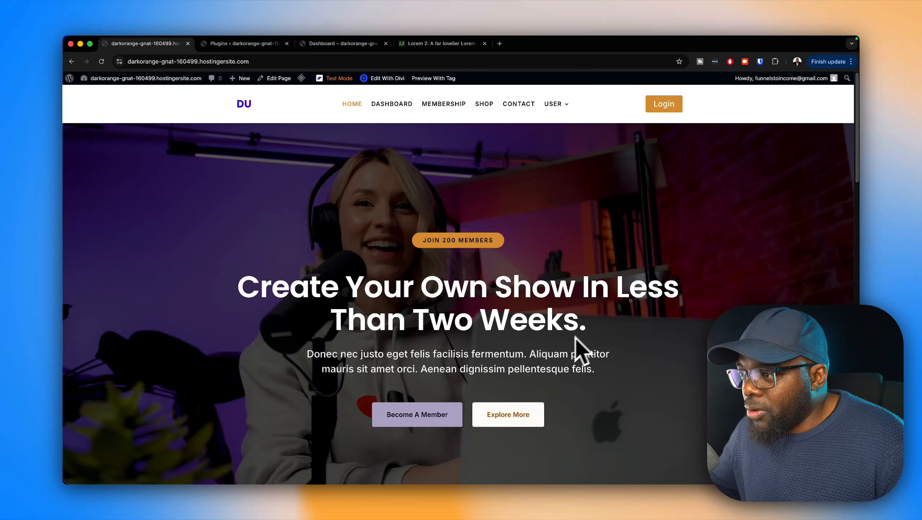
# Step: Examine the demo site's home page from the hero section through the features to the My story testimonial
pyautogui.scroll(-5, 700, 371)
pyautogui.scroll(-10, 461, 301)
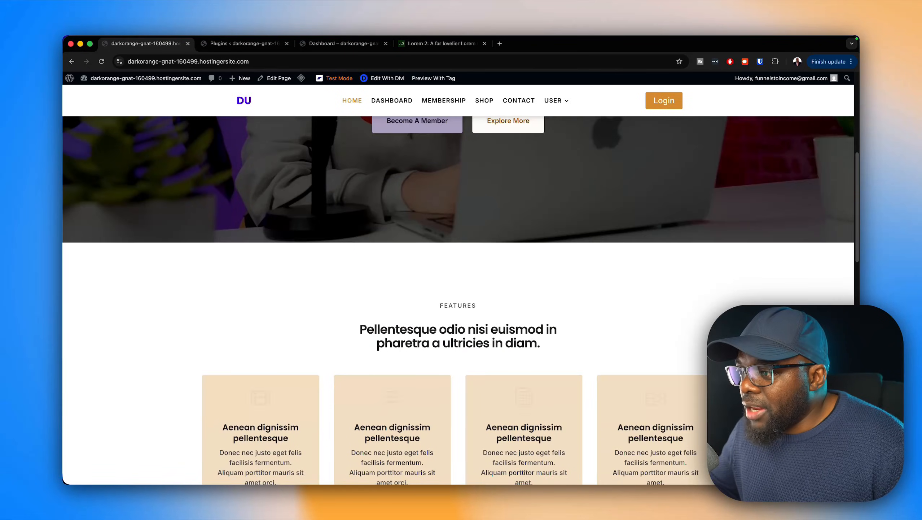
pyautogui.scroll(-6, 615, 329)
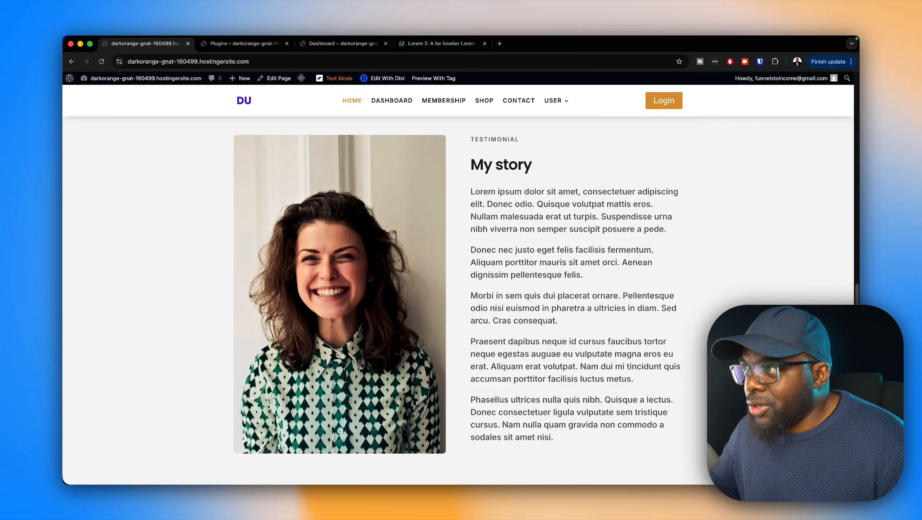
pyautogui.scroll(1, 751, 415)
pyautogui.scroll(1, 751, 415)
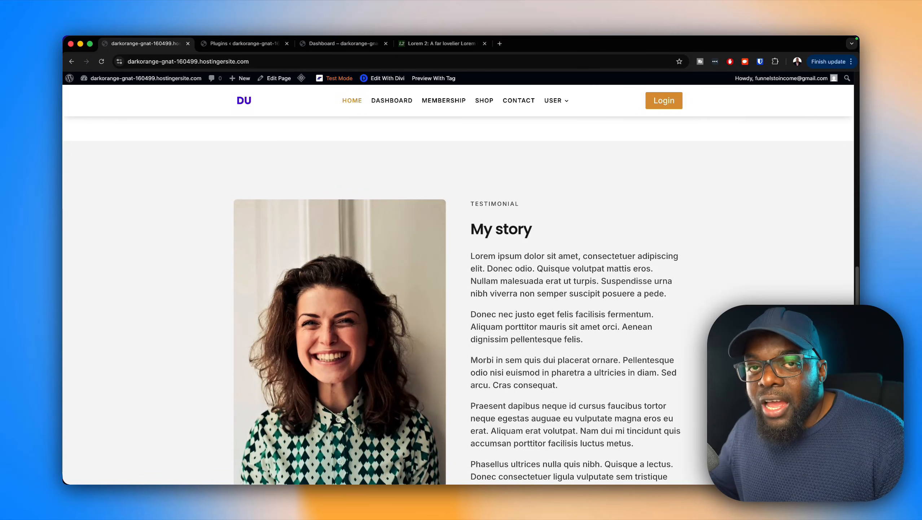
pyautogui.scroll(20, 751, 415)
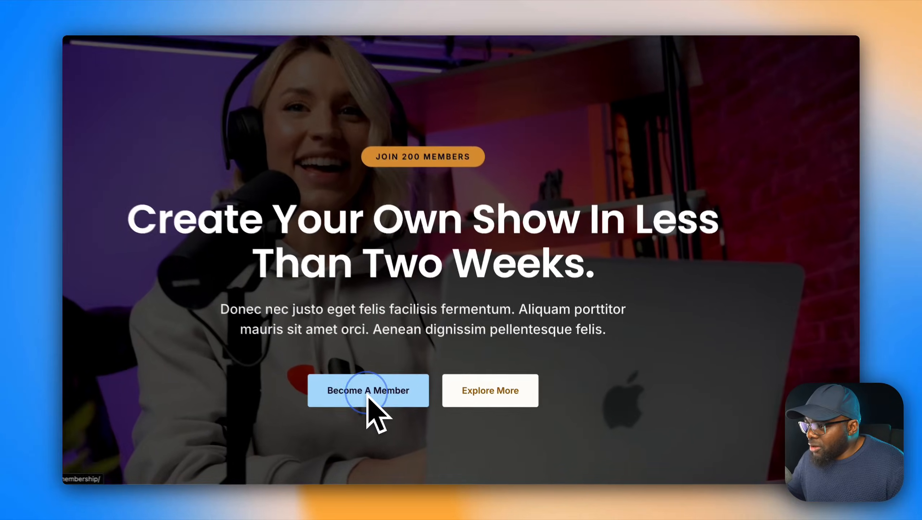
# Step: Open the site's membership page from the hero section and review the free and VIP plans
pyautogui.click(417, 418)
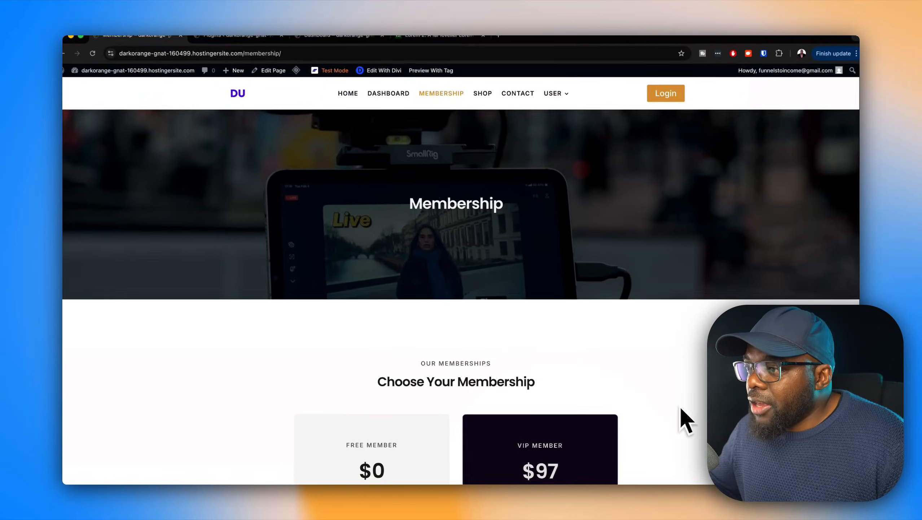
pyautogui.scroll(-6, 682, 406)
pyautogui.scroll(-1, 684, 406)
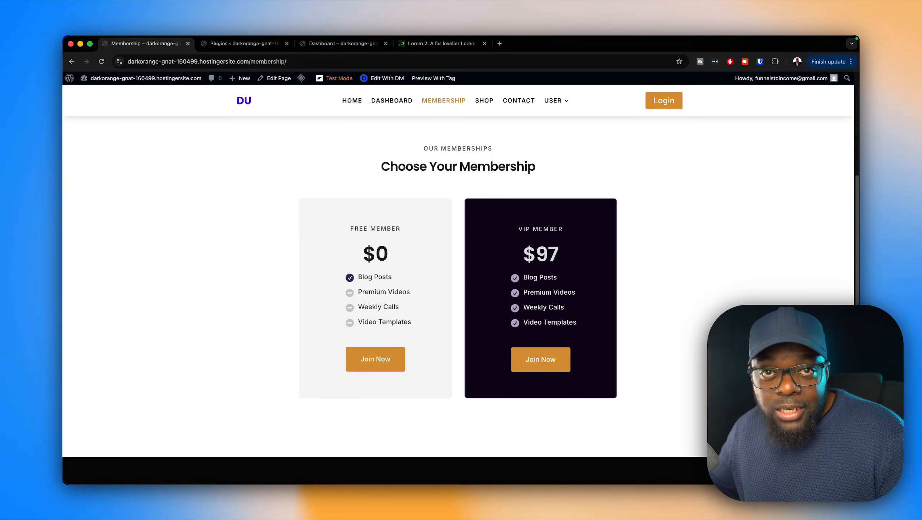
# Step: Start buying the $97 VIP membership and examine its checkout page, including the billing, payment and order summary sections
pyautogui.click(556, 367)
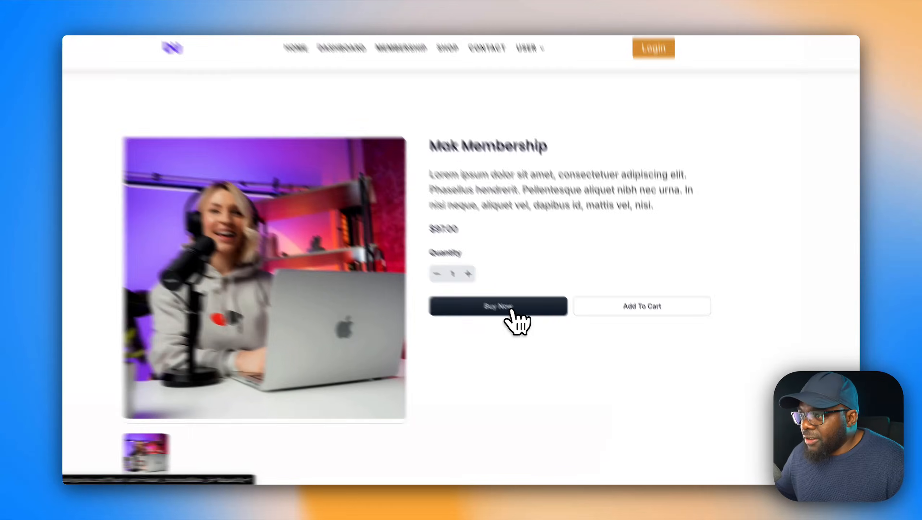
pyautogui.click(536, 330)
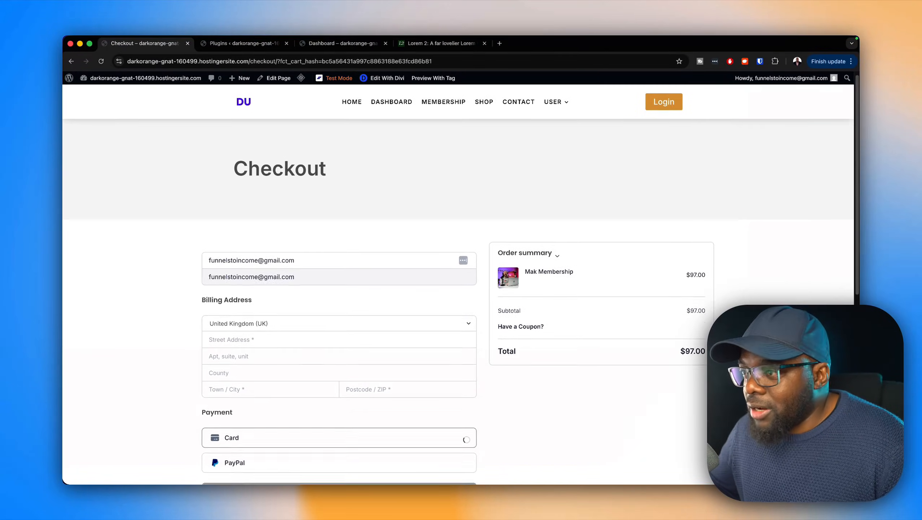
pyautogui.scroll(-3, 745, 269)
pyautogui.scroll(-1, 510, 407)
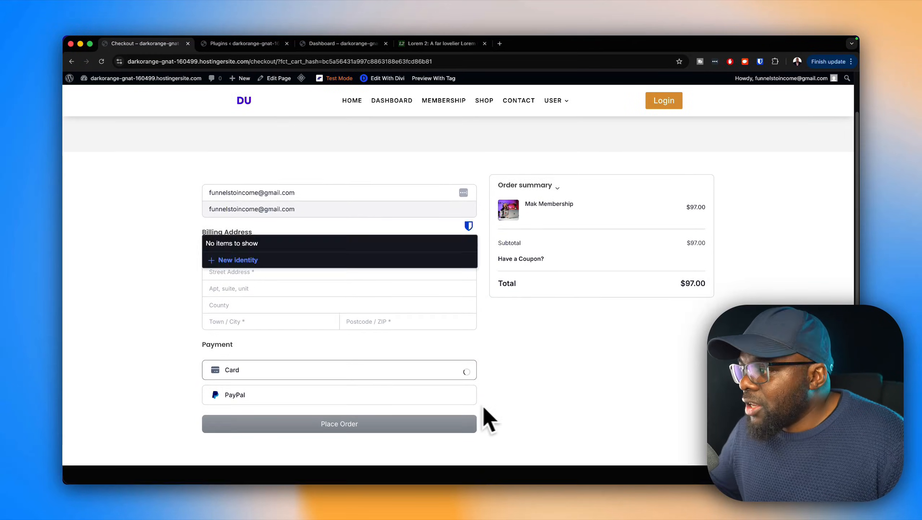
pyautogui.scroll(4, 404, 116)
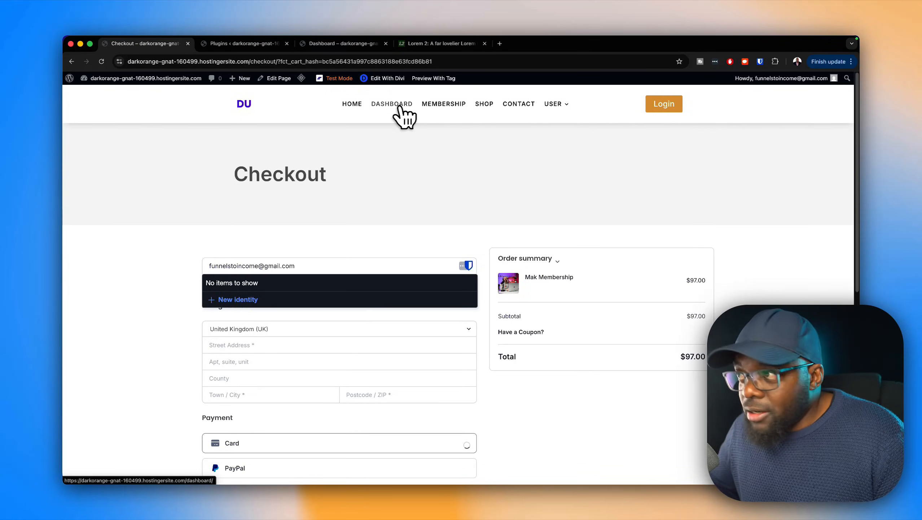
# Step: Review the member dashboard and the user account's purchase history, downloads and profile sections
pyautogui.click(400, 106)
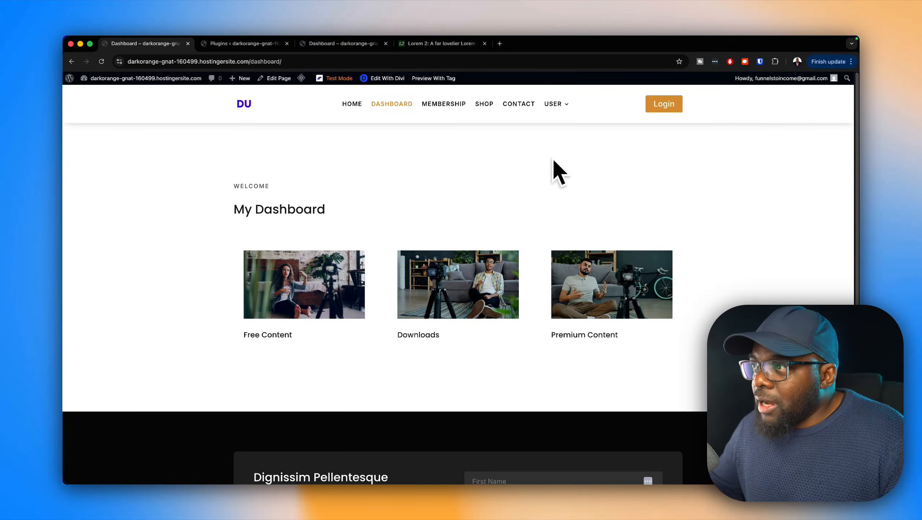
pyautogui.moveTo(566, 128)
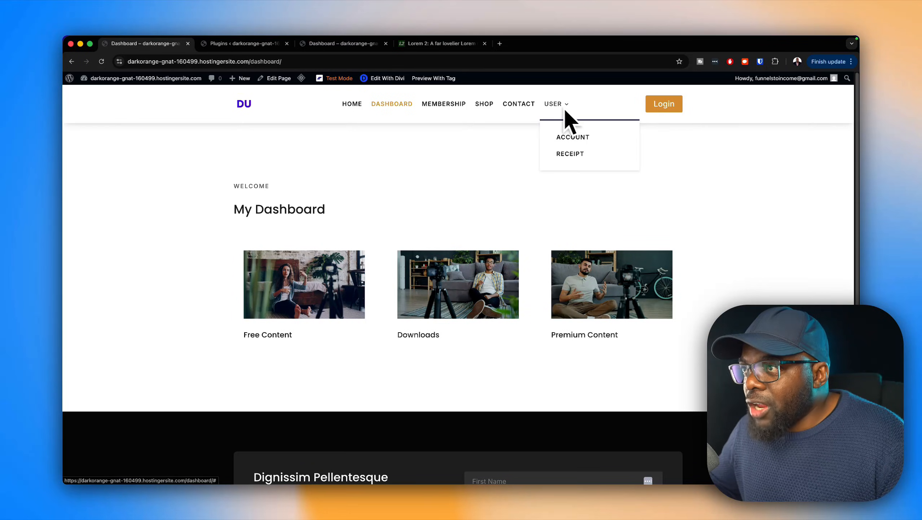
pyautogui.click(570, 137)
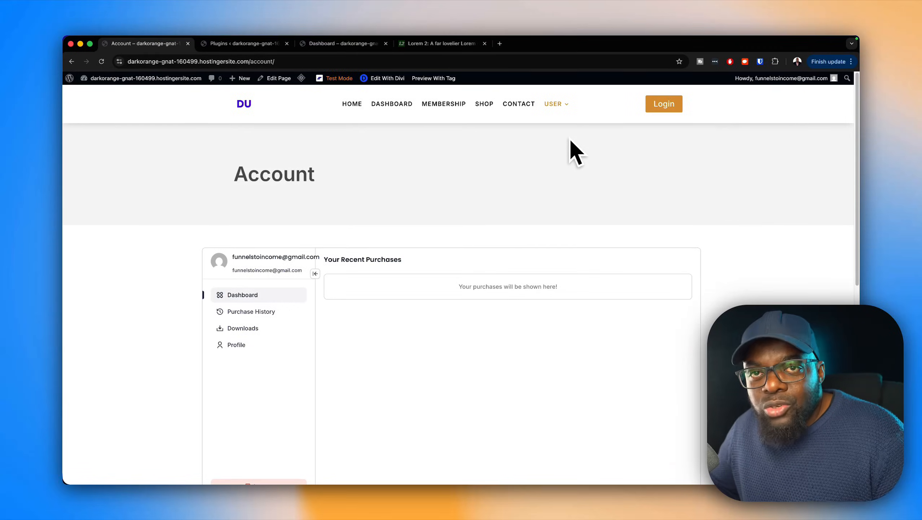
pyautogui.click(276, 311)
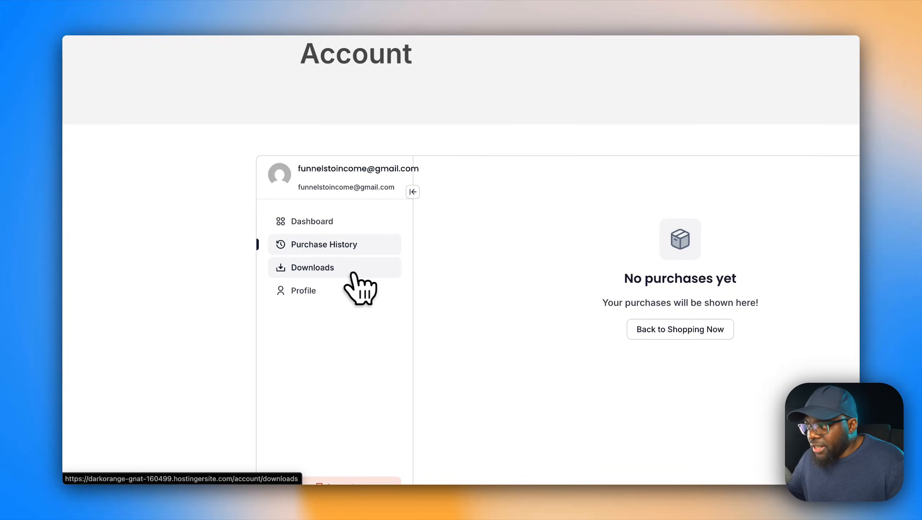
pyautogui.click(354, 277)
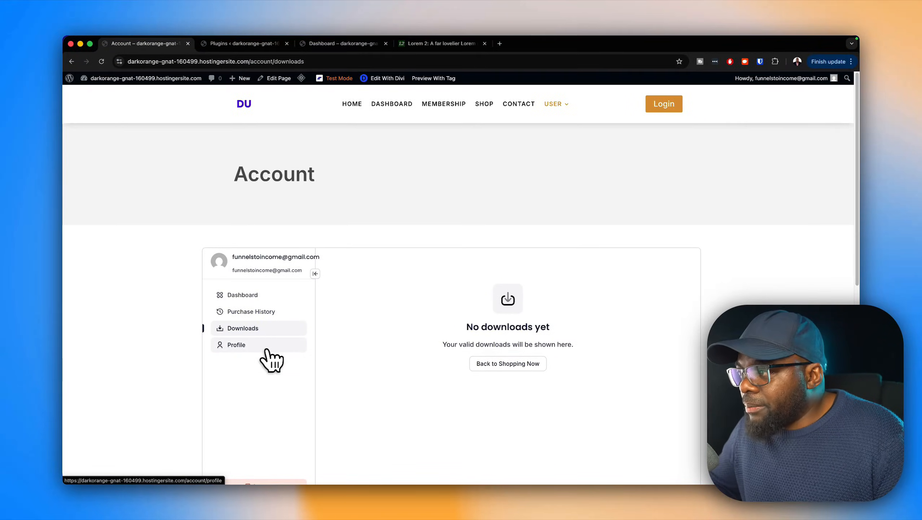
pyautogui.click(267, 350)
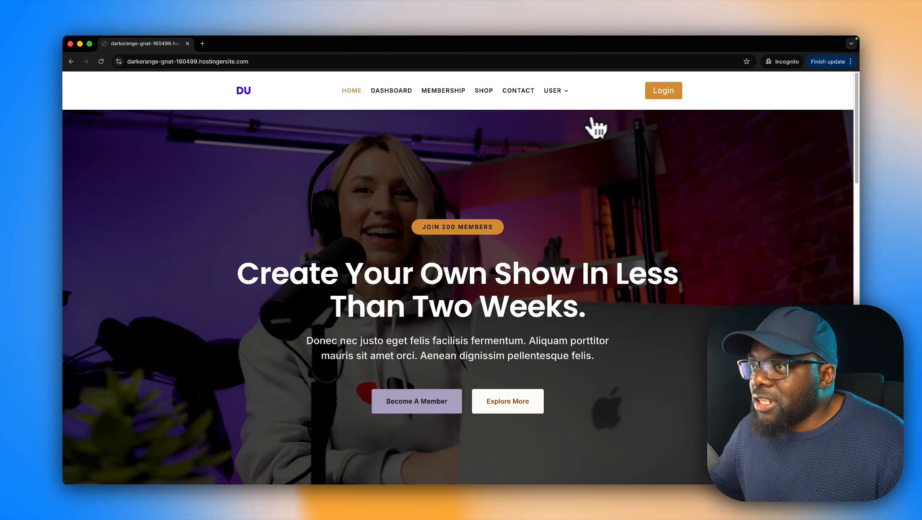
# Step: Open the site's login from the home page in an incognito window
pyautogui.click(648, 97)
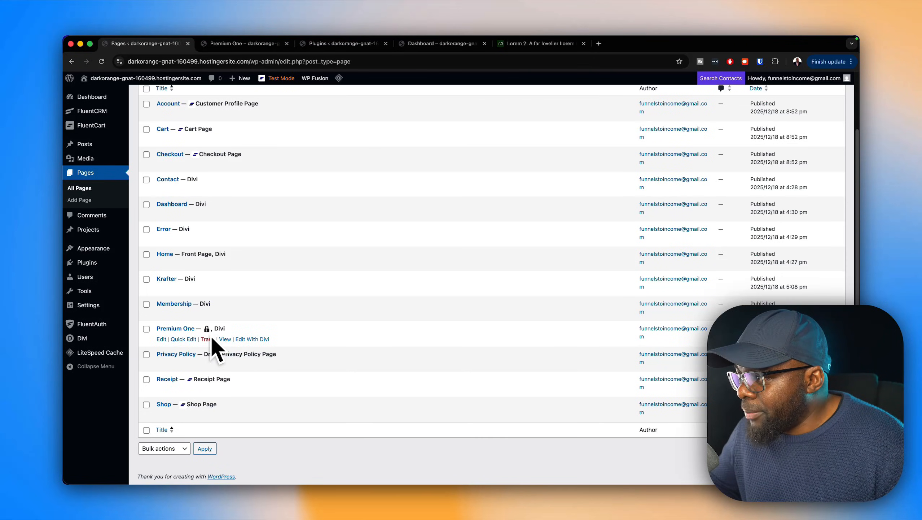
# Step: View the protected Premium One page from the WordPress page list and look through its video and text content
pyautogui.moveTo(209, 336)
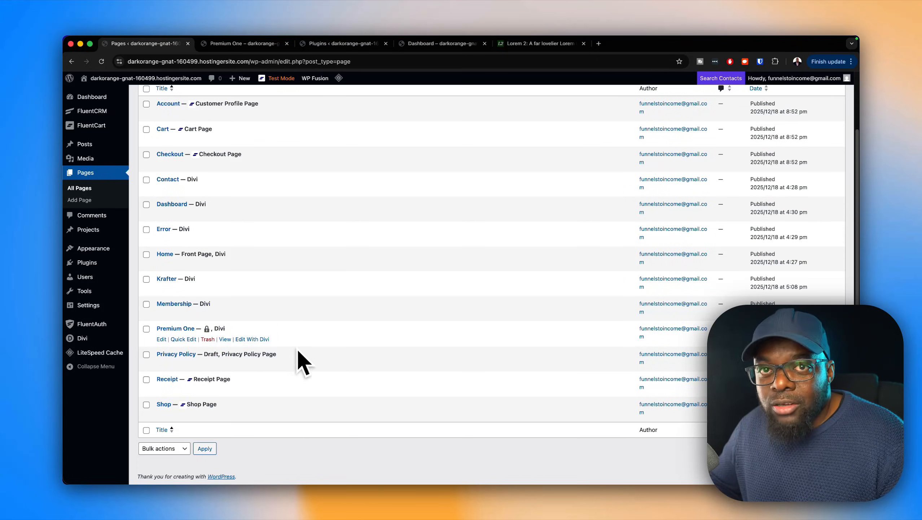
pyautogui.click(232, 340)
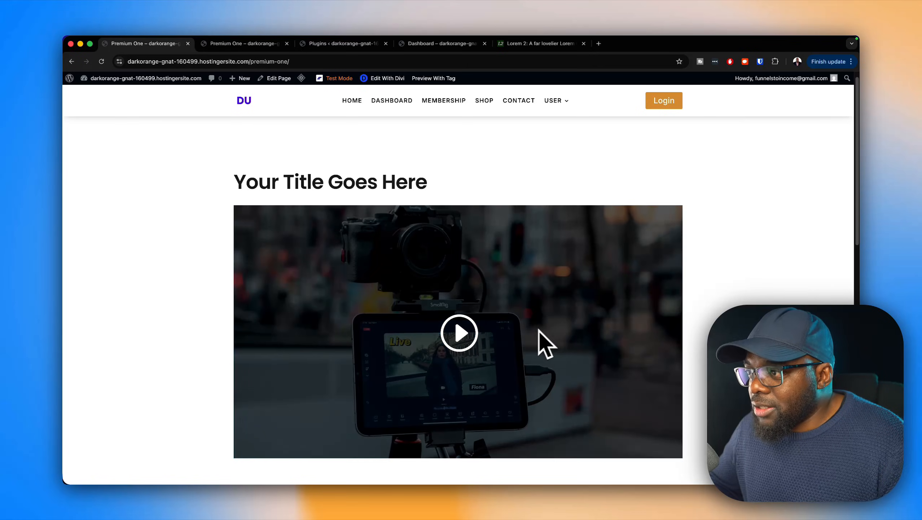
pyautogui.scroll(-7, 539, 330)
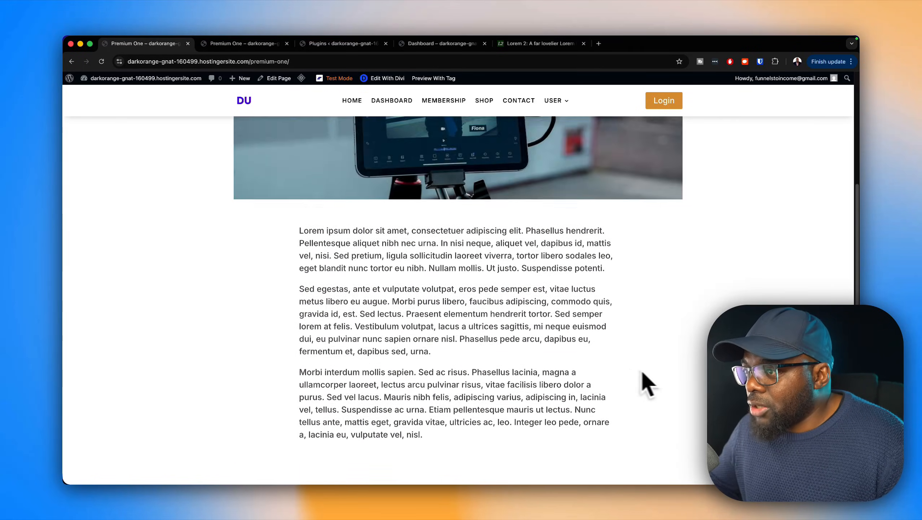
pyautogui.scroll(7, 647, 384)
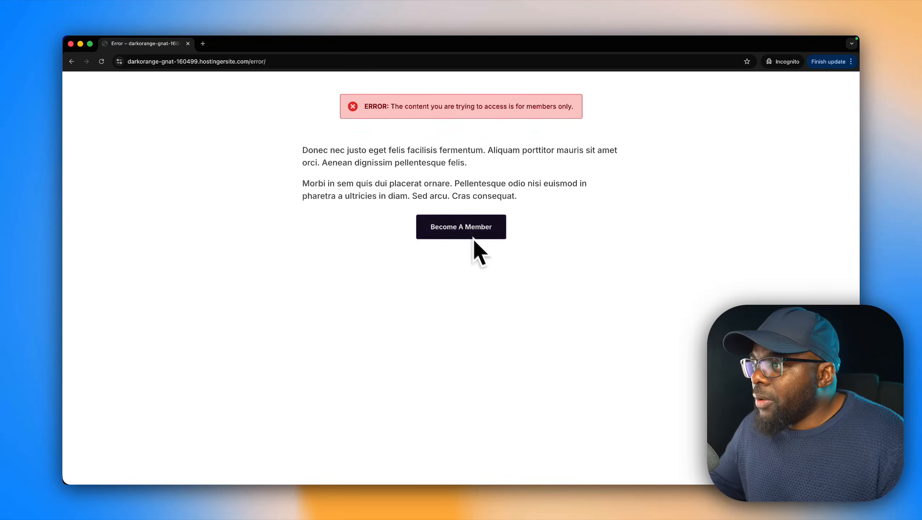
# Step: Follow the members-only error page's Become A Member link in the incognito window and review the membership plans
pyautogui.click(489, 218)
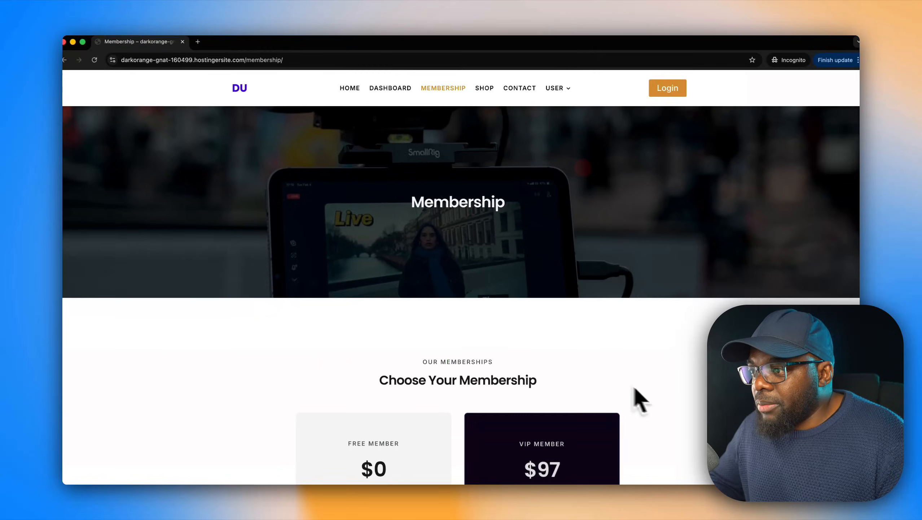
pyautogui.scroll(-6, 638, 395)
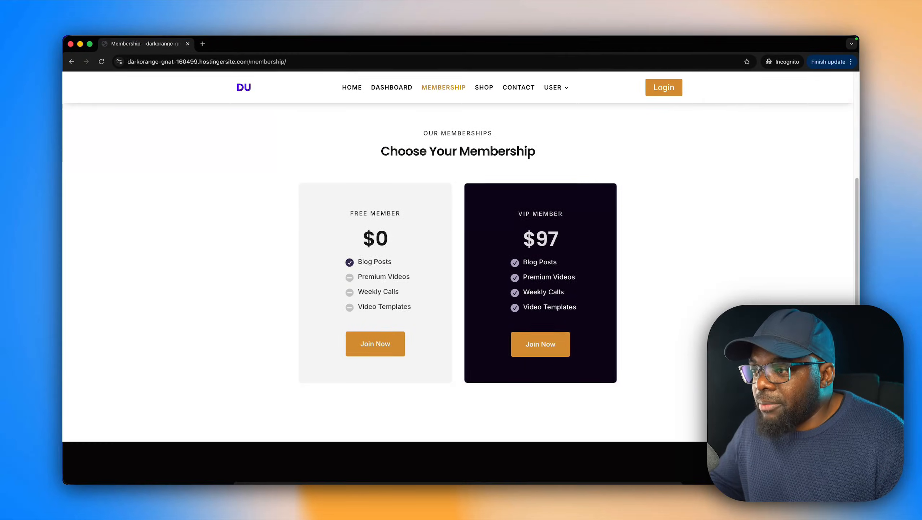
pyautogui.scroll(6, 458, 277)
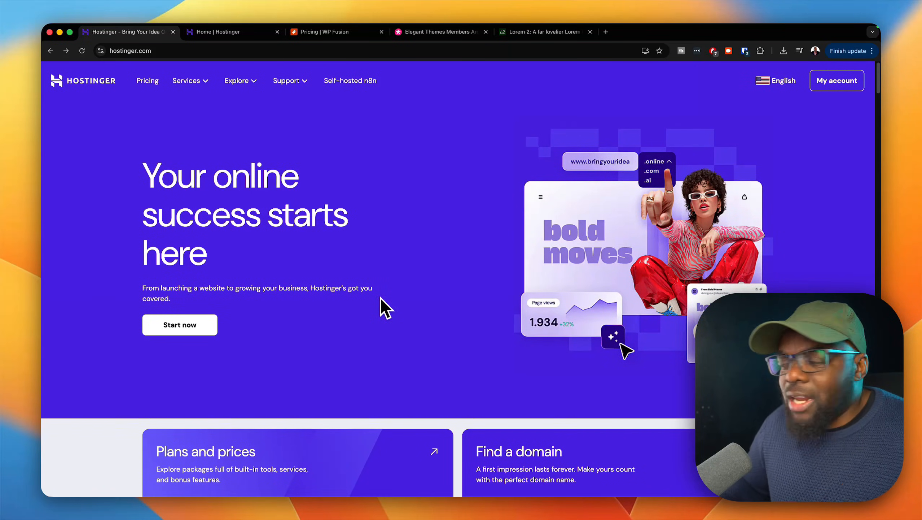
# Step: Compare Hostinger's web hosting plans on its pricing page and choose the Business plan
pyautogui.click(201, 328)
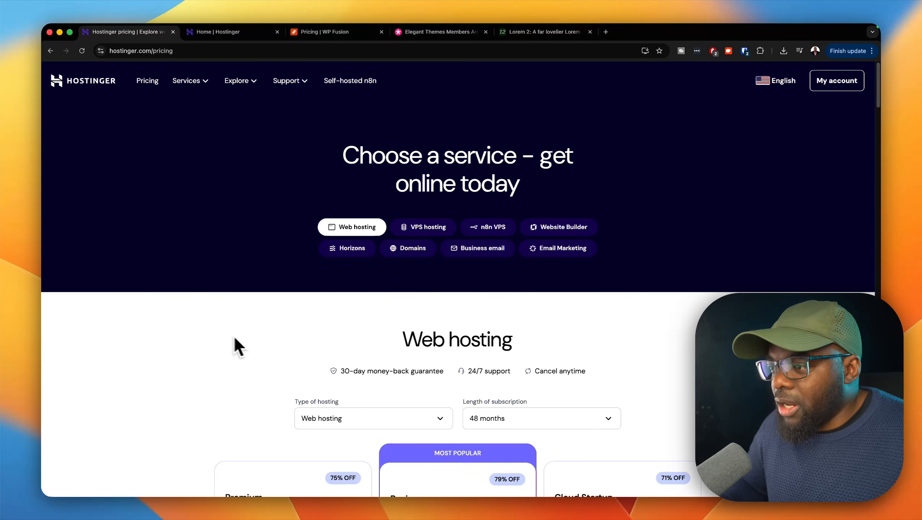
pyautogui.scroll(-7, 324, 337)
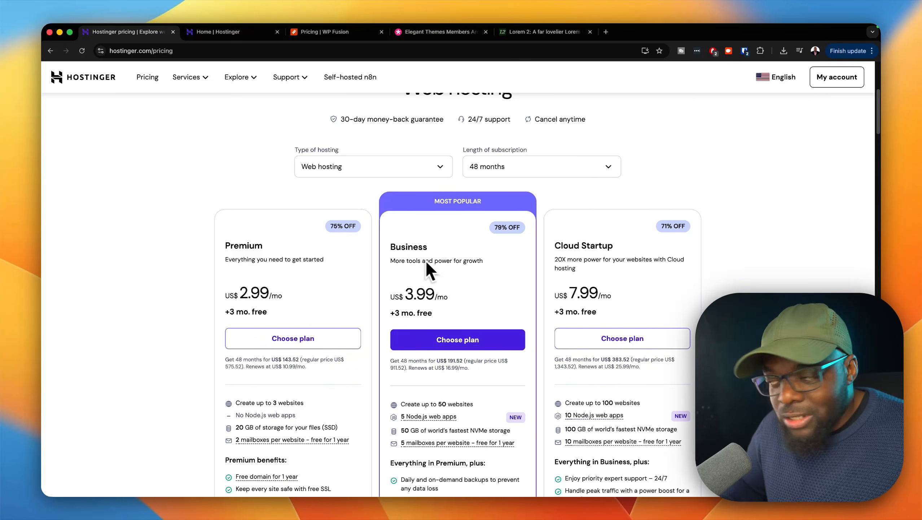
pyautogui.scroll(-1, 496, 287)
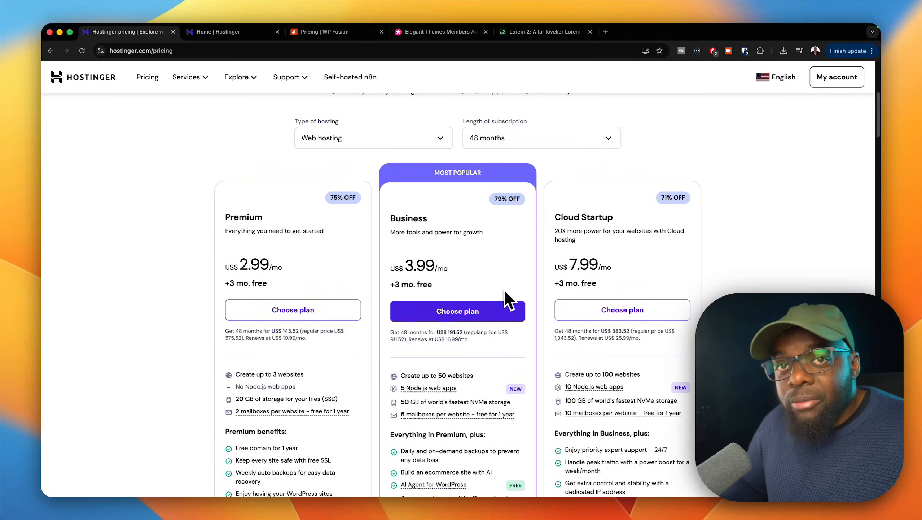
pyautogui.scroll(-1, 505, 291)
pyautogui.scroll(-1, 505, 291)
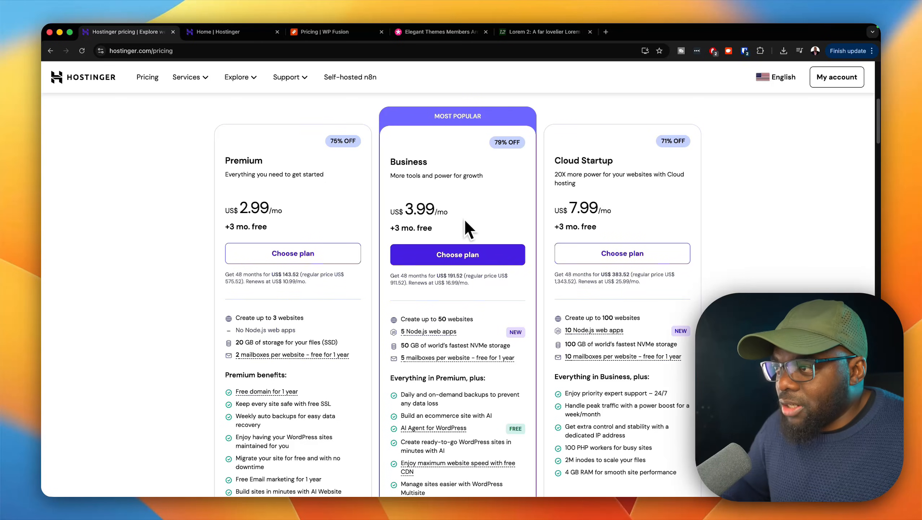
pyautogui.scroll(-3, 462, 269)
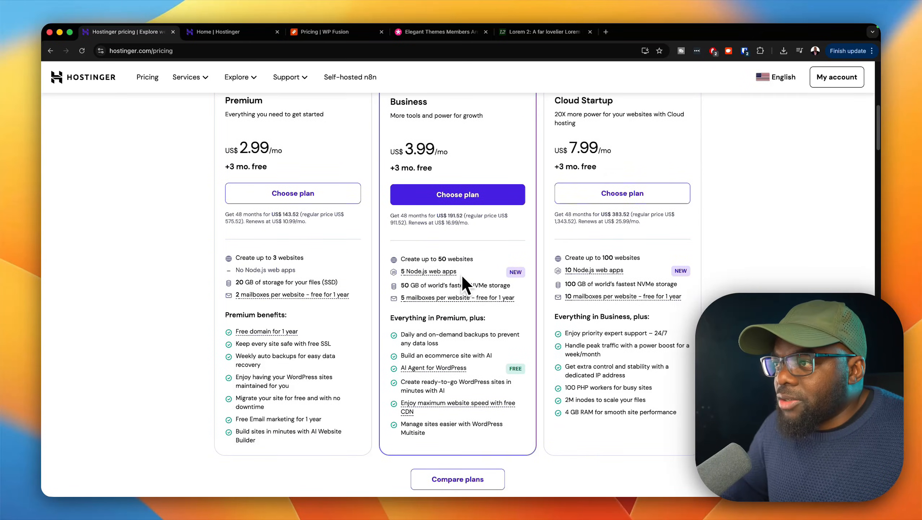
pyautogui.click(472, 197)
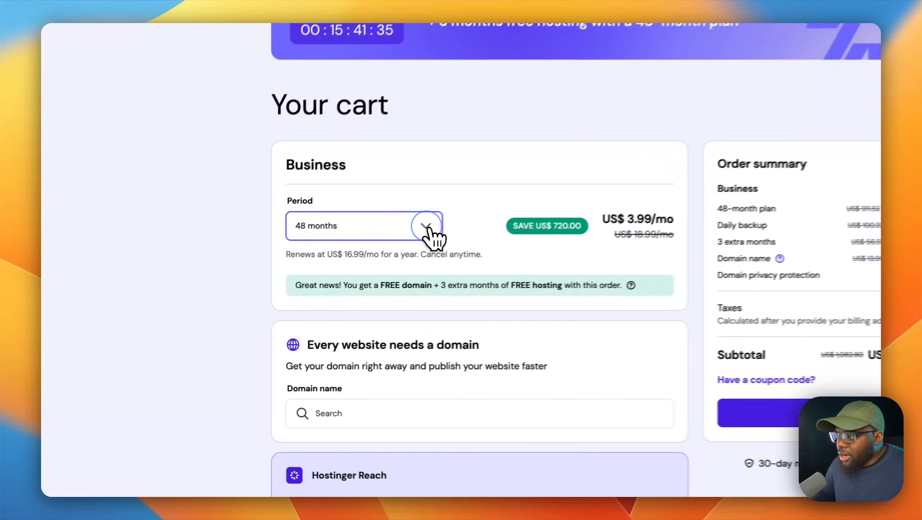
# Step: Try the 24-month period for the Business plan in the cart, and set the period to 12 months
pyautogui.click(326, 272)
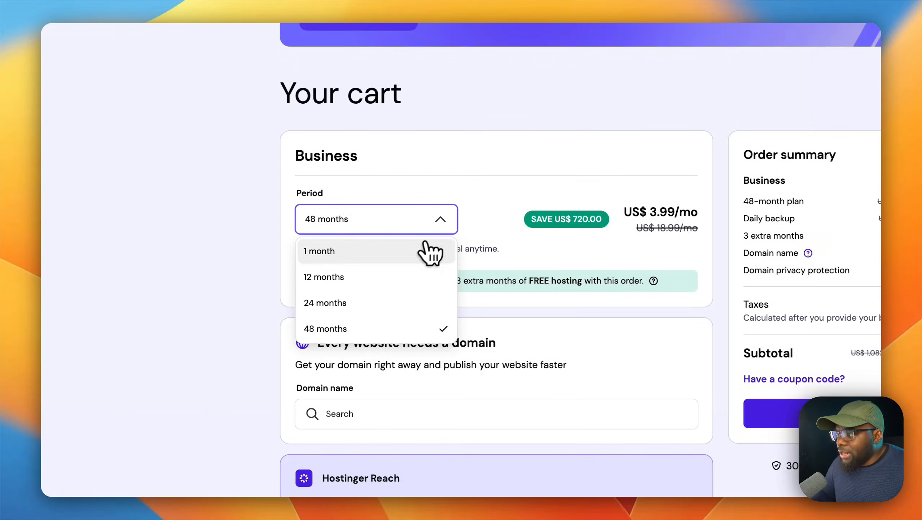
pyautogui.click(381, 302)
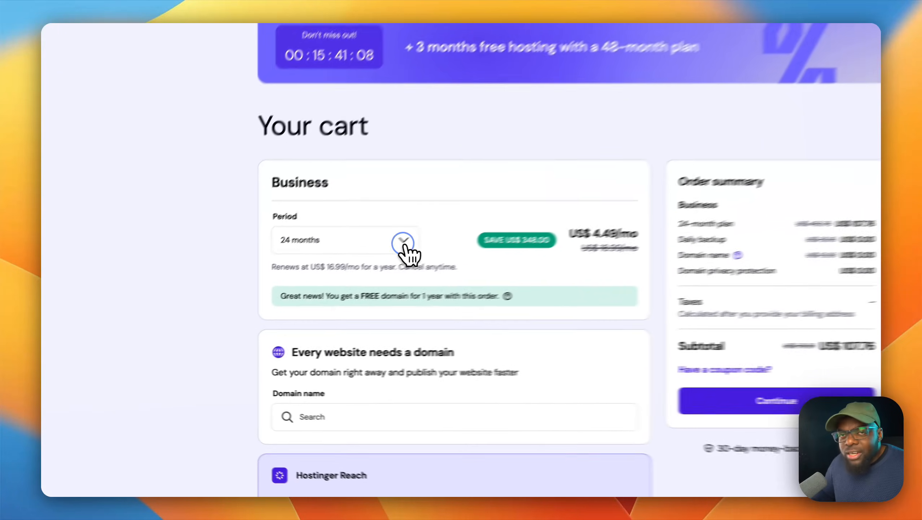
pyautogui.click(328, 274)
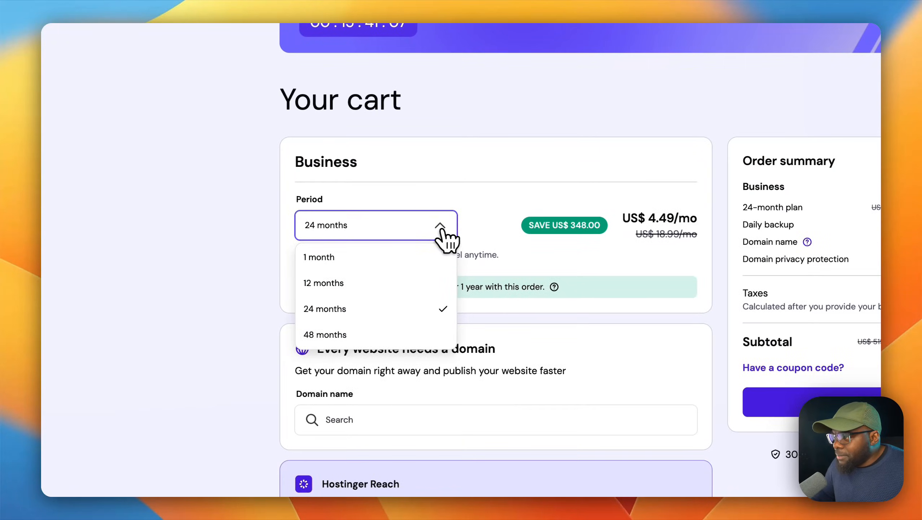
pyautogui.click(405, 286)
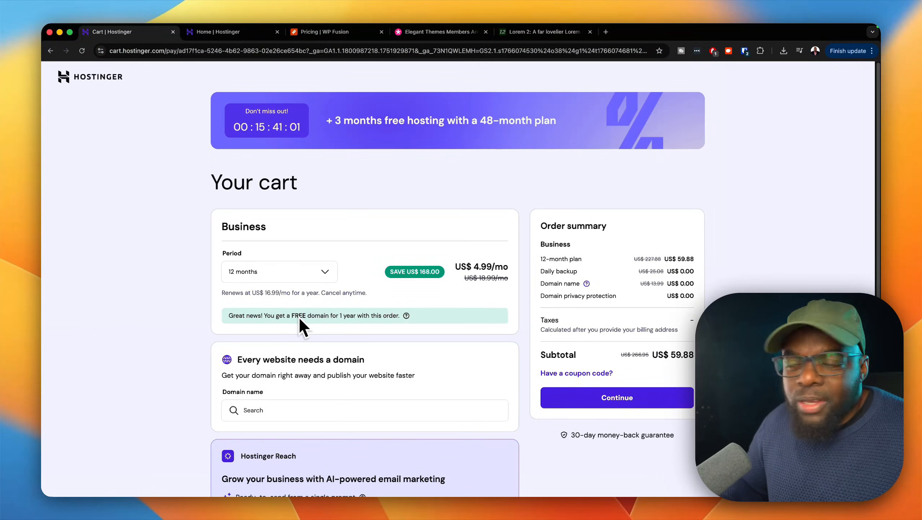
pyautogui.click(325, 276)
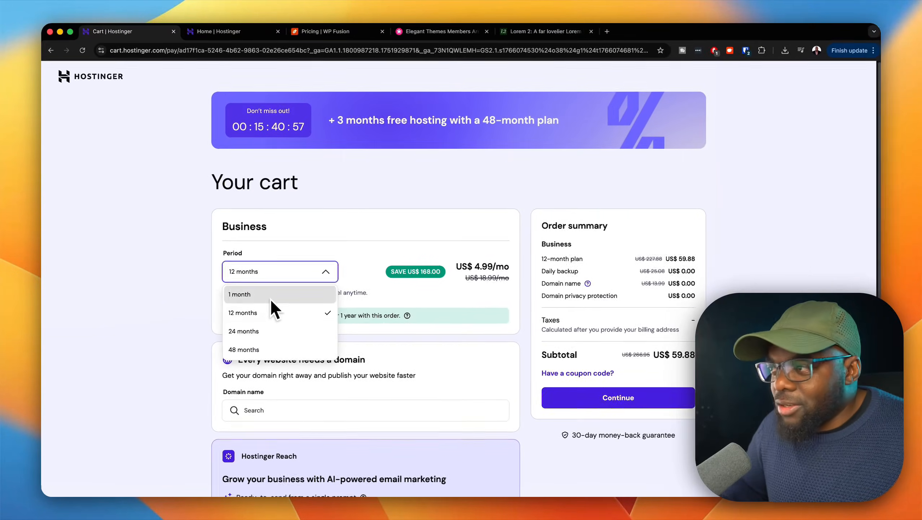
pyautogui.click(376, 251)
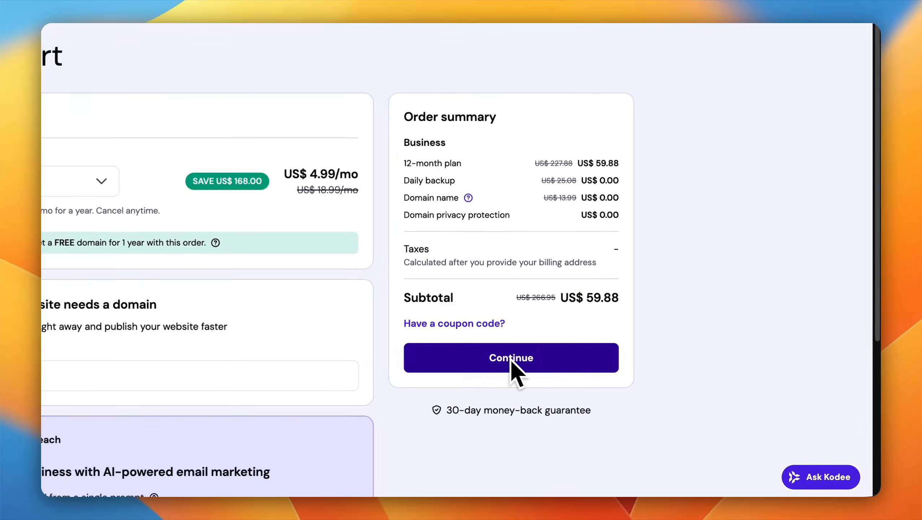
# Step: Proceed to checkout for the 12-month Business plan and submit the billing address without company details
pyautogui.click(567, 382)
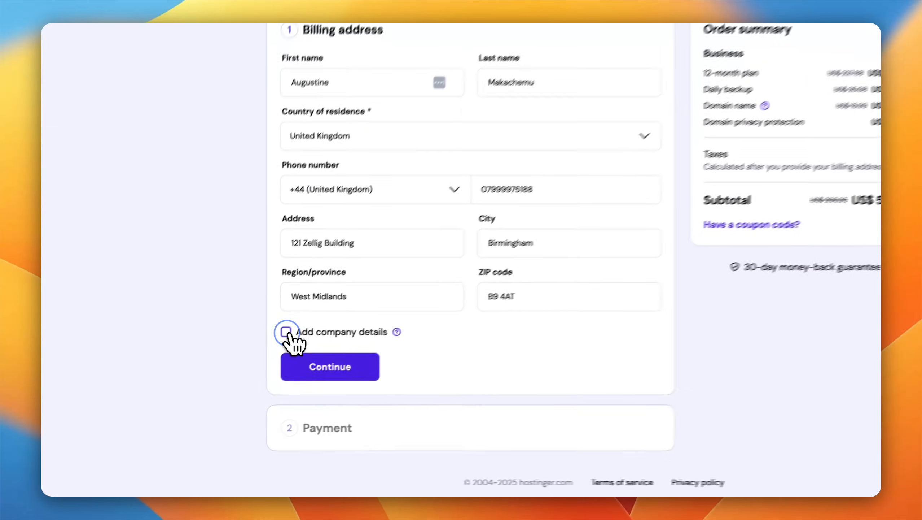
pyautogui.click(237, 372)
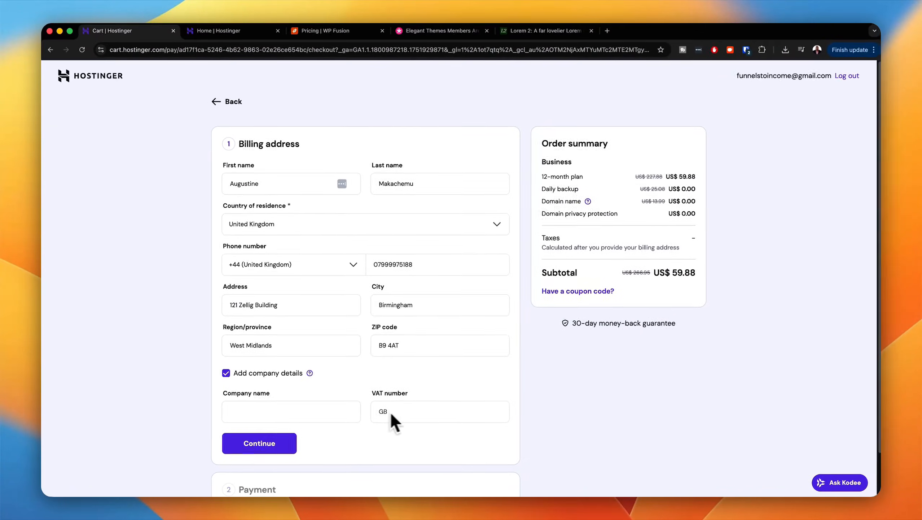
pyautogui.click(244, 376)
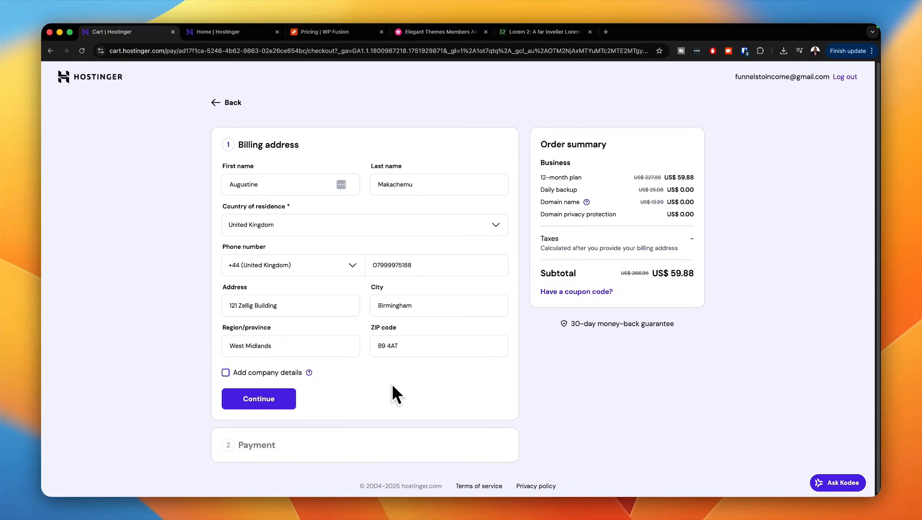
pyautogui.scroll(-1, 396, 394)
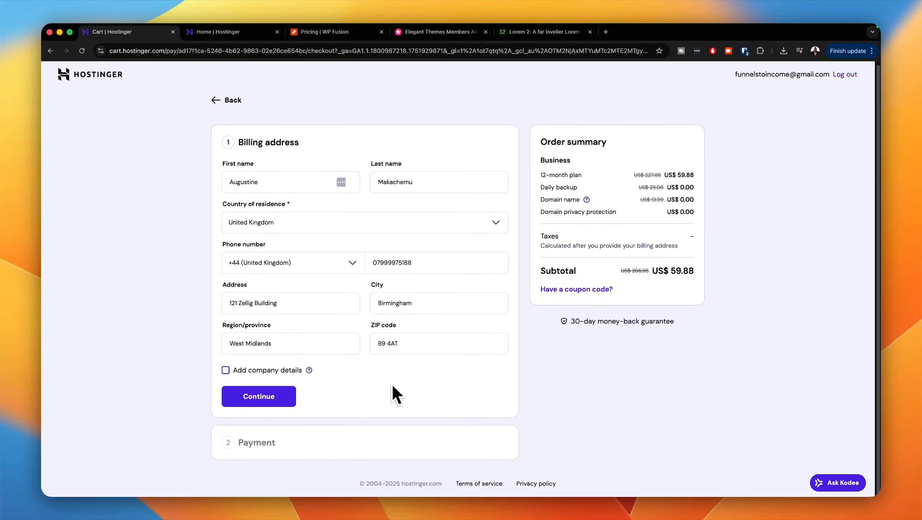
pyautogui.click(264, 402)
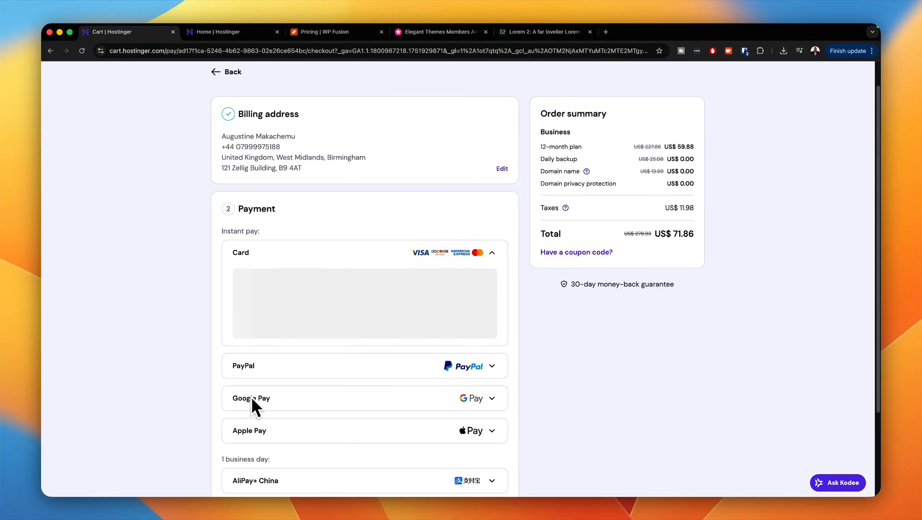
# Step: Look through the payment methods offered at checkout, from card and PayPal to Coingate
pyautogui.scroll(-4, 252, 395)
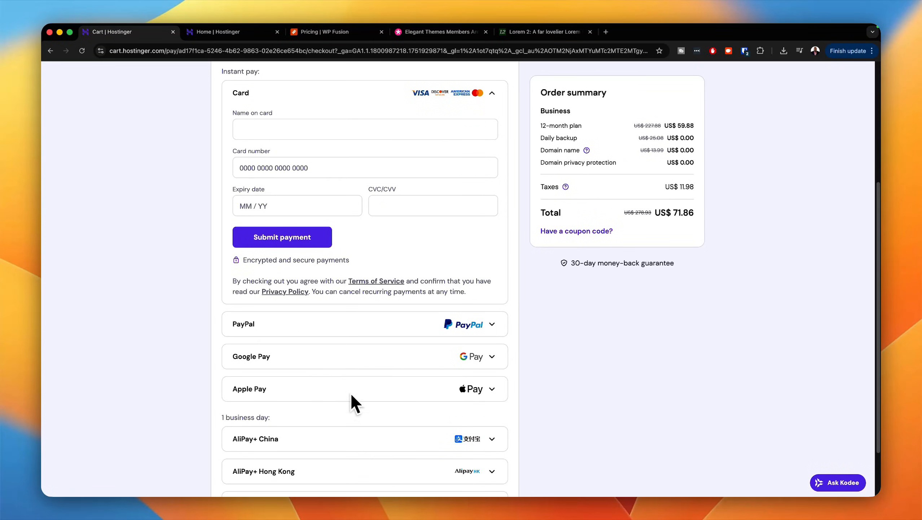
pyautogui.scroll(-3, 348, 394)
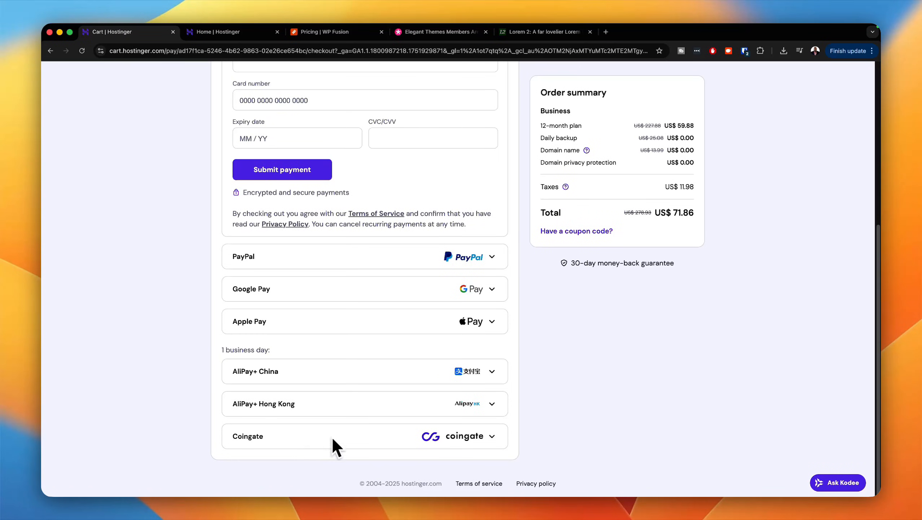
pyautogui.scroll(10, 354, 435)
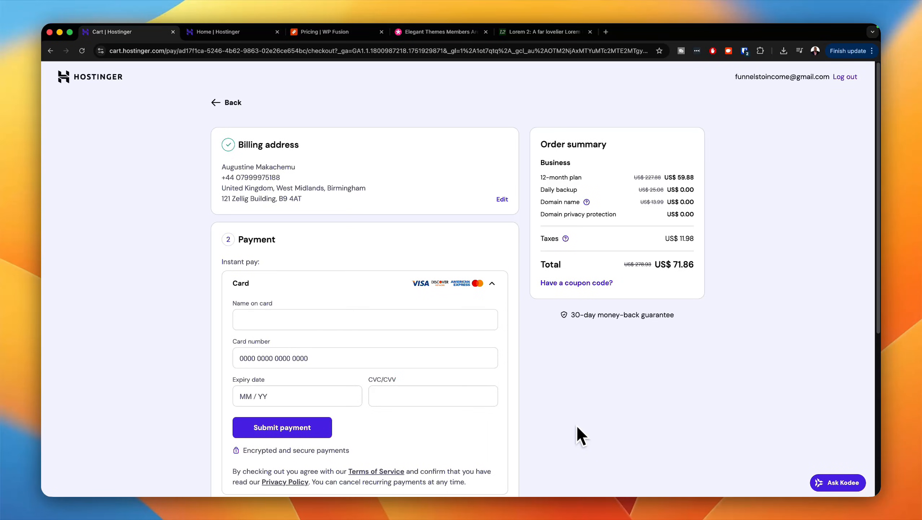
# Step: Close the checkout page and add a new WordPress website under the Business plan in Hostinger's hPanel
pyautogui.press('super+w')
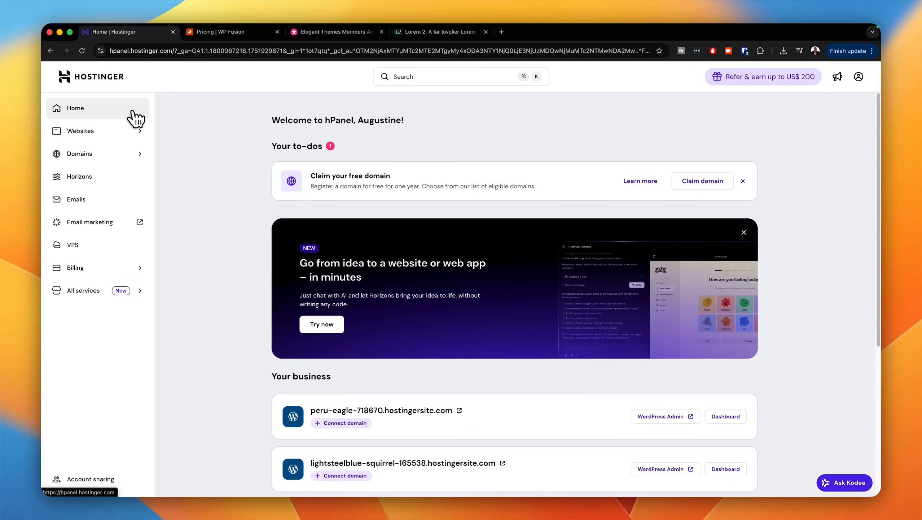
pyautogui.click(112, 133)
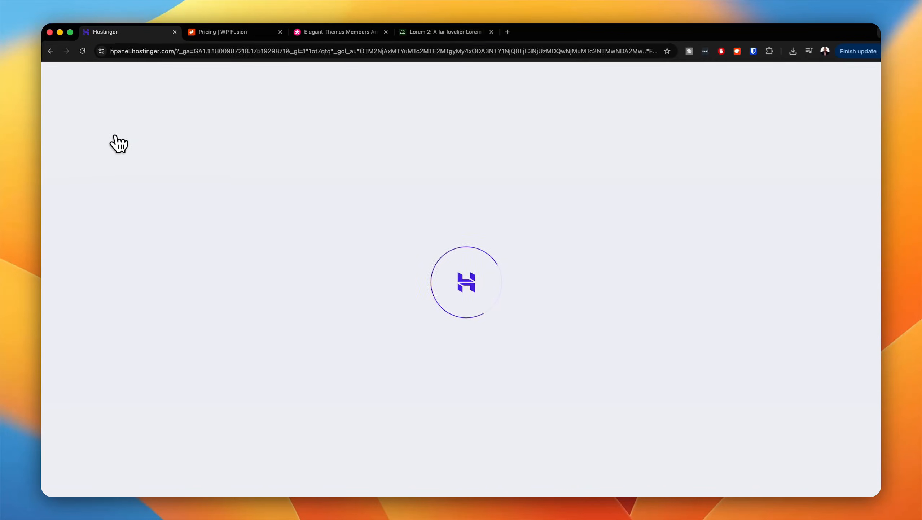
pyautogui.scroll(-2, 236, 309)
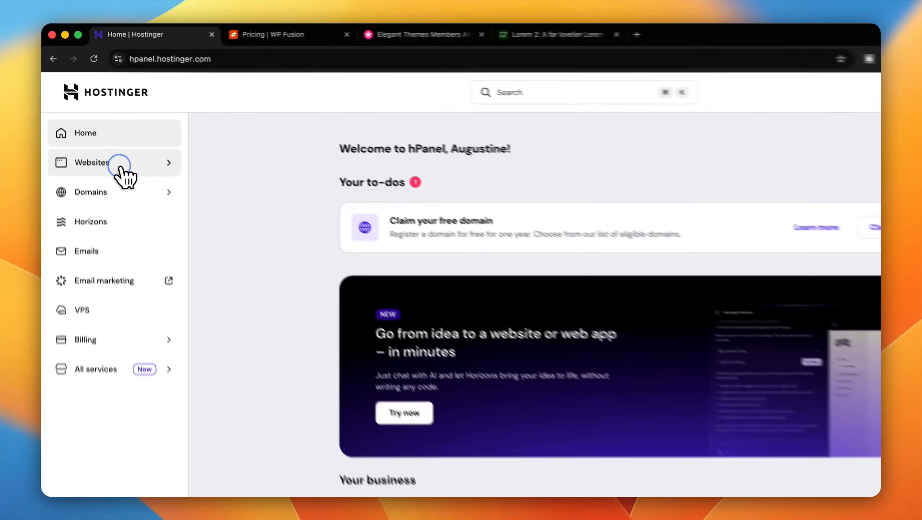
pyautogui.click(108, 135)
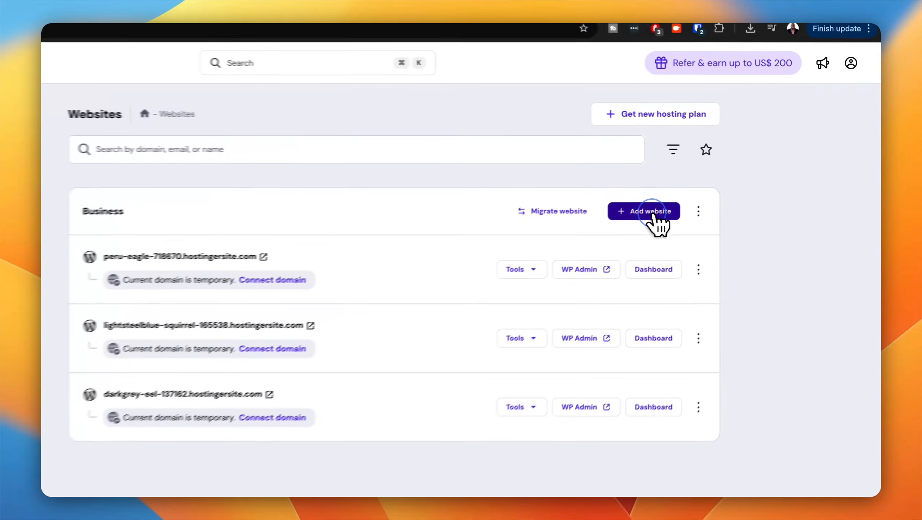
pyautogui.click(709, 189)
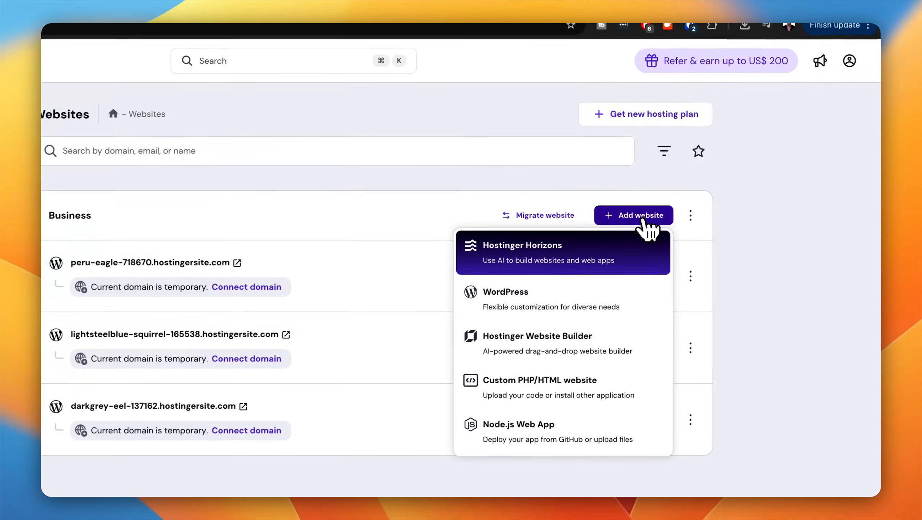
pyautogui.click(606, 304)
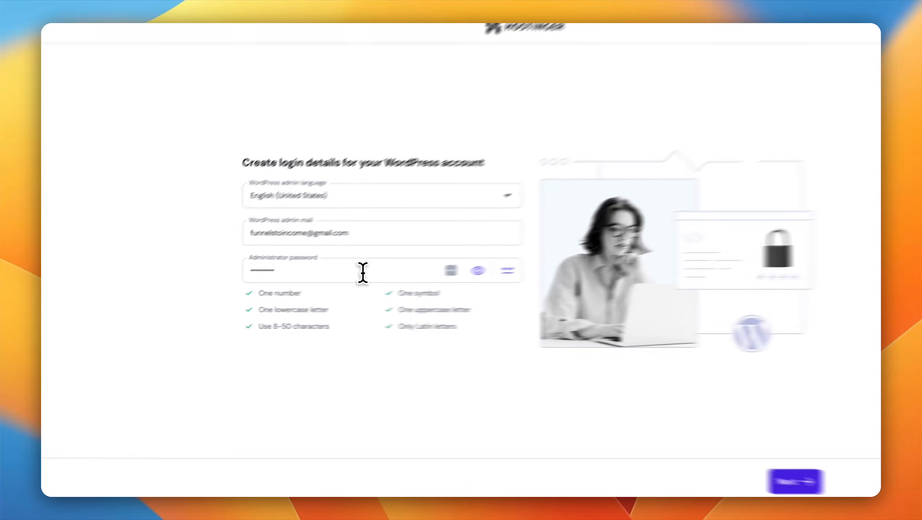
# Step: Replace the WordPress administrator password with a new one and submit the login details
pyautogui.doubleClick(362, 271)
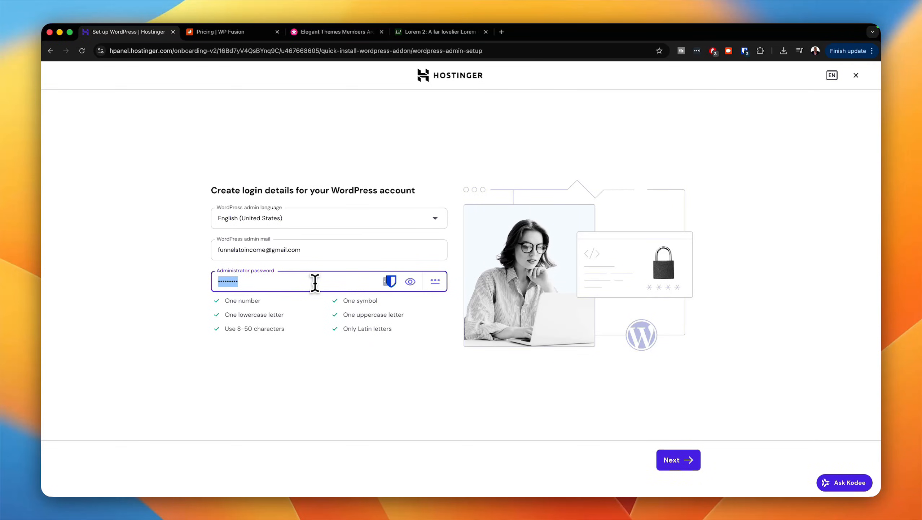
pyautogui.press('super+v')
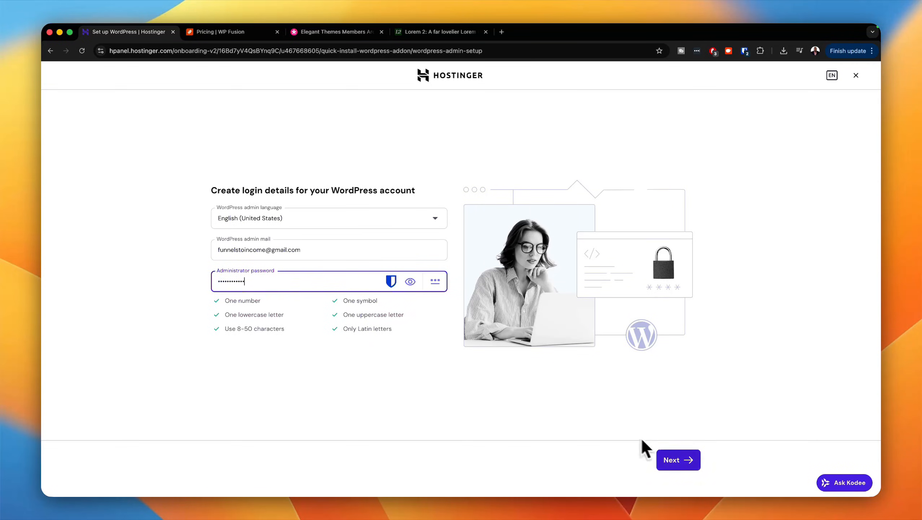
pyautogui.click(674, 464)
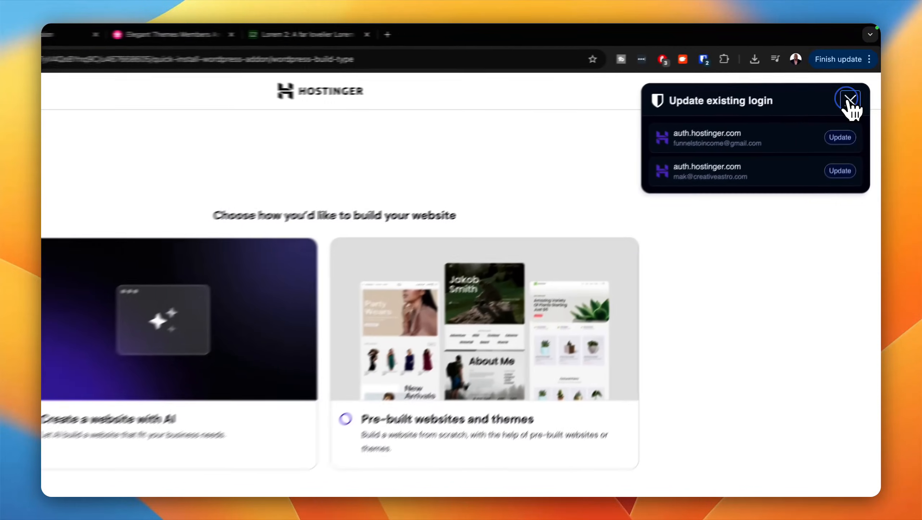
# Step: Set up the new WordPress website as a blank site on a temporary domain
pyautogui.click(857, 83)
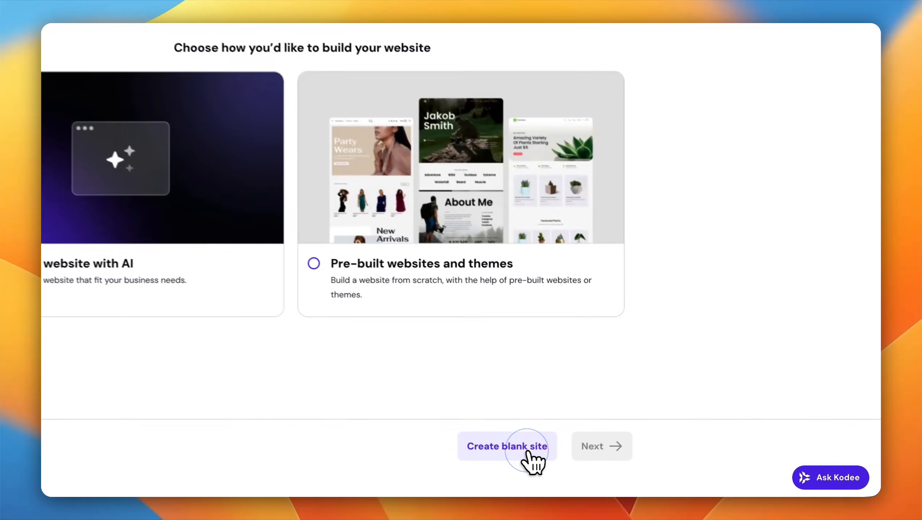
pyautogui.click(627, 469)
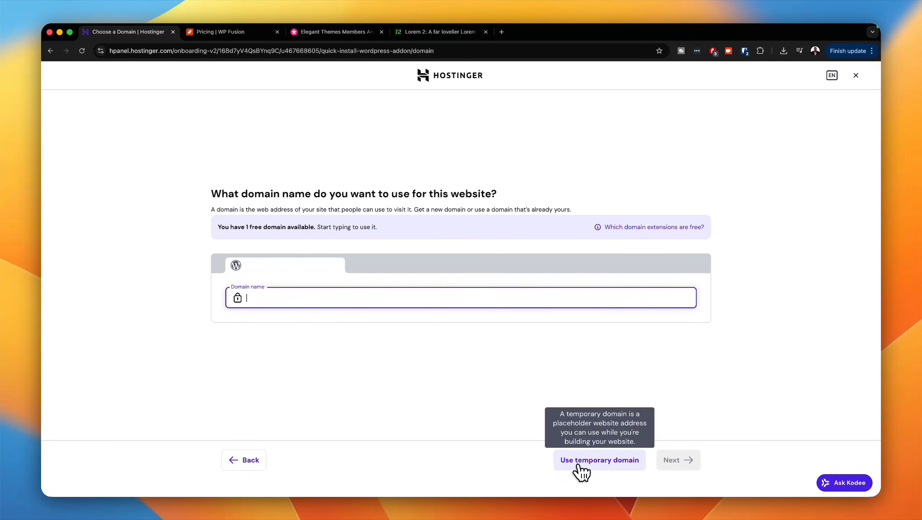
pyautogui.click(579, 467)
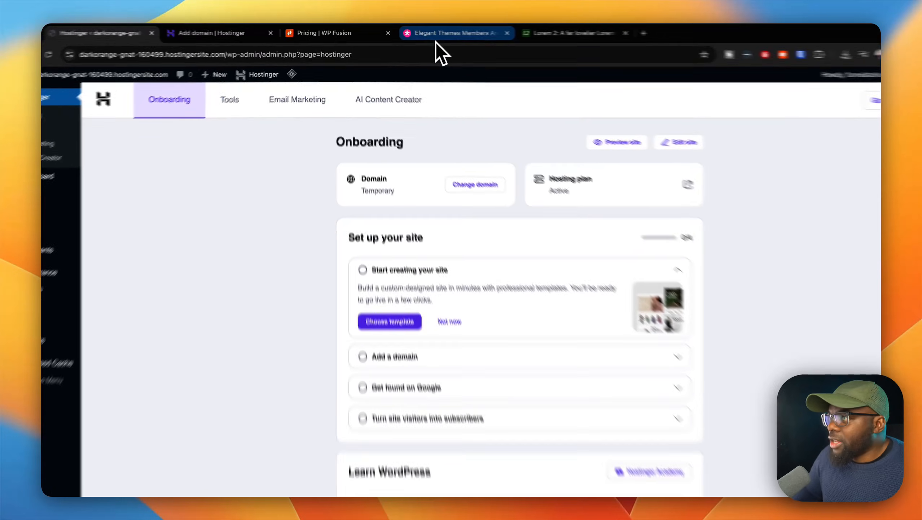
# Step: Download the Divi 5 Beta theme from the Elegant Themes members area
pyautogui.click(436, 41)
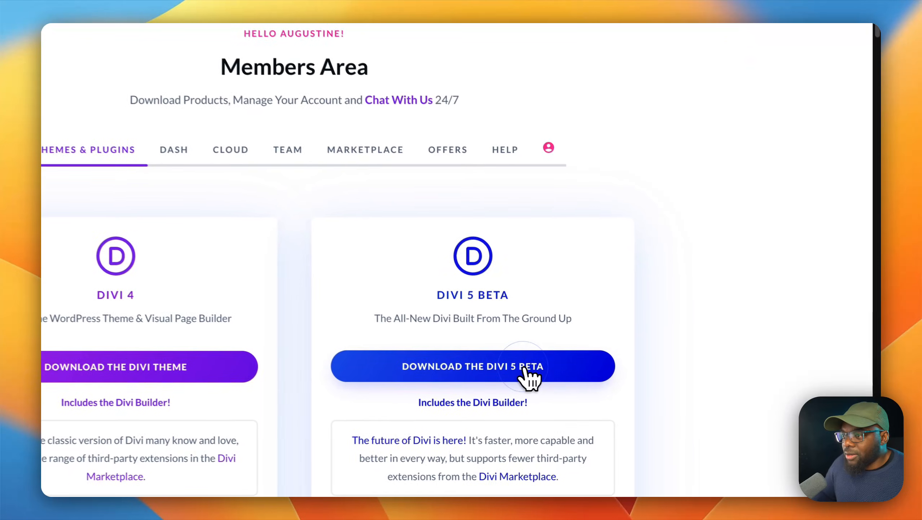
pyautogui.click(521, 367)
pyautogui.click(605, 398)
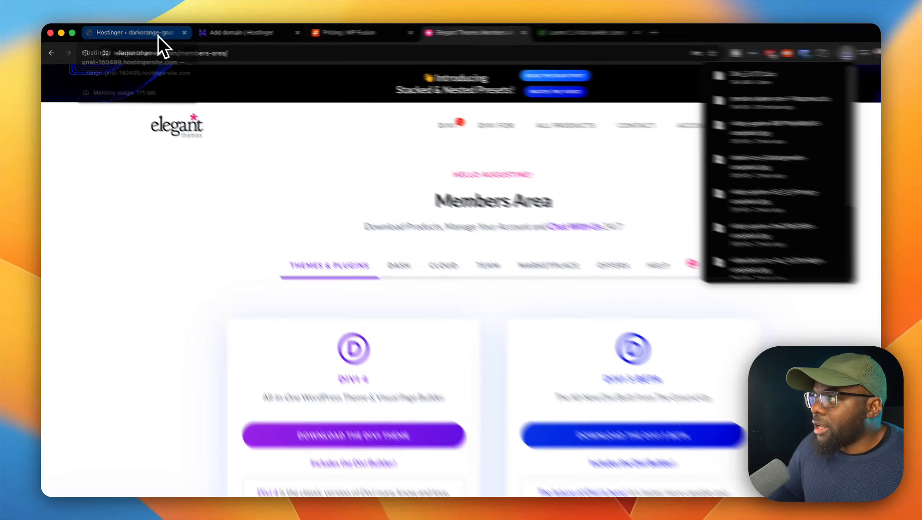
# Step: Upload Divi_5 (17).zip from Downloads as a new theme on the WordPress site, install it and activate it
pyautogui.click(151, 36)
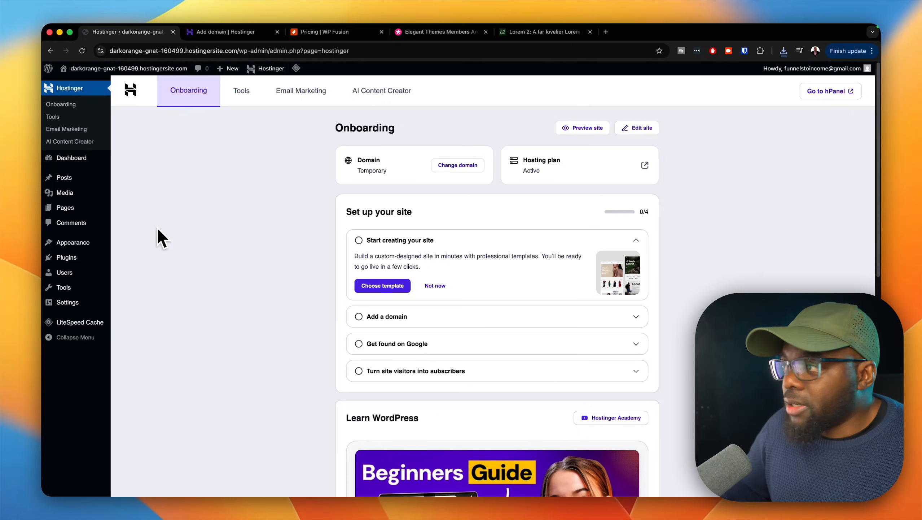
pyautogui.moveTo(80, 245)
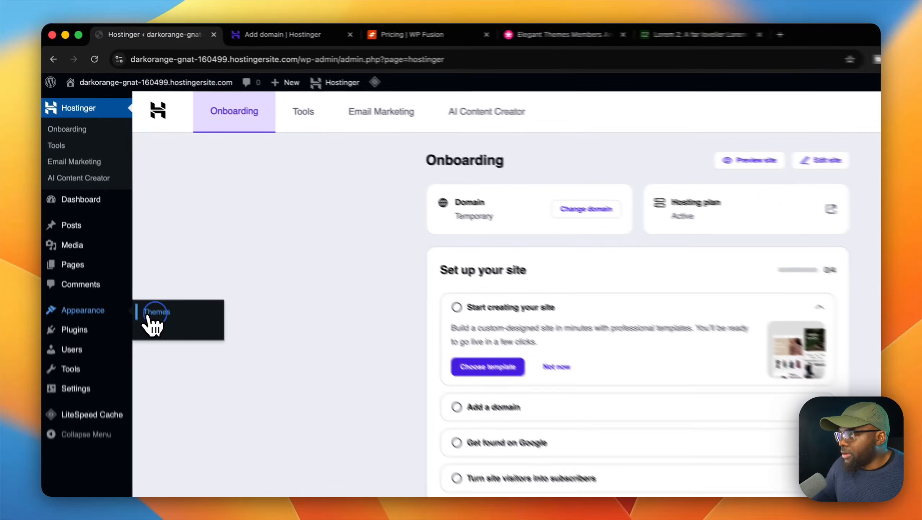
pyautogui.click(126, 244)
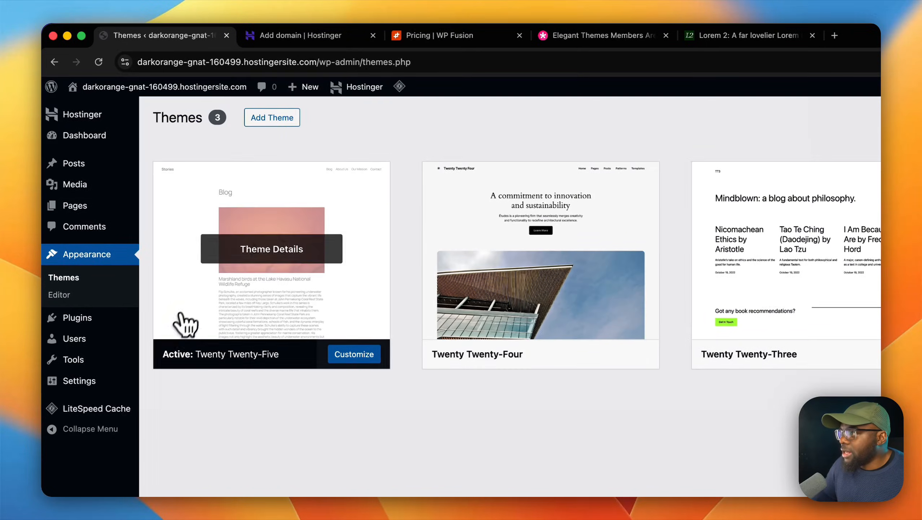
pyautogui.click(273, 120)
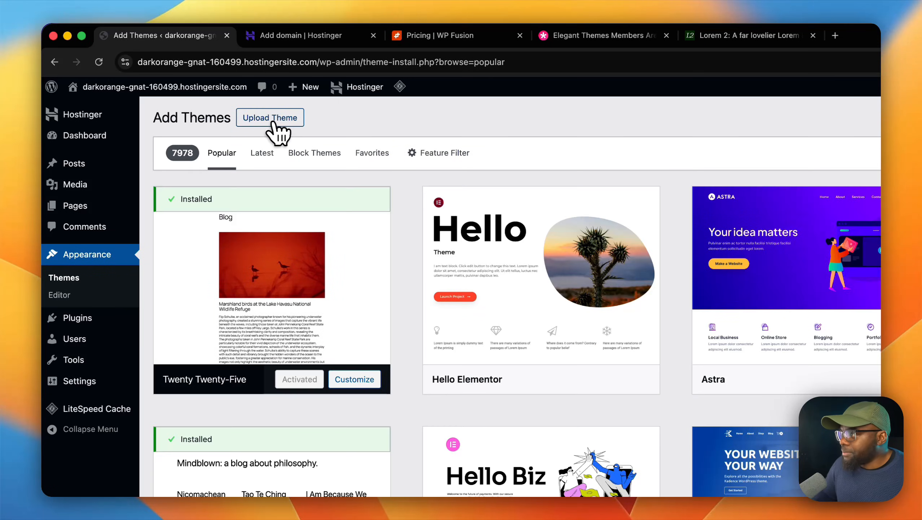
pyautogui.click(275, 123)
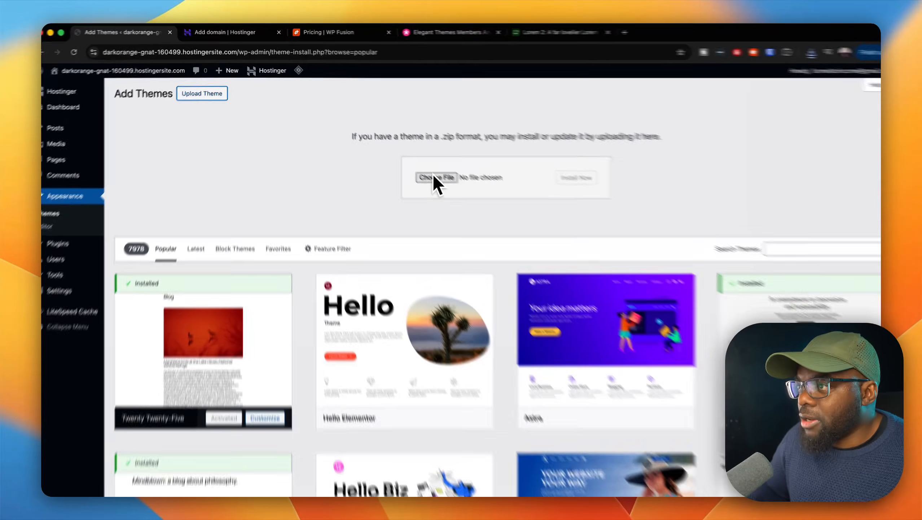
pyautogui.click(428, 171)
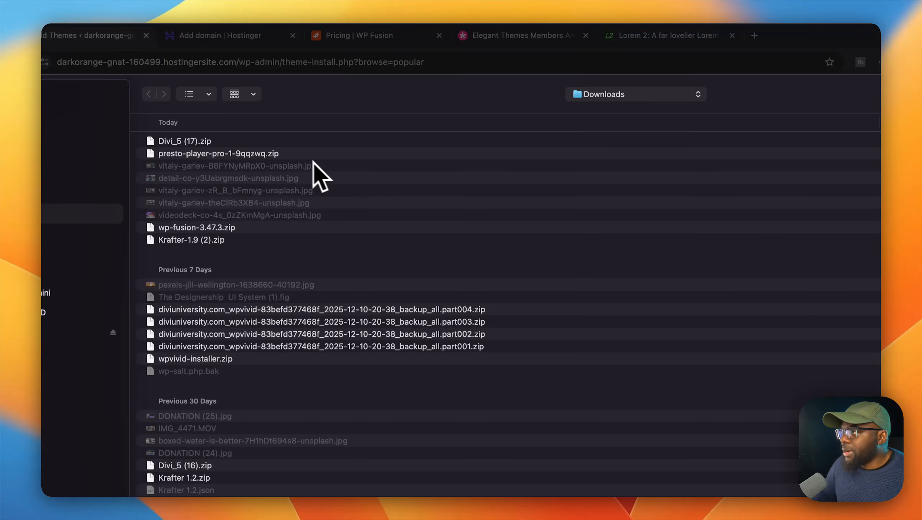
pyautogui.click(251, 142)
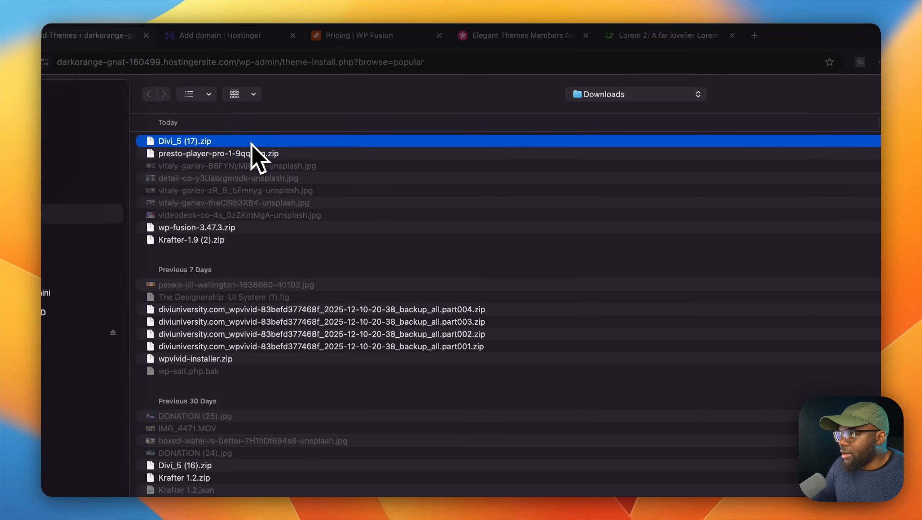
pyautogui.doubleClick(251, 144)
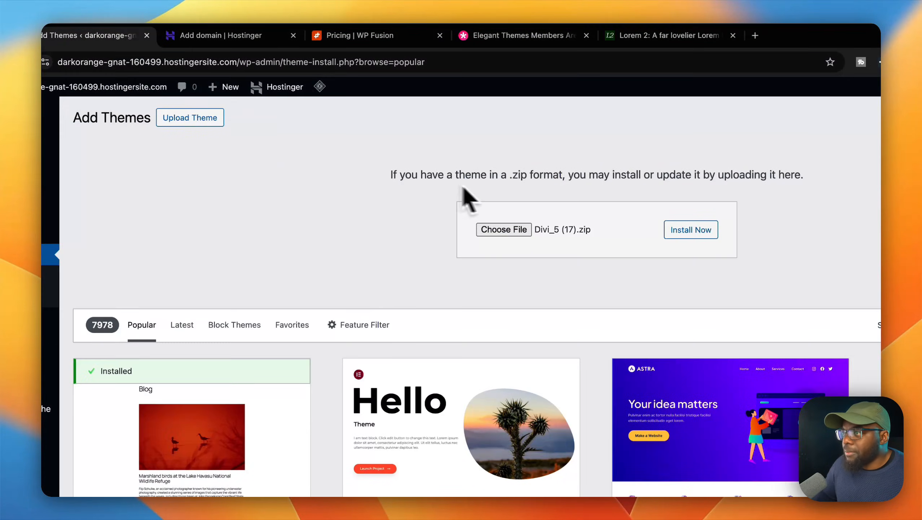
pyautogui.click(647, 230)
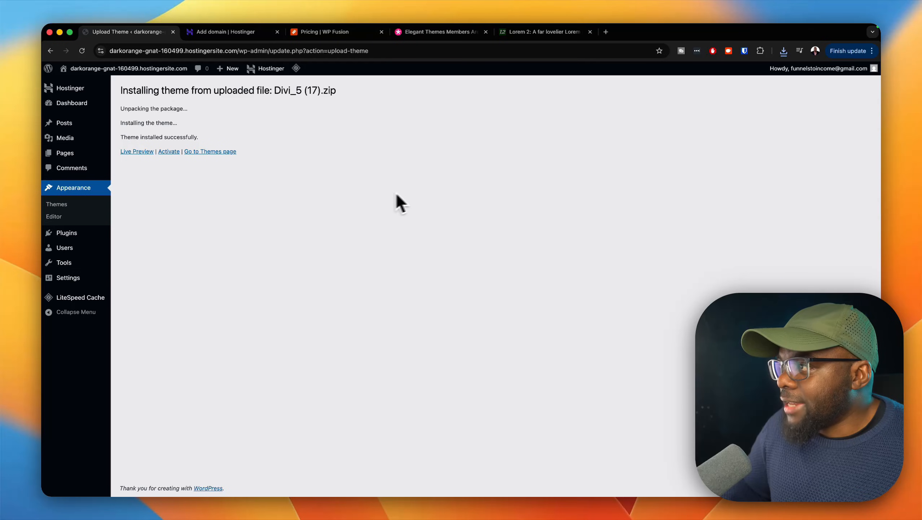
pyautogui.click(169, 151)
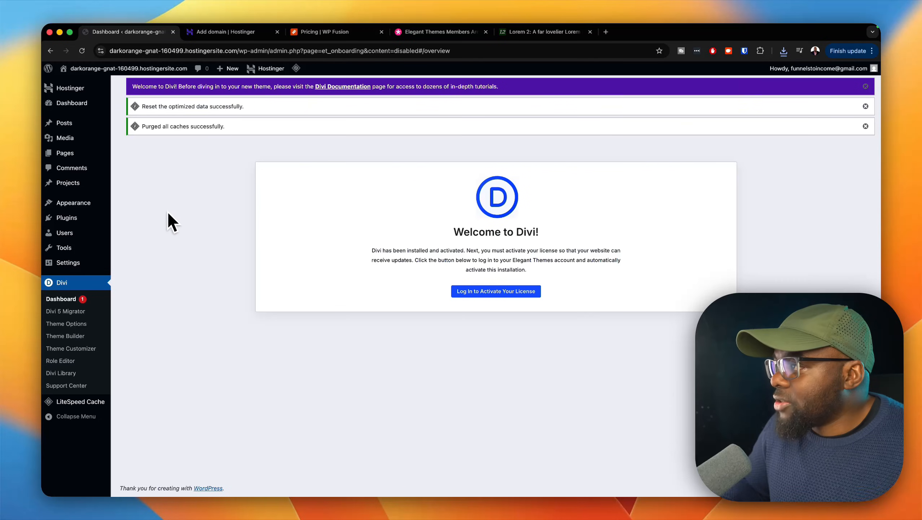
# Step: Add a new page in WordPress and dismiss the editor's welcome guide
pyautogui.moveTo(91, 157)
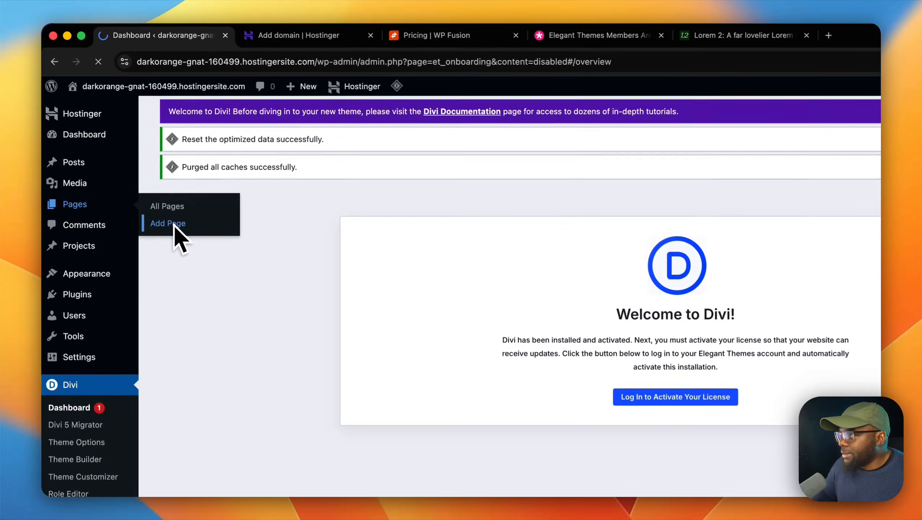
pyautogui.click(131, 167)
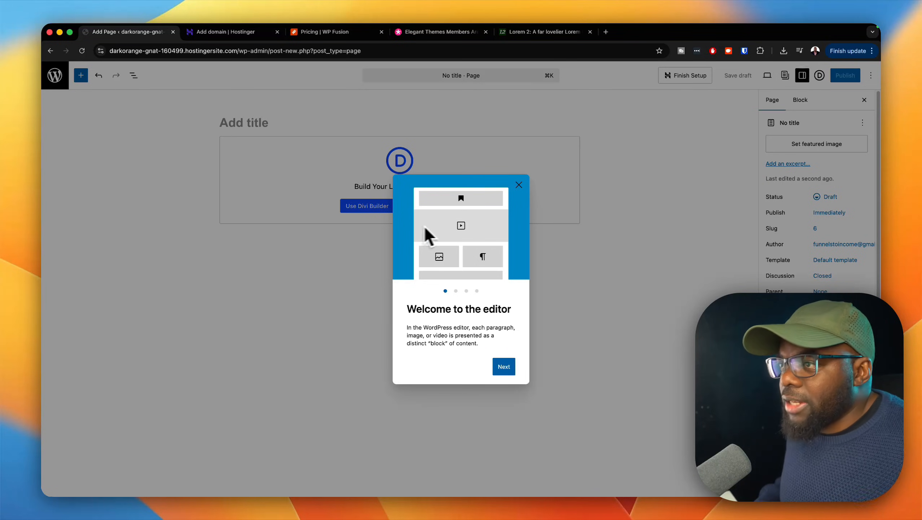
pyautogui.click(518, 181)
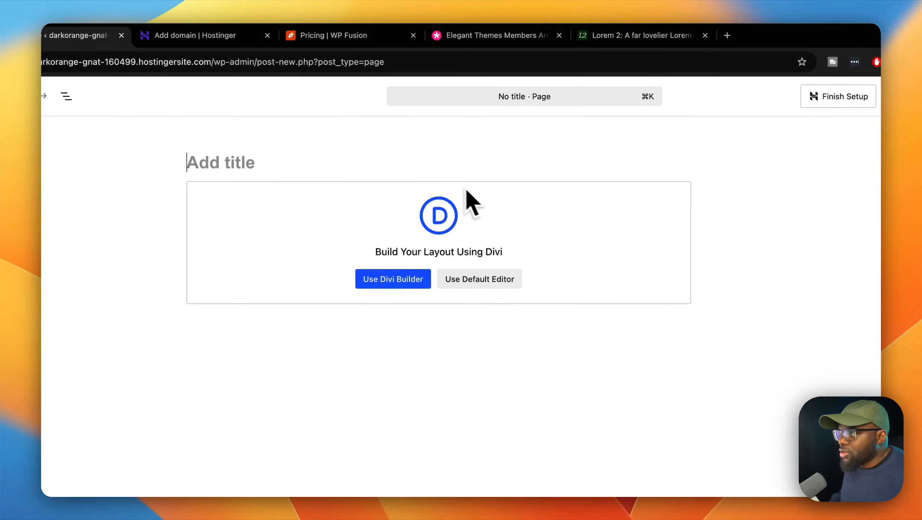
# Step: Title the new page "Home", open it in the Divi Builder and publish it
pyautogui.click(314, 164)
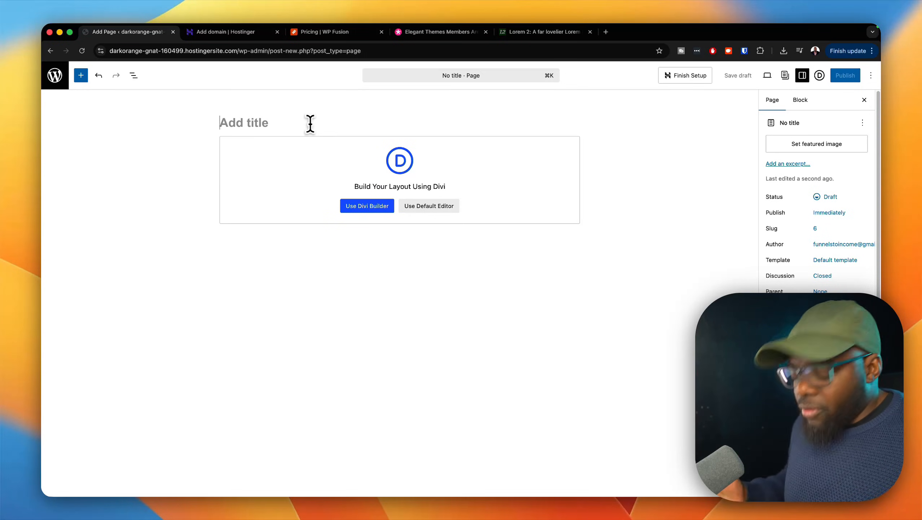
pyautogui.write('Home')
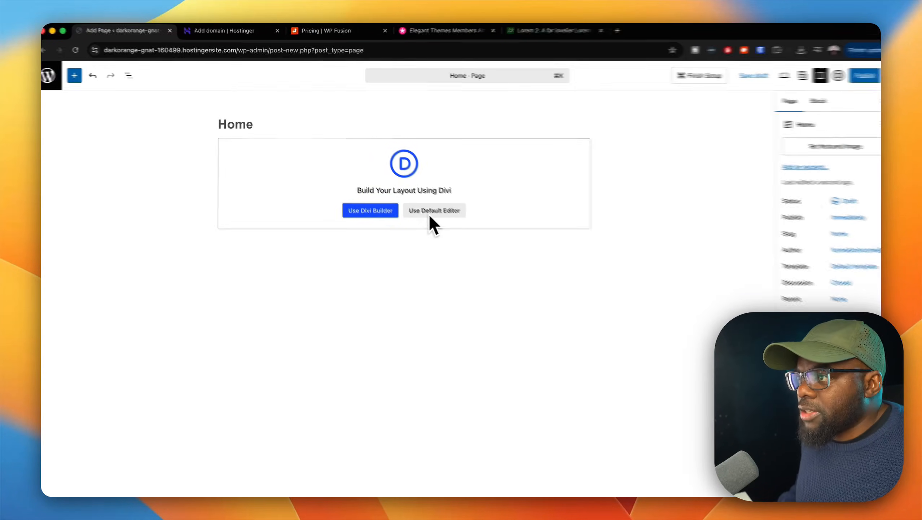
pyautogui.click(393, 213)
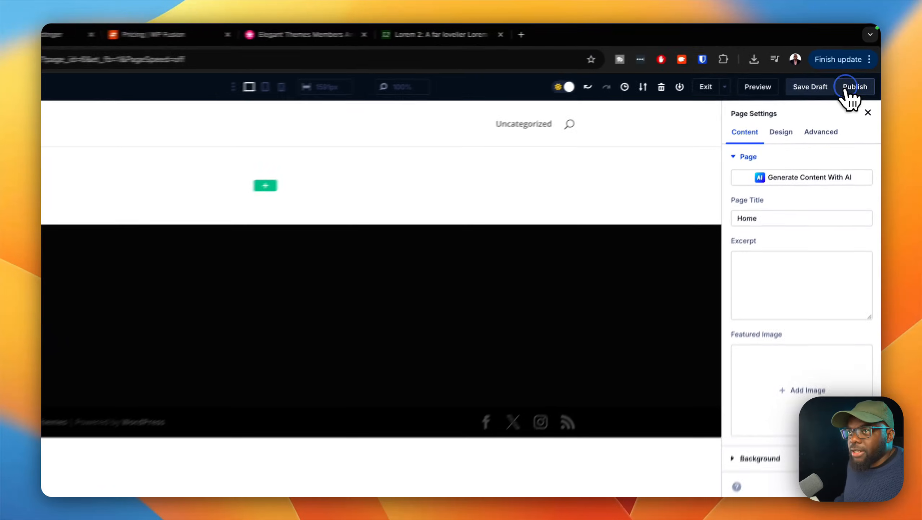
pyautogui.click(859, 72)
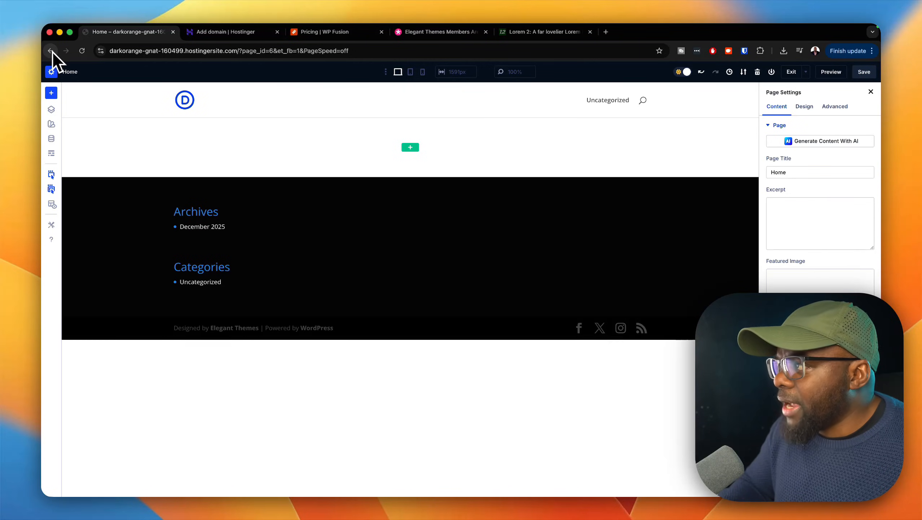
# Step: Enable the admin bar in the Divi Builder settings and close the settings
pyautogui.click(51, 224)
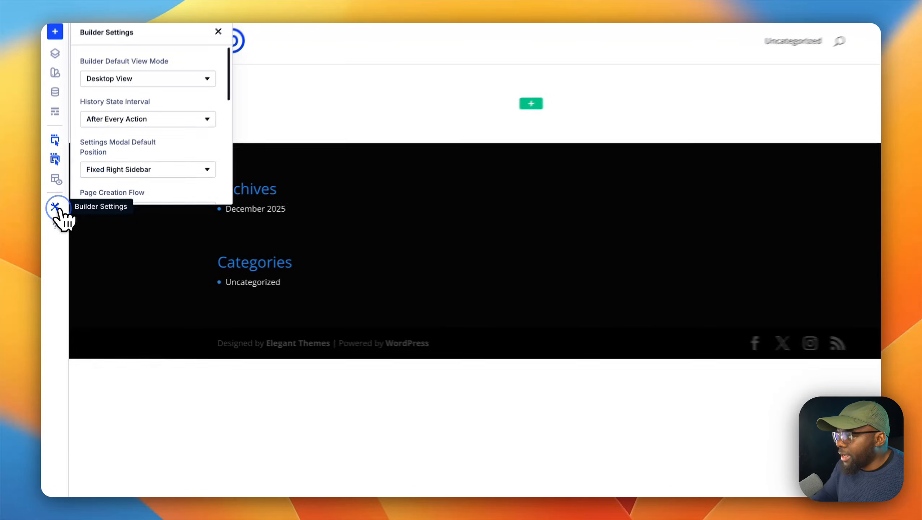
pyautogui.scroll(-1, 199, 153)
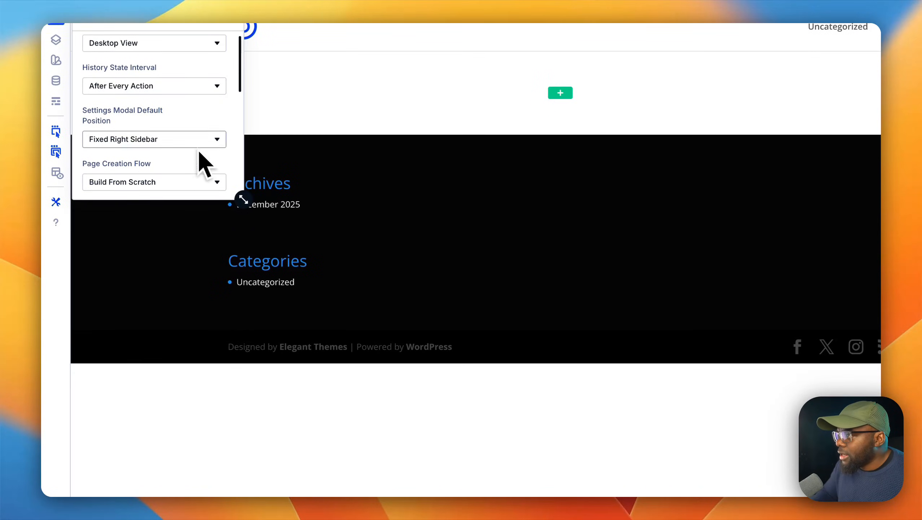
pyautogui.moveTo(242, 199); pyautogui.dragTo(313, 382)
pyautogui.scroll(-2, 205, 298)
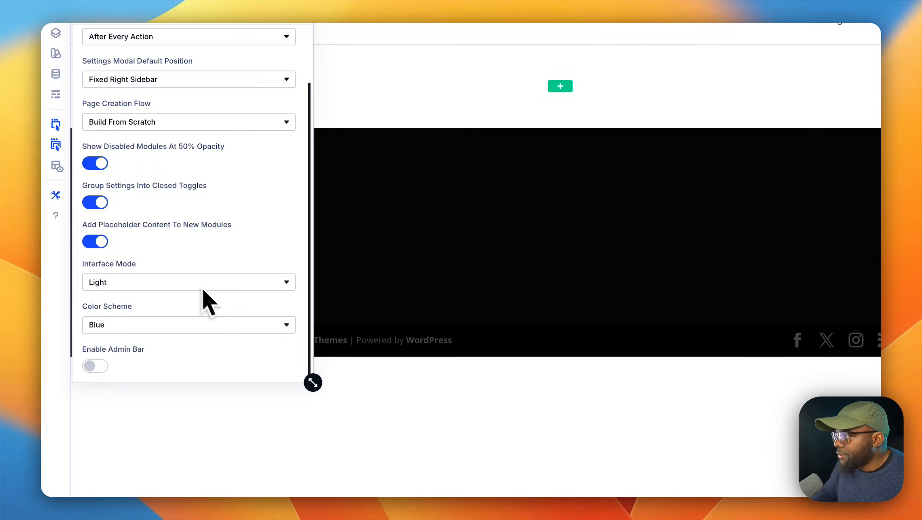
pyautogui.click(106, 366)
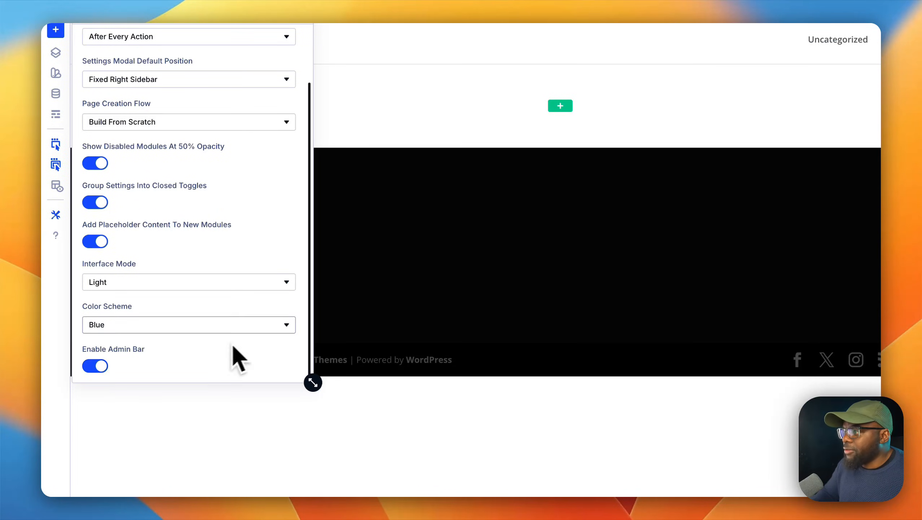
pyautogui.click(298, 93)
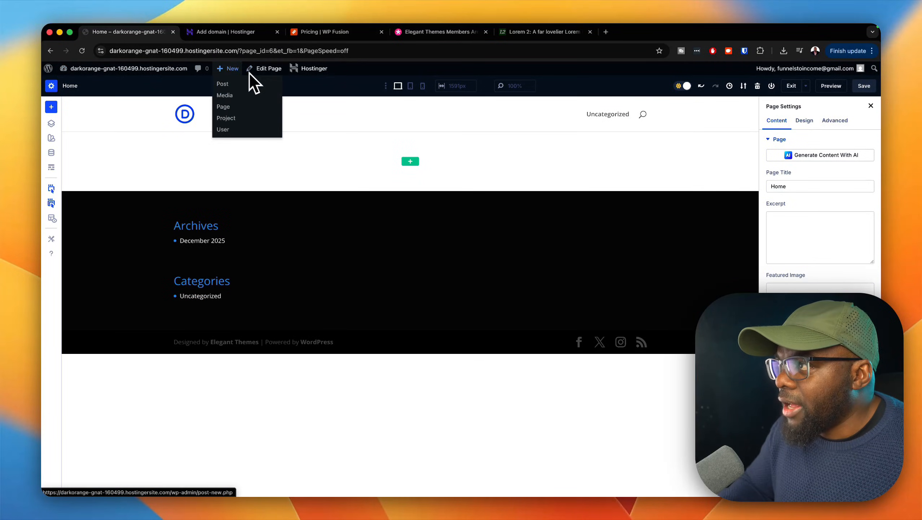
# Step: Add another new page titled "Contact" and open it in the Divi Builder
pyautogui.click(223, 107)
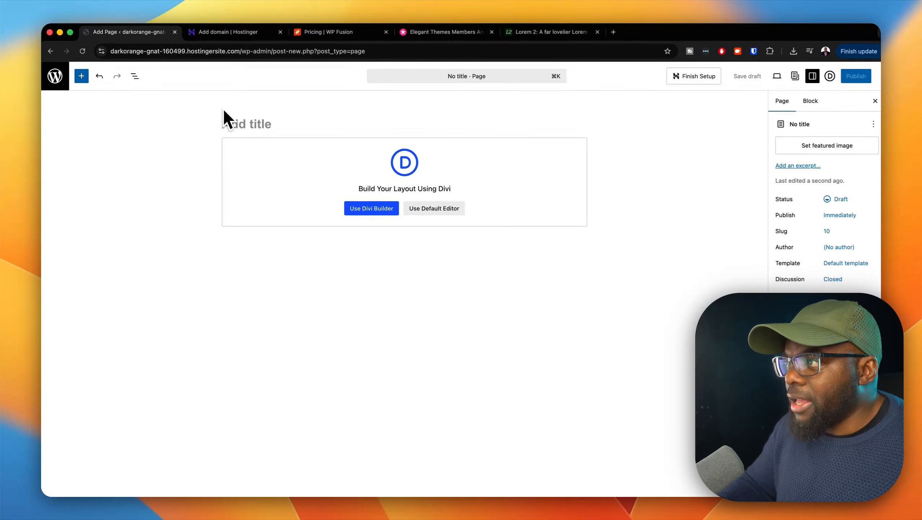
pyautogui.write('Conta')
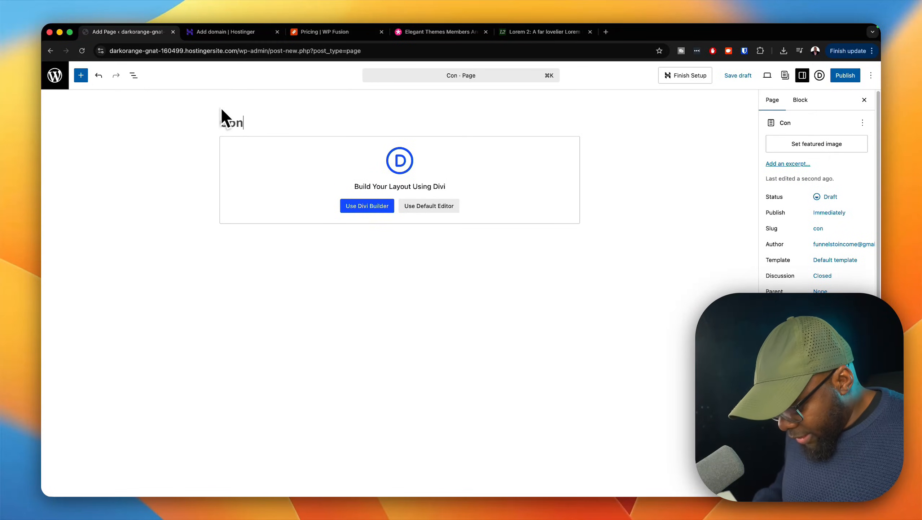
pyautogui.write('ct')
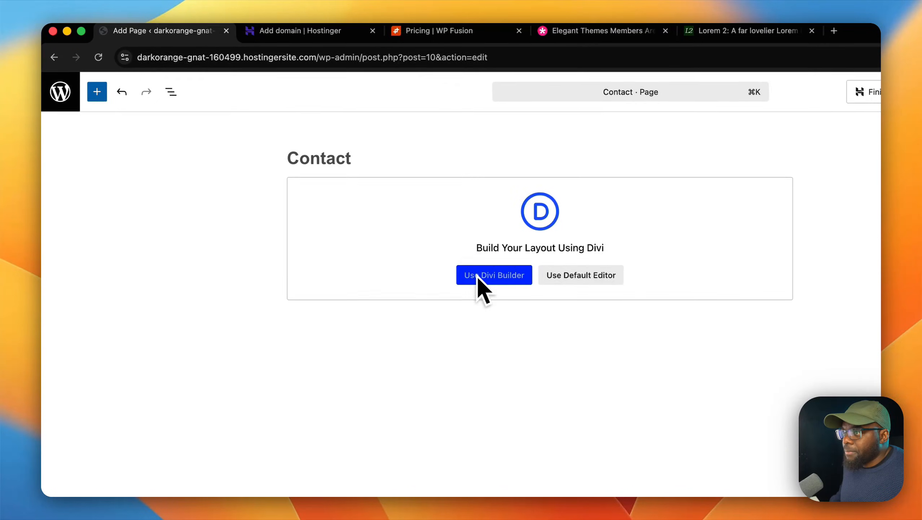
pyautogui.click(477, 276)
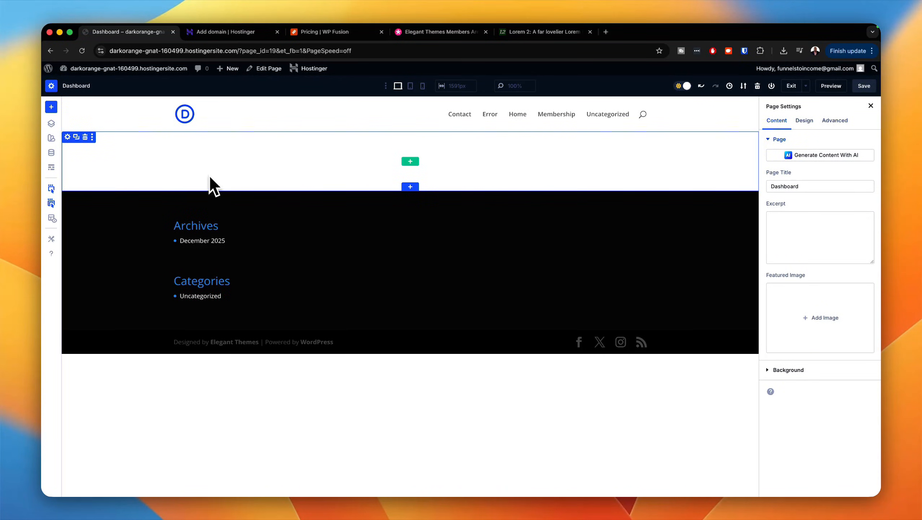
# Step: Exit the Divi Builder from the Dashboard page to the WordPress list of all pages
pyautogui.moveTo(787, 69)
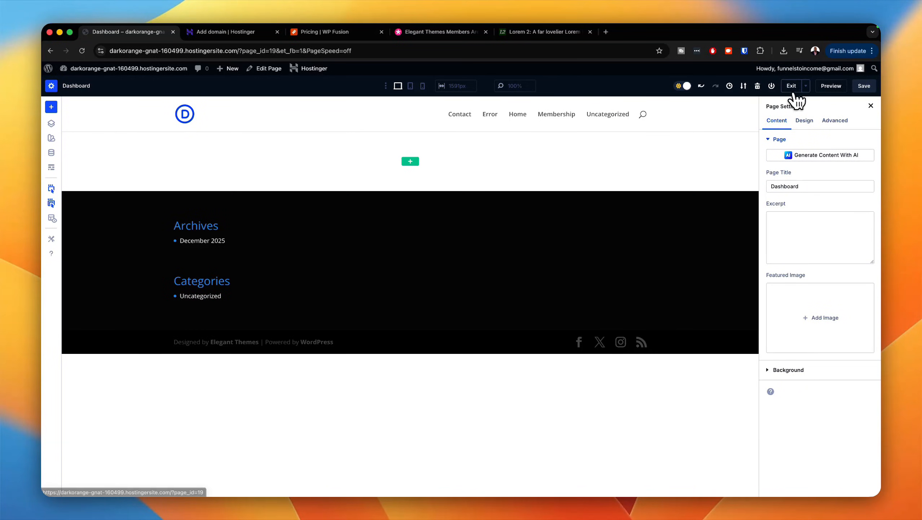
pyautogui.click(794, 90)
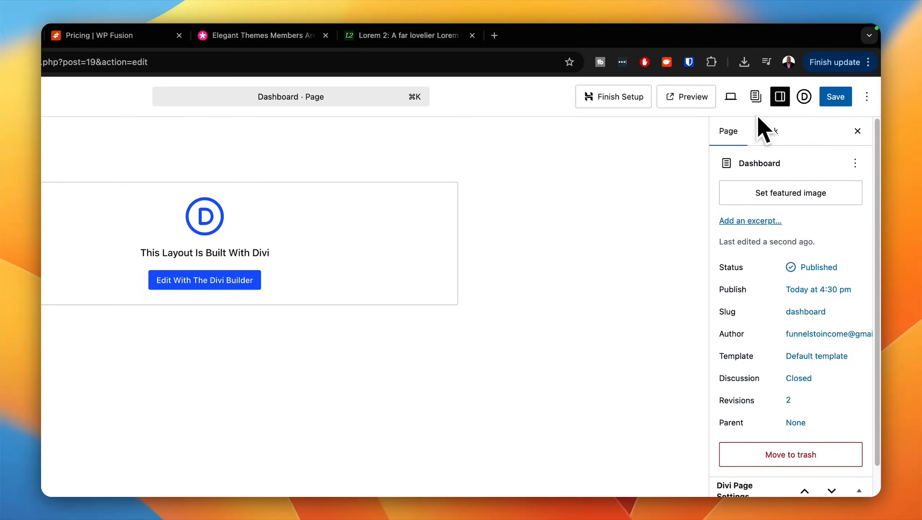
pyautogui.click(63, 104)
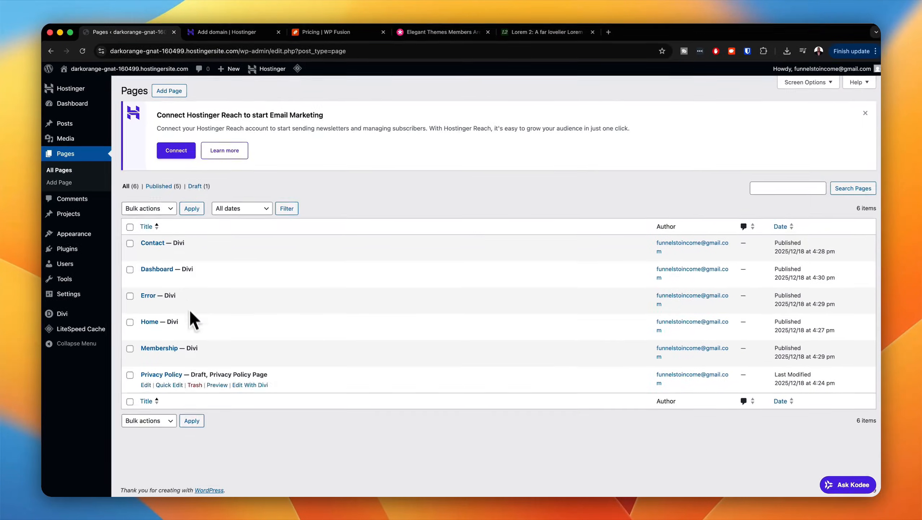
pyautogui.moveTo(185, 254)
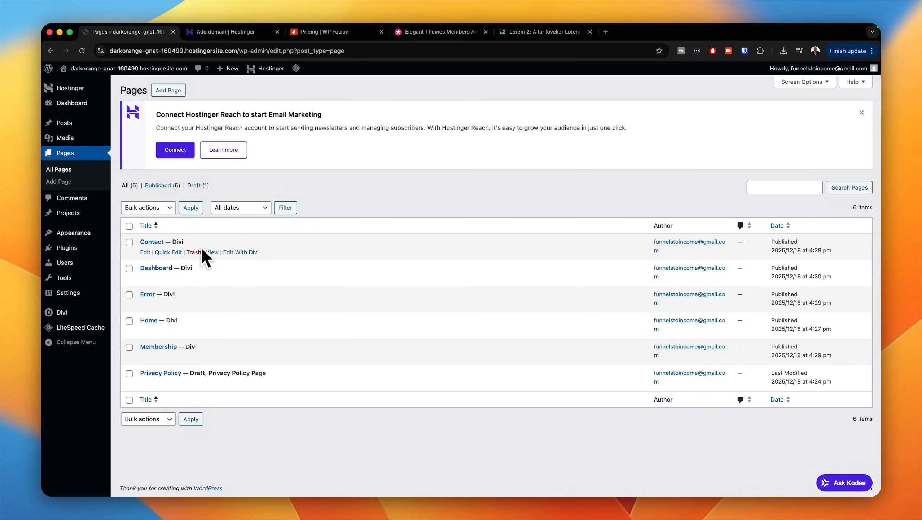
pyautogui.moveTo(204, 268)
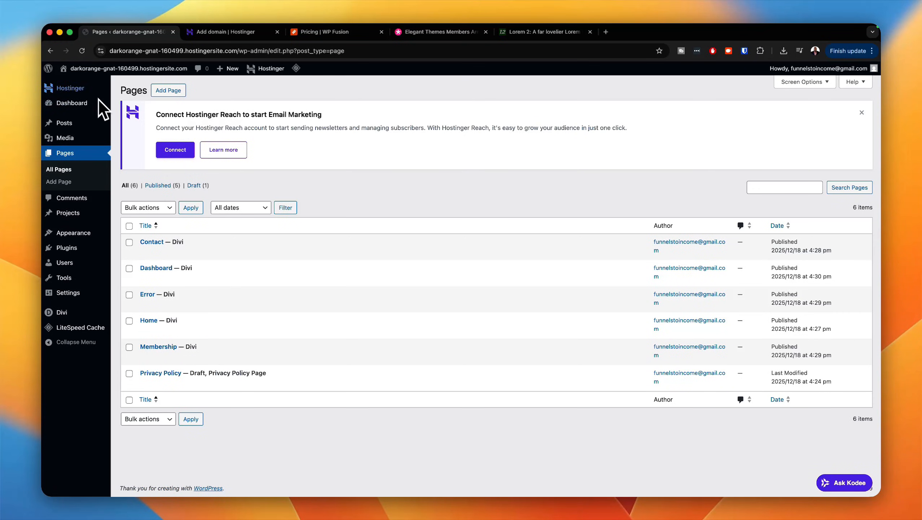
# Step: Open the live site in a new browser tab and examine its header navigation
pyautogui.moveTo(92, 74)
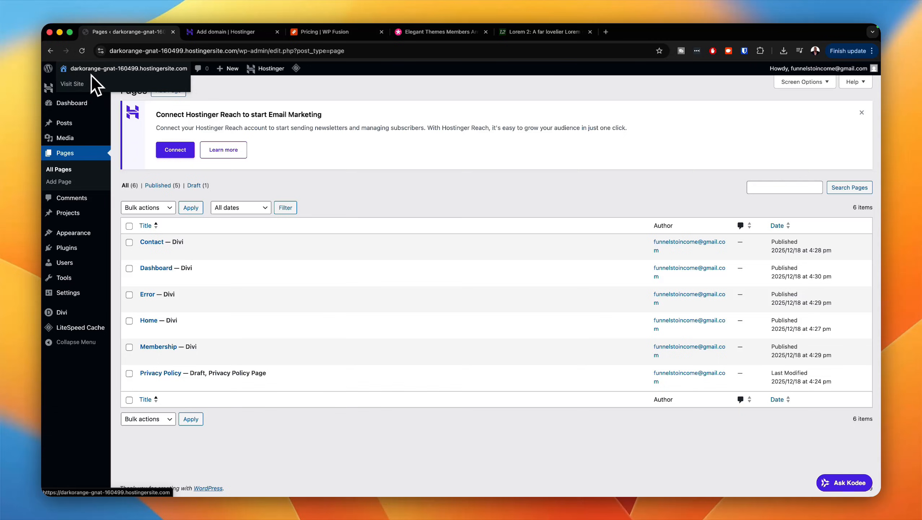
pyautogui.keyDown('super'); pyautogui.click(73, 85); pyautogui.keyUp('super')
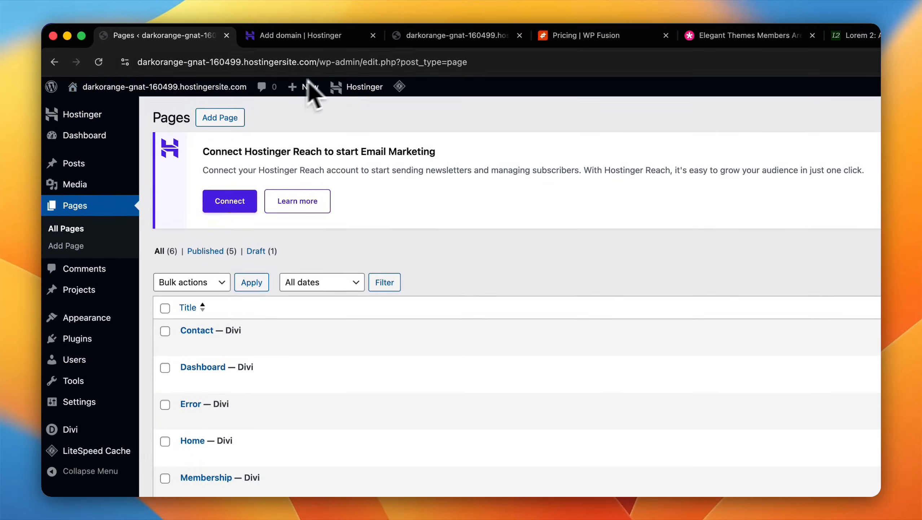
pyautogui.click(449, 41)
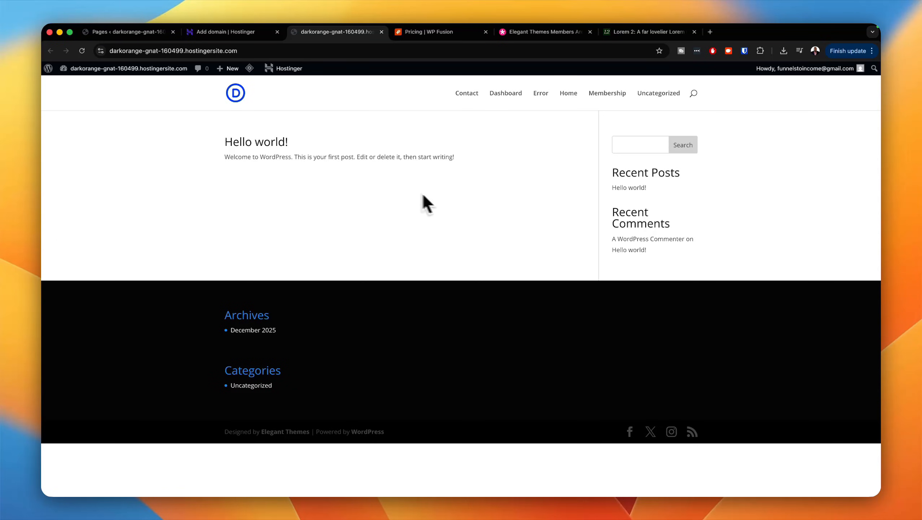
# Step: Create a WordPress navigation menu named "menu" and assign it to the Primary Menu display location
pyautogui.click(159, 35)
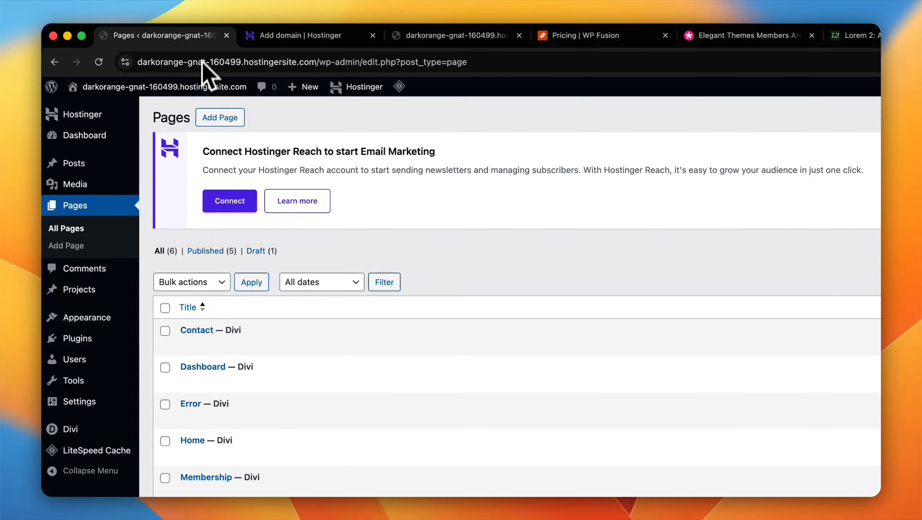
pyautogui.moveTo(109, 318)
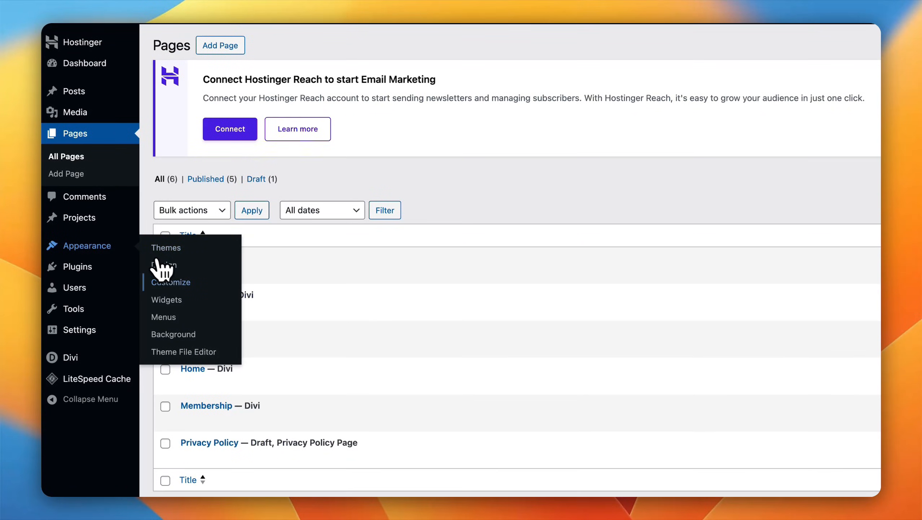
pyautogui.click(171, 317)
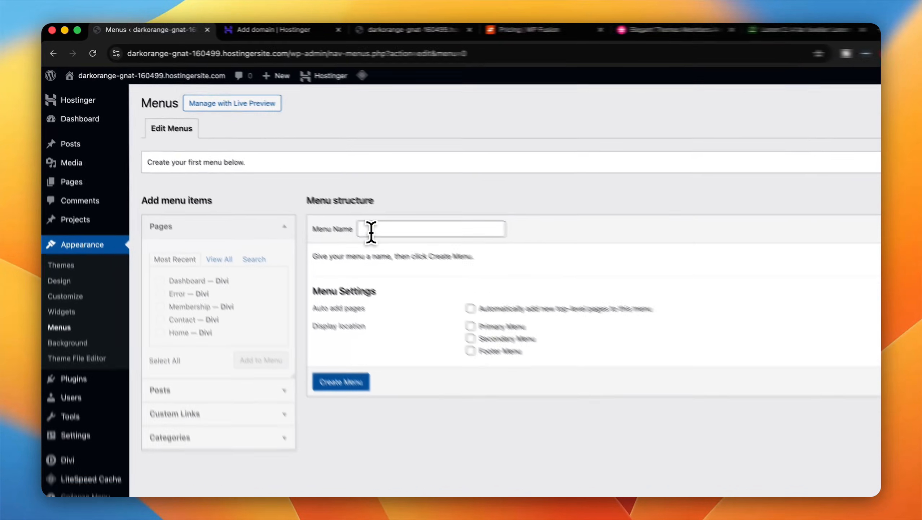
pyautogui.click(304, 190)
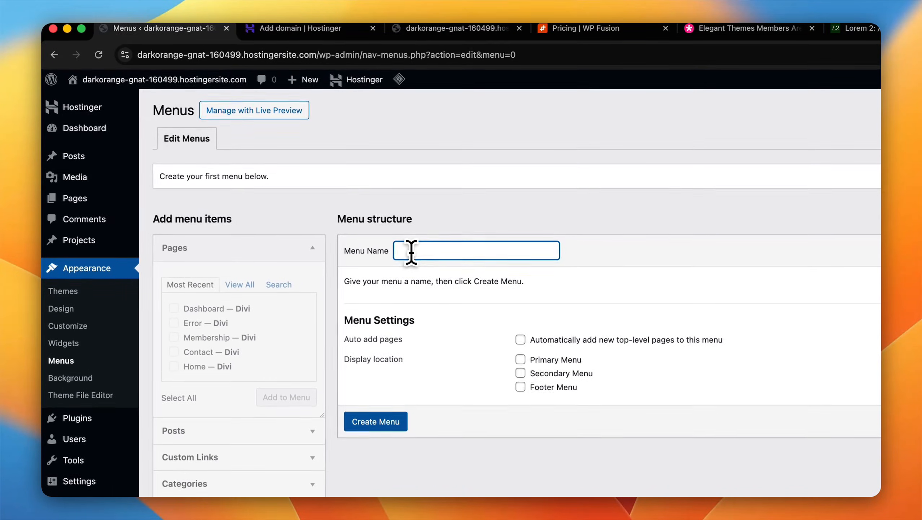
pyautogui.write('menu')
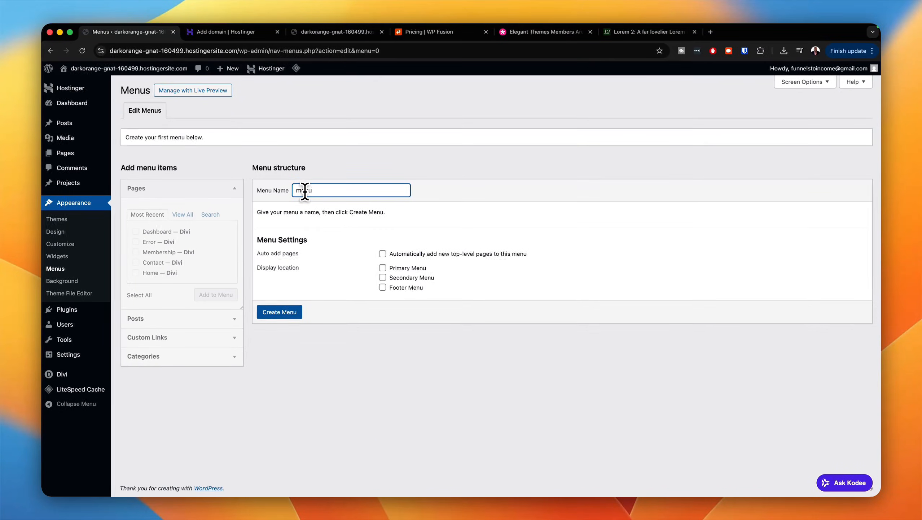
pyautogui.click(382, 269)
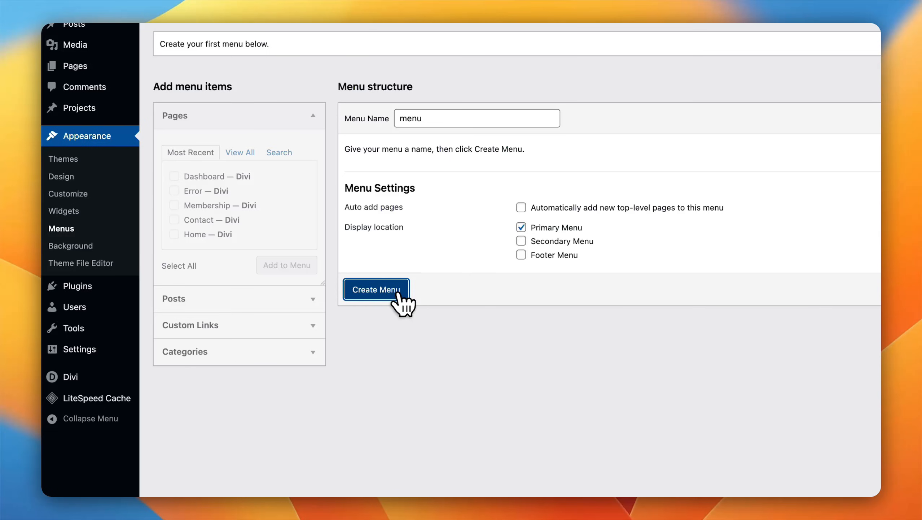
pyautogui.click(399, 292)
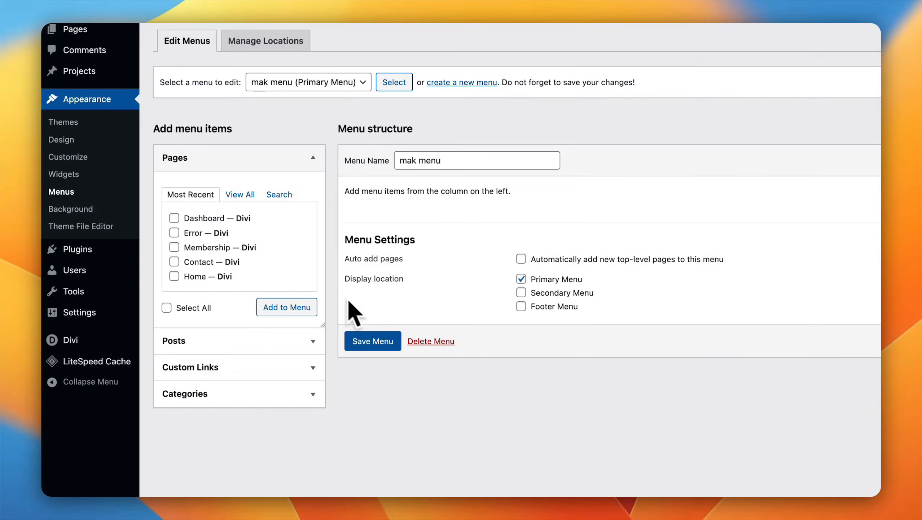
# Step: Select all available pages from the complete page list and add them to the menu
pyautogui.click(241, 195)
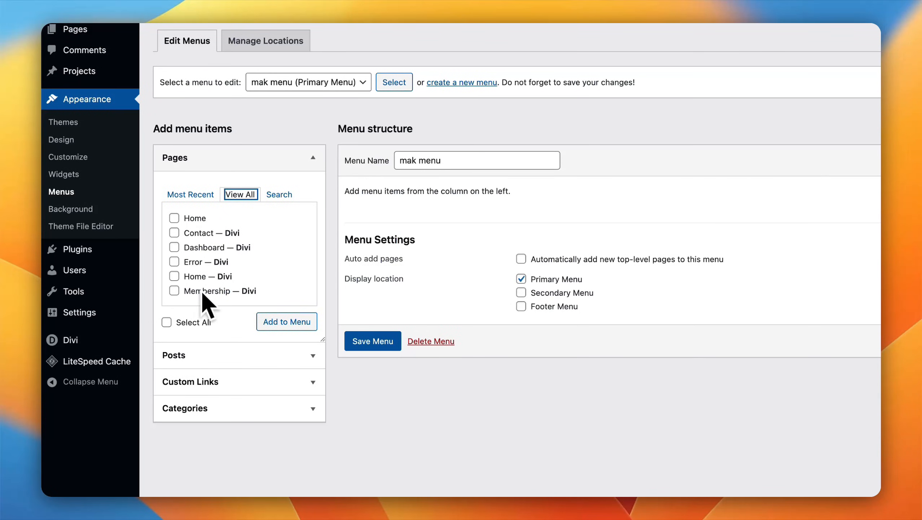
pyautogui.click(168, 322)
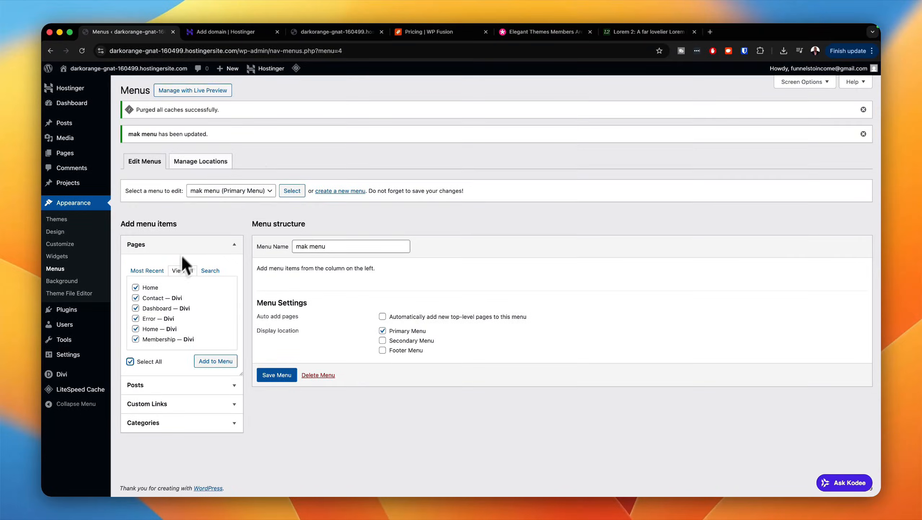
pyautogui.click(327, 31)
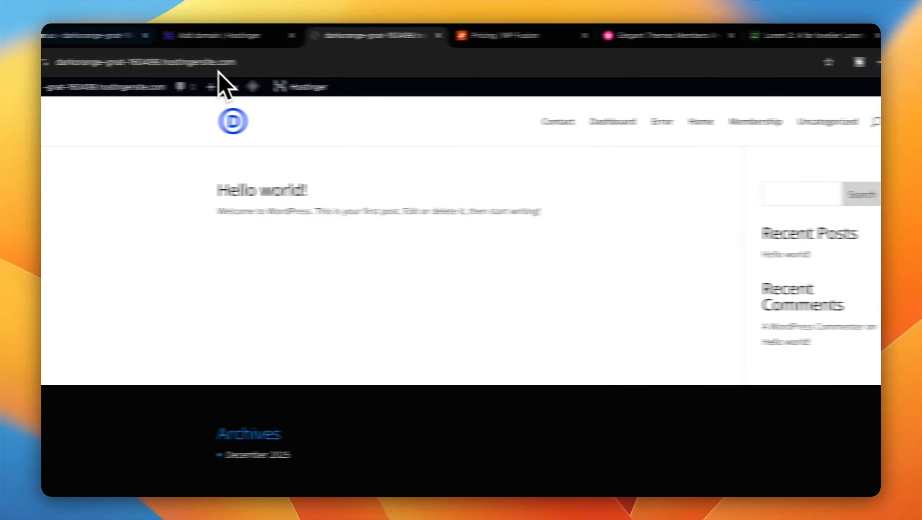
pyautogui.click(206, 41)
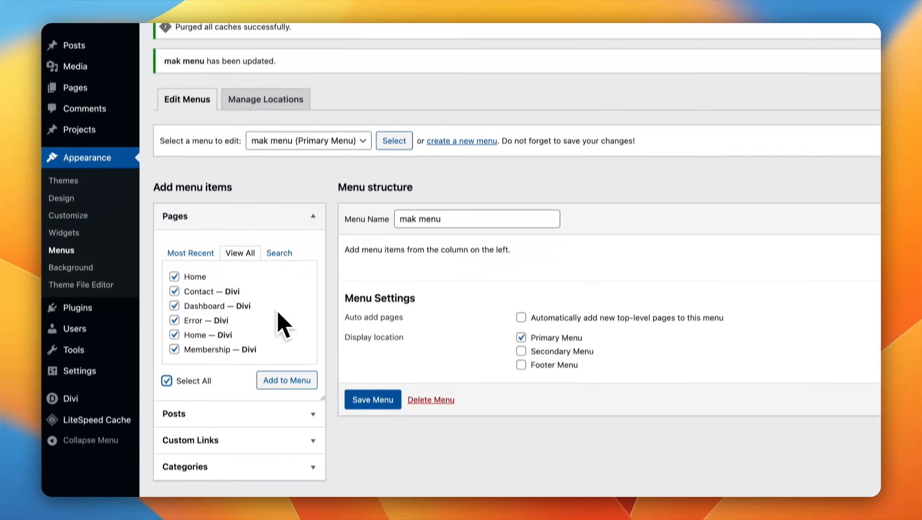
pyautogui.click(293, 371)
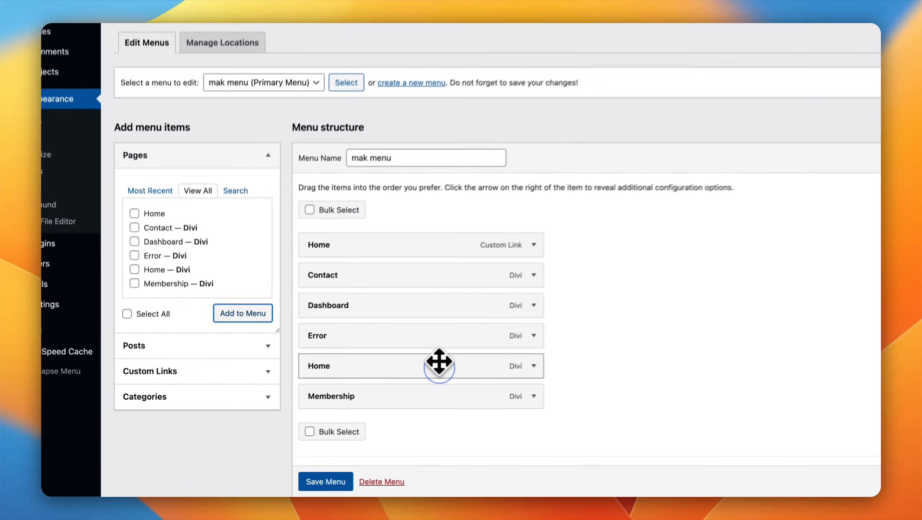
# Step: Move the Home page item above Contact in the menu and remove the duplicate Home custom link
pyautogui.moveTo(360, 398); pyautogui.dragTo(363, 363)
pyautogui.moveTo(452, 310); pyautogui.dragTo(449, 264)
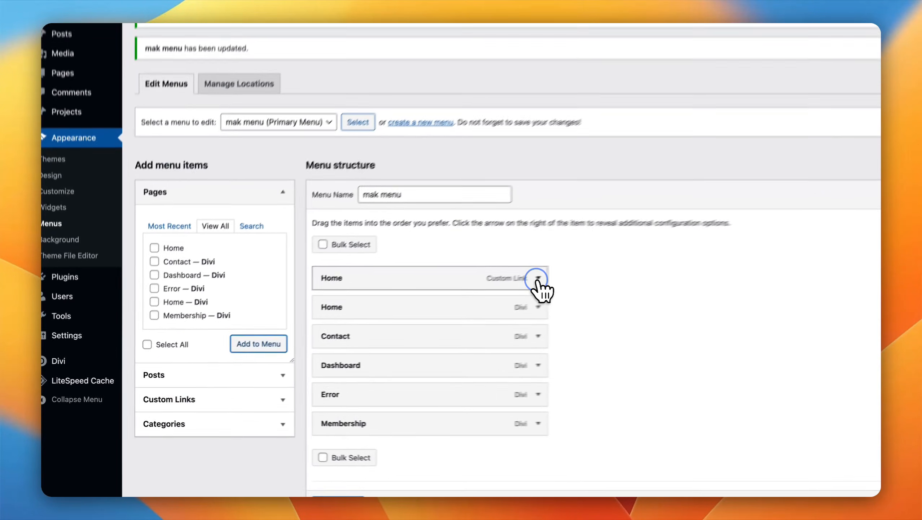
pyautogui.click(430, 311)
pyautogui.scroll(-3, 481, 360)
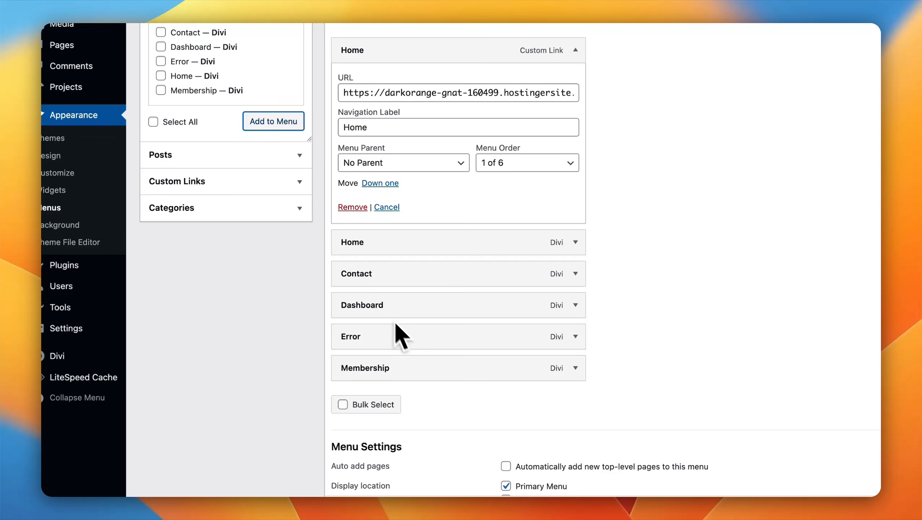
pyautogui.click(352, 207)
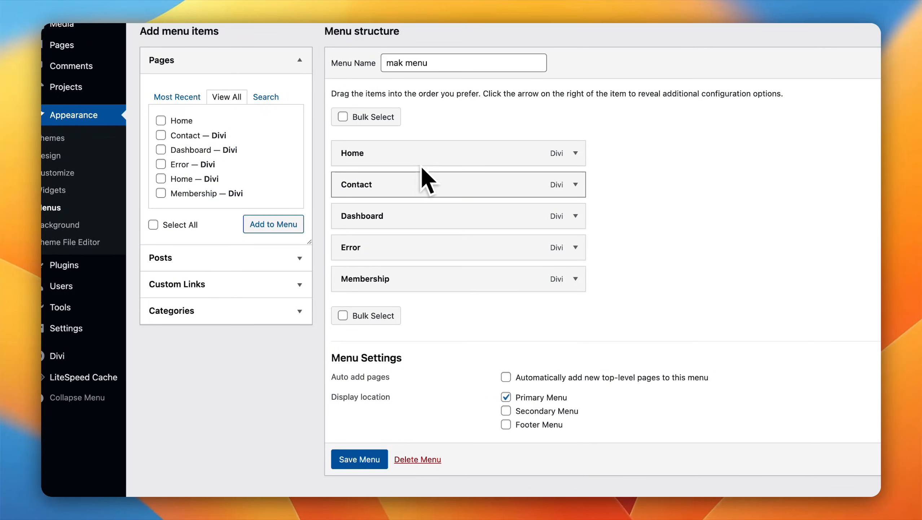
# Step: Move Contact to the end of the menu and place Dashboard directly above Membership
pyautogui.moveTo(410, 190); pyautogui.dragTo(409, 288)
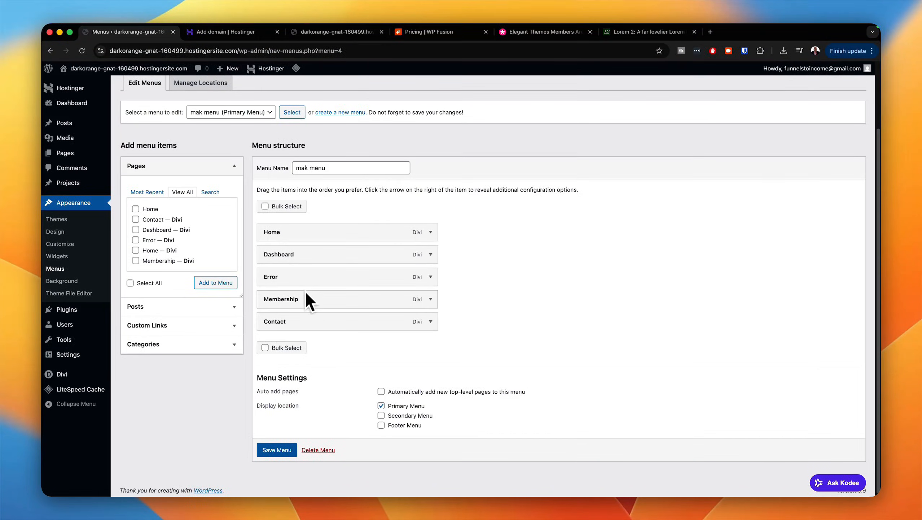
pyautogui.moveTo(304, 254); pyautogui.dragTo(308, 268)
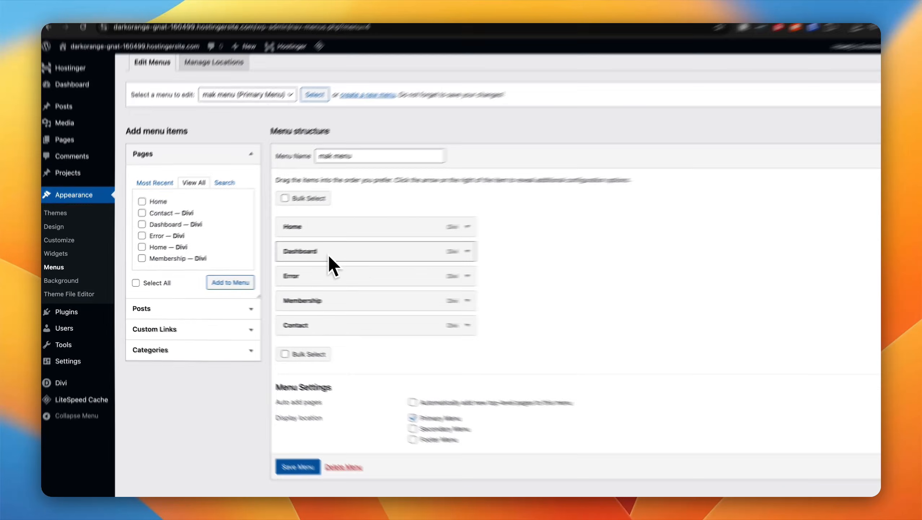
pyautogui.moveTo(393, 263); pyautogui.dragTo(403, 282)
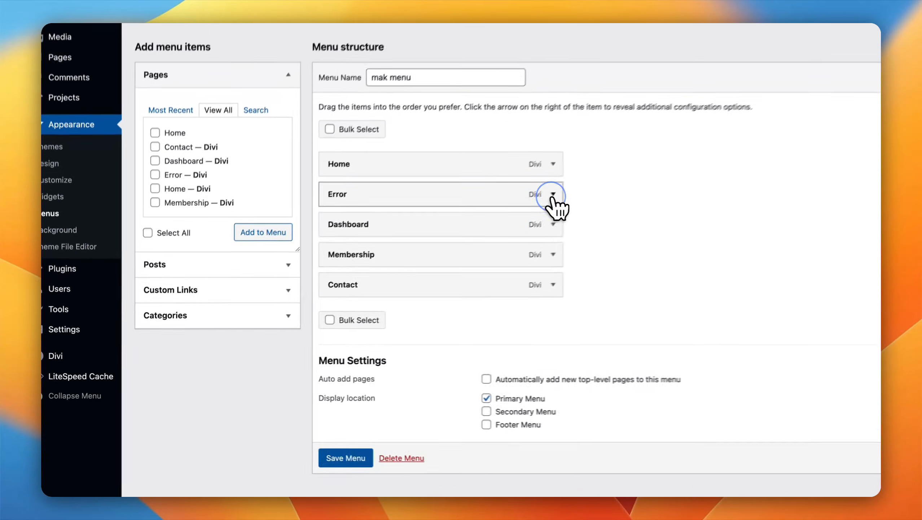
# Step: Remove the Error page item from the menu and save the menu
pyautogui.click(431, 255)
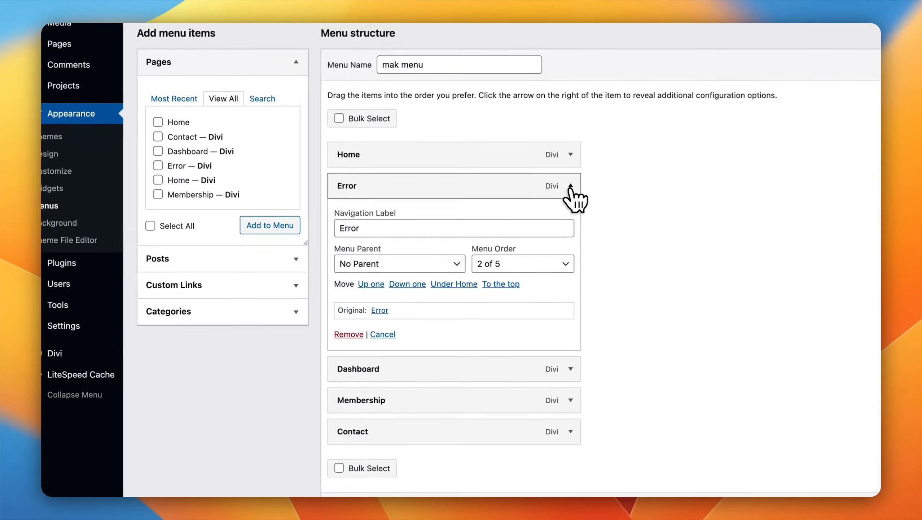
pyautogui.click(350, 334)
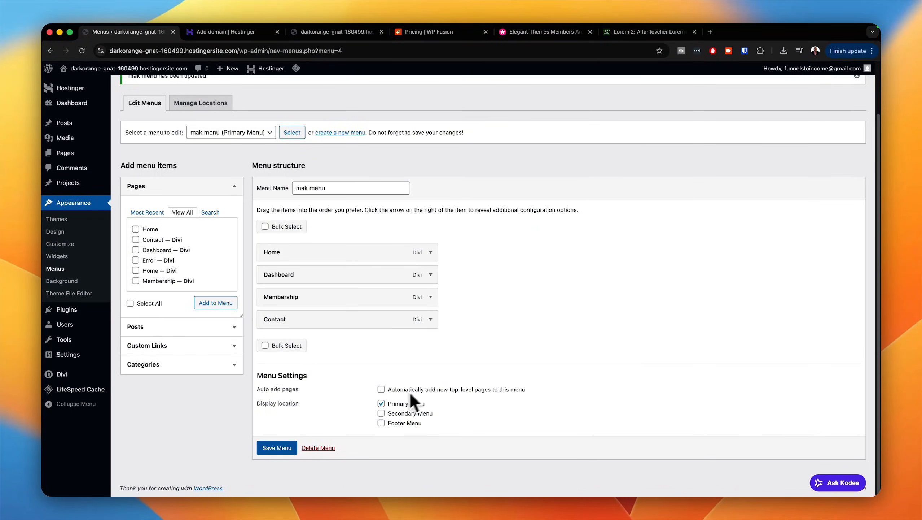
pyautogui.click(283, 449)
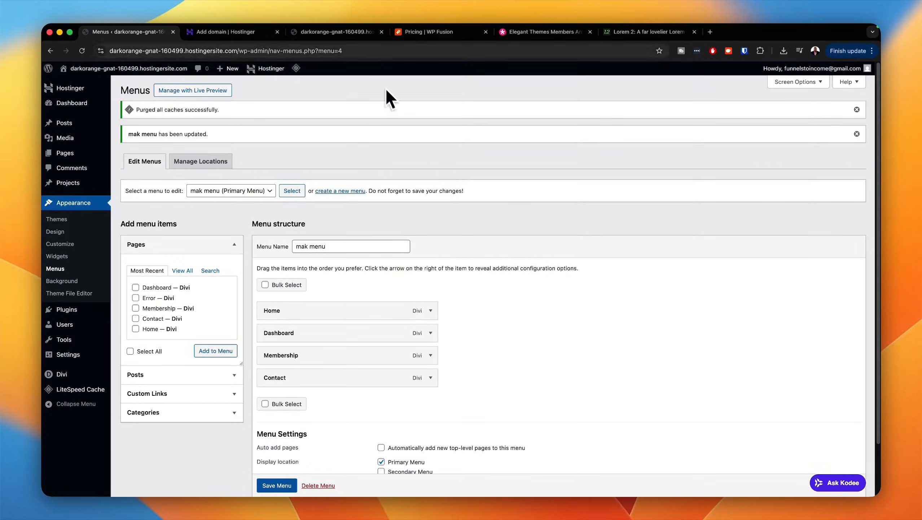
# Step: Reload the live site's front page and examine the updated header navigation
pyautogui.click(338, 31)
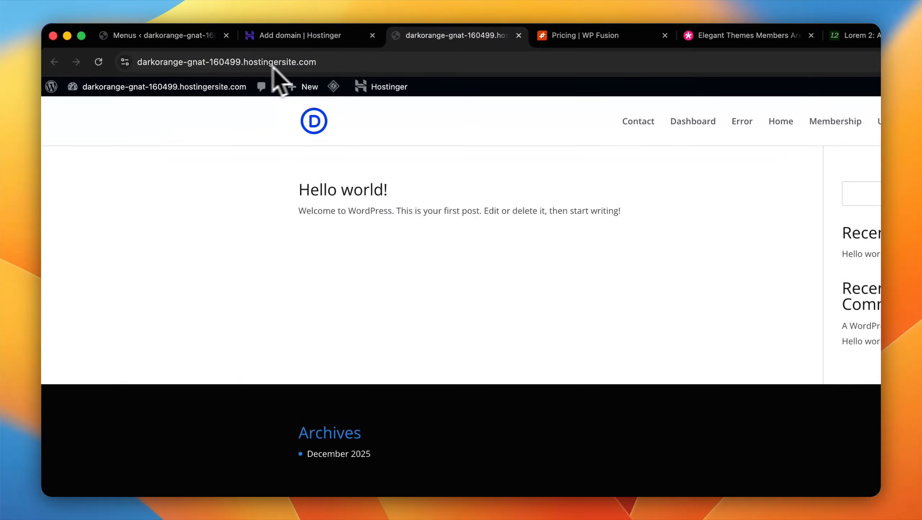
pyautogui.click(106, 62)
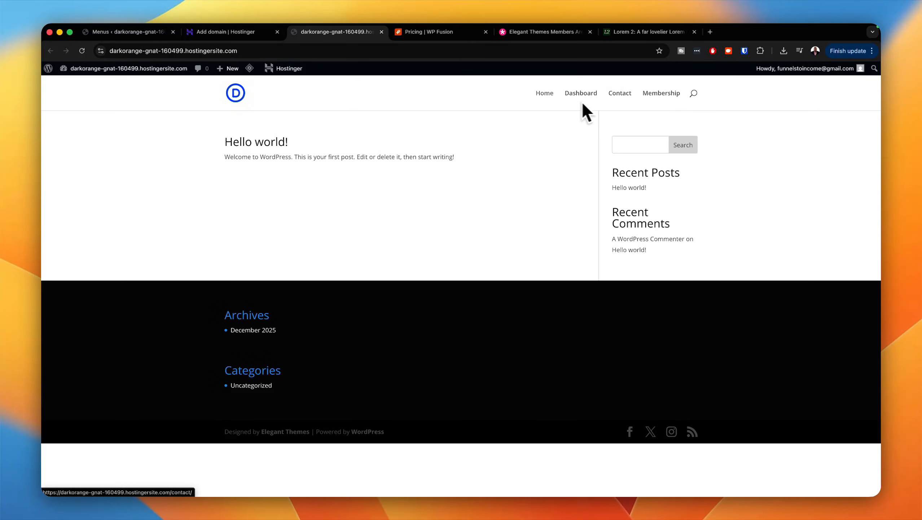
pyautogui.click(160, 32)
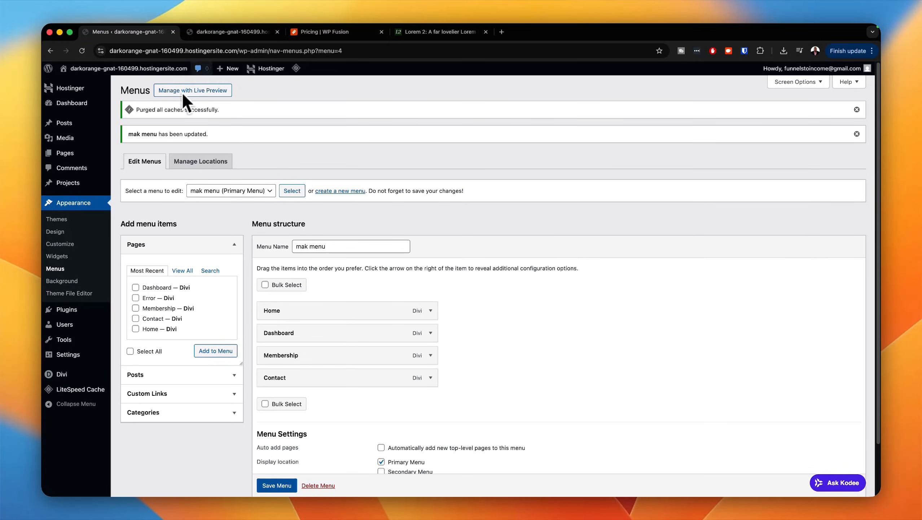
pyautogui.click(226, 33)
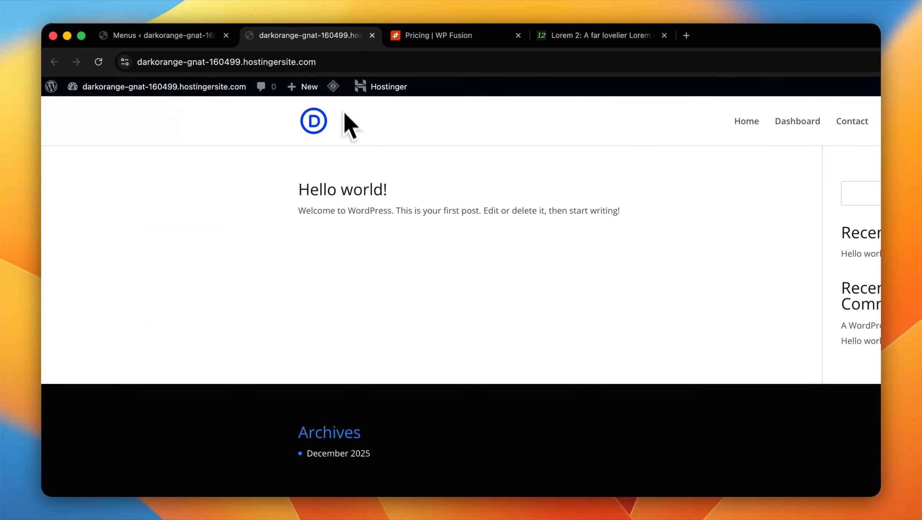
pyautogui.click(99, 62)
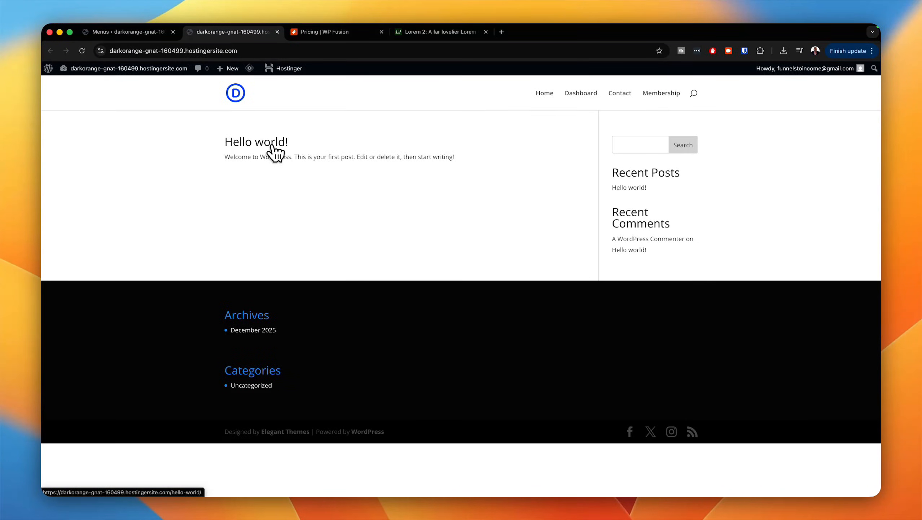
# Step: View the Hello world! post and the Home page on the live site, then compare with the root address without /home/
pyautogui.click(274, 149)
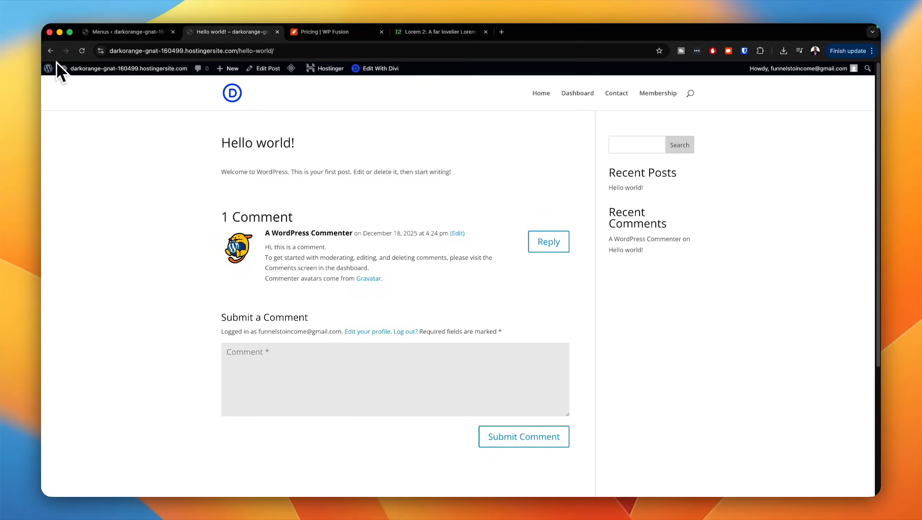
pyautogui.click(538, 95)
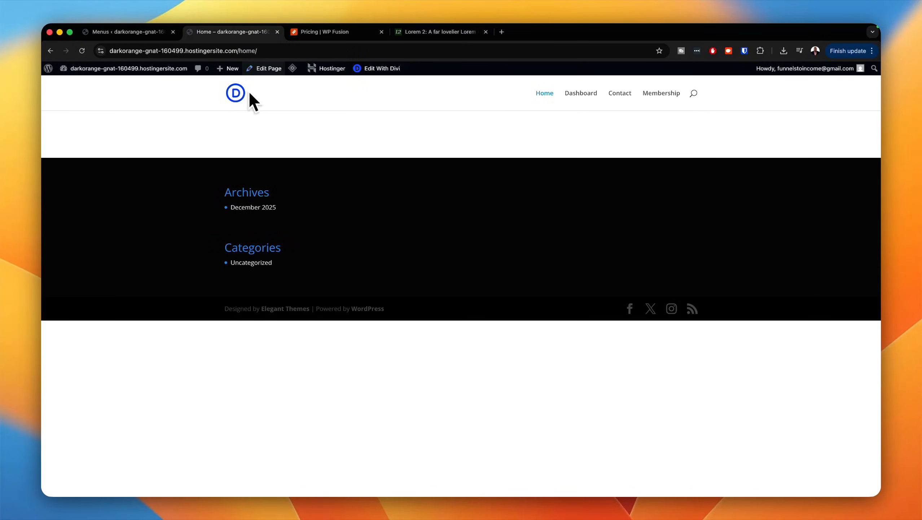
pyautogui.doubleClick(240, 54)
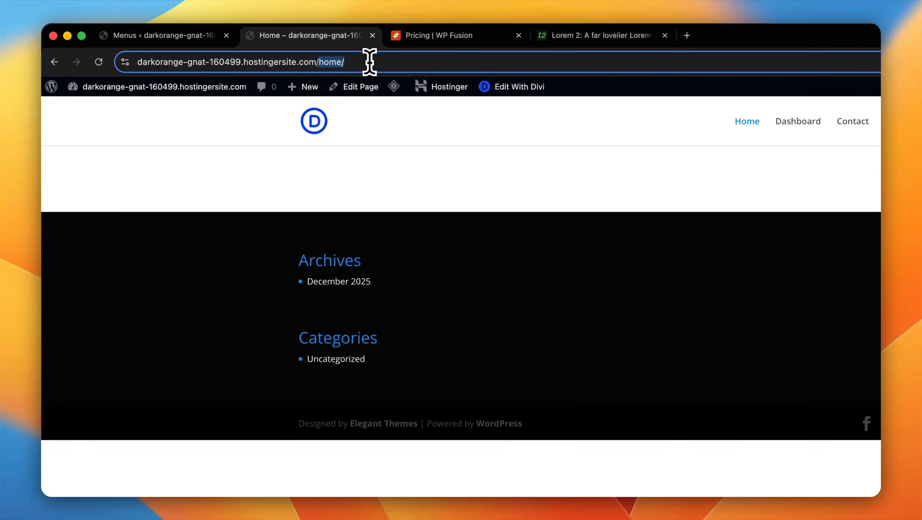
pyautogui.moveTo(370, 62); pyautogui.dragTo(377, 62)
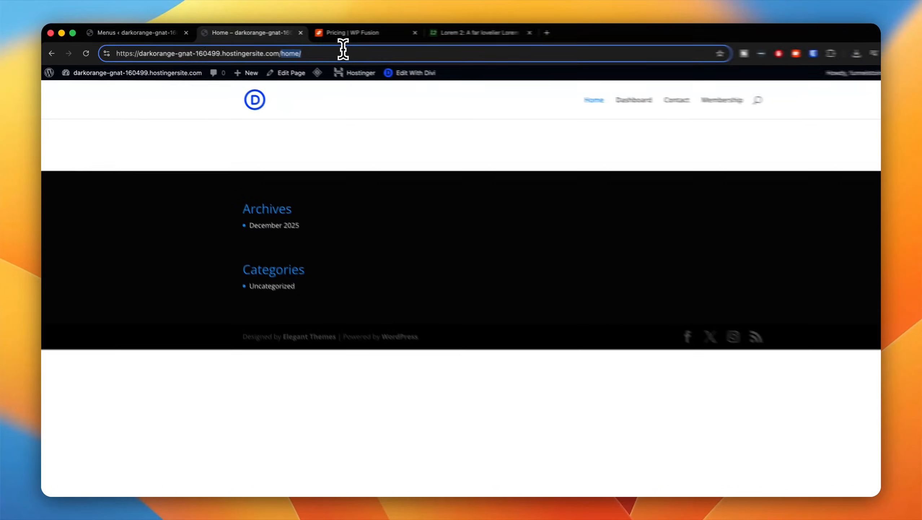
pyautogui.press('BackSpace')
pyautogui.press('Return')
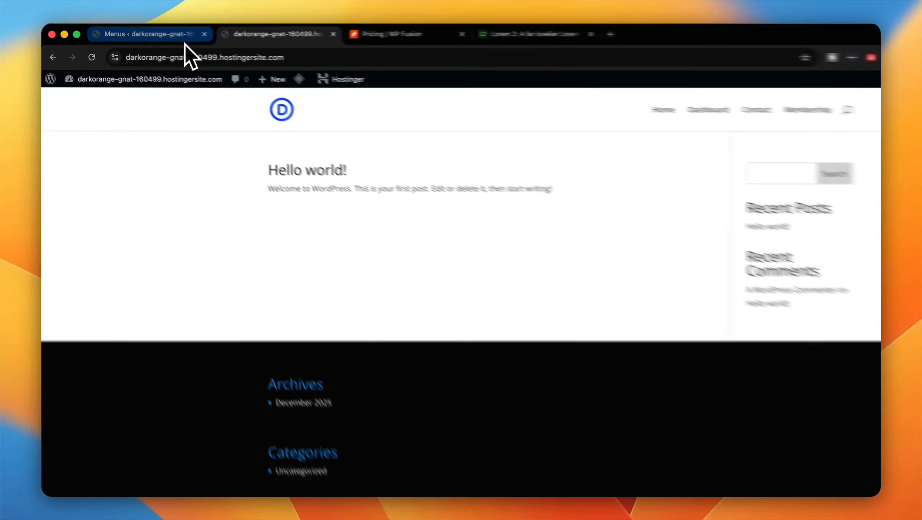
# Step: In the WordPress Reading Settings, make the homepage display the static page Home and save the changes
pyautogui.click(185, 40)
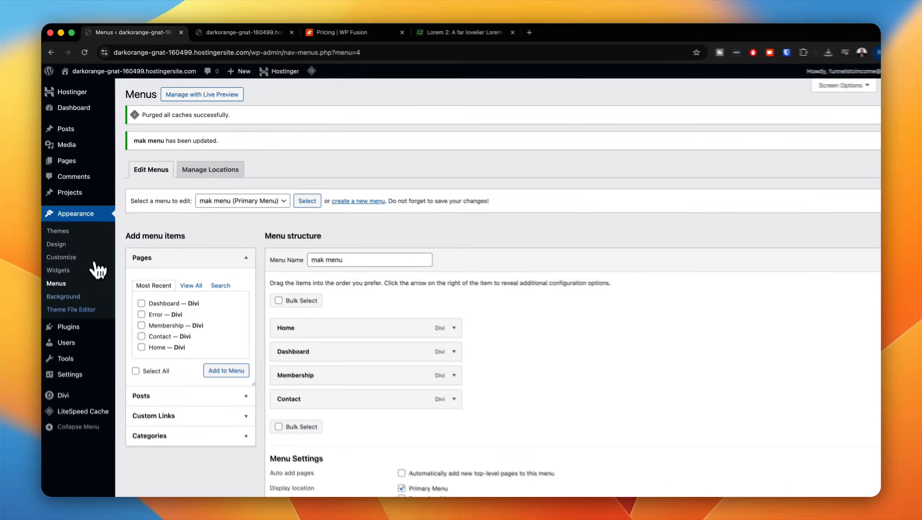
pyautogui.moveTo(79, 374)
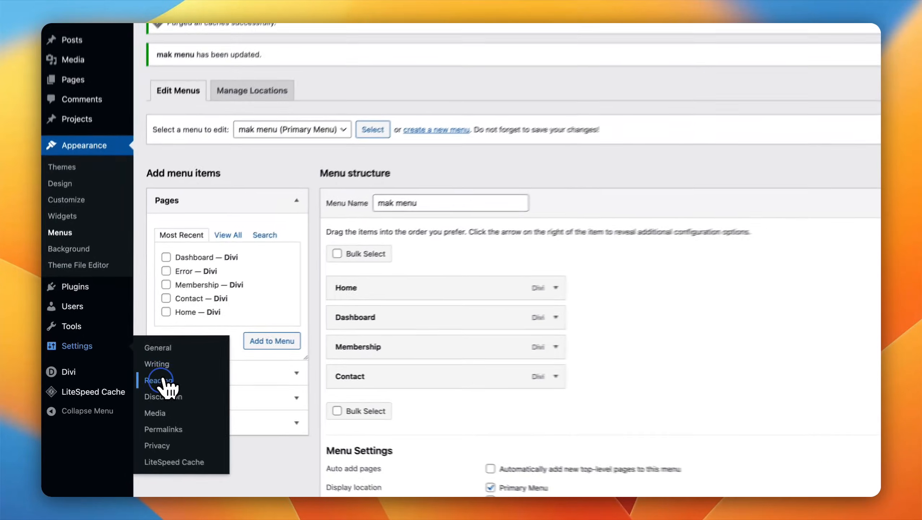
pyautogui.click(135, 380)
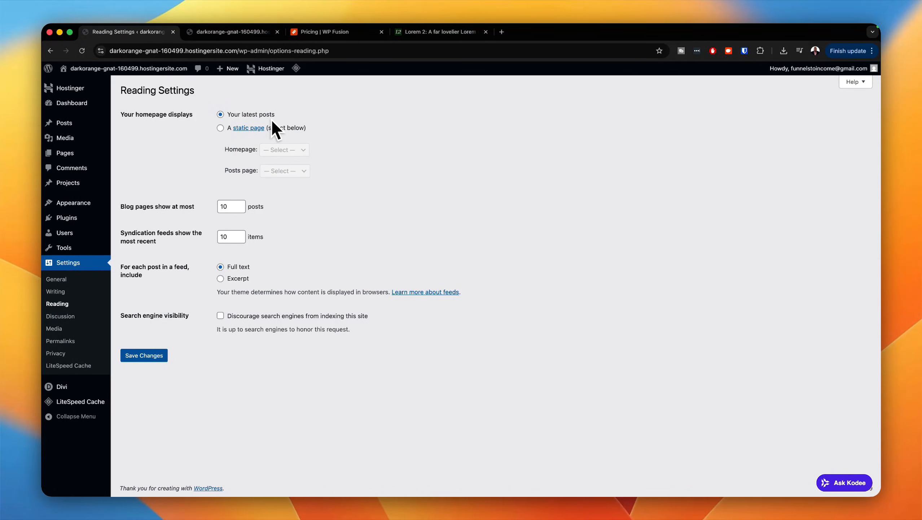
pyautogui.click(220, 128)
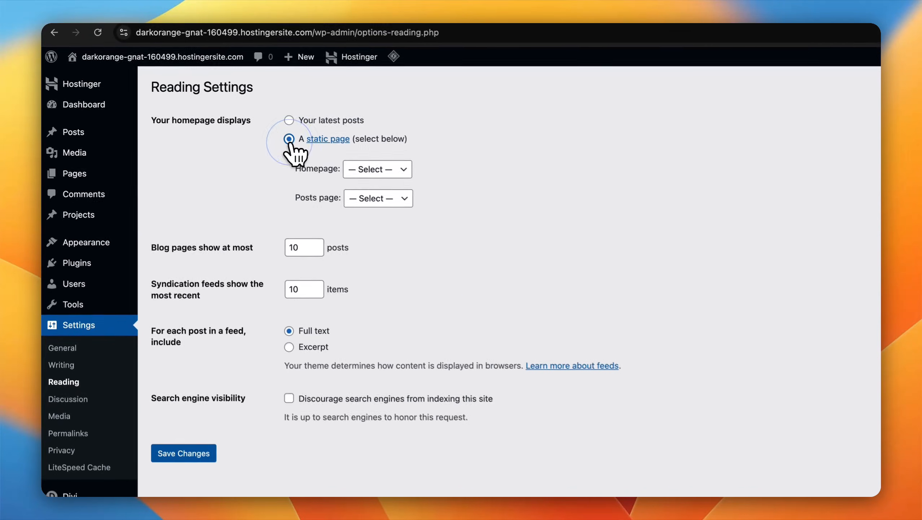
pyautogui.click(291, 149)
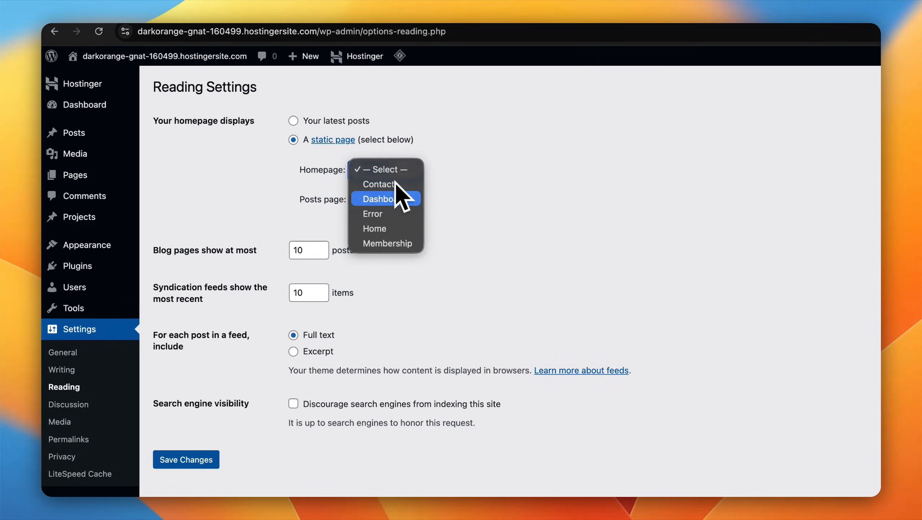
pyautogui.click(387, 230)
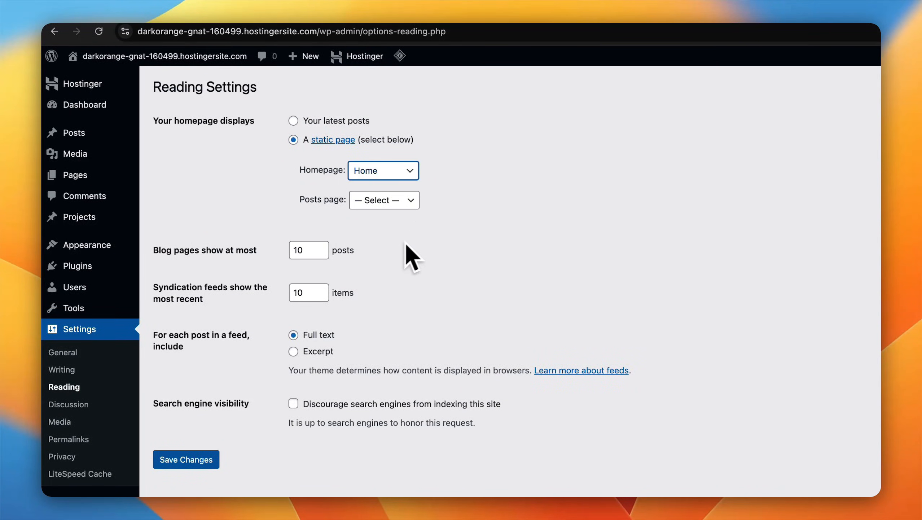
pyautogui.scroll(-5, 243, 339)
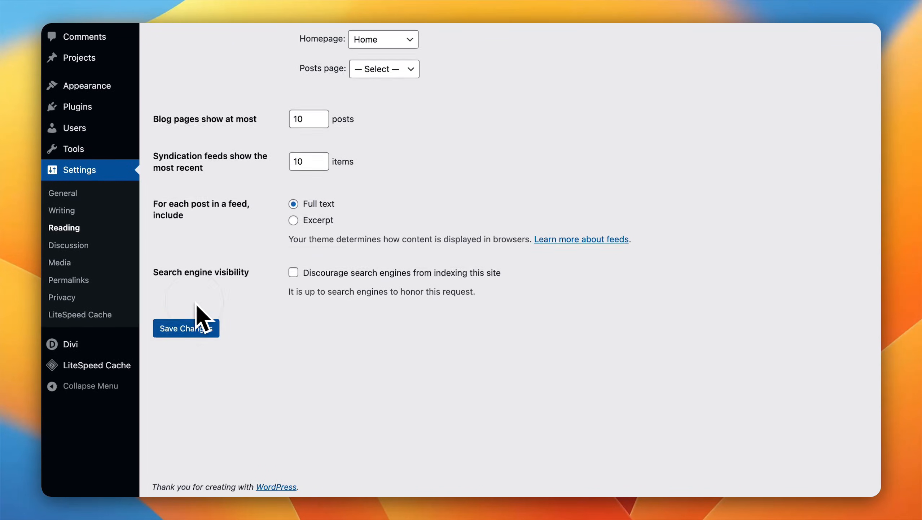
pyautogui.click(198, 330)
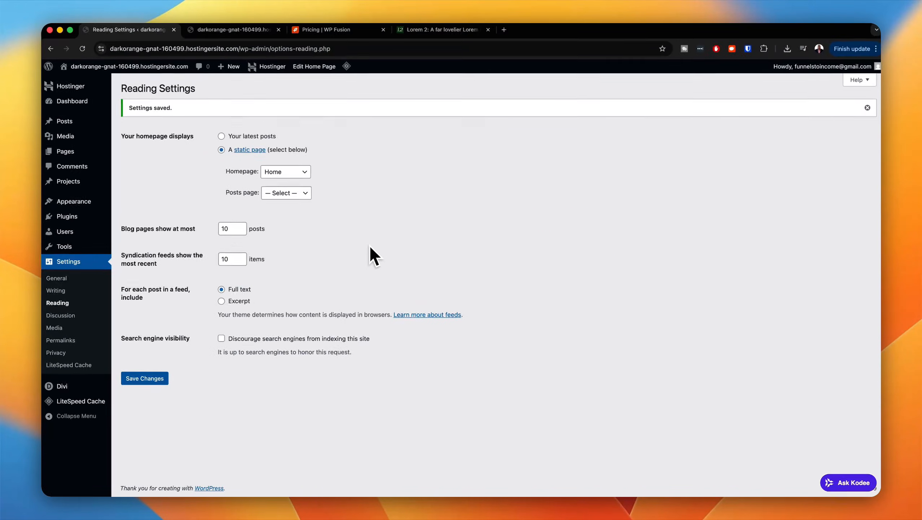
# Step: Check the live site's front page and save the Reading Settings again
pyautogui.click(254, 32)
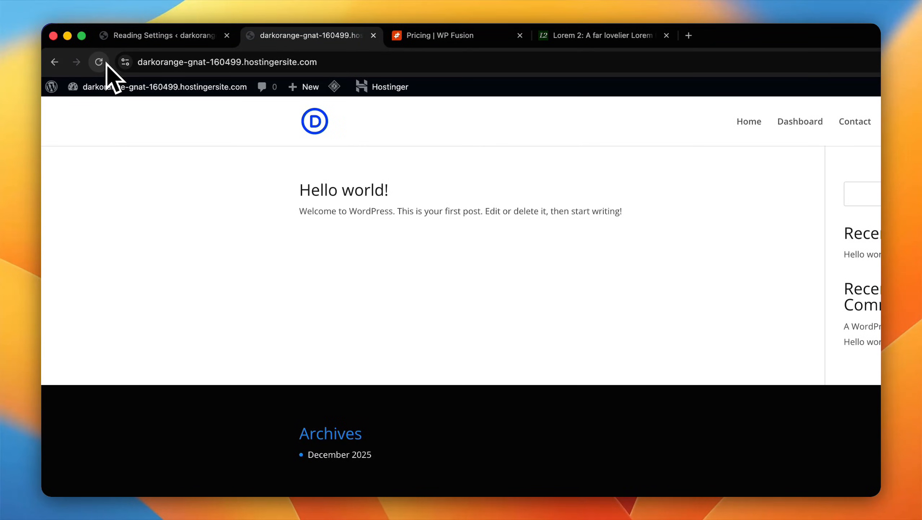
pyautogui.click(169, 39)
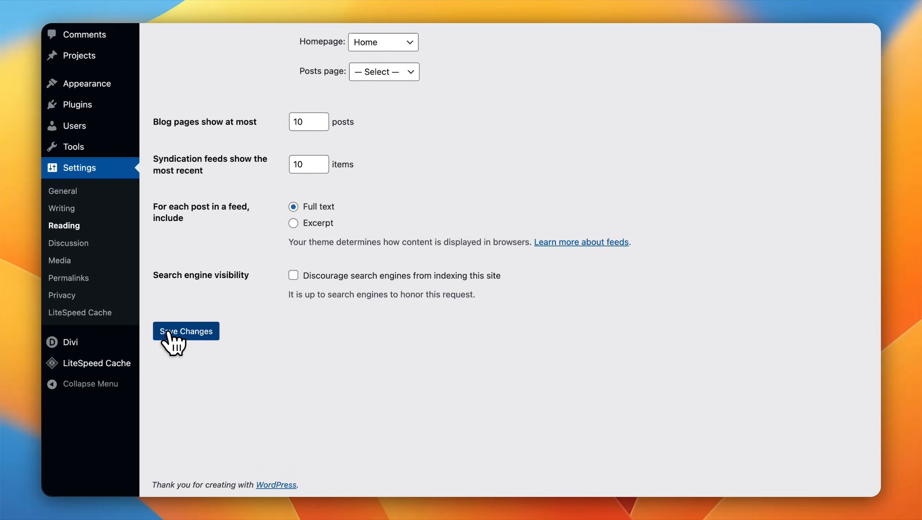
pyautogui.click(168, 332)
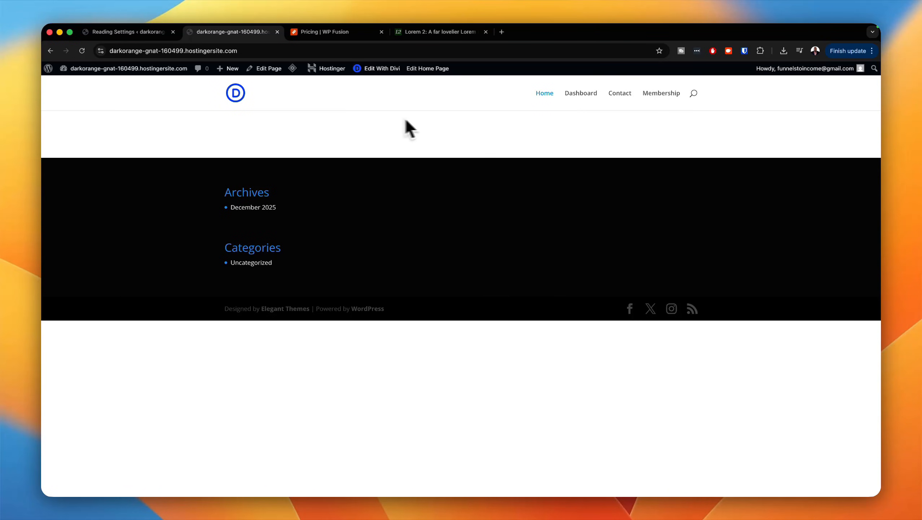
# Step: Deactivate all installed plugins in WordPress with one bulk action
pyautogui.click(157, 32)
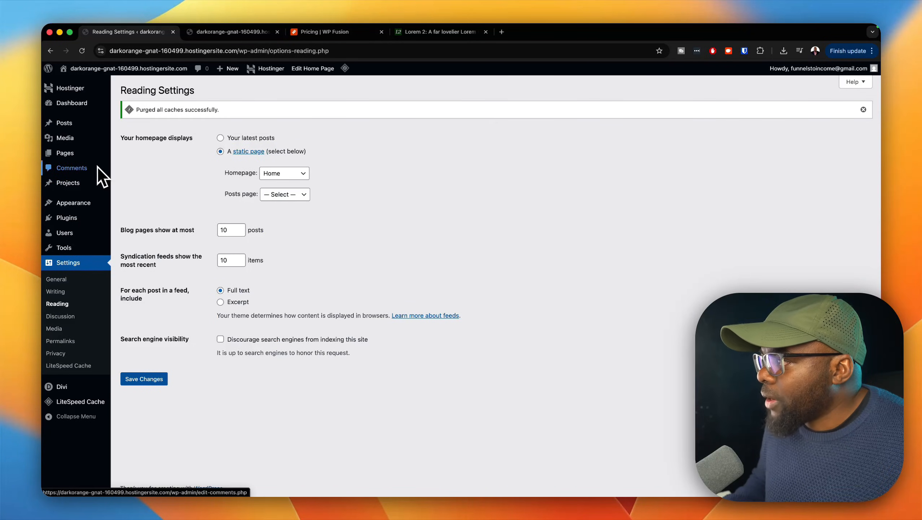
pyautogui.moveTo(93, 218)
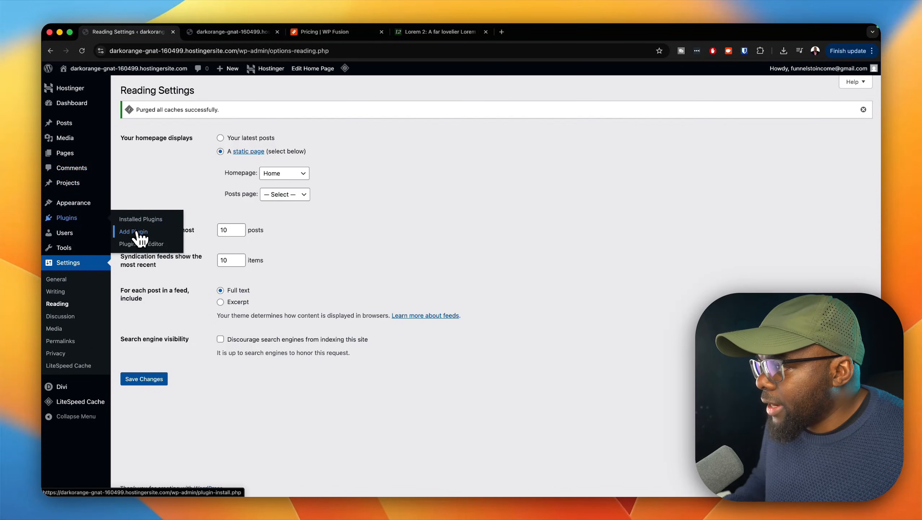
pyautogui.click(139, 219)
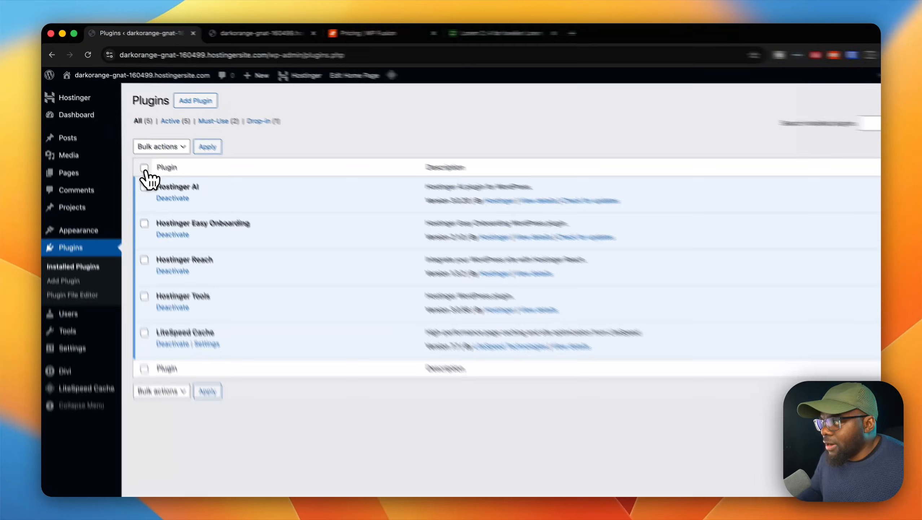
pyautogui.click(130, 148)
pyautogui.click(147, 130)
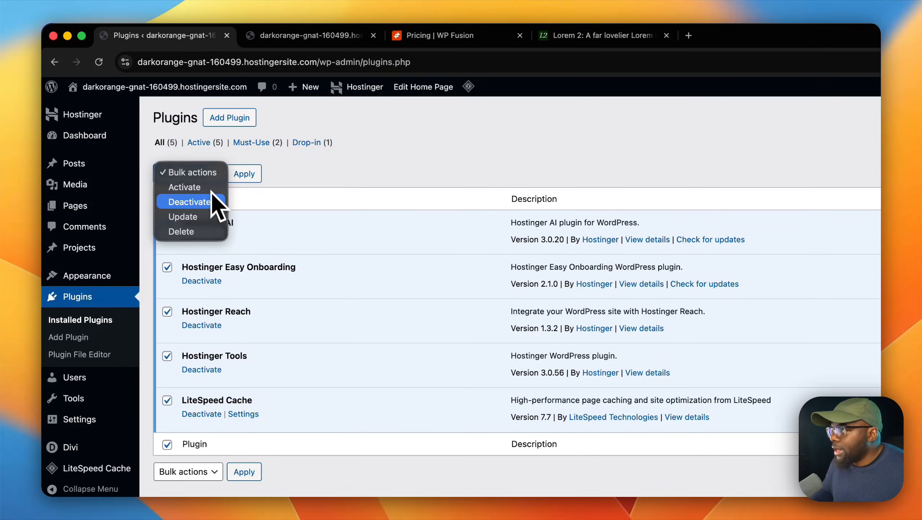
pyautogui.click(211, 204)
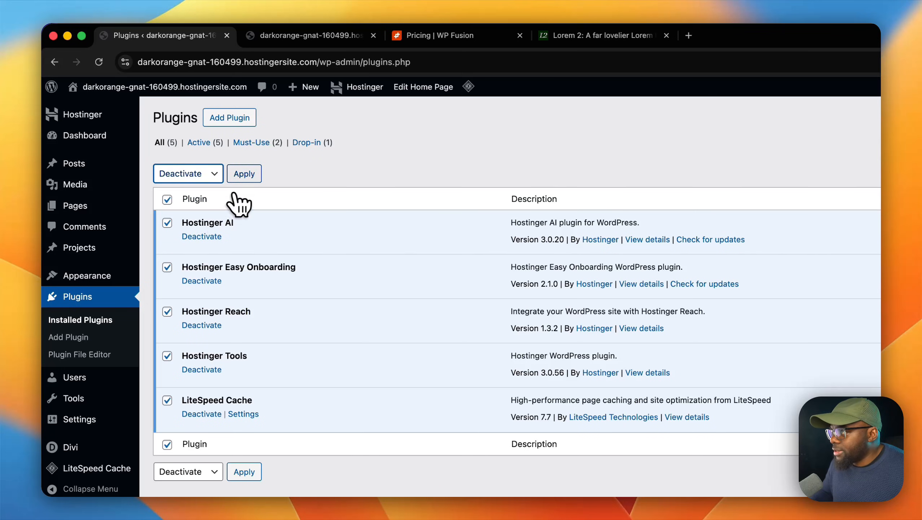
pyautogui.click(247, 174)
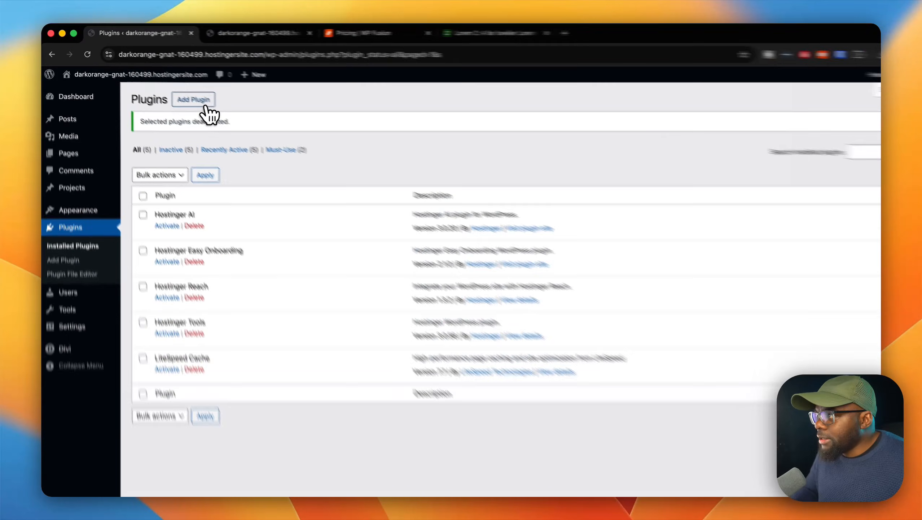
# Step: Search the plugin directory for fluentauth, and install and activate the FluentAuth plugin
pyautogui.click(182, 92)
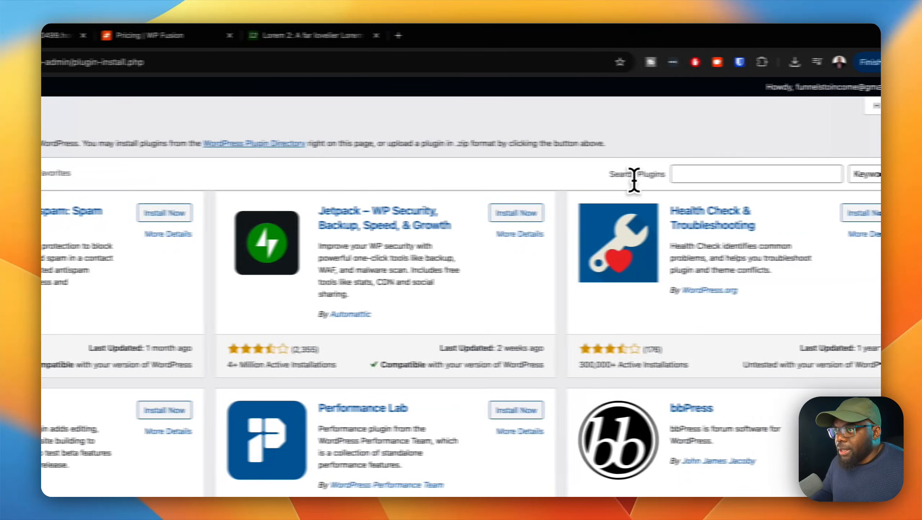
pyautogui.click(692, 174)
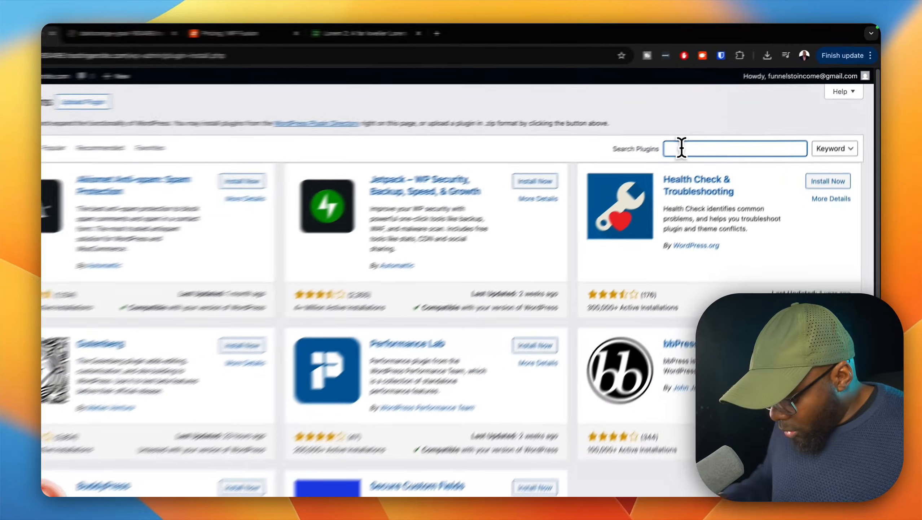
pyautogui.write('fluentau')
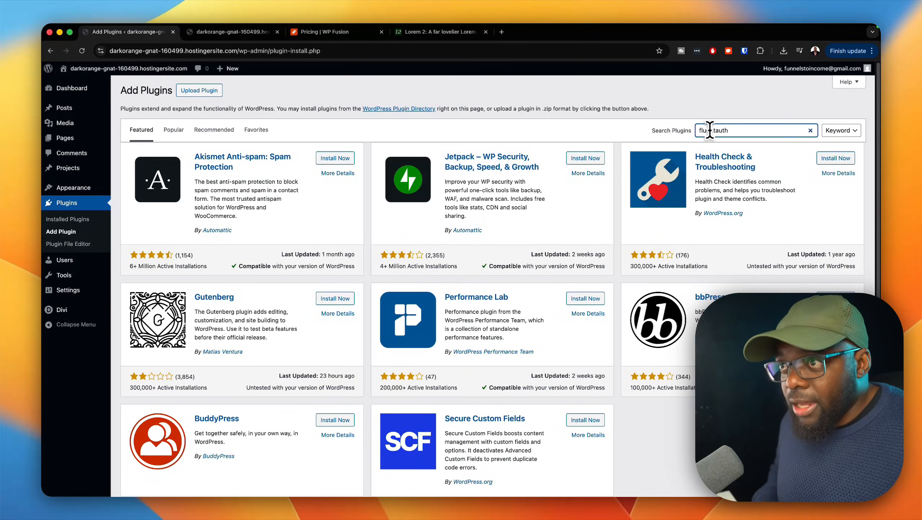
pyautogui.write('th')
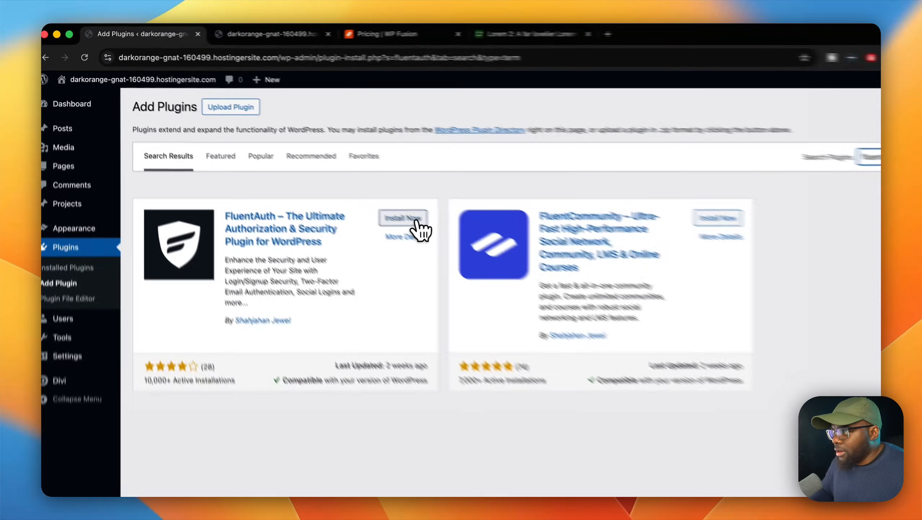
pyautogui.click(349, 180)
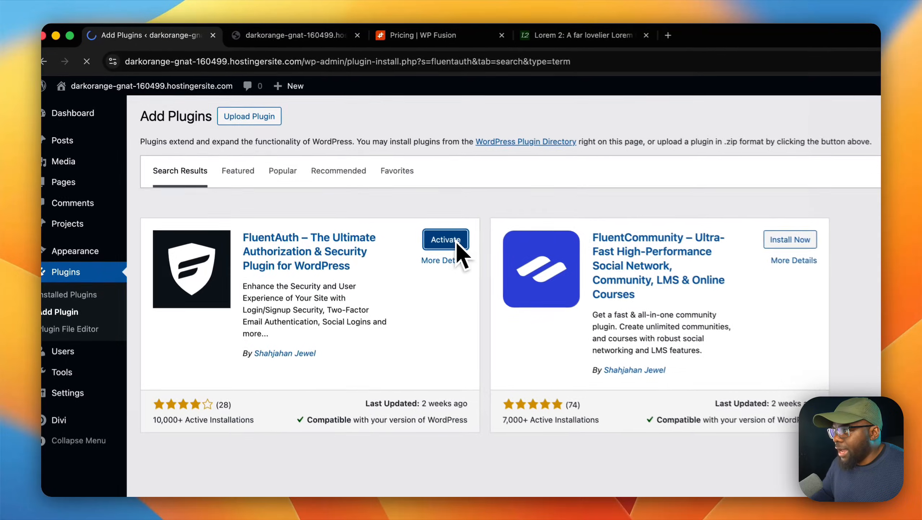
pyautogui.click(458, 243)
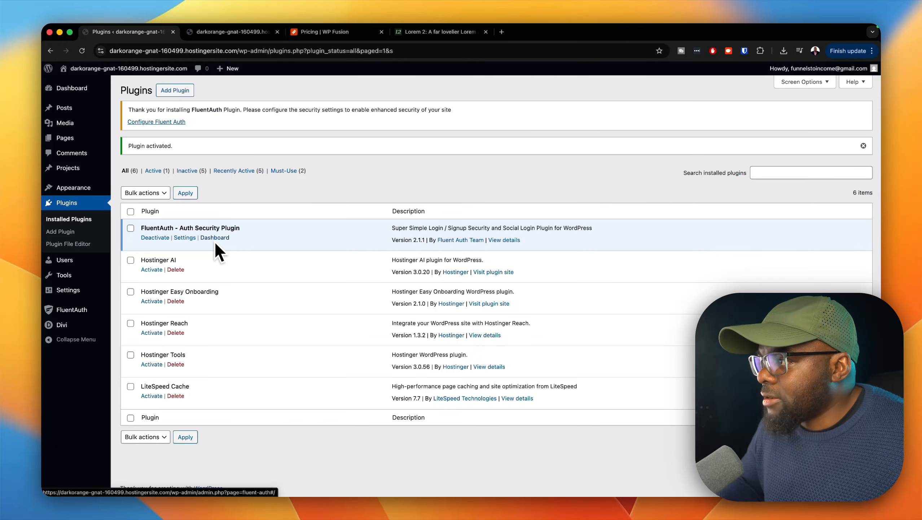
# Step: Apply the recommended security settings in FluentAuth's settings, review them through to Other Settings, and save
pyautogui.click(185, 237)
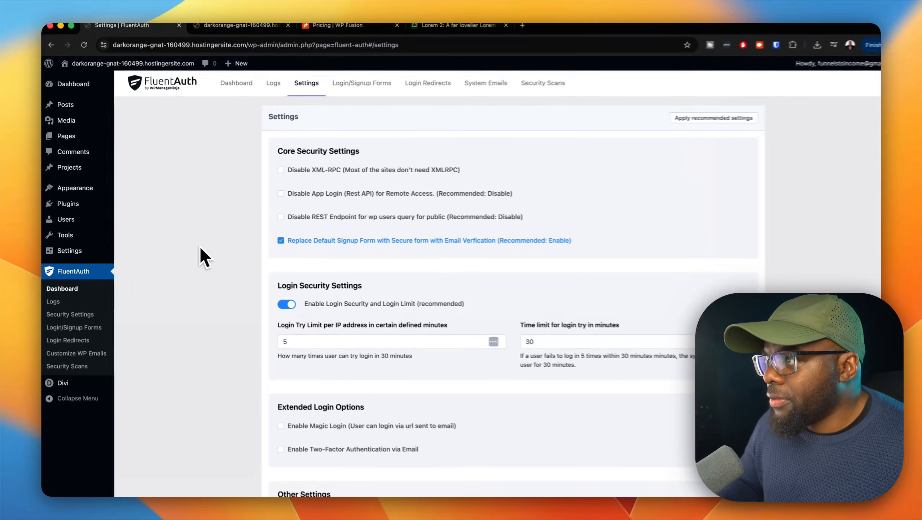
pyautogui.click(677, 123)
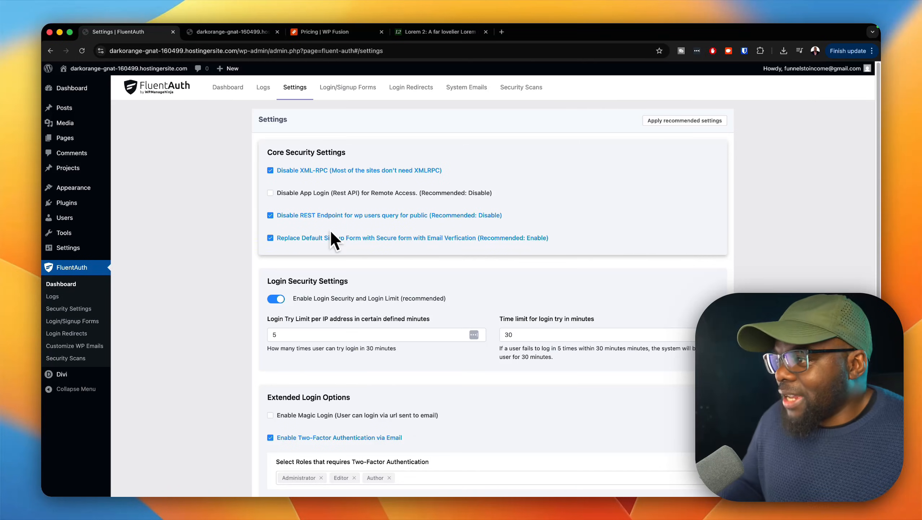
pyautogui.scroll(-1, 430, 293)
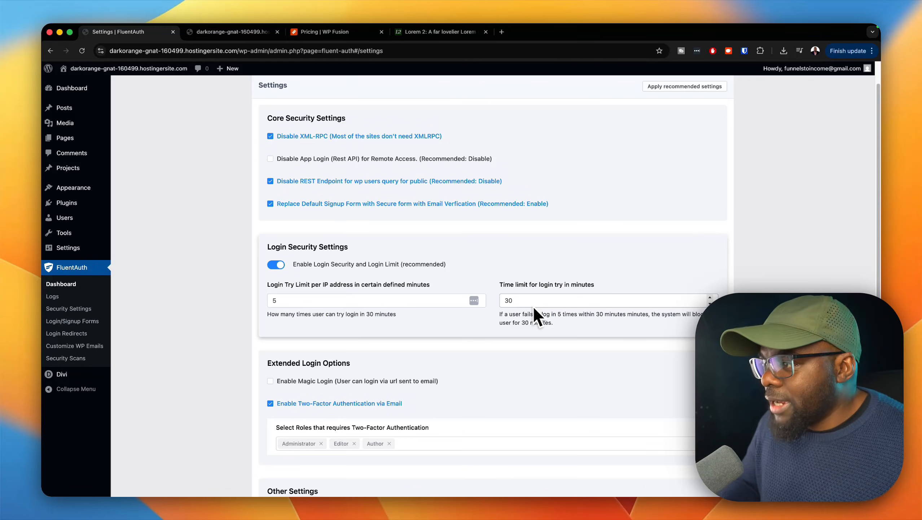
pyautogui.scroll(-2, 540, 323)
pyautogui.scroll(-3, 542, 331)
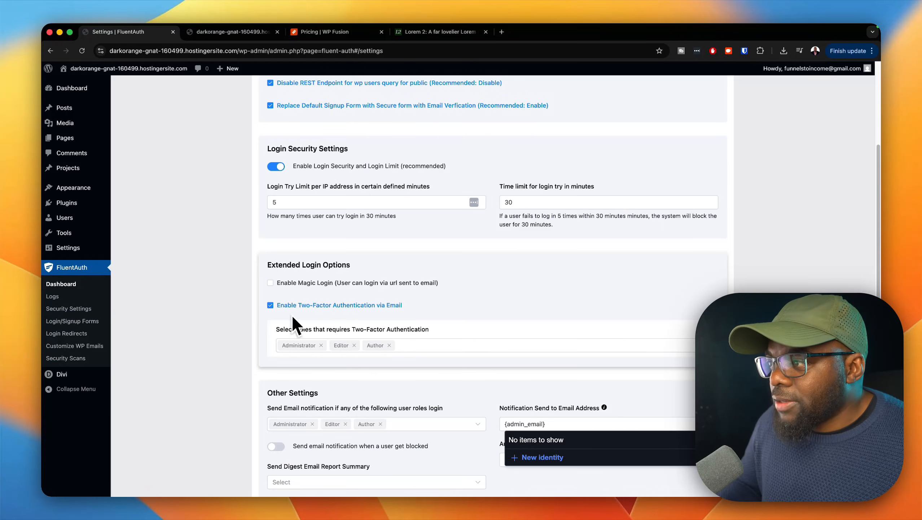
pyautogui.scroll(-3, 442, 310)
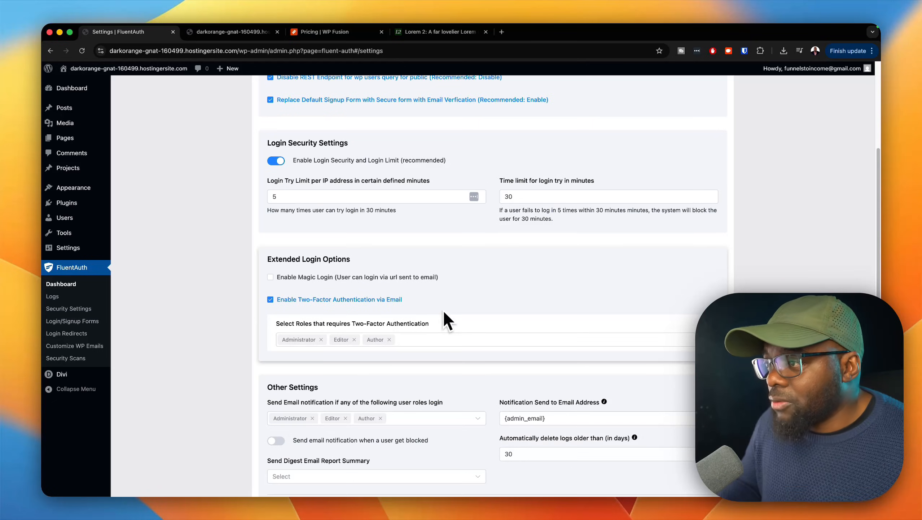
pyautogui.scroll(-4, 444, 311)
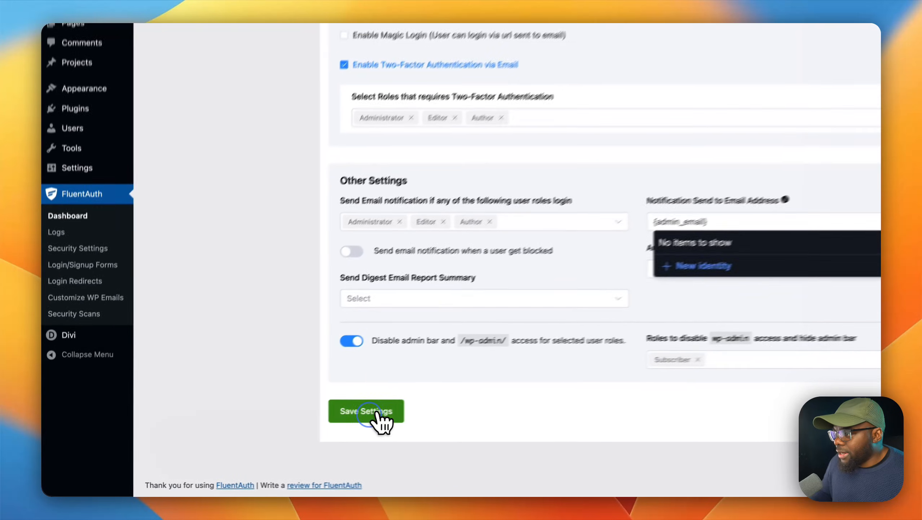
pyautogui.click(296, 433)
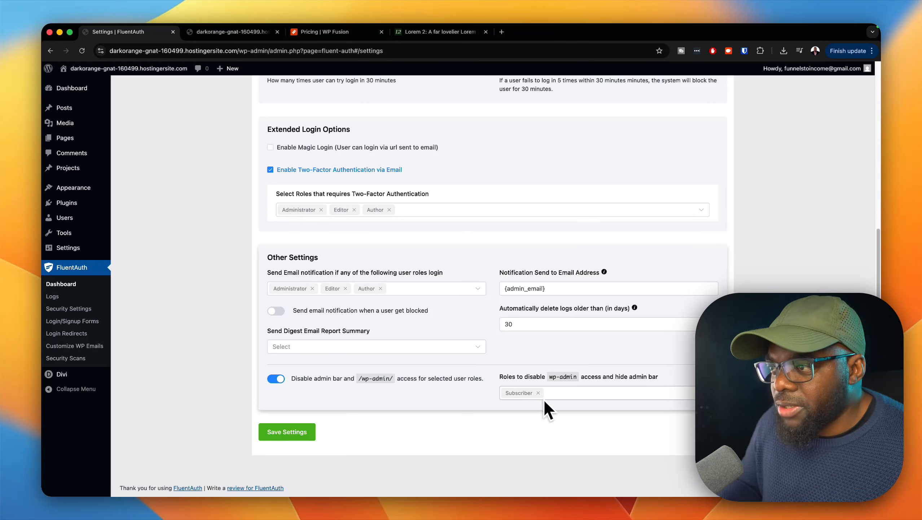
# Step: Enable social login with Google in FluentAuth's login/signup form settings, and switch Facebook login on and back off to see its options
pyautogui.scroll(8, 479, 364)
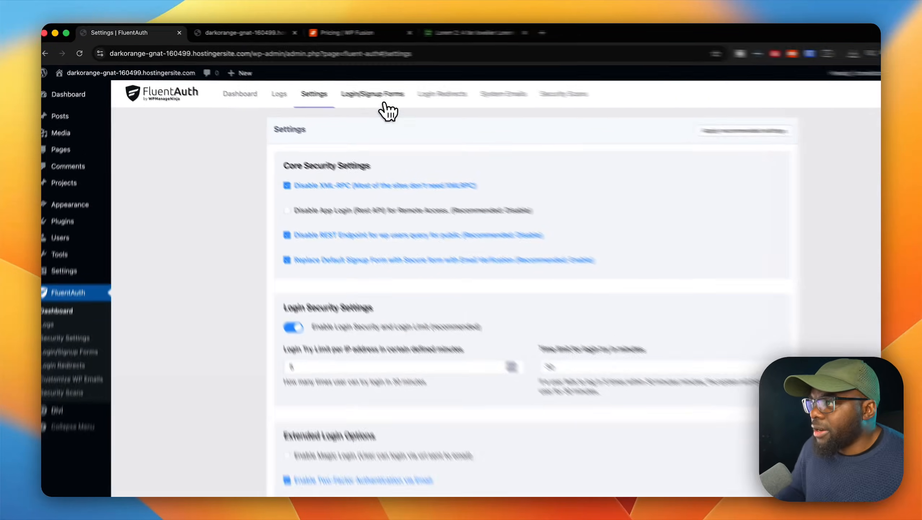
pyautogui.click(360, 88)
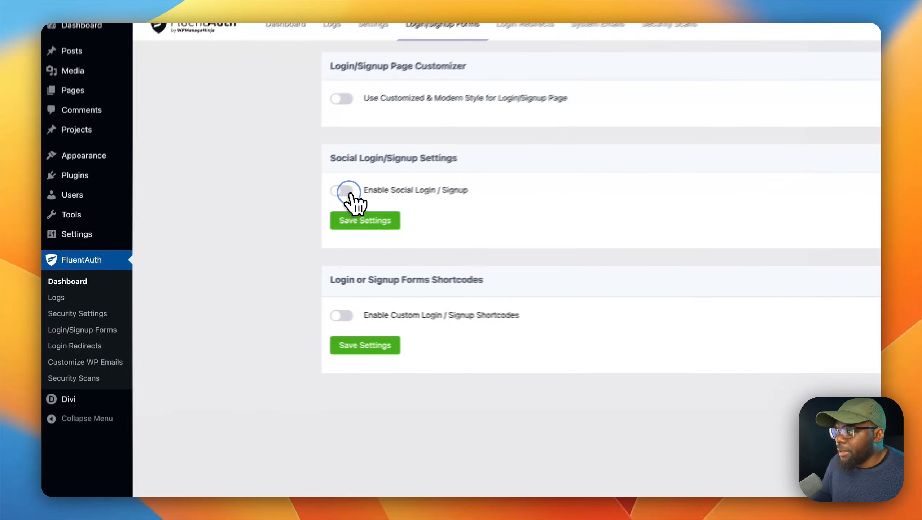
pyautogui.click(277, 215)
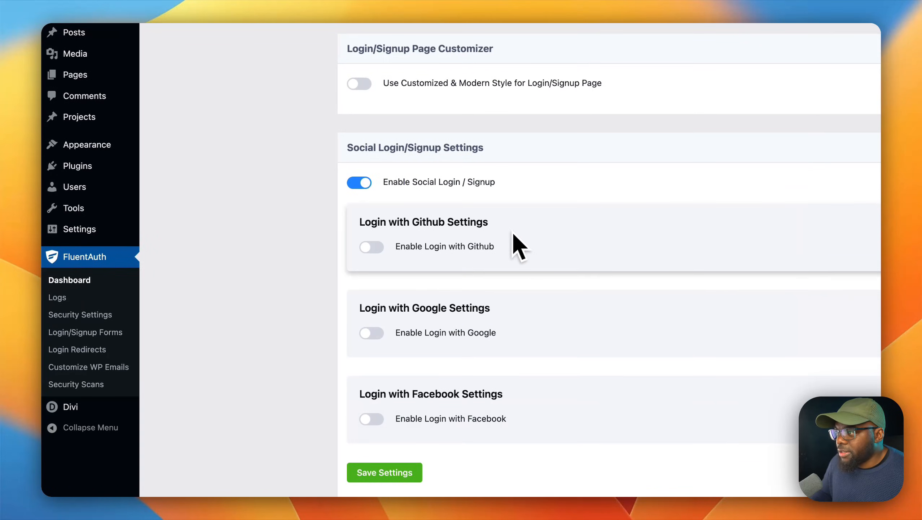
pyautogui.click(374, 332)
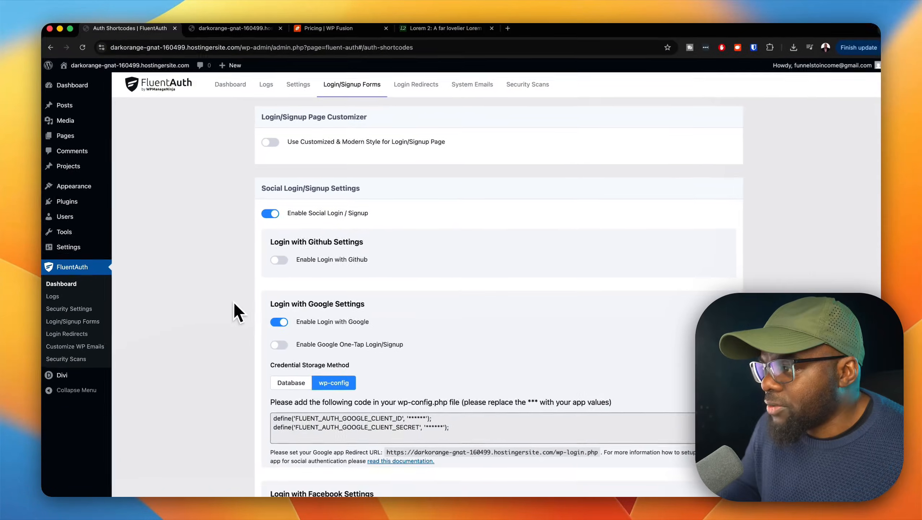
pyautogui.scroll(-2, 310, 294)
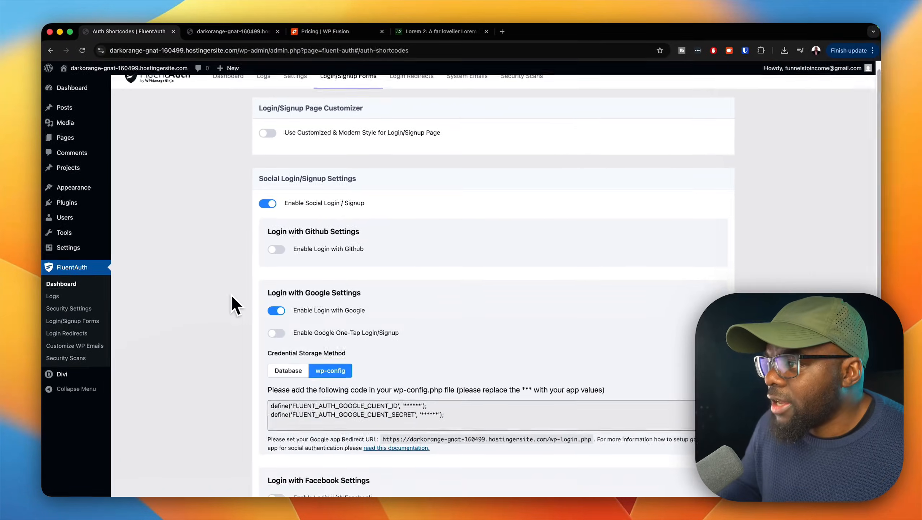
pyautogui.scroll(-1, 233, 291)
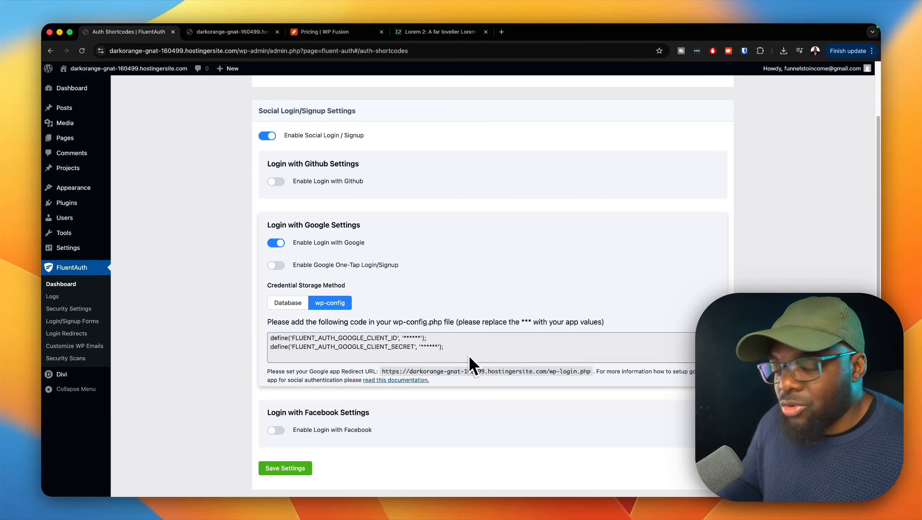
pyautogui.scroll(-5, 468, 358)
pyautogui.scroll(-2, 465, 359)
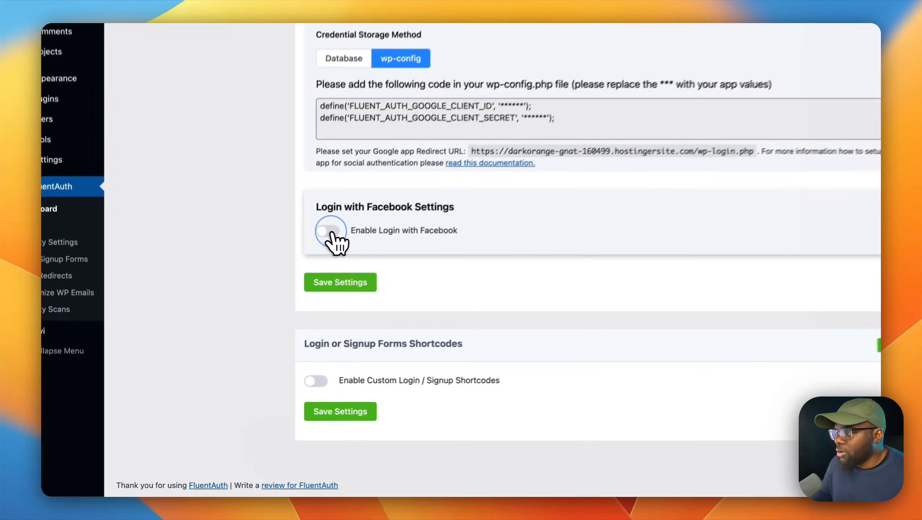
pyautogui.click(279, 301)
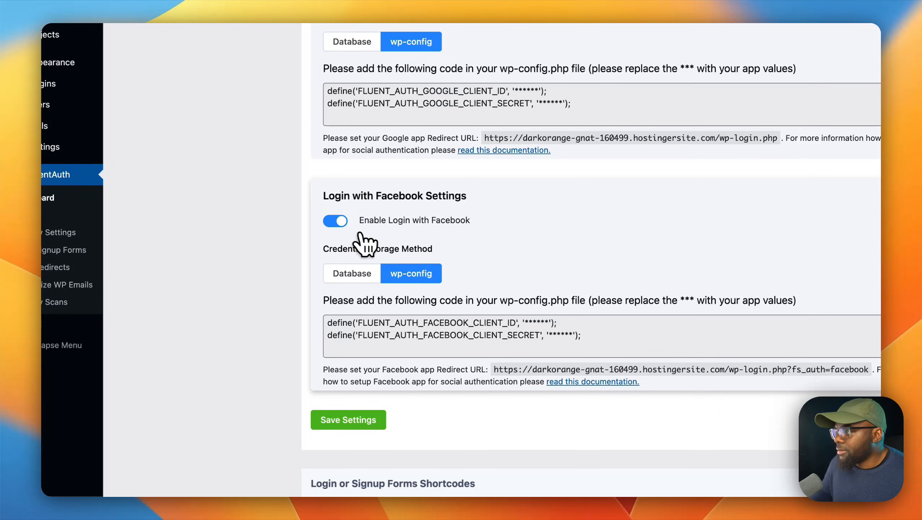
pyautogui.click(336, 220)
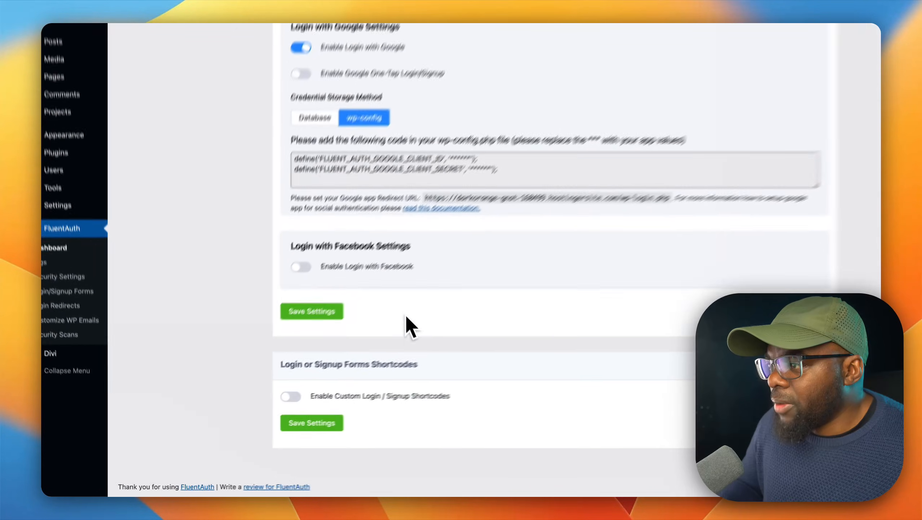
# Step: Enable the customized and modern style for the login/signup page and open its page customizer
pyautogui.scroll(4, 359, 255)
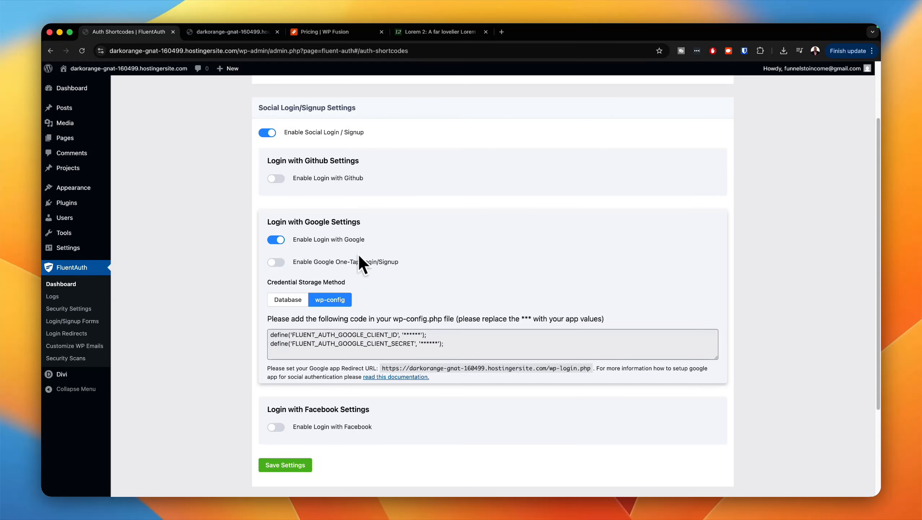
pyautogui.scroll(3, 358, 257)
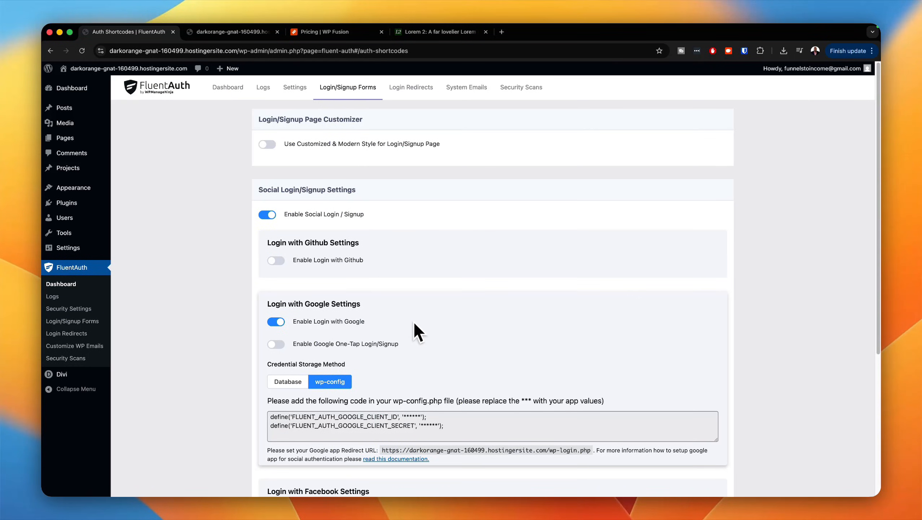
pyautogui.click(272, 146)
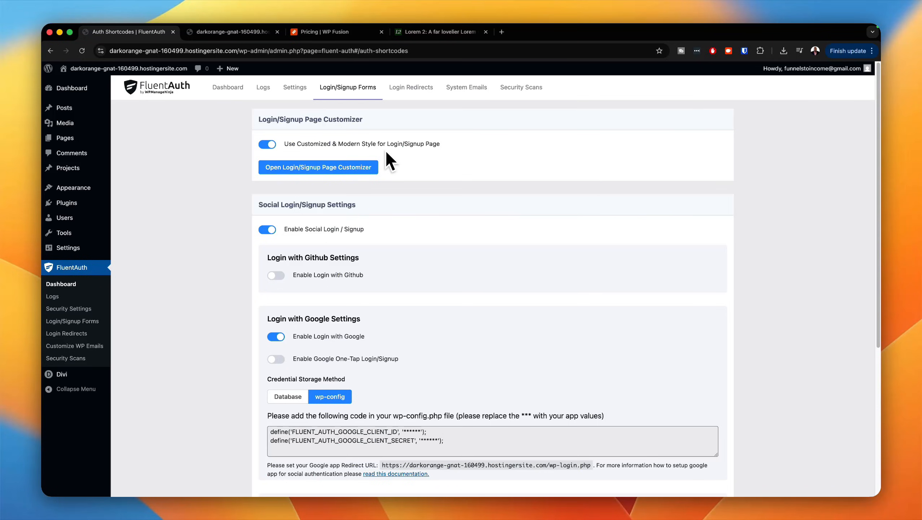
pyautogui.click(338, 168)
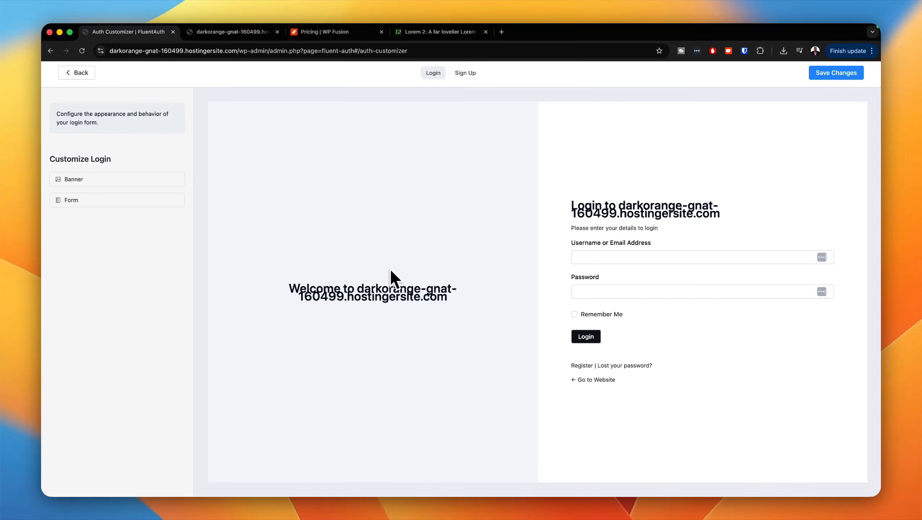
# Step: Set the login banner's title to "Mak Membership" and paste the copied Lorem ipsum paragraph as its description
pyautogui.moveTo(150, 182)
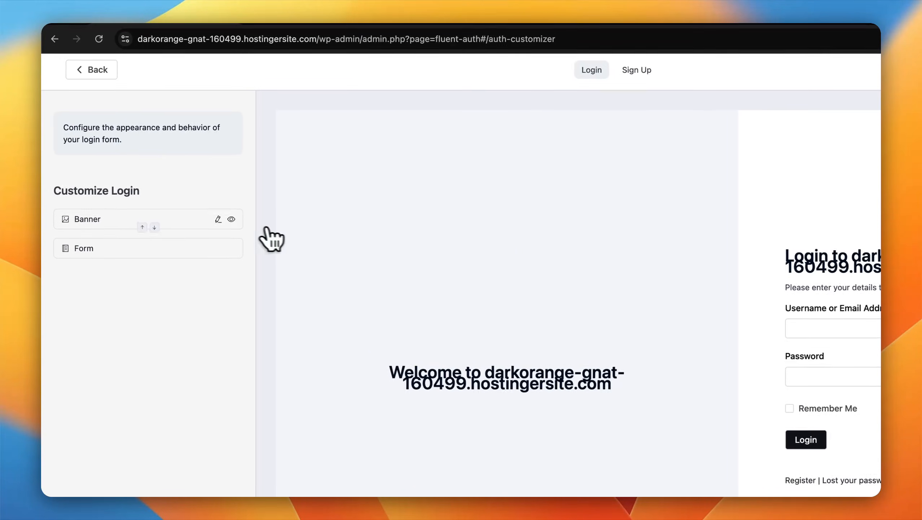
pyautogui.click(218, 219)
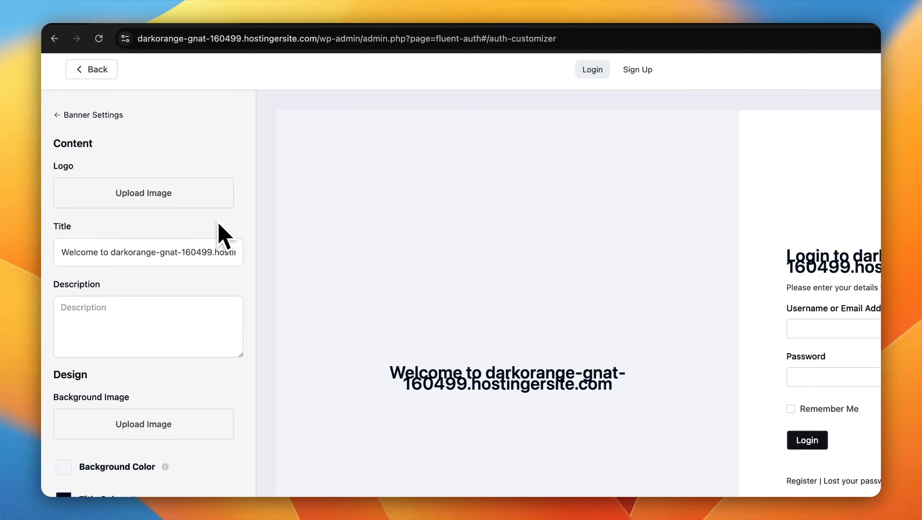
pyautogui.tripleClick(156, 252)
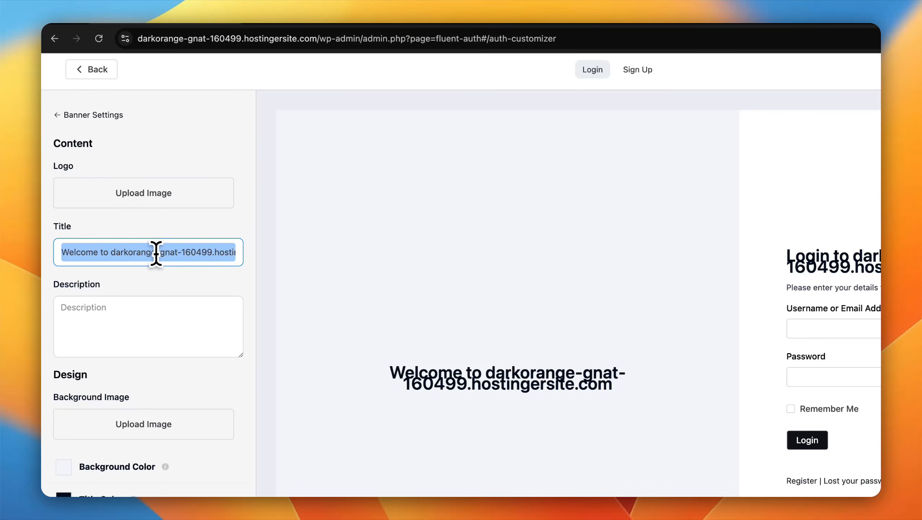
pyautogui.write('Mak ')
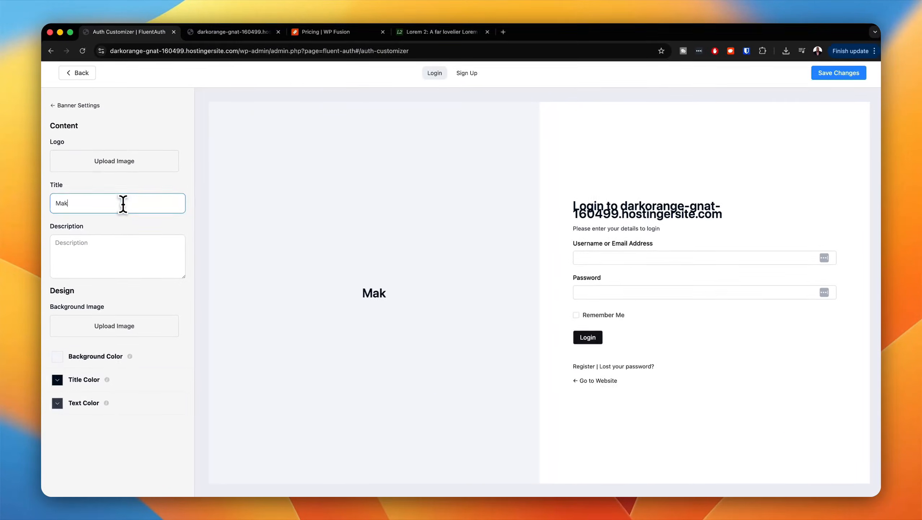
pyautogui.write('Membership')
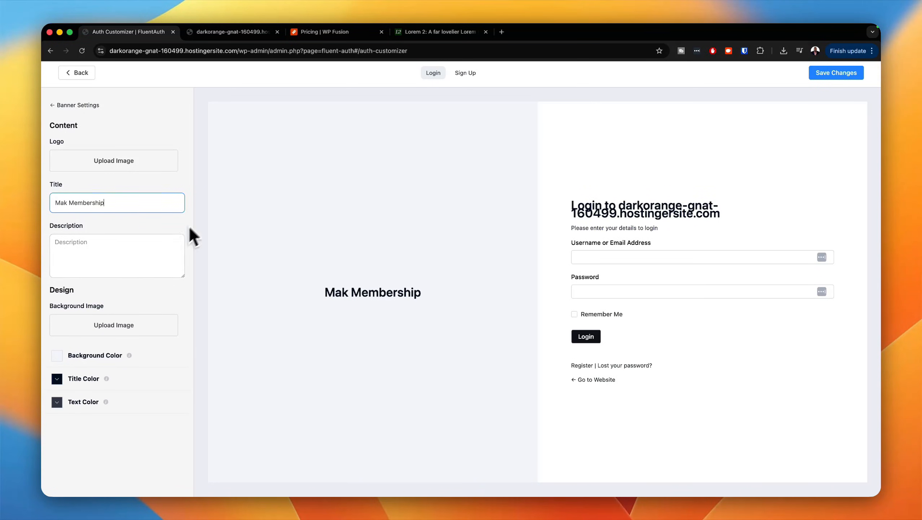
pyautogui.click(125, 245)
pyautogui.write('Lorem ipsum dolor sit amet, consectetuer adipiscing elit. Donec odio. Quisque volutpat mattis eros. Nullam malesuada erat ut turpis. Suspendisse urna nibh viverra non semper suscipit posuere a pede.')
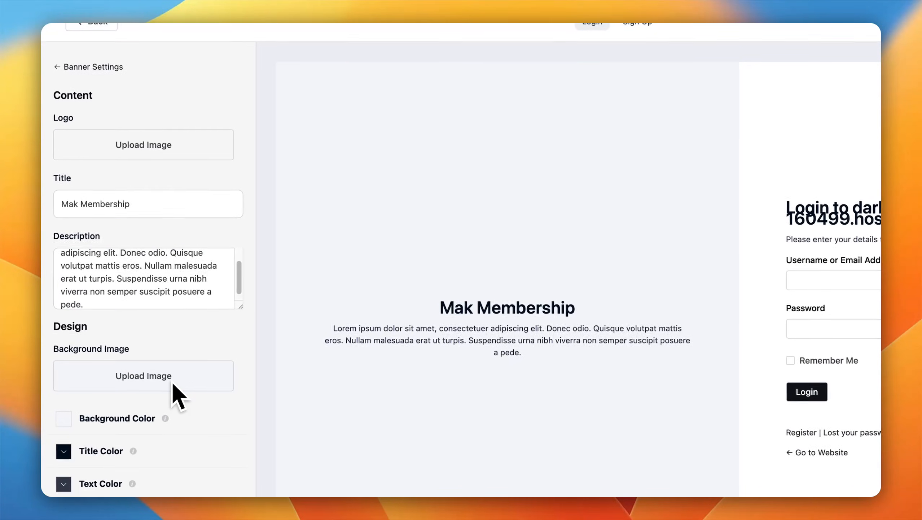
# Step: Upload the downloaded Unsplash photo with B8FYNyMRpX0 in its file name as the login banner's background image and save the changes
pyautogui.click(172, 381)
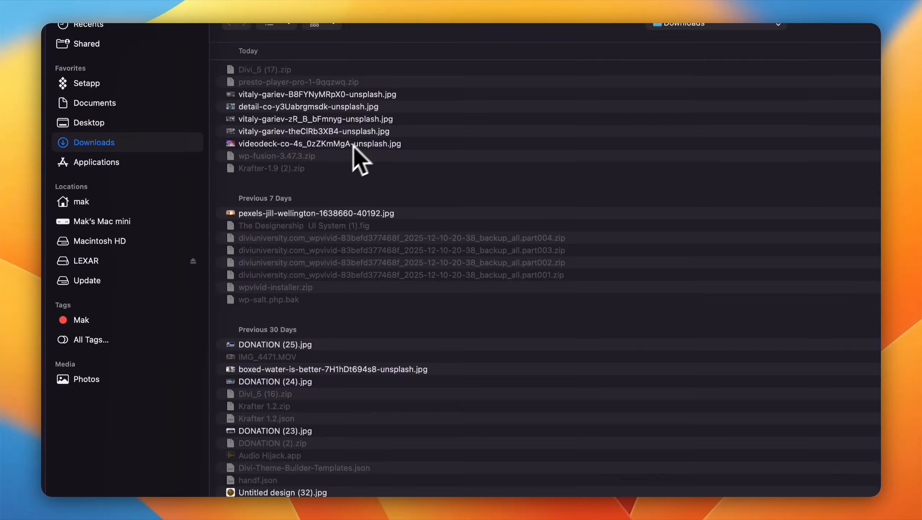
pyautogui.click(418, 166)
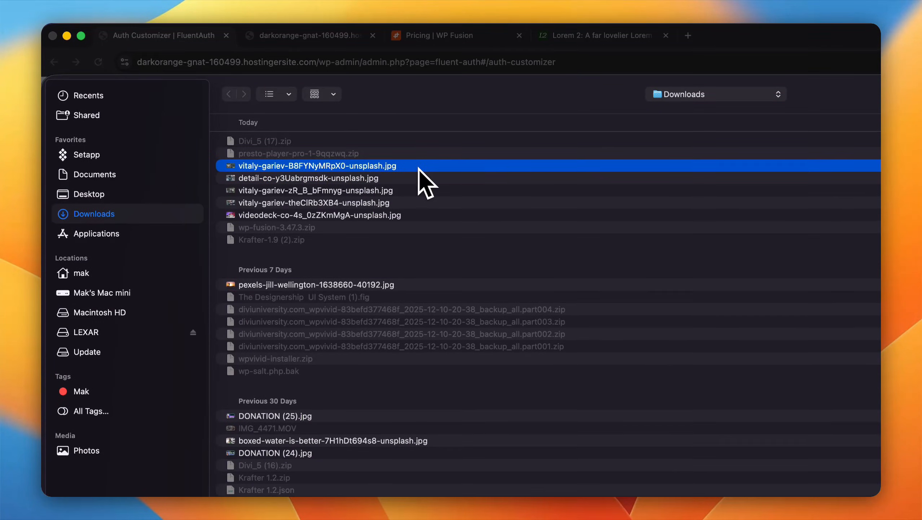
pyautogui.press('space')
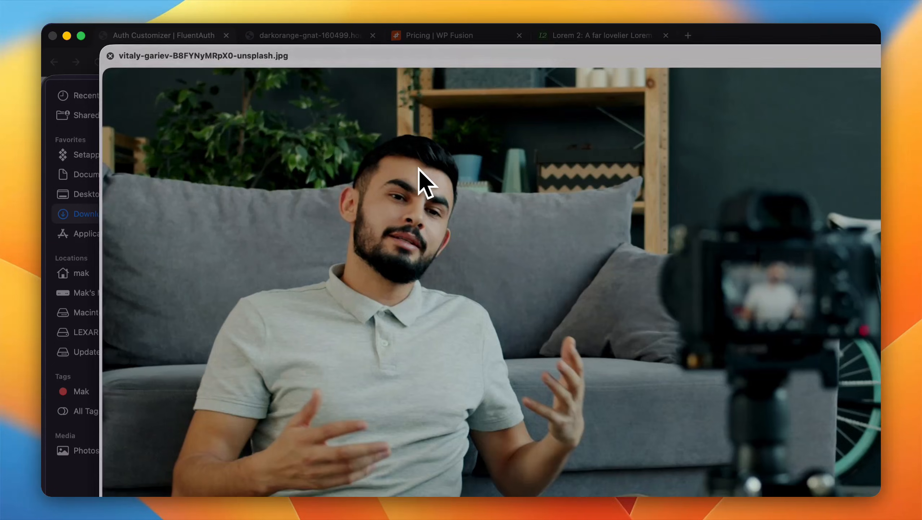
pyautogui.press('space')
pyautogui.press('Return')
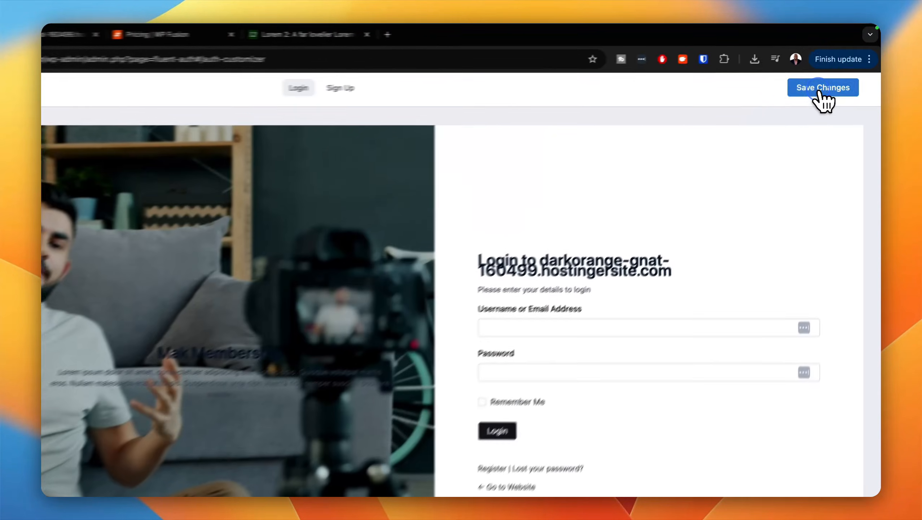
pyautogui.click(822, 73)
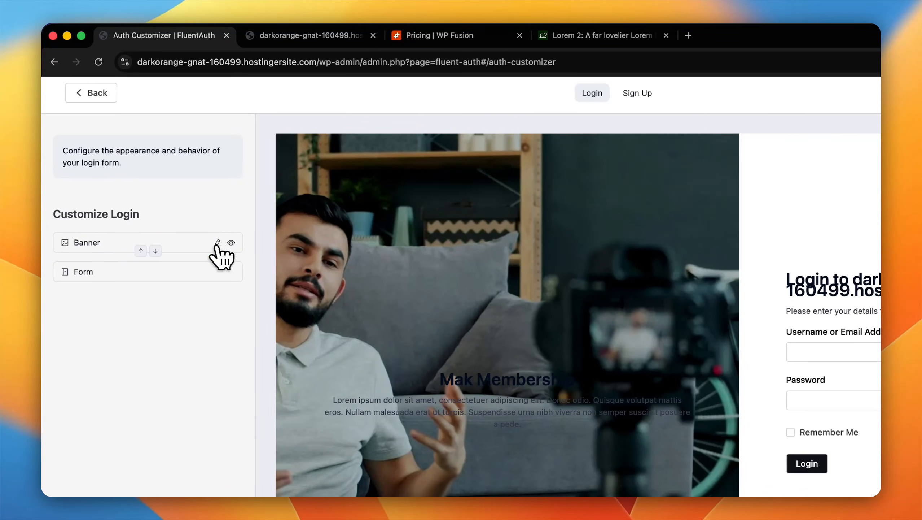
pyautogui.click(217, 244)
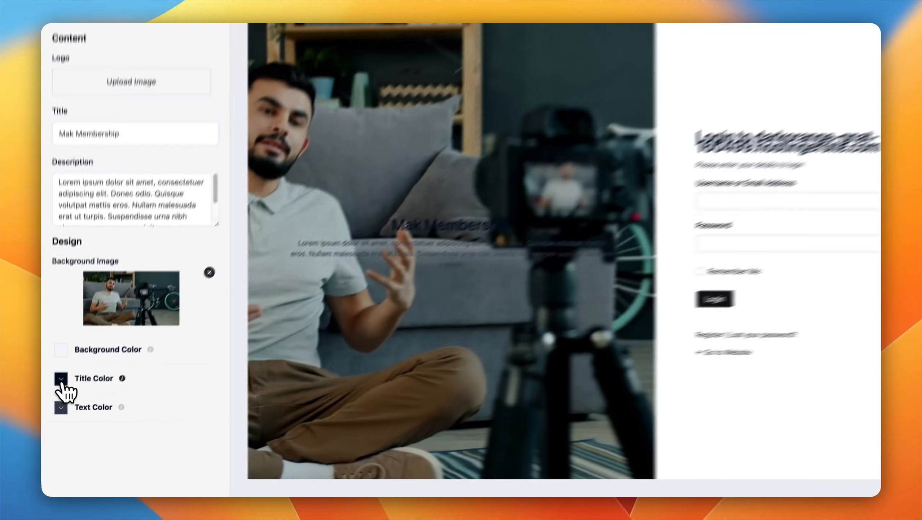
# Step: Set both the login banner's title color and text color to white, rgba(255, 255, 255, 1)
pyautogui.click(57, 402)
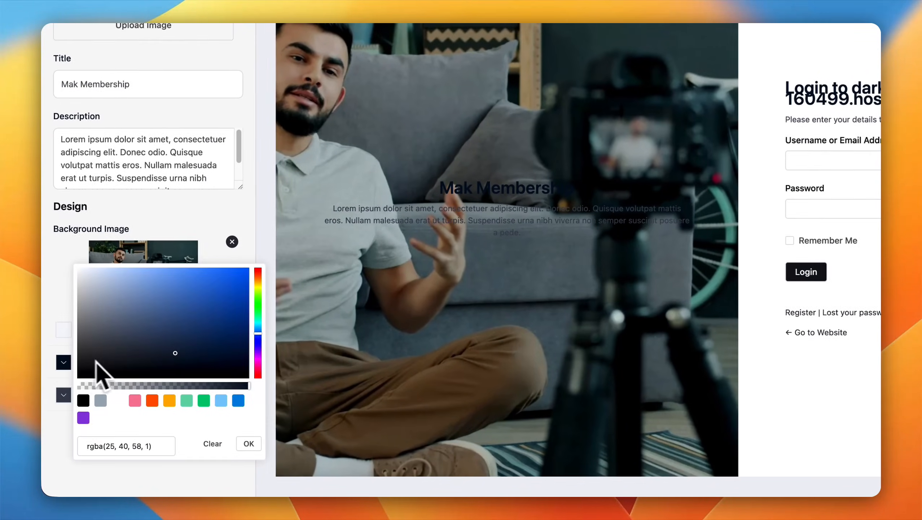
pyautogui.moveTo(176, 354); pyautogui.dragTo(78, 263)
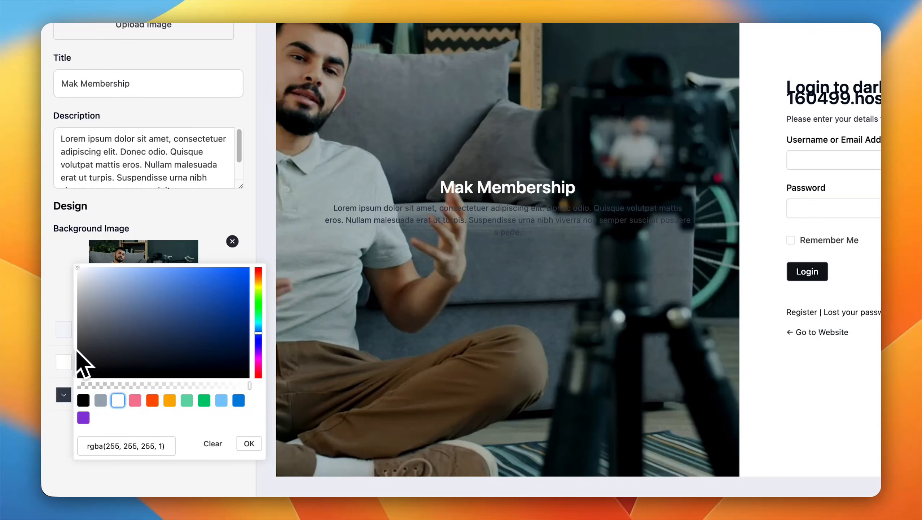
pyautogui.click(69, 359)
pyautogui.click(69, 396)
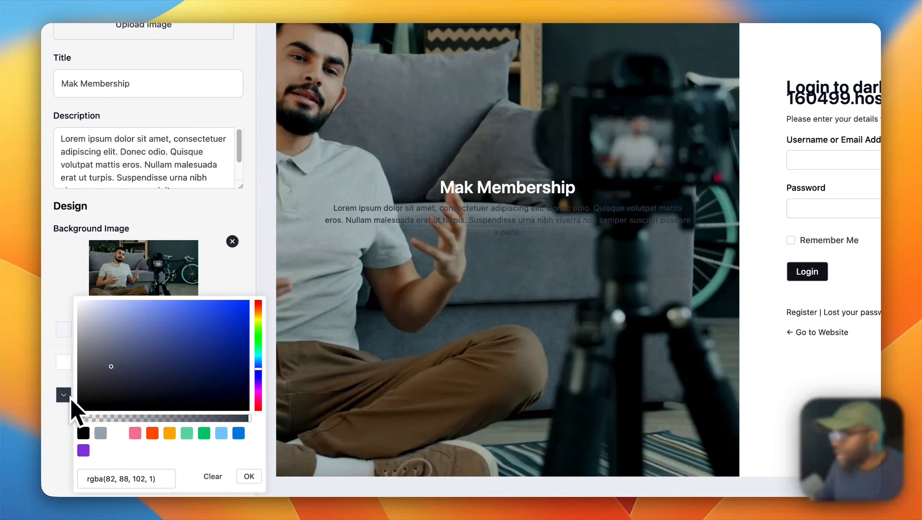
pyautogui.moveTo(115, 365); pyautogui.dragTo(70, 297)
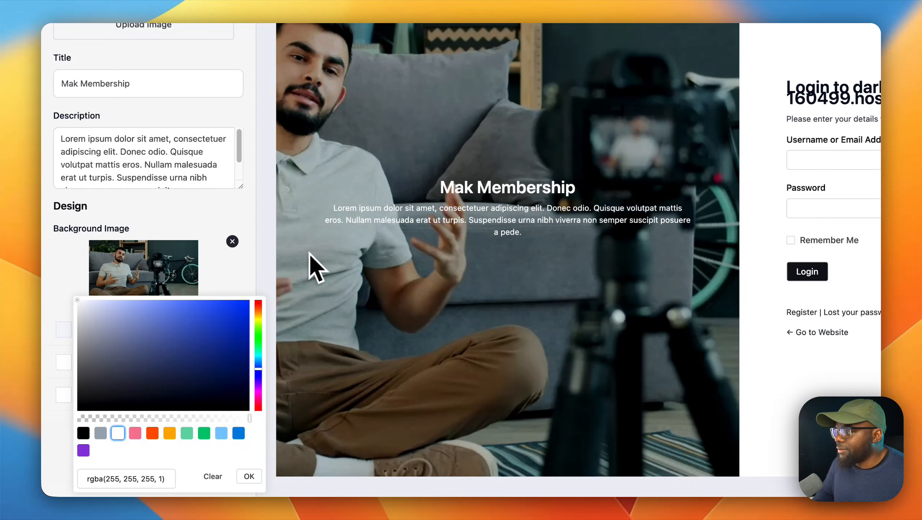
pyautogui.click(226, 252)
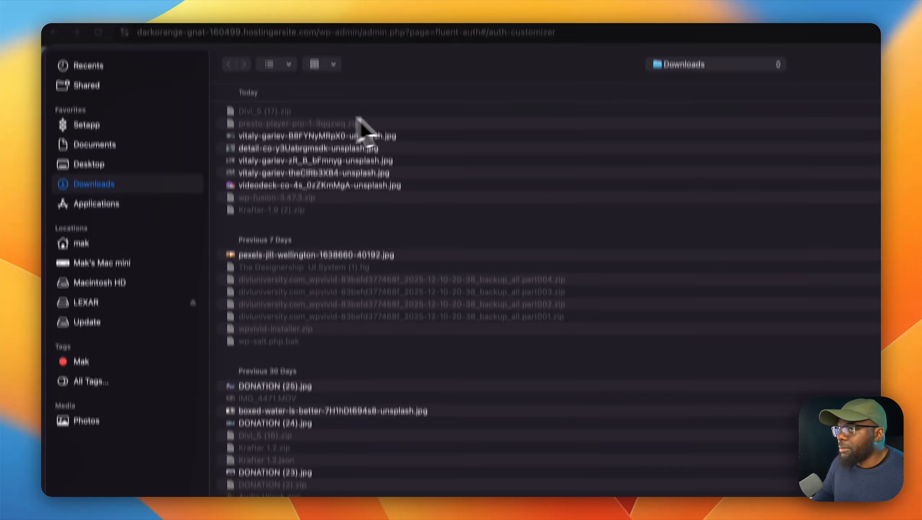
pyautogui.click(789, 478)
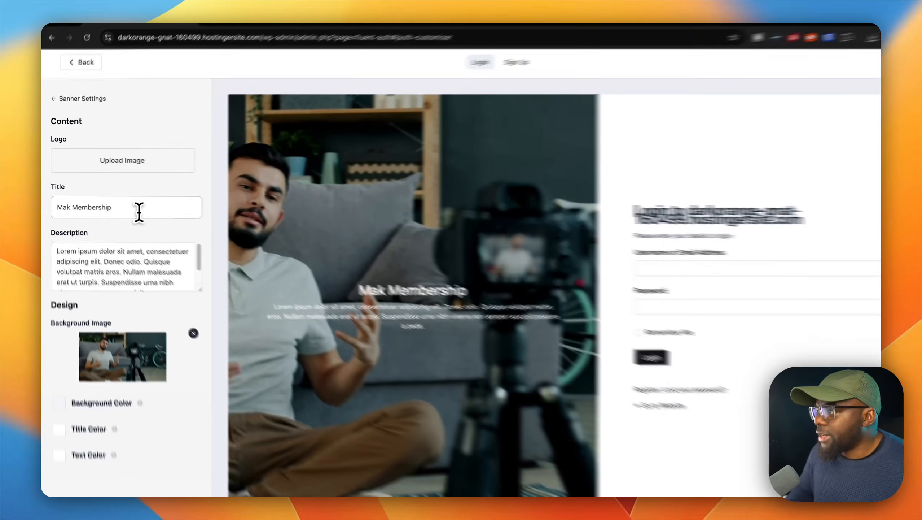
# Step: Clear the login banner's title and description so that only the background image remains
pyautogui.doubleClick(124, 203)
pyautogui.tripleClick(157, 217)
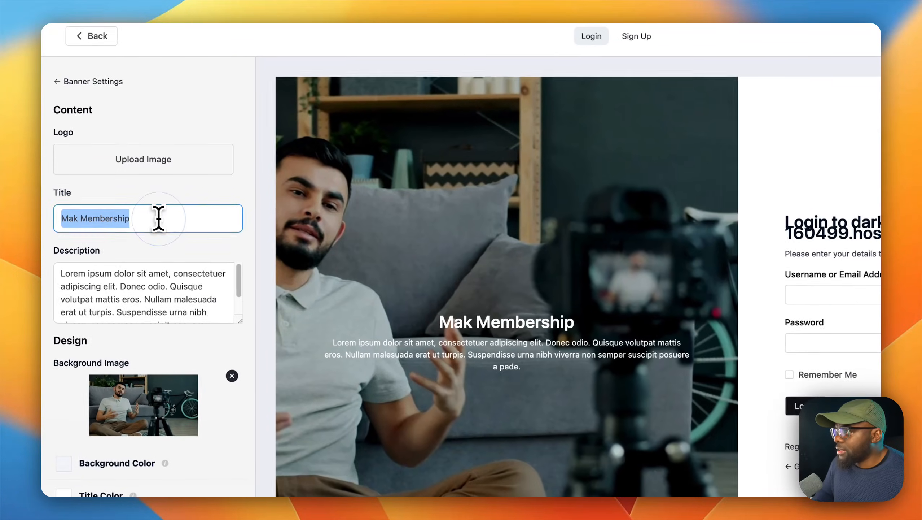
pyautogui.press('BackSpace')
pyautogui.click(181, 290)
pyautogui.press('super+a')
pyautogui.press('BackSpace')
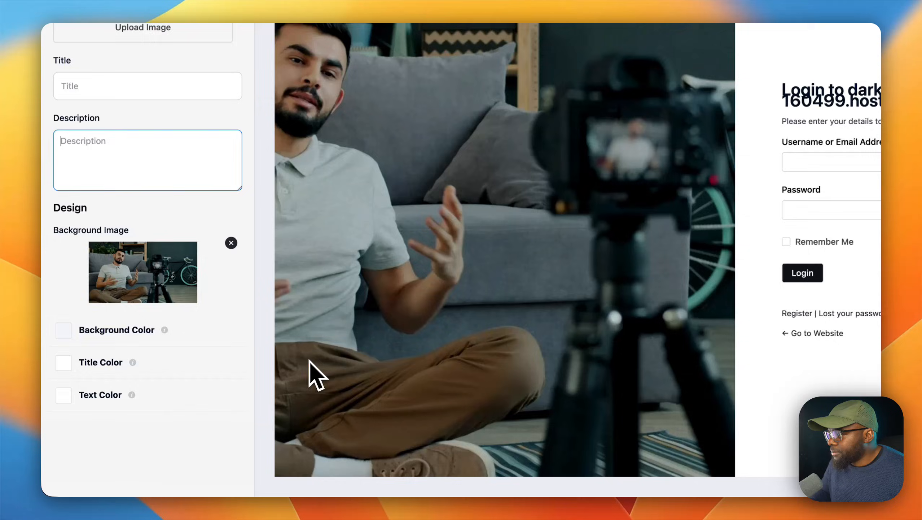
# Step: Change the login form's title to "Login to Mak Membership" in the form settings
pyautogui.click(58, 105)
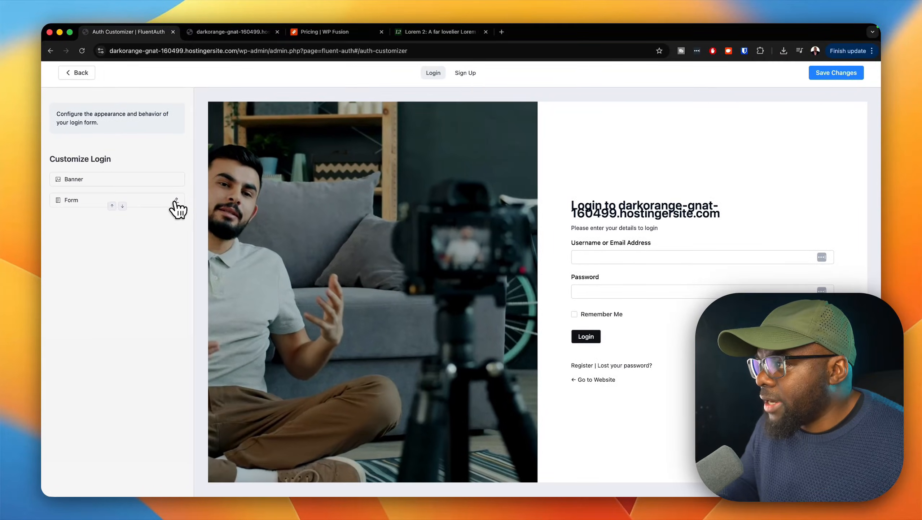
pyautogui.click(176, 200)
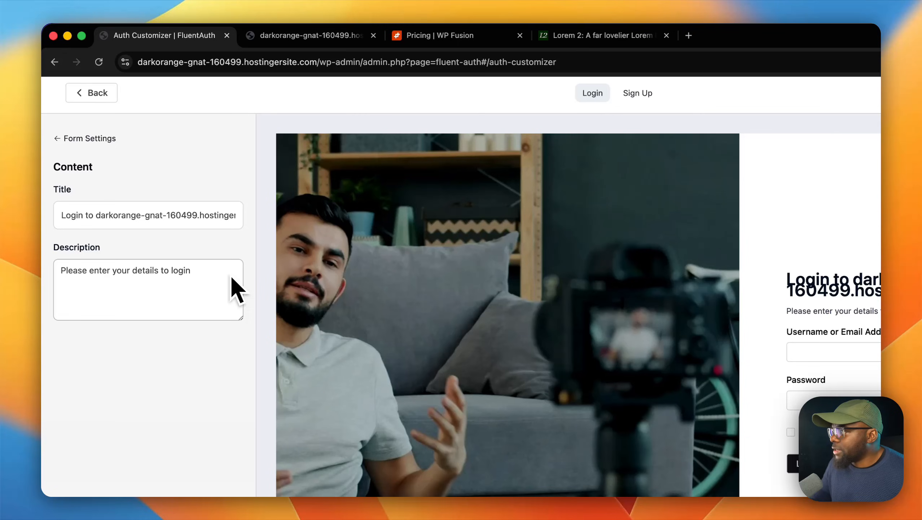
pyautogui.click(194, 218)
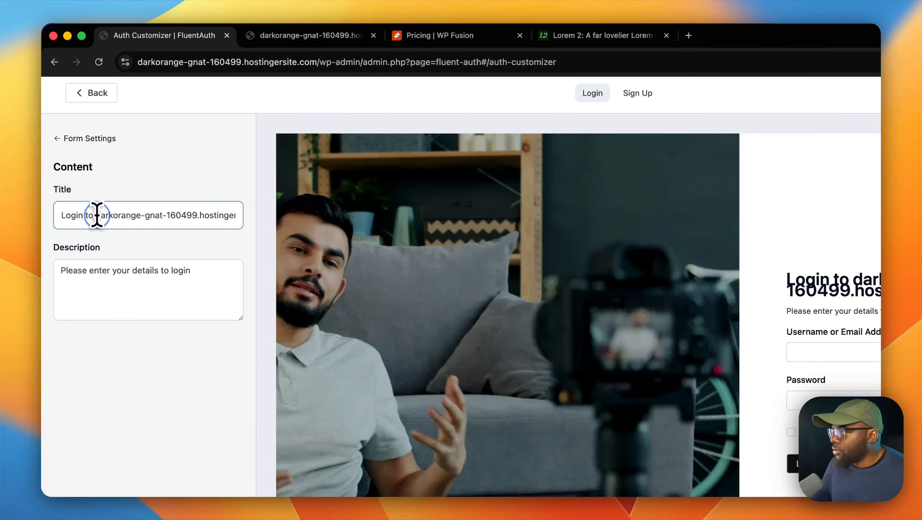
pyautogui.moveTo(96, 215); pyautogui.dragTo(260, 219)
pyautogui.write('Mak ')
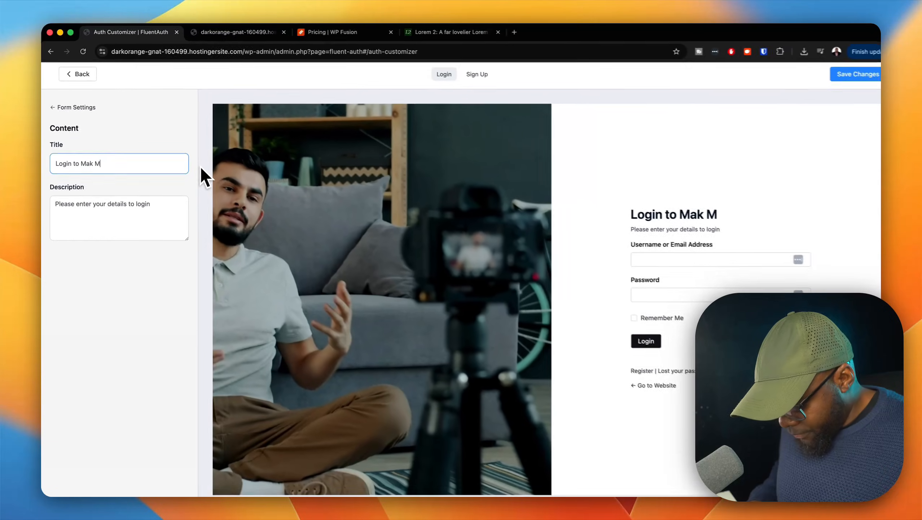
pyautogui.write('Membership')
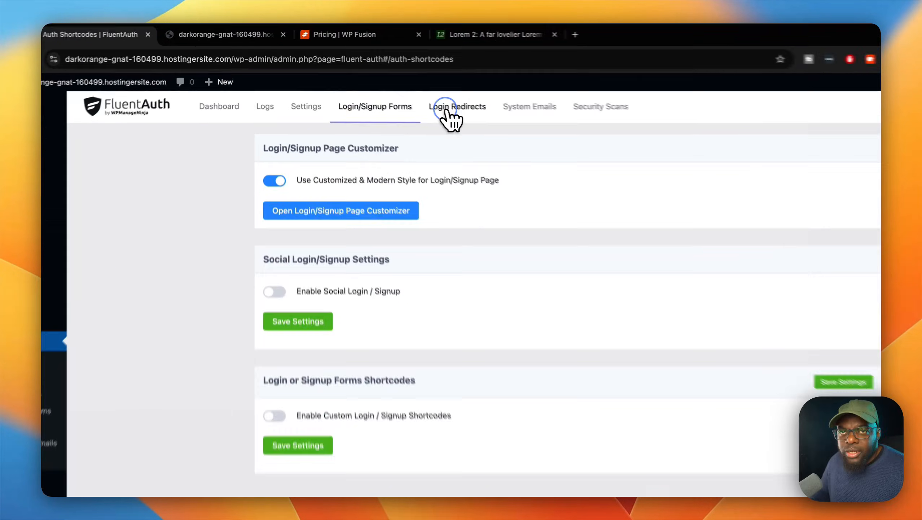
# Step: Enable custom login redirects in FluentAuth and open the list of all site pages in a separate browser tab
pyautogui.click(405, 91)
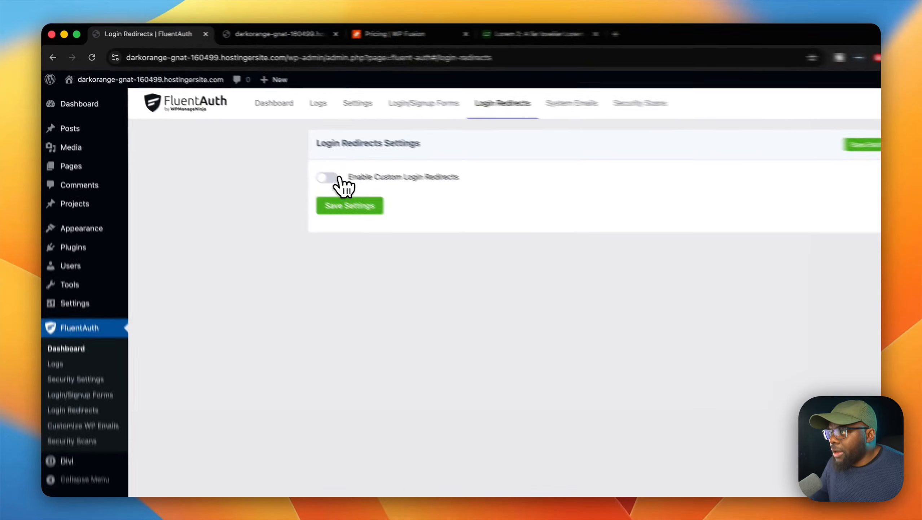
pyautogui.click(273, 147)
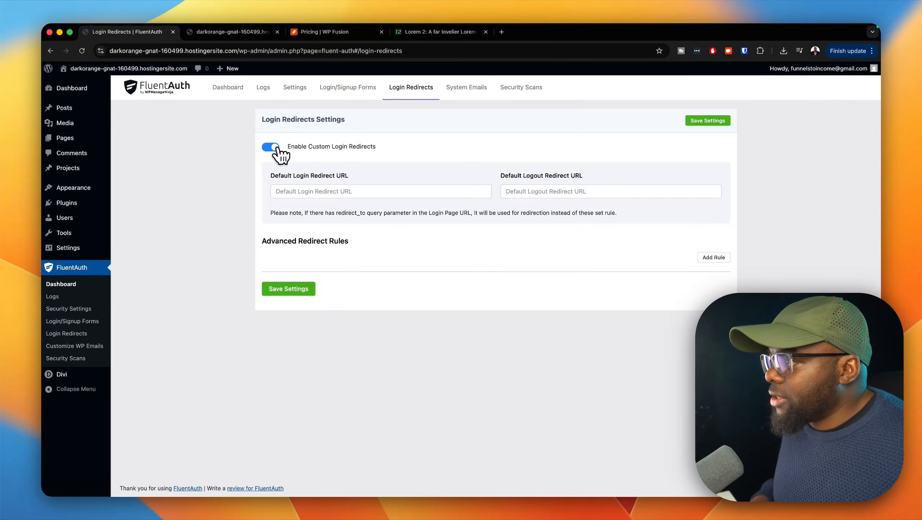
pyautogui.moveTo(78, 141)
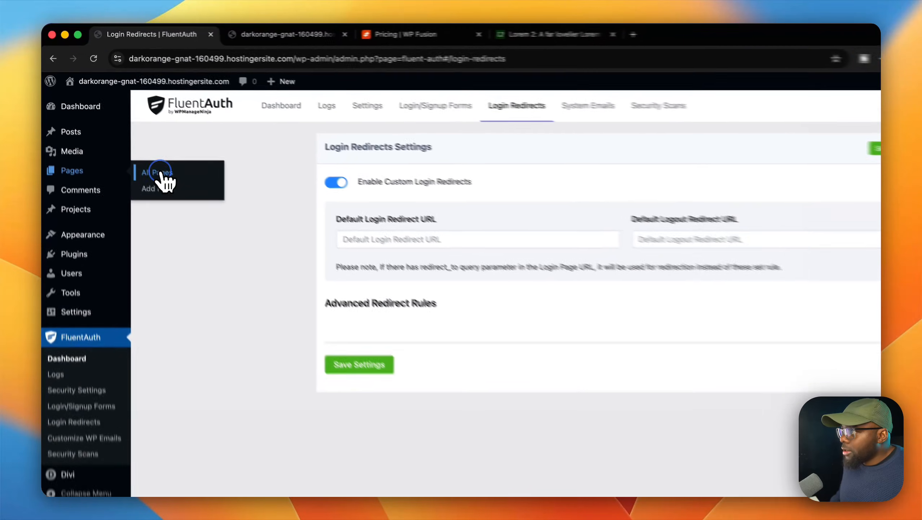
pyautogui.keyDown('super'); pyautogui.click(132, 139); pyautogui.keyUp('super')
pyautogui.click(312, 36)
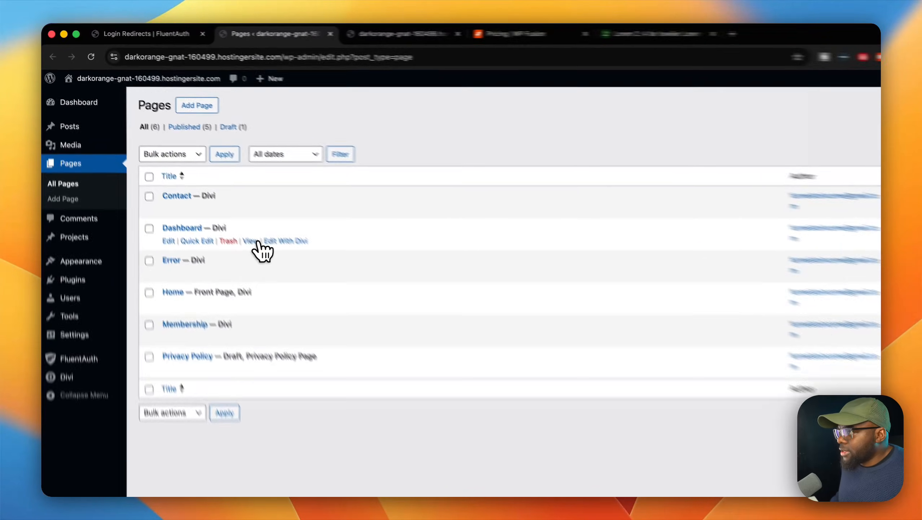
# Step: View the site's Dashboard page and copy its full URL
pyautogui.click(212, 201)
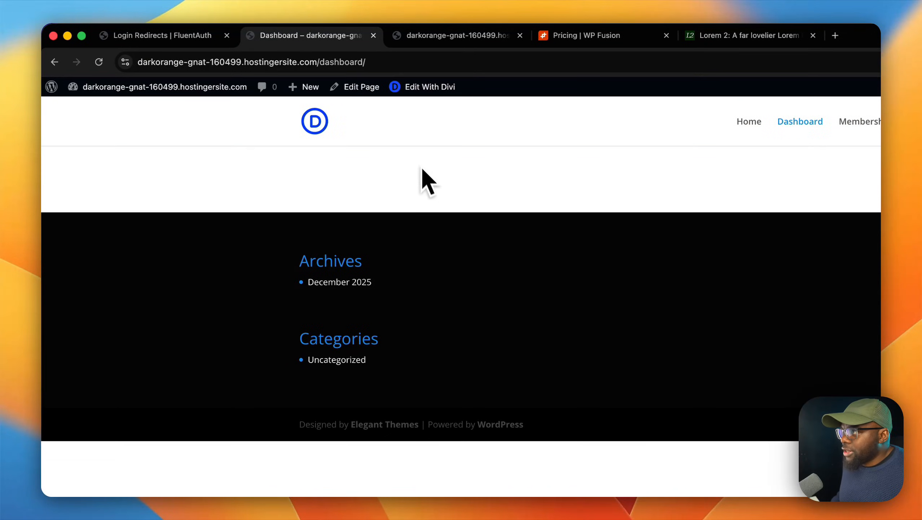
pyautogui.click(405, 63)
pyautogui.click(402, 62)
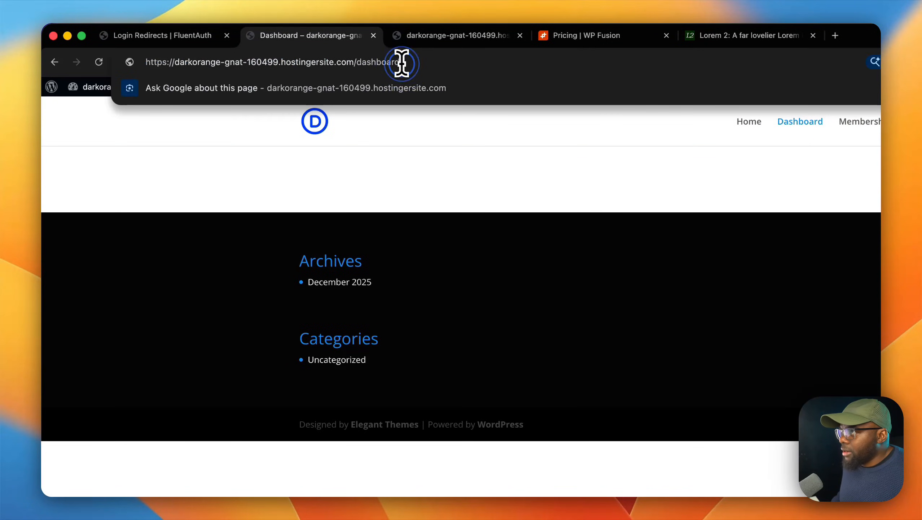
pyautogui.click(402, 63)
pyautogui.press('super+c')
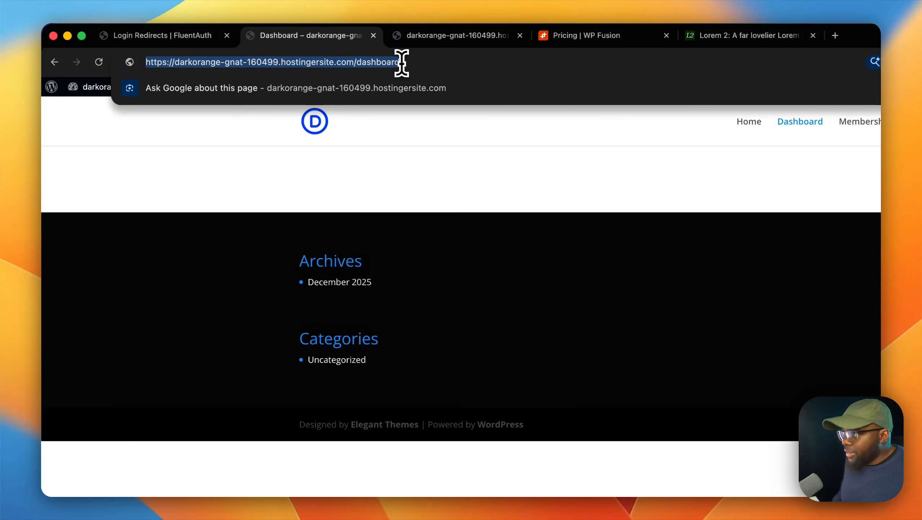
pyautogui.click(462, 40)
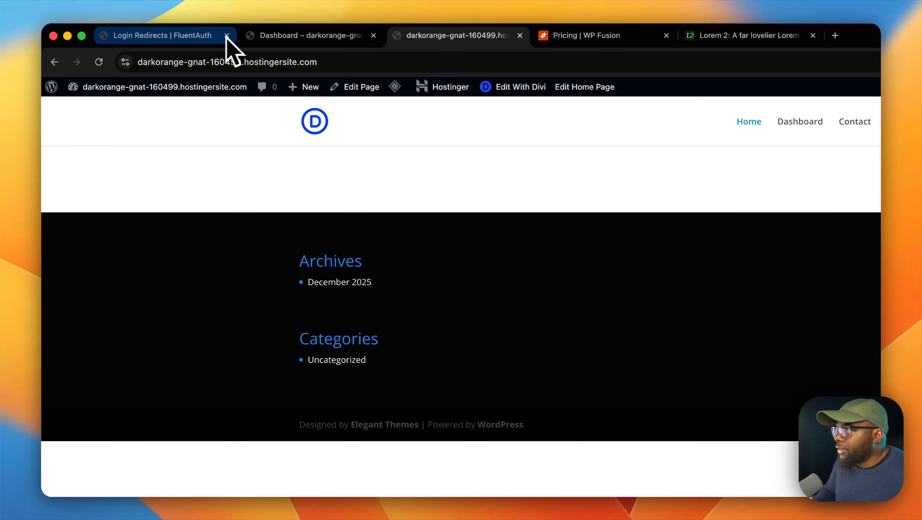
pyautogui.click(191, 36)
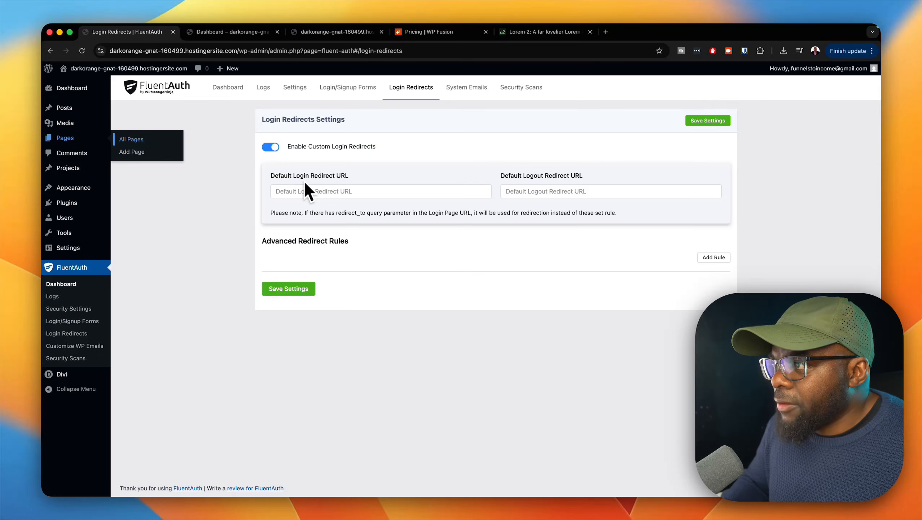
pyautogui.click(359, 188)
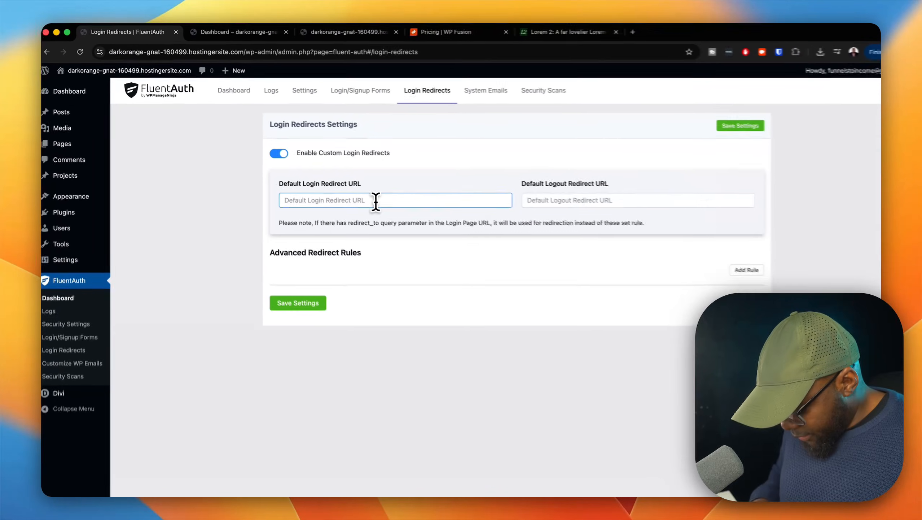
pyautogui.press('super+v')
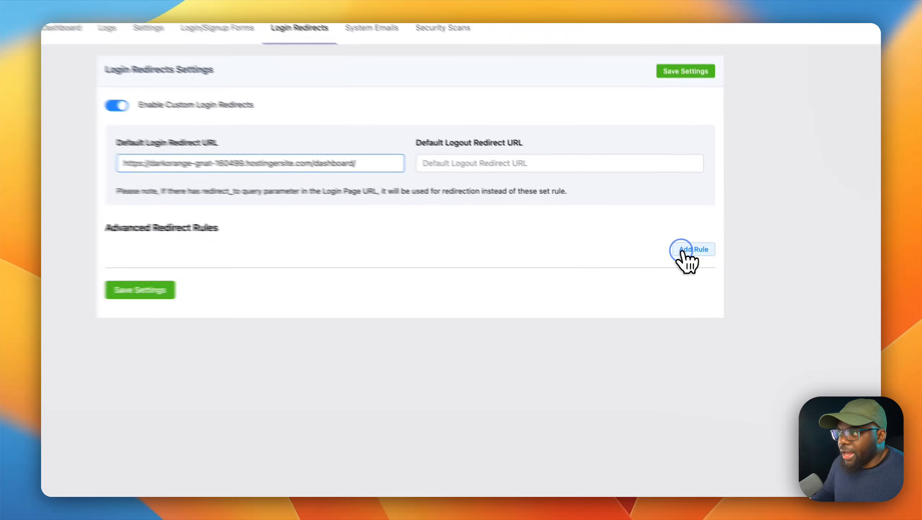
# Step: Add an advanced redirect rule with the condition that the User Role is Subscriber
pyautogui.click(707, 258)
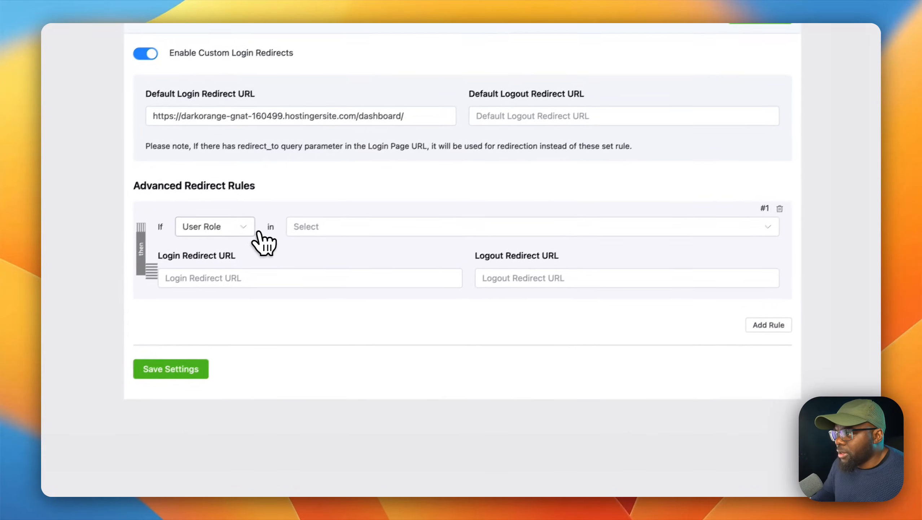
pyautogui.click(165, 260)
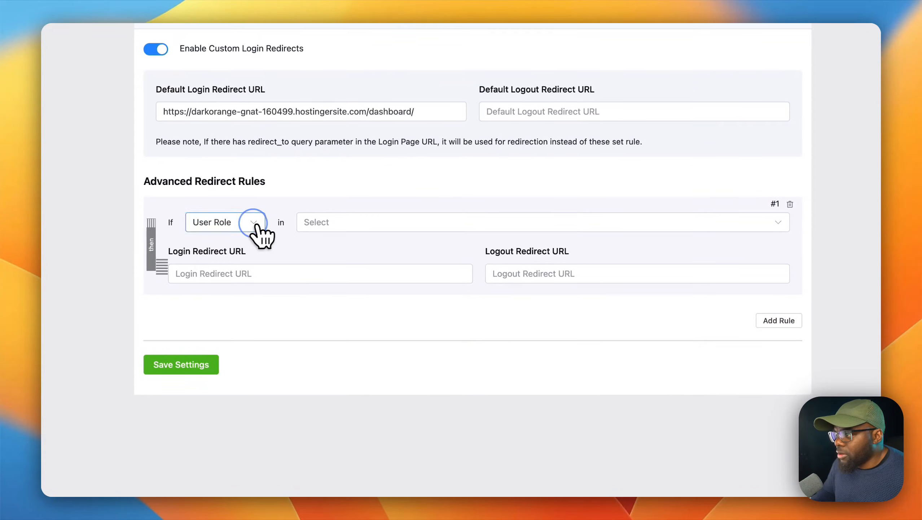
pyautogui.click(315, 223)
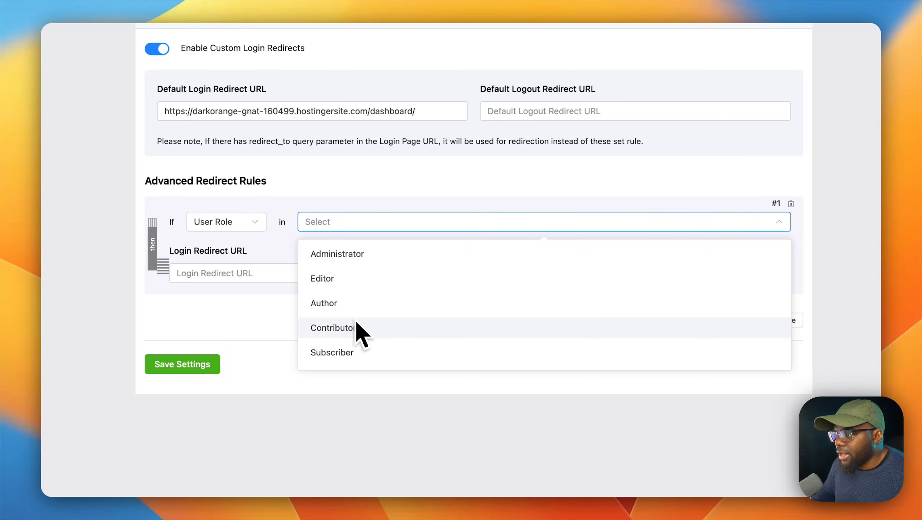
pyautogui.click(354, 351)
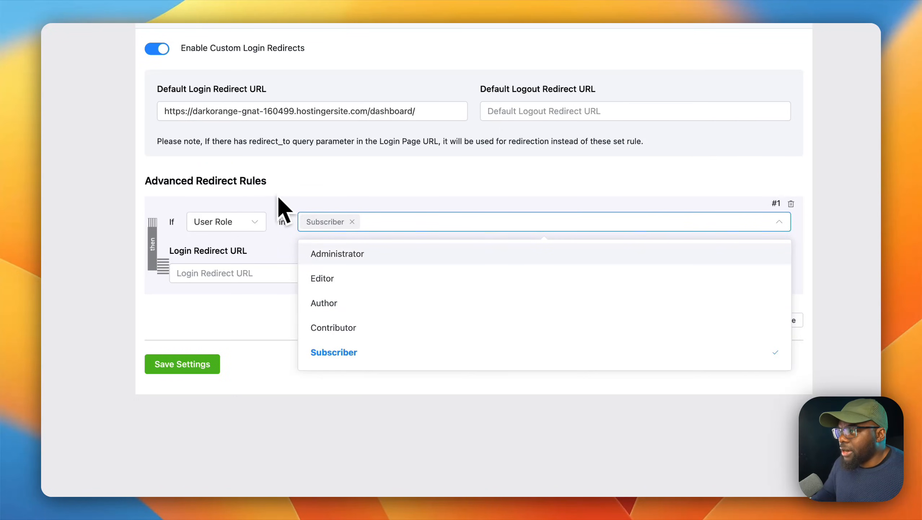
pyautogui.click(345, 174)
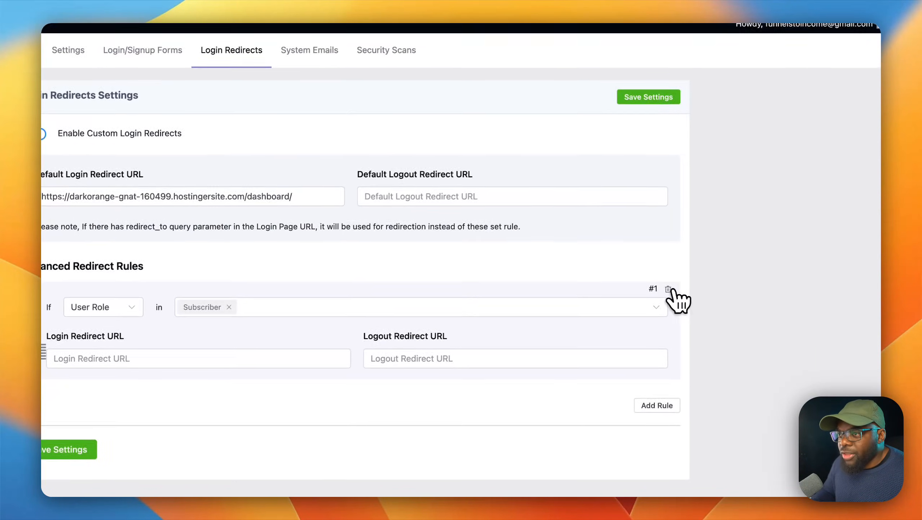
# Step: Remove the advanced redirect rule for the Subscriber role and save the login redirect settings
pyautogui.click(668, 289)
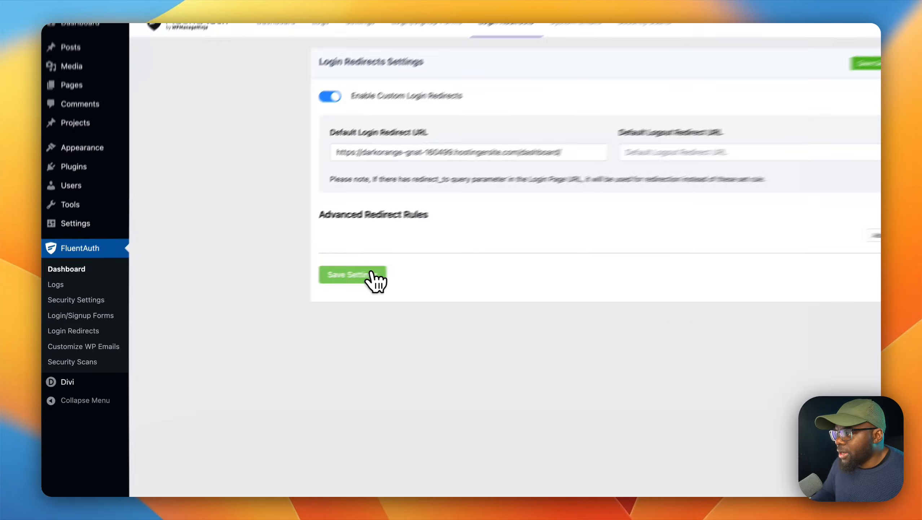
pyautogui.click(302, 292)
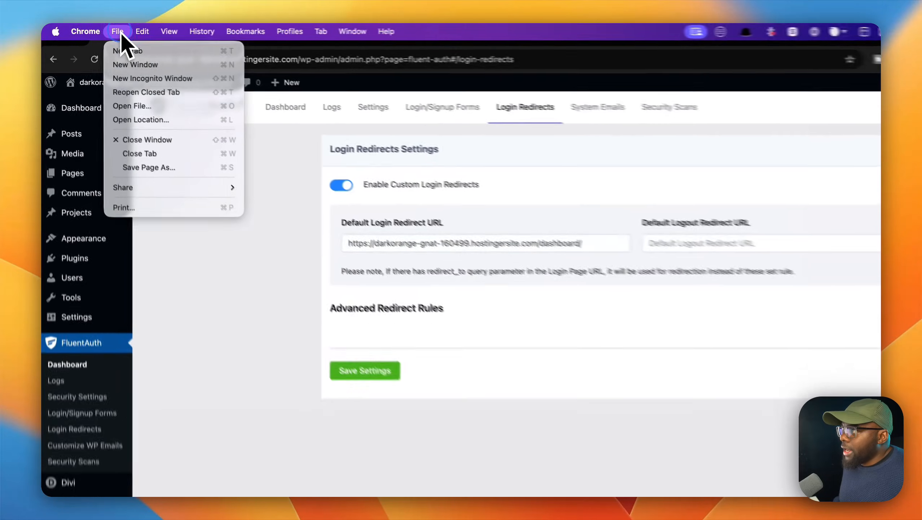
pyautogui.click(103, 30)
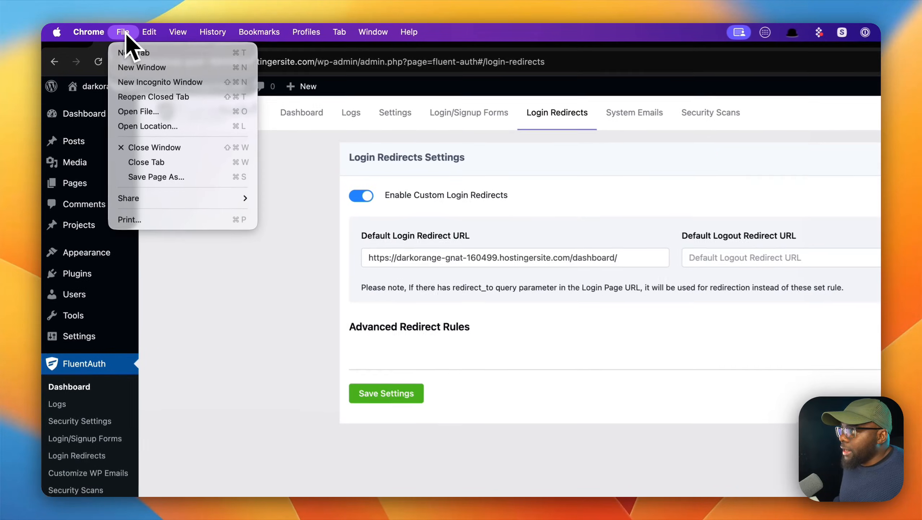
pyautogui.click(155, 83)
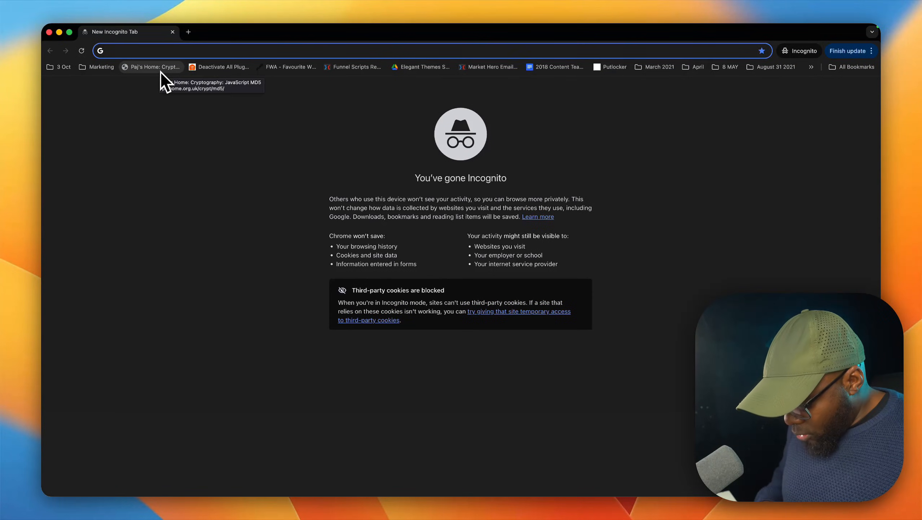
pyautogui.write('https://darkorange-gnat-160499.hostingersite.com/')
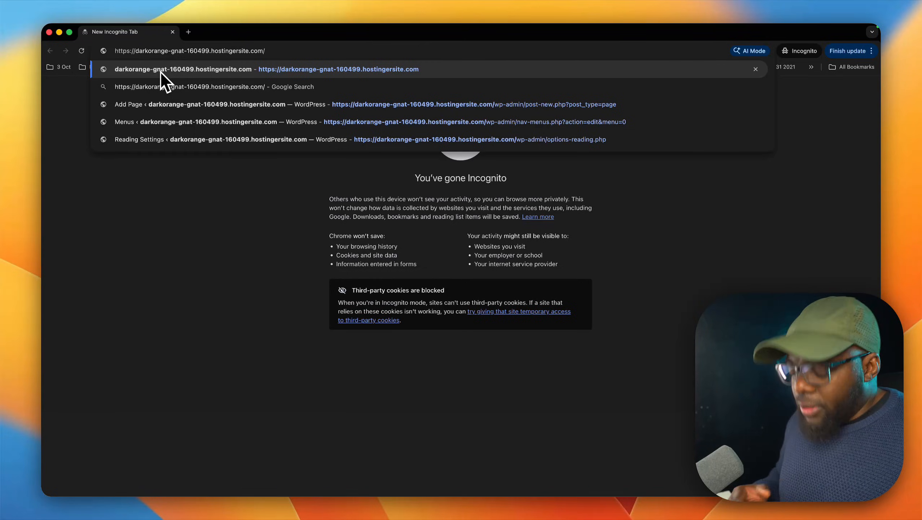
pyautogui.press('Return')
# Step: Extend the site address with /wp-admin, copy the full URL and load it in the incognito window
pyautogui.click(255, 55)
pyautogui.click(267, 53)
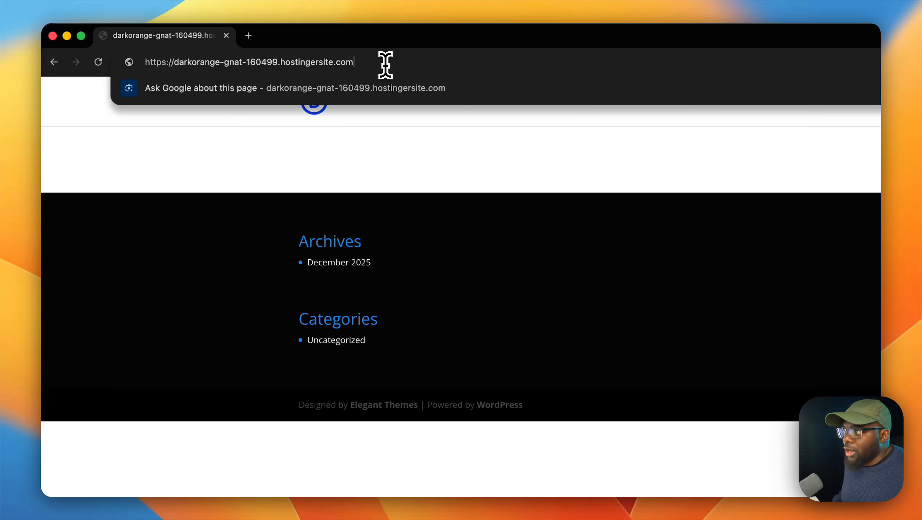
pyautogui.write('/w')
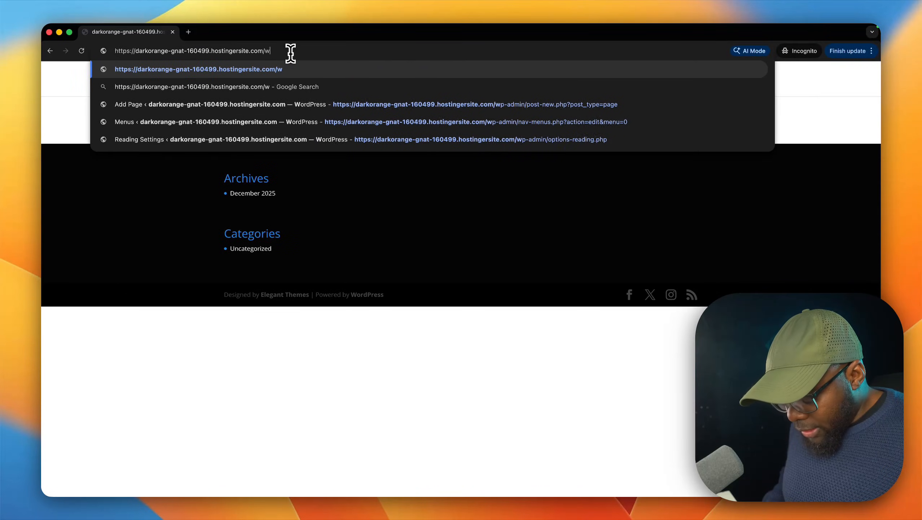
pyautogui.write('p')
pyautogui.write('-a')
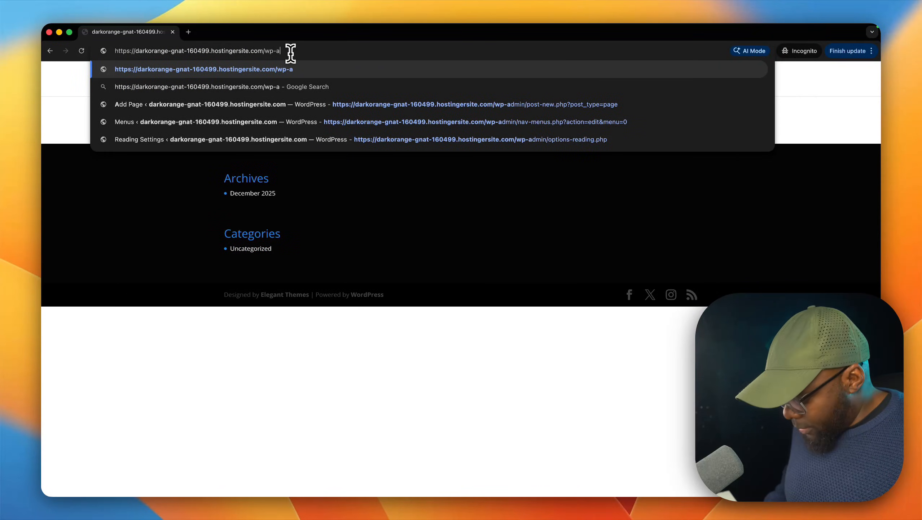
pyautogui.write('dmin')
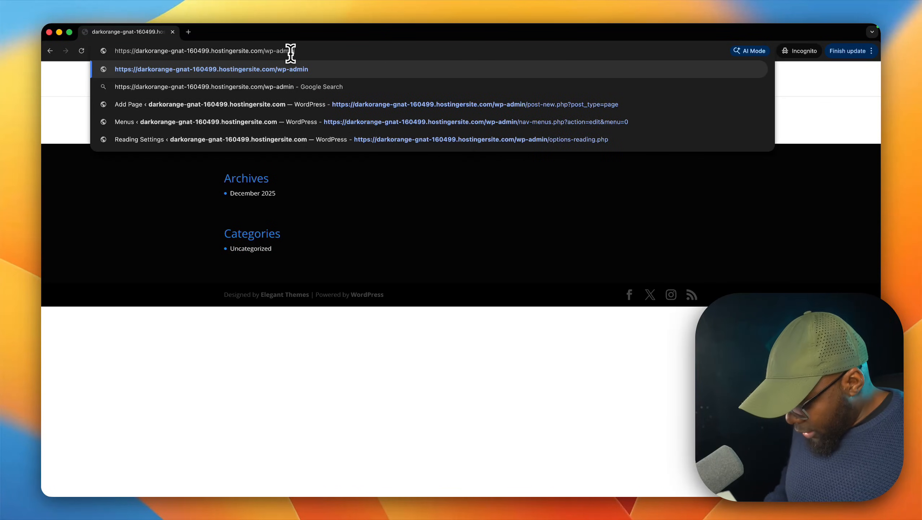
pyautogui.press('super+a')
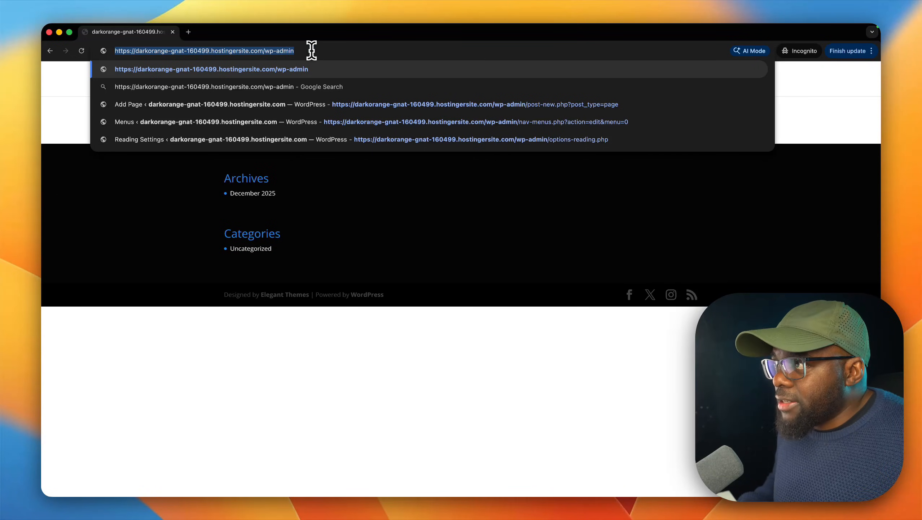
pyautogui.press('Return')
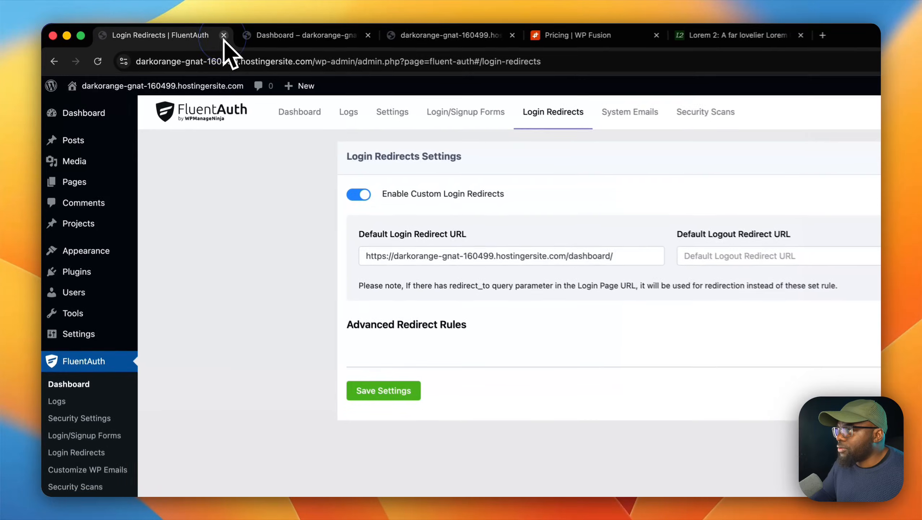
# Step: Add a custom link with the copied wp-admin URL and the link text Login to mak menu, and save the menu
pyautogui.moveTo(140, 225)
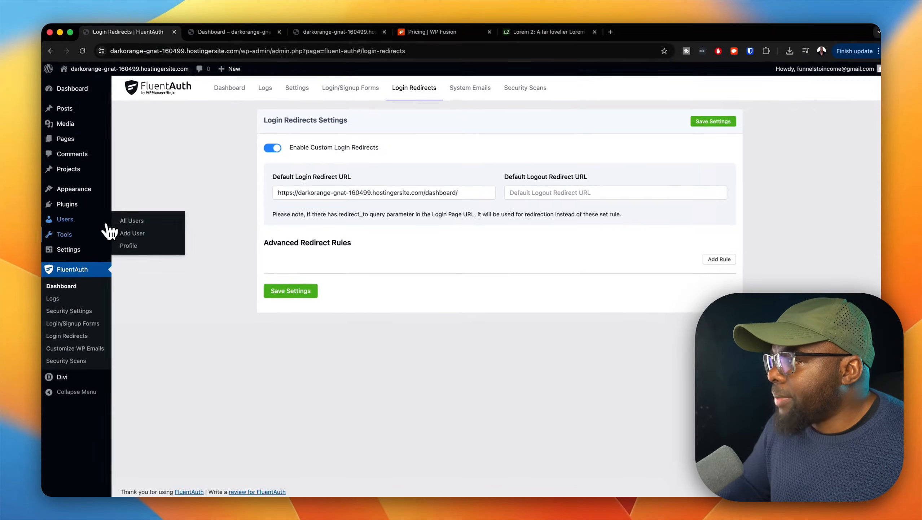
pyautogui.moveTo(93, 200)
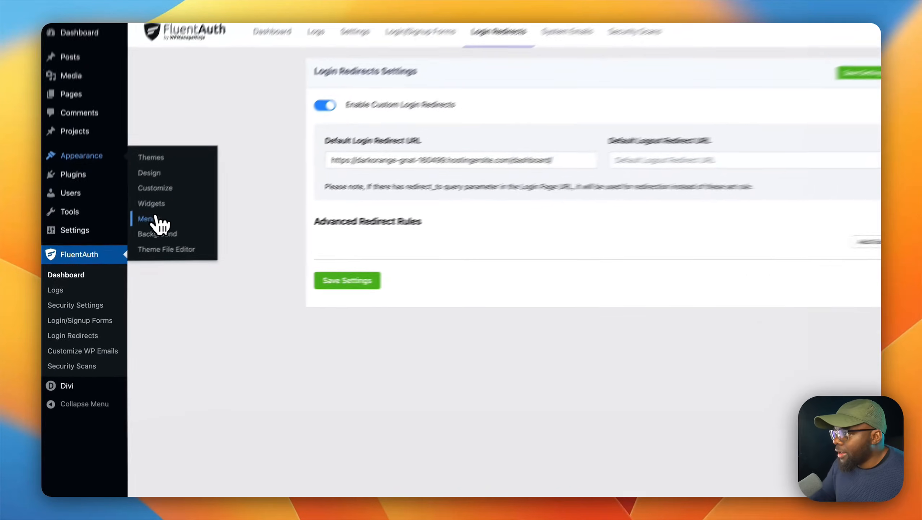
pyautogui.click(128, 238)
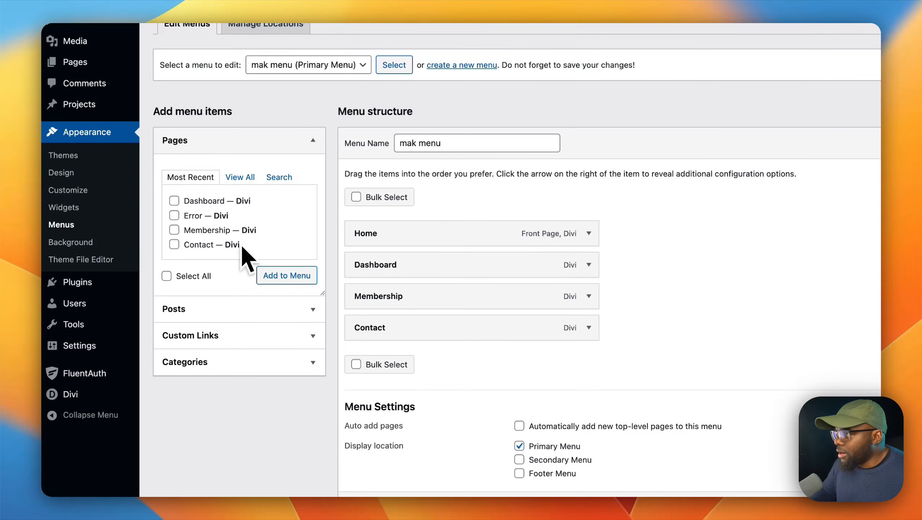
pyautogui.click(218, 336)
pyautogui.click(271, 233)
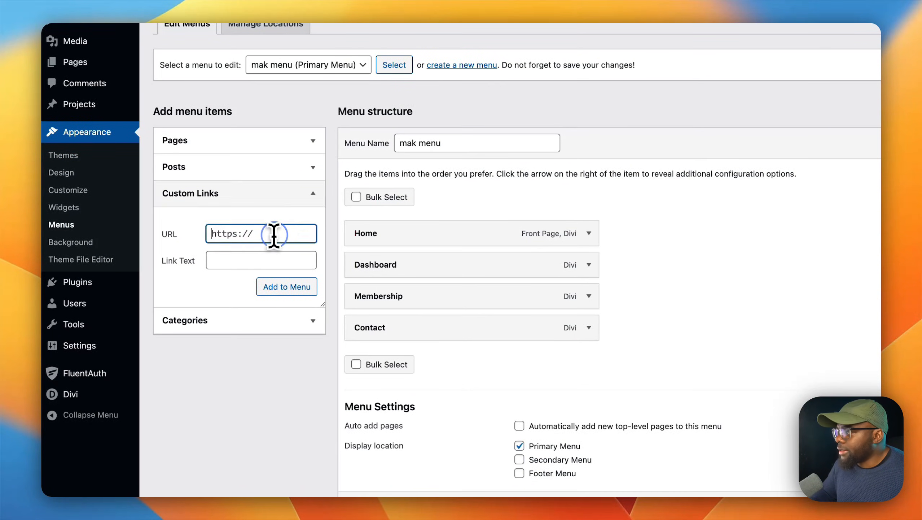
pyautogui.press('super+v')
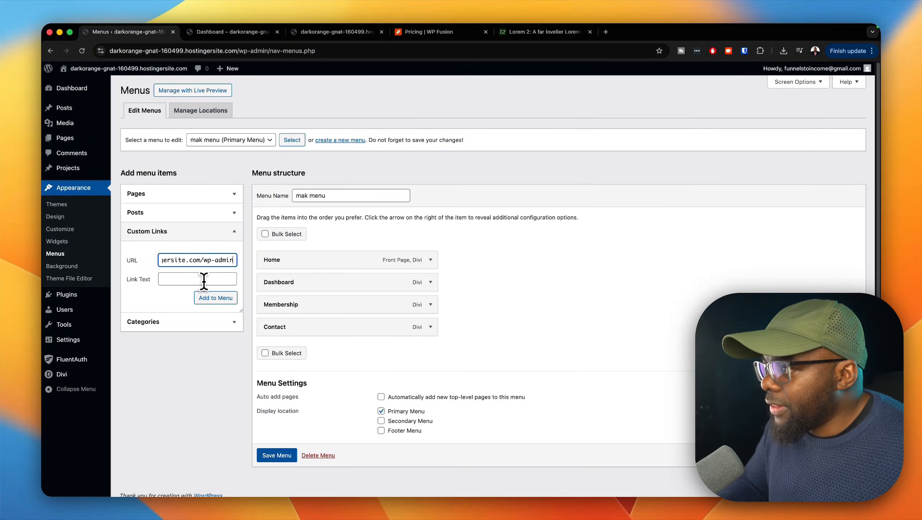
pyautogui.click(203, 280)
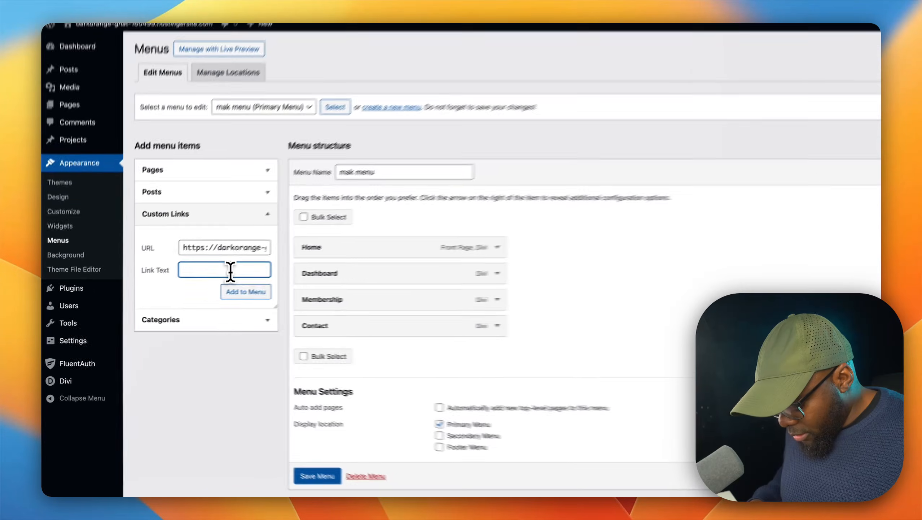
pyautogui.write('Login')
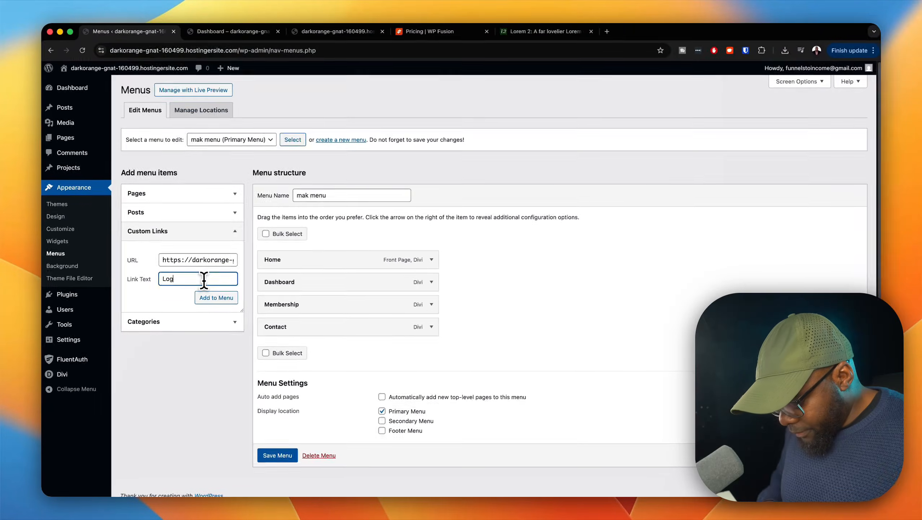
pyautogui.click(286, 283)
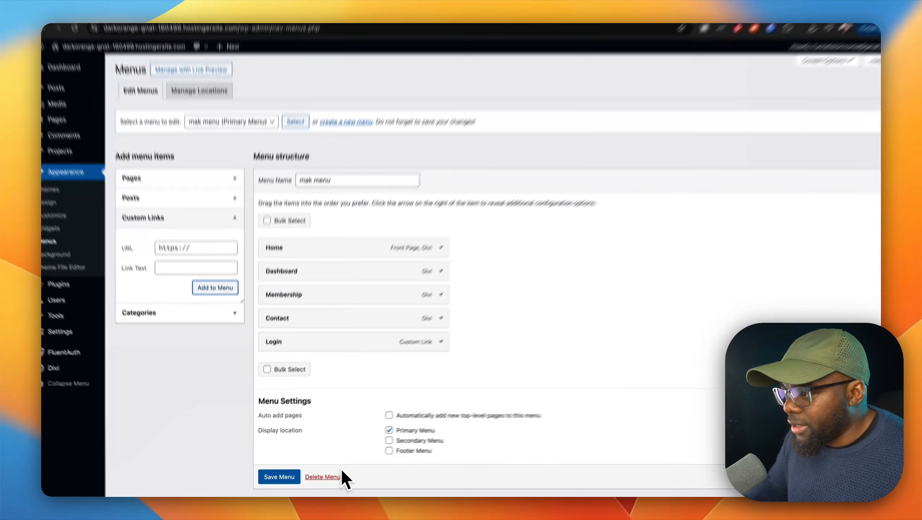
pyautogui.click(332, 468)
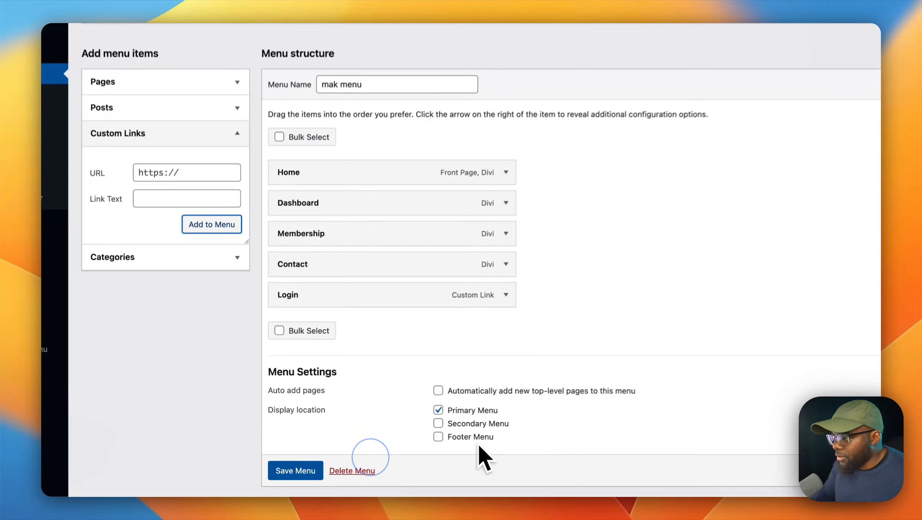
pyautogui.click(302, 470)
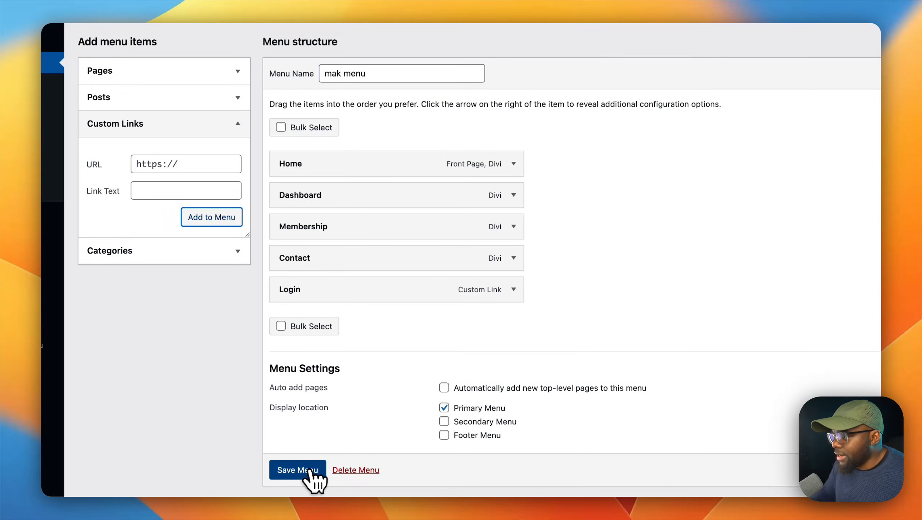
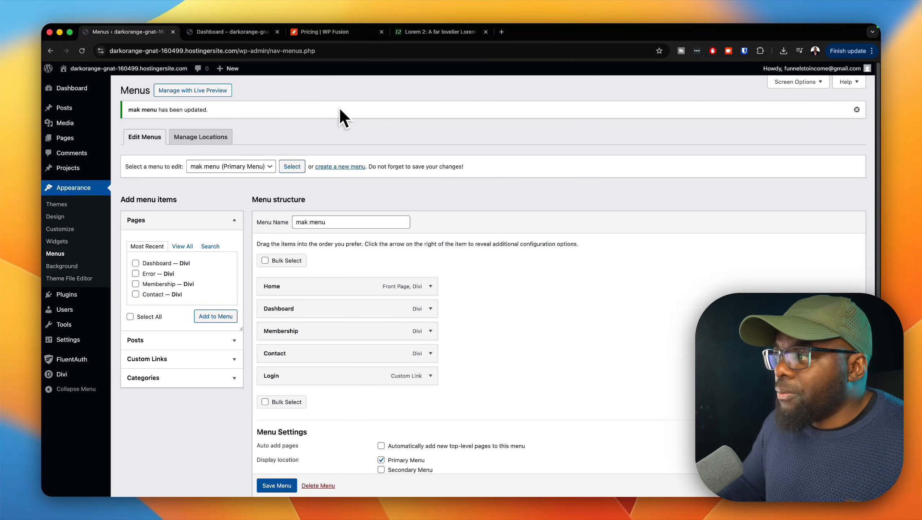
# Step: Search the plugin directory for fluentcrm, then install and activate the FluentCRM plugin
pyautogui.moveTo(88, 309)
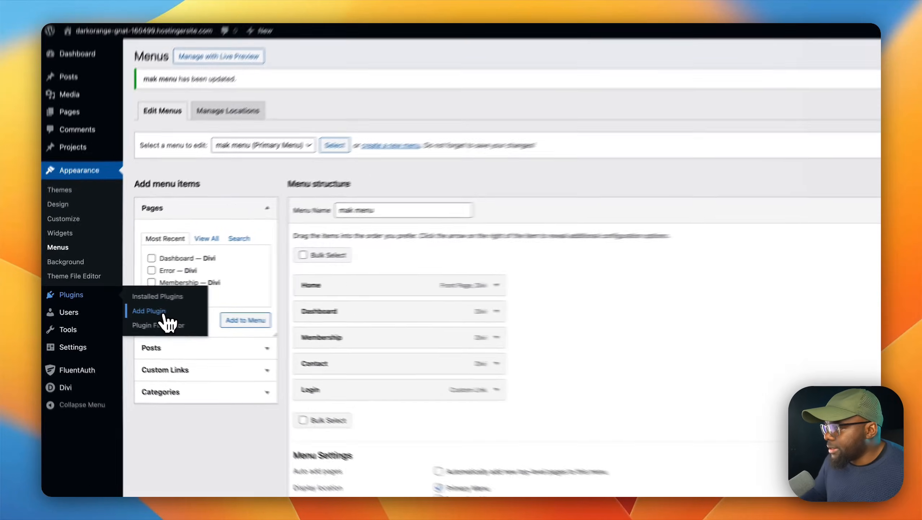
pyautogui.click(135, 308)
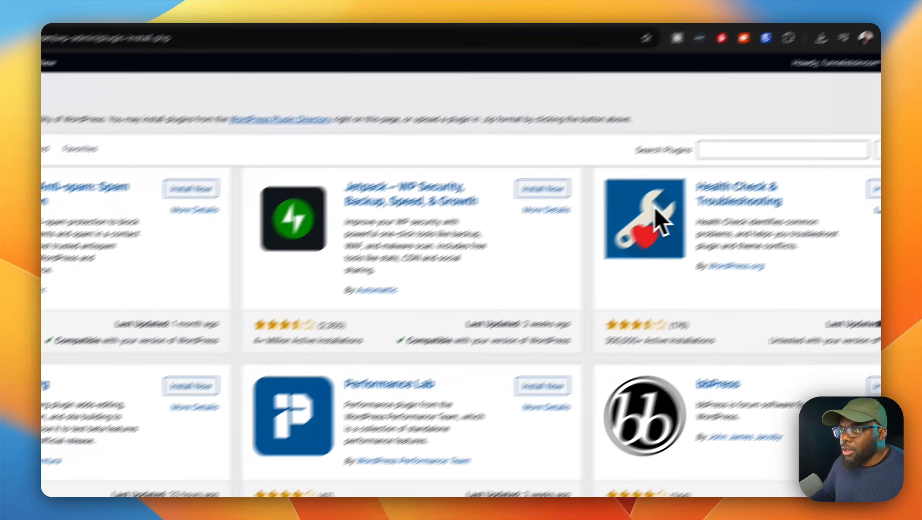
pyautogui.click(659, 173)
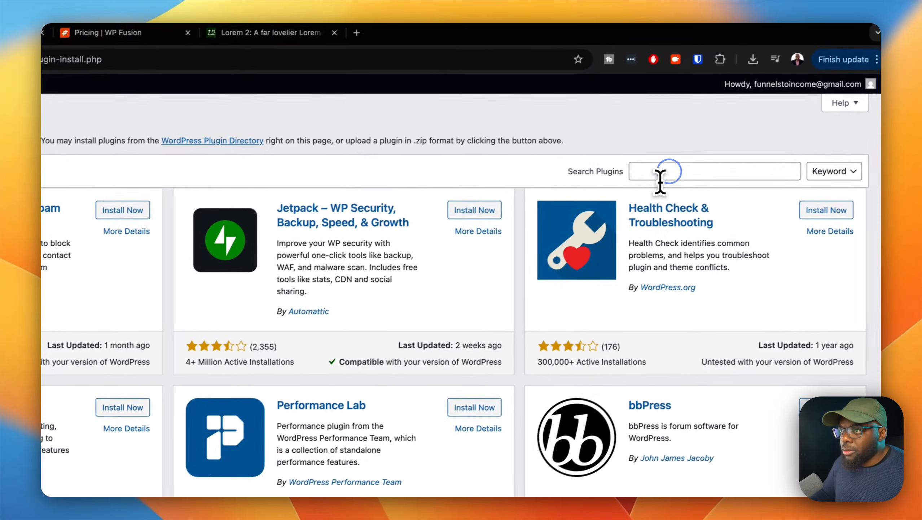
pyautogui.write('fluentcrm')
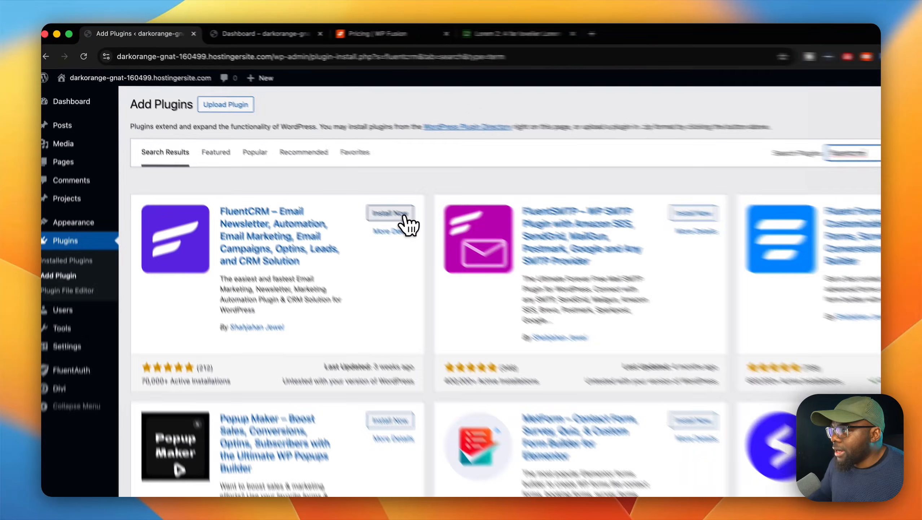
pyautogui.click(345, 181)
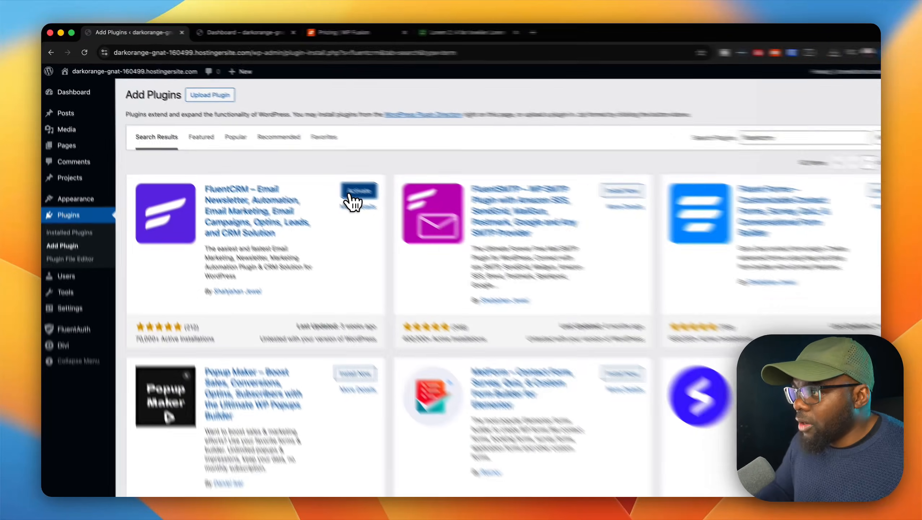
pyautogui.click(348, 186)
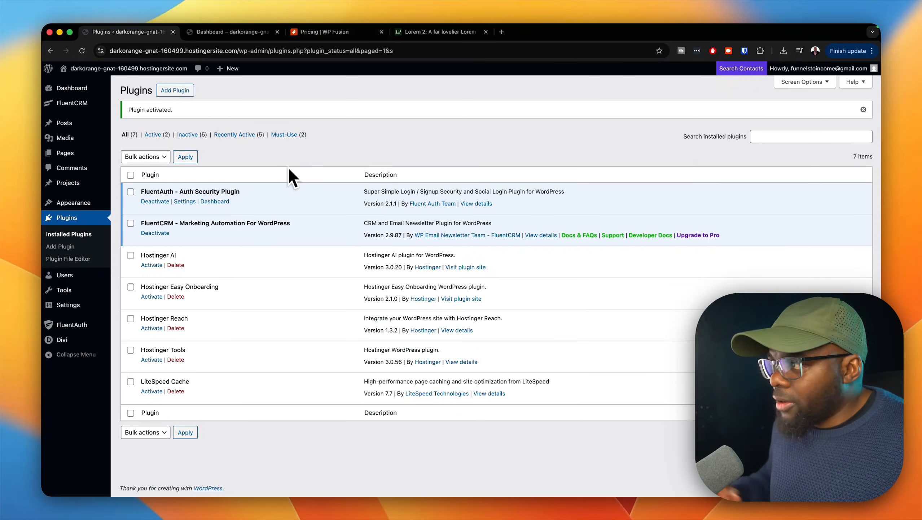
# Step: Open the FluentCRM dashboard and skip its setup wizard
pyautogui.moveTo(93, 107)
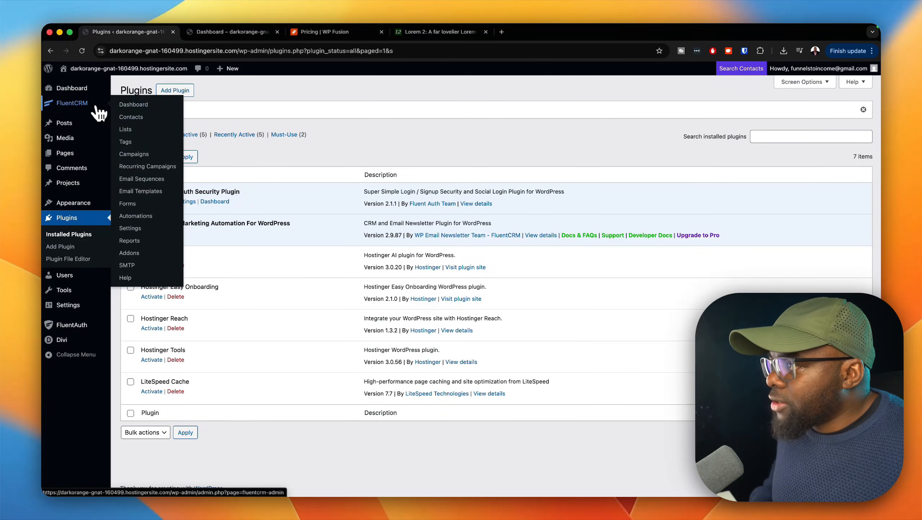
pyautogui.click(156, 108)
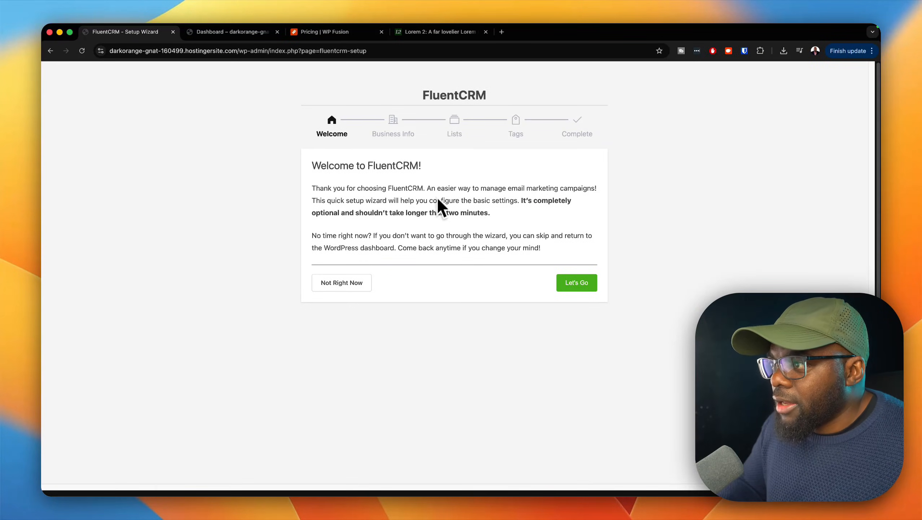
pyautogui.click(362, 285)
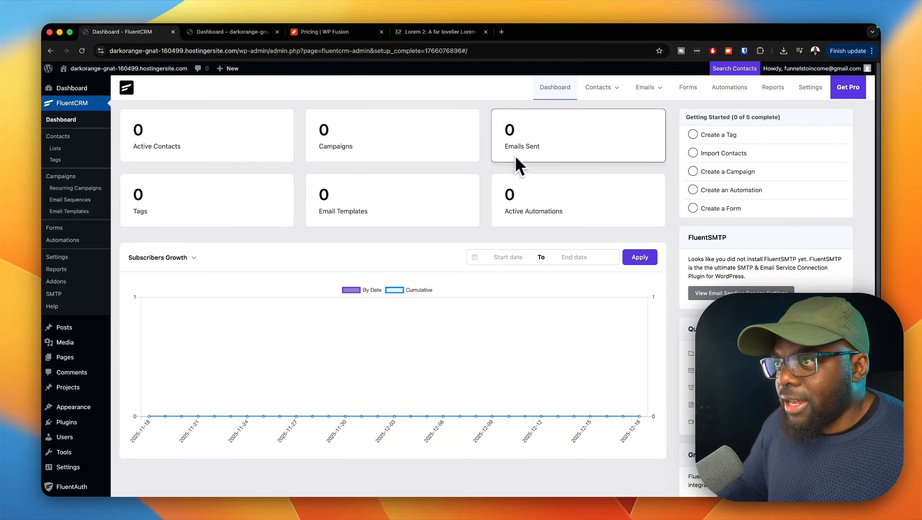
# Step: Create a FluentCRM contact tag titled member with the internal subtitle free membership
pyautogui.moveTo(584, 99)
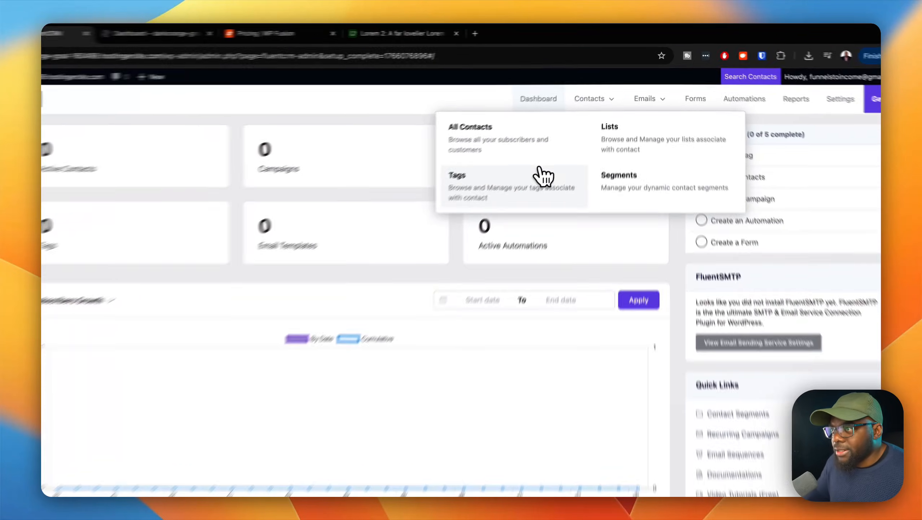
pyautogui.click(555, 155)
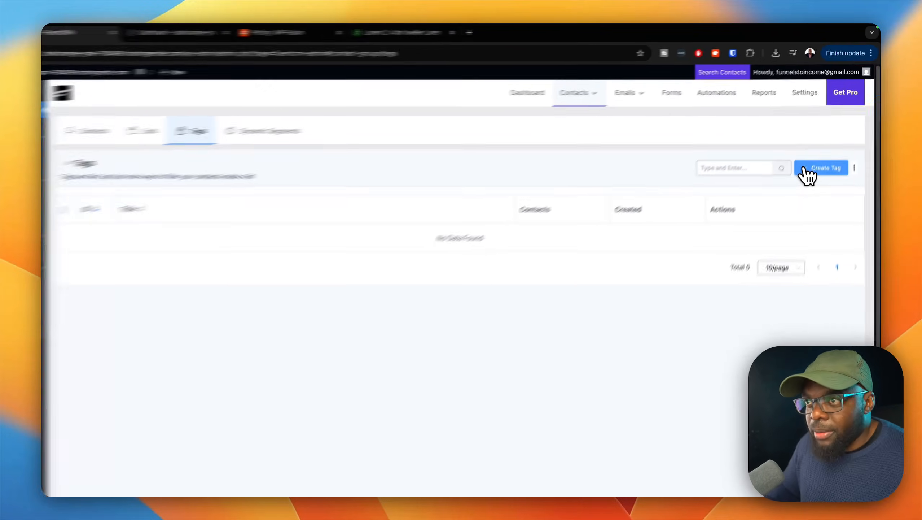
pyautogui.click(805, 170)
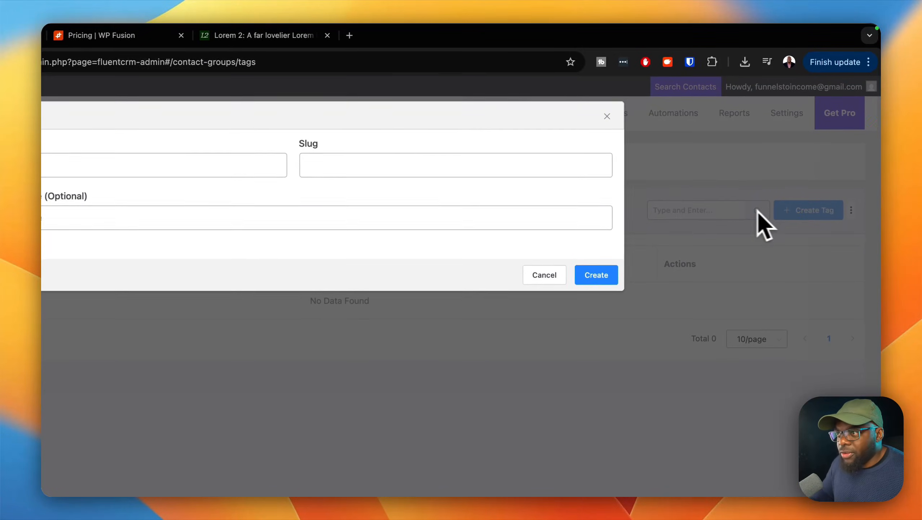
pyautogui.click(392, 171)
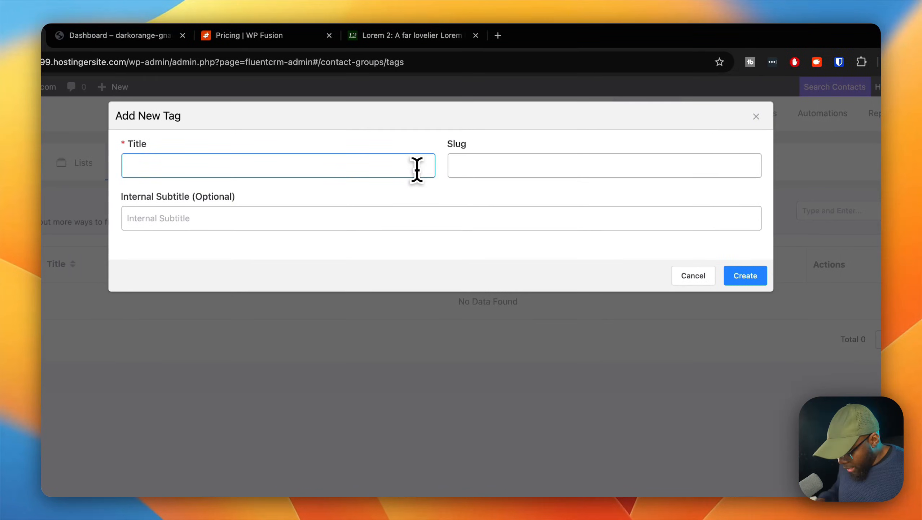
pyautogui.write('member')
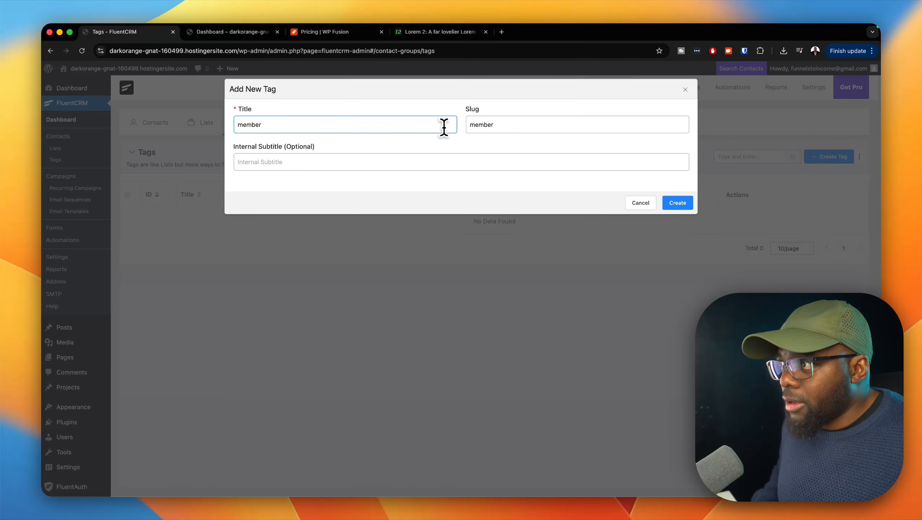
pyautogui.click(468, 166)
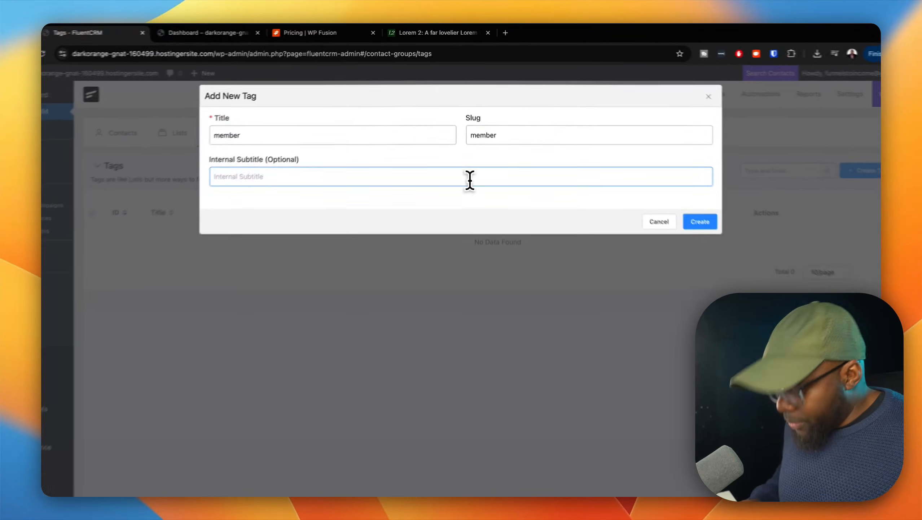
pyautogui.write('free membership')
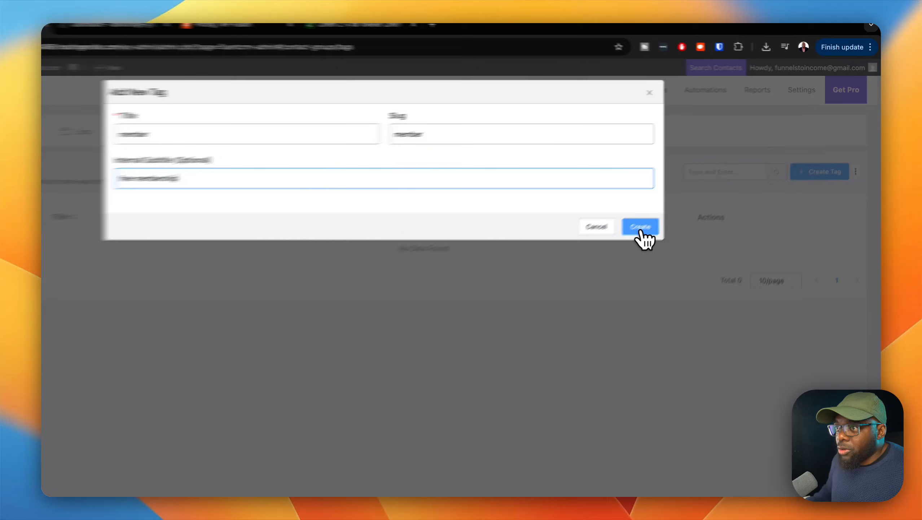
pyautogui.click(673, 203)
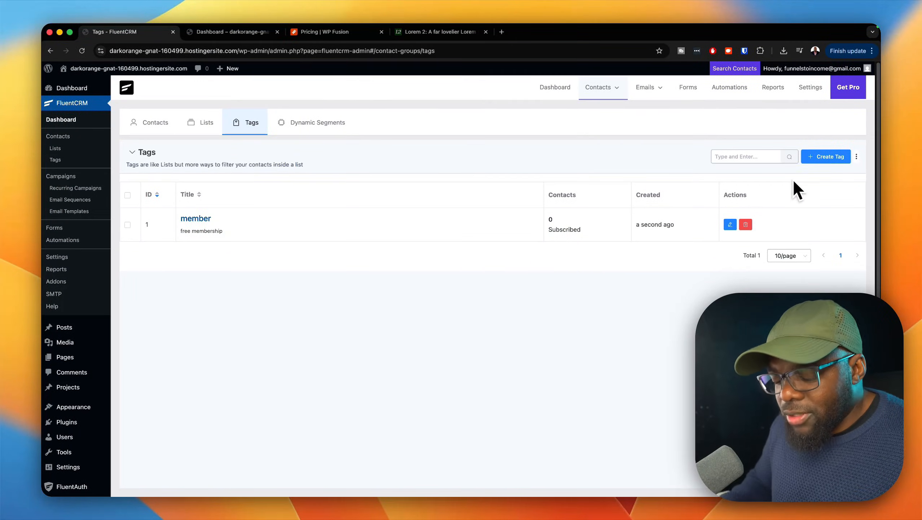
# Step: Create a second contact tag titled vip membership with the internal subtitle paid membership
pyautogui.click(826, 157)
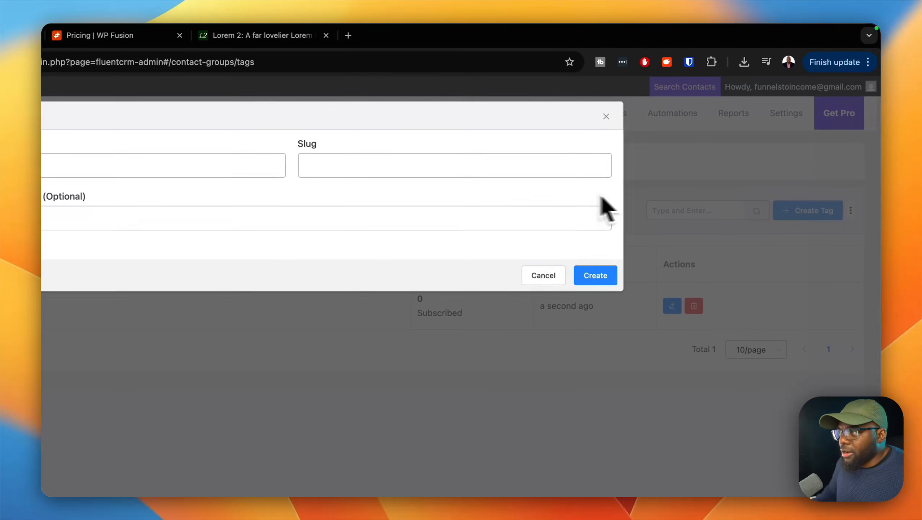
pyautogui.click(286, 168)
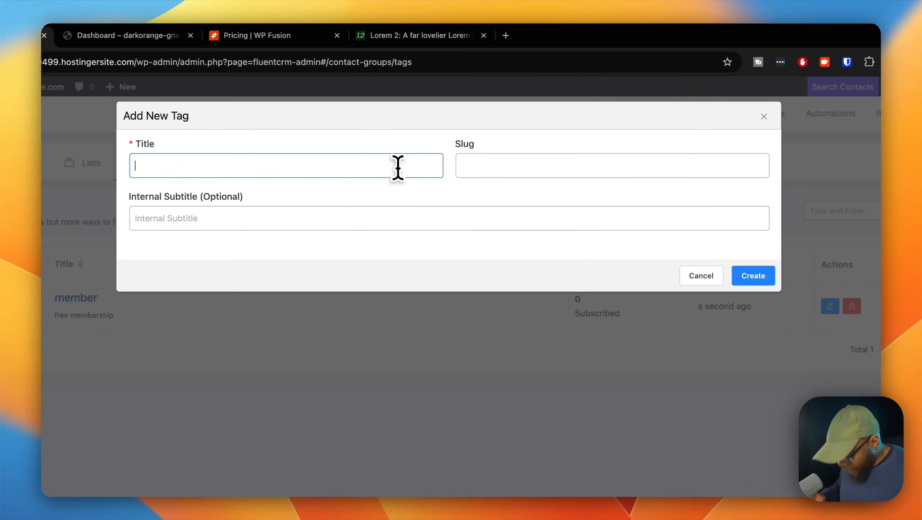
pyautogui.write('vip mem')
pyautogui.write('bership')
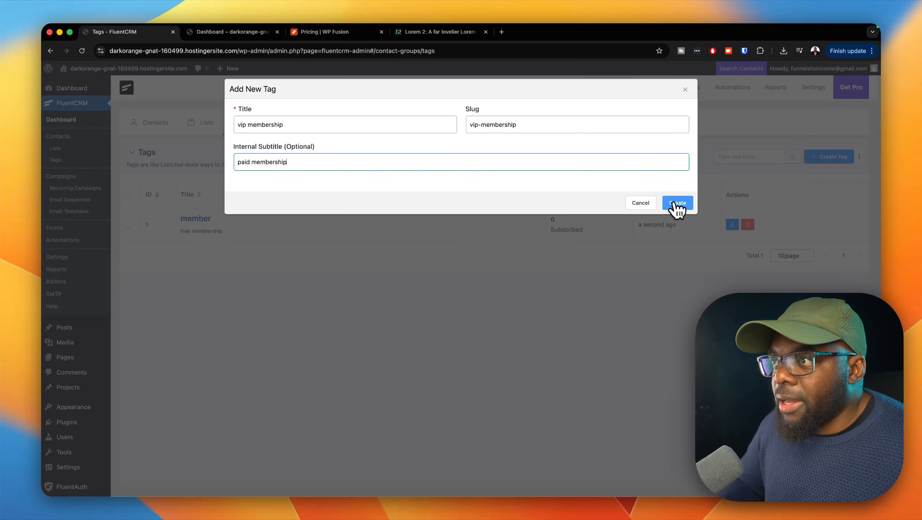
pyautogui.click(677, 203)
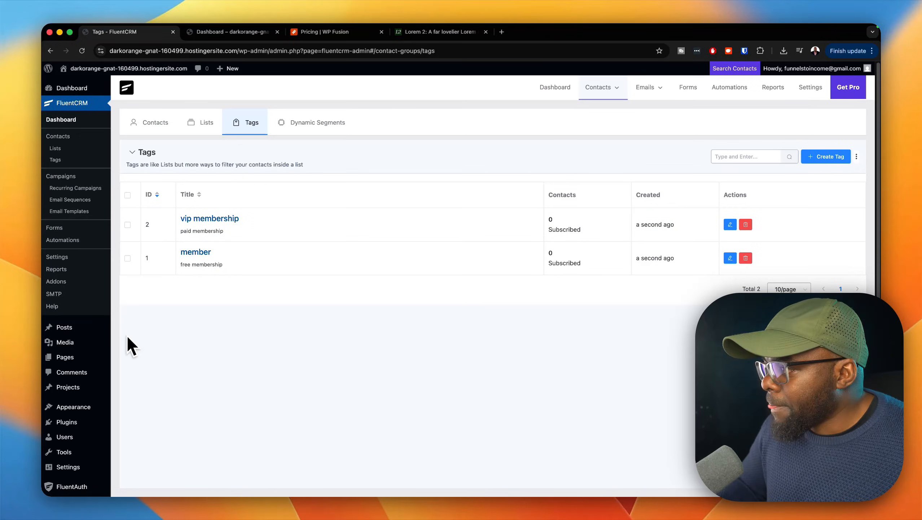
# Step: Review the WP Fusion pricing page, comparing the plan prices, included features and refund guarantee
pyautogui.click(329, 33)
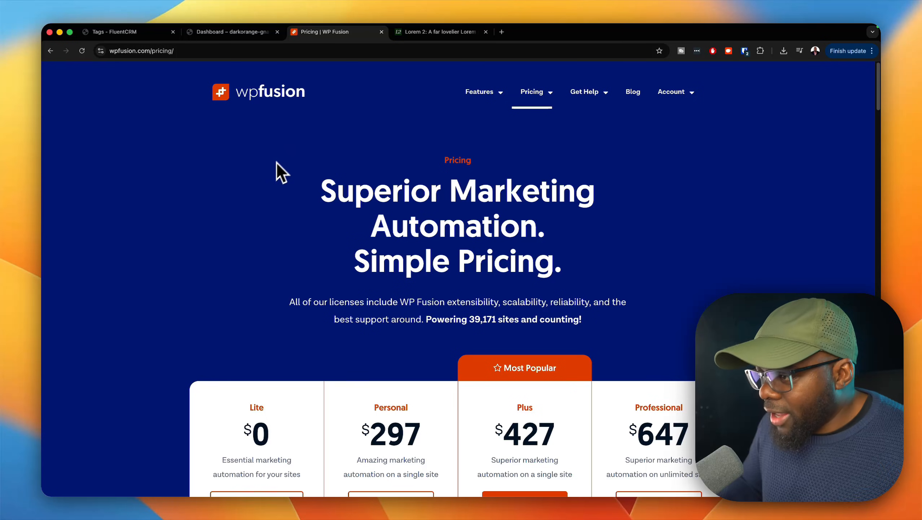
pyautogui.scroll(-5, 298, 284)
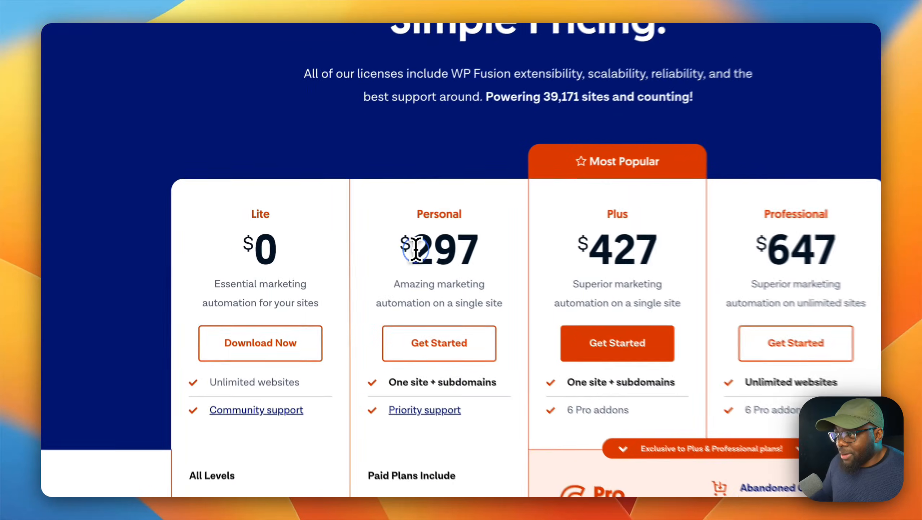
pyautogui.moveTo(370, 238); pyautogui.dragTo(431, 237)
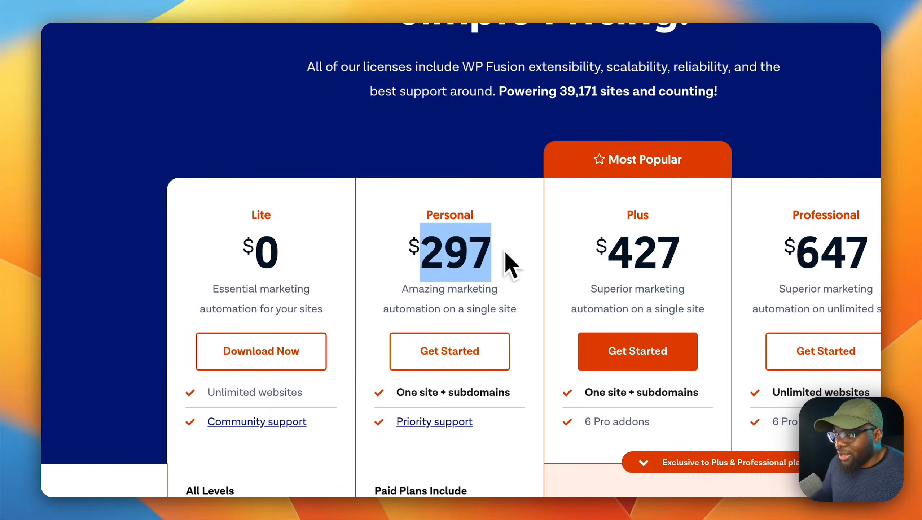
pyautogui.click(456, 171)
pyautogui.scroll(-1, 453, 360)
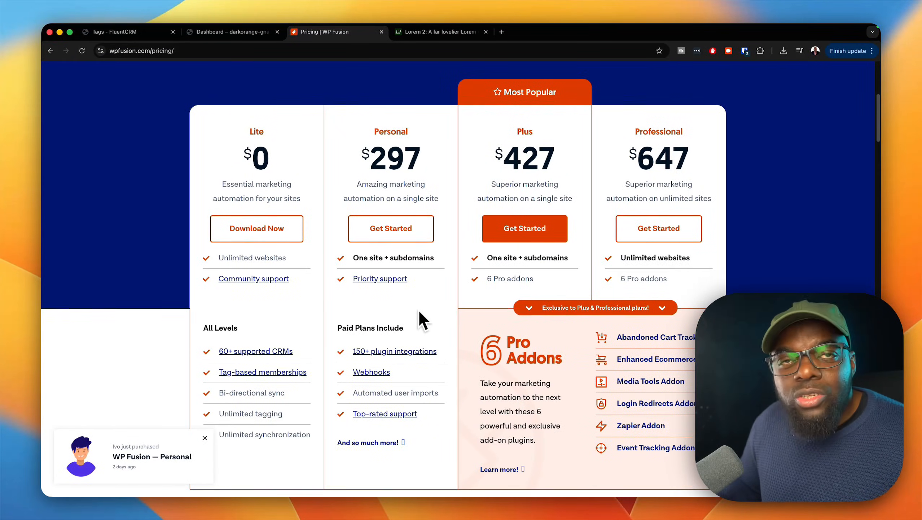
pyautogui.scroll(-3, 410, 353)
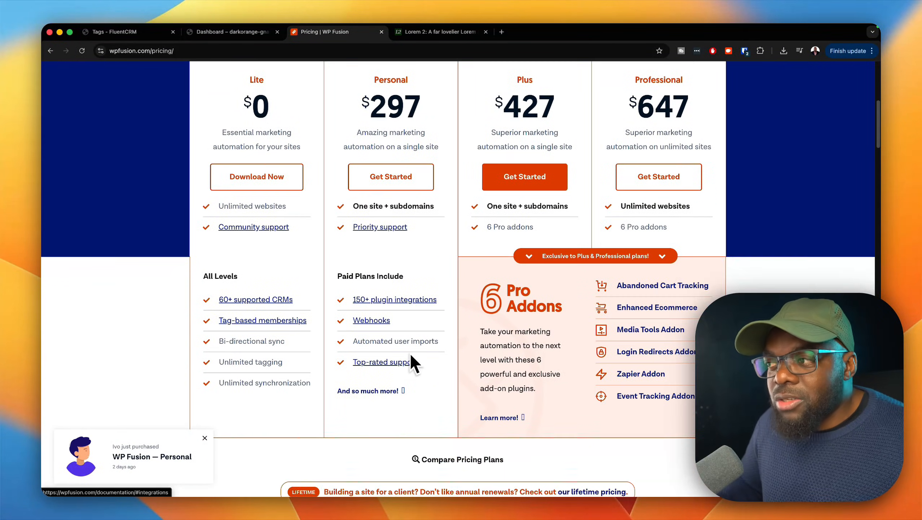
pyautogui.scroll(-2, 406, 318)
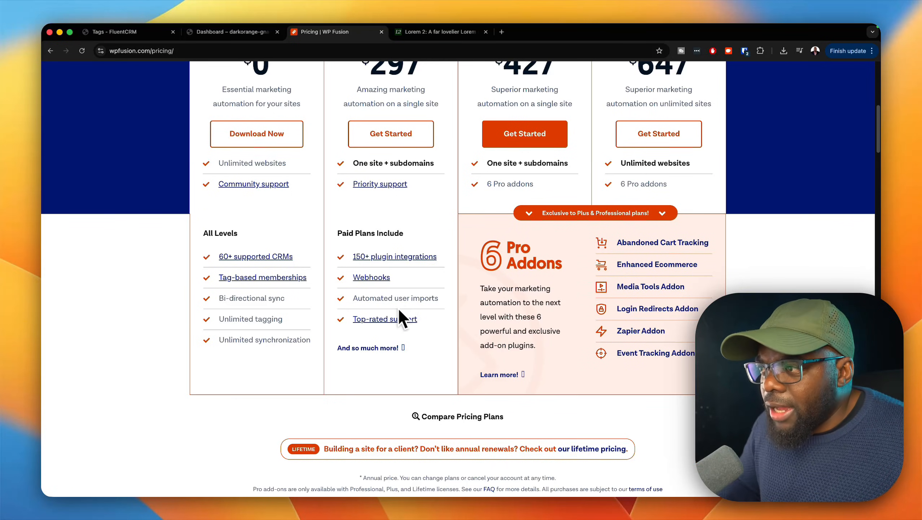
pyautogui.scroll(-10, 403, 306)
pyautogui.scroll(-3, 401, 324)
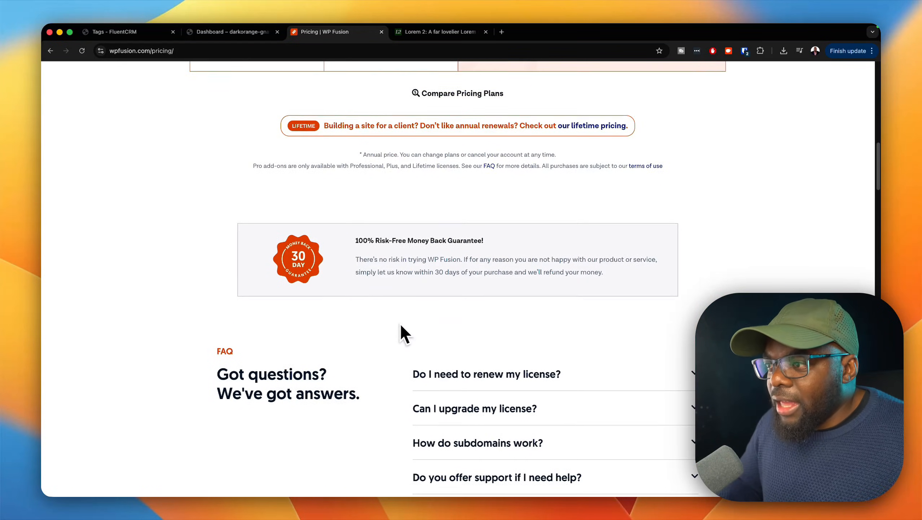
pyautogui.scroll(15, 400, 322)
pyautogui.scroll(3, 401, 324)
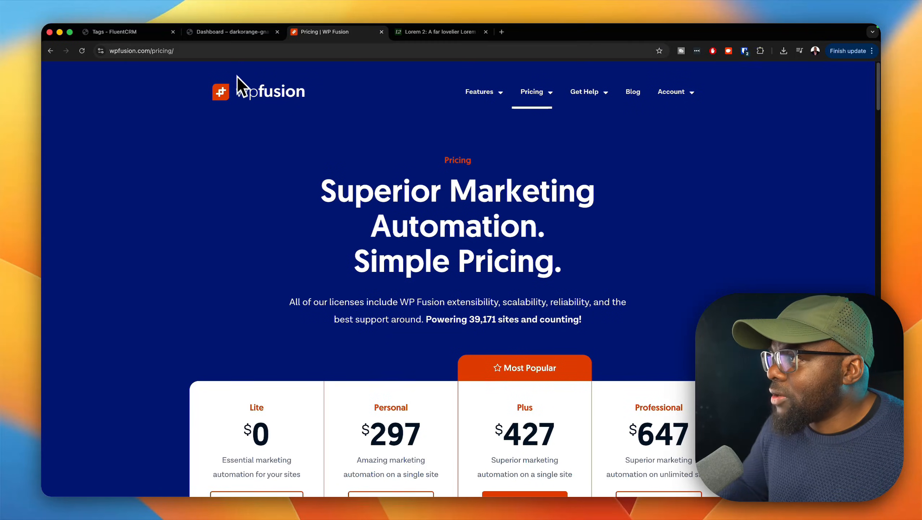
# Step: Return to the WordPress admin and open the plugin upload form for adding a new plugin
pyautogui.click(163, 32)
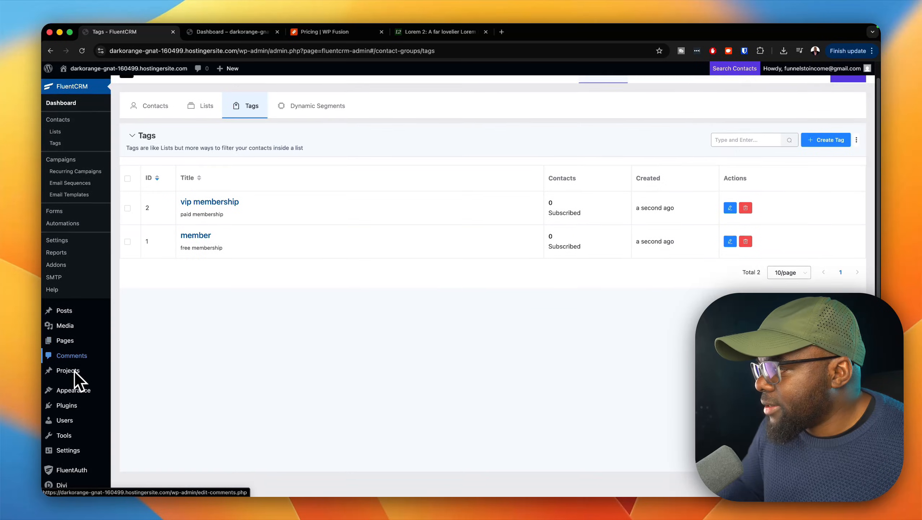
pyautogui.scroll(-1, 75, 371)
pyautogui.moveTo(97, 396)
pyautogui.click(160, 367)
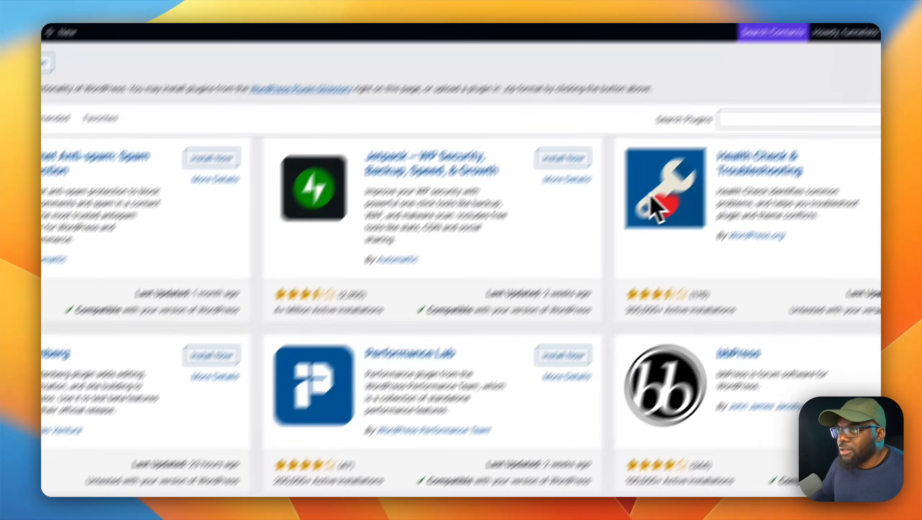
pyautogui.click(691, 162)
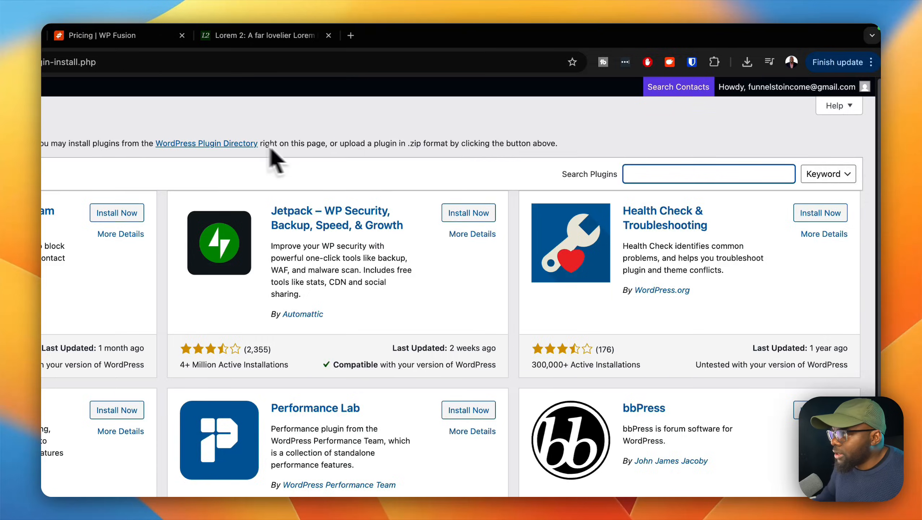
pyautogui.click(210, 118)
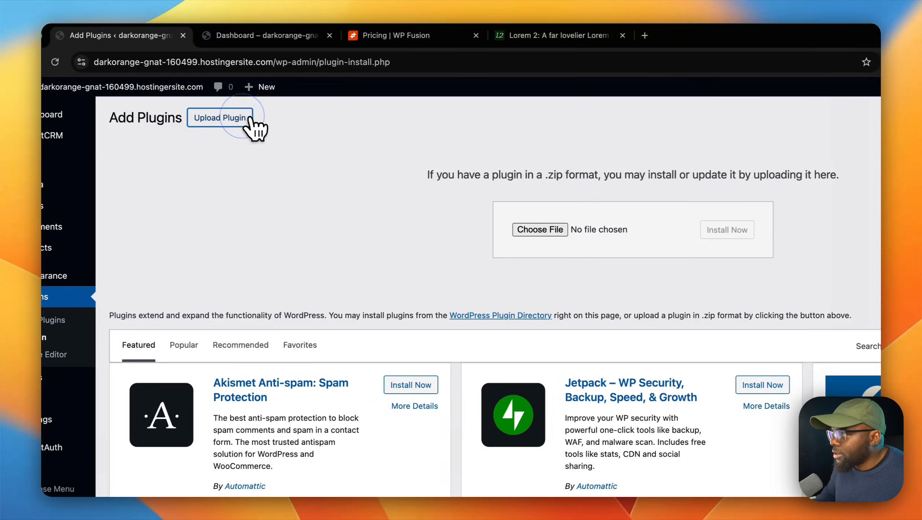
# Step: Upload wp-fusion-3.47.3.zip from the Downloads folder, then install and activate the plugin
pyautogui.click(528, 230)
pyautogui.click(288, 229)
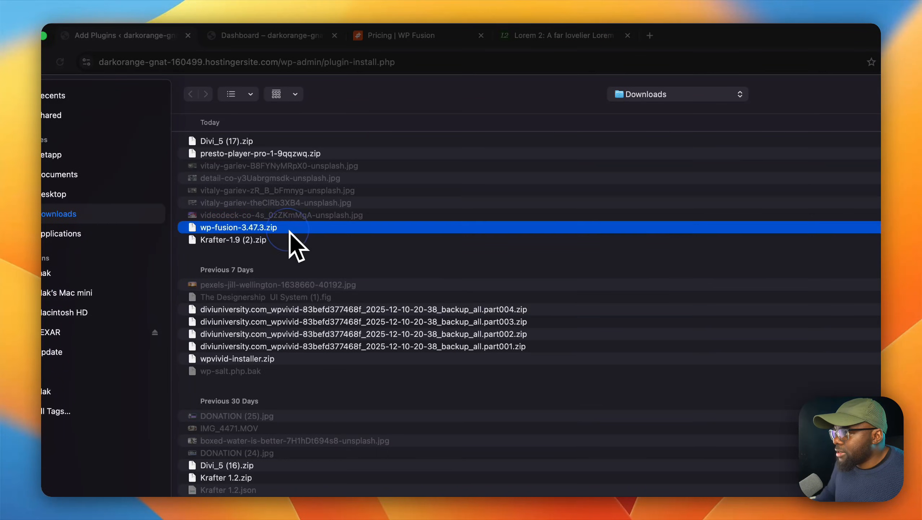
pyautogui.doubleClick(288, 229)
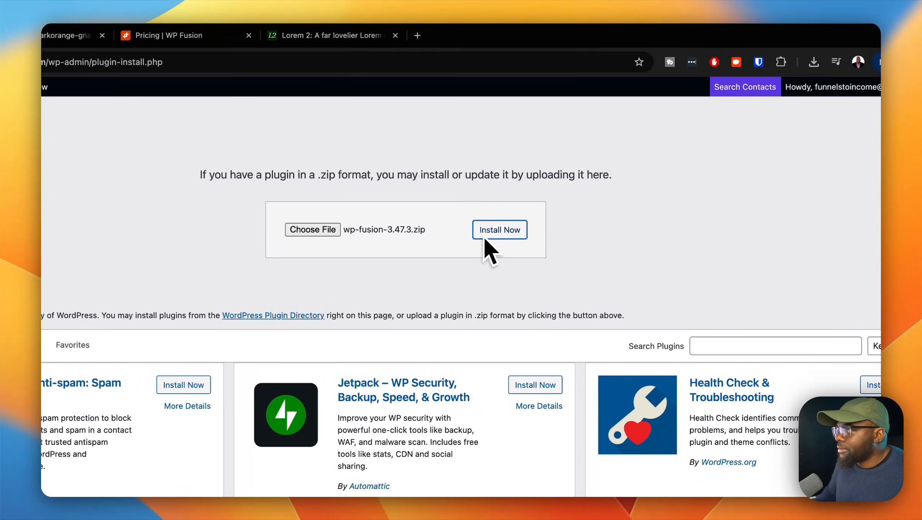
pyautogui.click(488, 236)
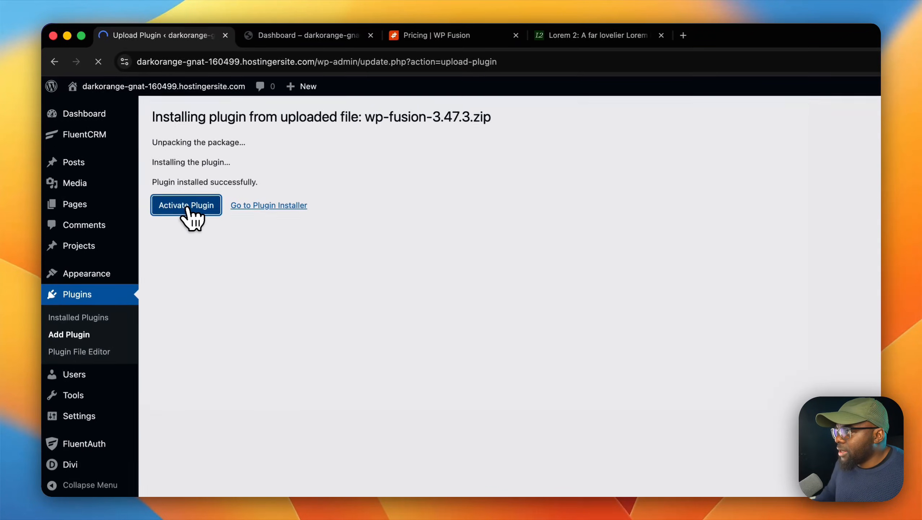
pyautogui.click(179, 200)
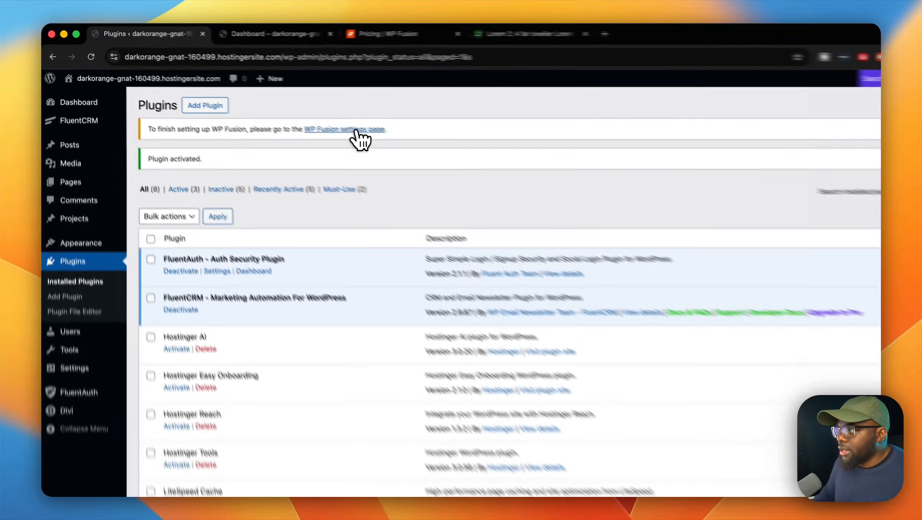
# Step: Connect WP Fusion to FluentCRM (This Site) in its setup settings and save the changes
pyautogui.click(299, 112)
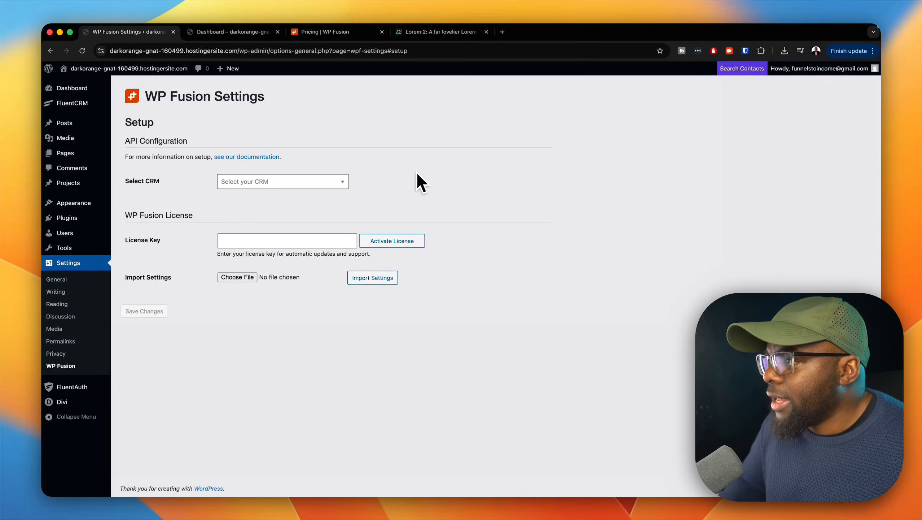
pyautogui.click(338, 183)
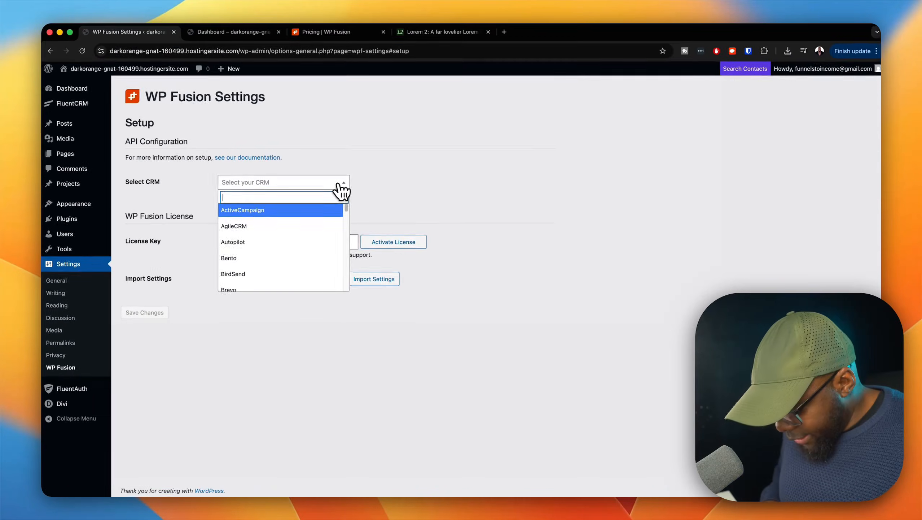
pyautogui.write('fluen')
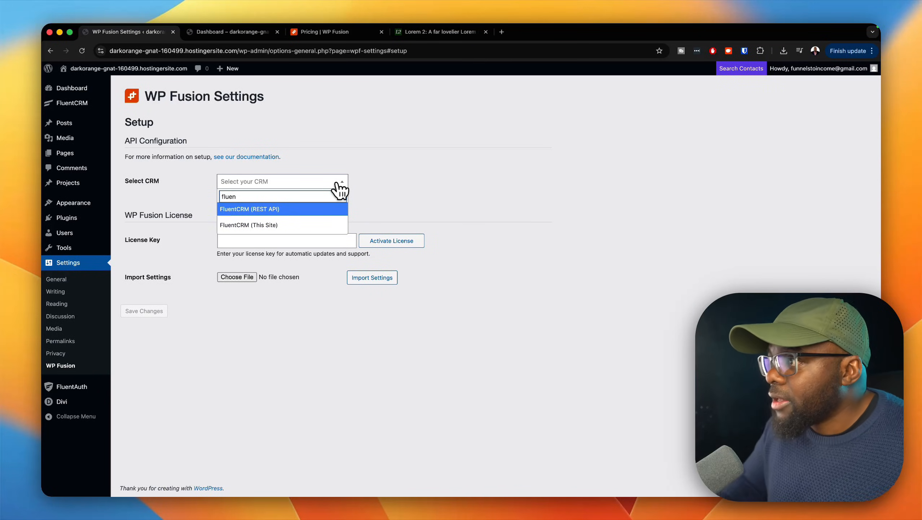
pyautogui.click(289, 226)
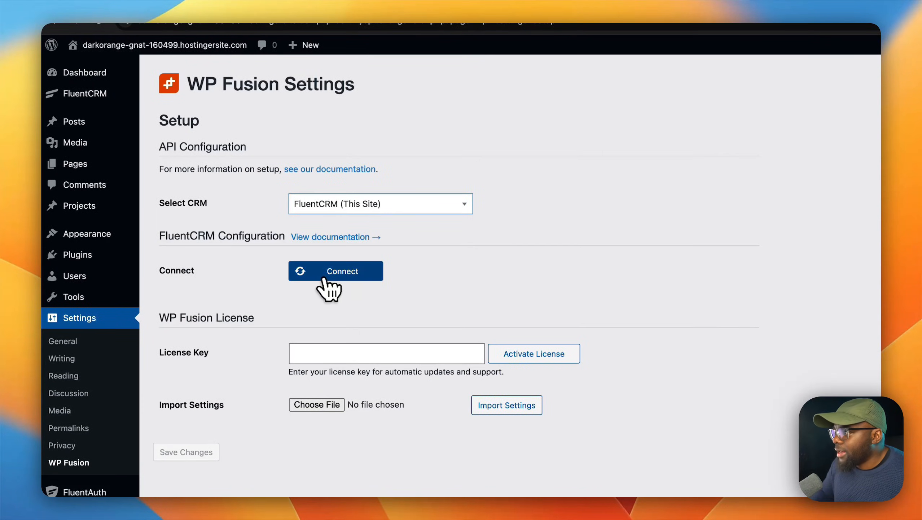
pyautogui.click(326, 276)
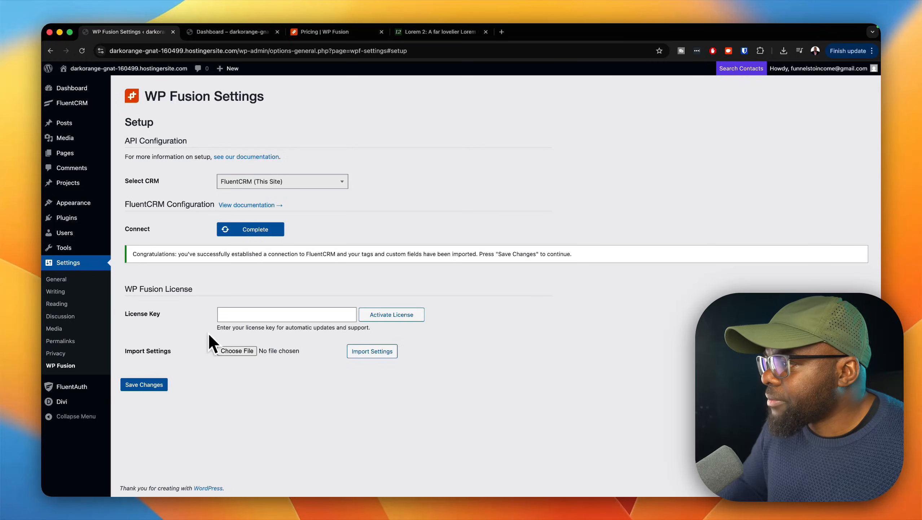
pyautogui.click(153, 378)
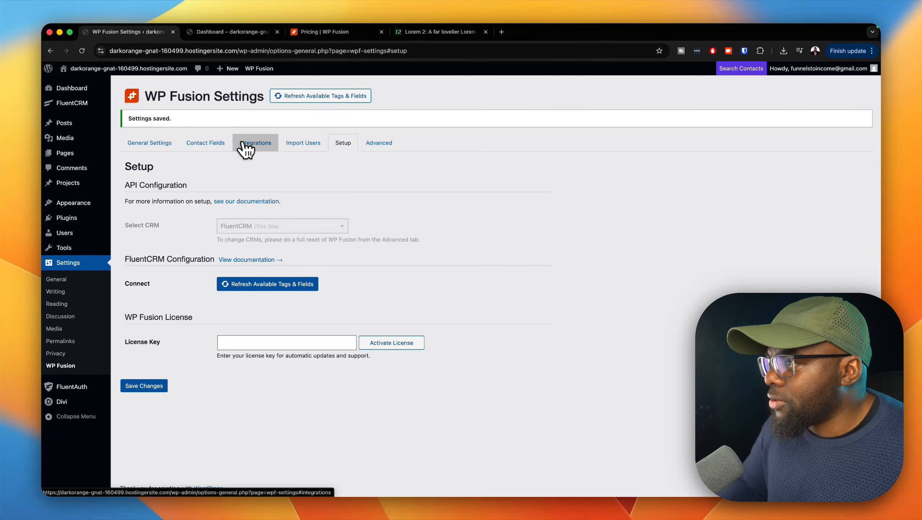
# Step: In WP Fusion's general settings, assign the member tag to anyone who registers an account in WordPress
pyautogui.click(164, 143)
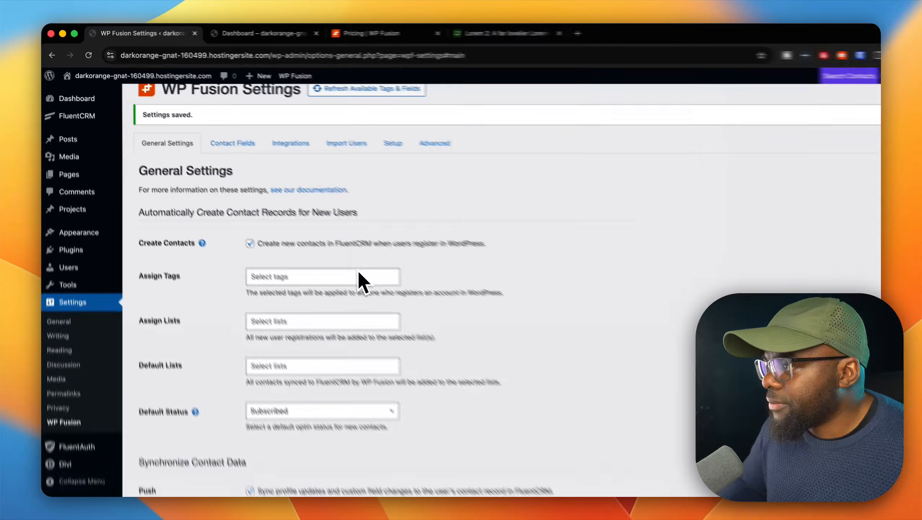
pyautogui.scroll(-2, 326, 247)
pyautogui.click(304, 197)
pyautogui.click(433, 196)
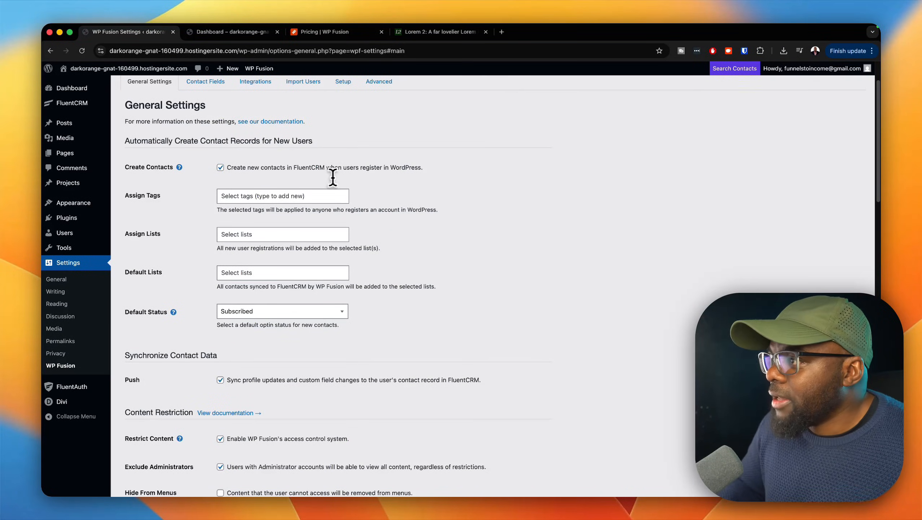
pyautogui.click(252, 196)
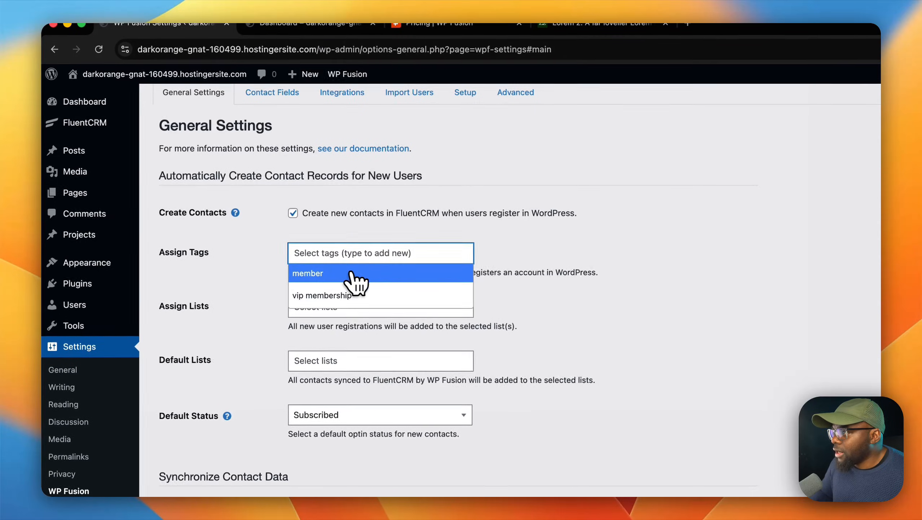
pyautogui.click(351, 273)
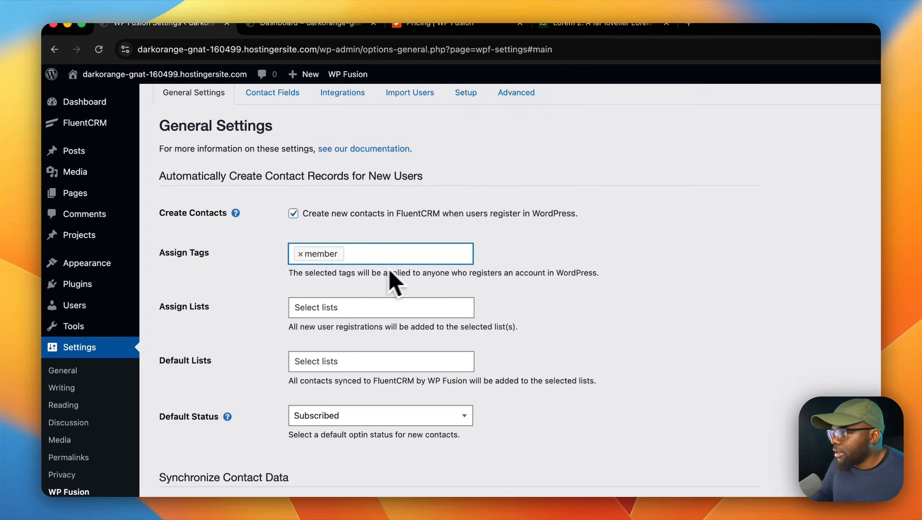
pyautogui.click(573, 255)
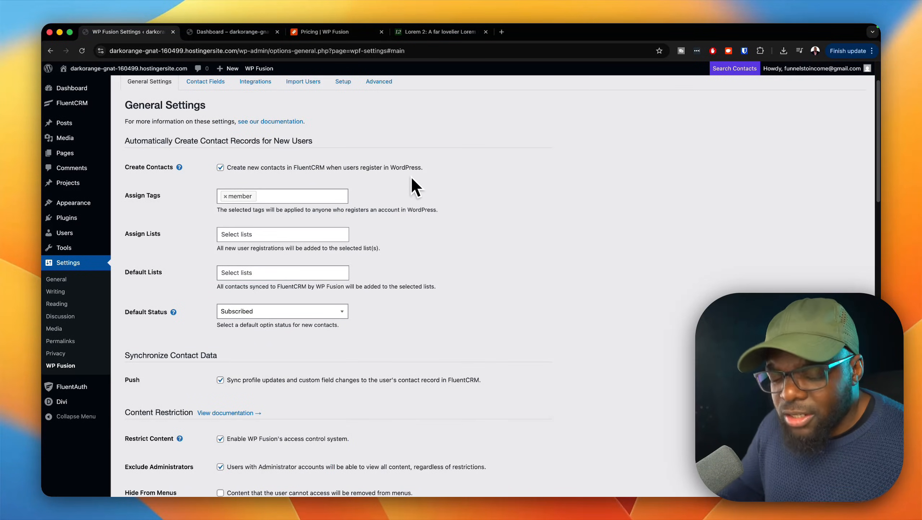
# Step: Examine WP Fusion's content restriction, login return, redirect, restricted message and site lockout settings
pyautogui.scroll(-2, 405, 180)
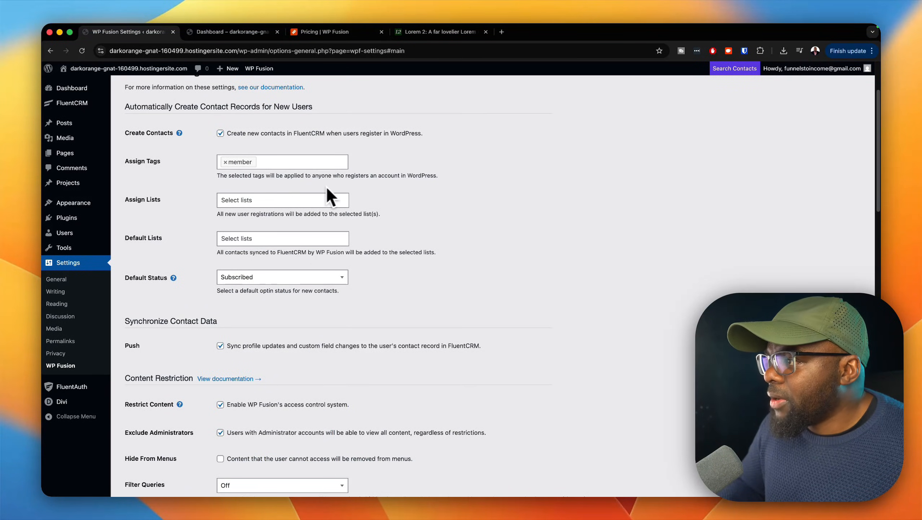
pyautogui.scroll(-15, 472, 288)
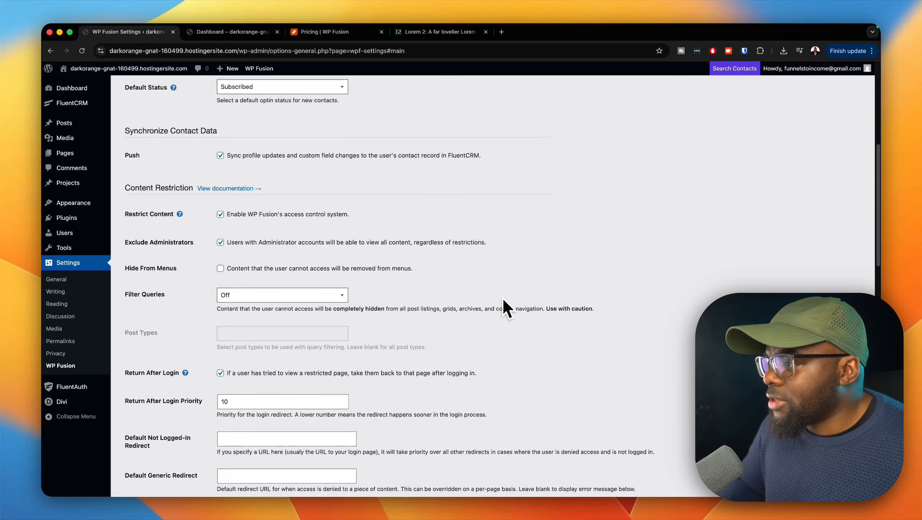
pyautogui.scroll(-4, 507, 299)
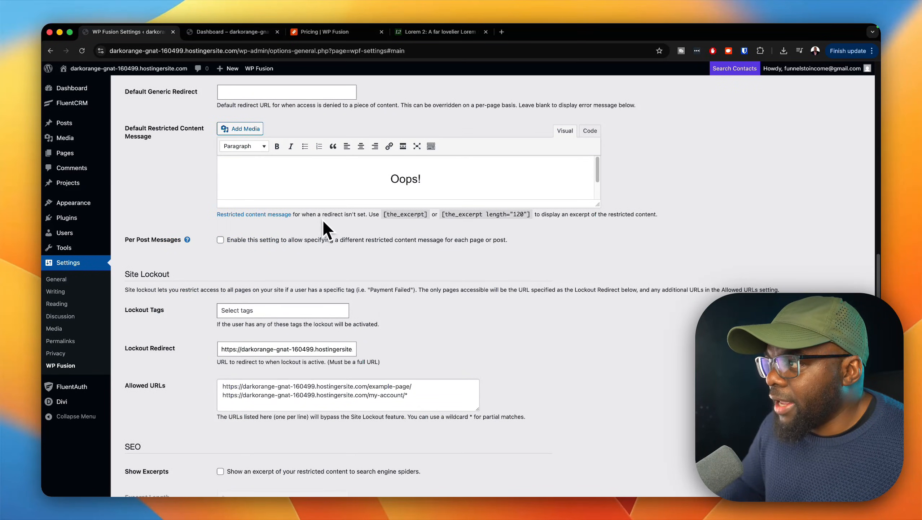
pyautogui.scroll(2, 316, 222)
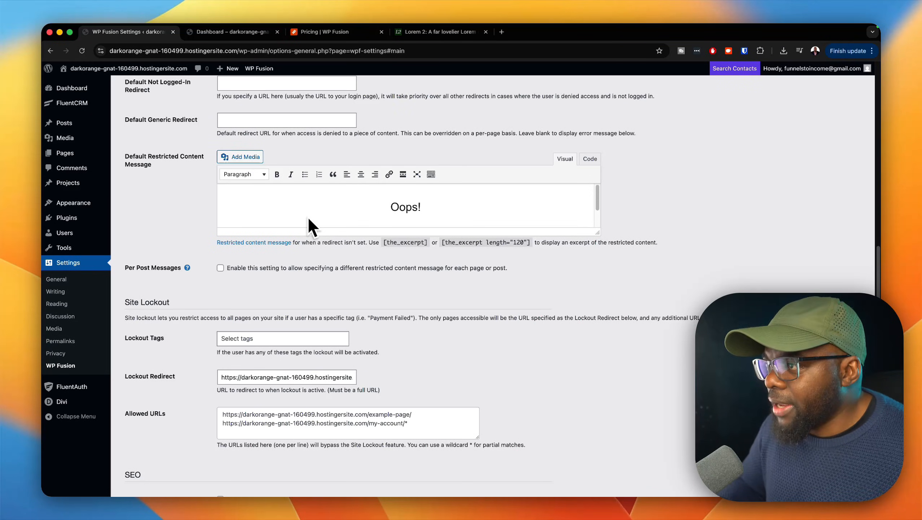
pyautogui.scroll(2, 343, 244)
pyautogui.scroll(4, 348, 249)
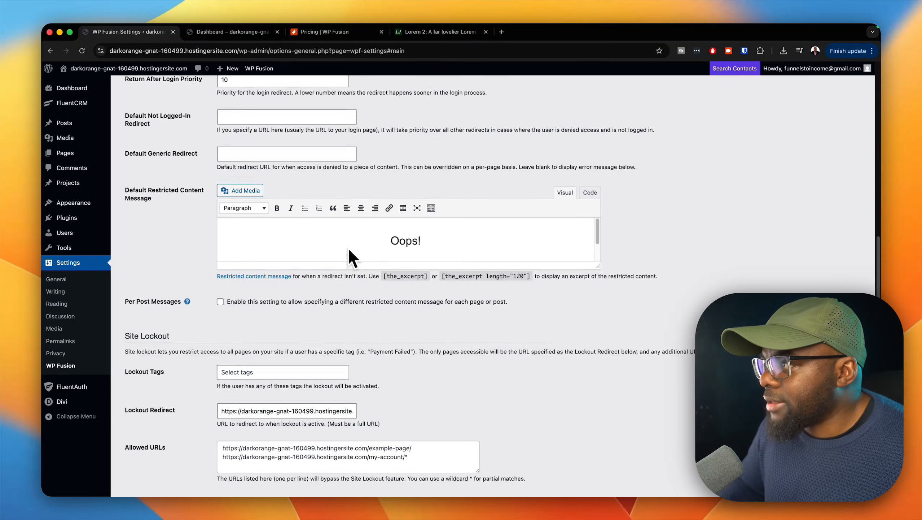
pyautogui.scroll(2, 348, 247)
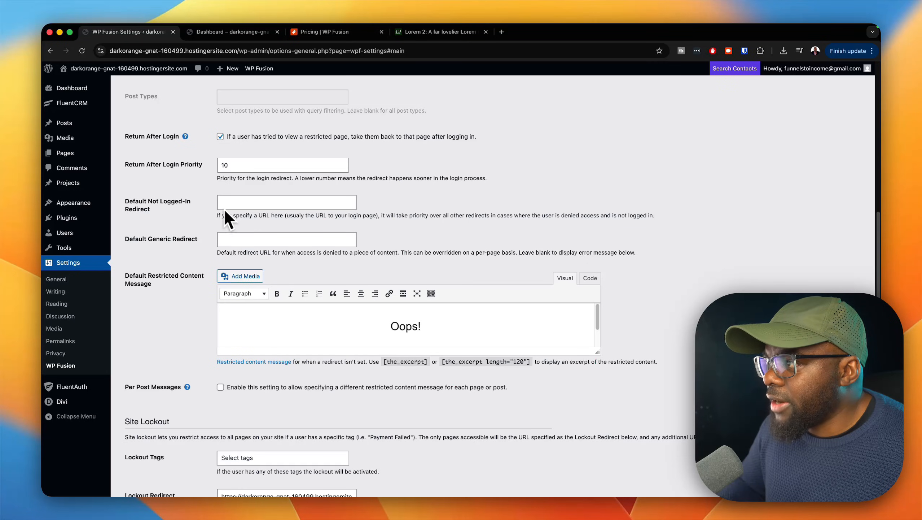
pyautogui.scroll(-2, 200, 239)
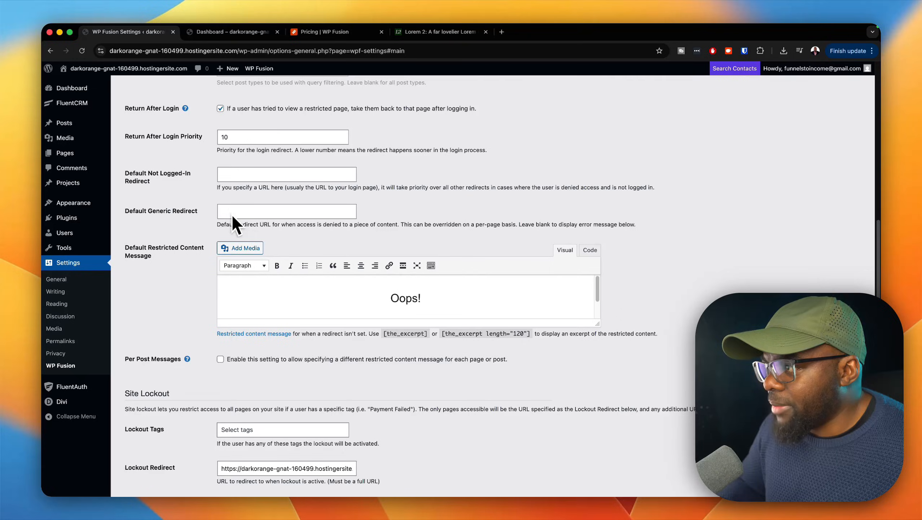
# Step: Load the site's /error page in the tab showing the Dashboard page and copy its full URL
pyautogui.click(233, 32)
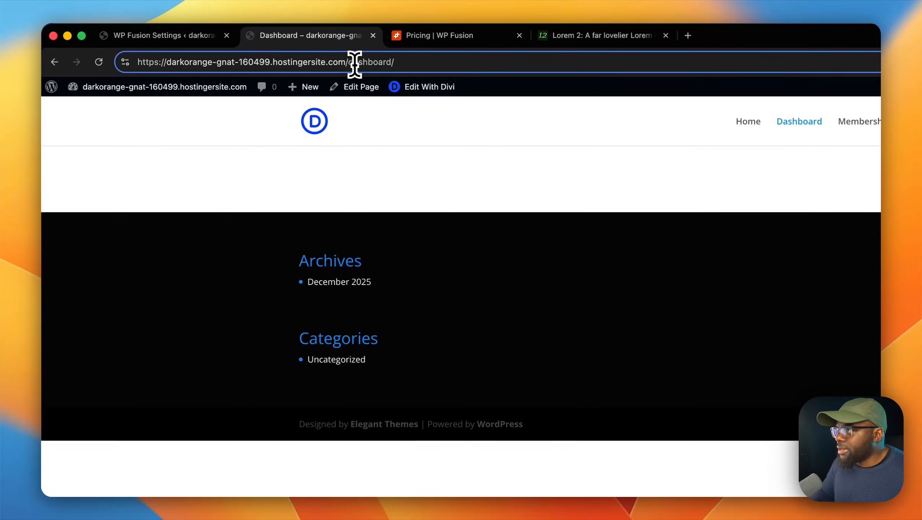
pyautogui.moveTo(355, 64); pyautogui.dragTo(436, 66)
pyautogui.write('e')
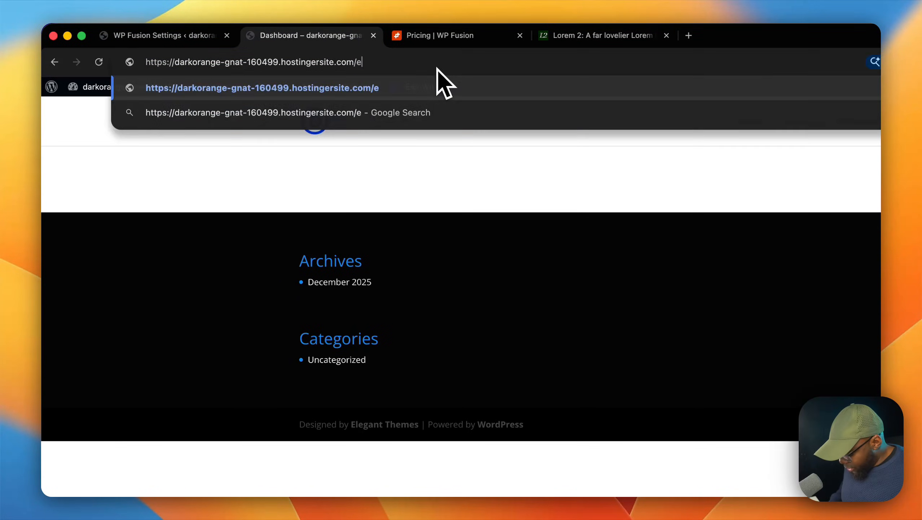
pyautogui.write('rror')
pyautogui.press('Return')
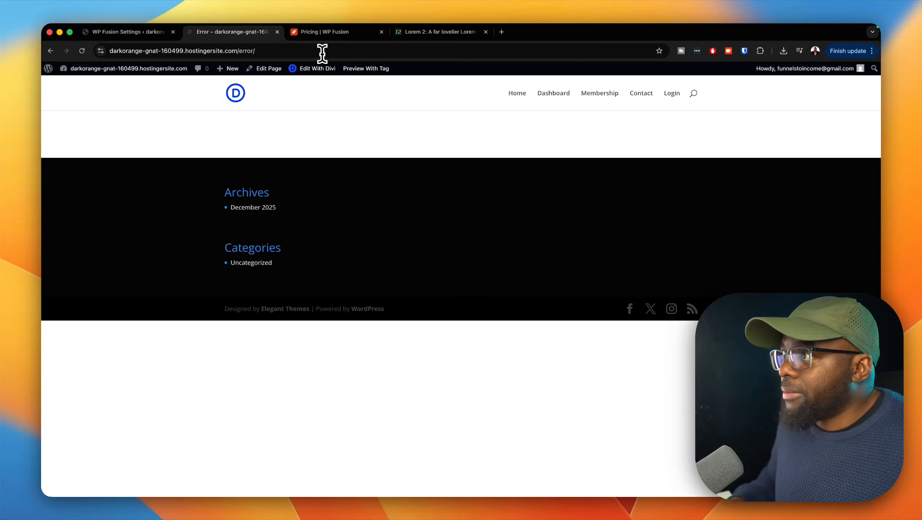
pyautogui.click(322, 54)
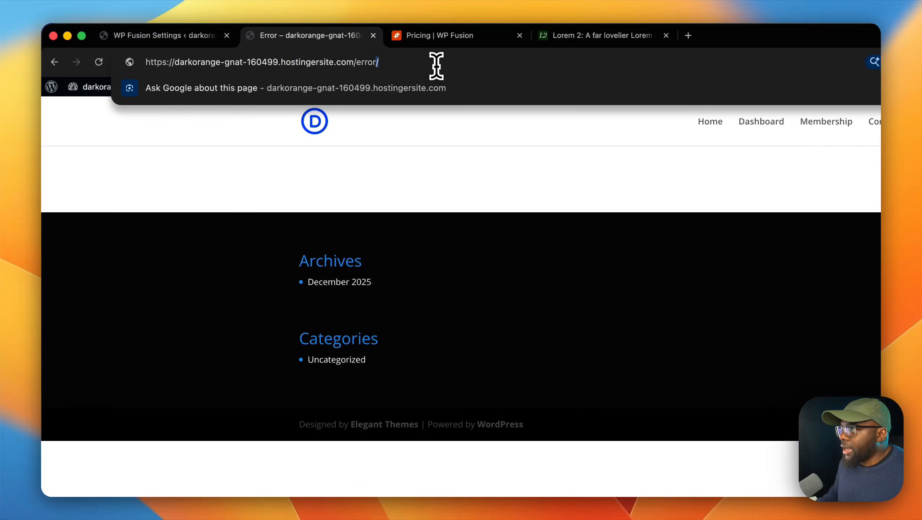
pyautogui.tripleClick(438, 63)
pyautogui.press('super+c')
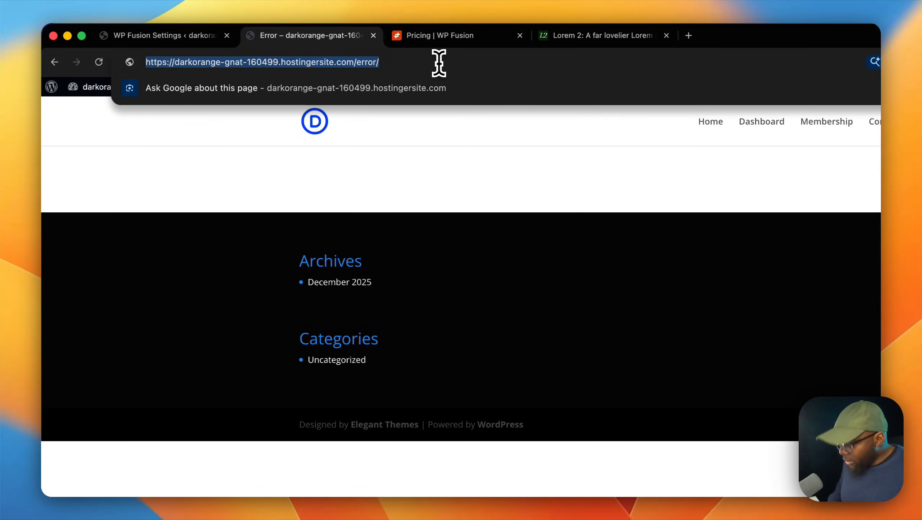
# Step: Set WP Fusion's Default Generic Redirect to the copied /error/ page URL and save the settings
pyautogui.click(202, 37)
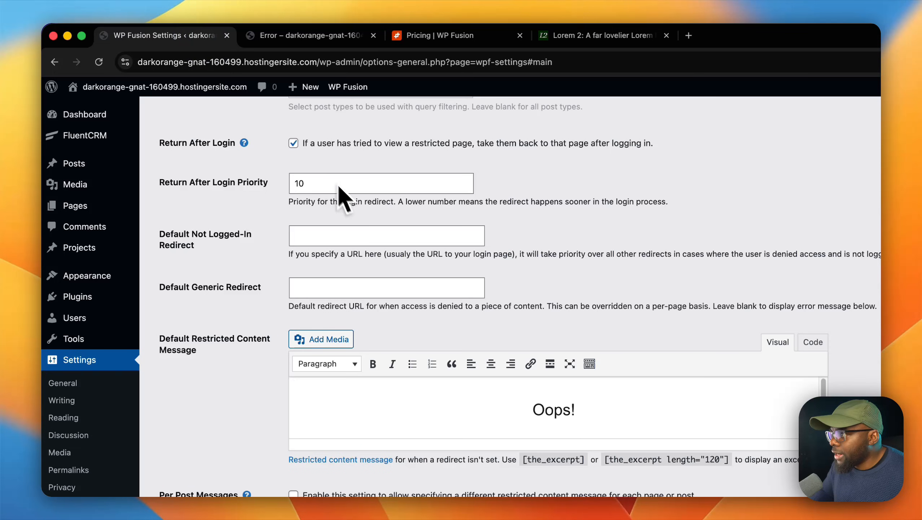
pyautogui.click(315, 287)
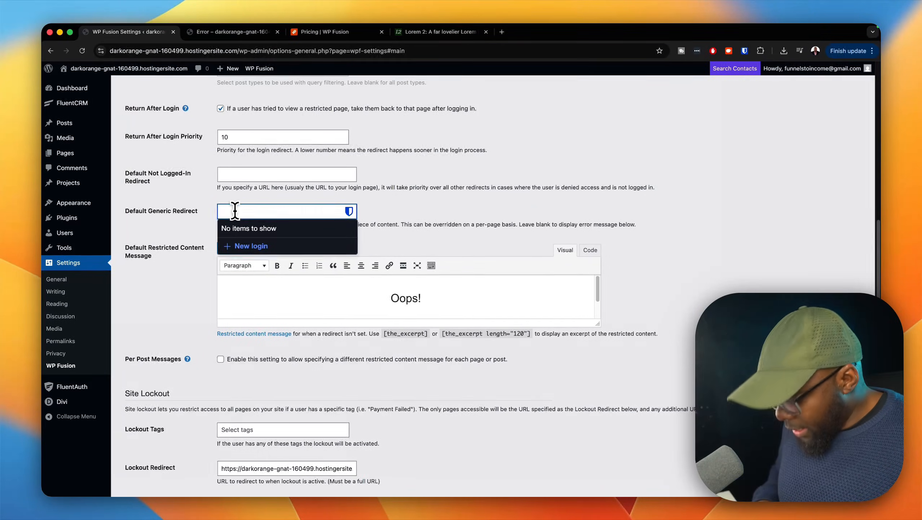
pyautogui.press('super+v')
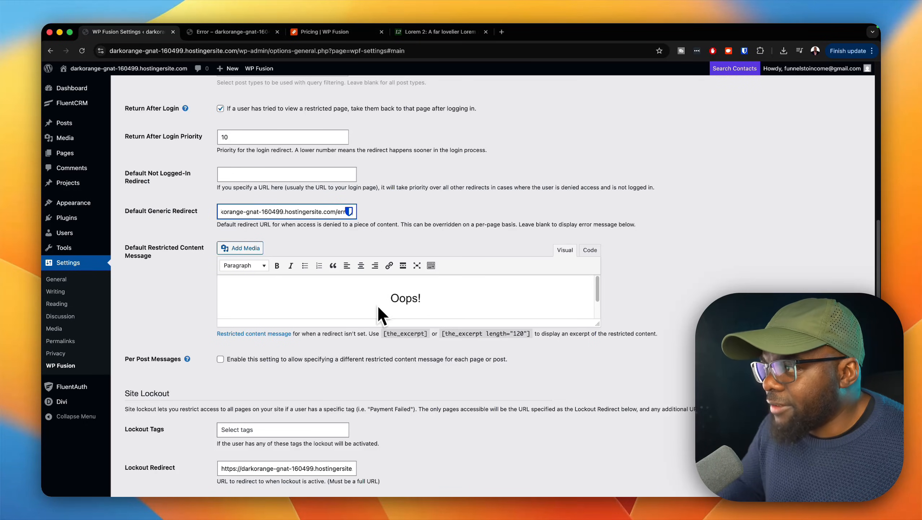
pyautogui.scroll(-5, 398, 315)
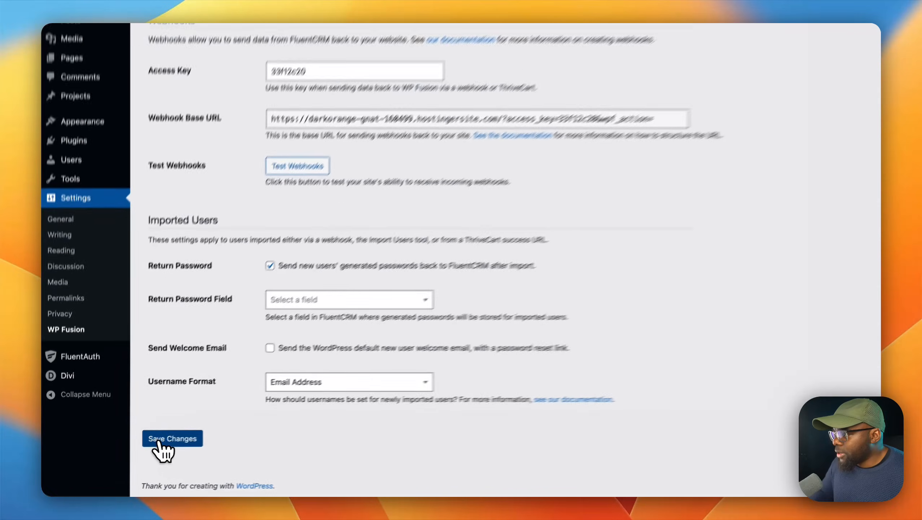
pyautogui.click(169, 437)
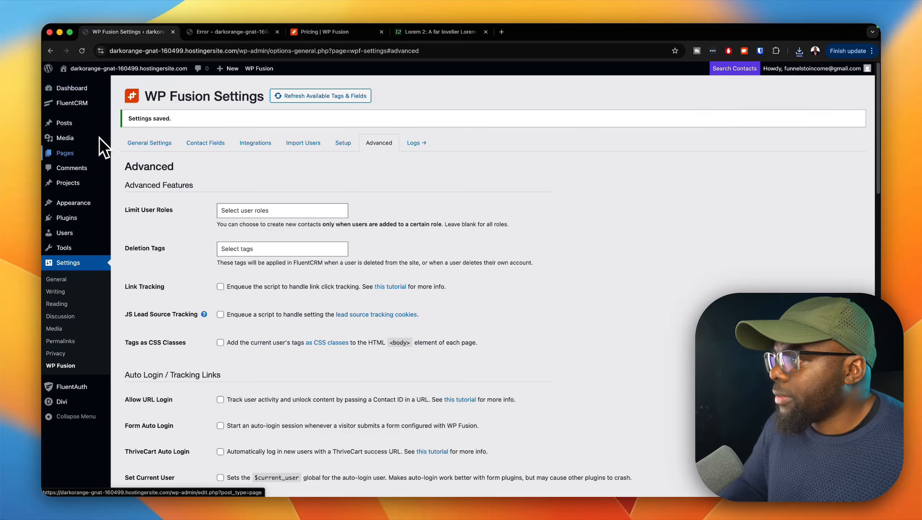
pyautogui.moveTo(97, 158)
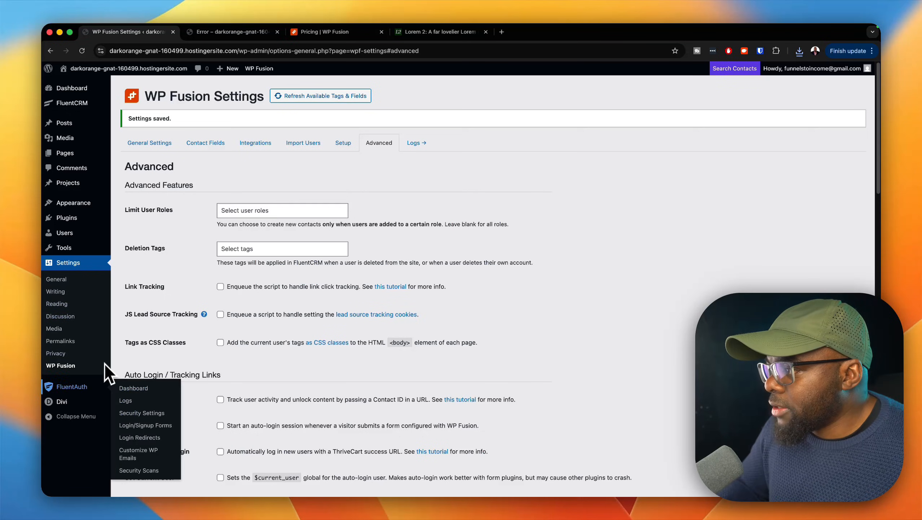
pyautogui.moveTo(90, 393)
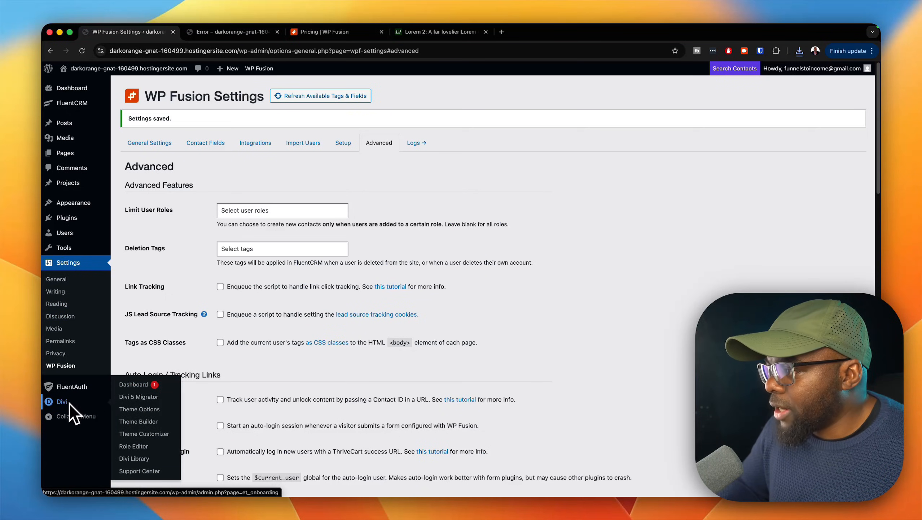
# Step: Open the Divi Library and bring up the import options for layouts
pyautogui.click(134, 459)
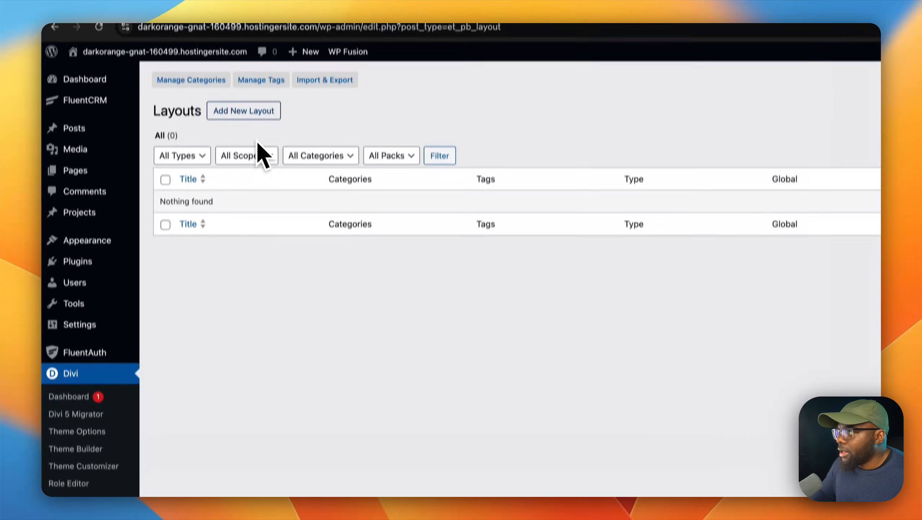
pyautogui.click(345, 78)
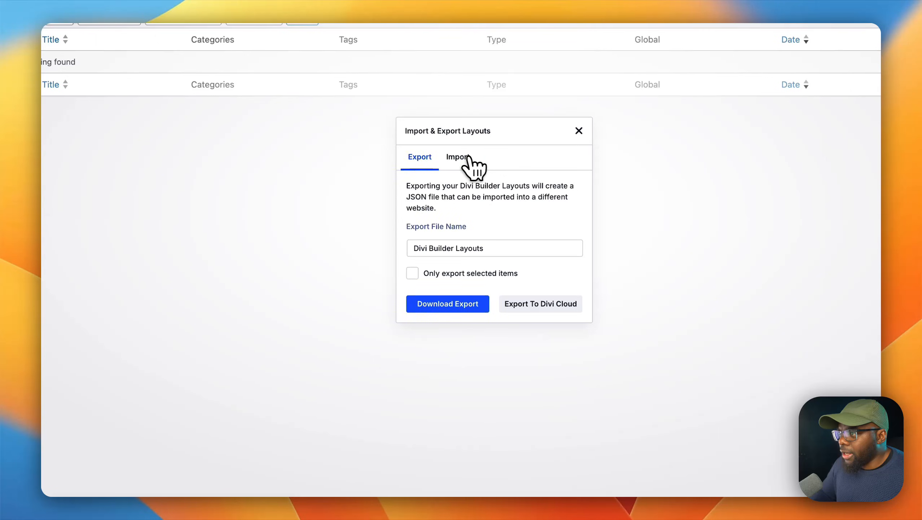
pyautogui.click(592, 333)
# Step: Switch to Finder and unpack Krafter-1.9 (2).zip in the Downloads folder
pyautogui.moveTo(441, 477)
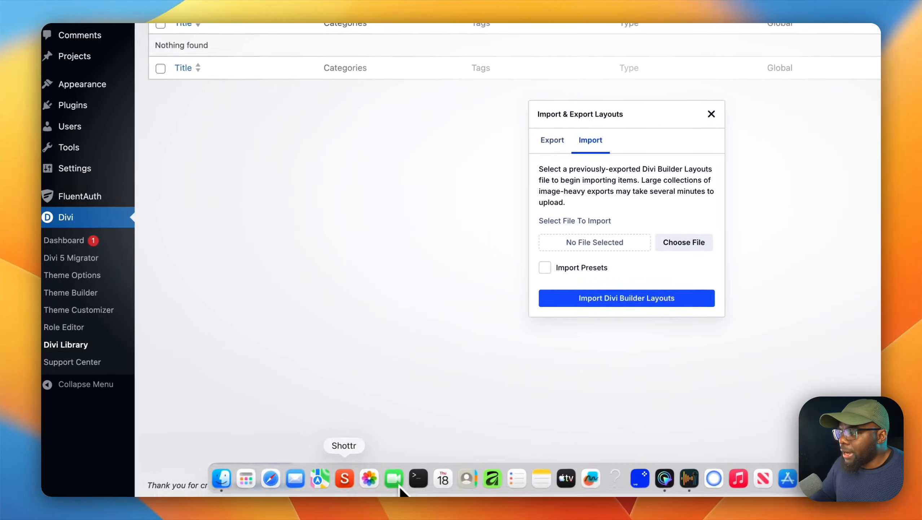
pyautogui.click(275, 410)
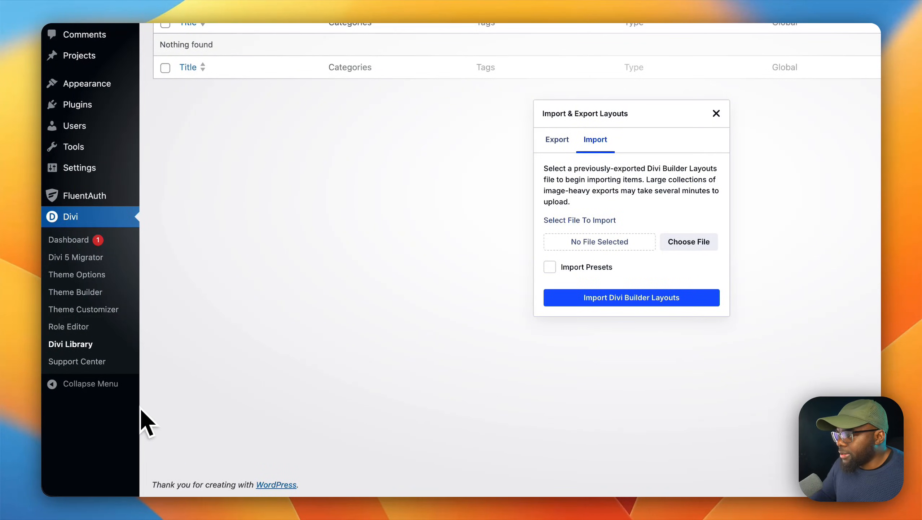
pyautogui.moveTo(325, 491)
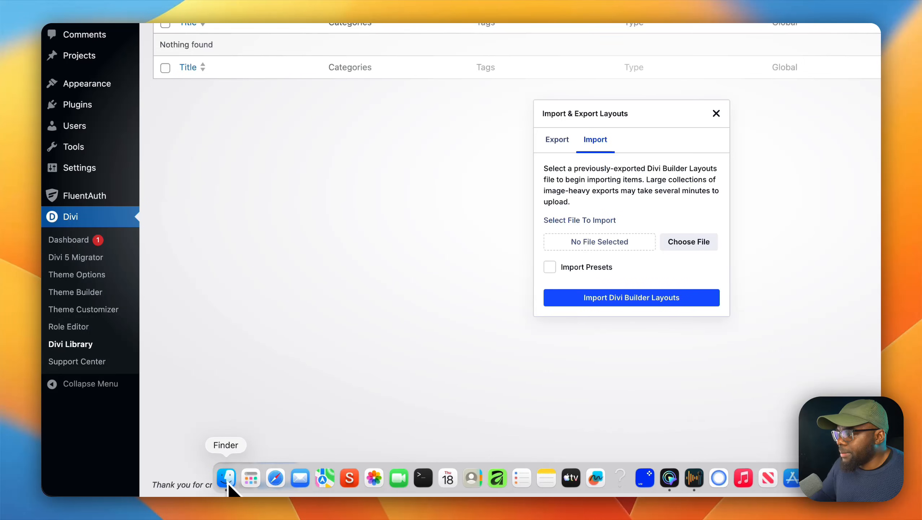
pyautogui.click(228, 480)
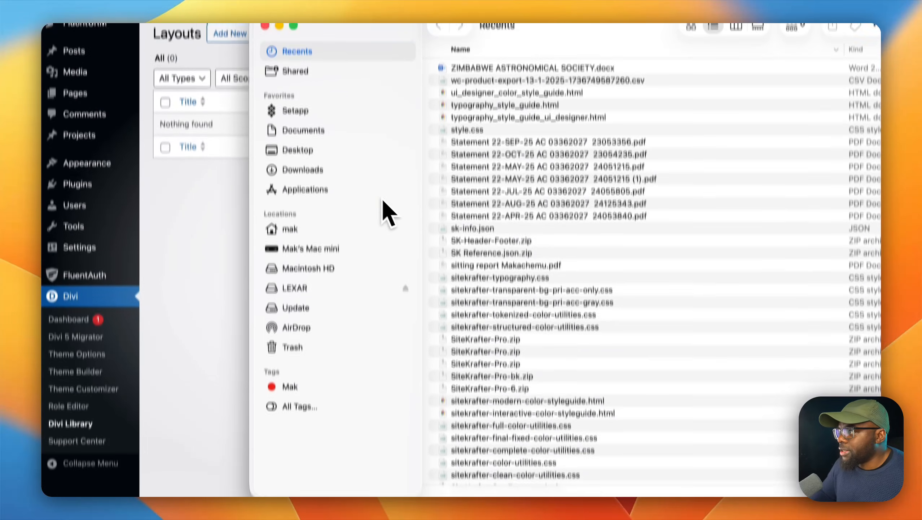
pyautogui.click(327, 173)
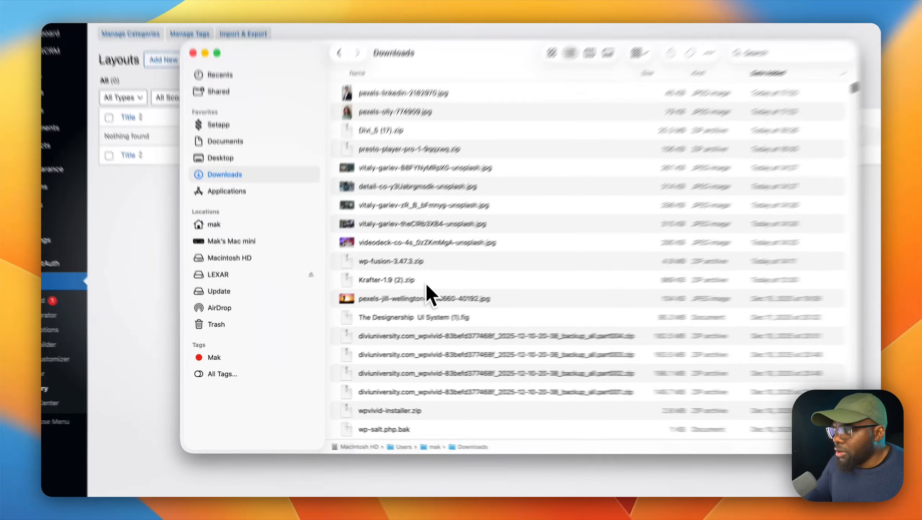
pyautogui.doubleClick(398, 298)
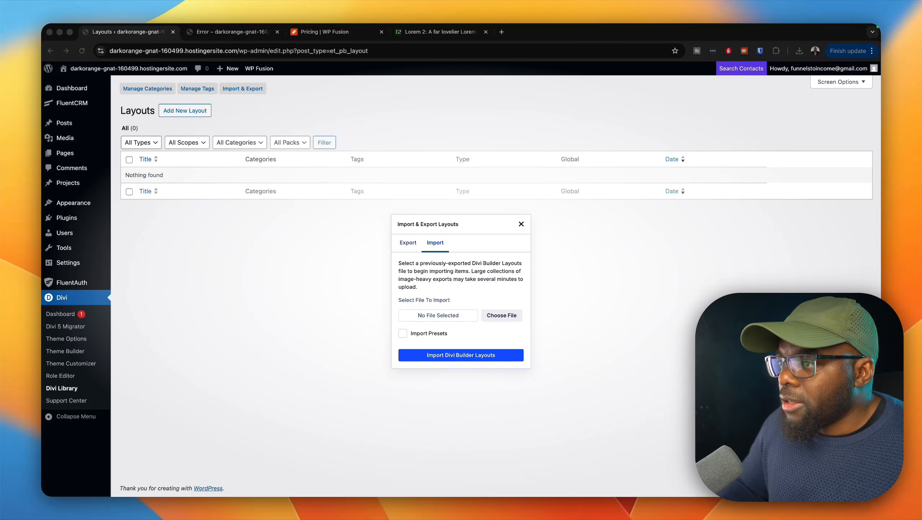
# Step: Import Krafter 1.9.json from Downloads into the Divi Library with its presets included
pyautogui.click(511, 317)
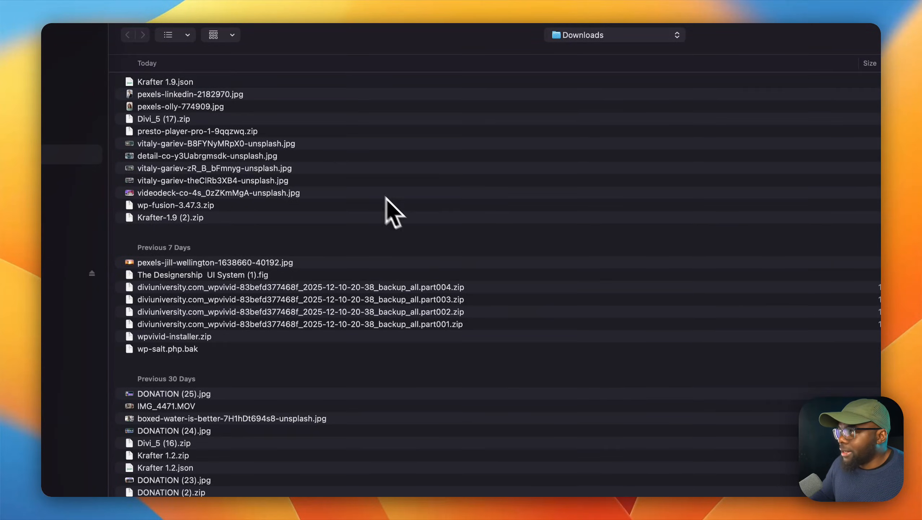
pyautogui.click(347, 137)
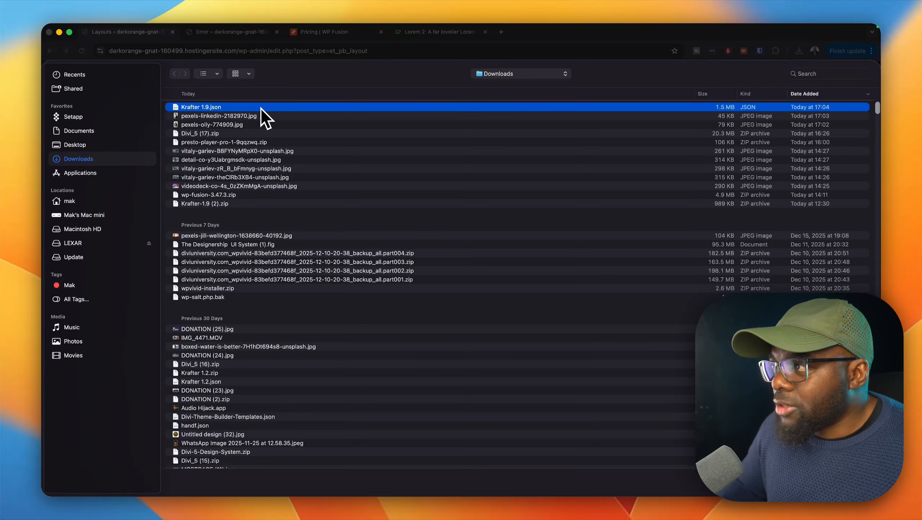
pyautogui.doubleClick(261, 108)
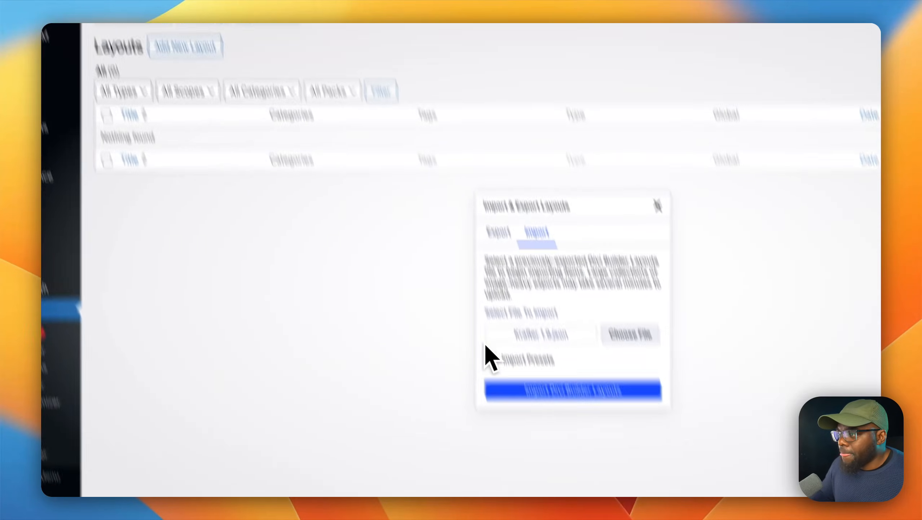
pyautogui.click(550, 459)
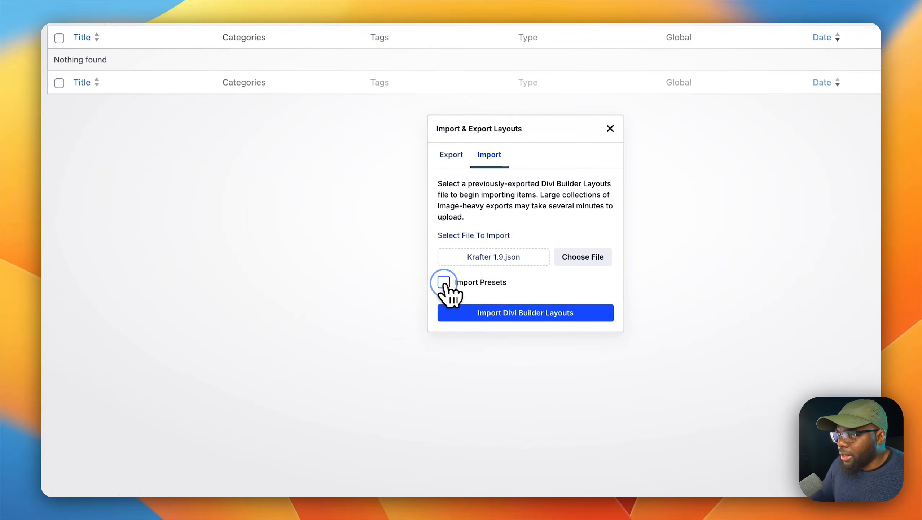
pyautogui.click(517, 313)
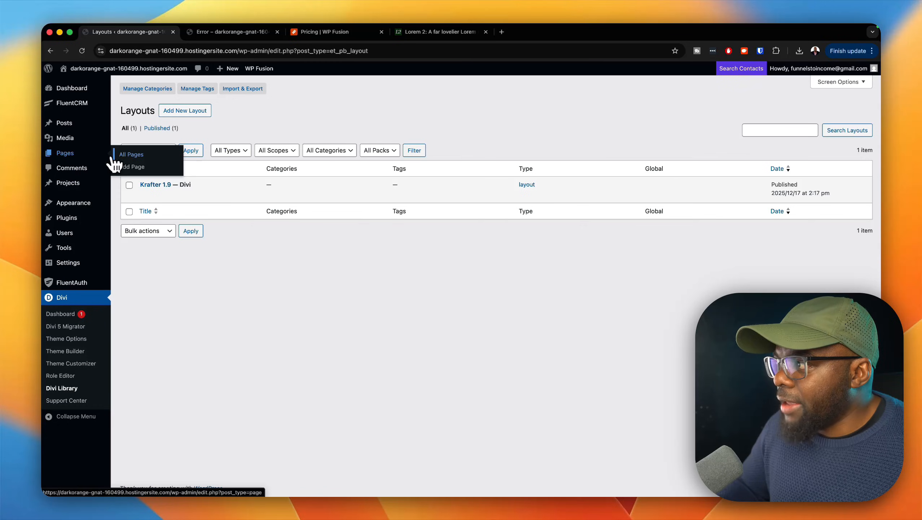
# Step: Create a new WordPress page titled Krafter and open it in the Divi Builder
pyautogui.click(140, 168)
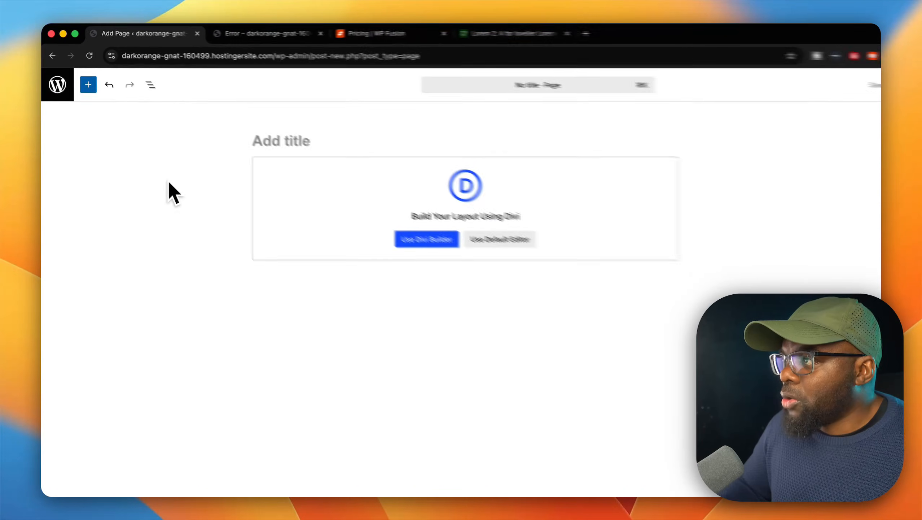
pyautogui.write('Krafter')
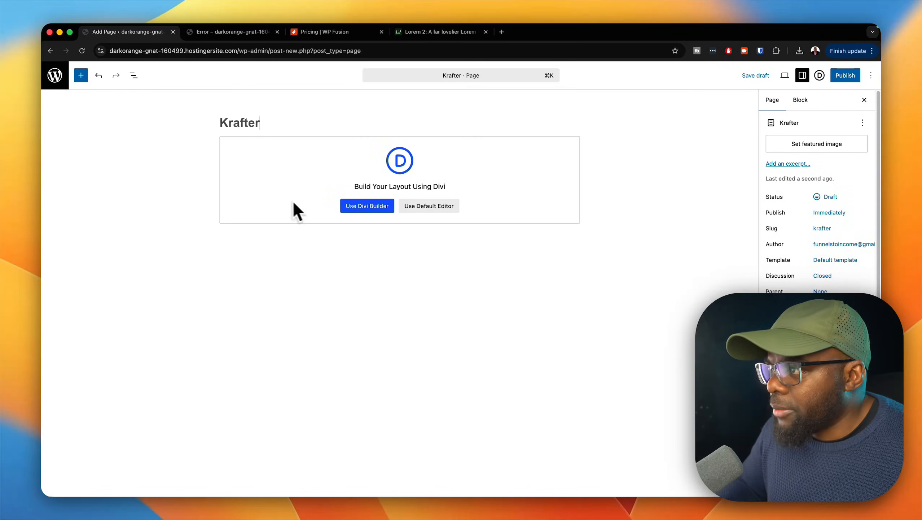
pyautogui.click(360, 207)
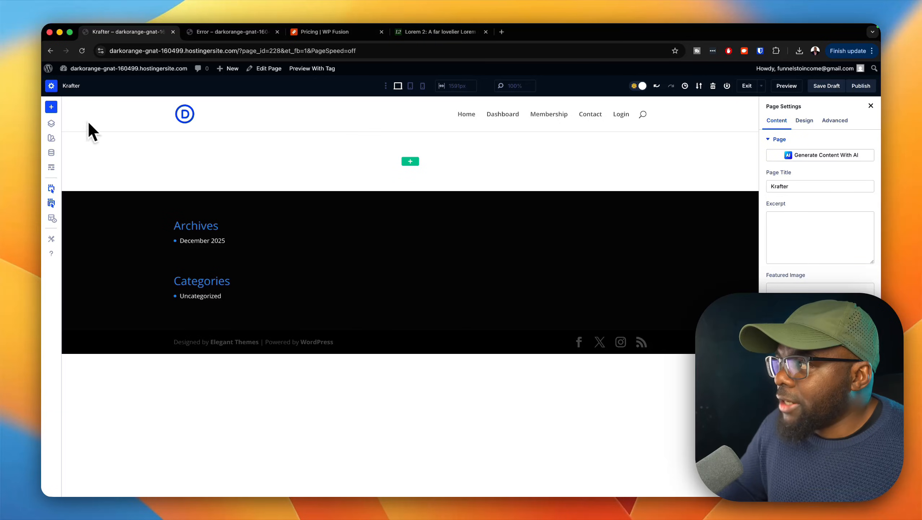
# Step: Load the saved Krafter 1.9 layout from the library into the Krafter page
pyautogui.click(52, 107)
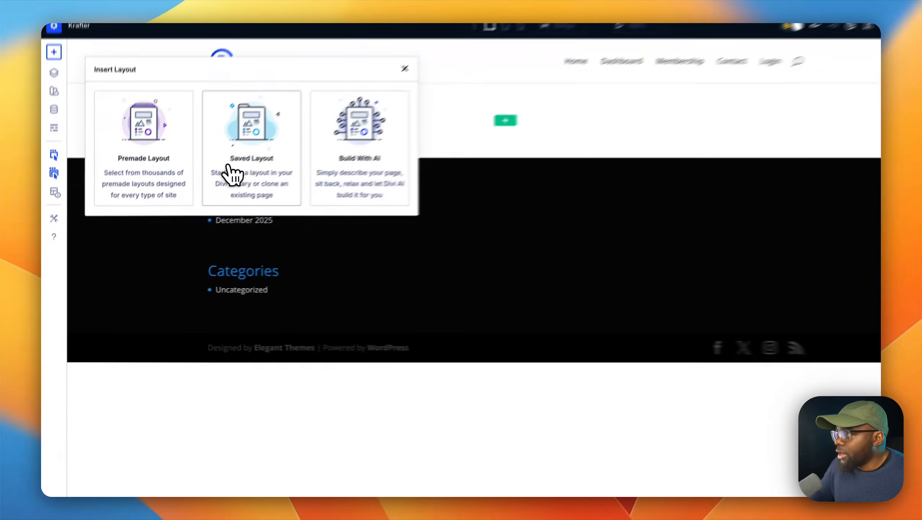
pyautogui.click(198, 204)
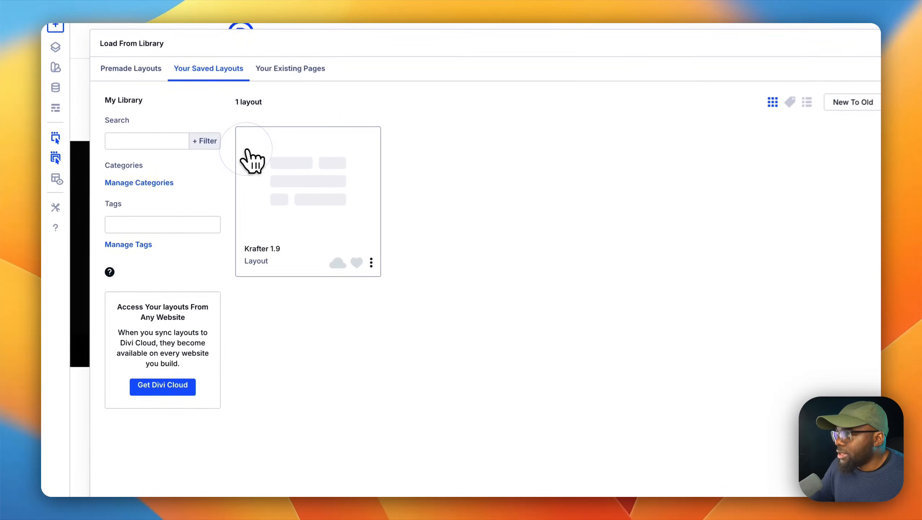
pyautogui.click(333, 207)
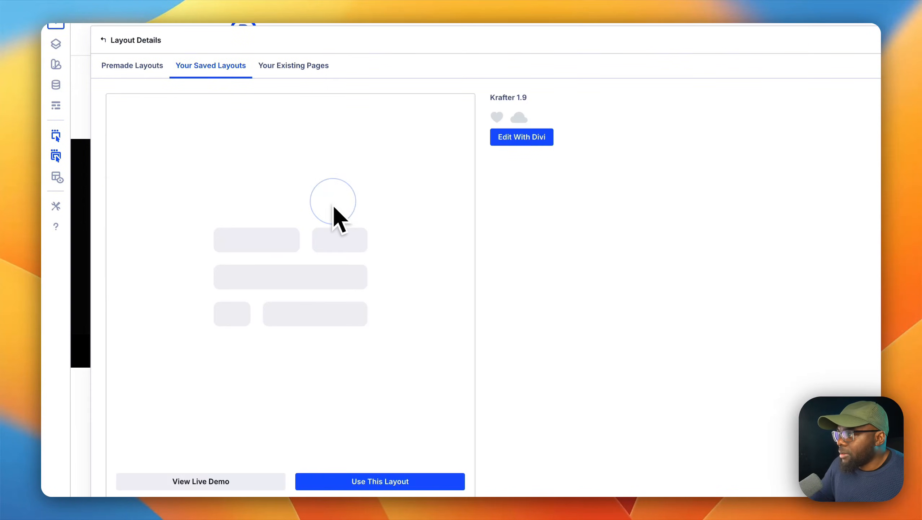
pyautogui.scroll(-3, 374, 386)
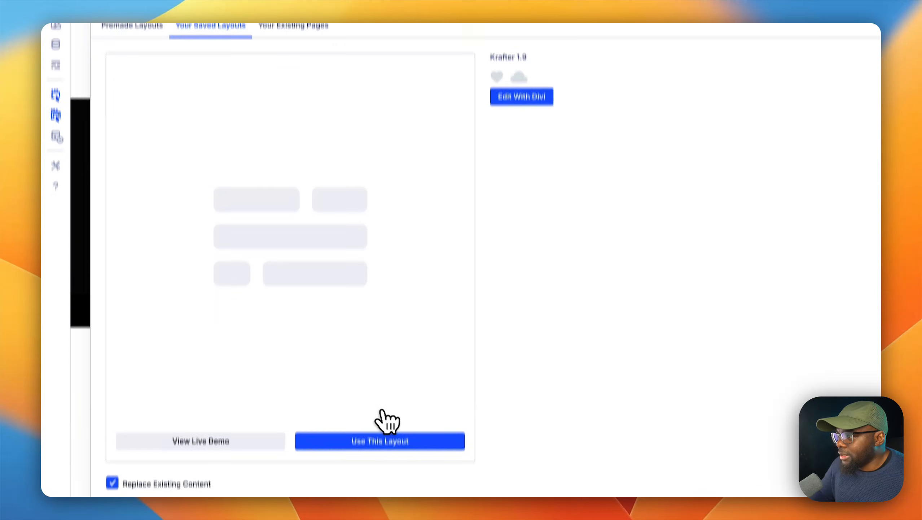
pyautogui.click(386, 414)
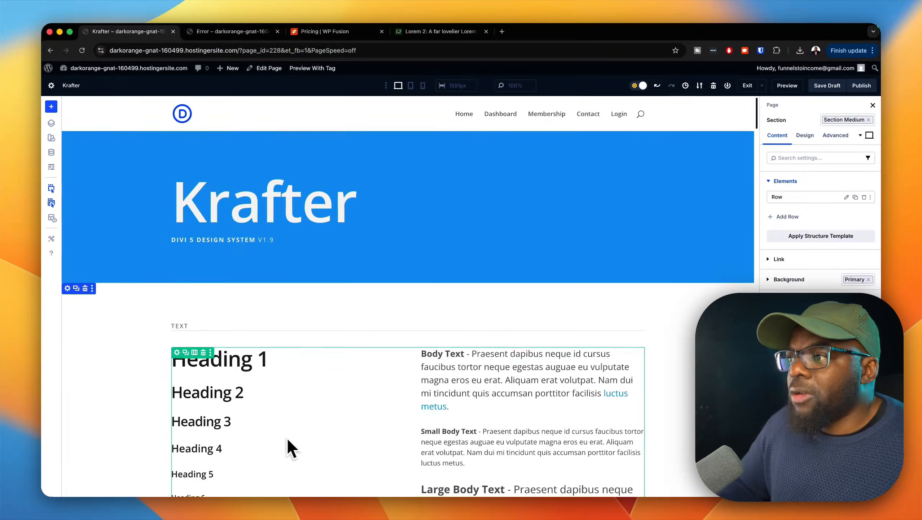
# Step: Examine the Krafter design system's headings, buttons, colour scales, padding, margin, alerts and border radius samples
pyautogui.scroll(-10, 165, 346)
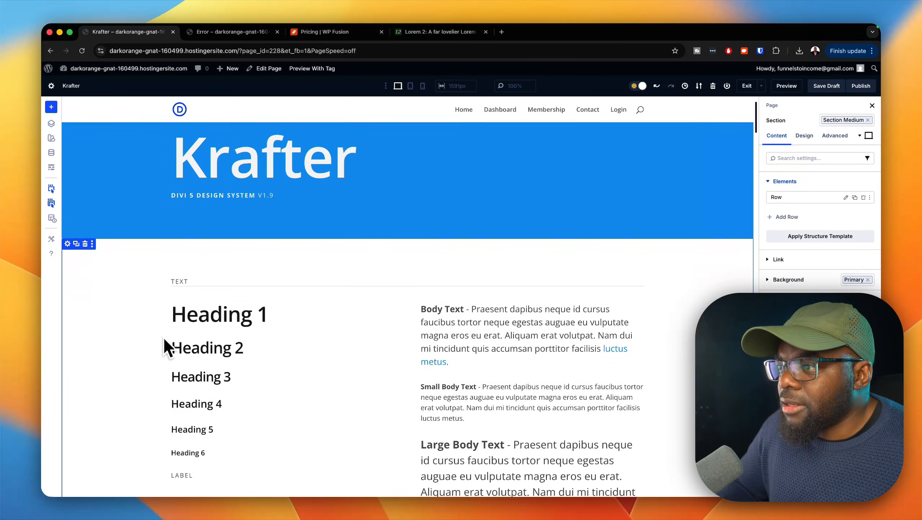
pyautogui.scroll(-3, 165, 345)
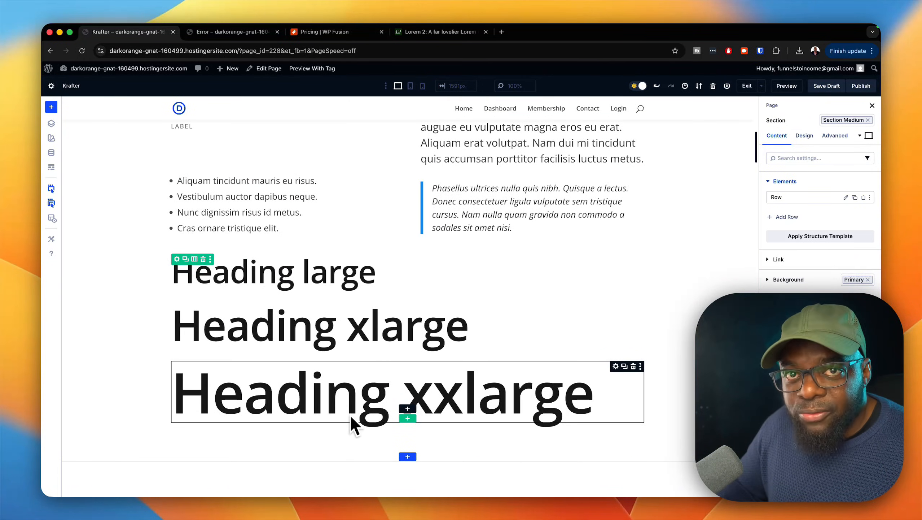
pyautogui.scroll(-4, 351, 414)
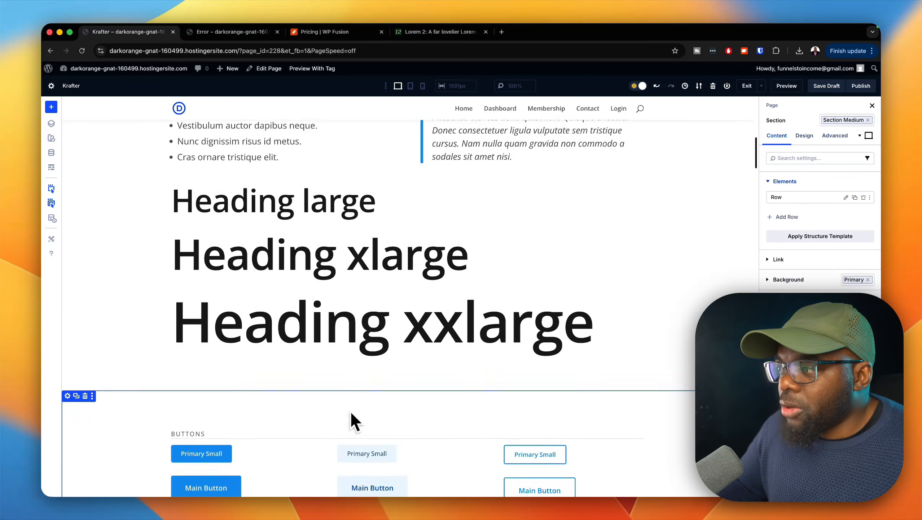
pyautogui.scroll(-6, 352, 413)
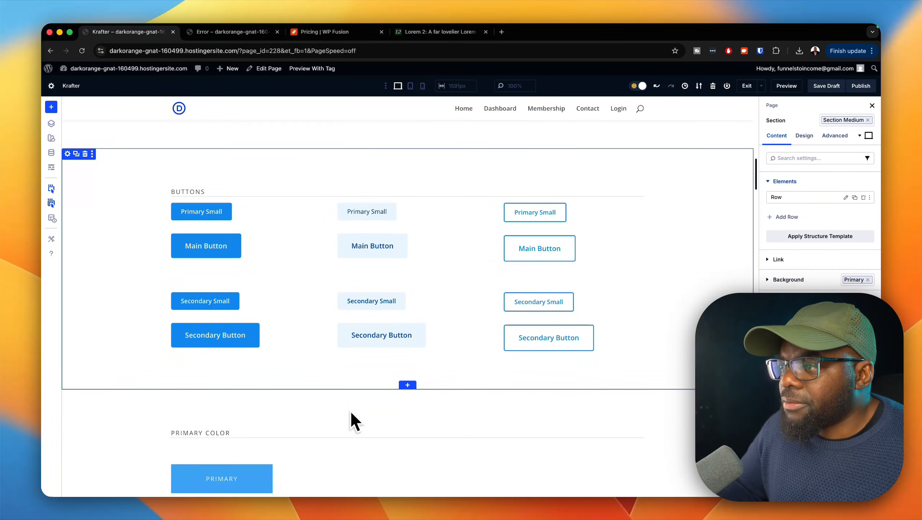
pyautogui.scroll(-5, 351, 413)
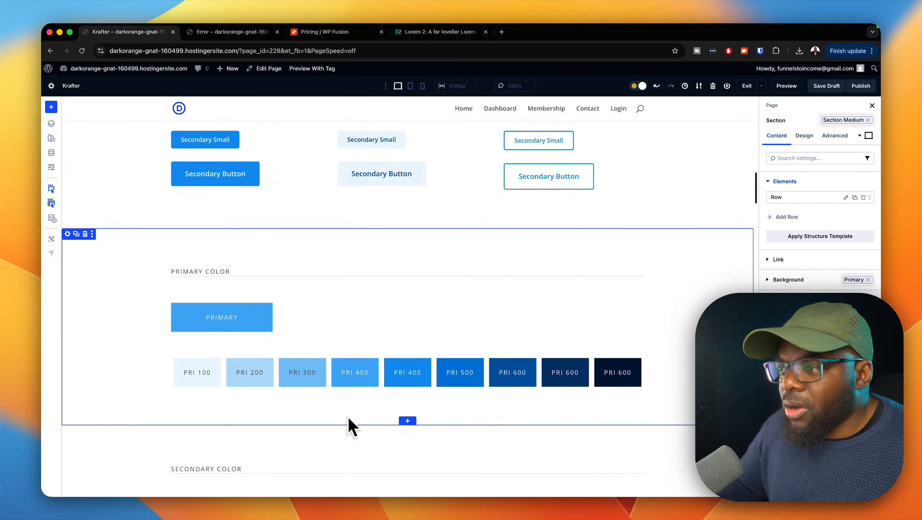
pyautogui.scroll(-7, 334, 419)
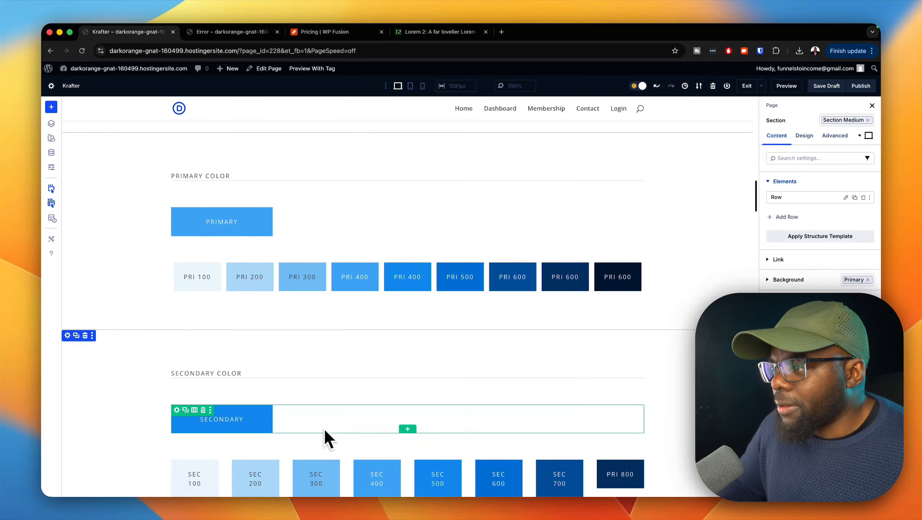
pyautogui.scroll(-14, 325, 429)
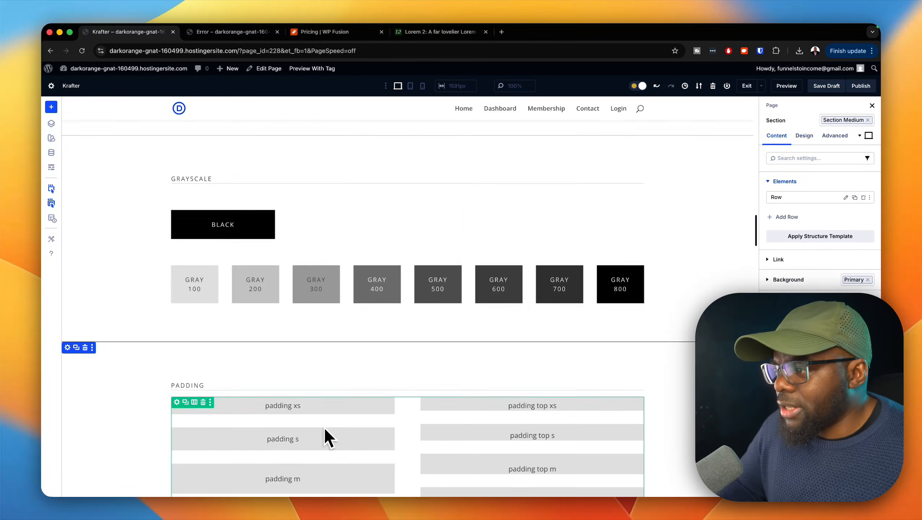
pyautogui.scroll(-11, 324, 428)
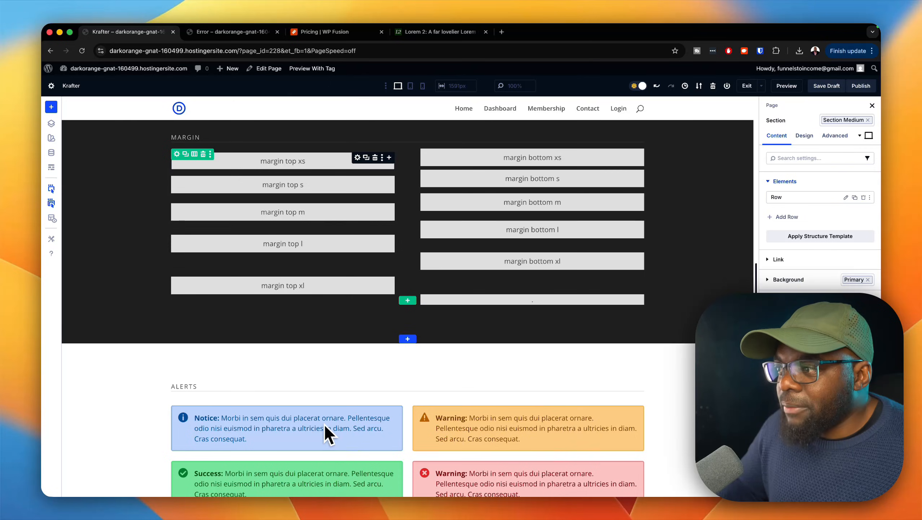
pyautogui.scroll(-4, 324, 423)
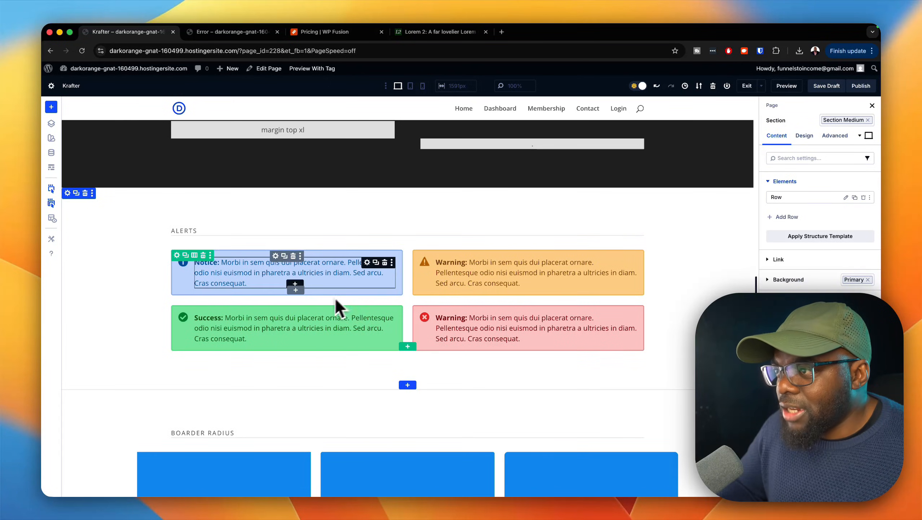
pyautogui.scroll(-1, 334, 405)
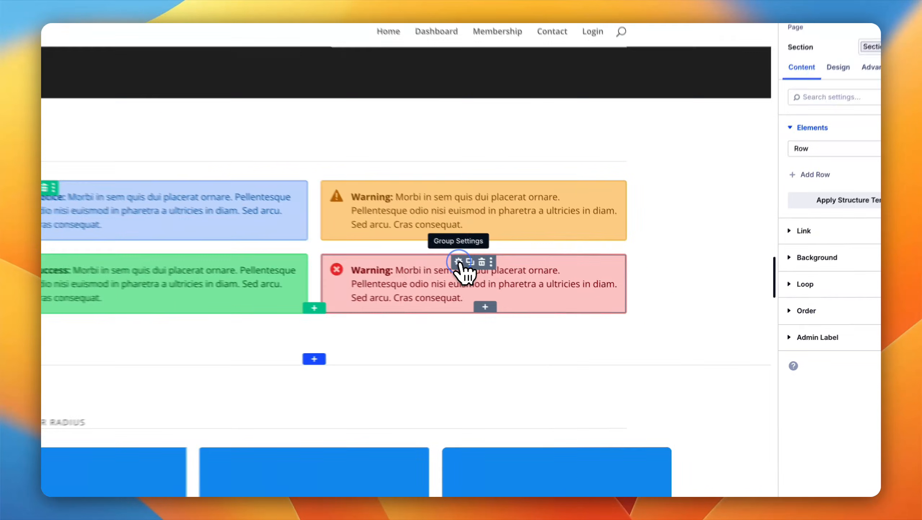
# Step: Start saving the red Warning alert group to the Divi Library, with the module name warning and an enlarged save dialog
pyautogui.click(516, 283)
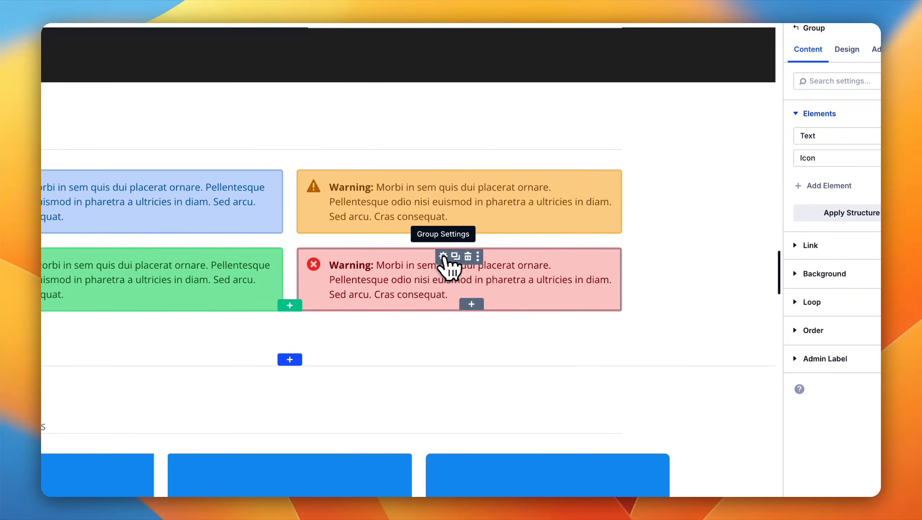
pyautogui.click(478, 256)
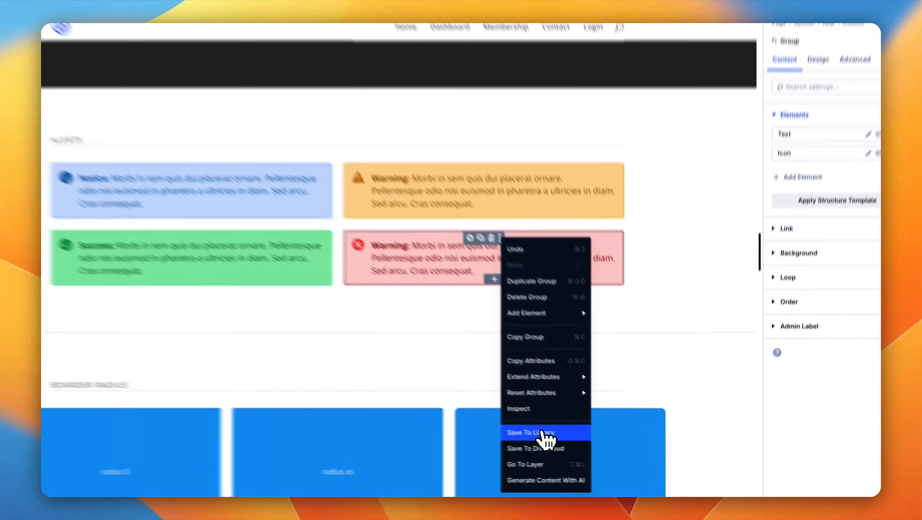
pyautogui.click(582, 443)
pyautogui.click(511, 317)
pyautogui.write('Warning')
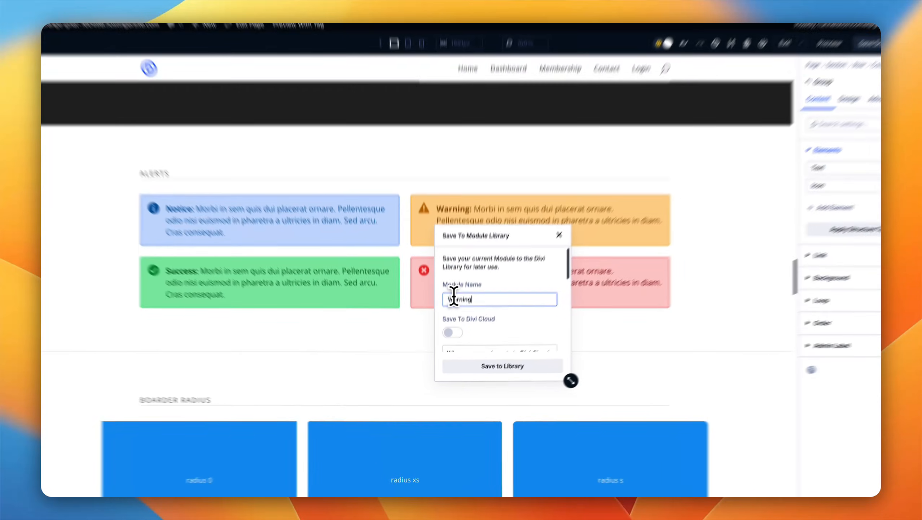
pyautogui.click(452, 313)
pyautogui.press('BackSpace')
pyautogui.write('w')
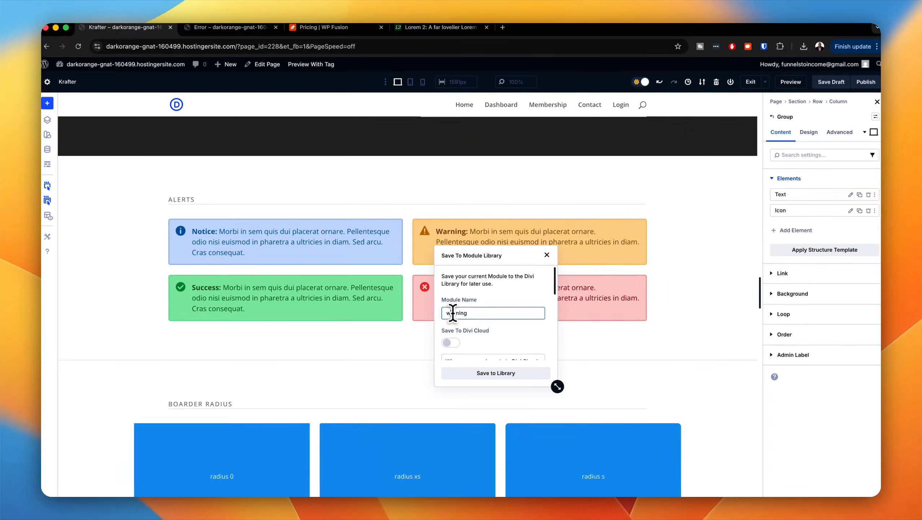
pyautogui.scroll(-2, 506, 331)
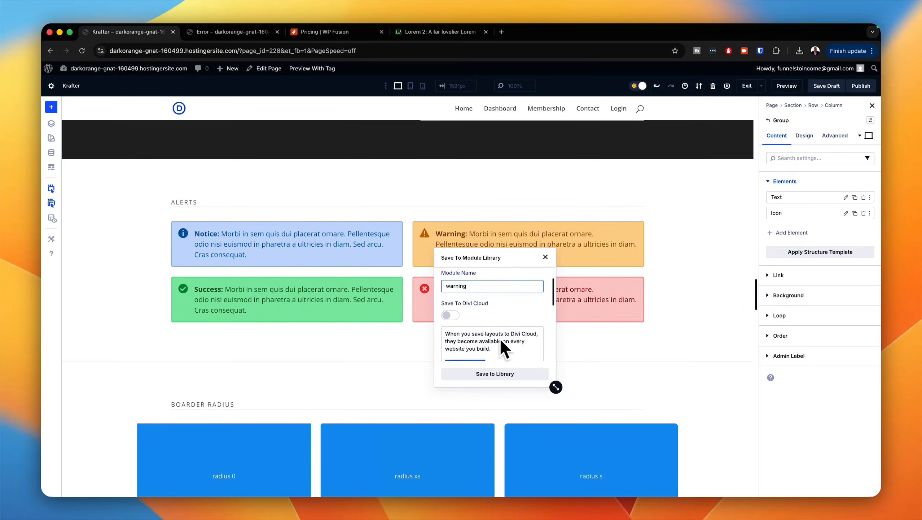
pyautogui.scroll(-5, 502, 334)
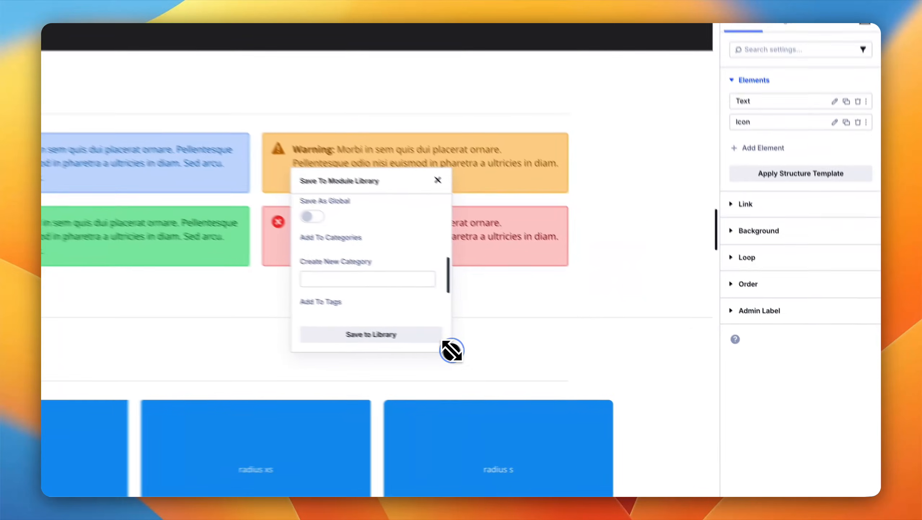
pyautogui.moveTo(556, 387); pyautogui.dragTo(659, 469)
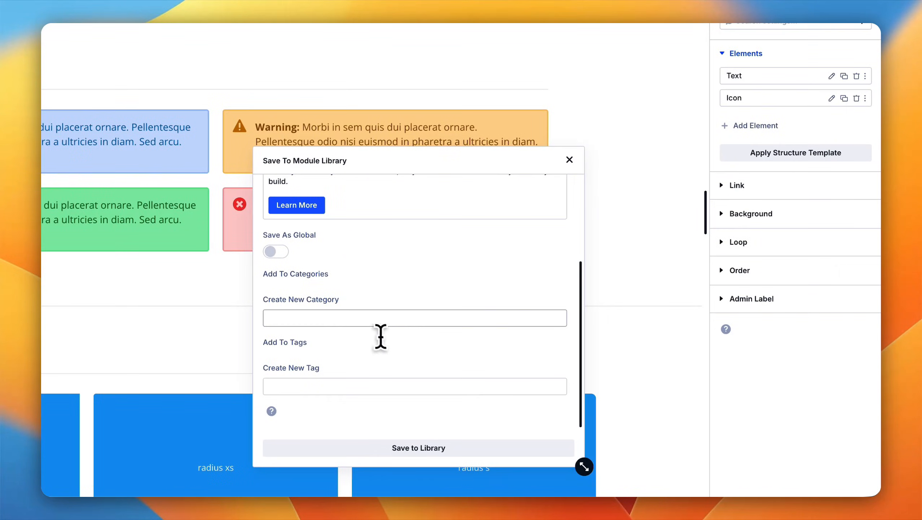
# Step: Enter components as both the new category and the new tag for the warning module
pyautogui.click(351, 317)
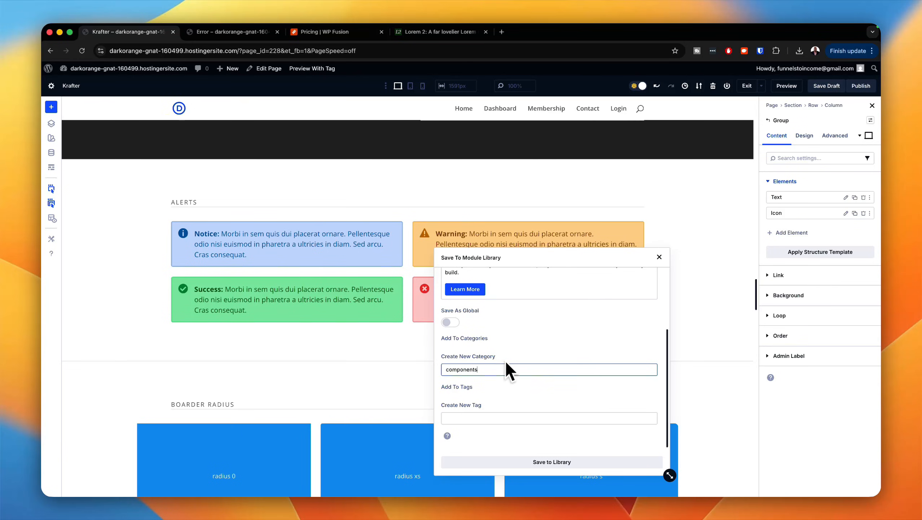
pyautogui.doubleClick(510, 367)
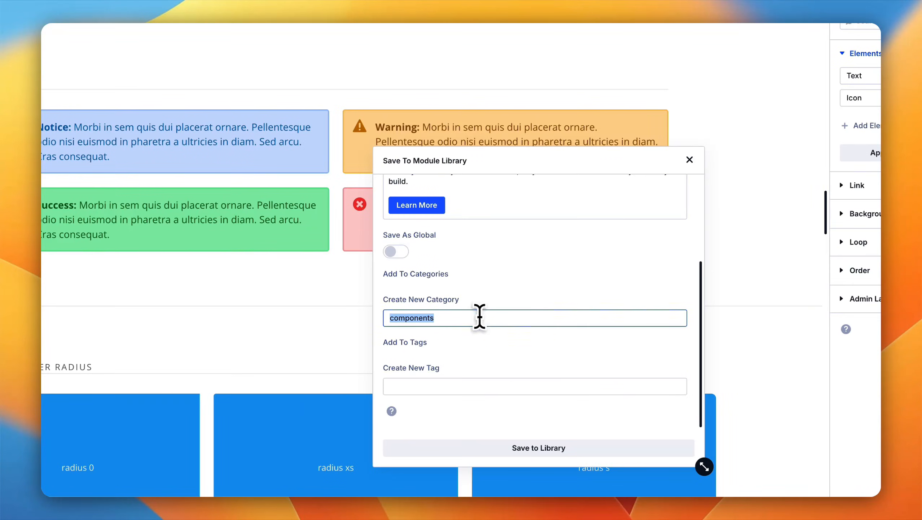
pyautogui.click(441, 386)
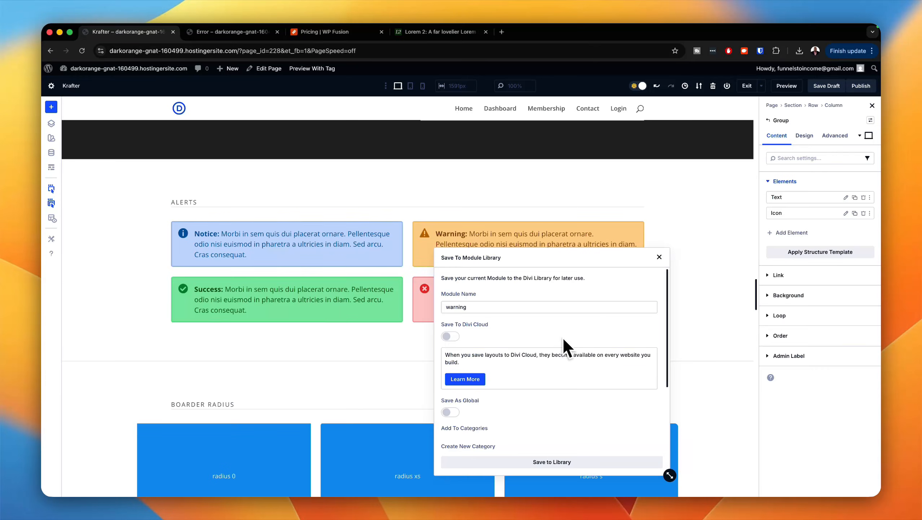
pyautogui.scroll(-3, 562, 336)
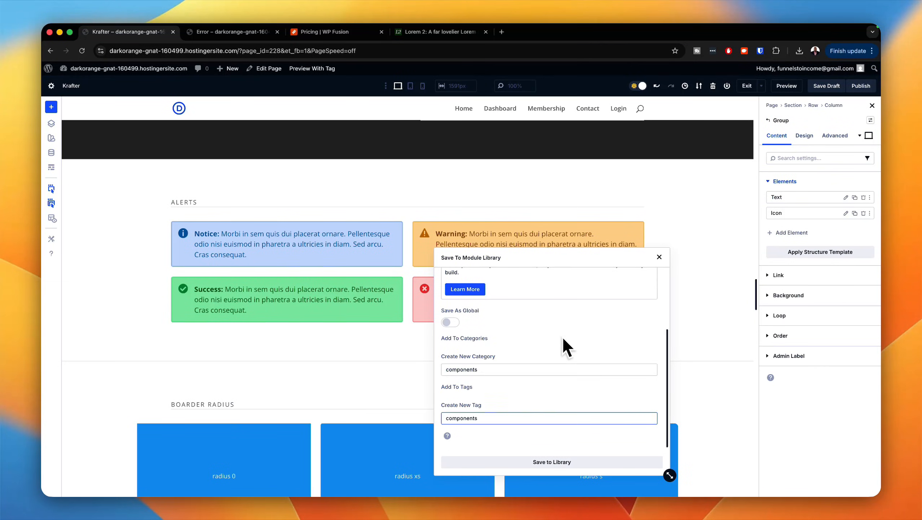
pyautogui.scroll(3, 584, 381)
pyautogui.scroll(-3, 517, 313)
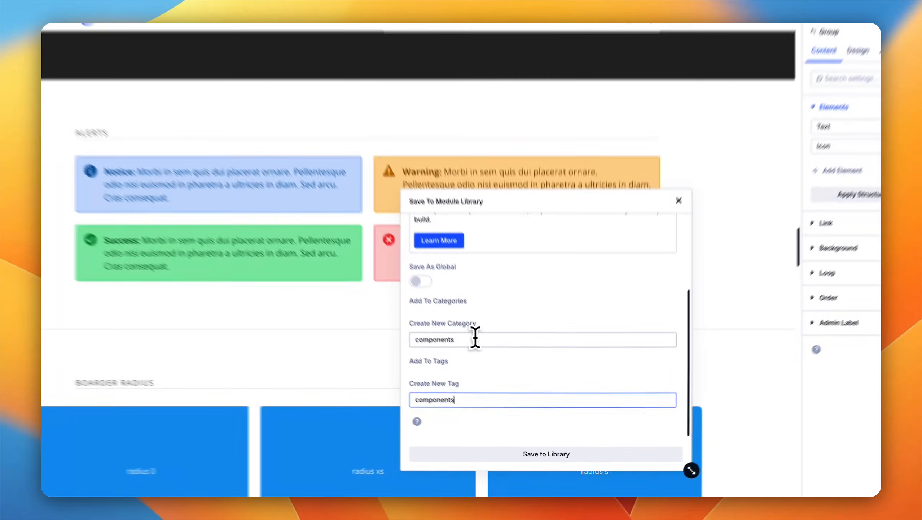
# Step: Set the warning module's new category to notices and new tag to notice, and save it to the library
pyautogui.doubleClick(496, 367)
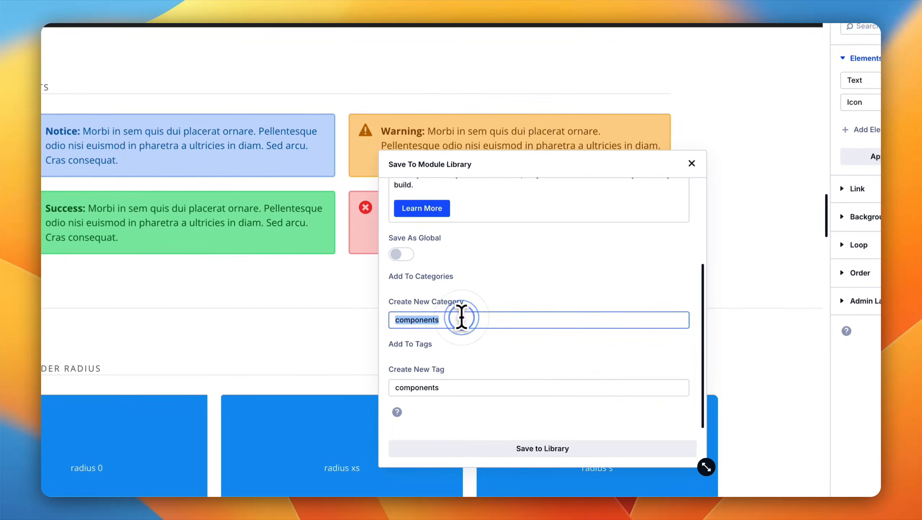
pyautogui.write('notices')
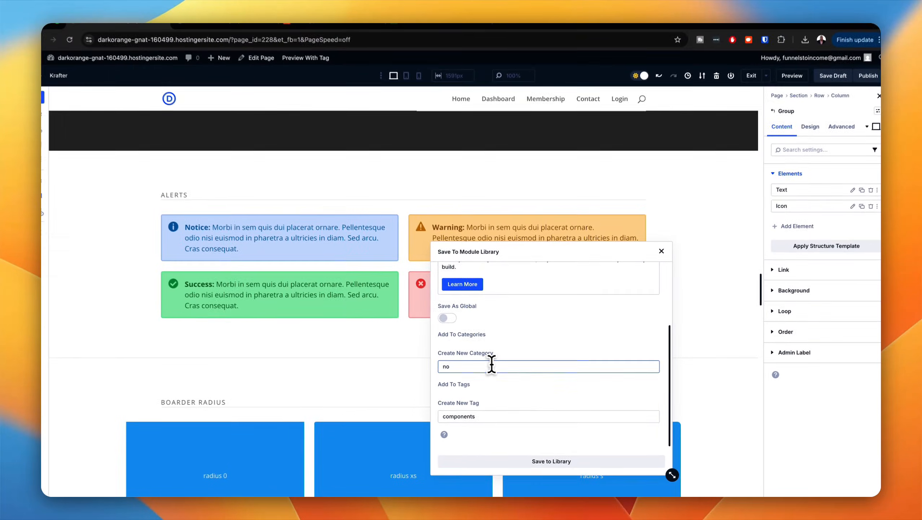
pyautogui.doubleClick(495, 418)
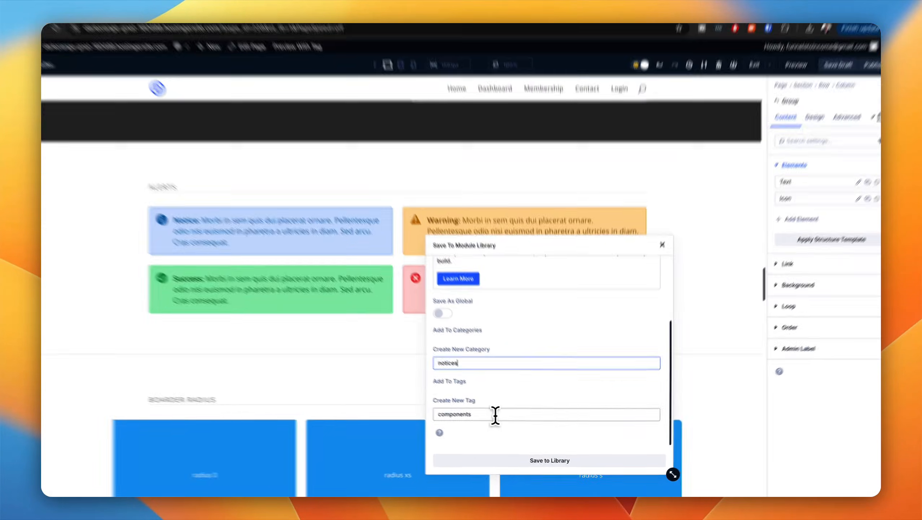
pyautogui.write('noti')
pyautogui.write('ce')
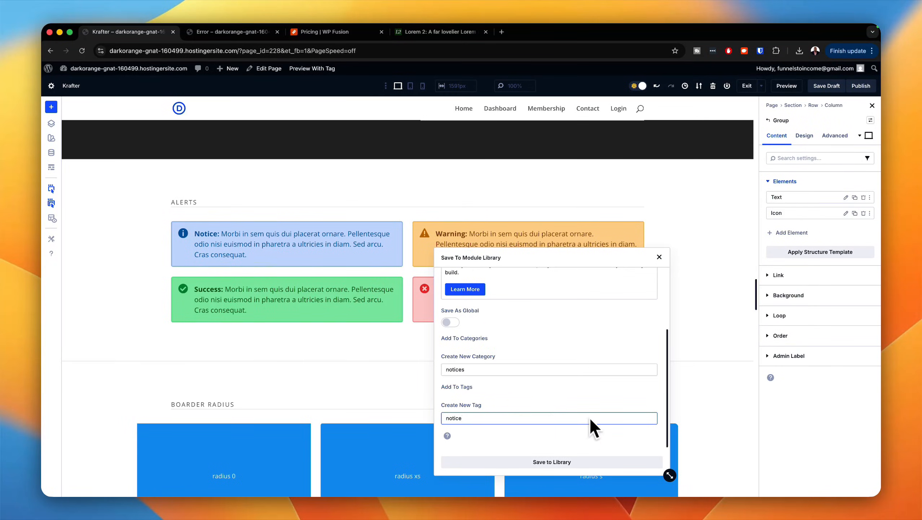
pyautogui.scroll(3, 582, 386)
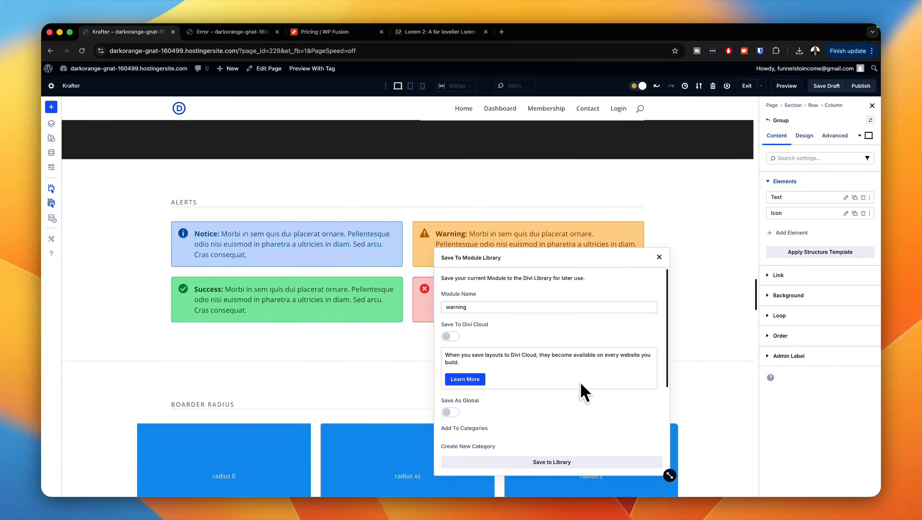
pyautogui.scroll(-3, 549, 362)
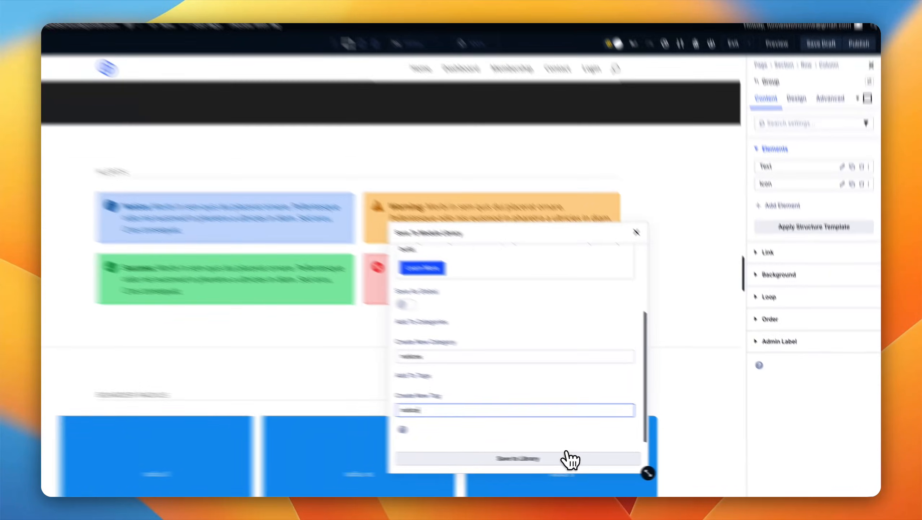
pyautogui.click(566, 459)
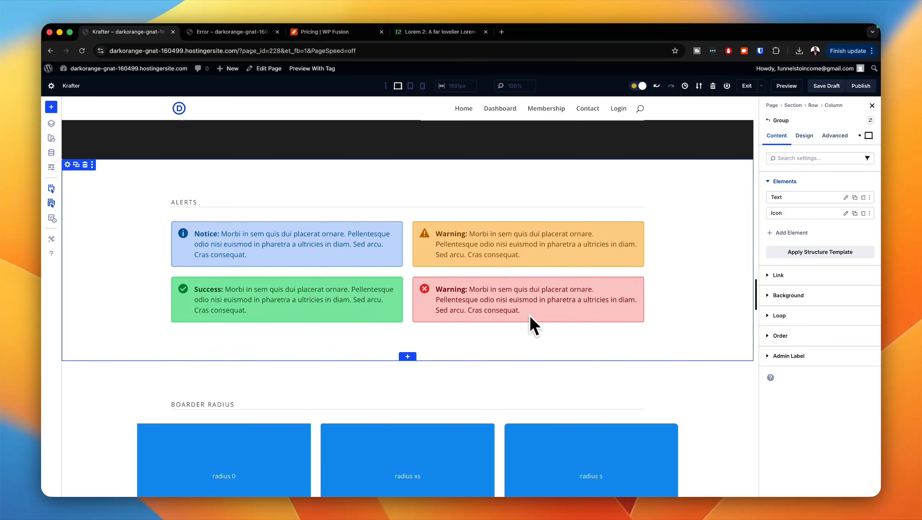
# Step: Set the Headings font to Poppins in the global font variables
pyautogui.scroll(2, 567, 269)
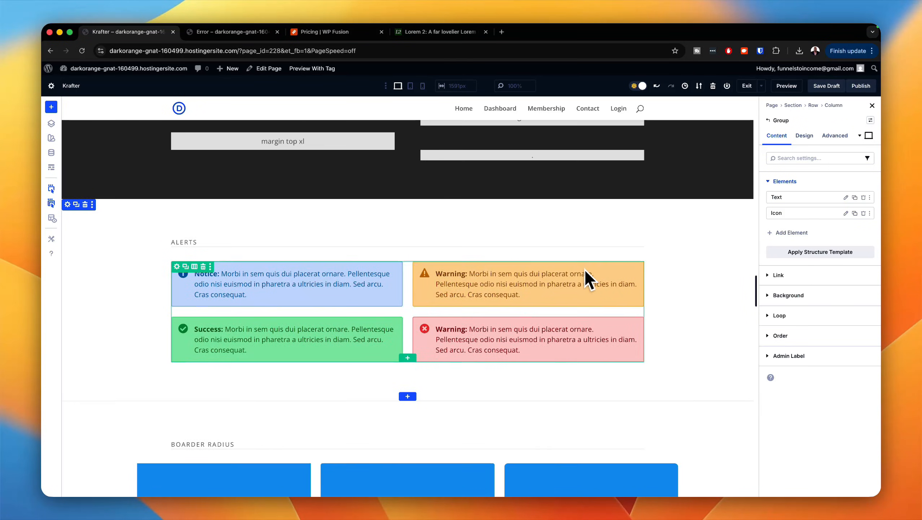
pyautogui.scroll(-15, 593, 278)
pyautogui.scroll(-2, 600, 273)
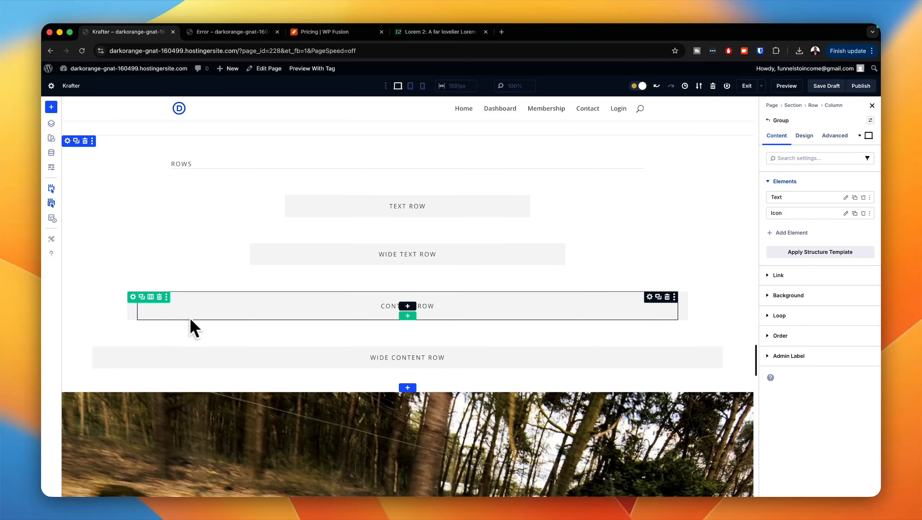
pyautogui.scroll(-12, 461, 320)
pyautogui.scroll(20, 468, 316)
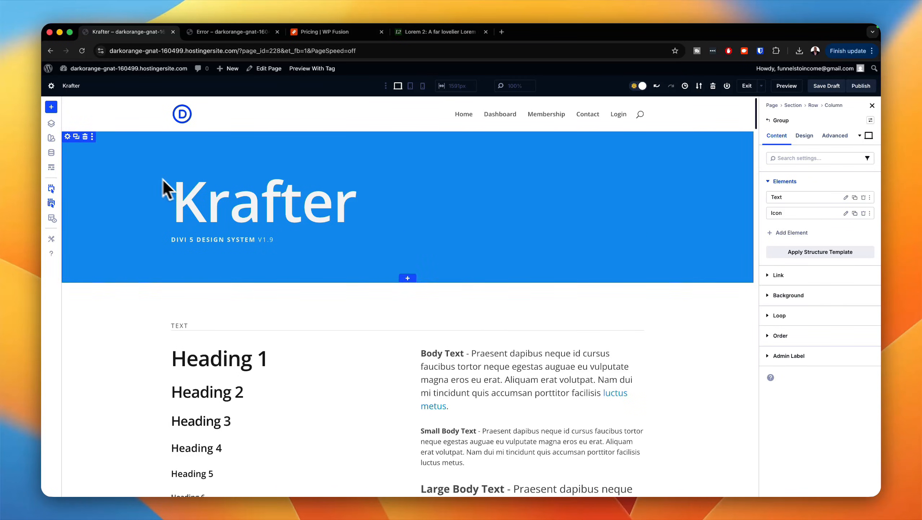
pyautogui.click(51, 153)
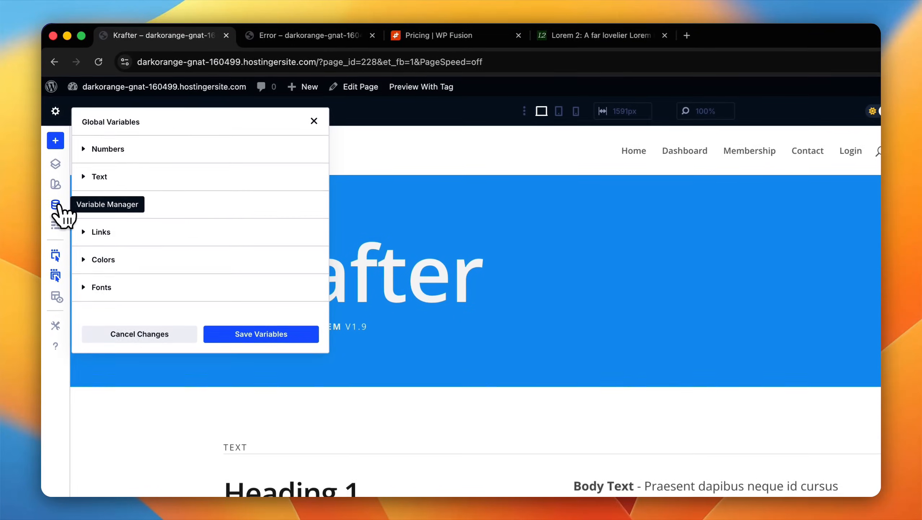
pyautogui.click(98, 288)
pyautogui.scroll(-3, 213, 294)
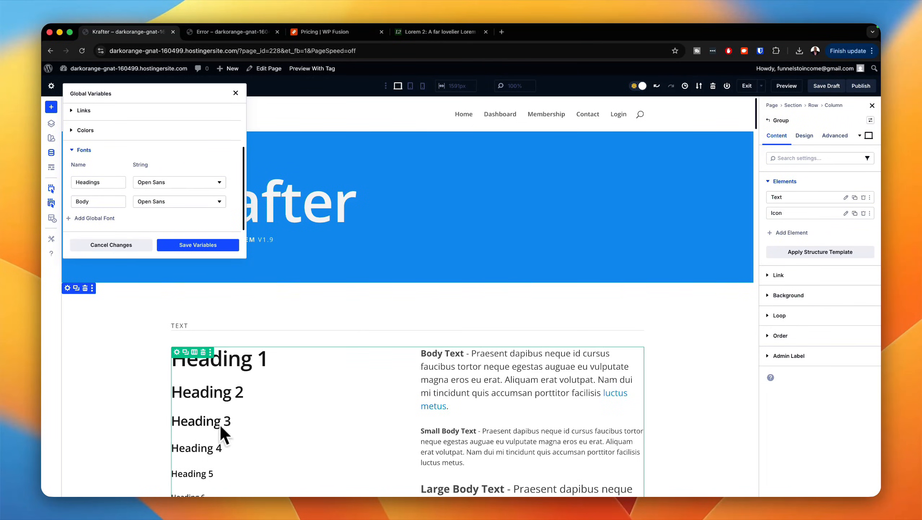
pyautogui.click(198, 201)
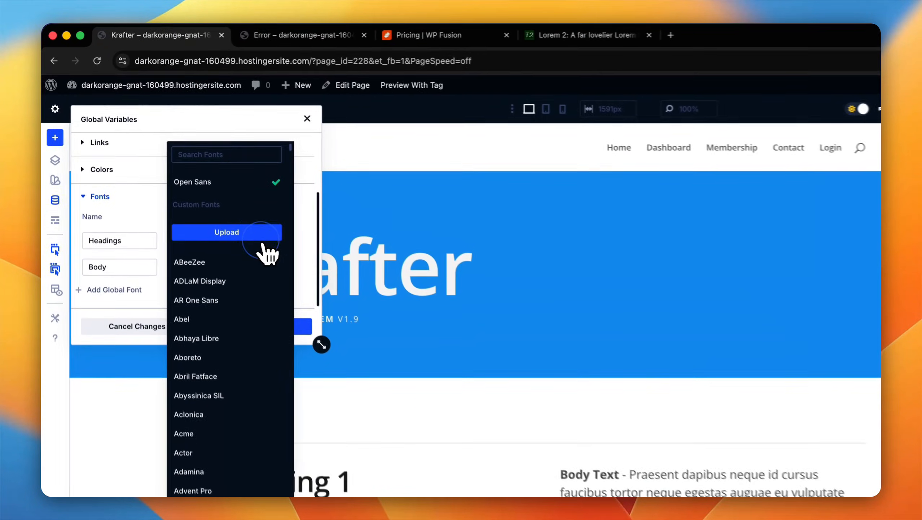
pyautogui.click(260, 159)
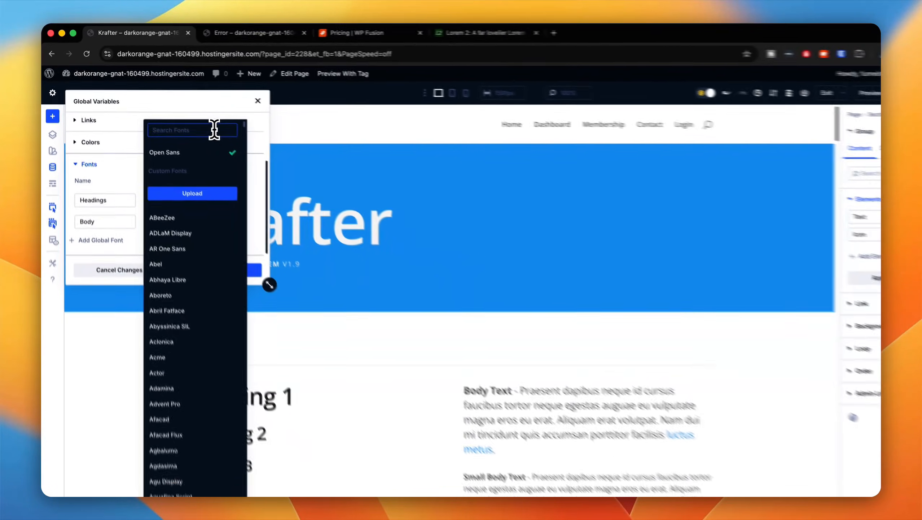
pyautogui.write('popp')
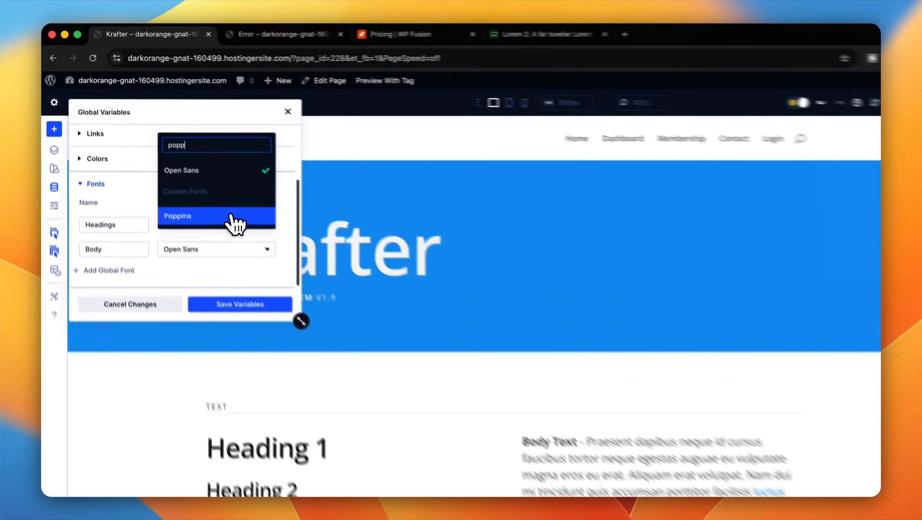
pyautogui.click(195, 176)
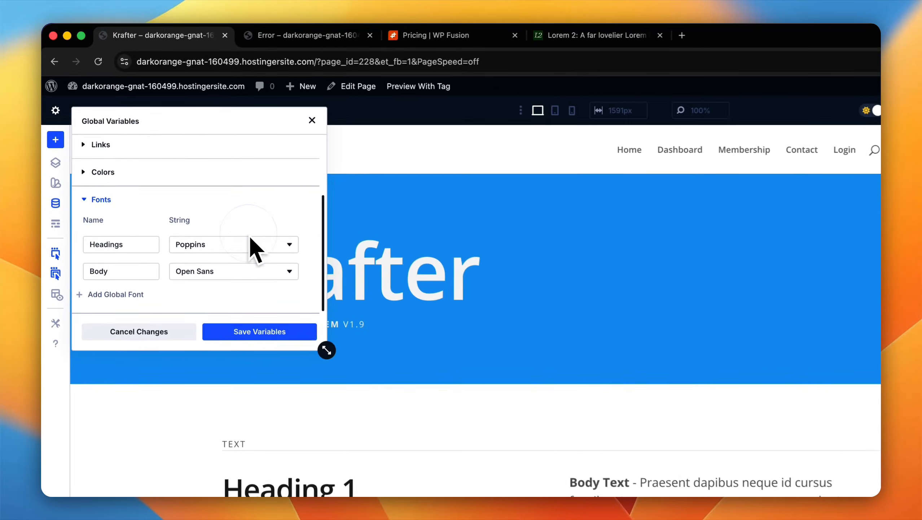
# Step: Set the global Body font to Inter, and save and apply the variable changes across the site
pyautogui.click(217, 278)
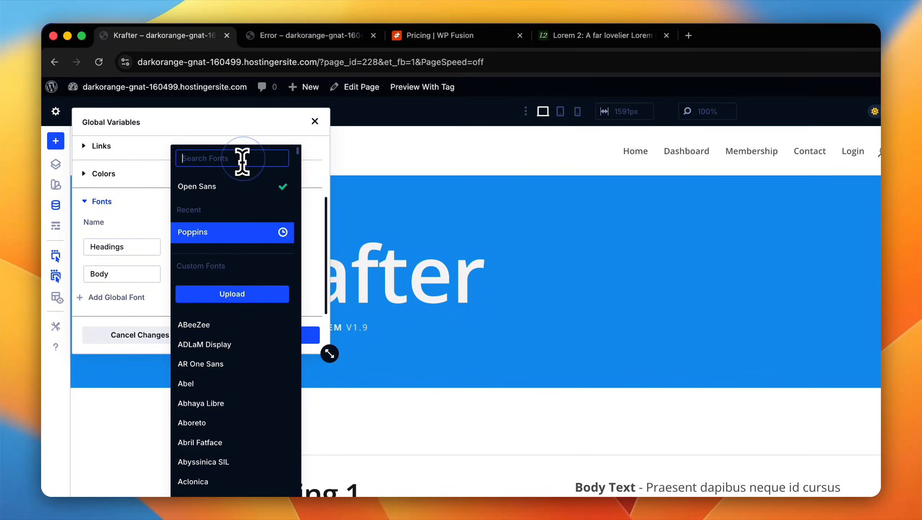
pyautogui.write('inter')
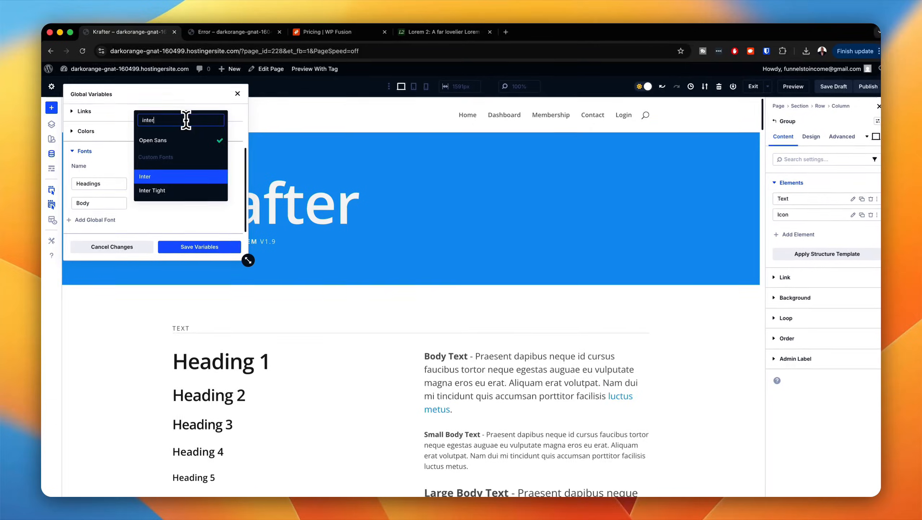
pyautogui.click(198, 171)
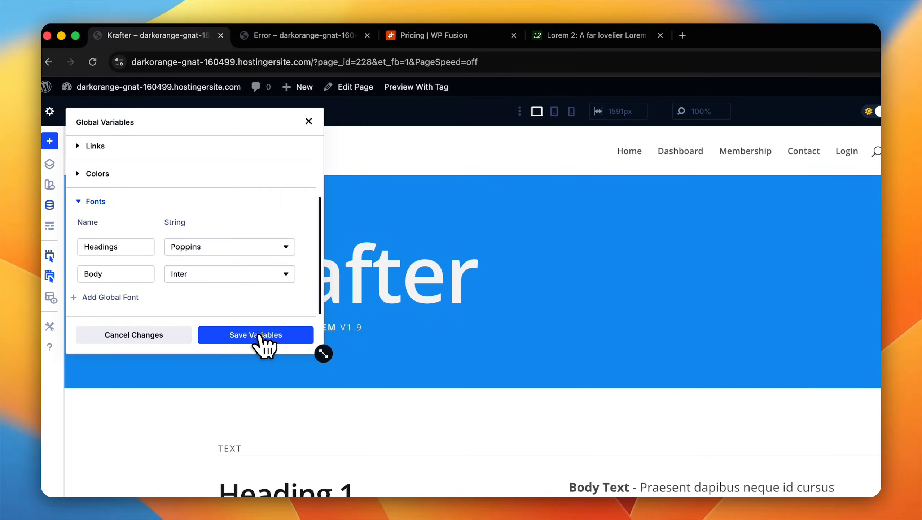
pyautogui.click(259, 337)
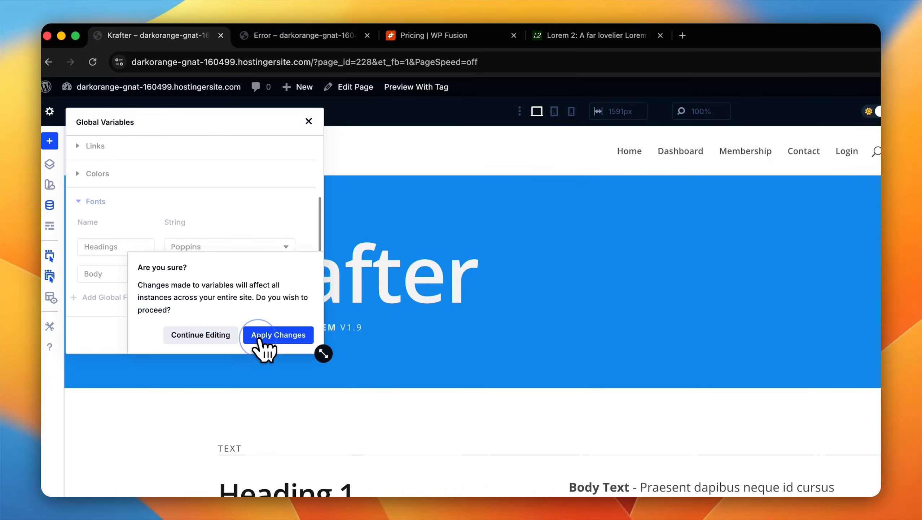
pyautogui.click(267, 337)
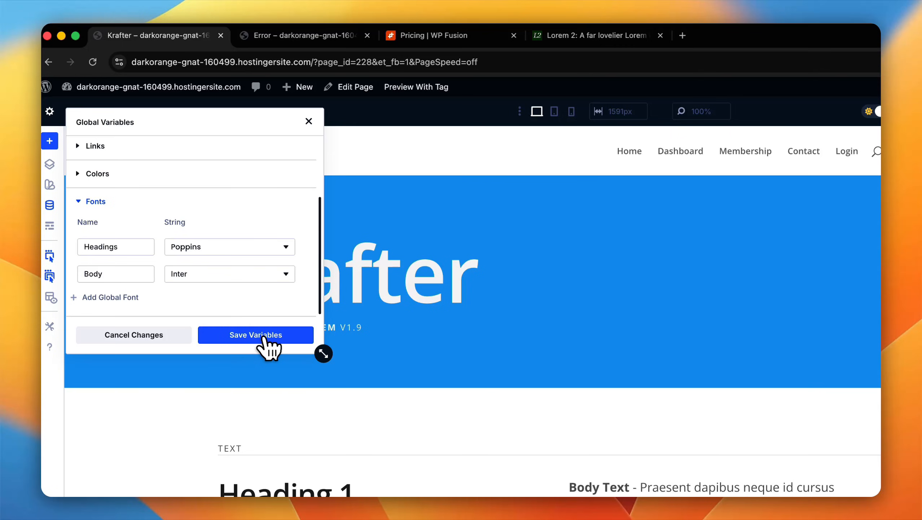
pyautogui.click(262, 338)
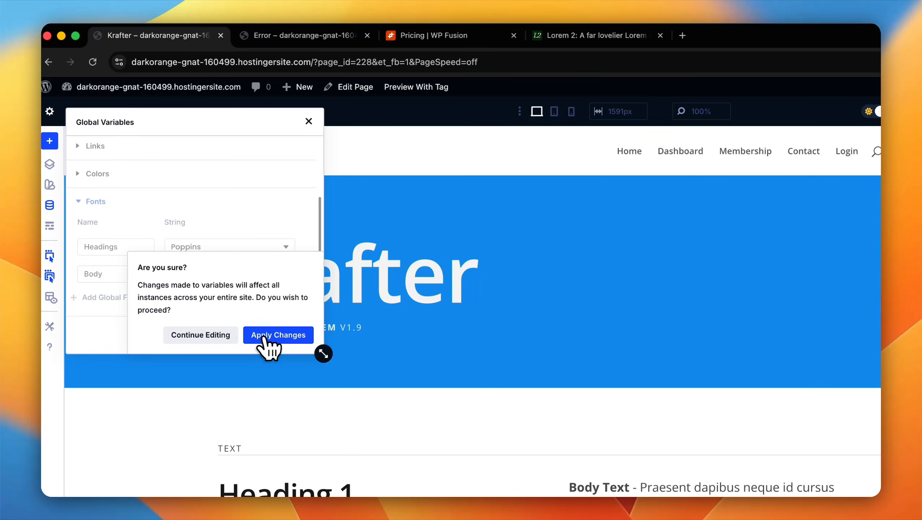
pyautogui.click(266, 336)
pyautogui.click(309, 122)
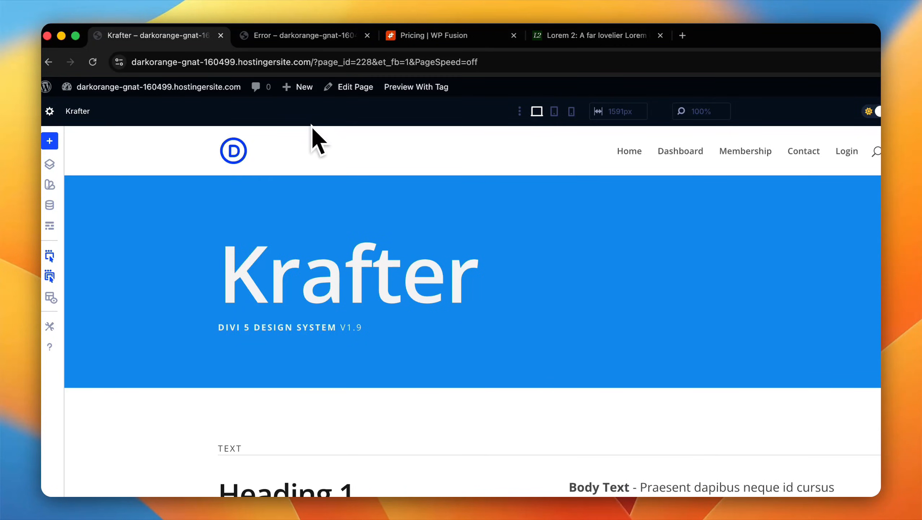
# Step: Publish the Krafter page and reload it in the builder
pyautogui.click(862, 112)
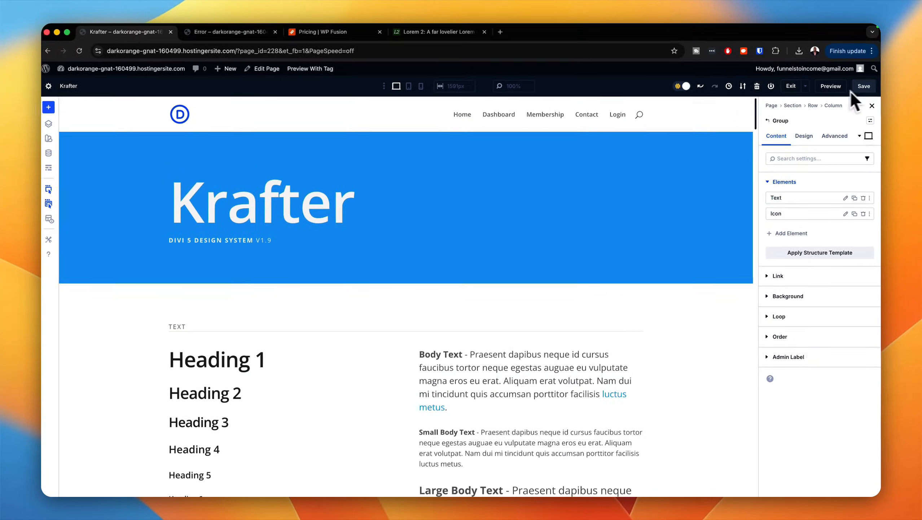
pyautogui.click(79, 51)
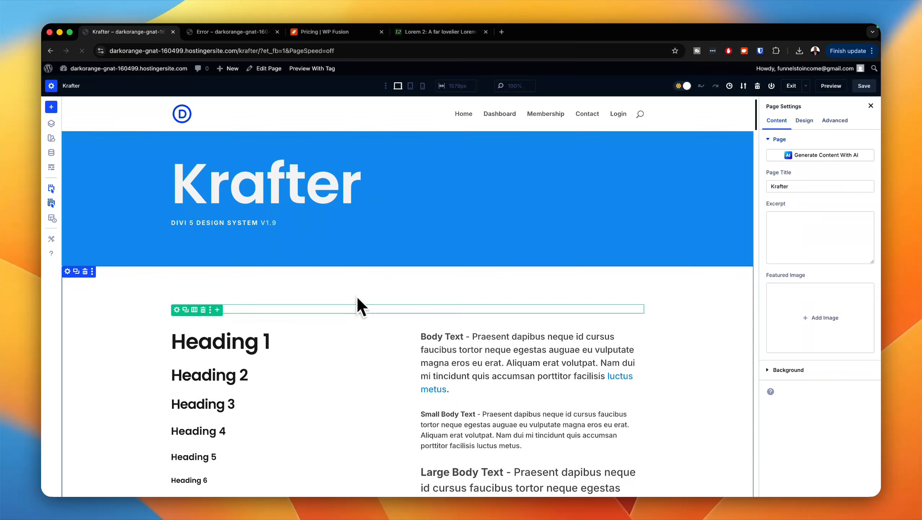
# Step: Open the Coolors palette generator in a new browser tab and place that tab beside the Krafter page's tab
pyautogui.scroll(-3, 360, 308)
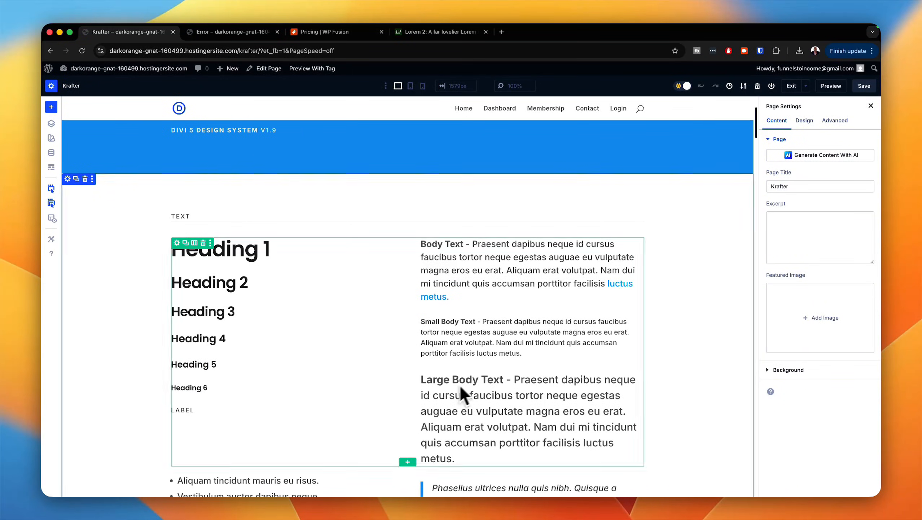
pyautogui.scroll(3, 414, 351)
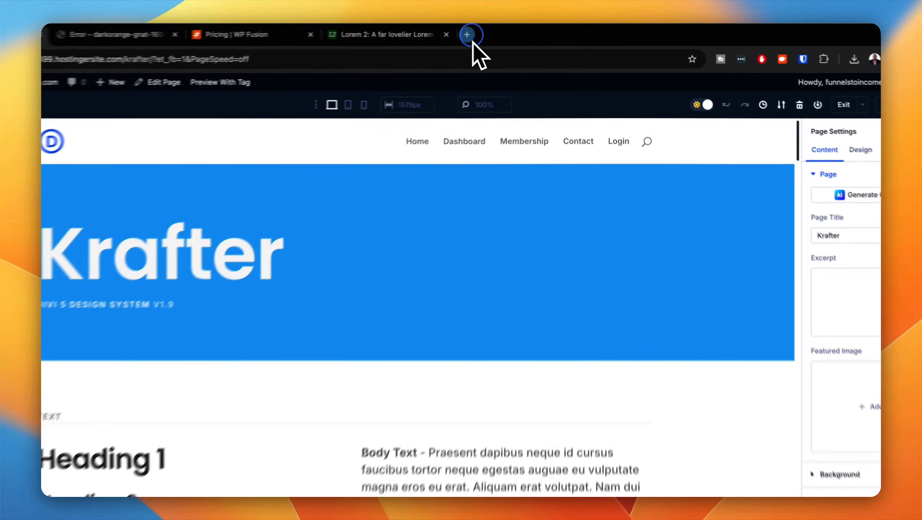
pyautogui.click(469, 36)
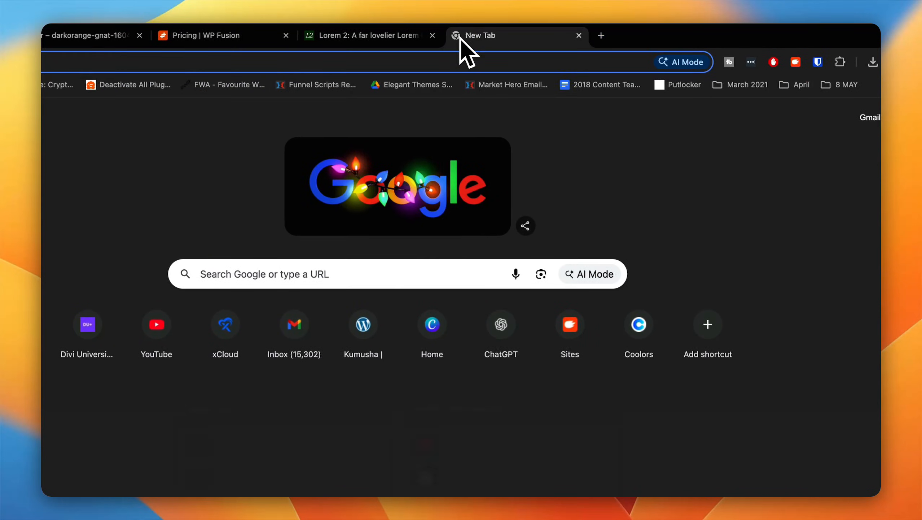
pyautogui.write('coo')
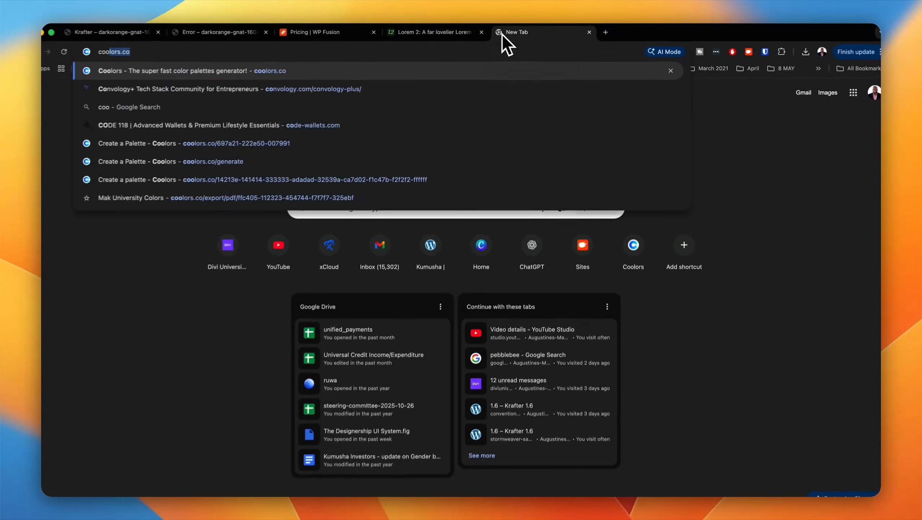
pyautogui.press('Return')
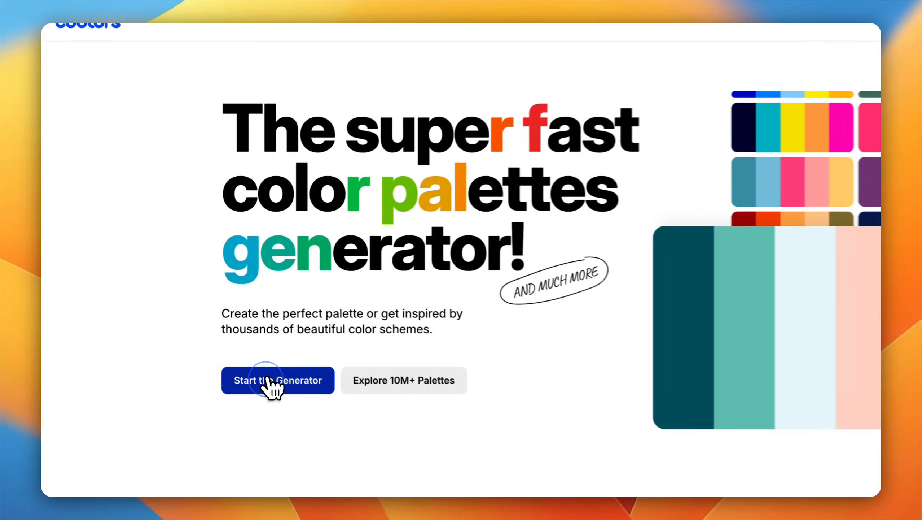
pyautogui.click(215, 336)
pyautogui.moveTo(665, 35); pyautogui.dragTo(255, 40)
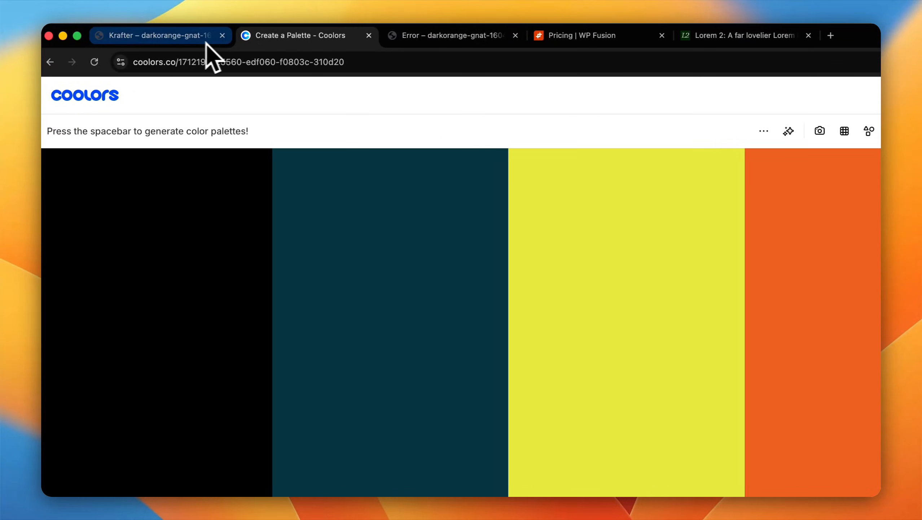
# Step: Return to the Krafter page and show its global color variables in an enlarged Global Variables window
pyautogui.click(214, 44)
pyautogui.scroll(-1, 267, 424)
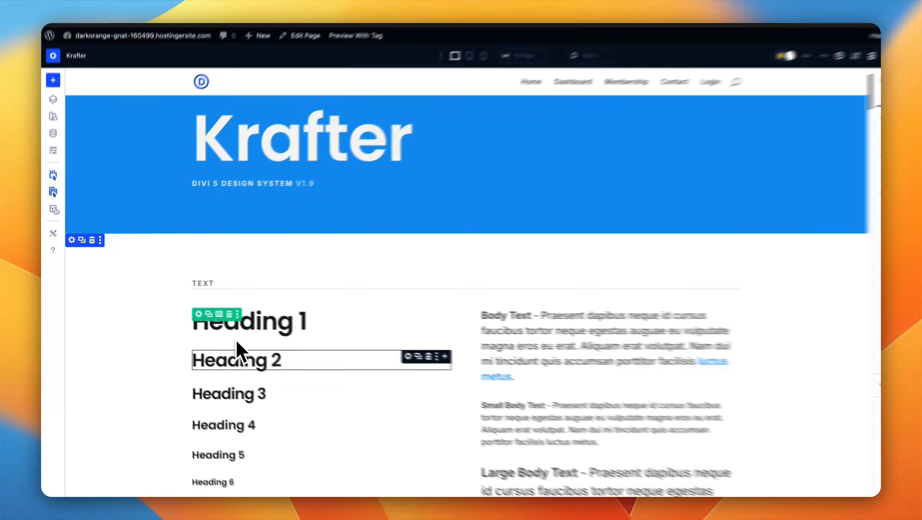
pyautogui.scroll(-5, 285, 447)
pyautogui.scroll(-10, 225, 339)
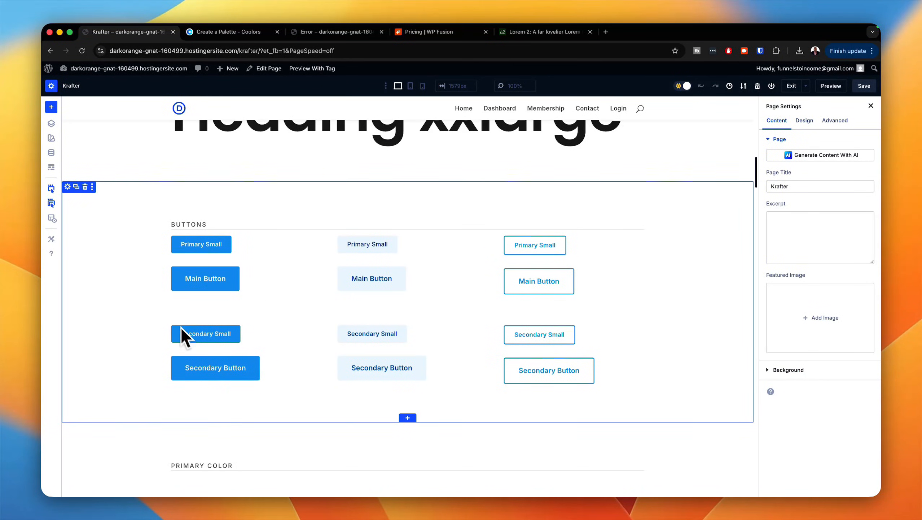
pyautogui.scroll(5, 141, 286)
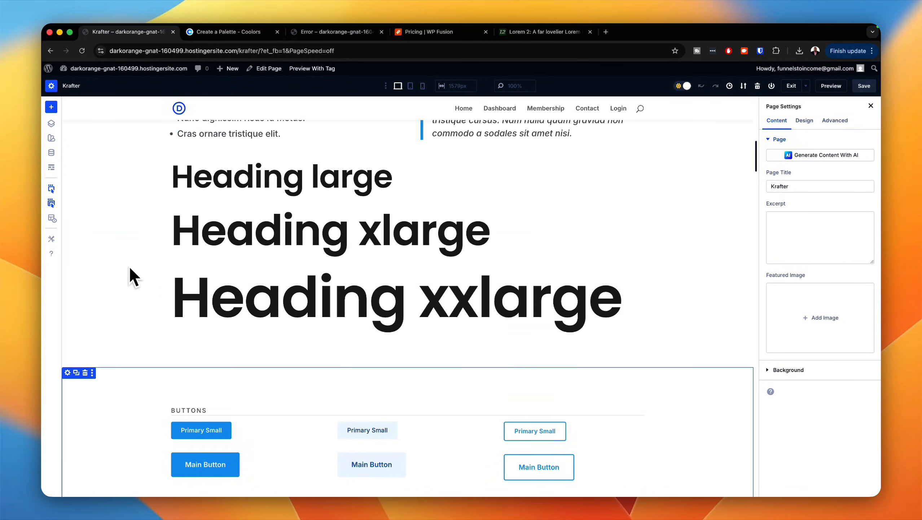
pyautogui.scroll(8, 130, 269)
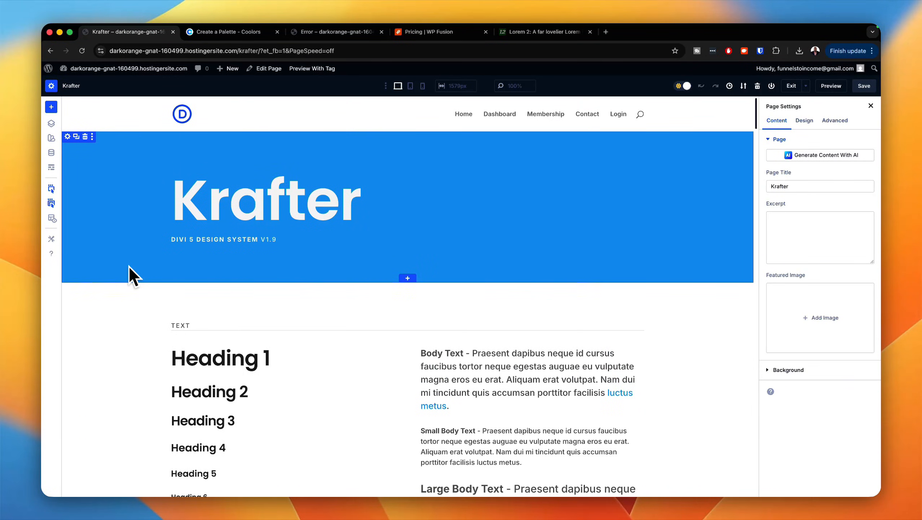
pyautogui.click(51, 153)
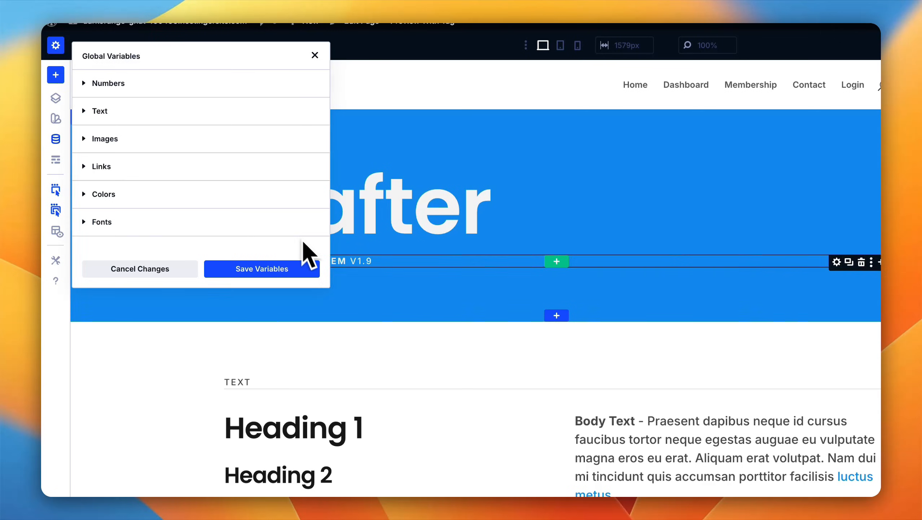
pyautogui.moveTo(325, 287); pyautogui.dragTo(449, 481)
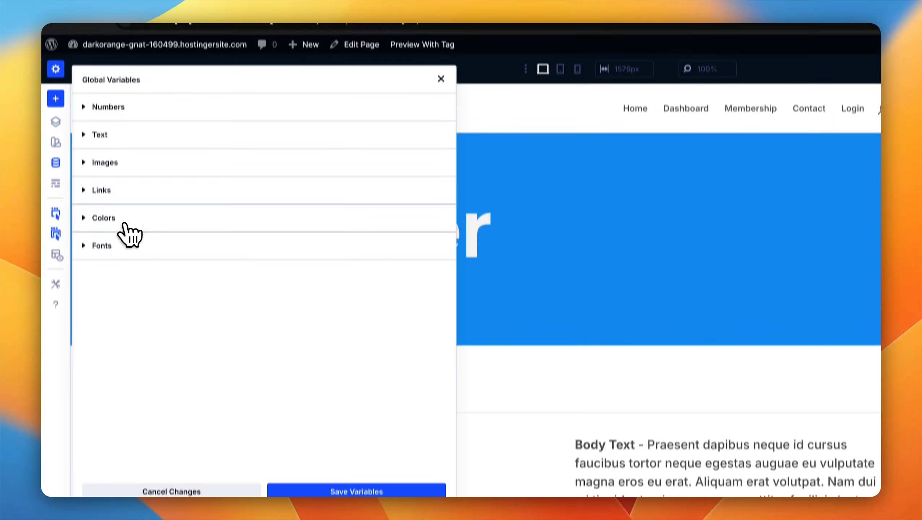
pyautogui.click(117, 233)
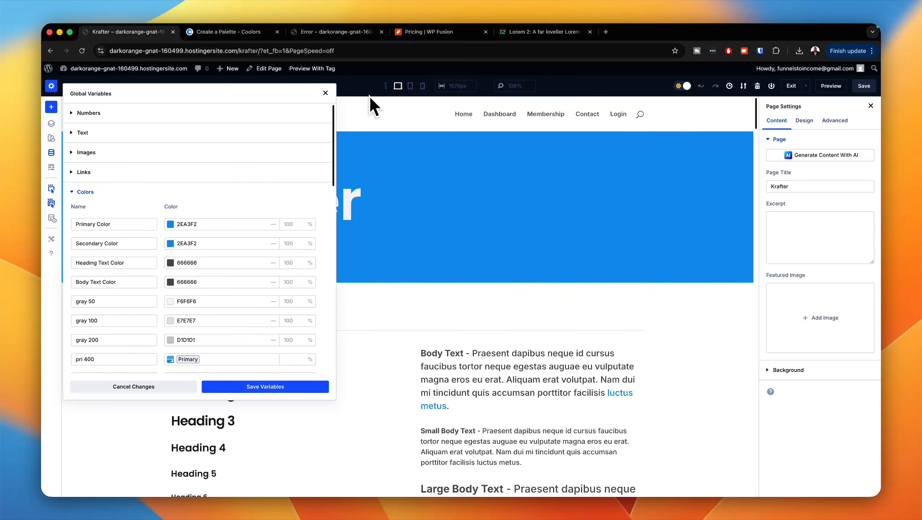
# Step: Generate palettes in Coolors, locking color 554971 and also locking DAB785 once it is placed beside 554971
pyautogui.click(235, 34)
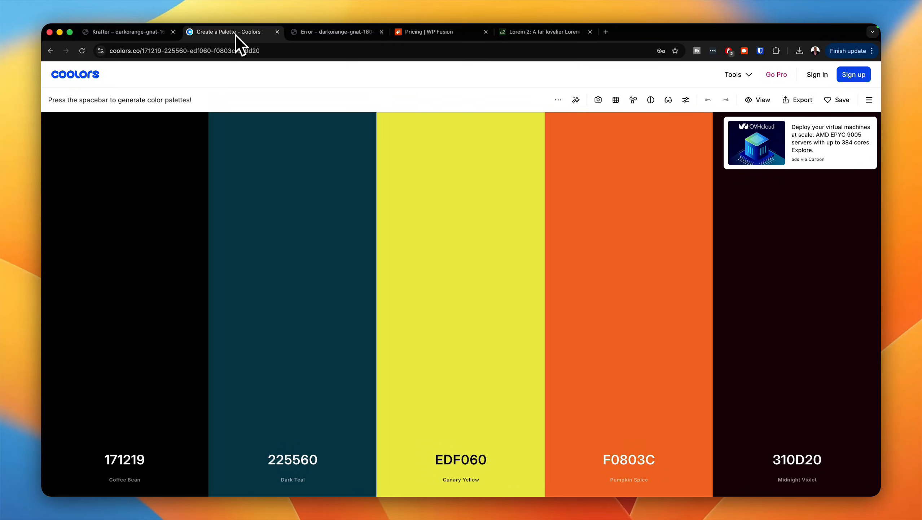
pyautogui.press('space')
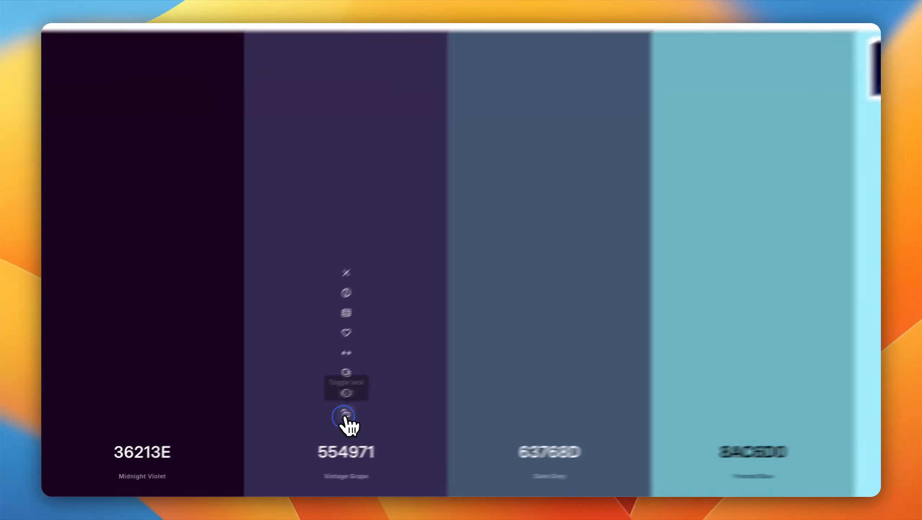
pyautogui.click(292, 427)
pyautogui.press('space')
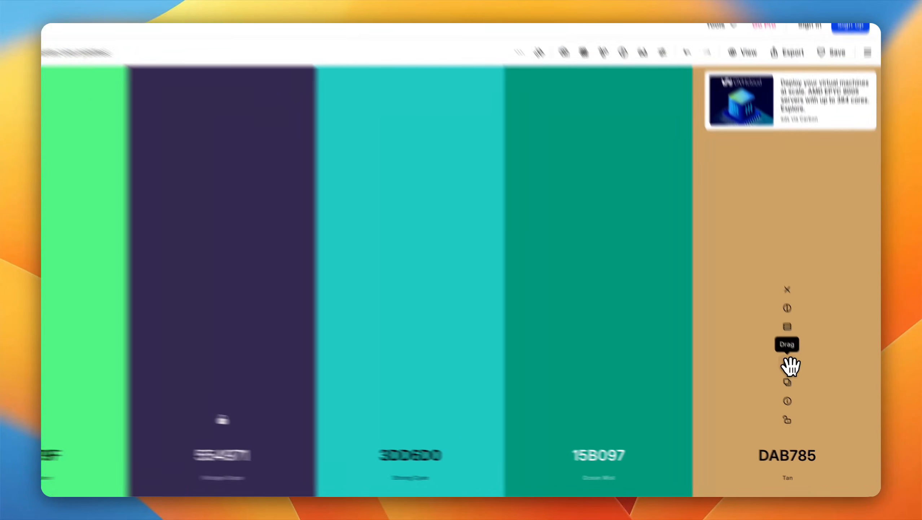
pyautogui.moveTo(797, 377); pyautogui.dragTo(439, 310)
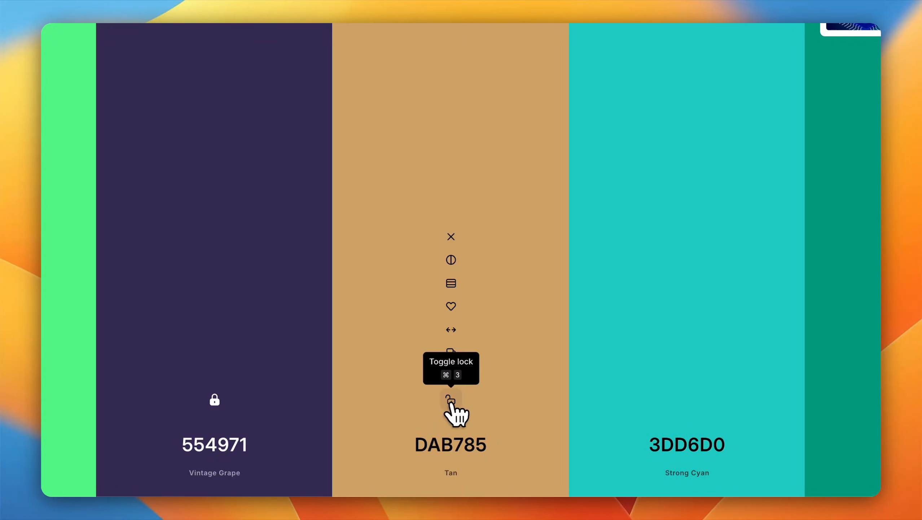
pyautogui.click(451, 400)
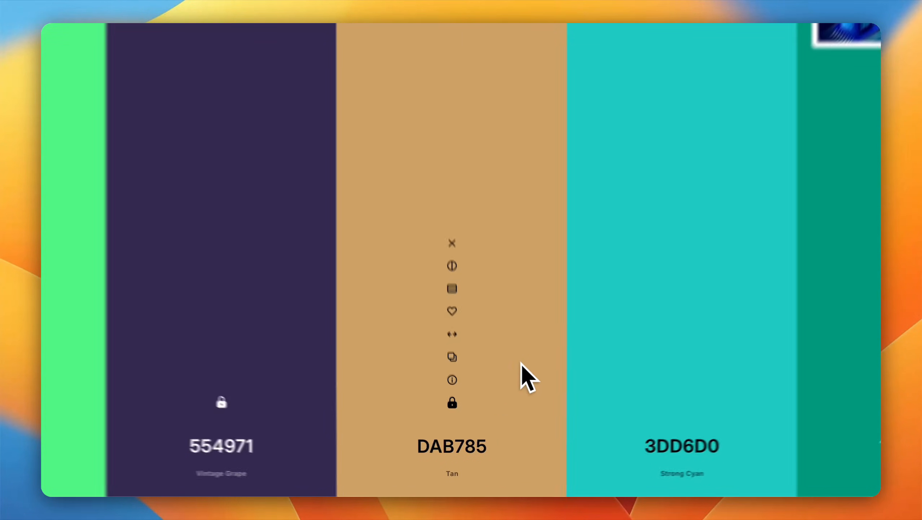
# Step: Generate further palettes repeatedly around the locked colors 554971 and DAB785
pyautogui.press('space')
pyautogui.press('space')
pyautogui.press('space')
pyautogui.press('space')
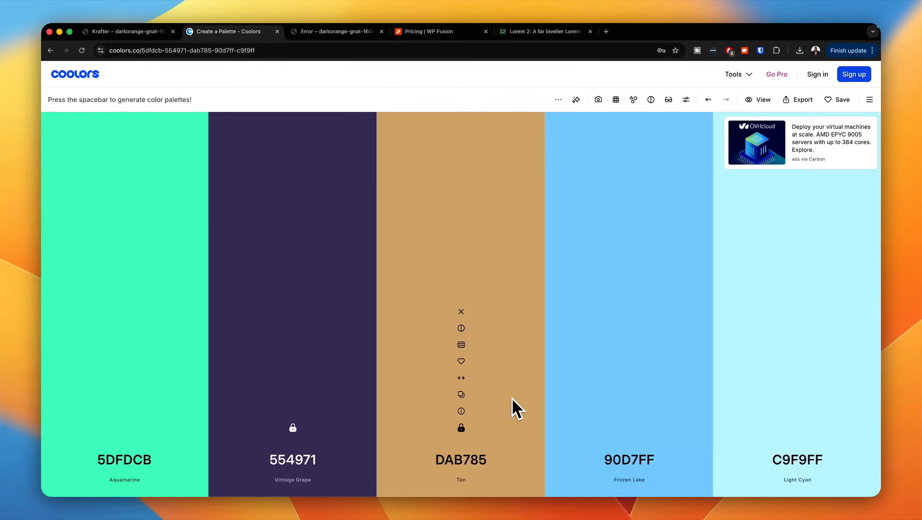
pyautogui.press('space')
pyautogui.press('space')
pyautogui.press('space')
pyautogui.press('space')
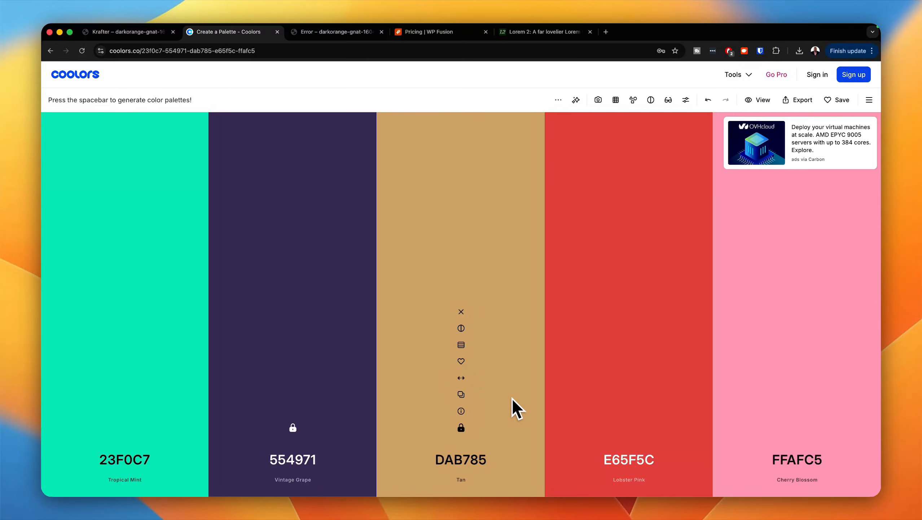
pyautogui.press('space')
pyautogui.press('space')
pyautogui.press('space')
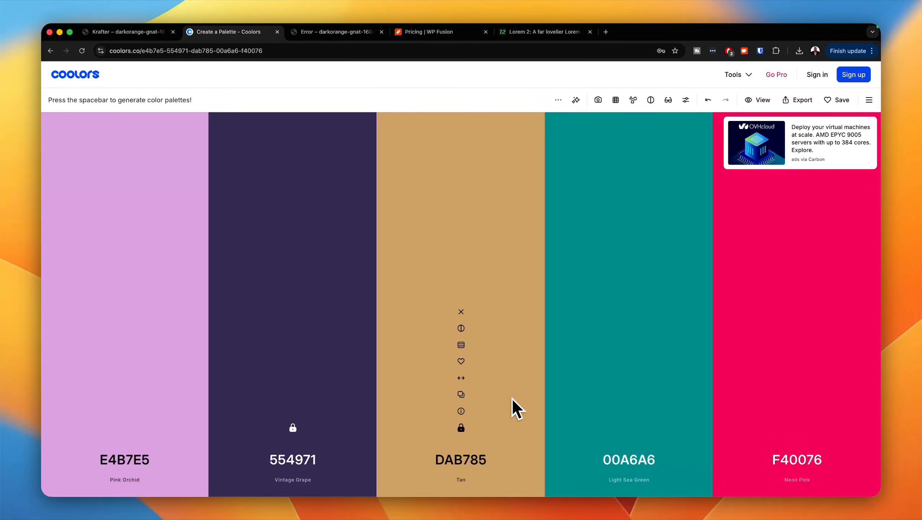
pyautogui.press('space')
pyautogui.press('space')
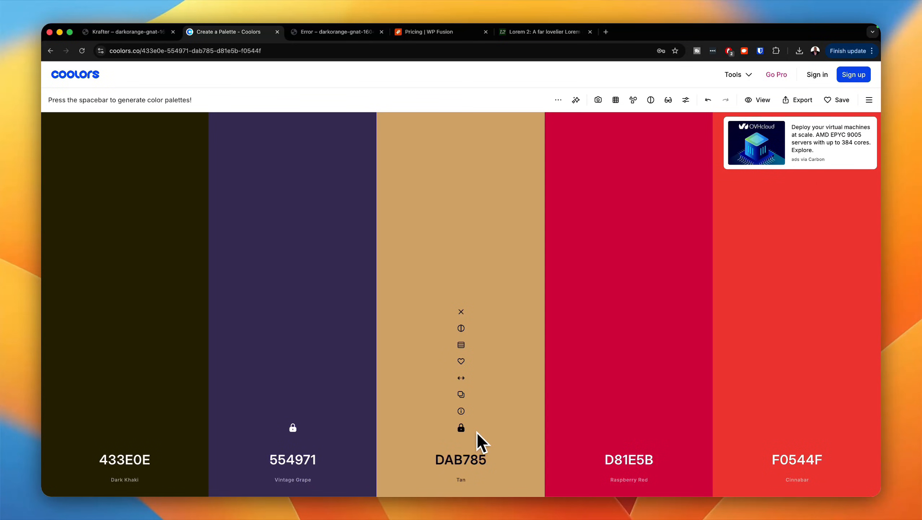
pyautogui.press('space')
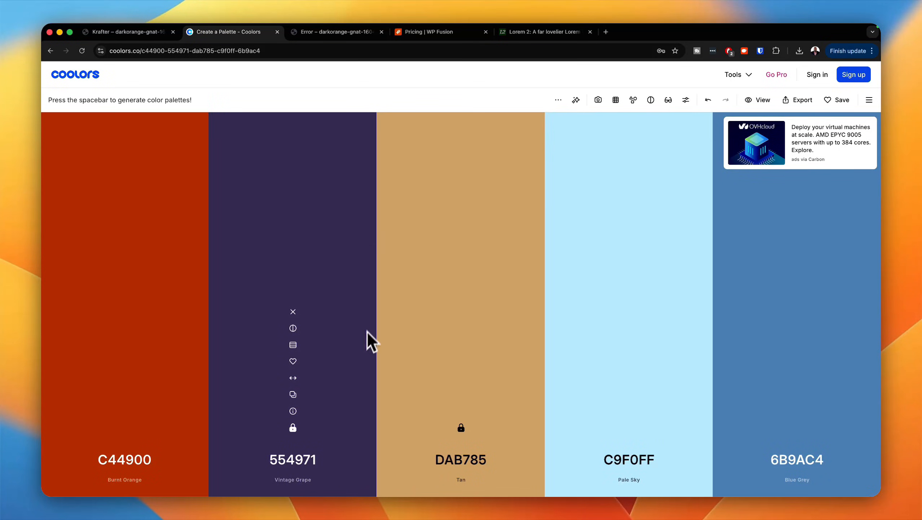
# Step: Copy color 554971 from the Coolors palette and set it as Krafter's global Primary Color
pyautogui.click(293, 394)
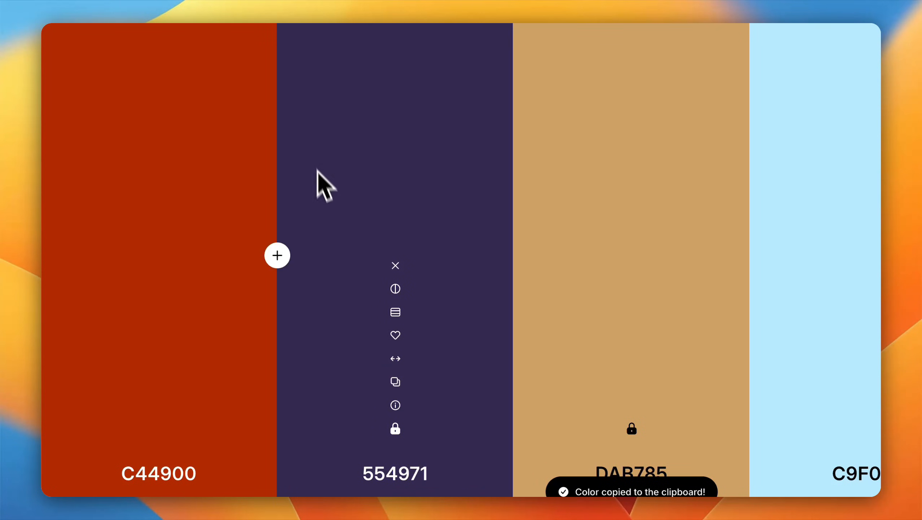
pyautogui.click(216, 36)
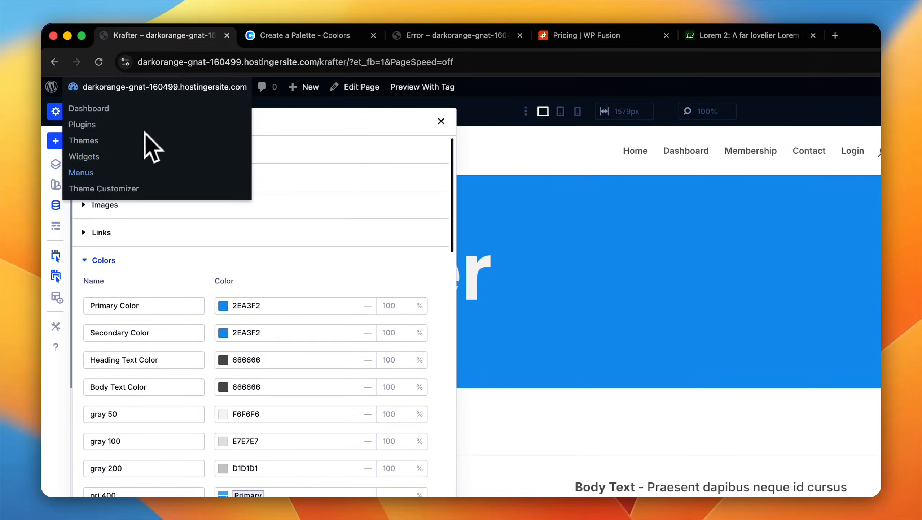
pyautogui.click(265, 305)
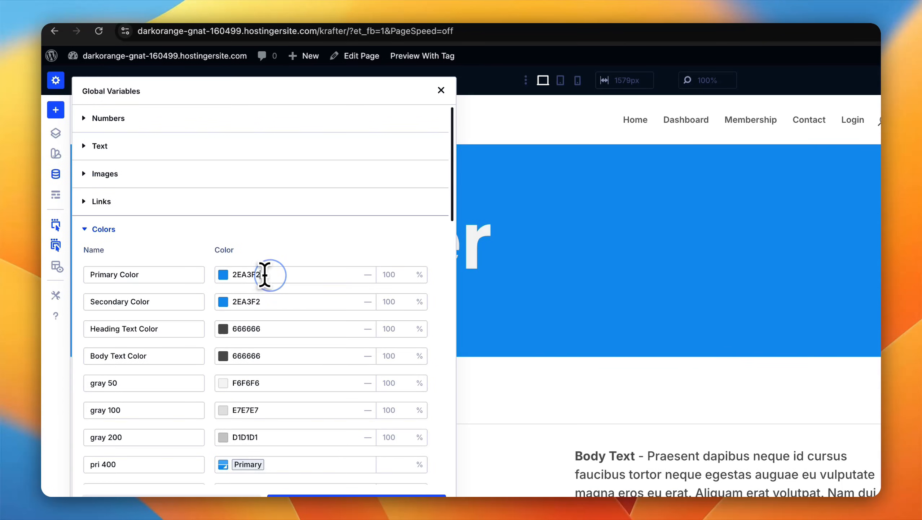
pyautogui.press('super+v')
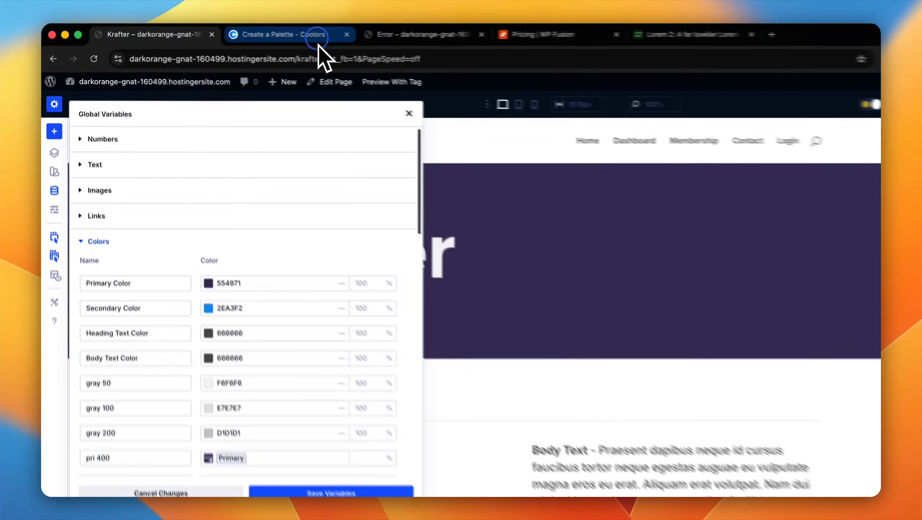
# Step: Copy color DAB785 from the Coolors palette and set it as Krafter's global Secondary Color
pyautogui.click(254, 32)
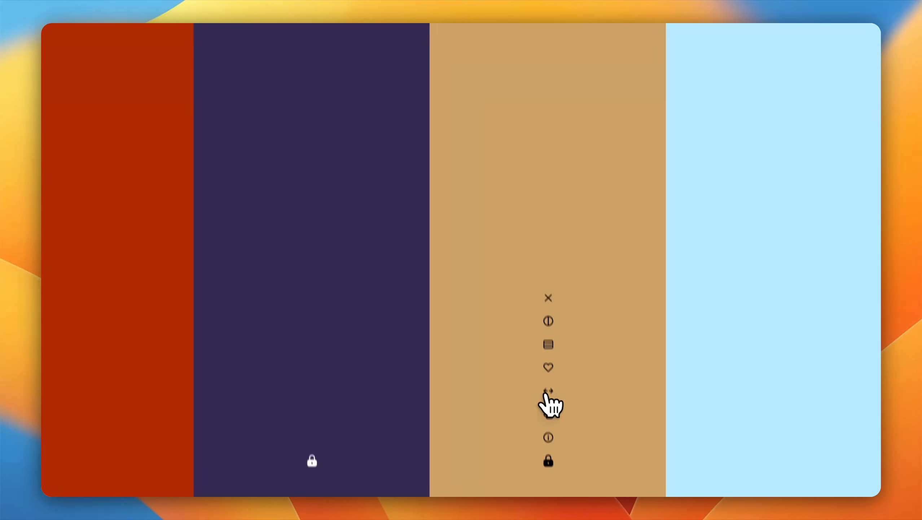
pyautogui.click(556, 384)
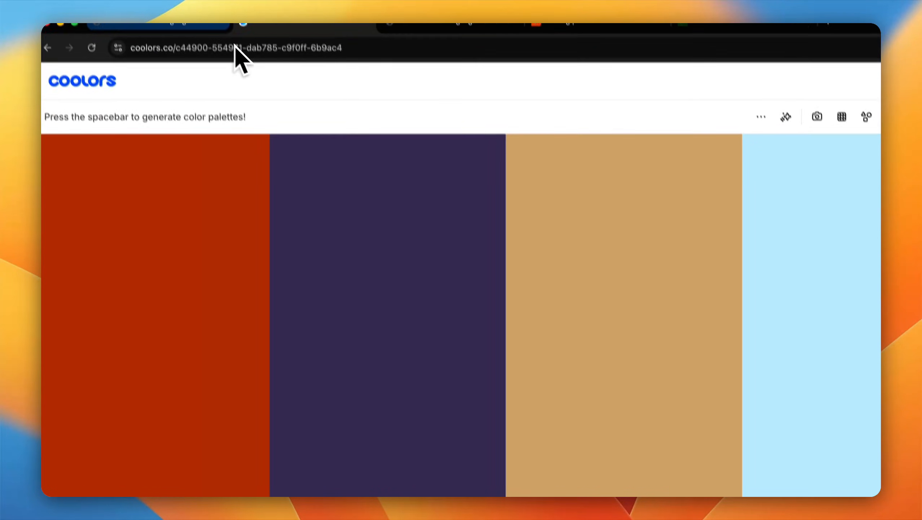
pyautogui.click(205, 37)
pyautogui.doubleClick(281, 293)
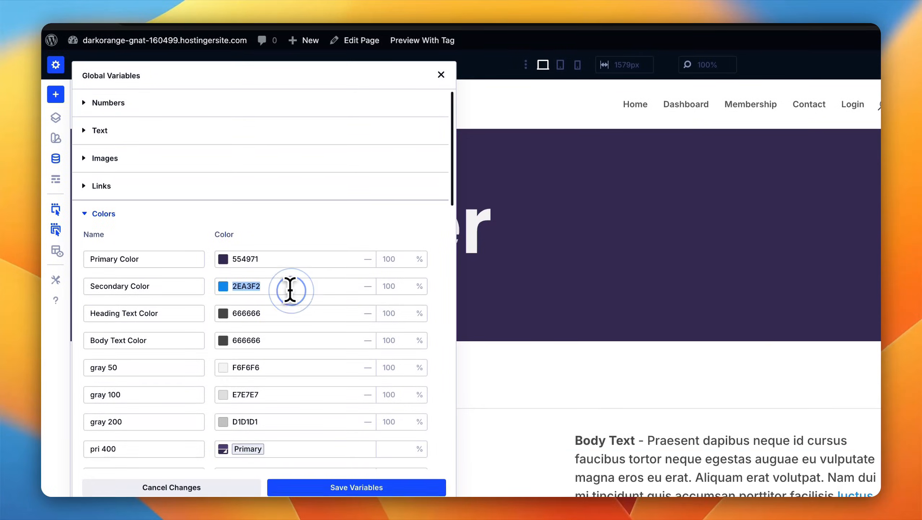
pyautogui.press('super+v')
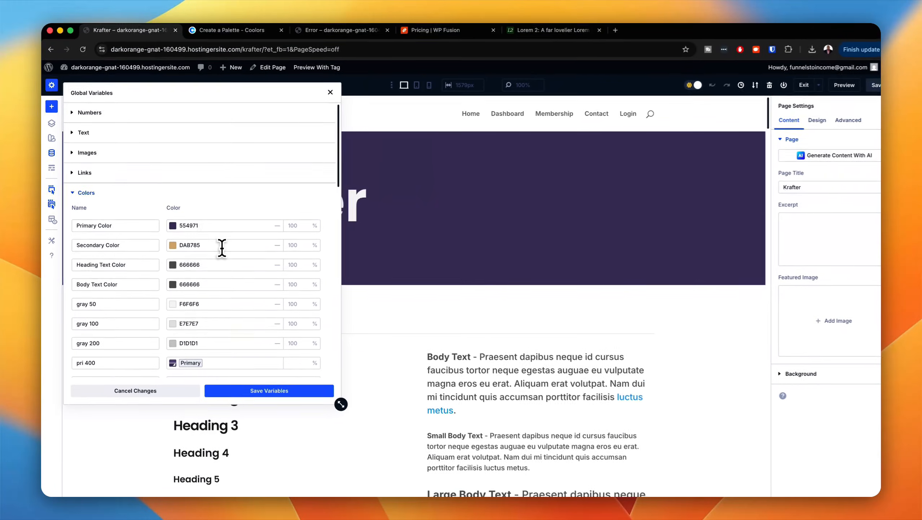
# Step: Examine the Krafter page's text and button styles and the primary and secondary shade variables with the new colors
pyautogui.scroll(-3, 589, 320)
pyautogui.scroll(-10, 590, 320)
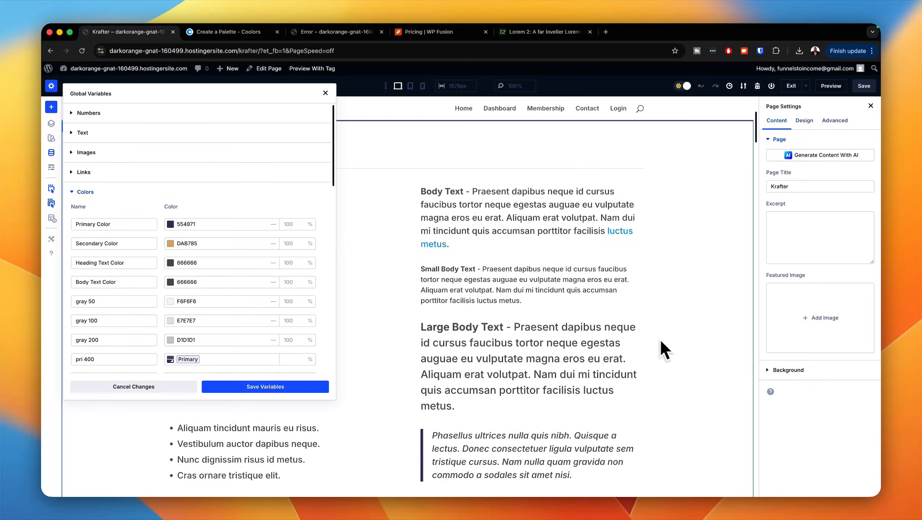
pyautogui.scroll(-2, 691, 349)
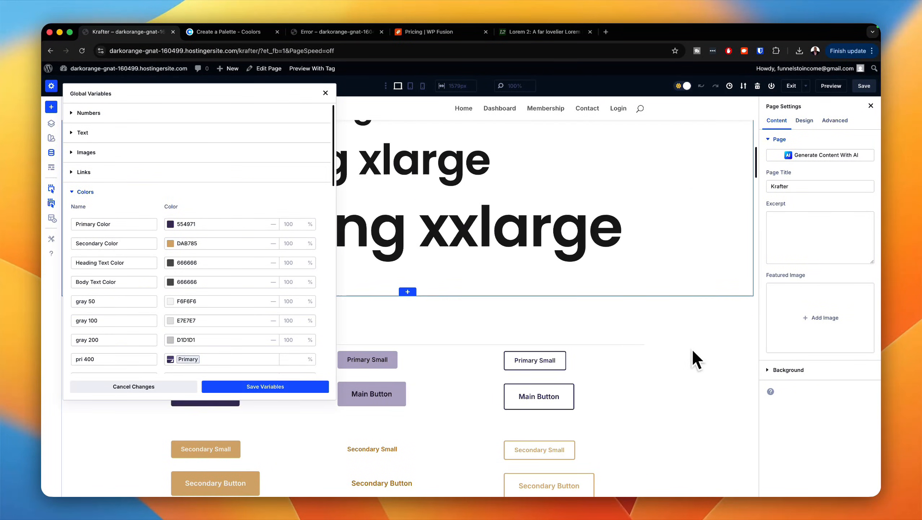
pyautogui.scroll(-2, 632, 437)
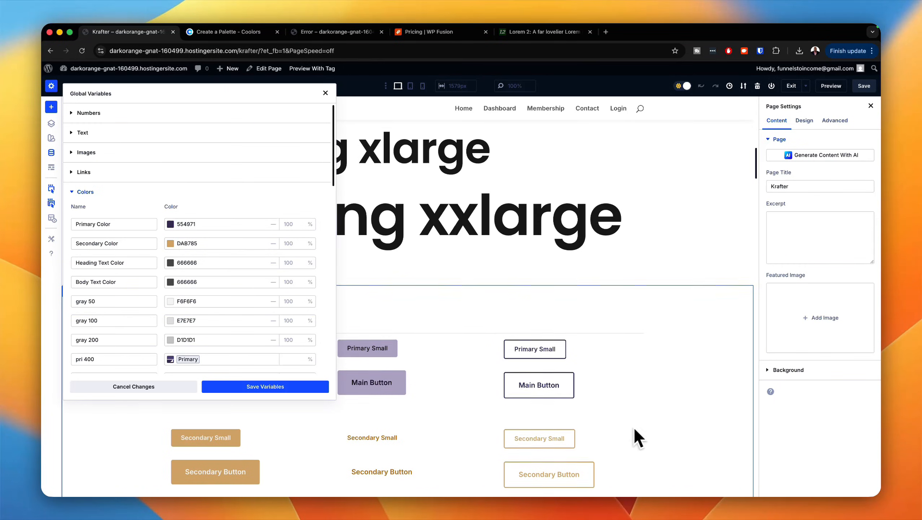
pyautogui.scroll(5, 666, 425)
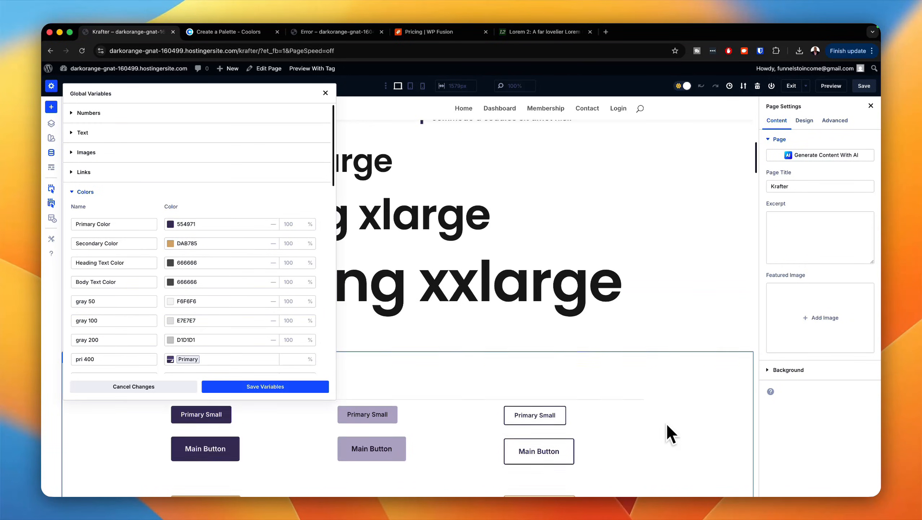
pyautogui.scroll(-1, 670, 433)
pyautogui.scroll(-8, 225, 334)
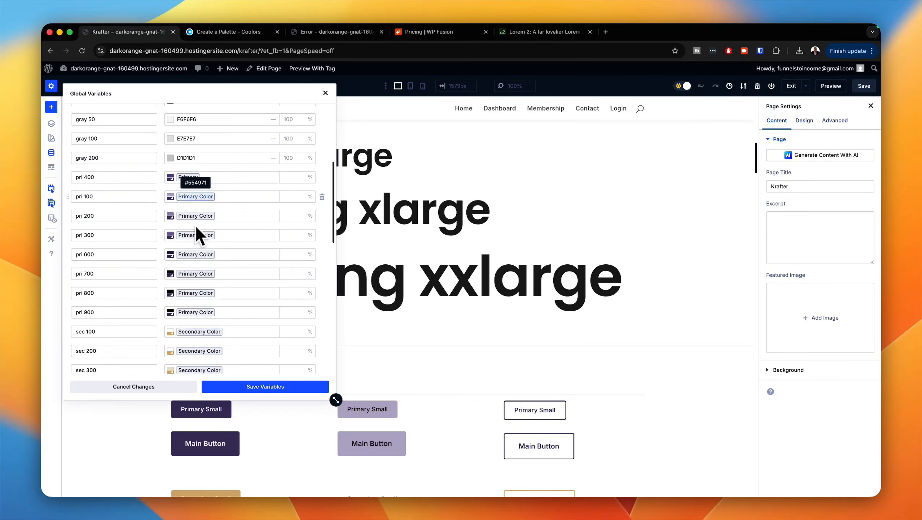
pyautogui.scroll(-6, 206, 340)
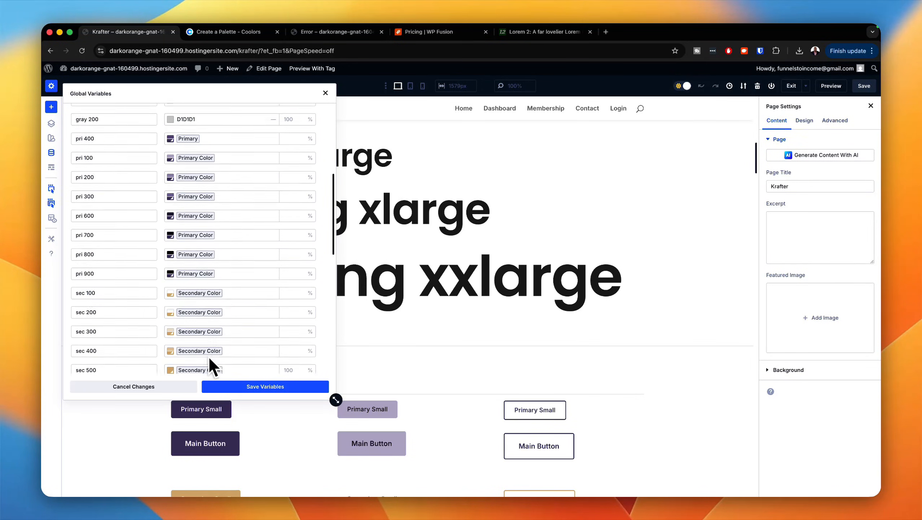
# Step: Set the global Secondary Color to the more saturated orange DDA550 and save the global variables
pyautogui.scroll(8, 305, 366)
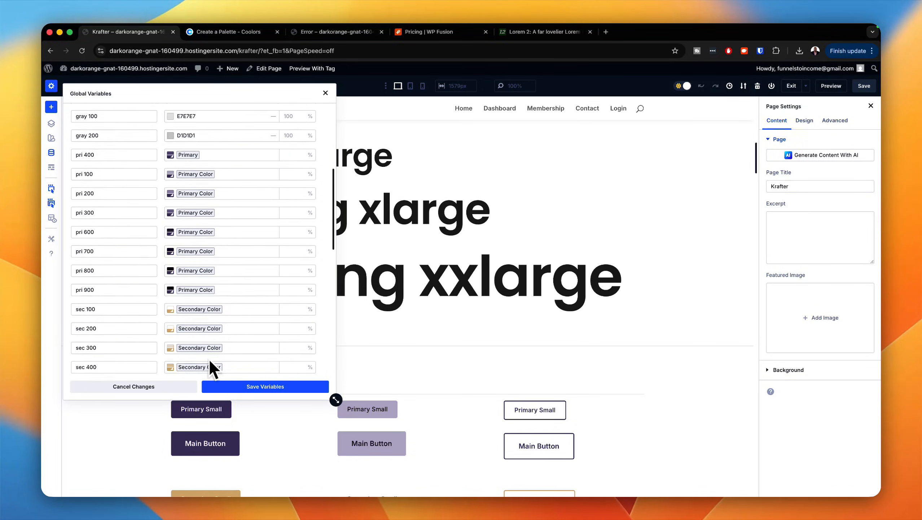
pyautogui.scroll(-1, 489, 373)
pyautogui.scroll(-5, 509, 370)
pyautogui.scroll(2, 531, 373)
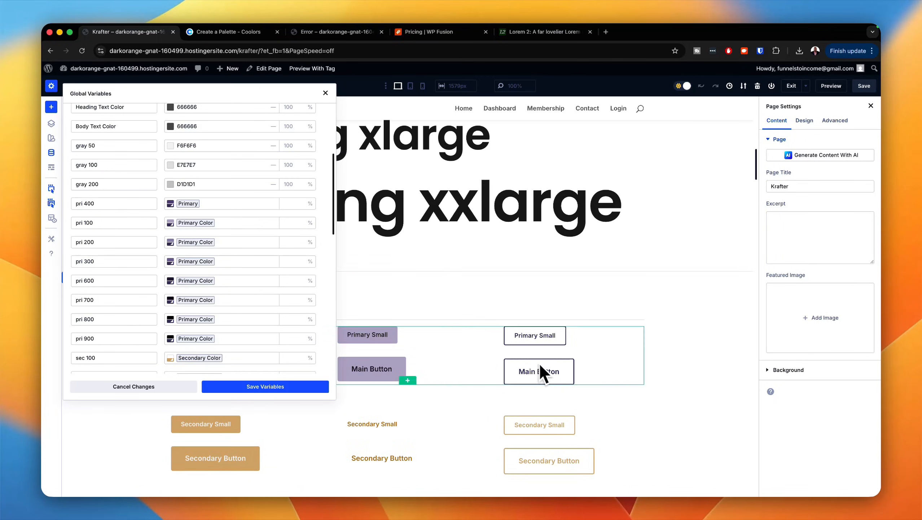
pyautogui.scroll(7, 254, 218)
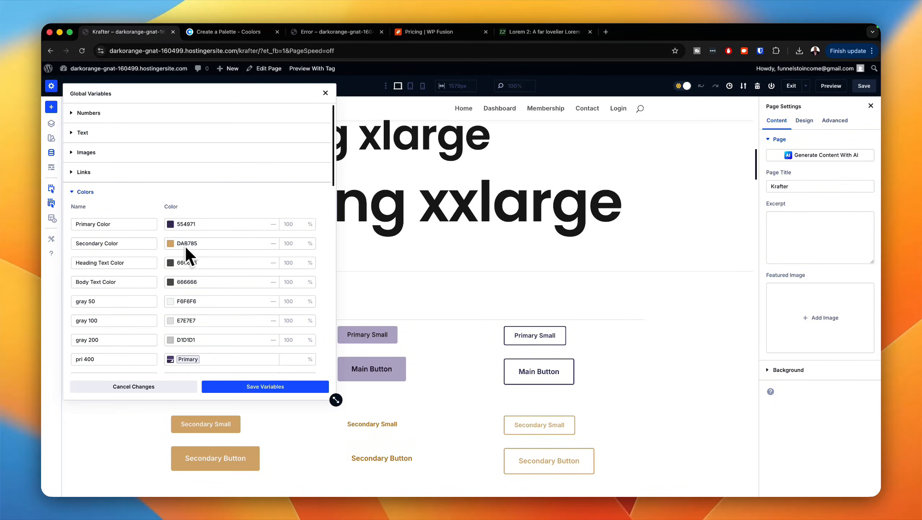
pyautogui.click(173, 246)
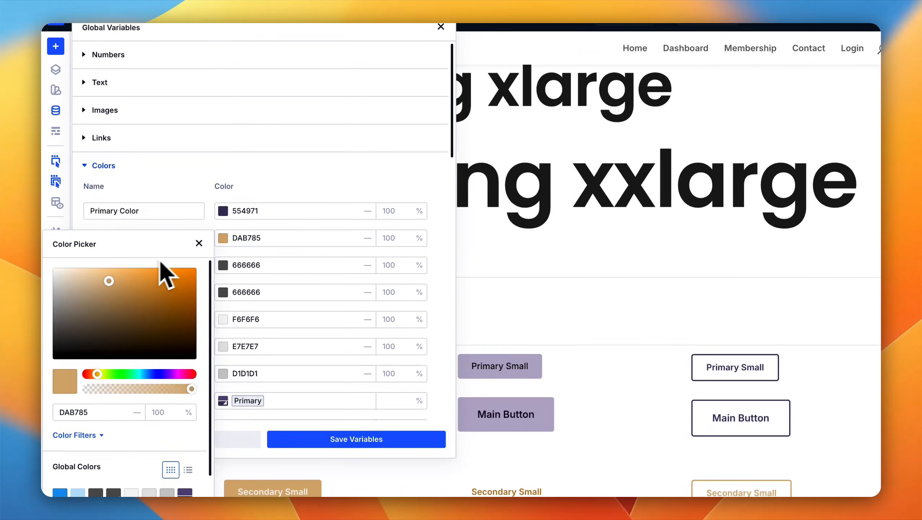
pyautogui.moveTo(107, 277)
pyautogui.mouseDown()
pyautogui.moveTo(139, 275)
pyautogui.moveTo(115, 271)
pyautogui.mouseUp()
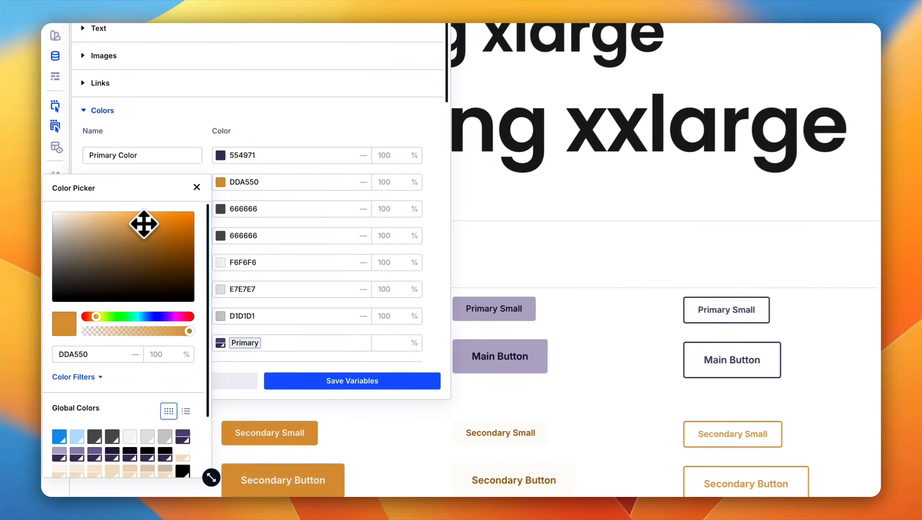
pyautogui.click(313, 181)
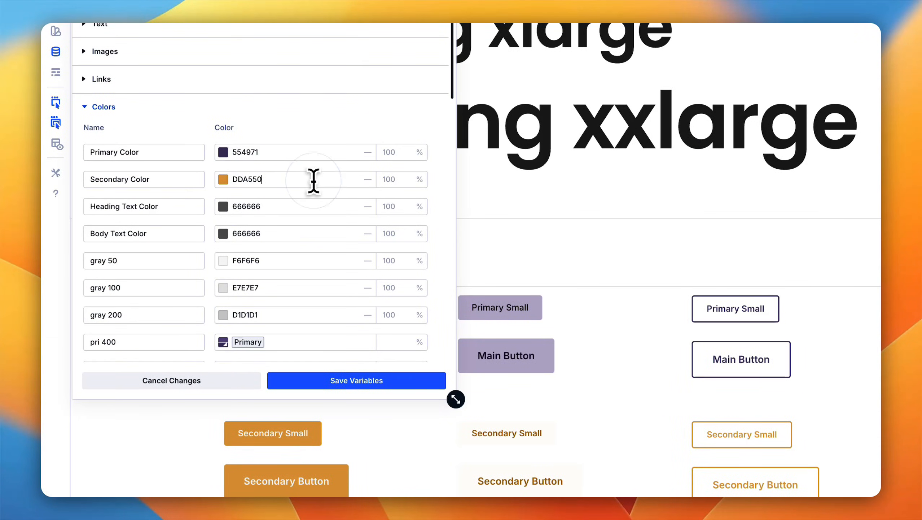
pyautogui.click(397, 381)
pyautogui.click(397, 382)
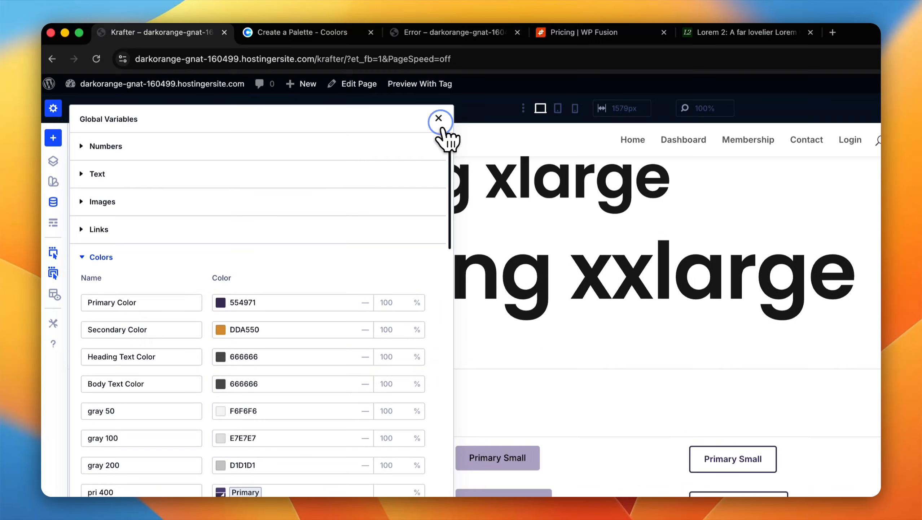
pyautogui.click(439, 90)
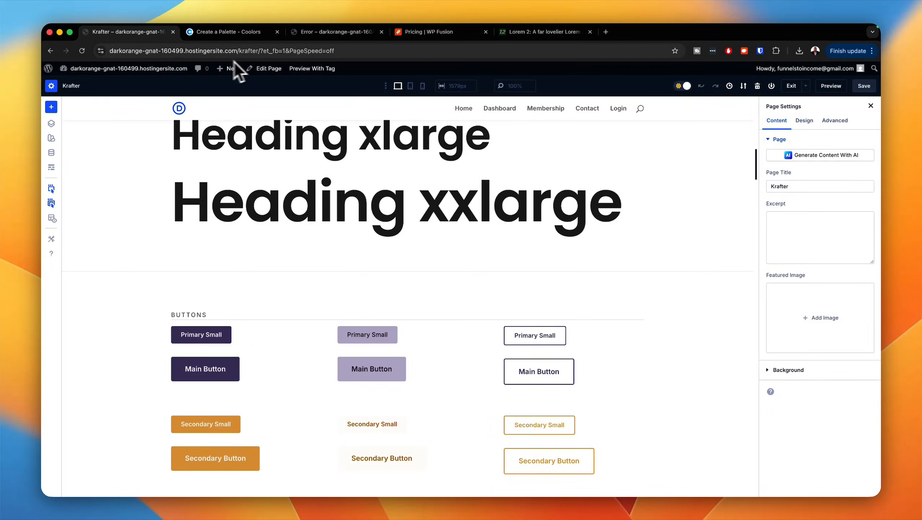
# Step: Reload the Krafter page and review its text and button styles with the saved colors
pyautogui.click(82, 51)
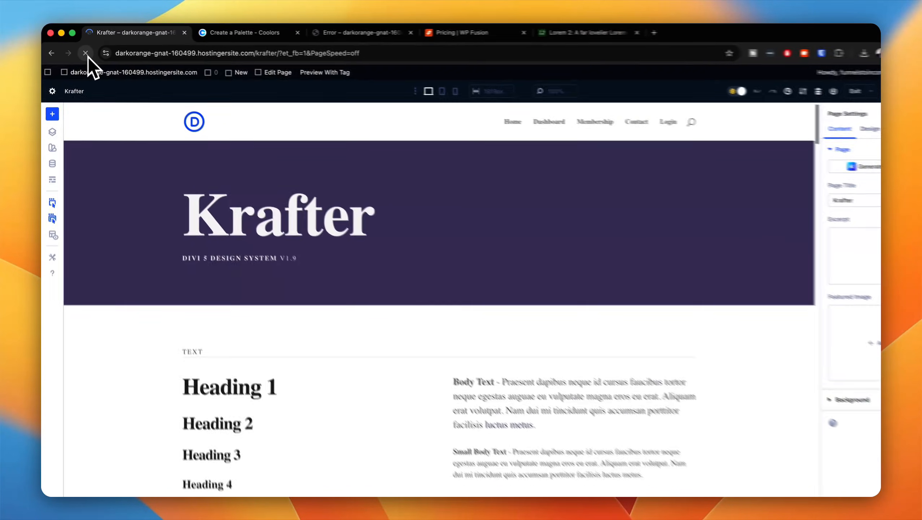
pyautogui.scroll(-5, 293, 244)
pyautogui.scroll(-10, 294, 244)
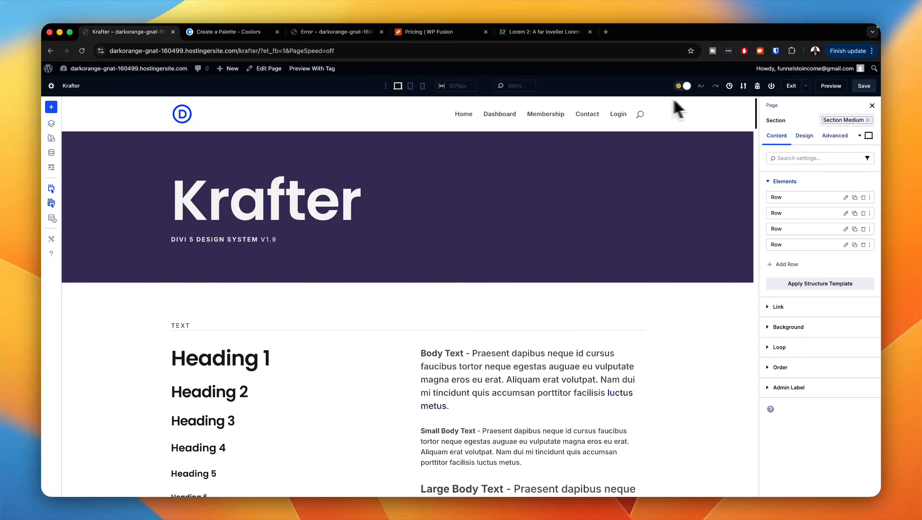
# Step: Exit the builder on the Krafter page and open the Home page for editing with Divi
pyautogui.click(787, 87)
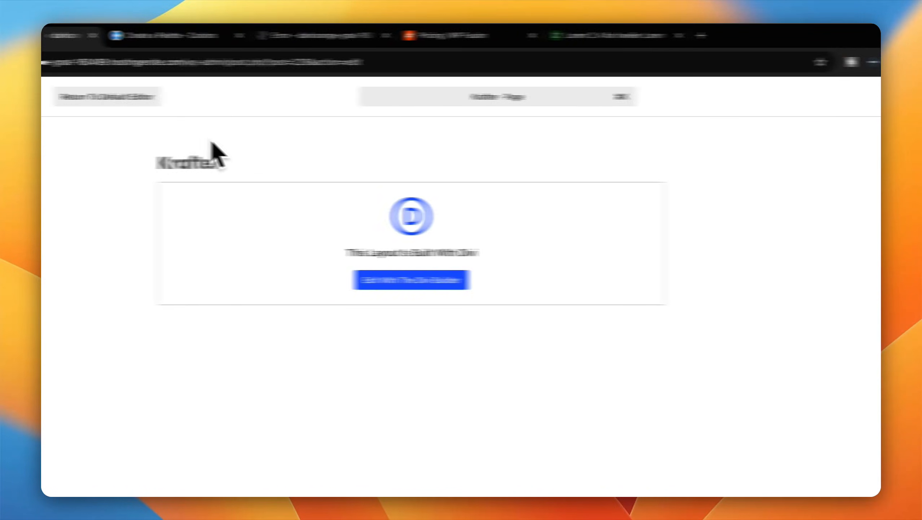
pyautogui.click(46, 96)
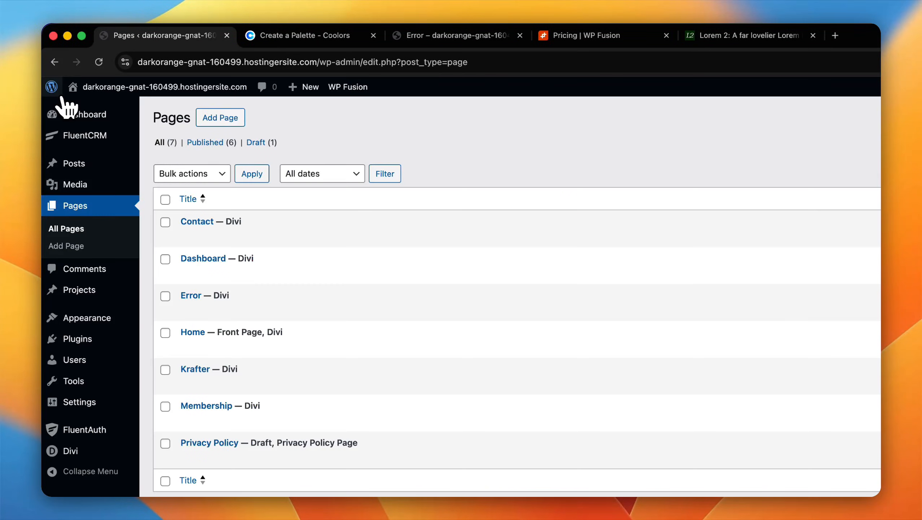
pyautogui.moveTo(237, 346)
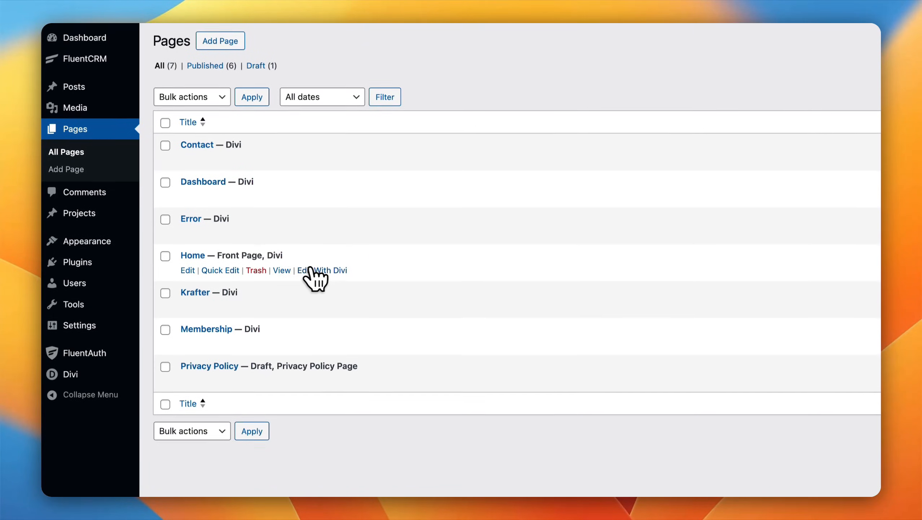
pyautogui.click(329, 268)
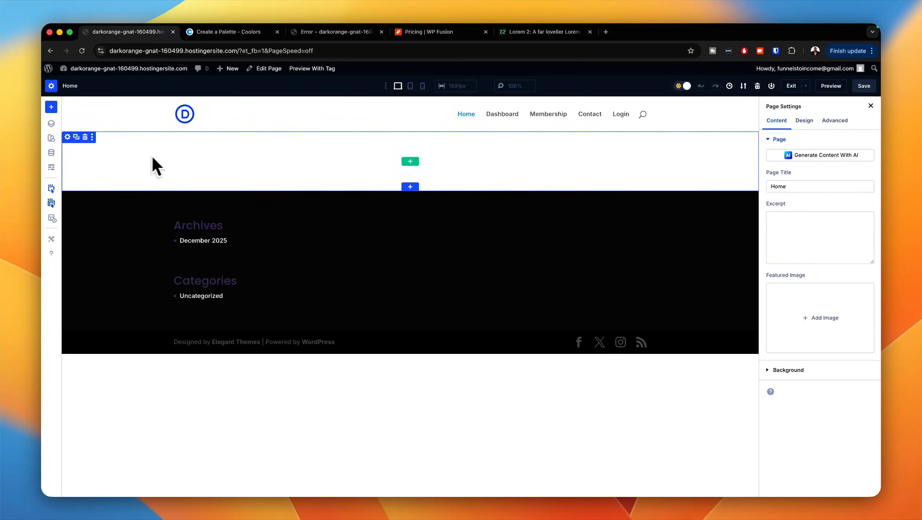
# Step: Open the background image setting of the Home page's empty section and bring up the file chooser for uploading
pyautogui.click(67, 137)
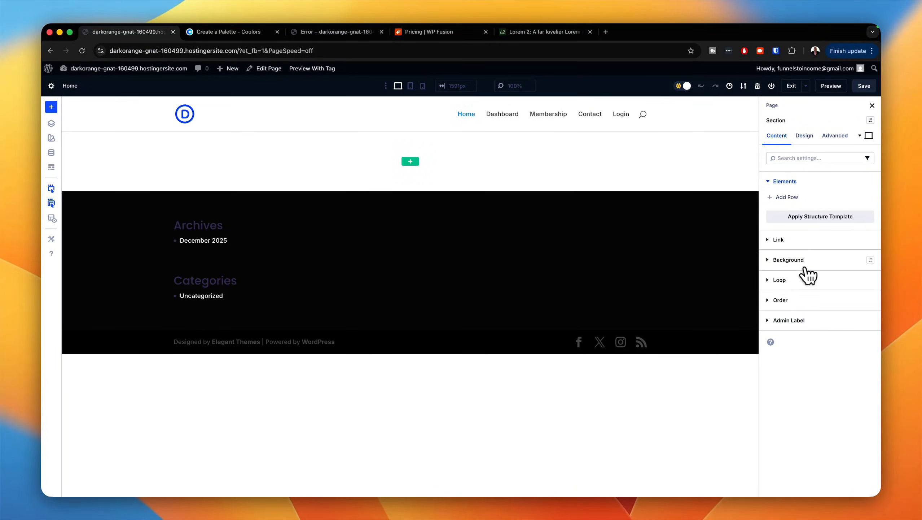
pyautogui.click(795, 261)
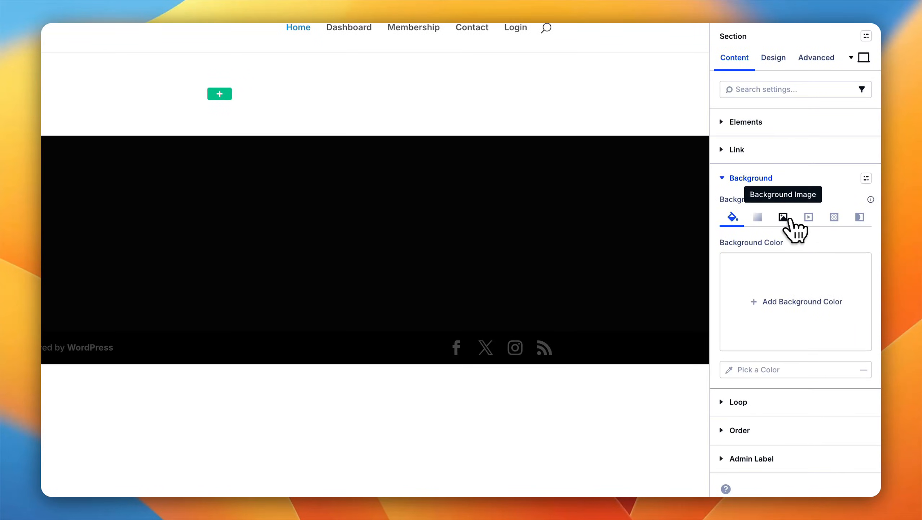
pyautogui.click(789, 218)
pyautogui.click(809, 303)
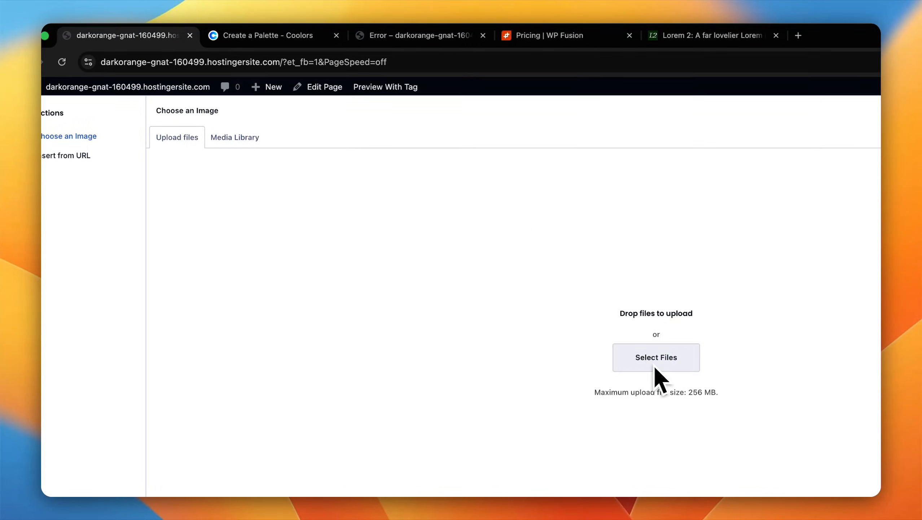
pyautogui.click(654, 366)
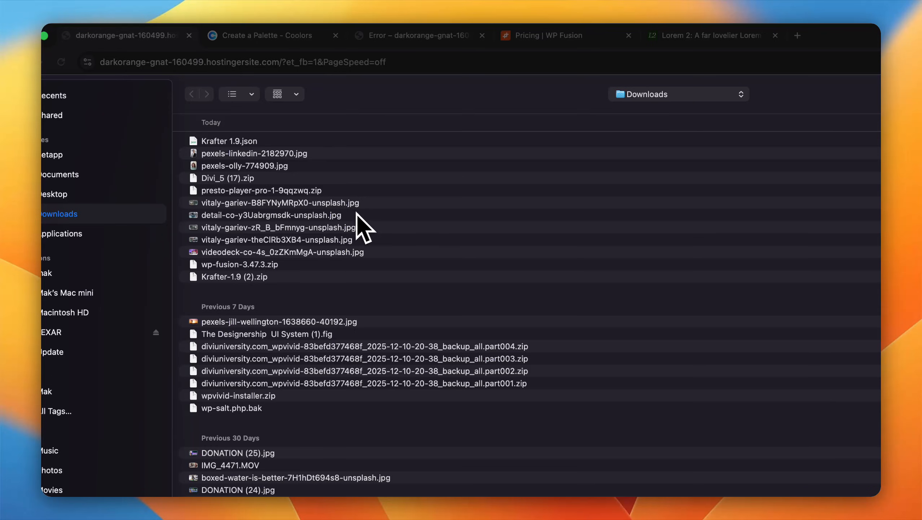
pyautogui.click(364, 205)
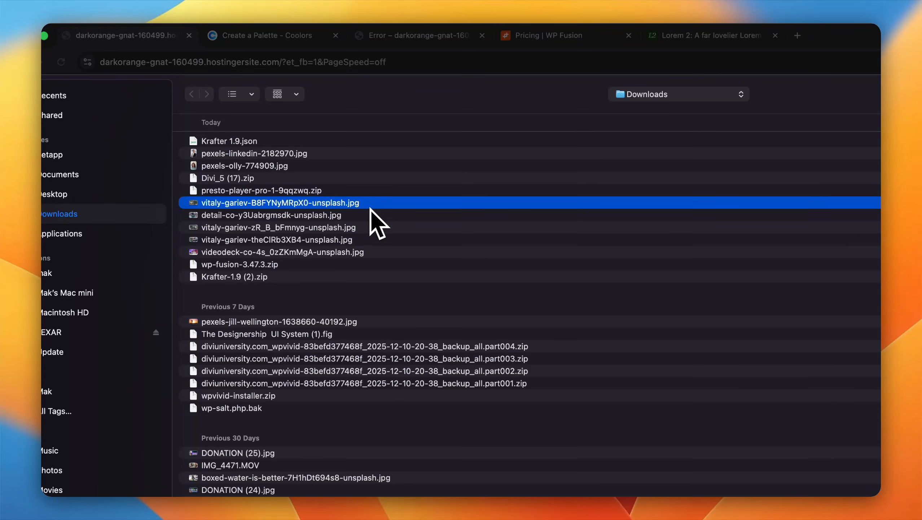
pyautogui.keyDown('shift'); pyautogui.click(369, 215); pyautogui.keyUp('shift')
pyautogui.keyDown('shift'); pyautogui.click(365, 232); pyautogui.keyUp('shift')
pyautogui.keyDown('shift'); pyautogui.click(366, 240); pyautogui.keyUp('shift')
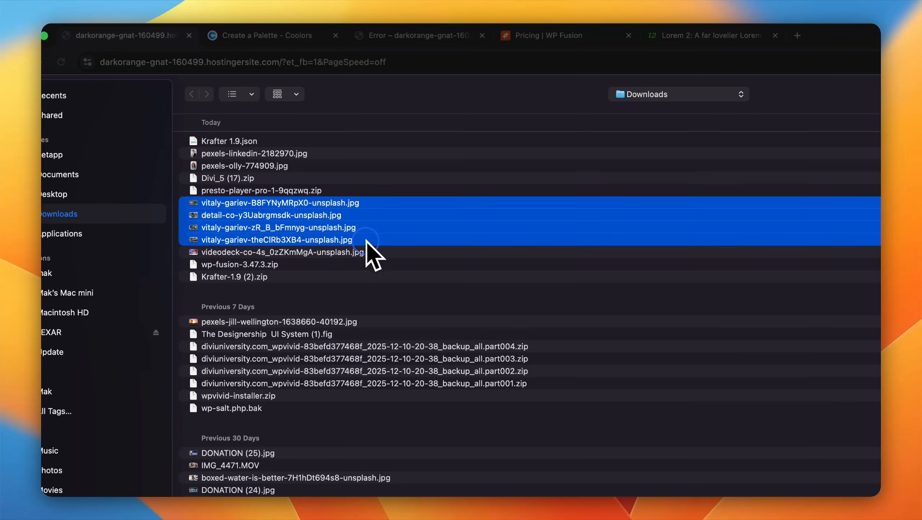
pyautogui.keyDown('shift'); pyautogui.click(367, 252); pyautogui.keyUp('shift')
pyautogui.keyDown('shift'); pyautogui.click(310, 154); pyautogui.keyUp('shift')
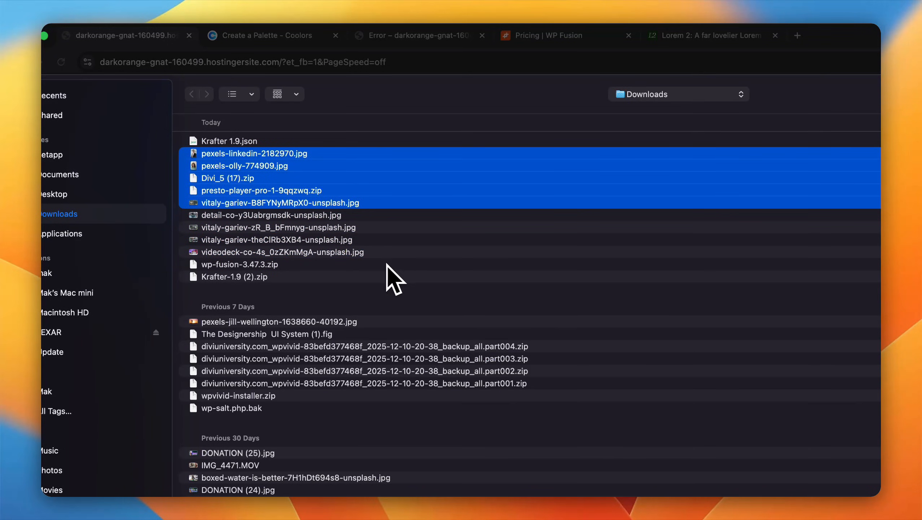
pyautogui.click(408, 273)
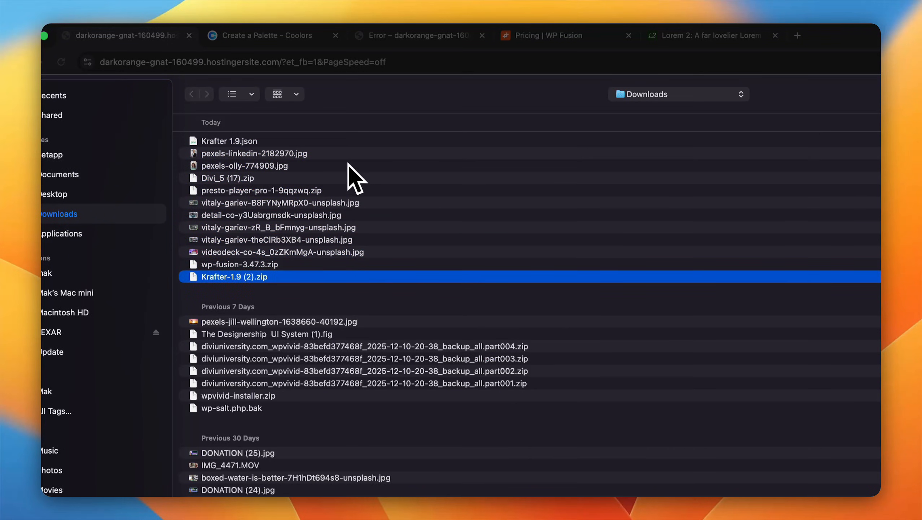
# Step: Upload the two recent pexels and five unsplash JPG images from the Downloads folder to the media library
pyautogui.keyDown('super'); pyautogui.click(345, 155); pyautogui.keyUp('super')
pyautogui.keyDown('super'); pyautogui.click(329, 165); pyautogui.keyUp('super')
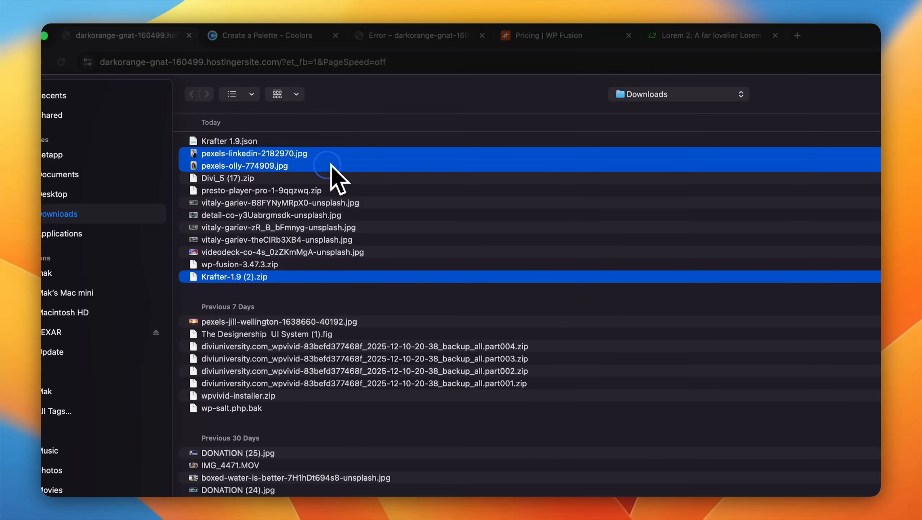
pyautogui.keyDown('super'); pyautogui.click(312, 203); pyautogui.keyUp('super')
pyautogui.keyDown('super'); pyautogui.click(305, 214); pyautogui.keyUp('super')
pyautogui.keyDown('super'); pyautogui.click(302, 227); pyautogui.keyUp('super')
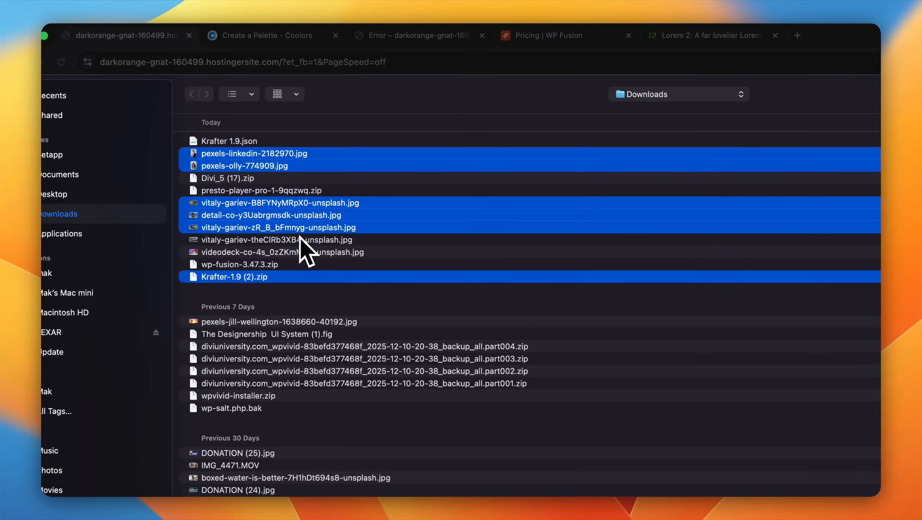
pyautogui.keyDown('super'); pyautogui.click(300, 239); pyautogui.keyUp('super')
pyautogui.keyDown('super'); pyautogui.click(298, 251); pyautogui.keyUp('super')
pyautogui.keyDown('super'); pyautogui.click(272, 276); pyautogui.keyUp('super')
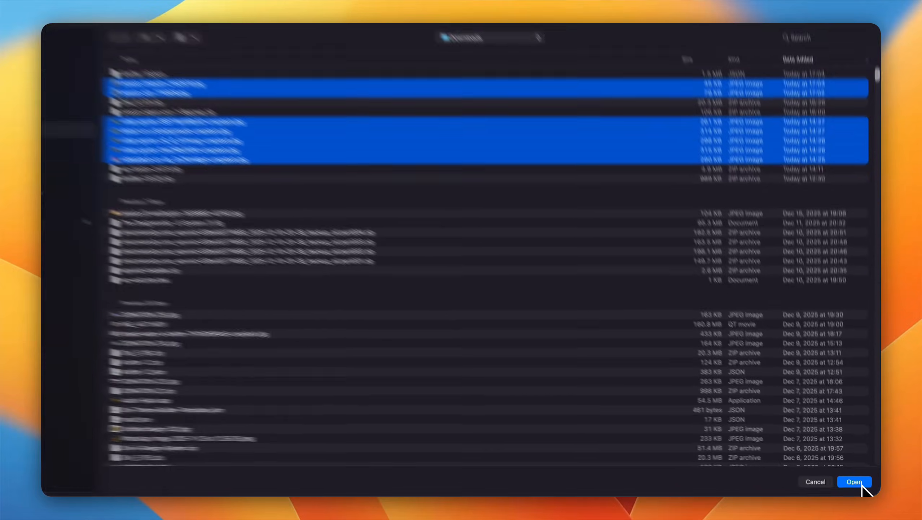
pyautogui.click(856, 482)
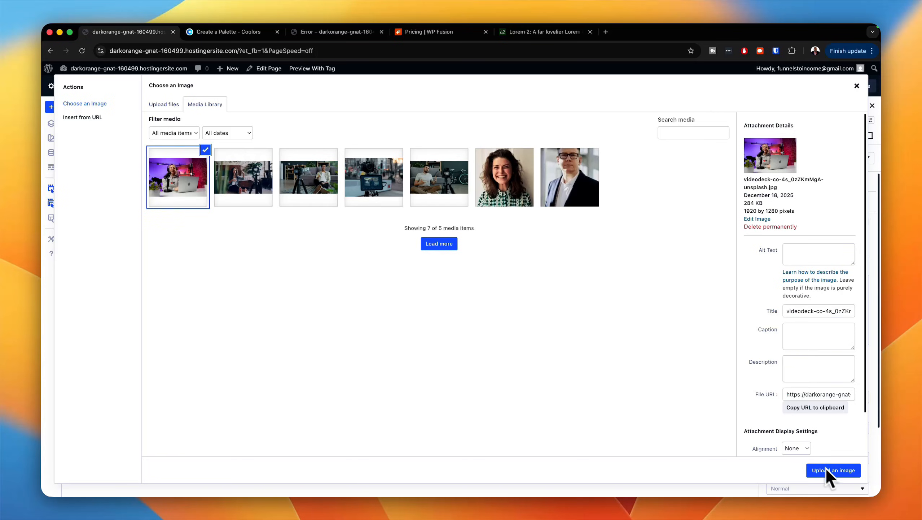
# Step: Set videodeck-co-4s_0zZKmMgA-unsplash.jpg as the section's background image and apply the section full preset
pyautogui.click(836, 471)
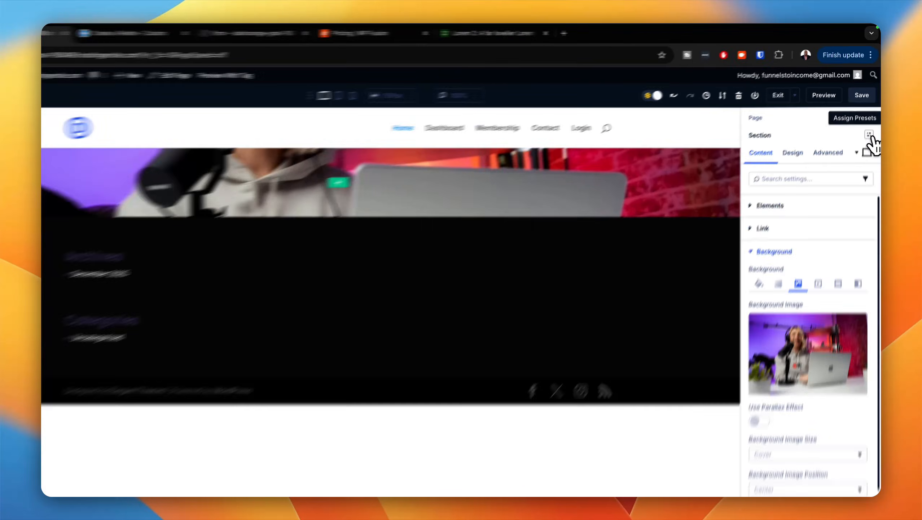
pyautogui.click(871, 120)
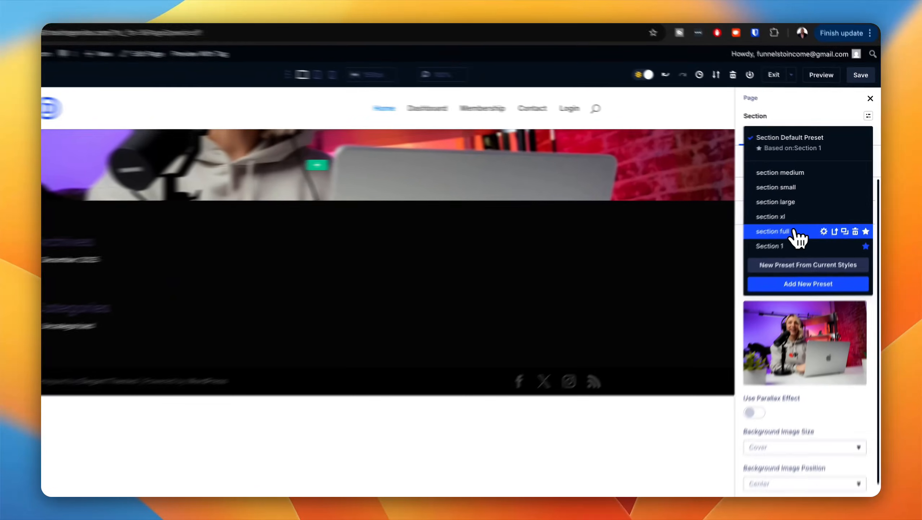
pyautogui.click(808, 217)
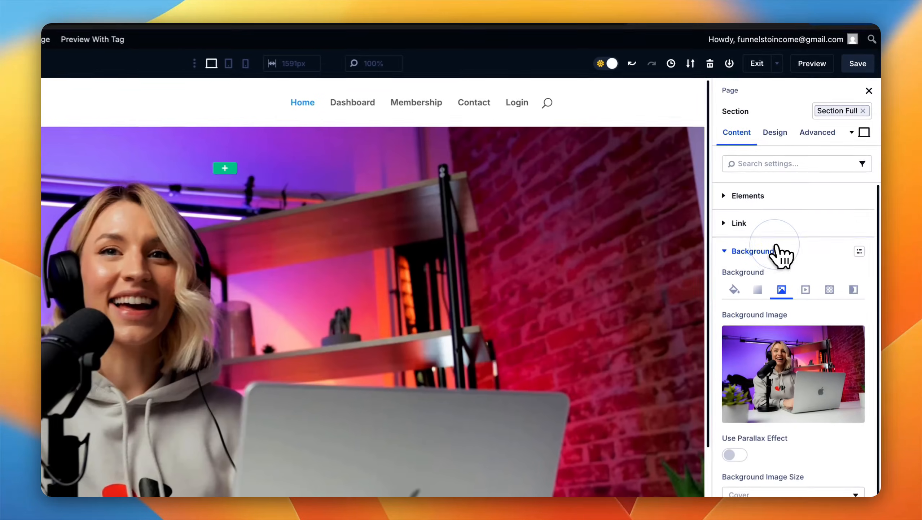
pyautogui.scroll(-5, 656, 284)
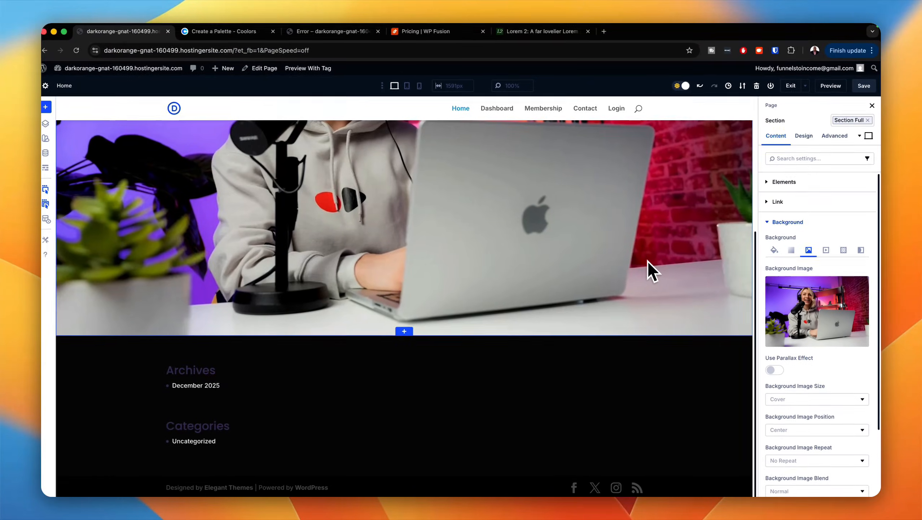
pyautogui.scroll(5, 647, 260)
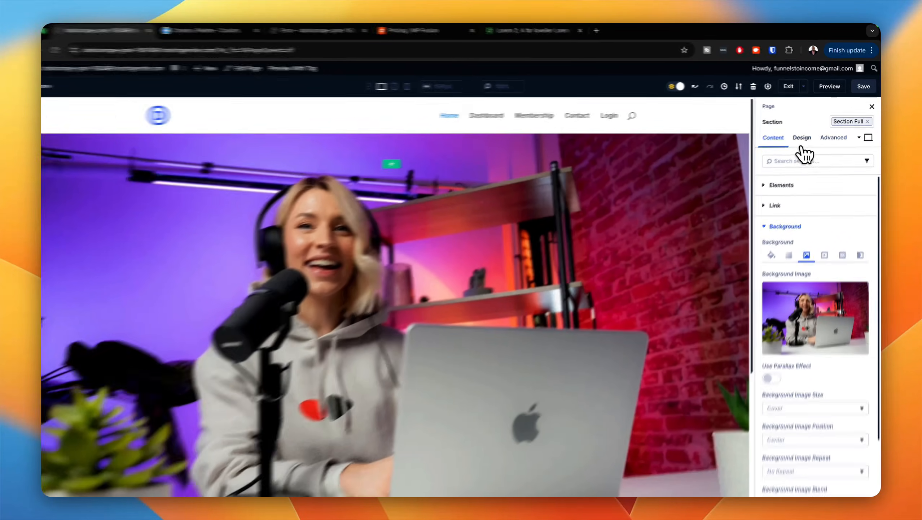
# Step: Examine the section's sizing settings, including the height applied by the Section Full preset
pyautogui.click(805, 136)
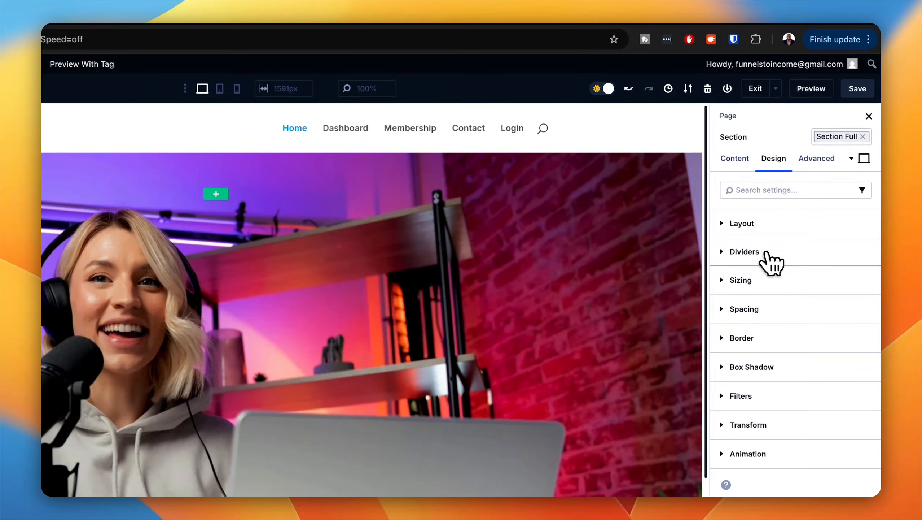
pyautogui.click(766, 280)
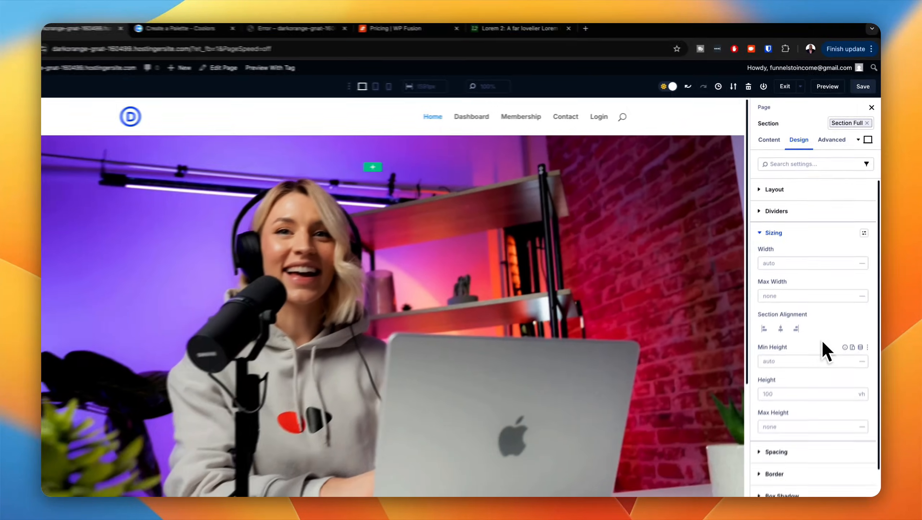
pyautogui.scroll(-2, 822, 340)
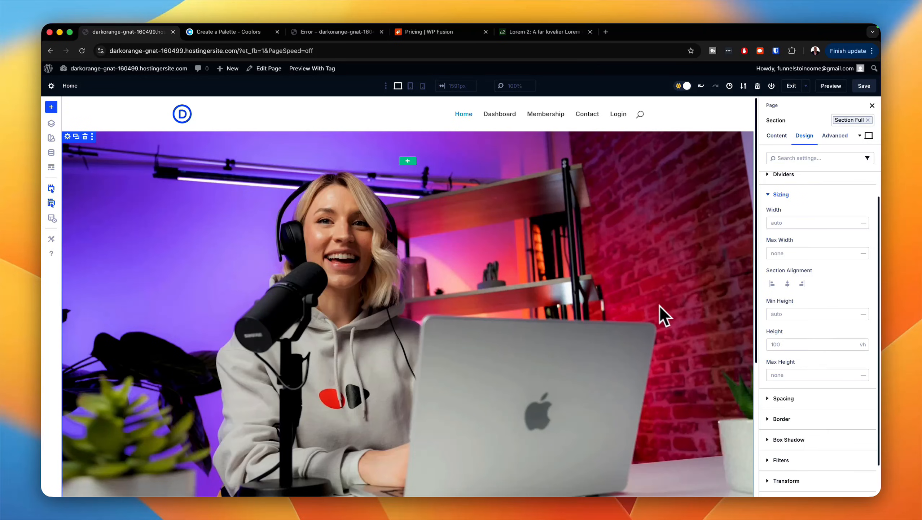
pyautogui.scroll(1, 768, 206)
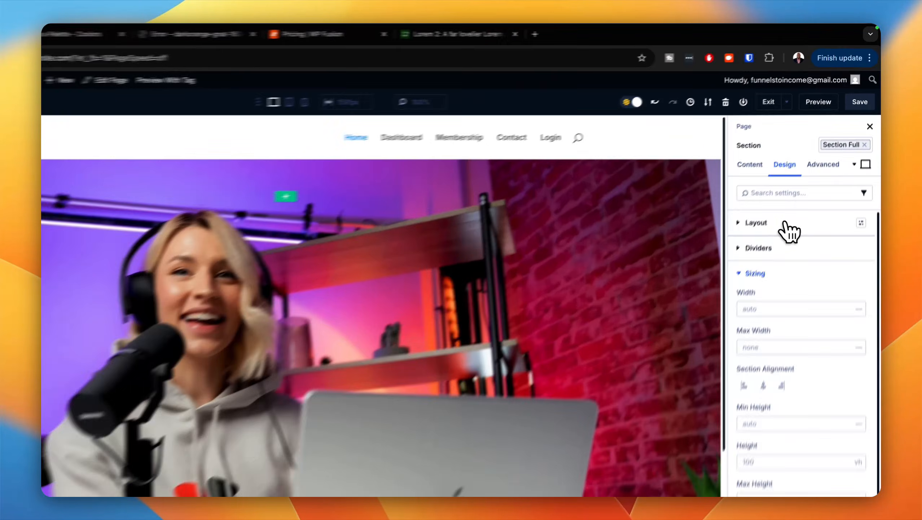
# Step: Set the hero section's Justify Content to Center and insert a single-column flex row in it
pyautogui.click(805, 183)
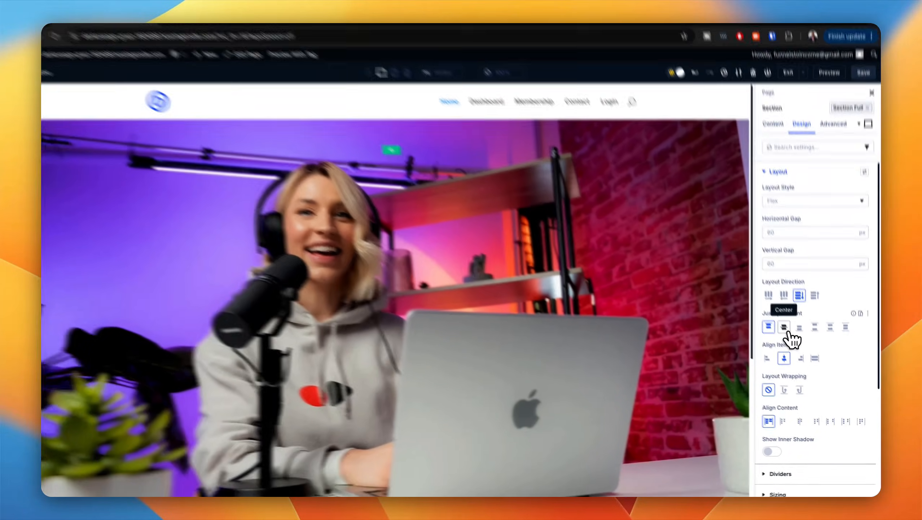
pyautogui.click(788, 333)
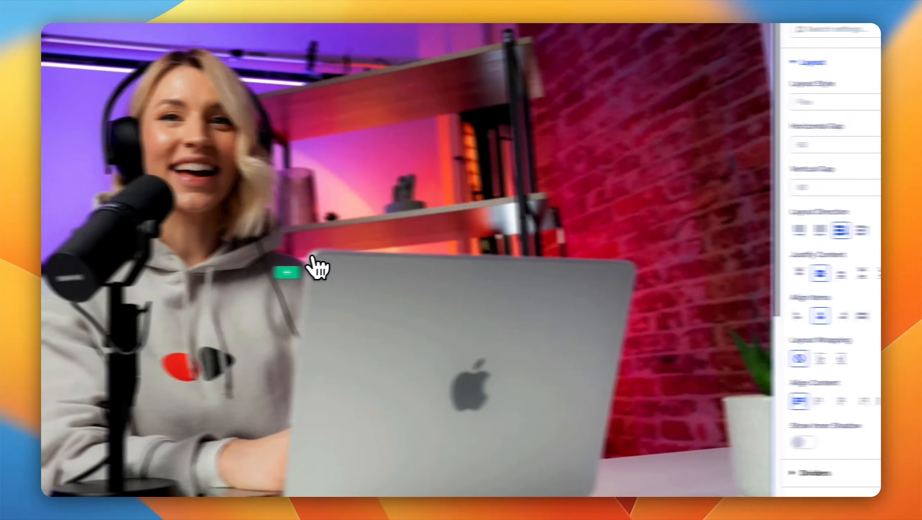
pyautogui.click(288, 272)
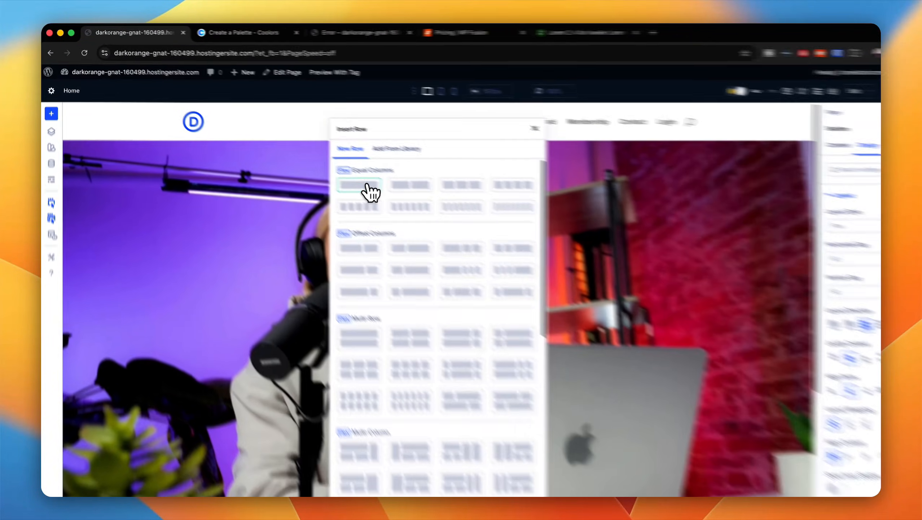
pyautogui.click(345, 178)
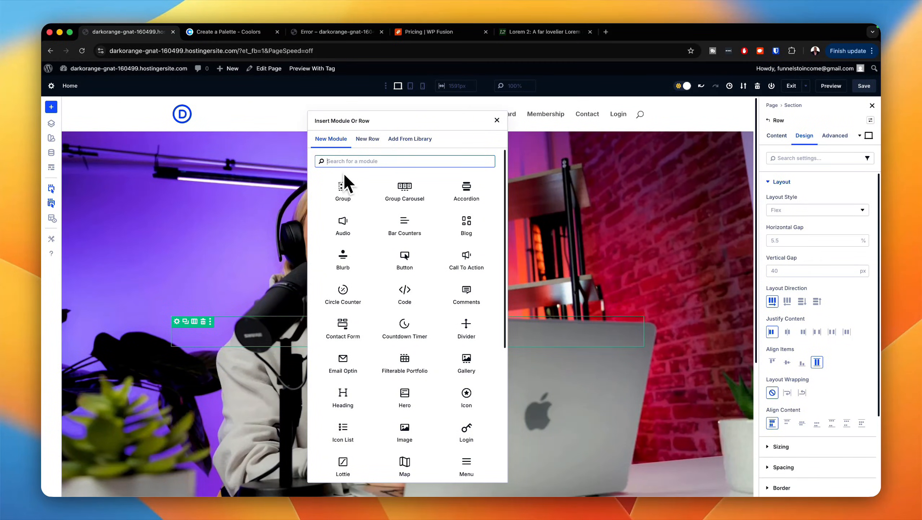
# Step: Add a Heading module to the new row and a Text module directly below it
pyautogui.write('h')
pyautogui.write('ea')
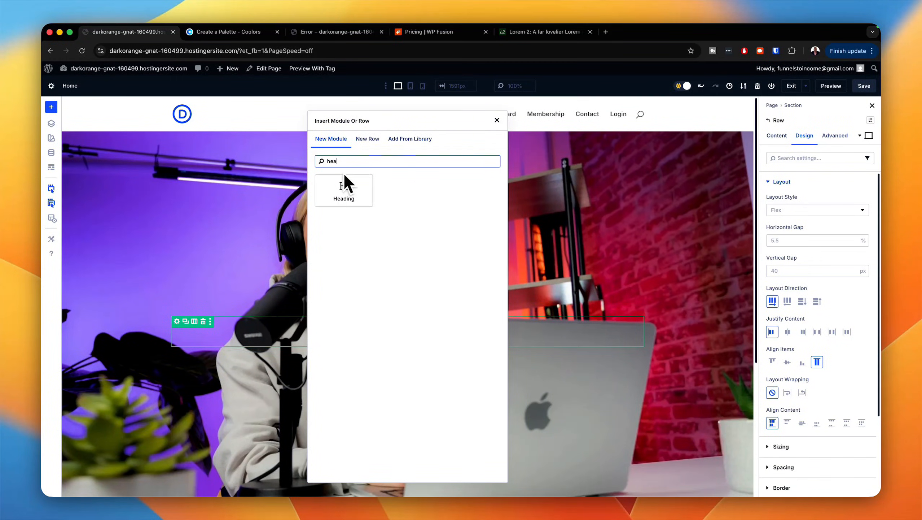
pyautogui.write('d')
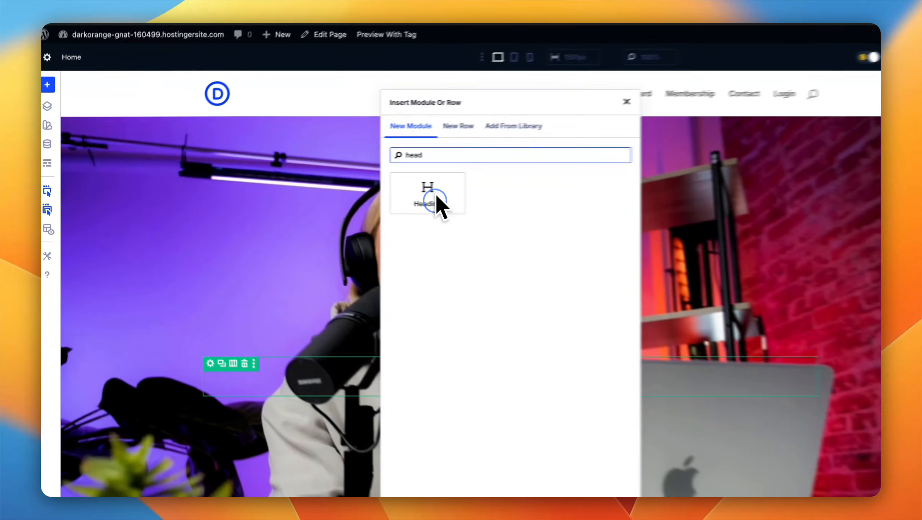
pyautogui.click(343, 187)
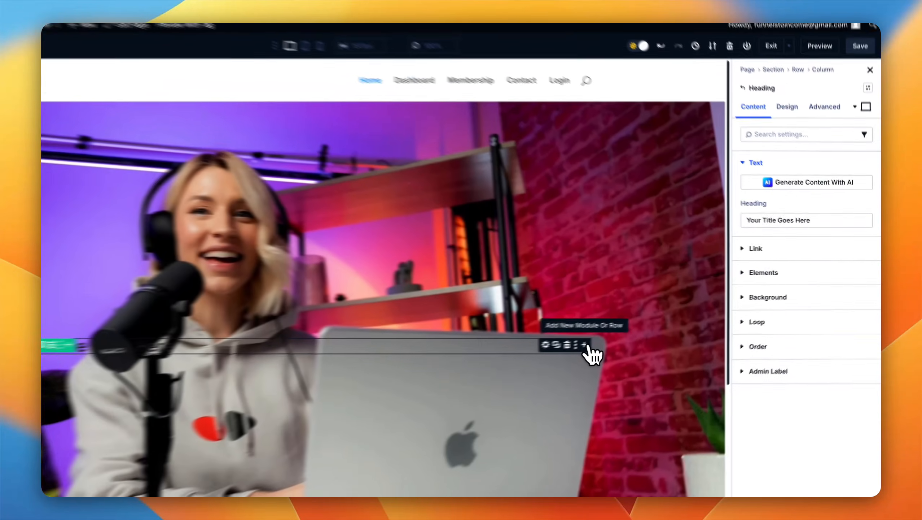
pyautogui.click(638, 330)
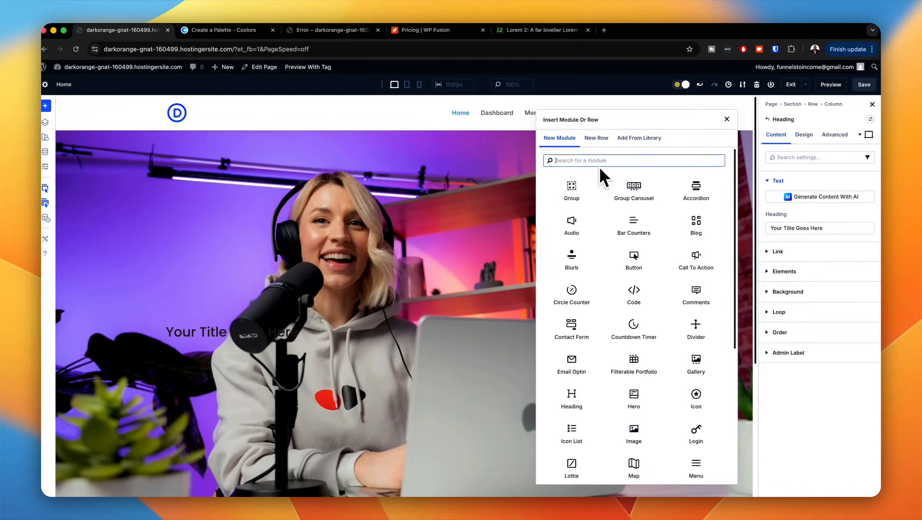
pyautogui.write('text')
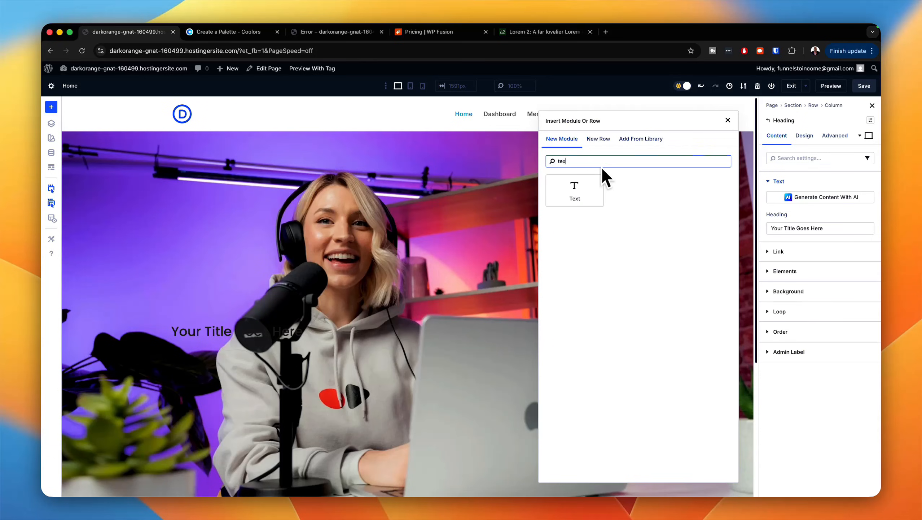
pyautogui.click(574, 189)
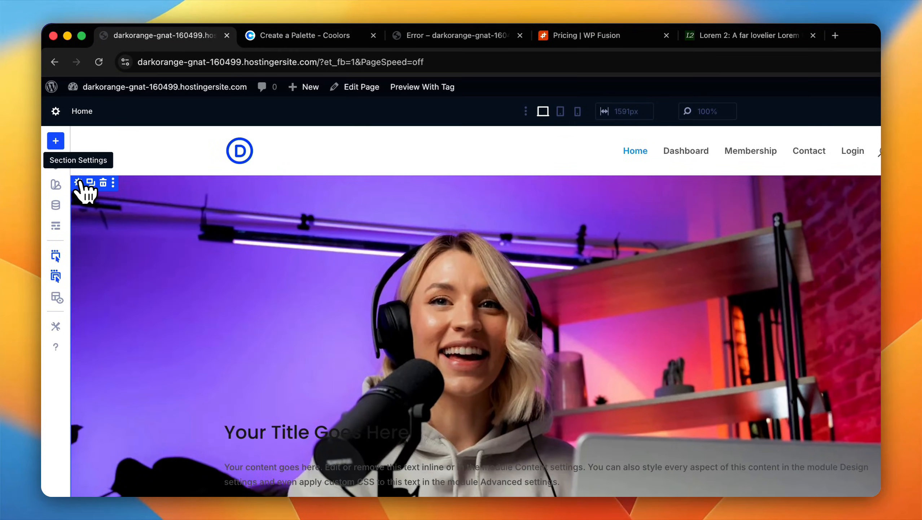
# Step: Set the hero section's background color to black, 000000
pyautogui.click(78, 182)
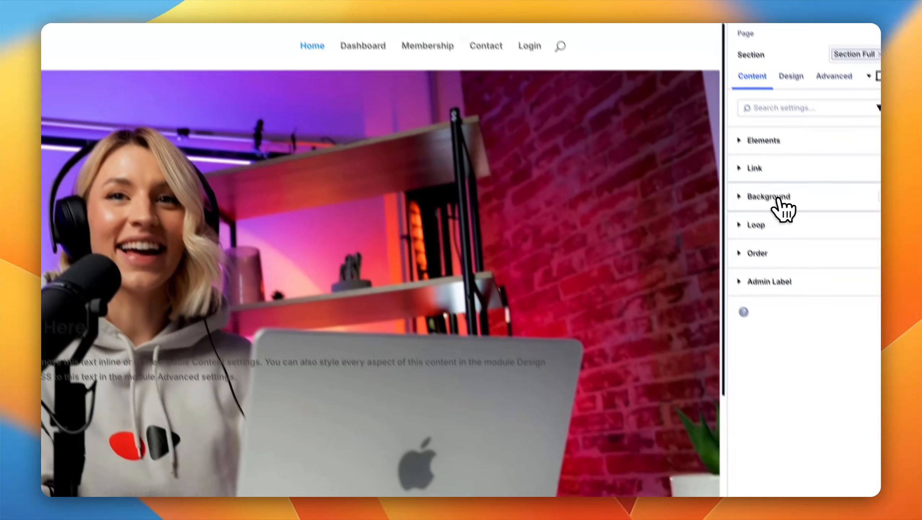
pyautogui.click(786, 181)
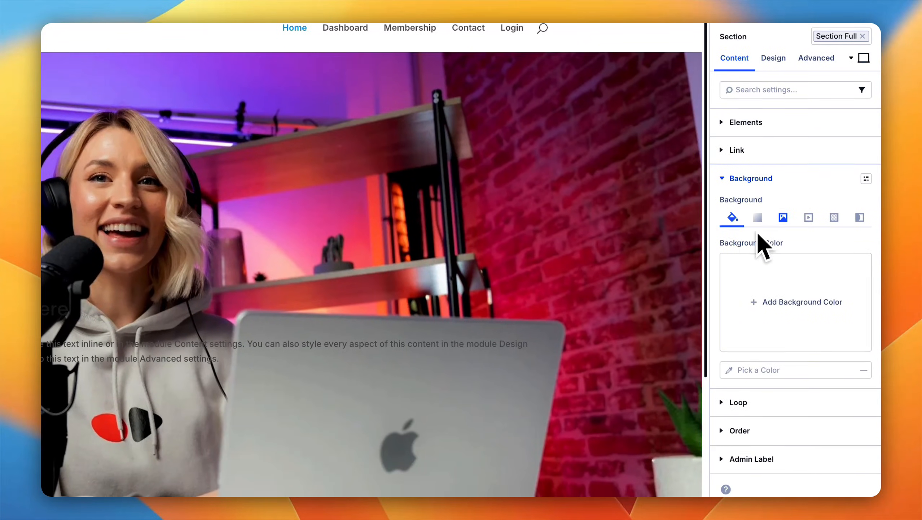
pyautogui.click(781, 303)
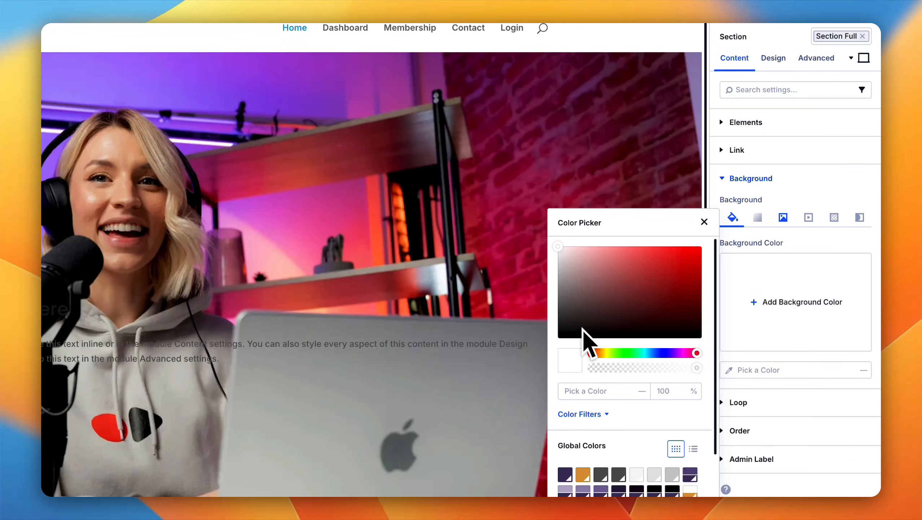
pyautogui.moveTo(583, 330); pyautogui.dragTo(557, 338)
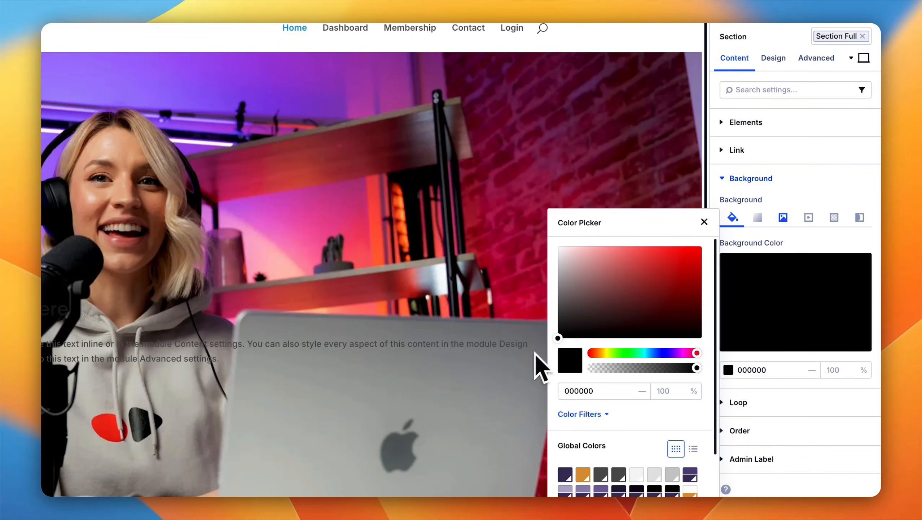
pyautogui.click(704, 221)
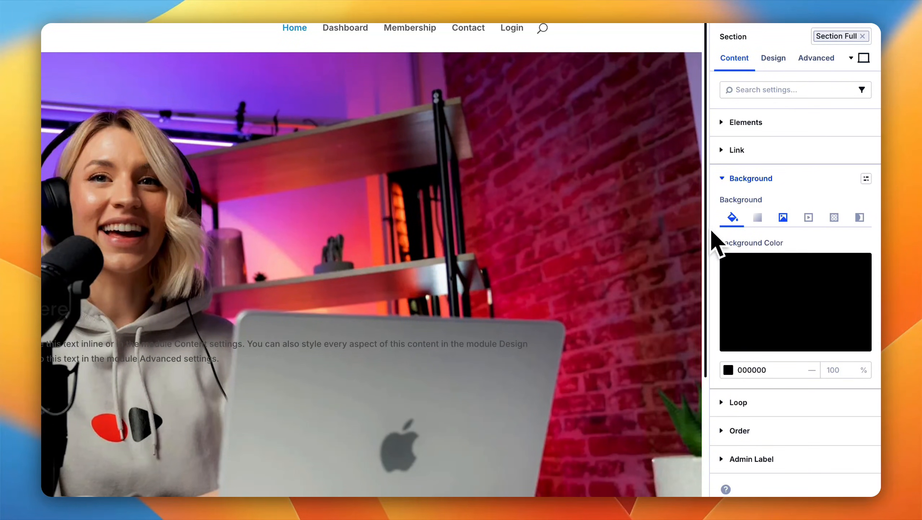
# Step: Set the section's background image blend mode to Multiply
pyautogui.click(781, 218)
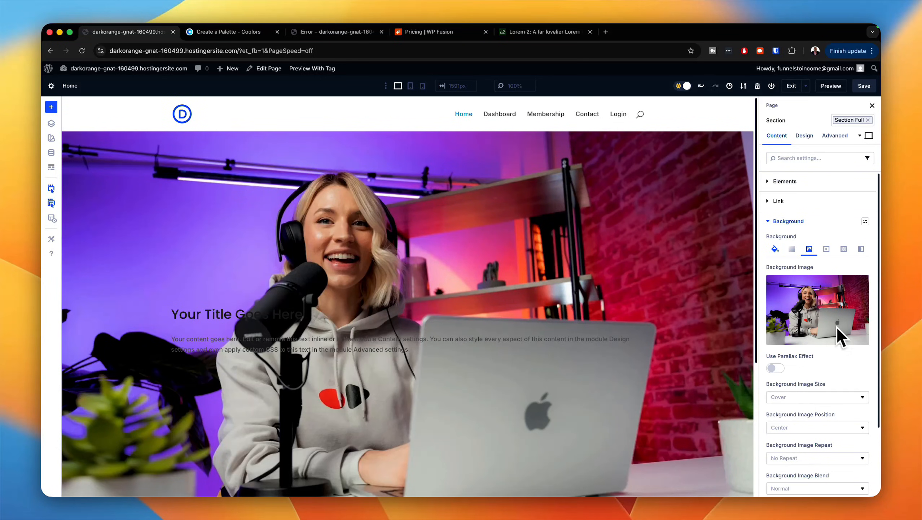
pyautogui.scroll(-3, 841, 344)
pyautogui.click(814, 434)
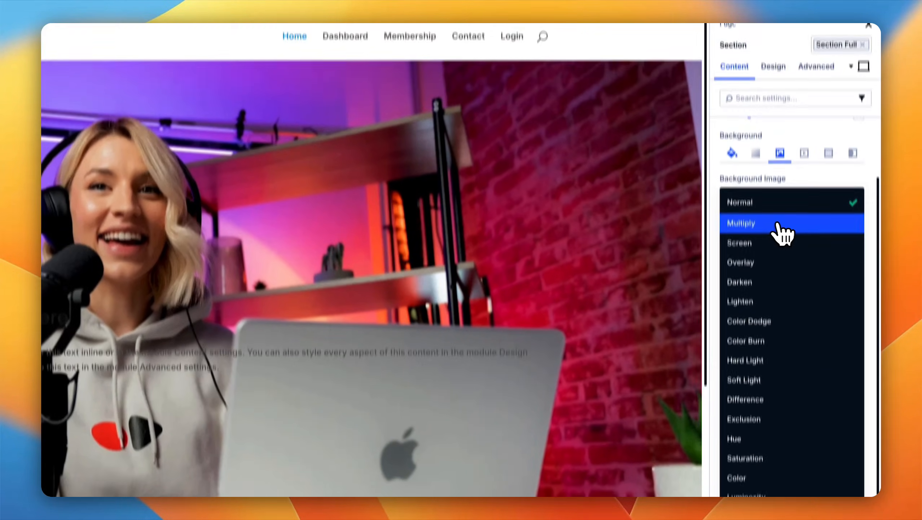
pyautogui.click(784, 145)
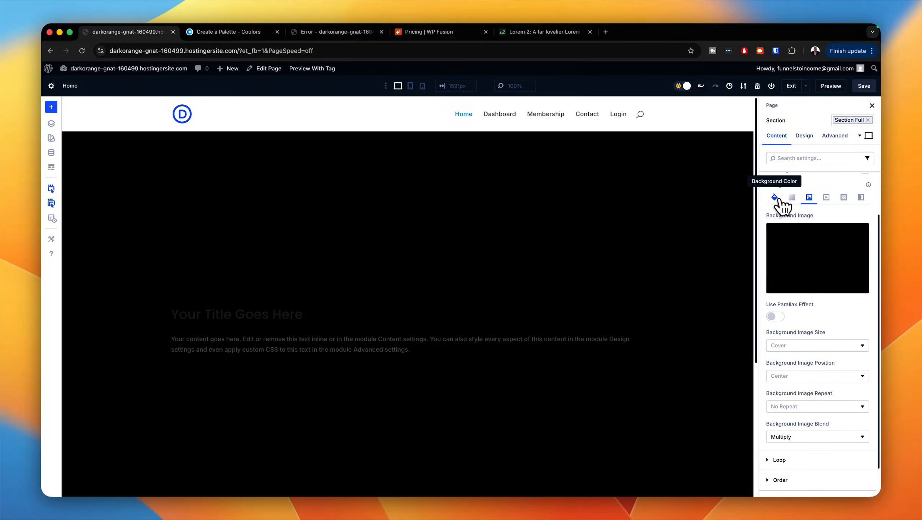
# Step: Reduce the opacity of the section's black background color to 60%
pyautogui.click(774, 197)
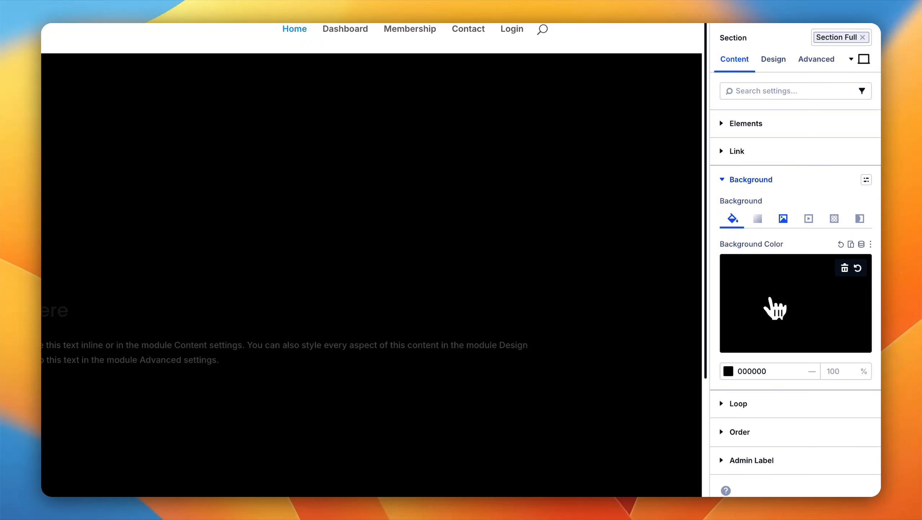
pyautogui.click(781, 317)
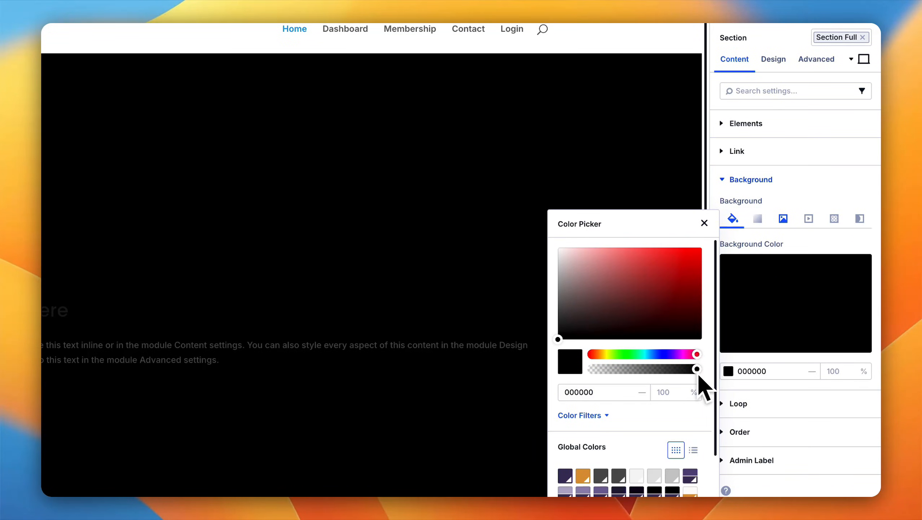
pyautogui.moveTo(687, 370); pyautogui.dragTo(672, 370)
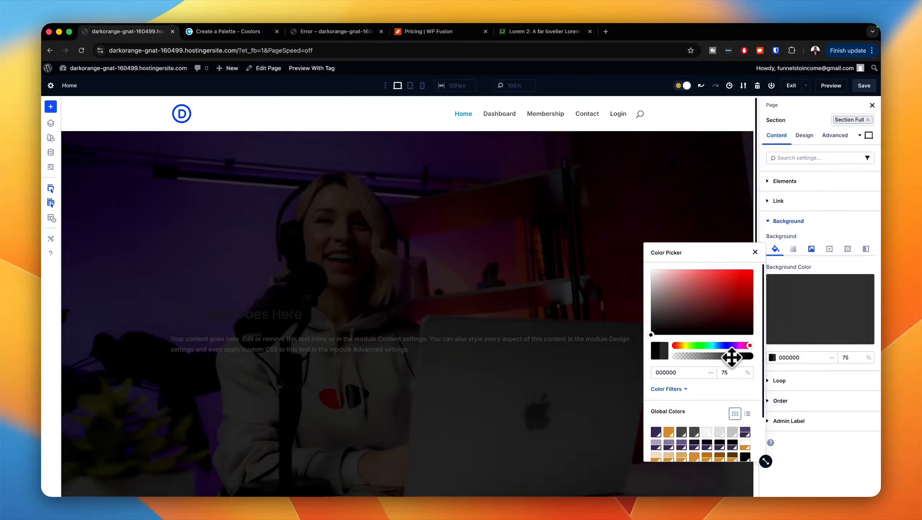
pyautogui.moveTo(732, 357); pyautogui.dragTo(731, 357)
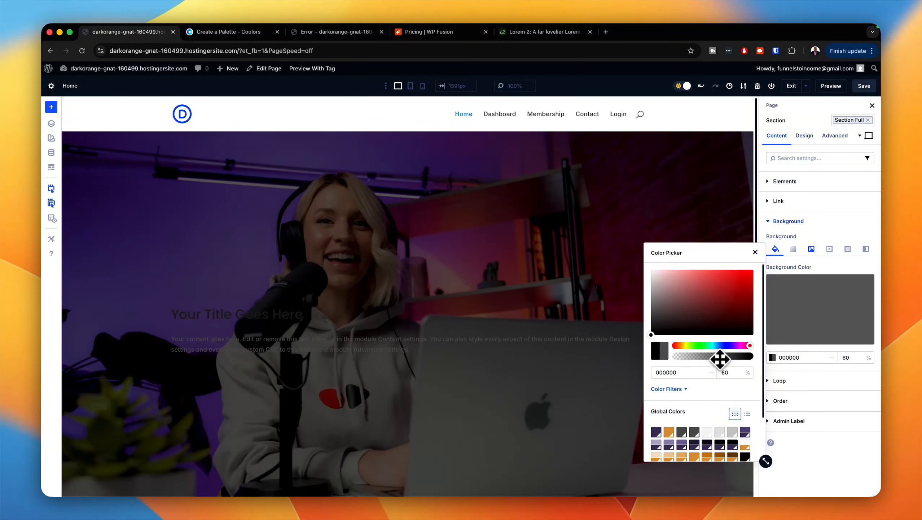
pyautogui.moveTo(719, 356); pyautogui.dragTo(720, 358)
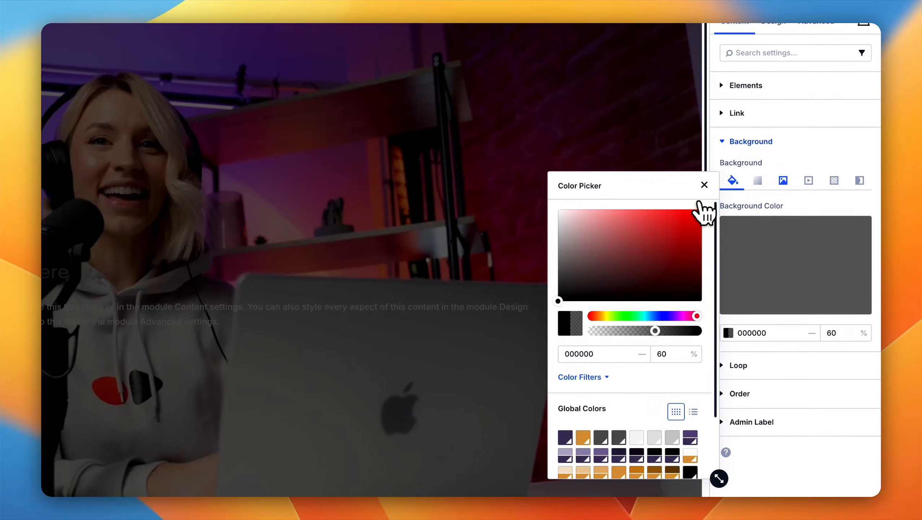
pyautogui.click(755, 252)
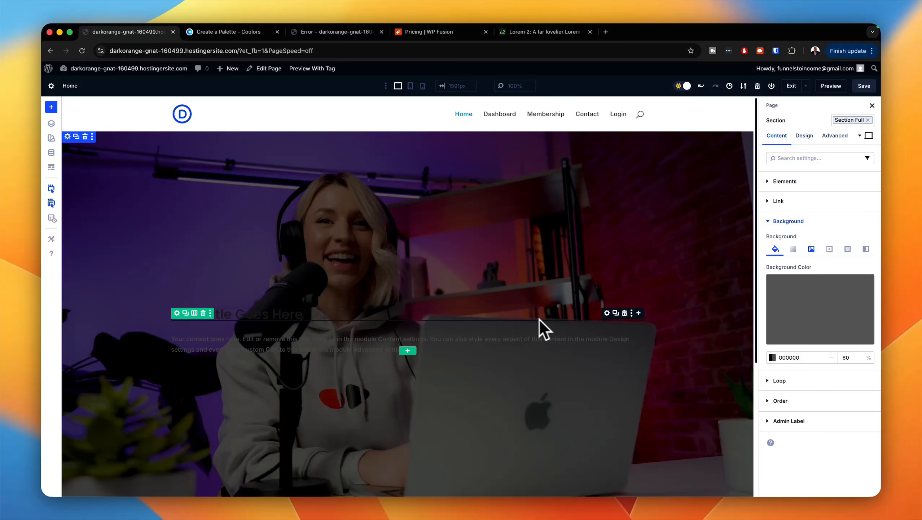
# Step: Apply the Heading large preset to the heading text of the hero's Heading module
pyautogui.click(607, 313)
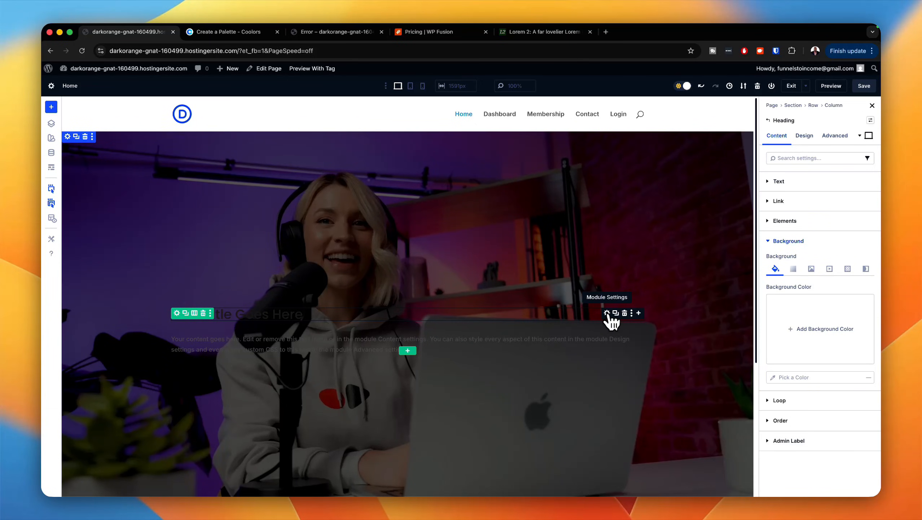
pyautogui.click(804, 136)
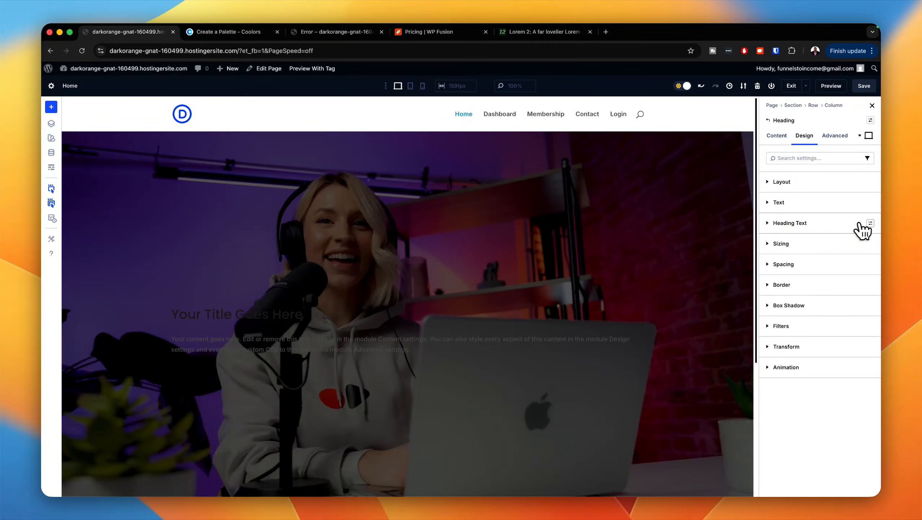
pyautogui.click(871, 222)
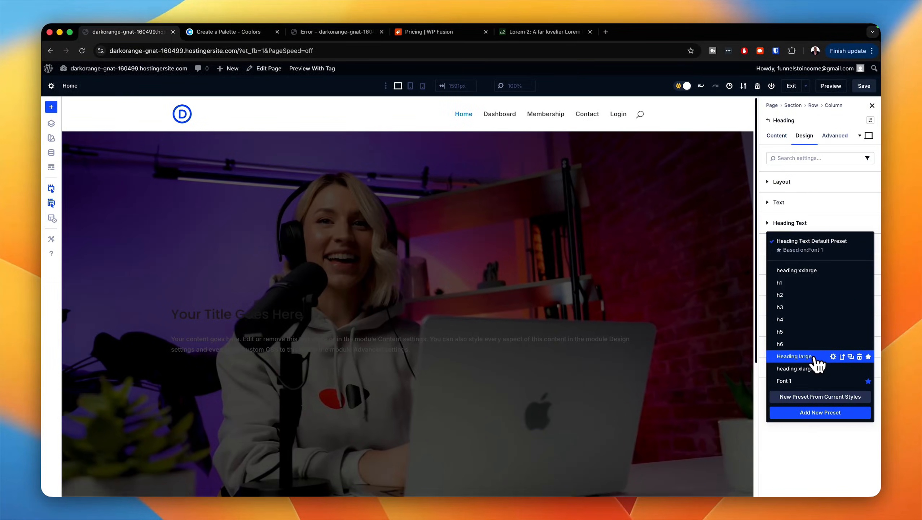
pyautogui.click(814, 357)
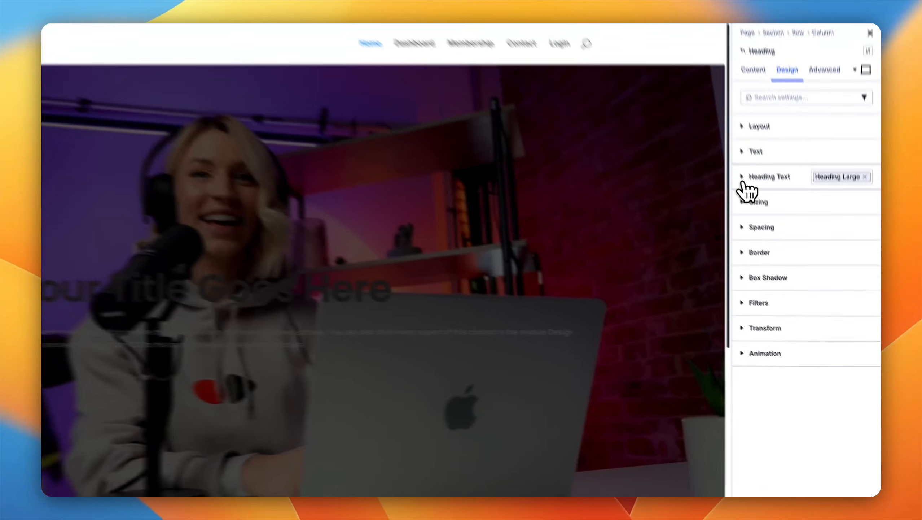
# Step: Center the hero heading's text and set its color to the Gray 50 global color
pyautogui.click(770, 225)
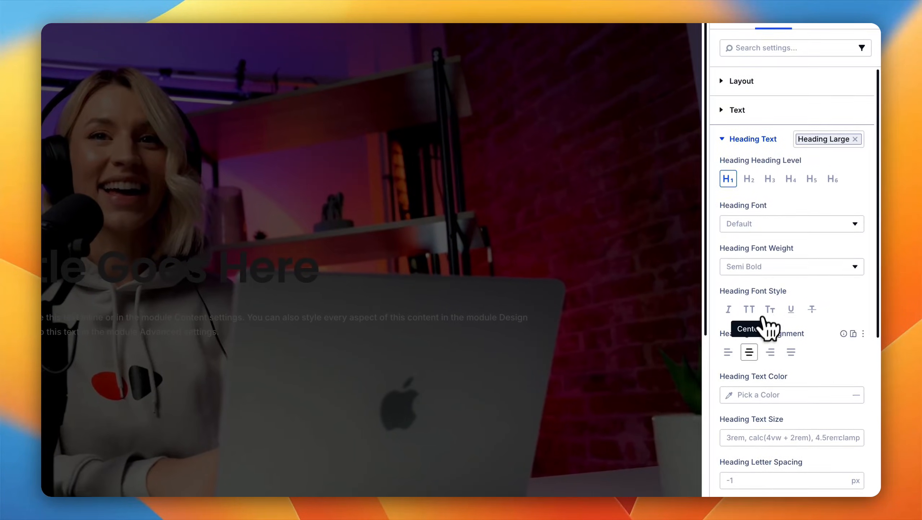
pyautogui.click(749, 351)
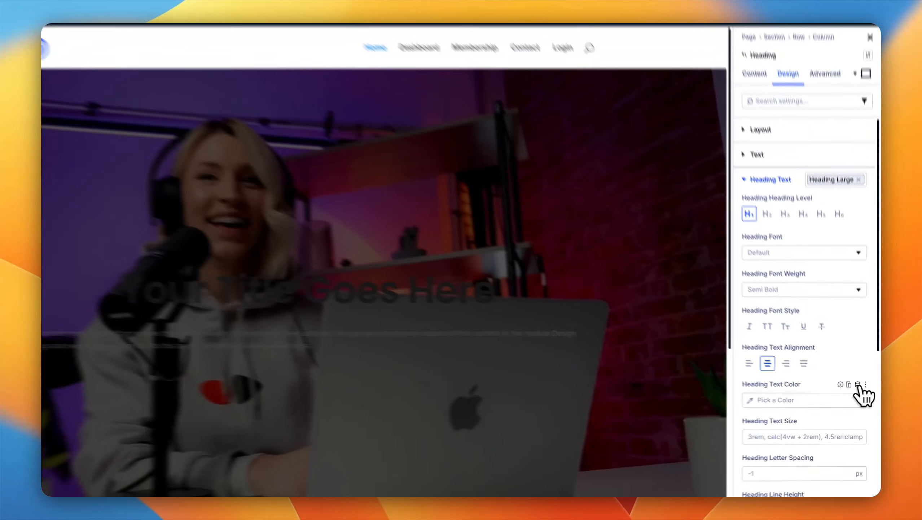
pyautogui.click(862, 391)
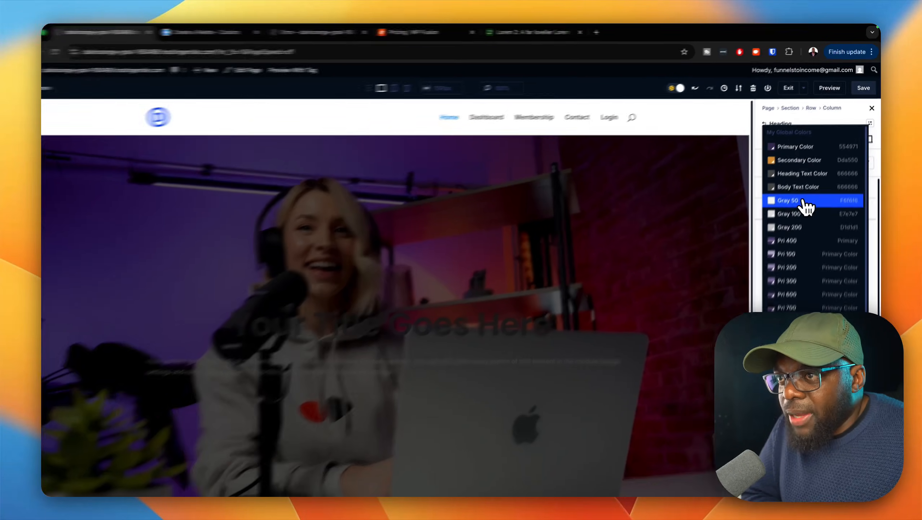
pyautogui.click(801, 197)
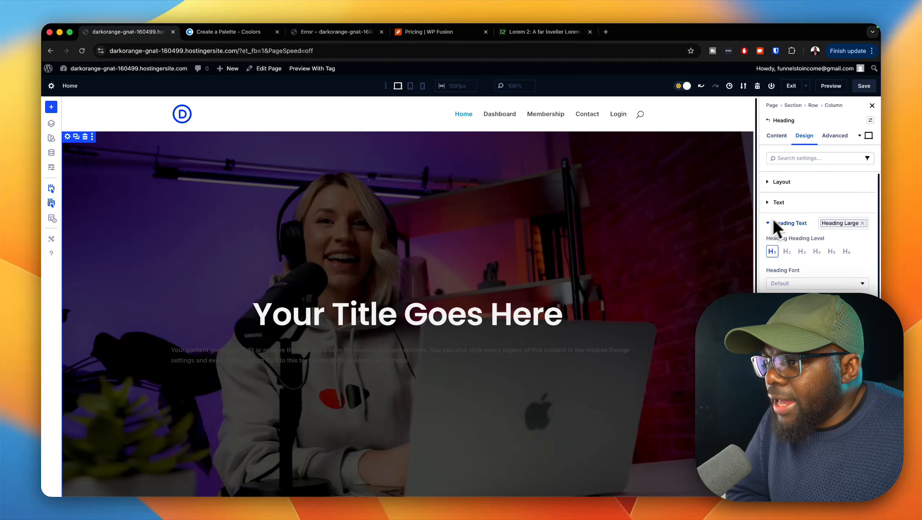
# Step: Apply the body text l preset to the Text module below the hero heading
pyautogui.moveTo(620, 347)
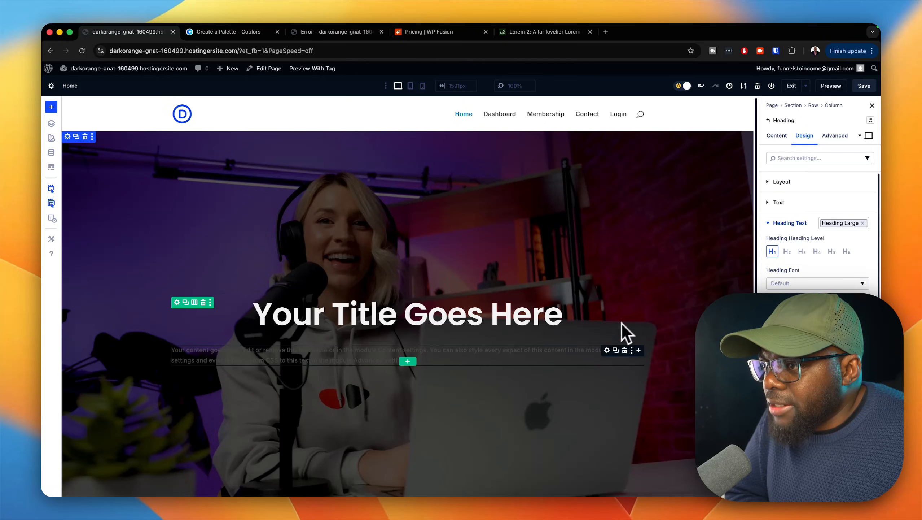
pyautogui.click(608, 350)
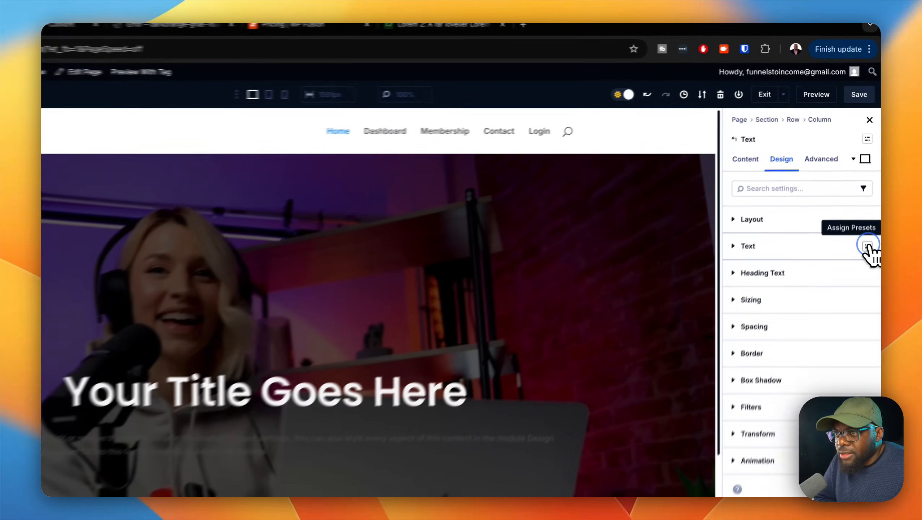
pyautogui.click(870, 203)
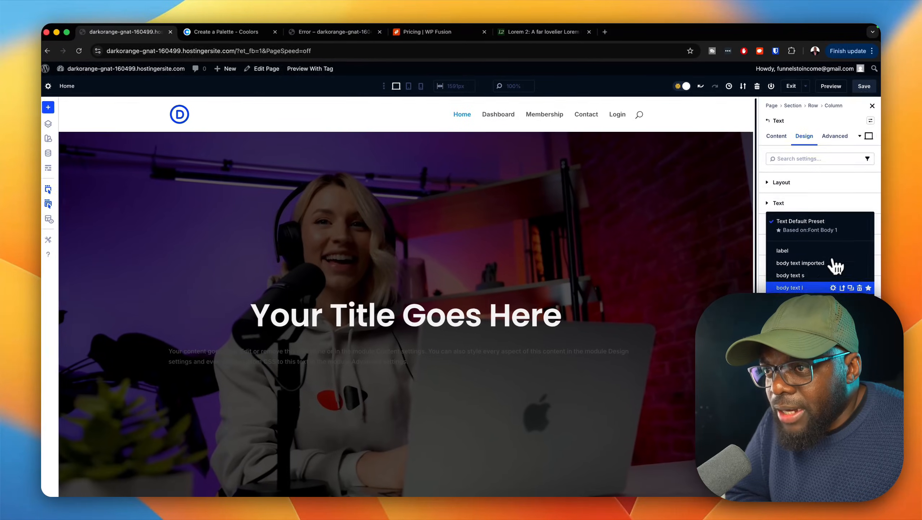
pyautogui.click(812, 288)
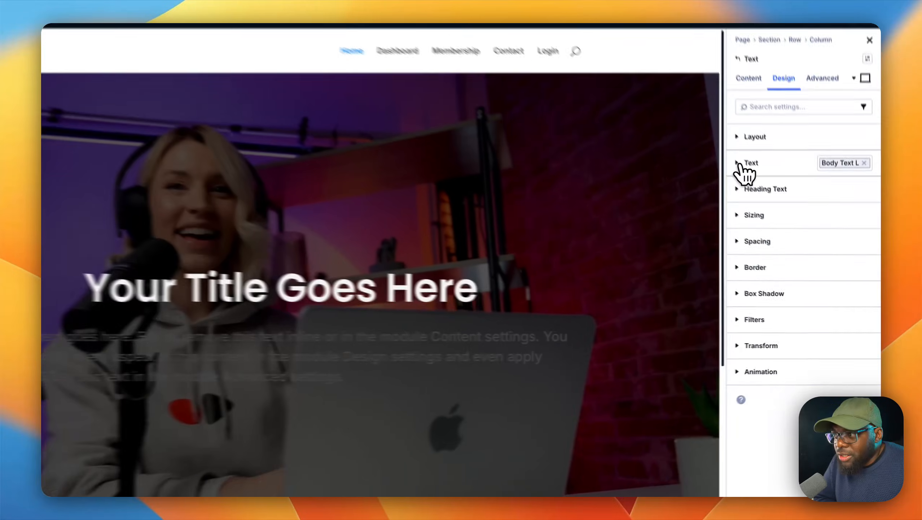
# Step: Center the text of the hero's Text module and set its color to the Gray 50 global color
pyautogui.click(771, 205)
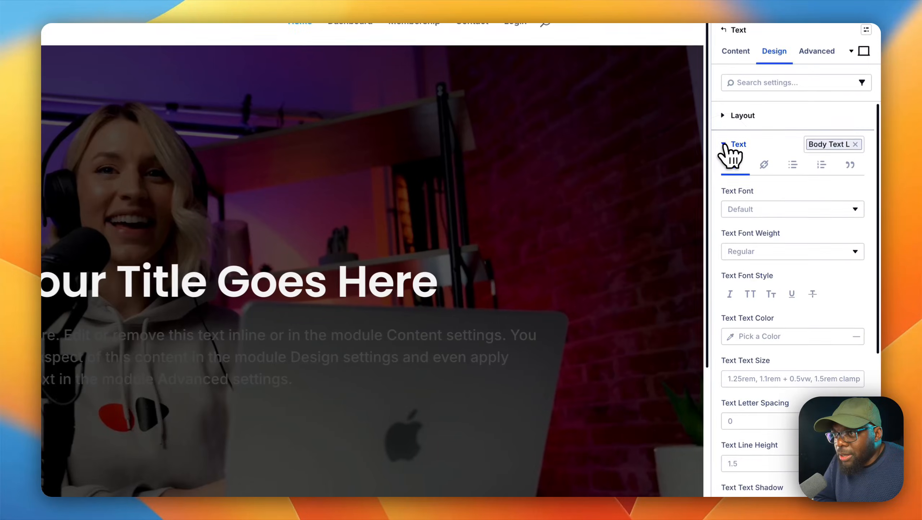
pyautogui.scroll(-5, 762, 392)
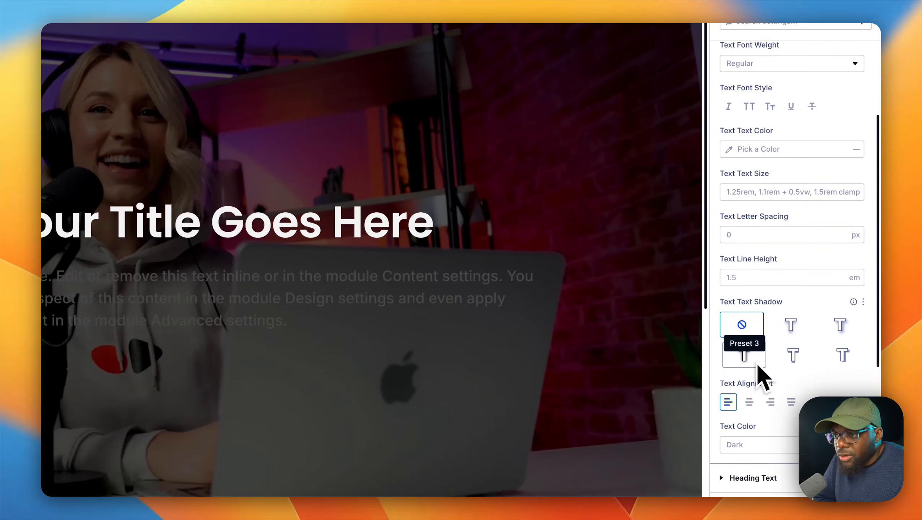
pyautogui.click(749, 401)
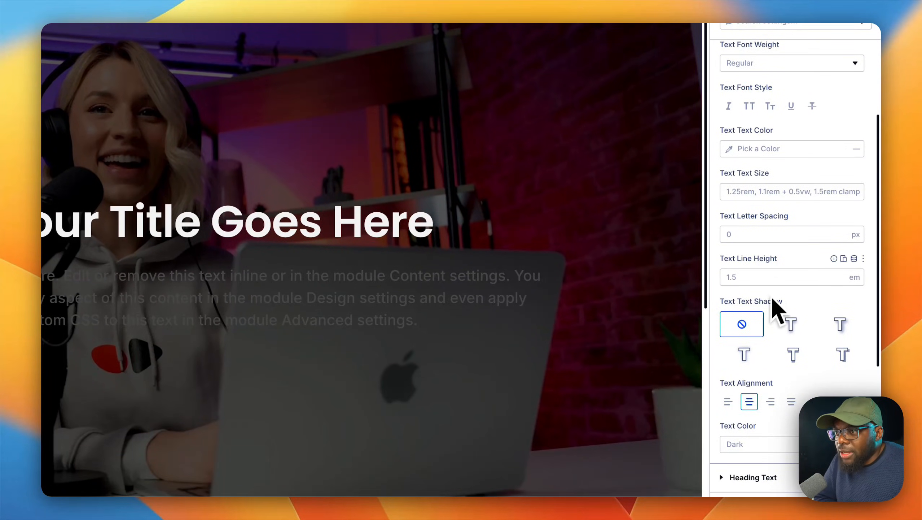
pyautogui.click(742, 153)
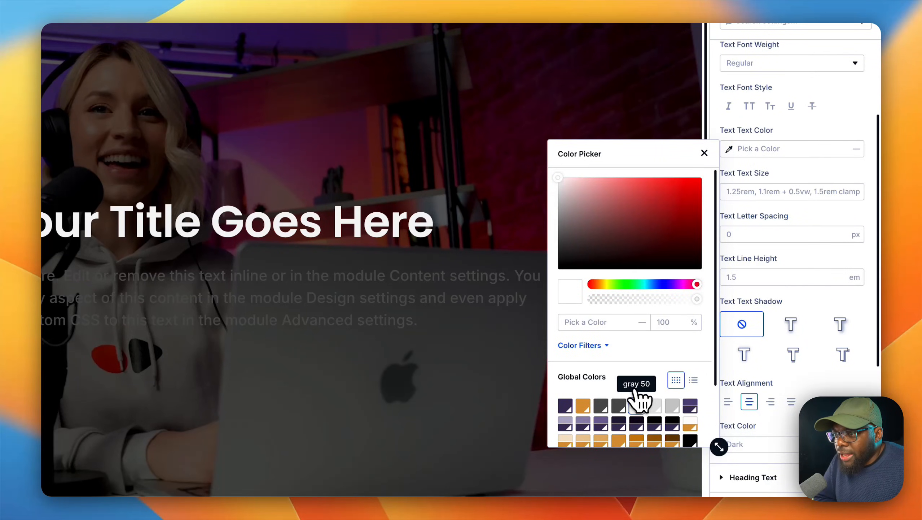
pyautogui.click(638, 405)
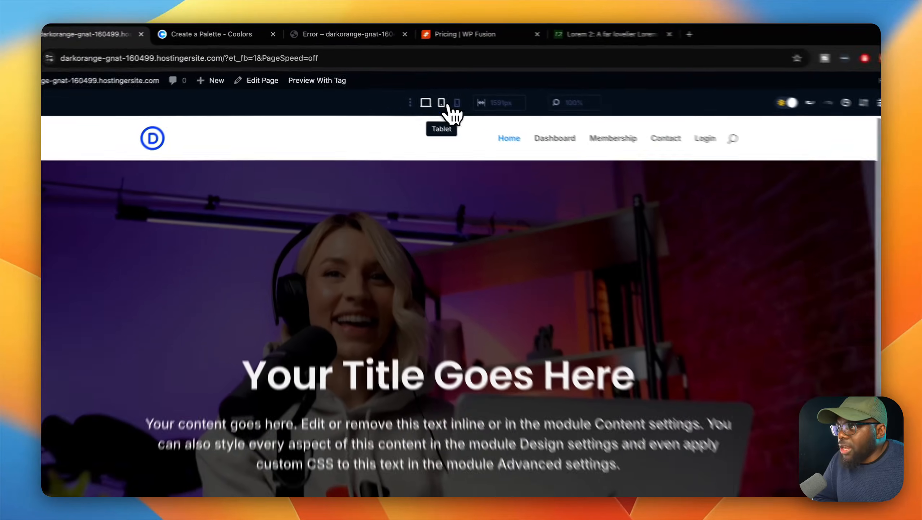
# Step: Check the hero section in the tablet and phone views and return to the desktop view
pyautogui.click(410, 86)
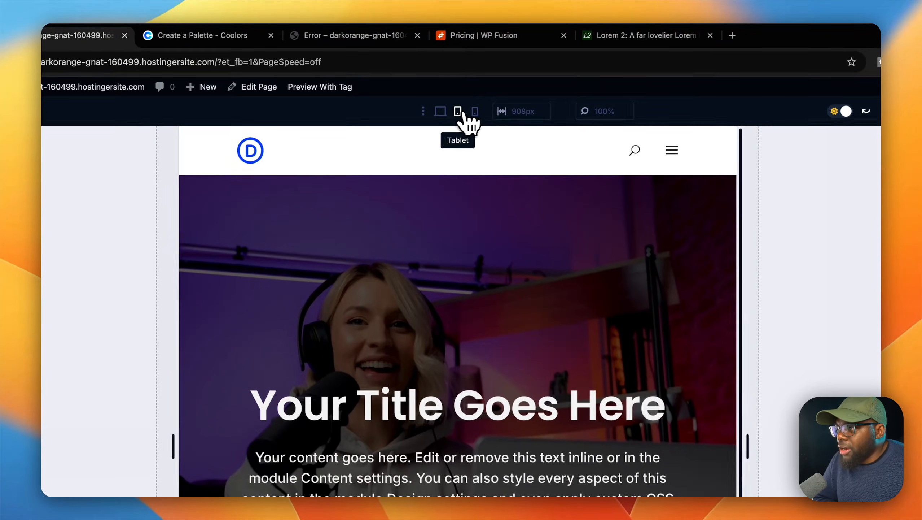
pyautogui.click(476, 113)
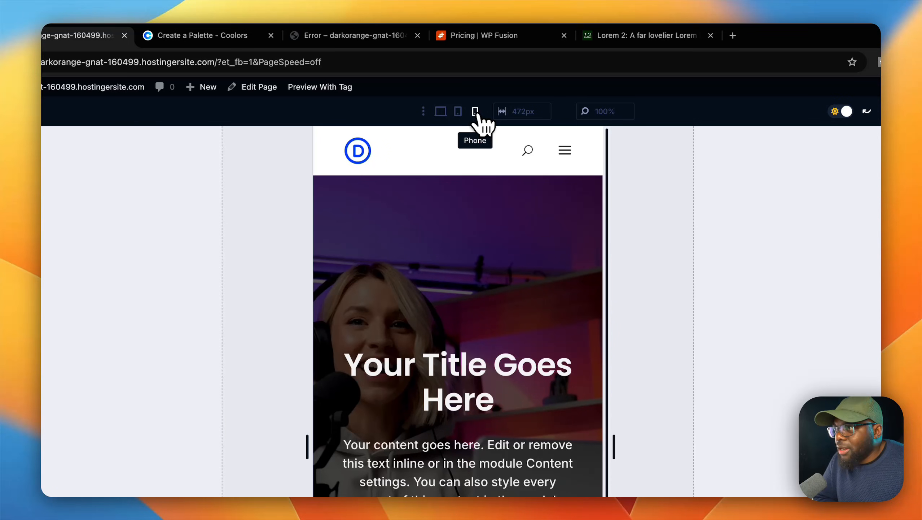
pyautogui.click(448, 116)
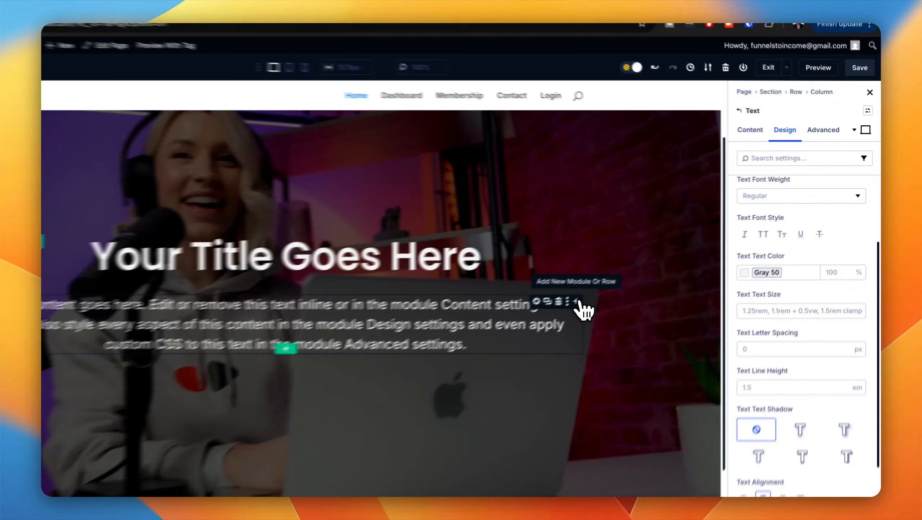
# Step: Add a Group module below the hero text containing a Button module and a duplicate of it
pyautogui.click(639, 273)
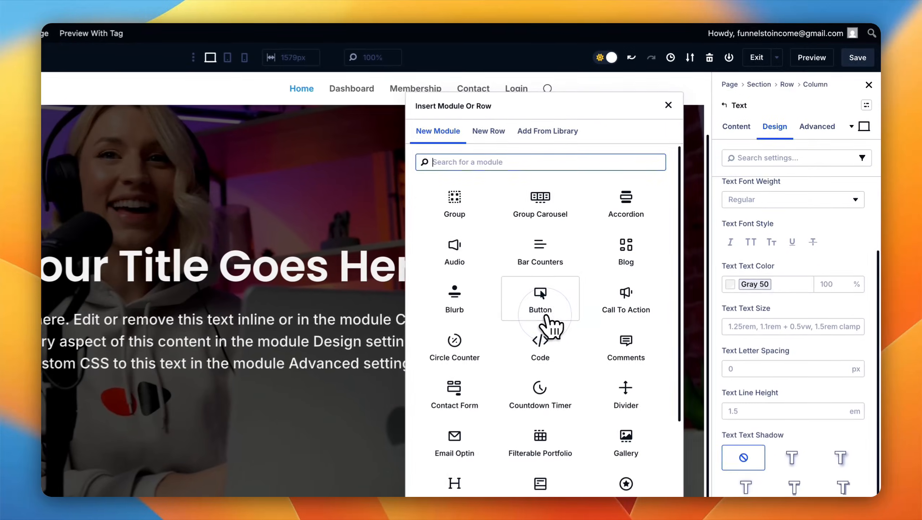
pyautogui.click(455, 204)
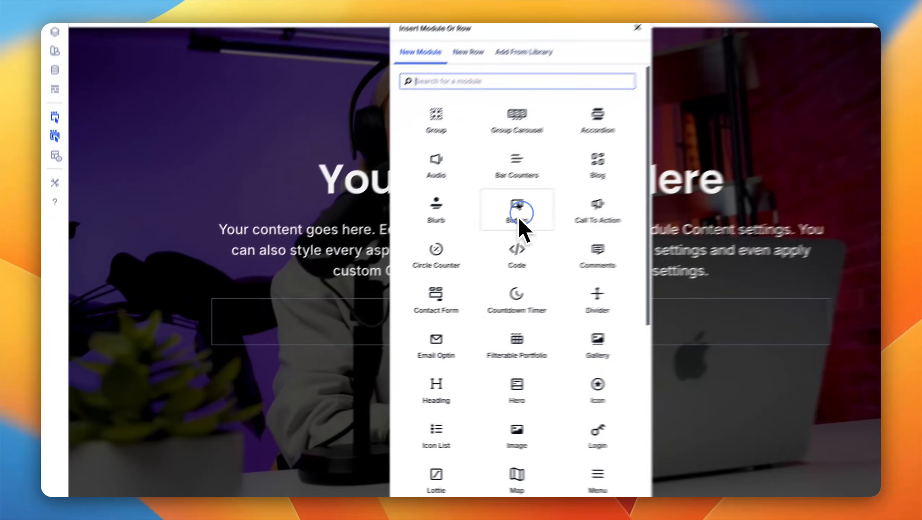
pyautogui.click(405, 259)
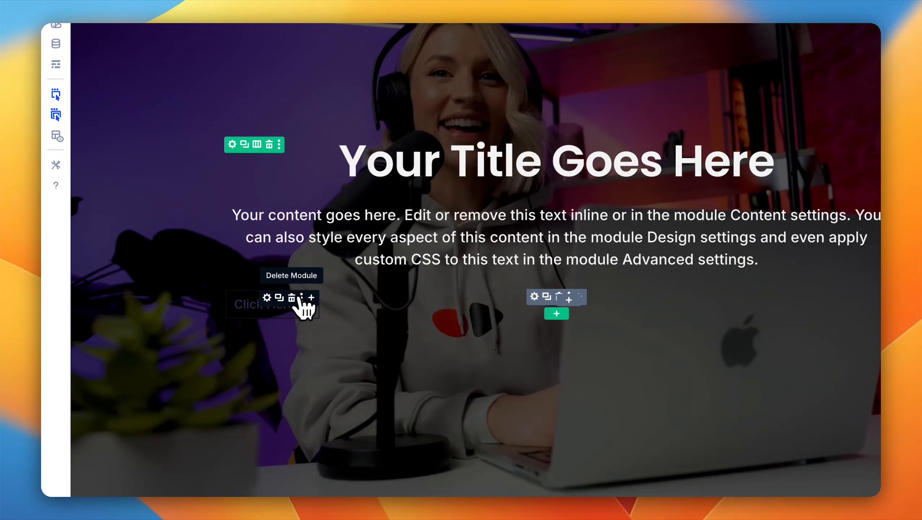
pyautogui.click(279, 297)
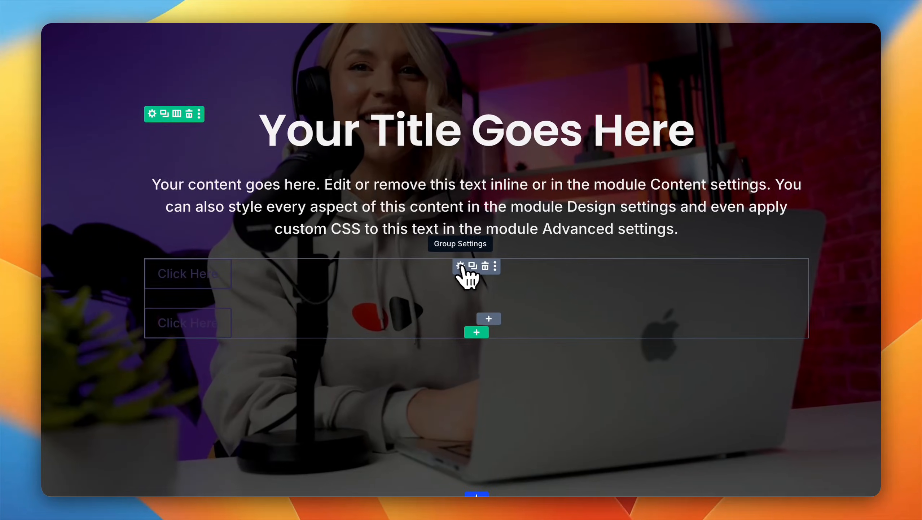
# Step: Set the button group's layout direction to Row and its content justification to Center
pyautogui.click(461, 267)
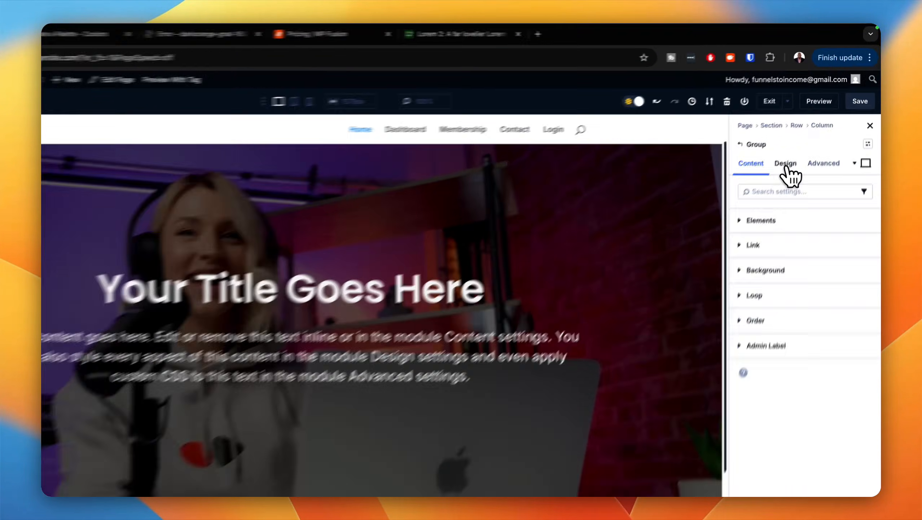
pyautogui.click(802, 143)
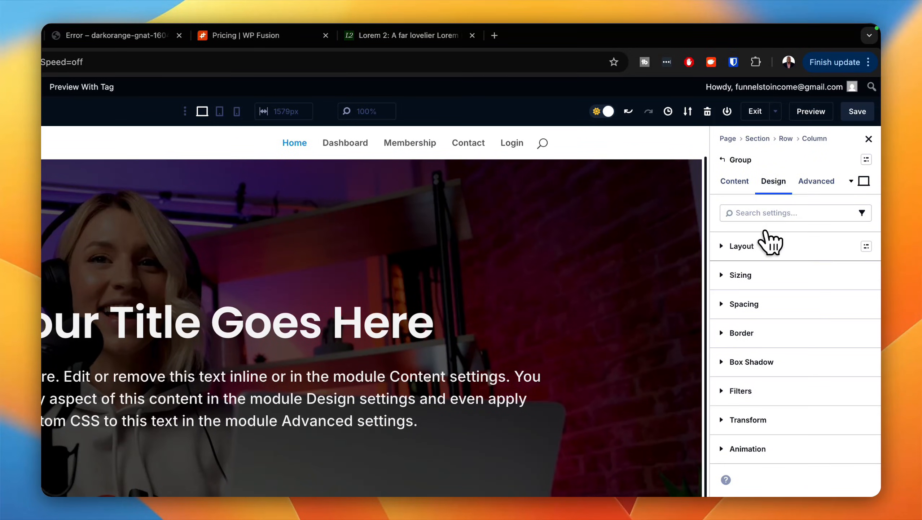
pyautogui.click(762, 243)
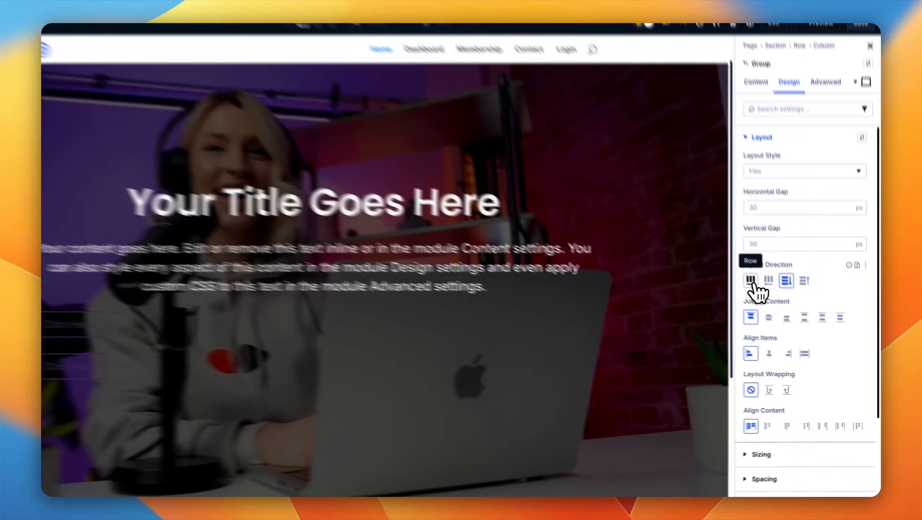
pyautogui.click(751, 281)
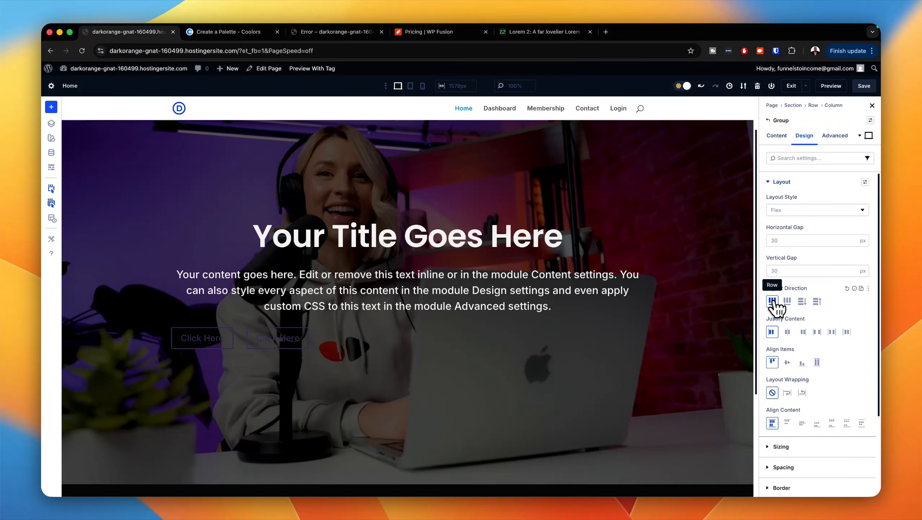
pyautogui.click(787, 331)
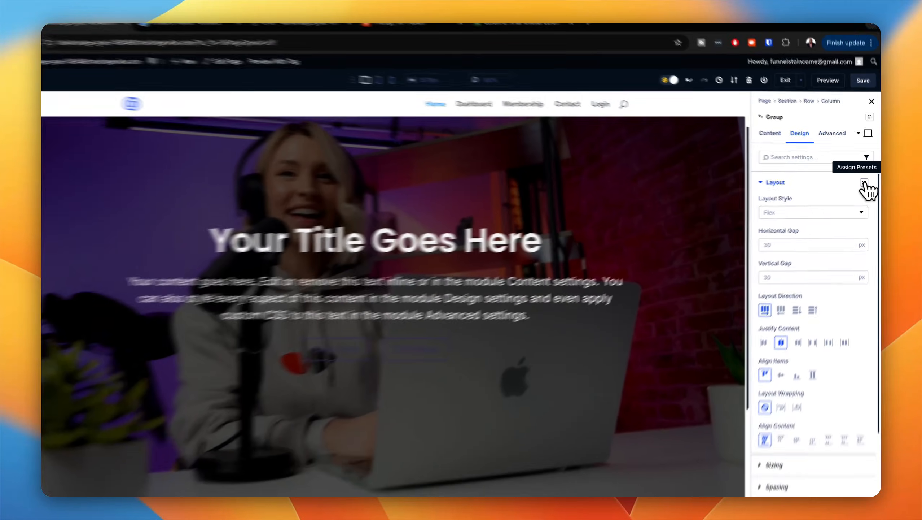
# Step: Try the gap large layout preset on the button group and replace it with gap medium
pyautogui.click(867, 186)
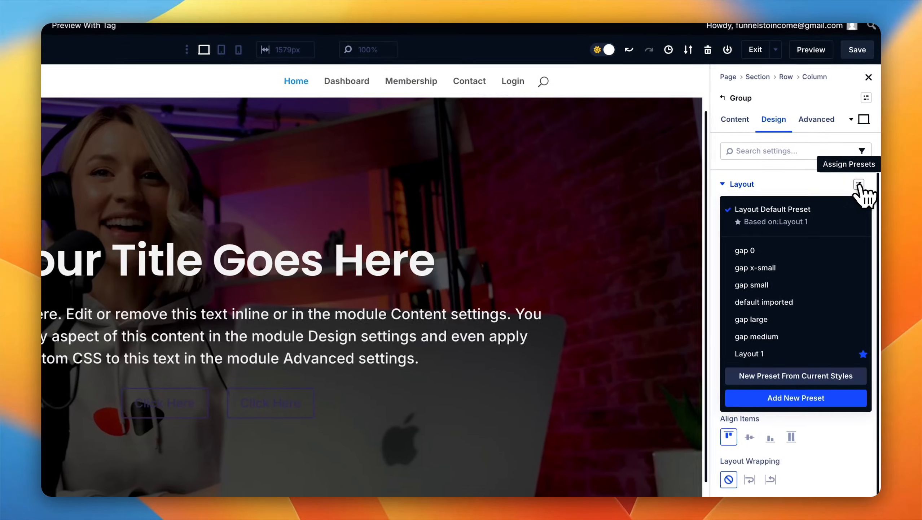
pyautogui.click(781, 321)
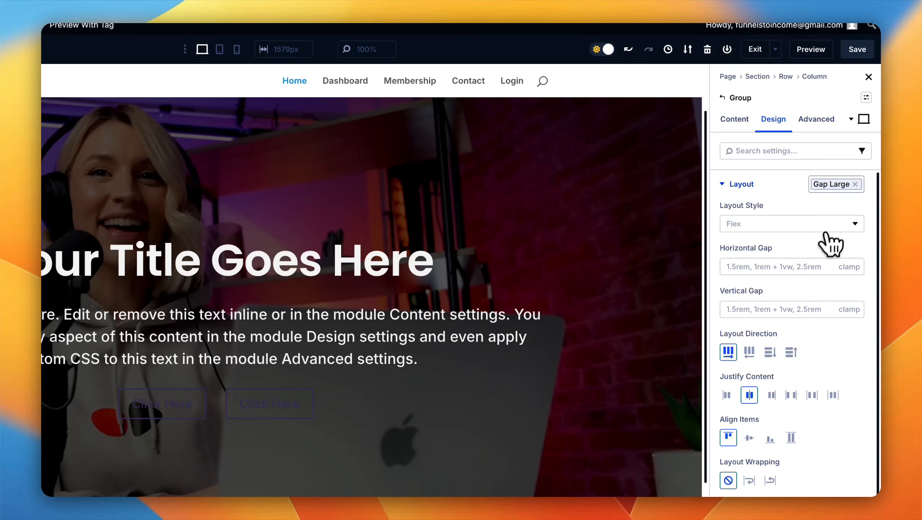
pyautogui.click(858, 187)
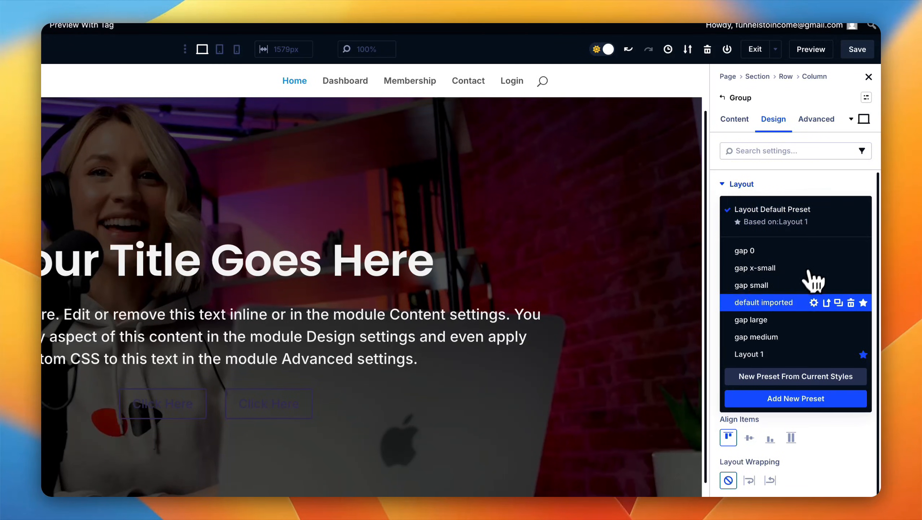
pyautogui.click(782, 337)
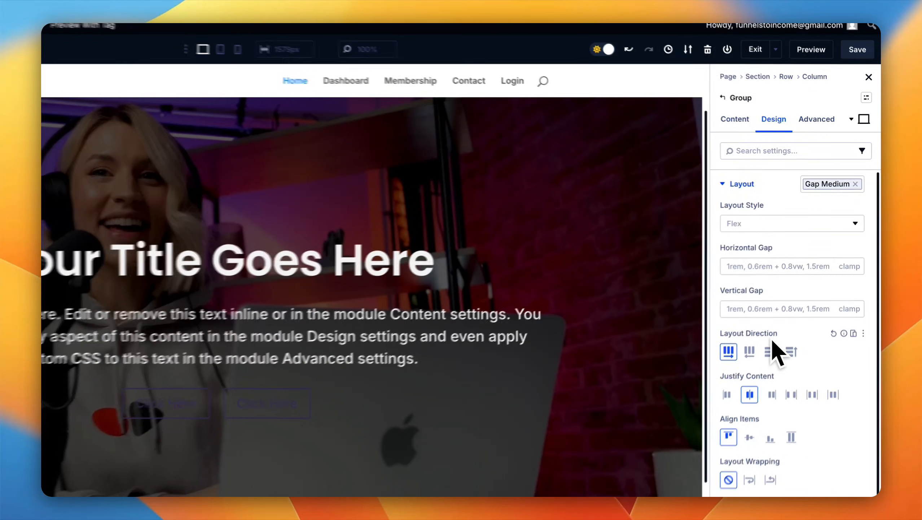
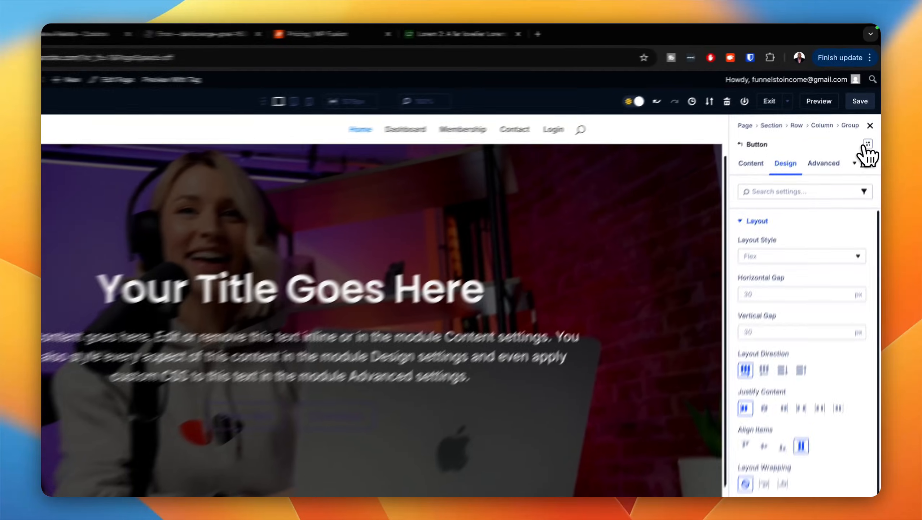
# Step: Apply the primary button light preset to the first hero button and the Secondary button light preset to the second
pyautogui.click(870, 121)
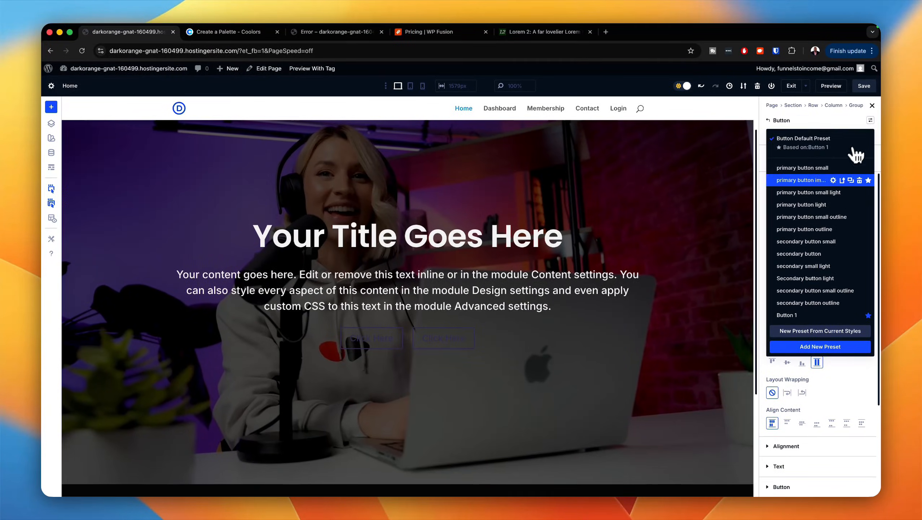
pyautogui.click(817, 204)
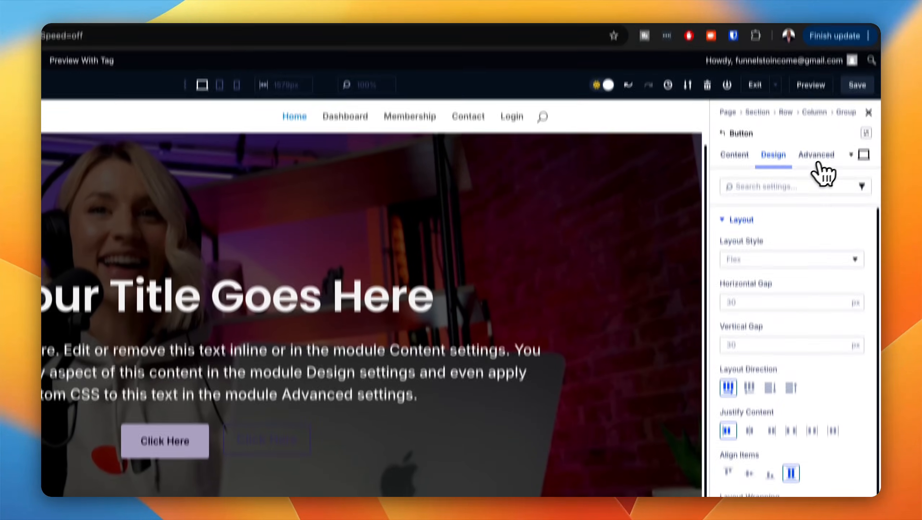
pyautogui.click(866, 132)
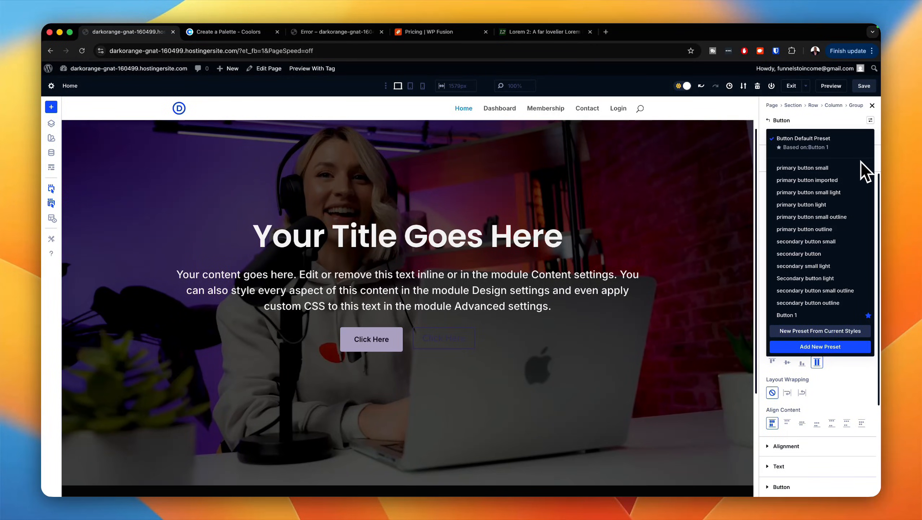
pyautogui.click(810, 278)
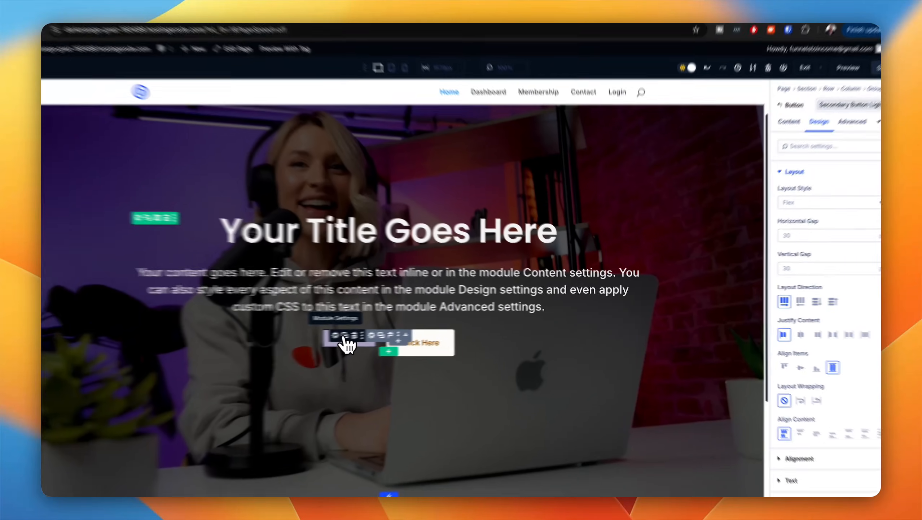
# Step: Set the first hero button's text to "Become A Member" and the second button's text to "Explore More"
pyautogui.click(359, 333)
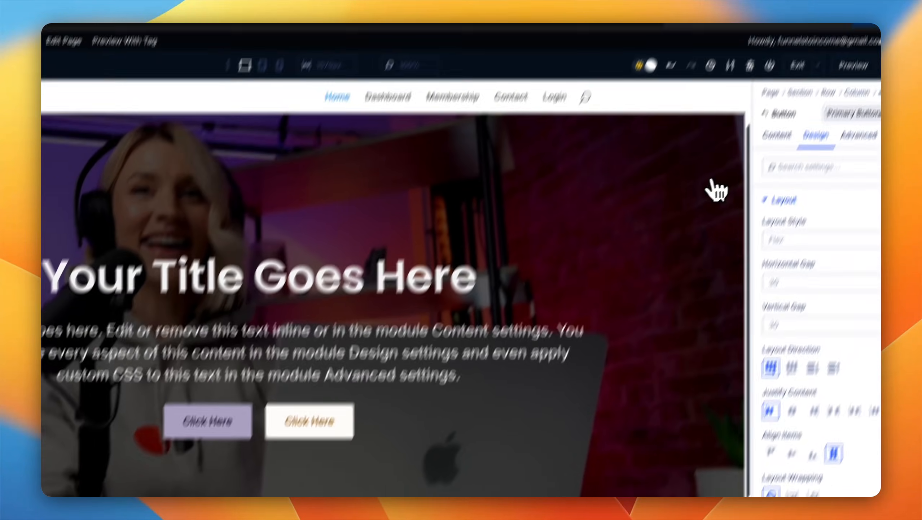
pyautogui.click(778, 134)
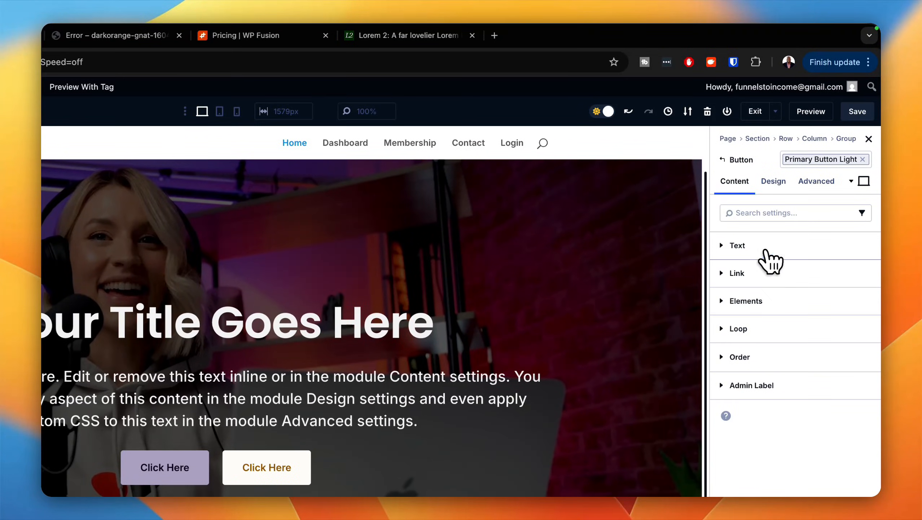
pyautogui.click(766, 252)
pyautogui.click(774, 312)
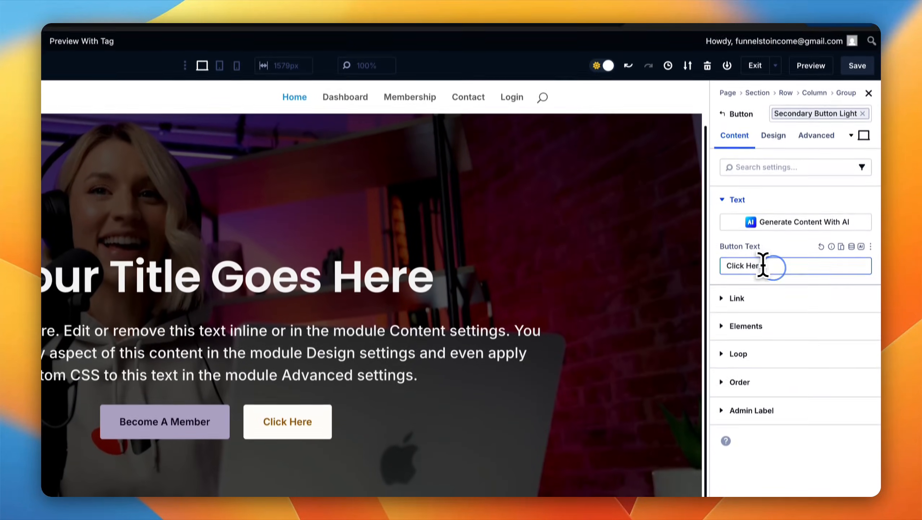
pyautogui.tripleClick(774, 215)
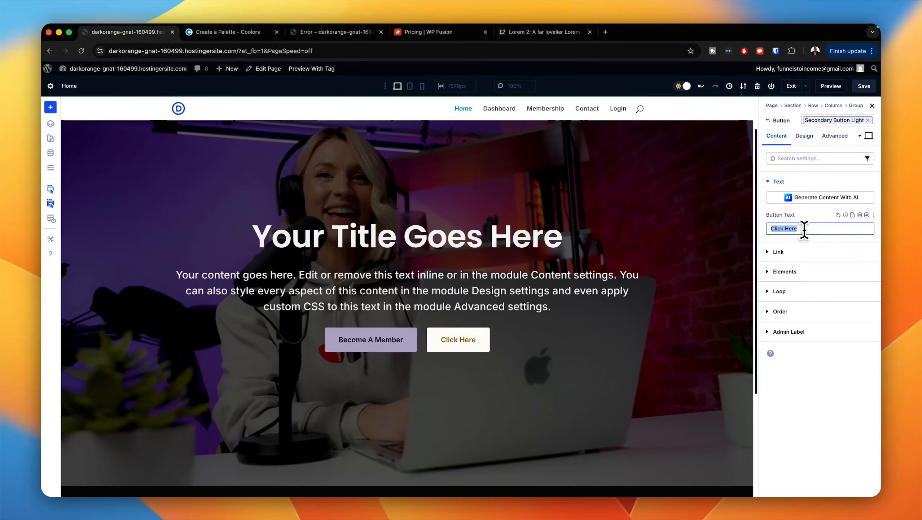
pyautogui.write('Explore More')
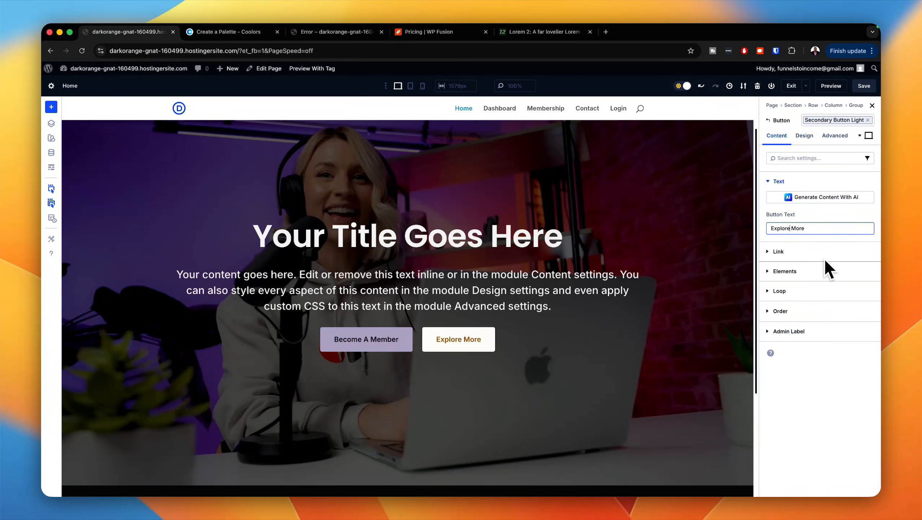
# Step: Apply the gap 0 layout preset to the column inside the hero row
pyautogui.moveTo(184, 225)
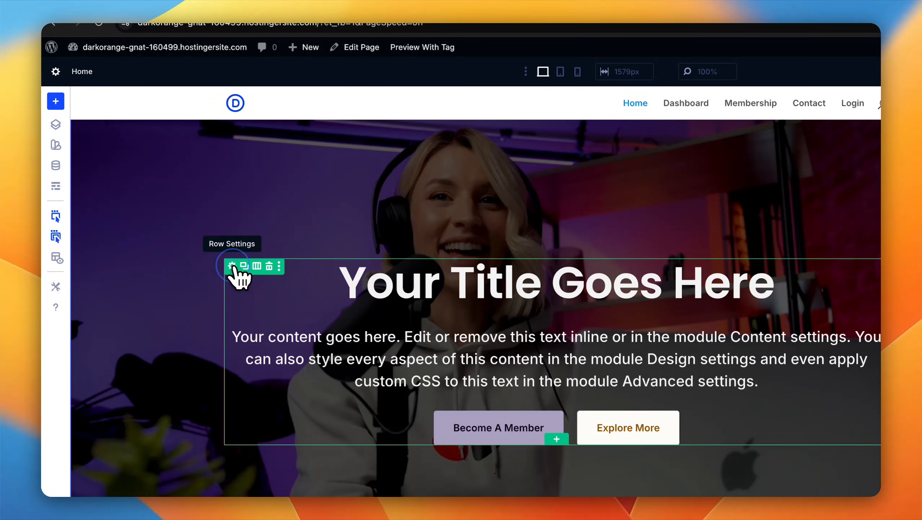
pyautogui.click(232, 266)
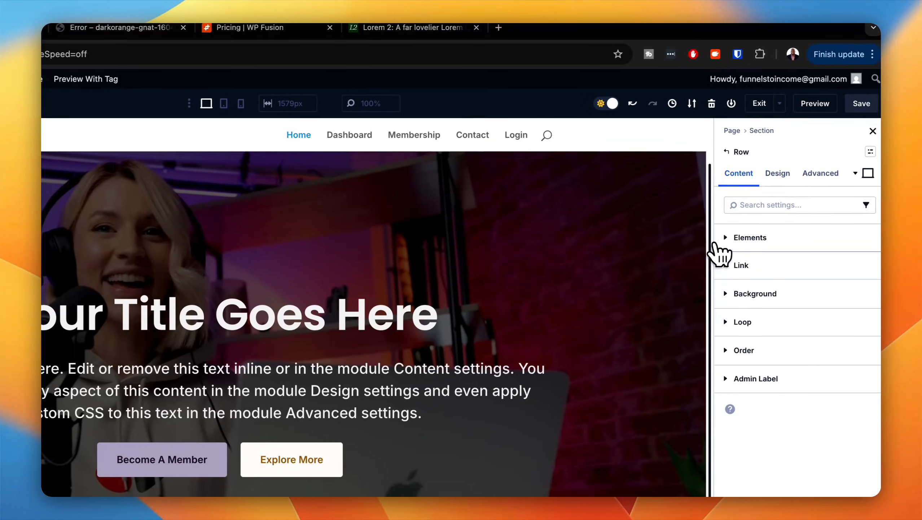
pyautogui.click(722, 239)
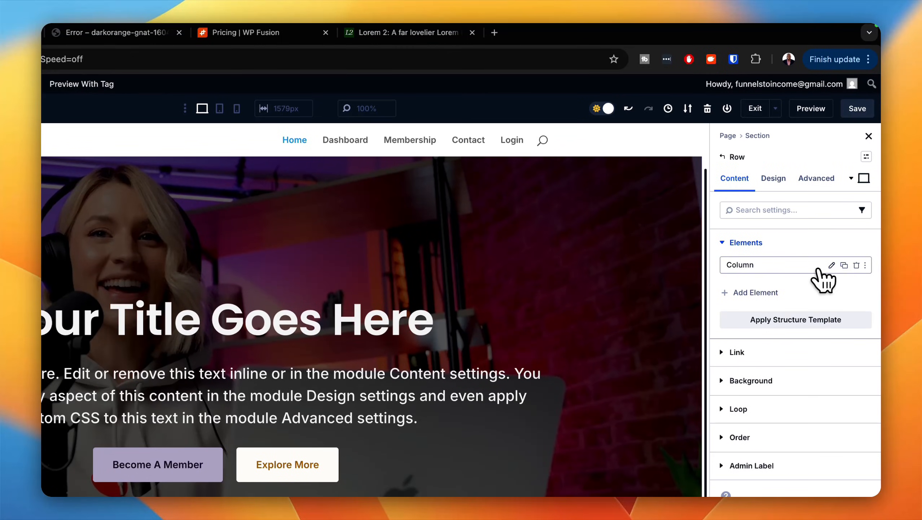
pyautogui.click(831, 265)
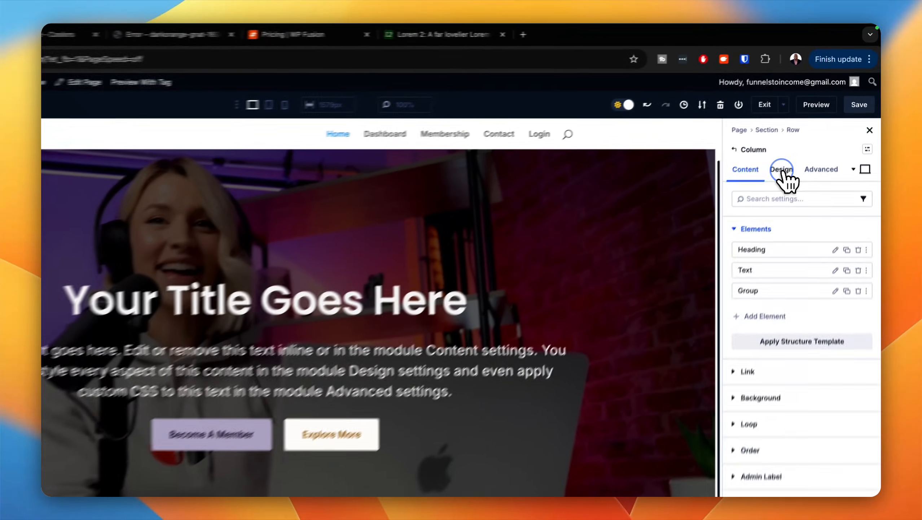
pyautogui.click(805, 137)
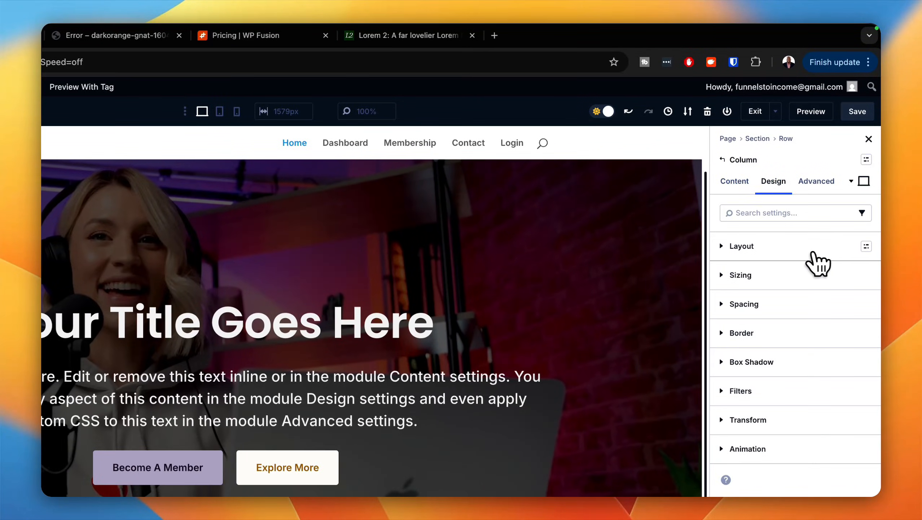
pyautogui.click(867, 247)
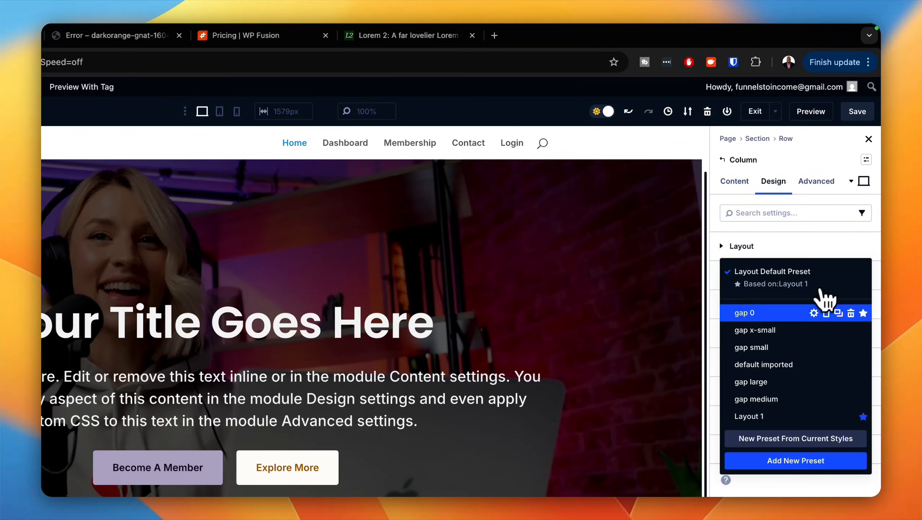
pyautogui.click(799, 319)
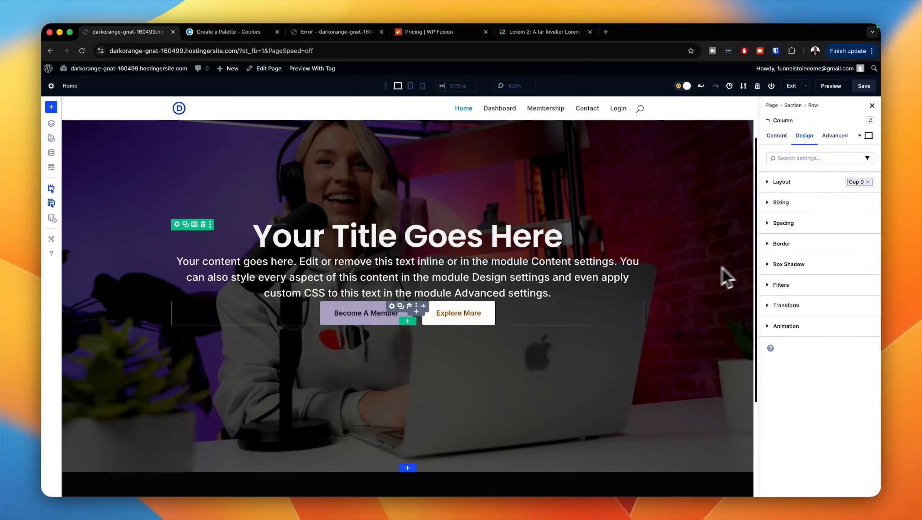
# Step: Apply the margin top xlarge spacing preset to the hero's button group
pyautogui.click(392, 306)
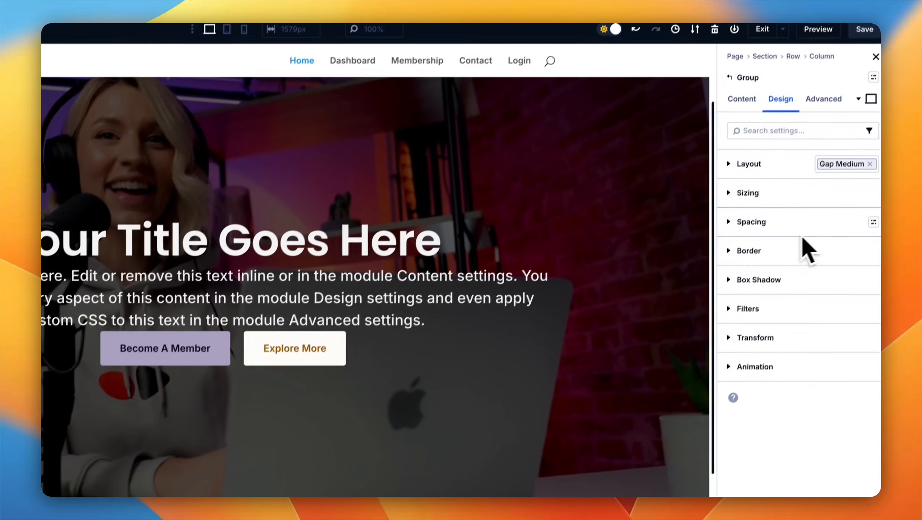
pyautogui.click(874, 221)
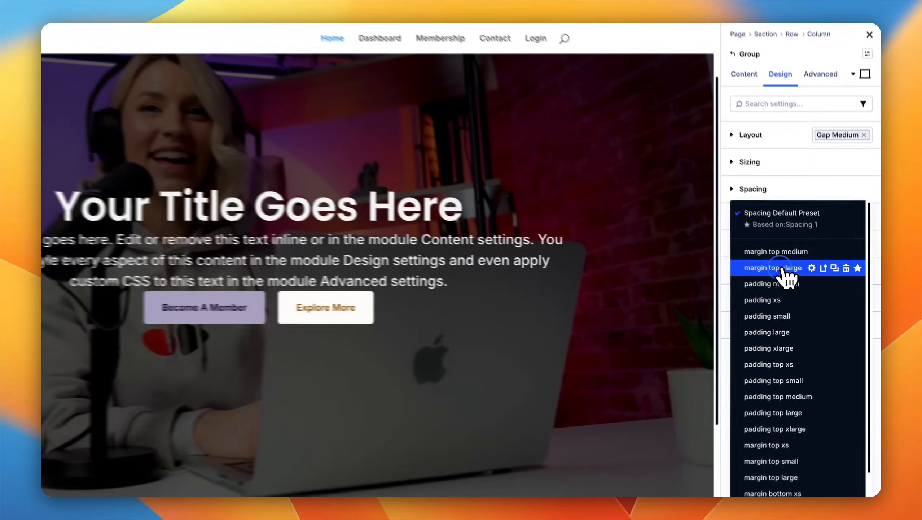
pyautogui.click(829, 283)
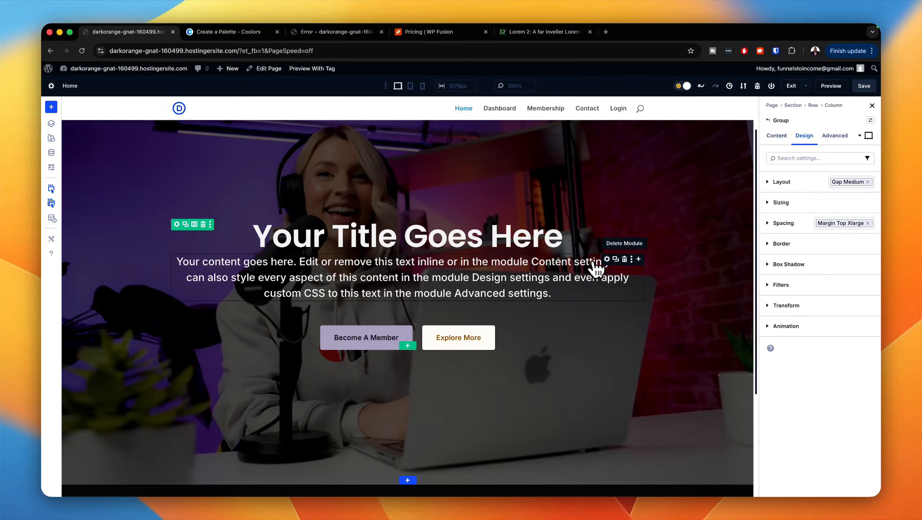
# Step: Apply the margin top medium spacing preset to the text module below the hero title
pyautogui.click(607, 259)
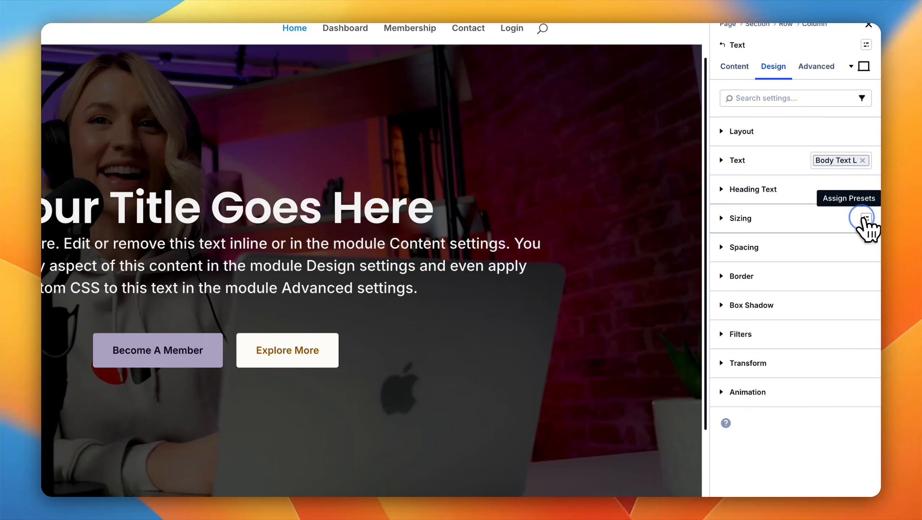
pyautogui.click(866, 219)
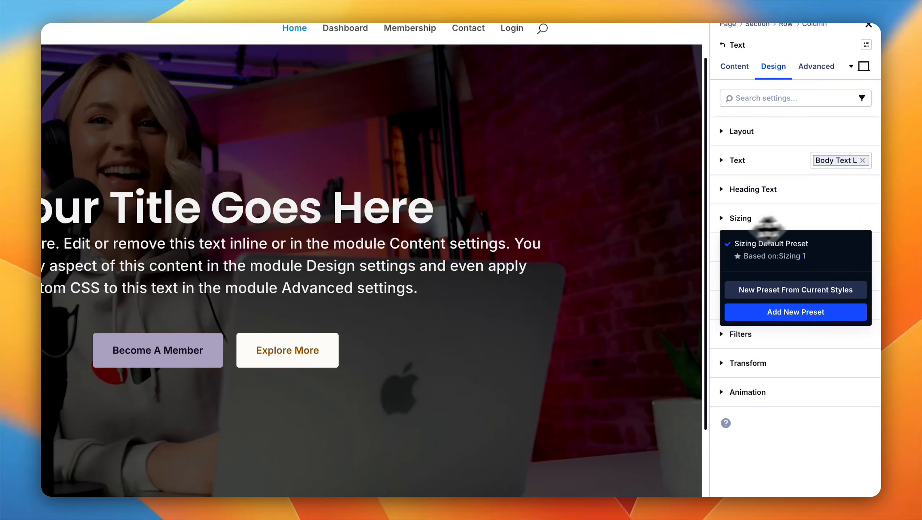
pyautogui.click(653, 251)
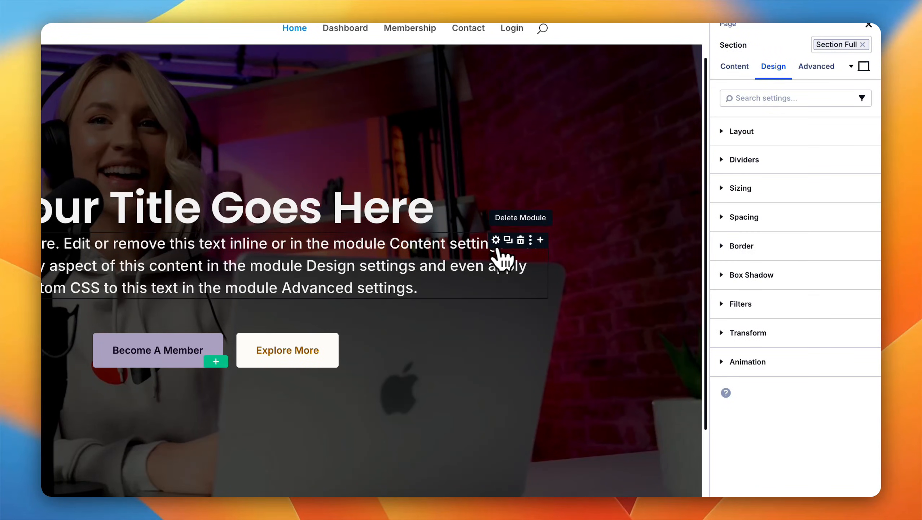
pyautogui.click(498, 241)
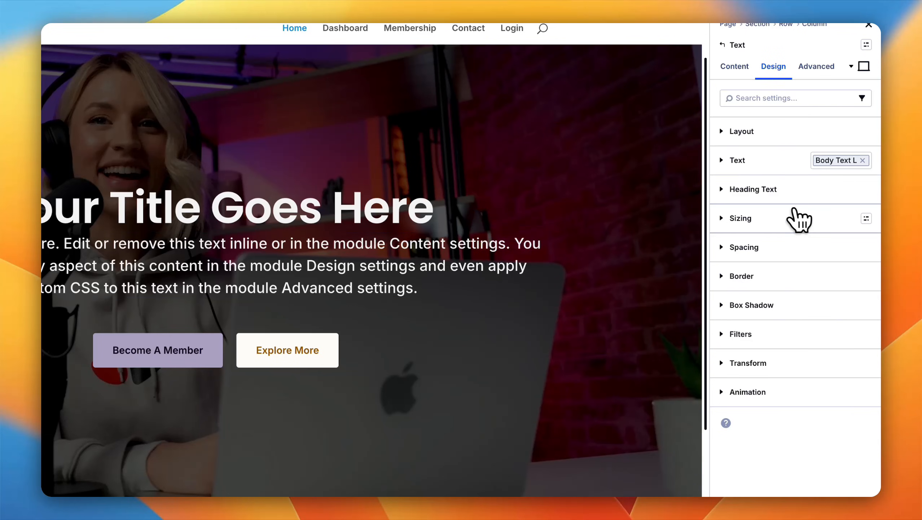
pyautogui.click(865, 249)
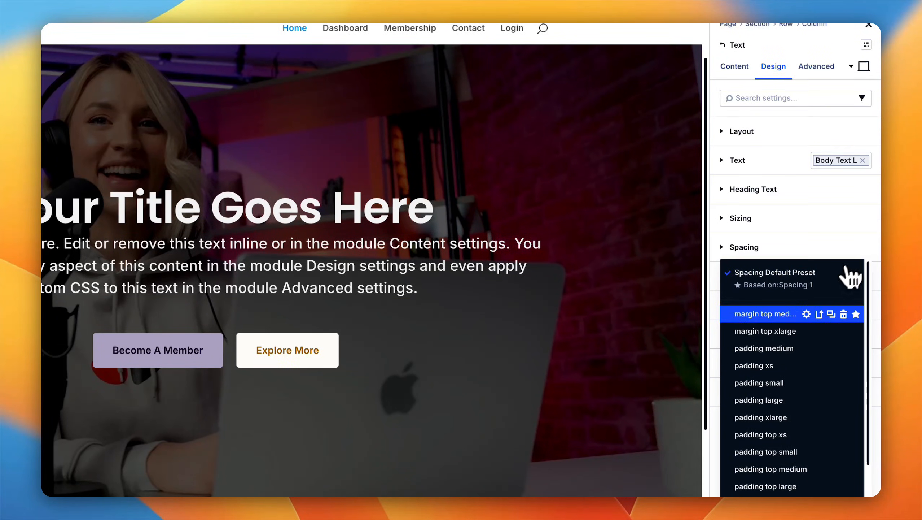
pyautogui.click(791, 315)
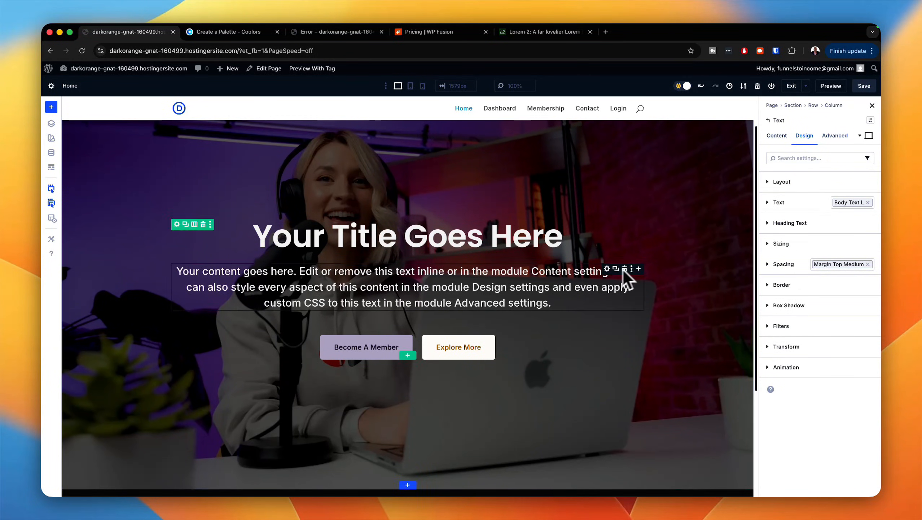
# Step: Review the hero's spacing and buttons in the tablet and phone views, and return to the desktop view
pyautogui.click(413, 90)
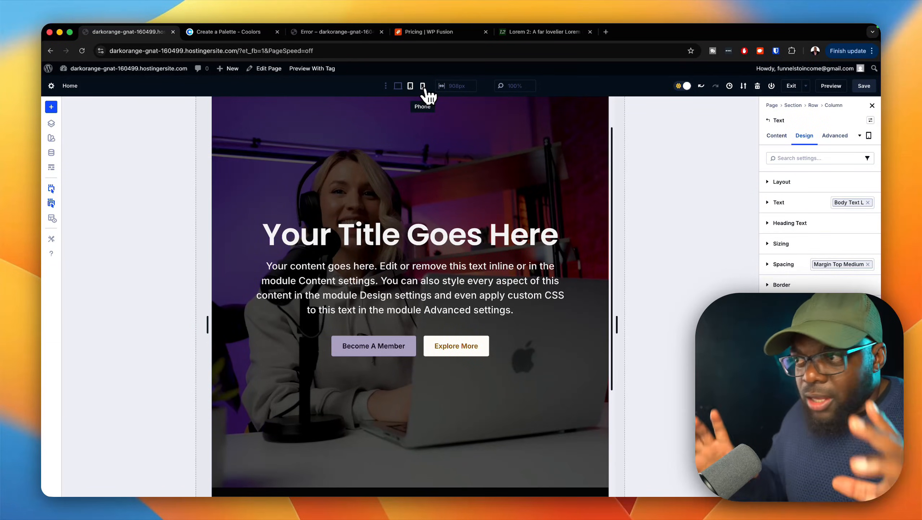
pyautogui.click(424, 87)
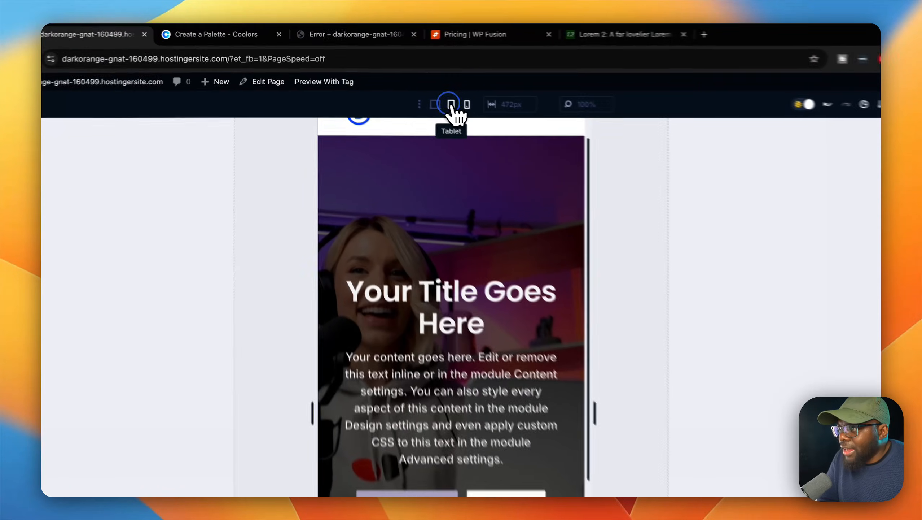
pyautogui.click(410, 85)
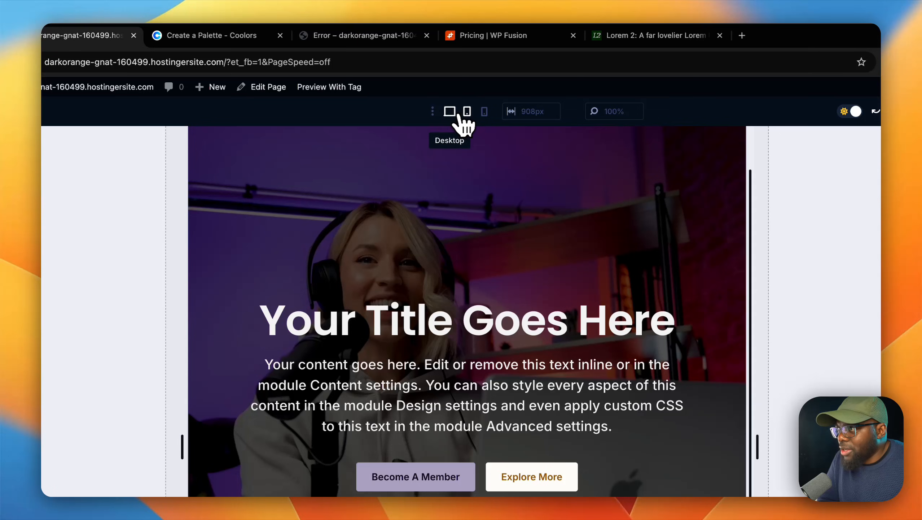
pyautogui.click(450, 112)
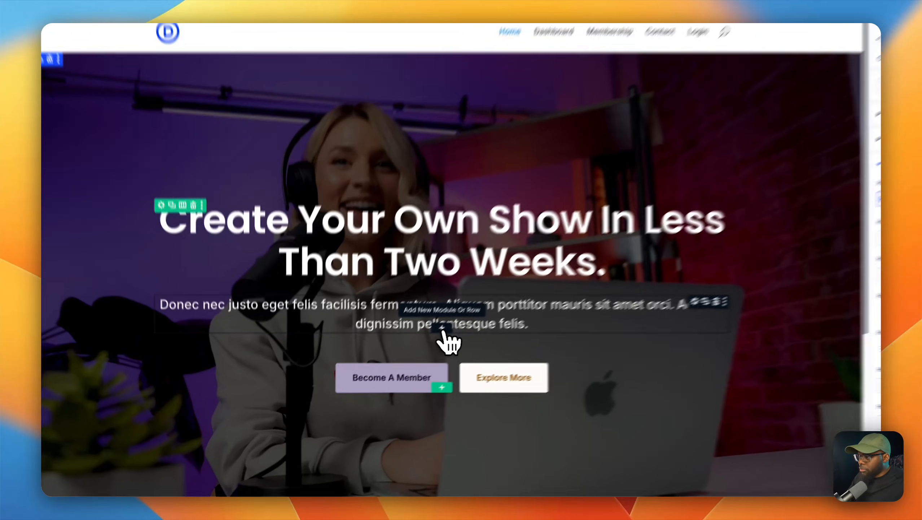
# Step: Add a Text module to the hero column and move it above the "Create Your Own Show In Less Than Two Weeks." heading
pyautogui.click(442, 329)
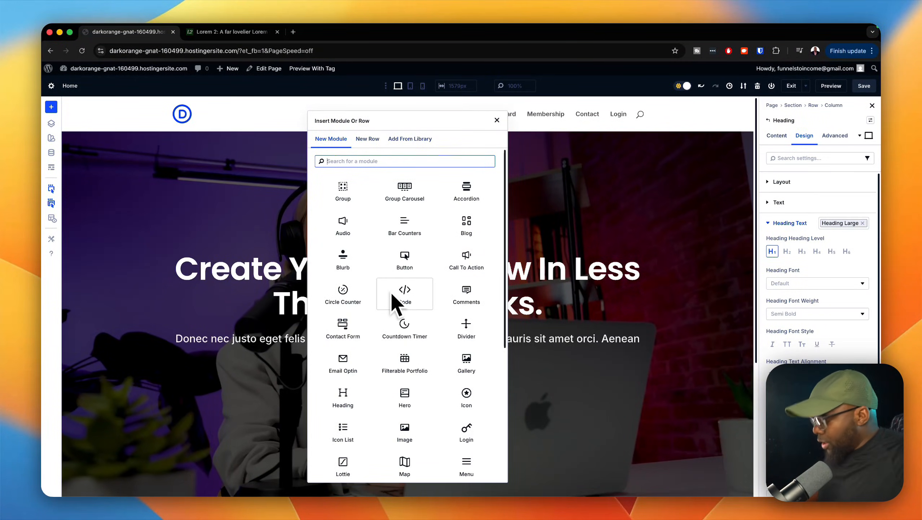
pyautogui.write('text')
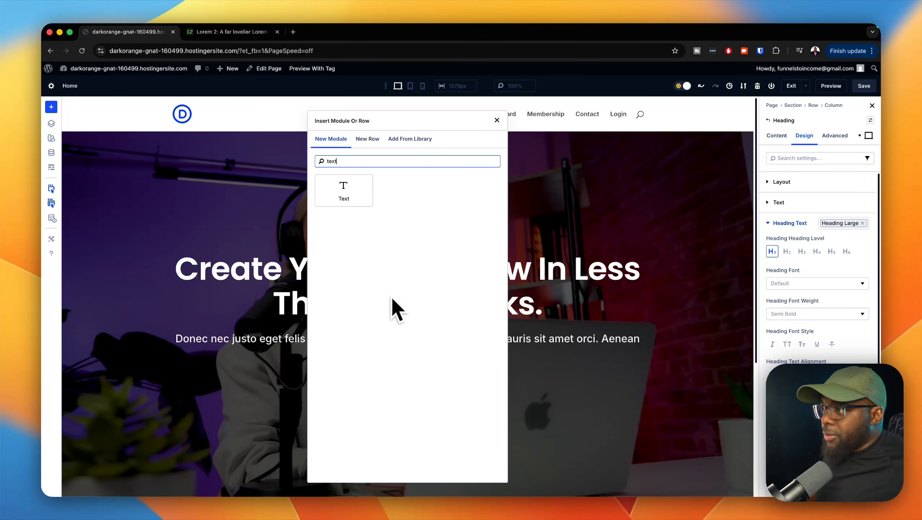
pyautogui.click(346, 192)
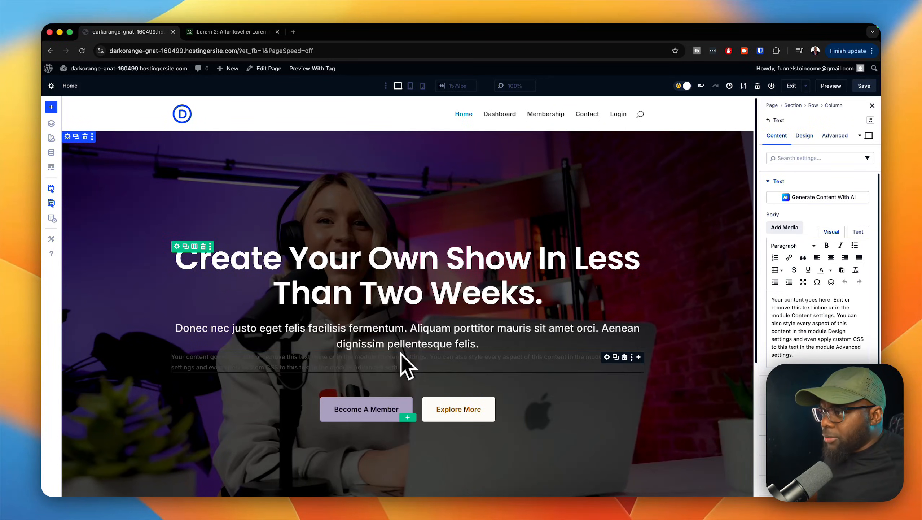
pyautogui.moveTo(614, 359); pyautogui.dragTo(600, 260)
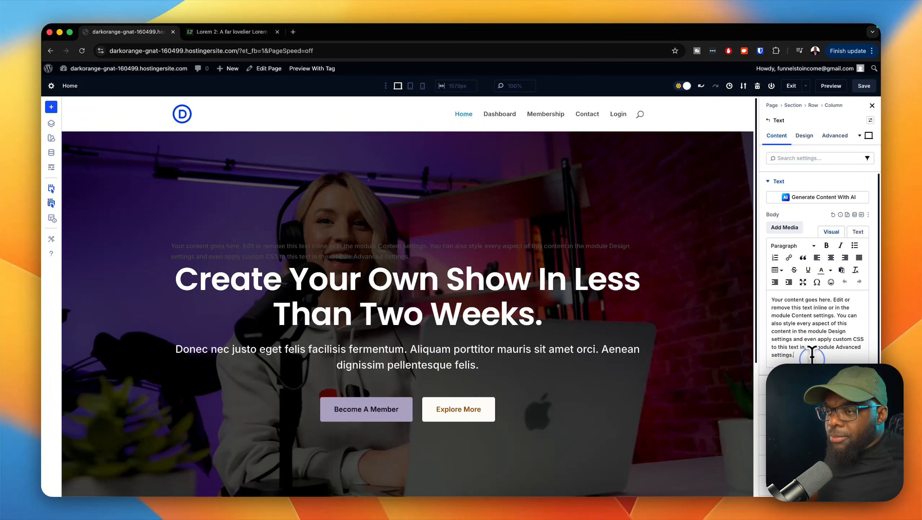
# Step: Replace the new text module's placeholder body with "Join 200 members" and center it
pyautogui.moveTo(812, 355); pyautogui.dragTo(751, 279)
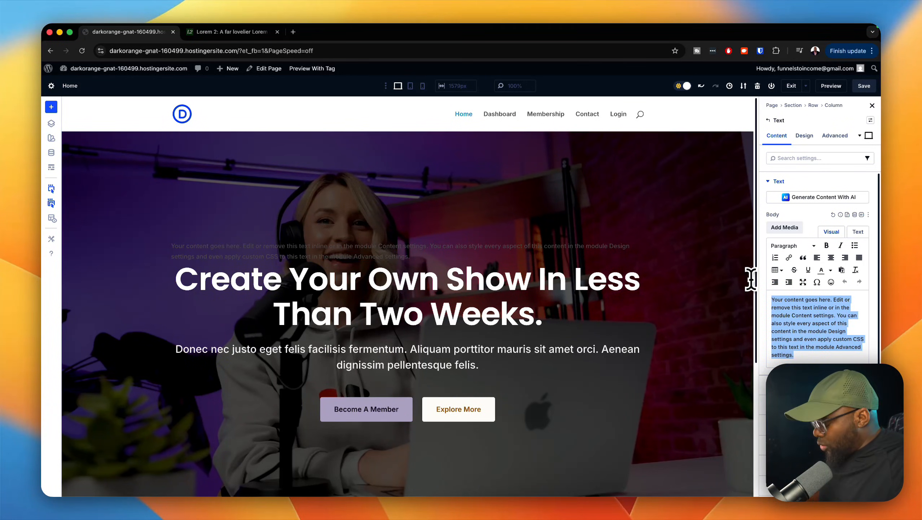
pyautogui.write('Join 200 members')
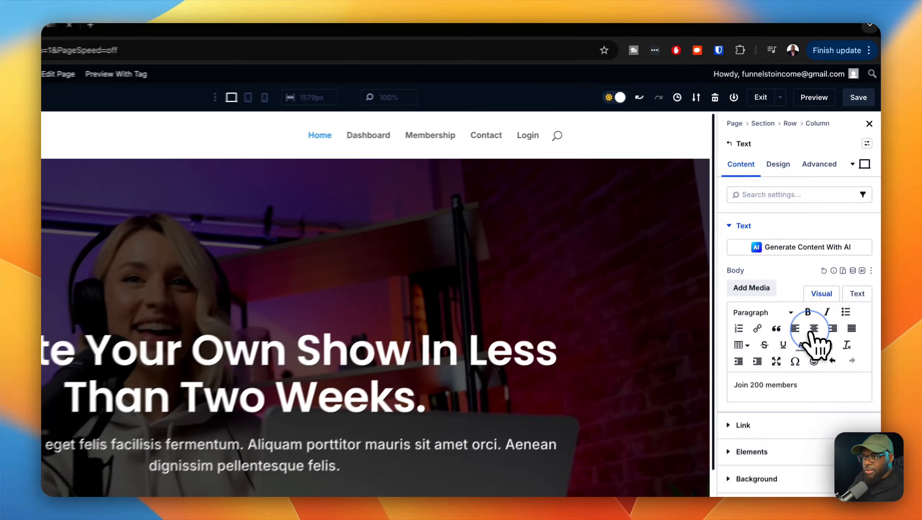
pyautogui.click(831, 258)
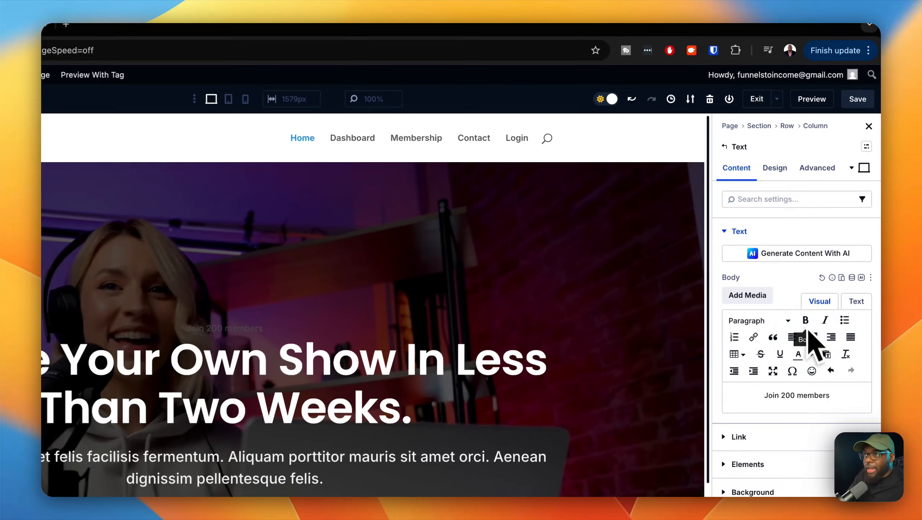
# Step: Apply the label text preset to the "Join 200 members" module and set its text color to Sec 500
pyautogui.click(782, 171)
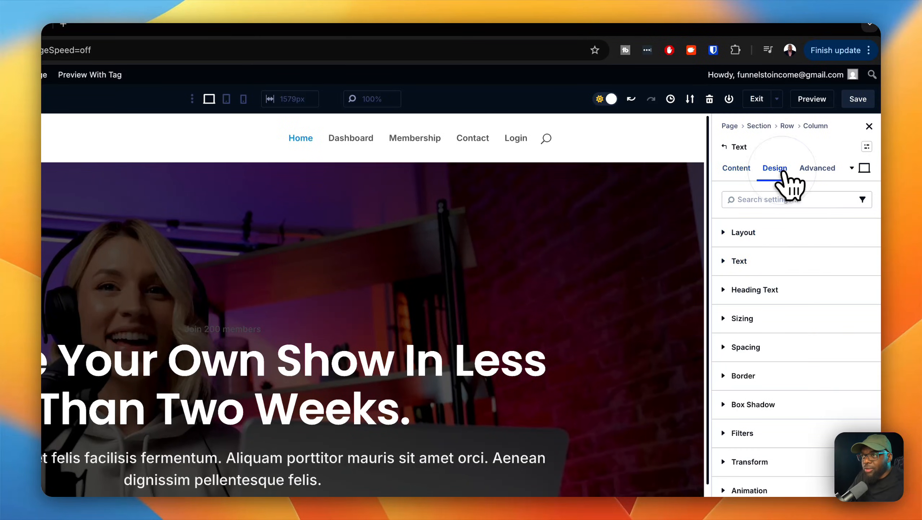
pyautogui.click(870, 261)
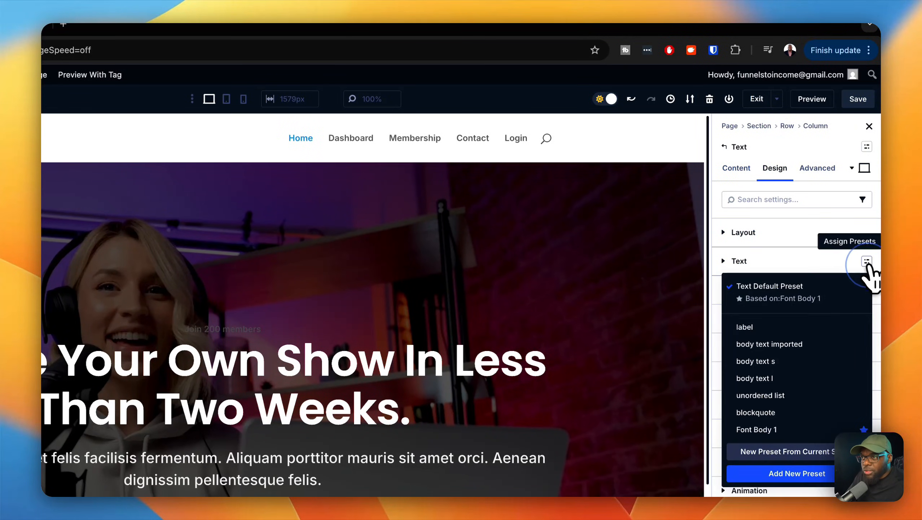
pyautogui.click(777, 326)
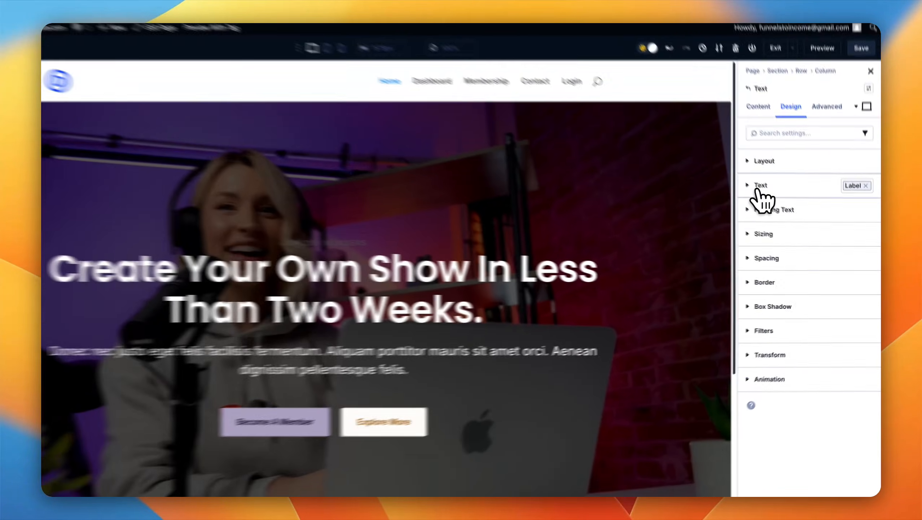
pyautogui.click(780, 203)
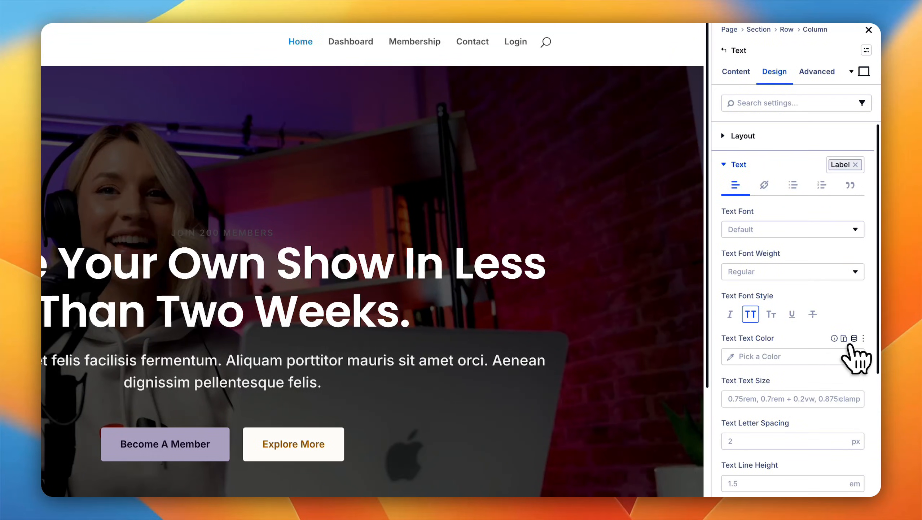
pyautogui.click(854, 339)
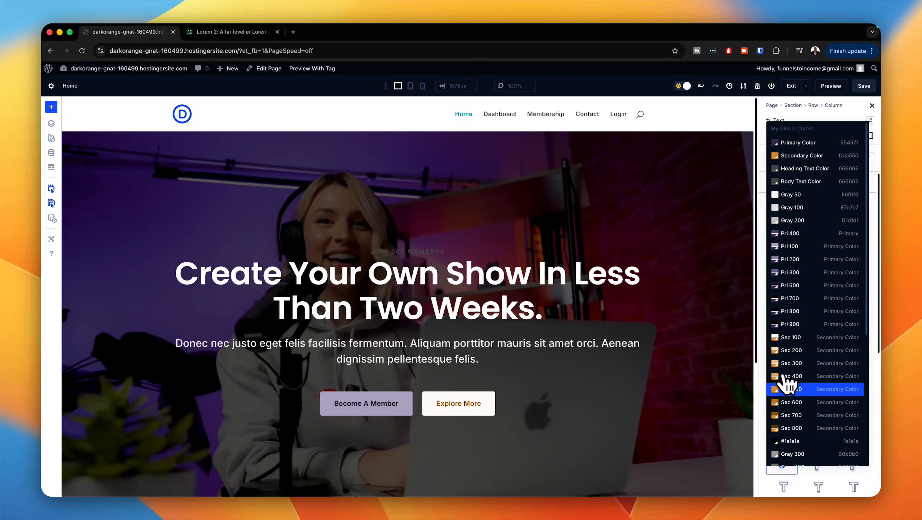
pyautogui.click(796, 388)
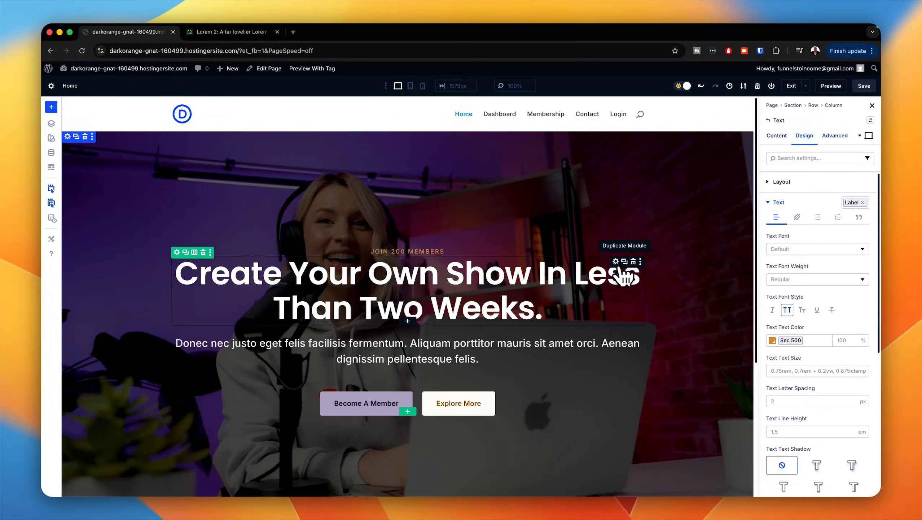
# Step: Apply the margin top medium spacing preset to the hero's heading module
pyautogui.click(617, 262)
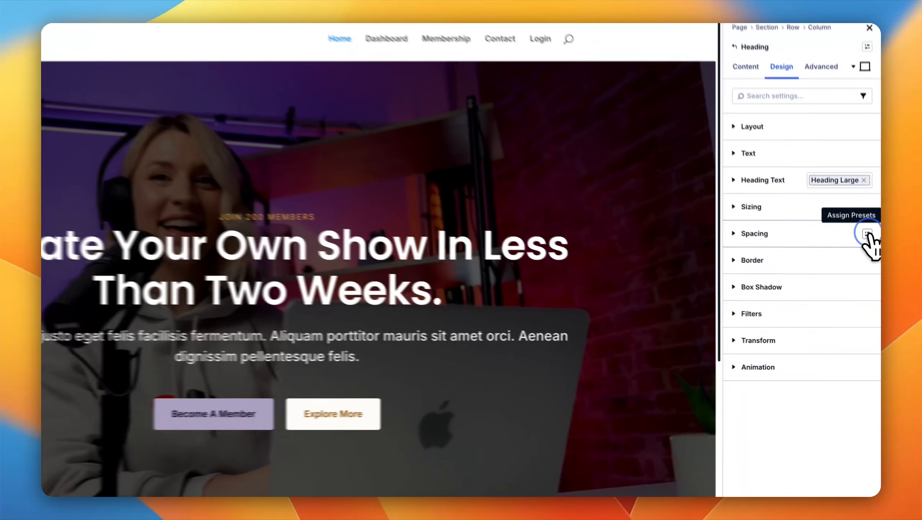
pyautogui.click(870, 264)
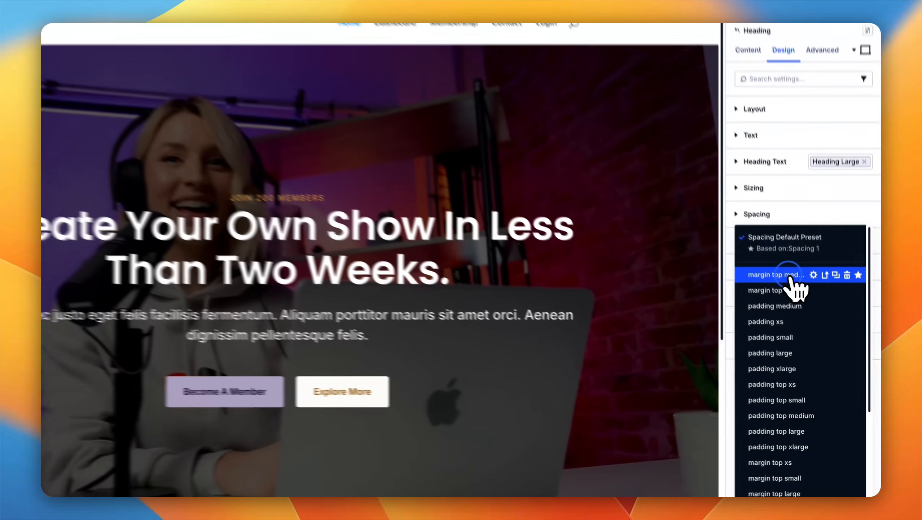
pyautogui.click(800, 311)
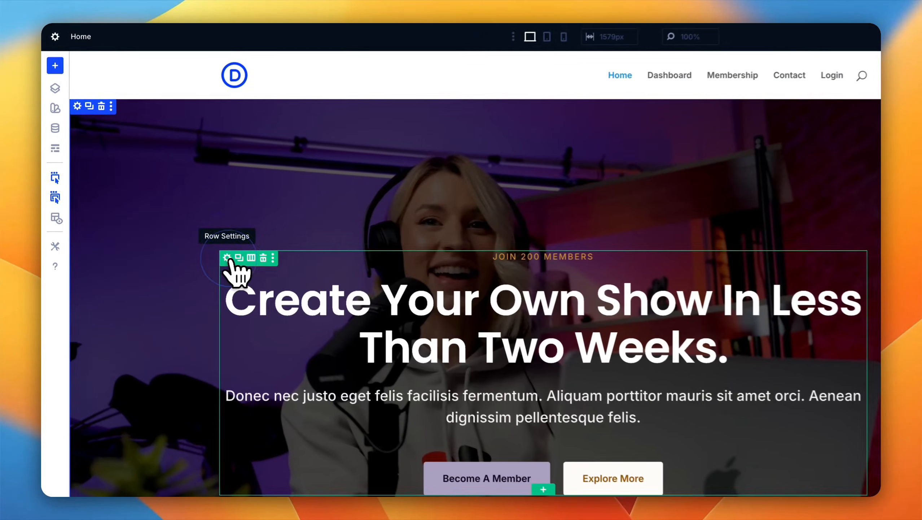
# Step: Try the wide text row preset and the content row preset on the hero row to compare how the text wraps
pyautogui.click(227, 258)
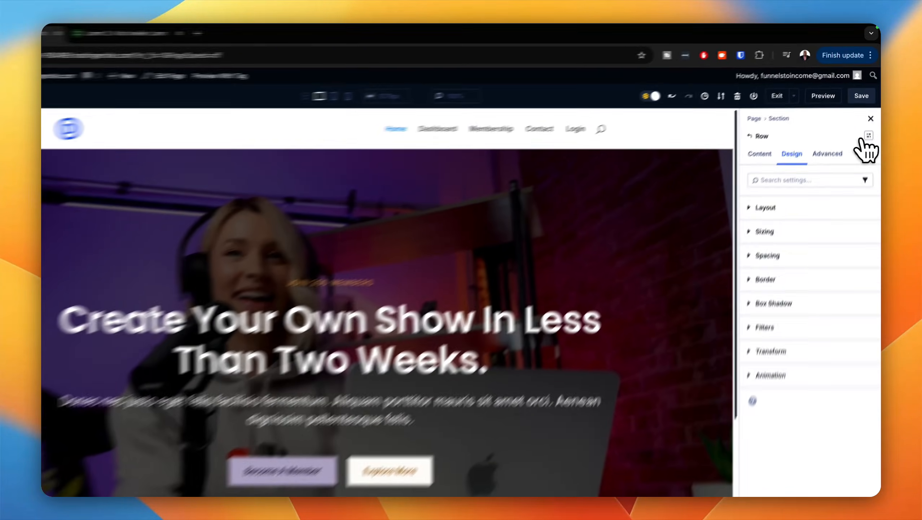
pyautogui.click(870, 120)
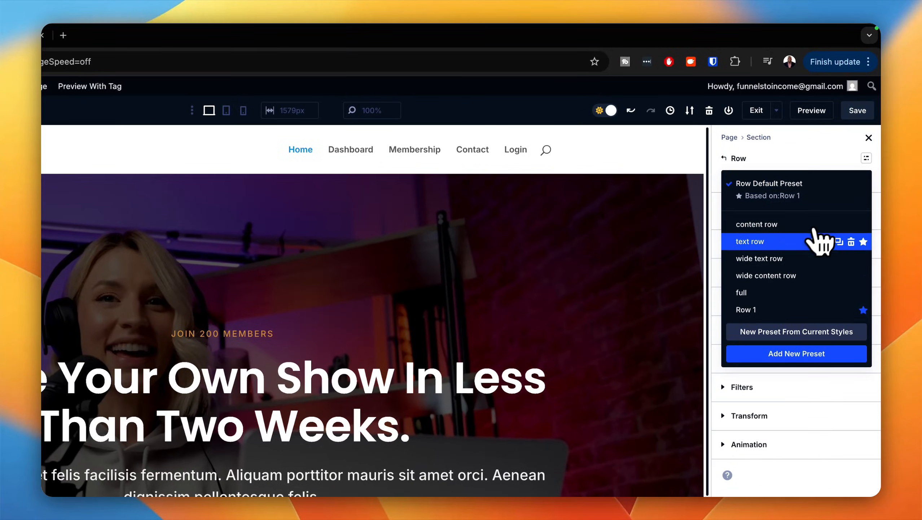
pyautogui.click(779, 258)
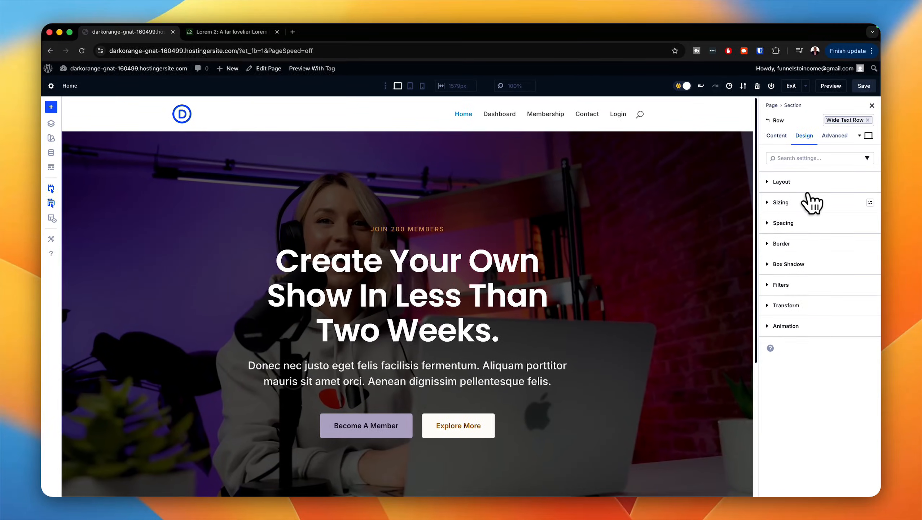
pyautogui.scroll(-3, 656, 353)
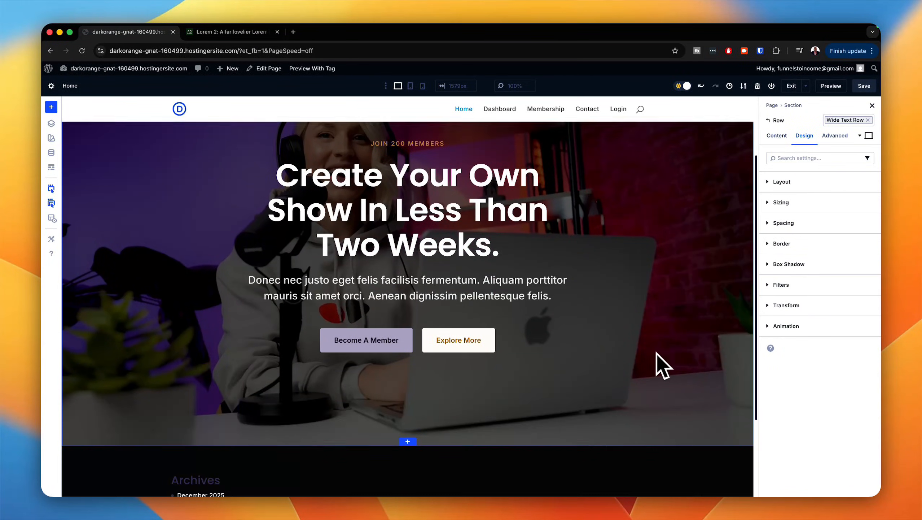
pyautogui.scroll(1, 656, 354)
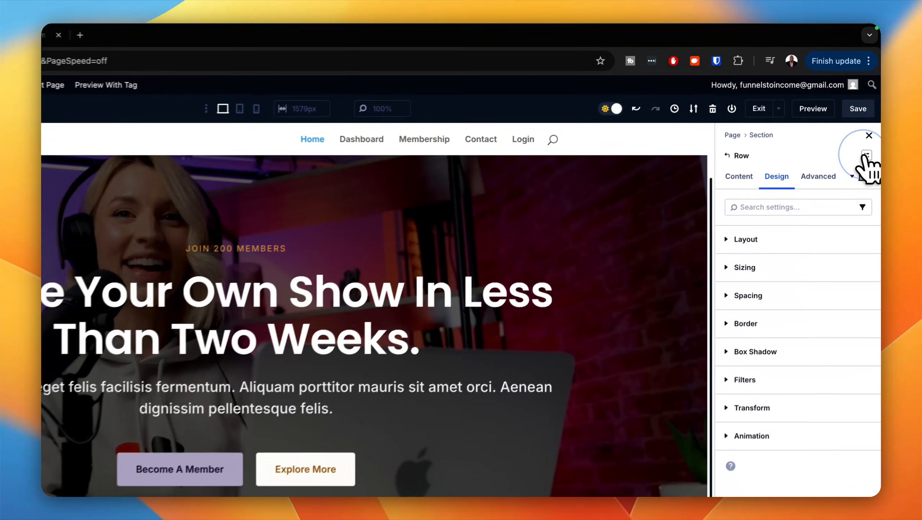
pyautogui.click(860, 124)
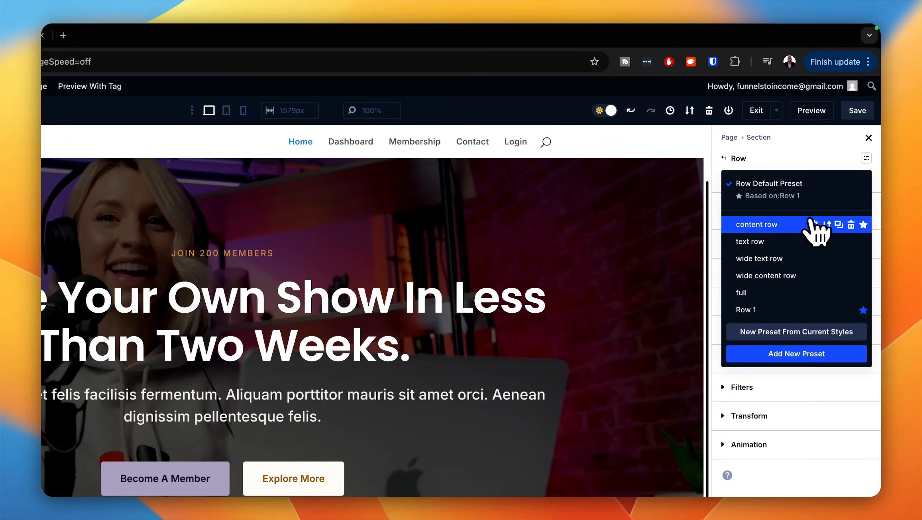
pyautogui.click(756, 224)
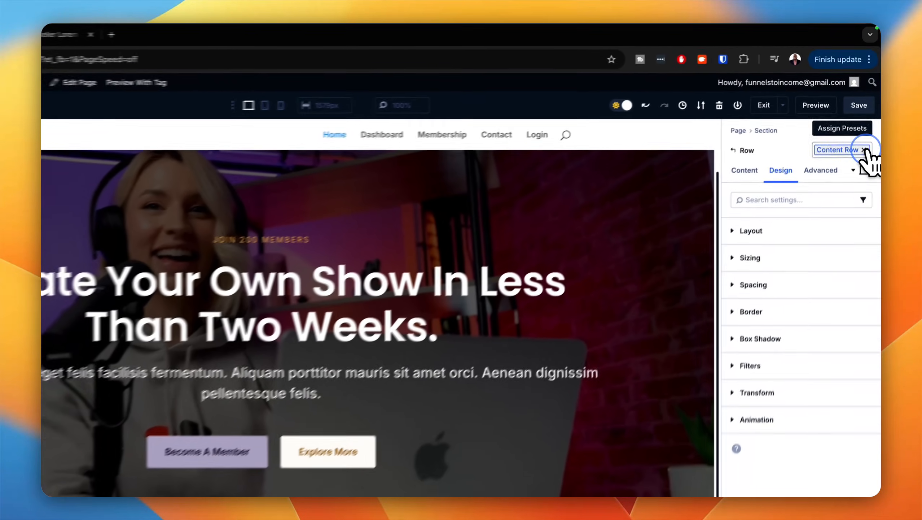
# Step: Apply the wide text row preset to the hero row and save the page
pyautogui.click(869, 120)
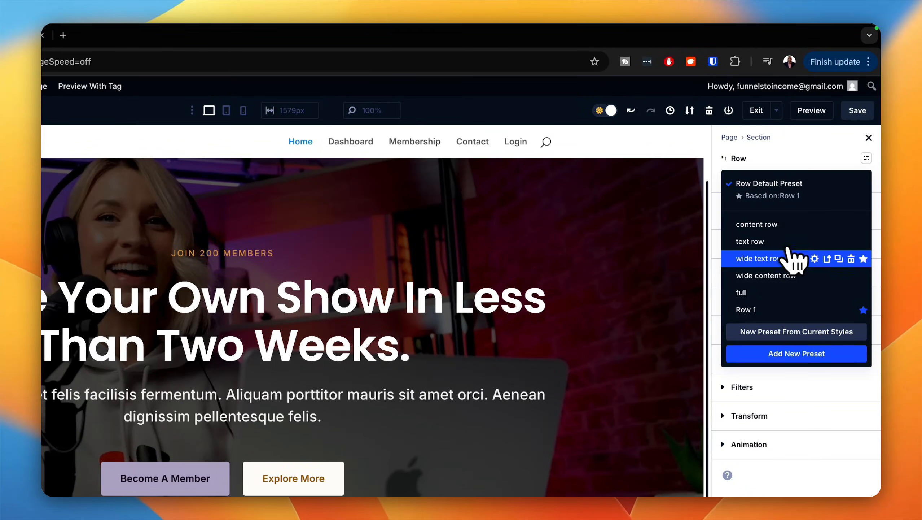
pyautogui.click(779, 264)
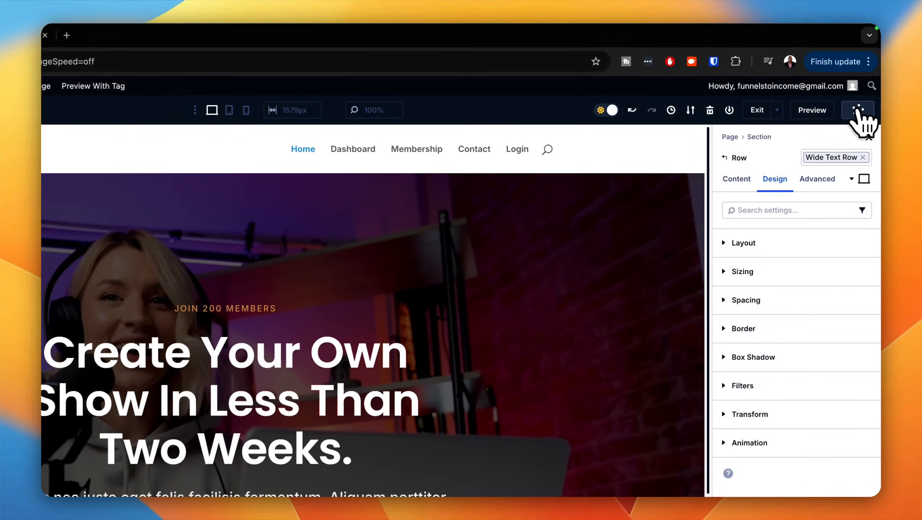
pyautogui.click(864, 85)
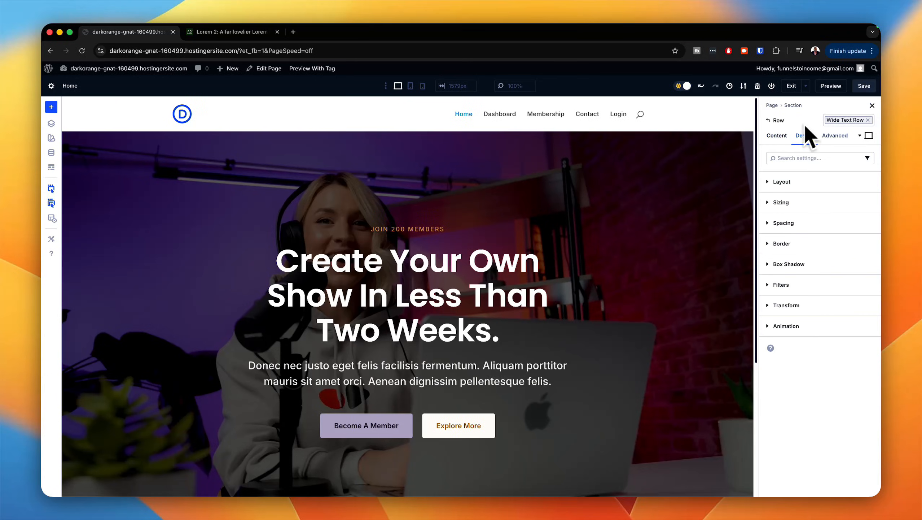
# Step: Insert a single-column section below the hero, add a Text module to it and duplicate that module
pyautogui.scroll(-5, 607, 345)
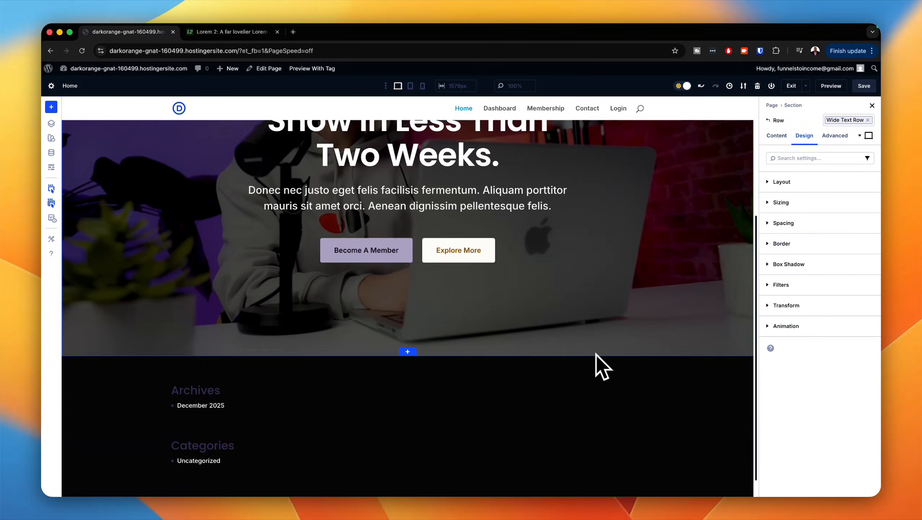
pyautogui.click(409, 330)
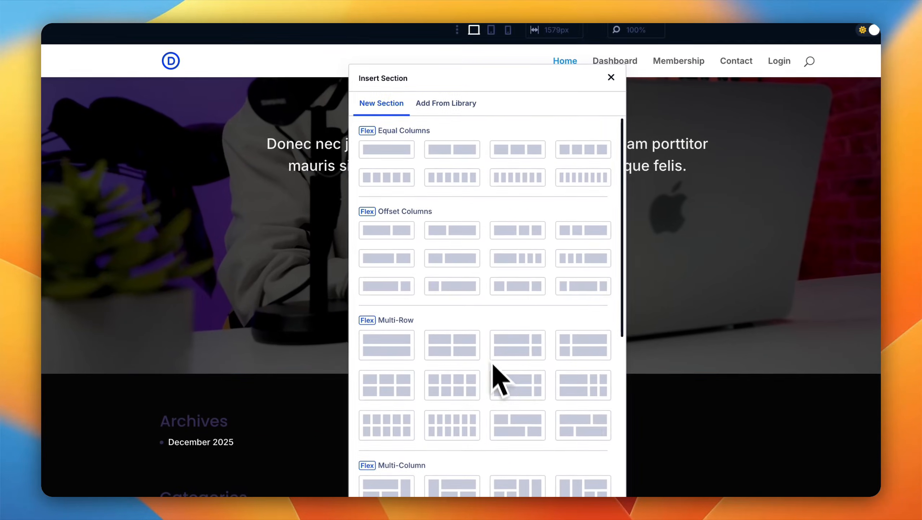
pyautogui.click(403, 150)
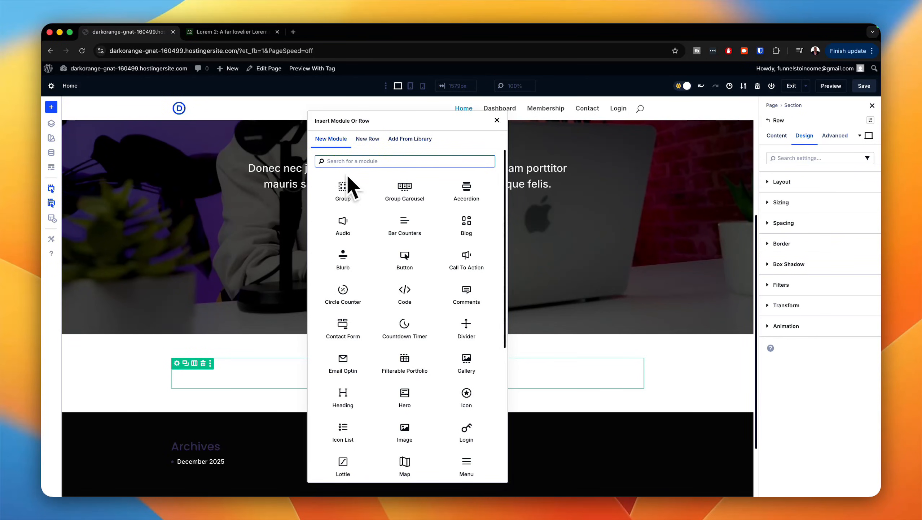
pyautogui.write('text')
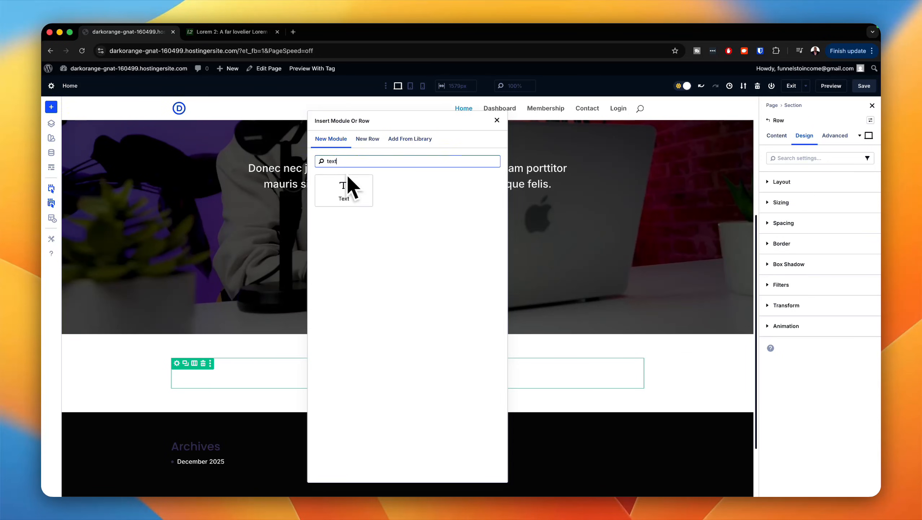
pyautogui.click(343, 189)
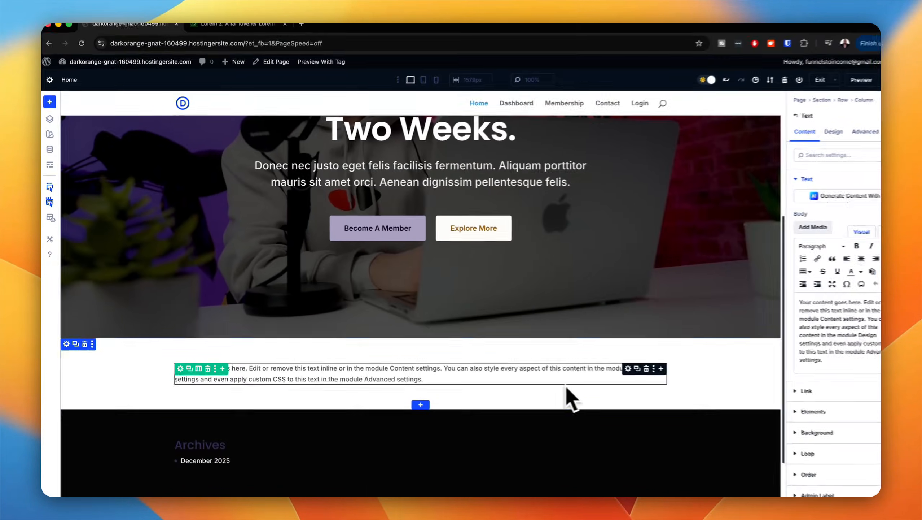
pyautogui.click(637, 368)
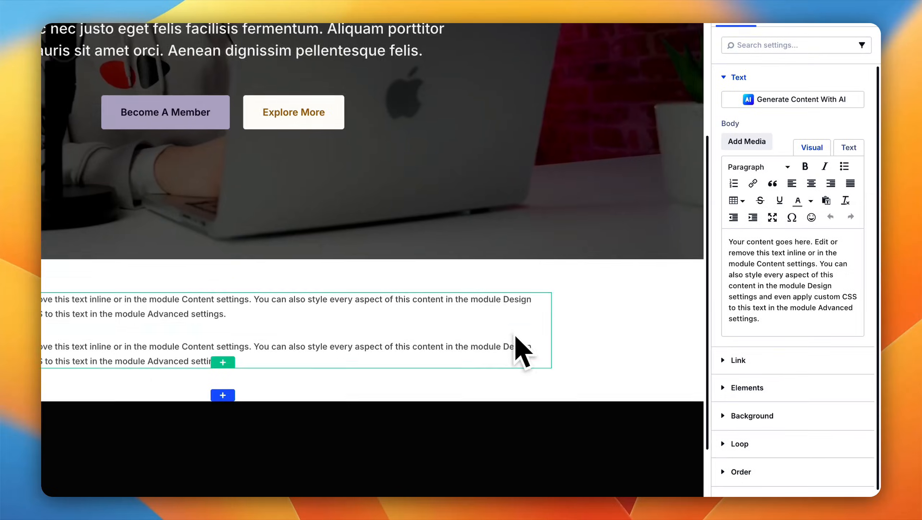
# Step: Replace the first text module's placeholder body in the new section with "Features" and center it
pyautogui.scroll(-3, 522, 351)
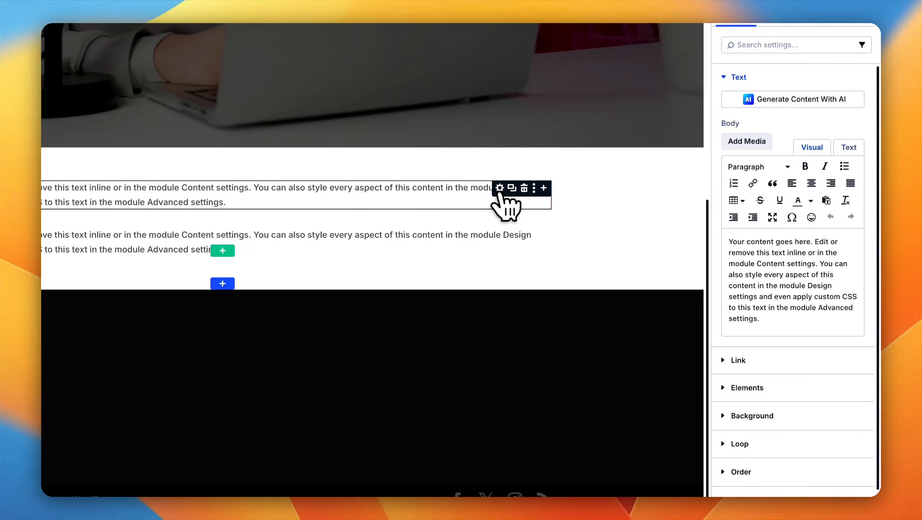
pyautogui.moveTo(762, 318); pyautogui.dragTo(718, 227)
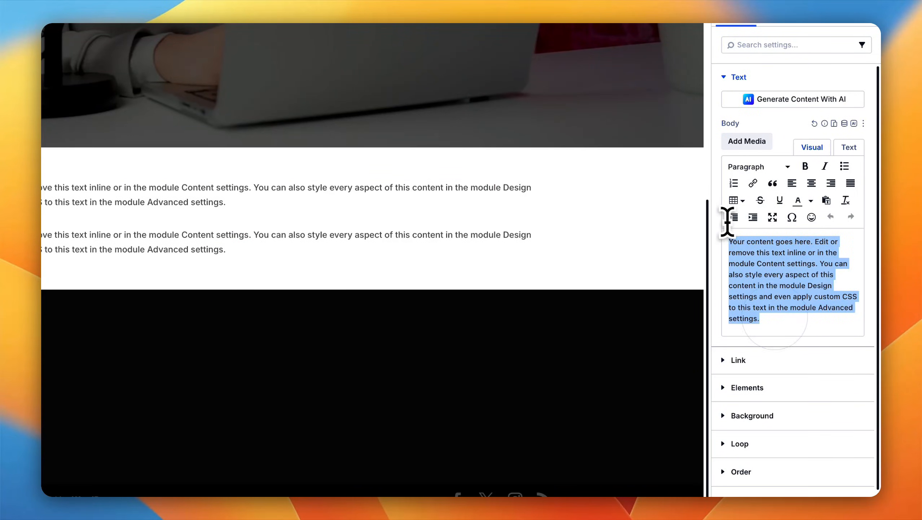
pyautogui.write('Features')
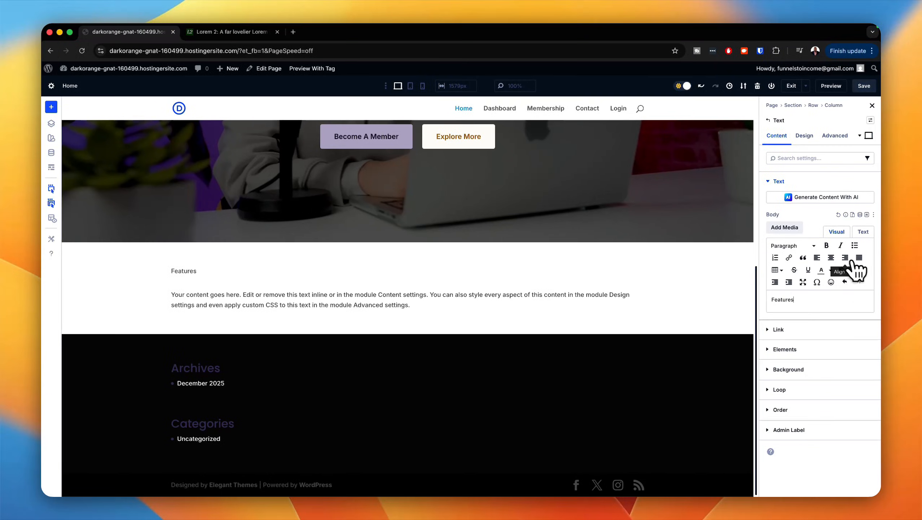
pyautogui.click(831, 257)
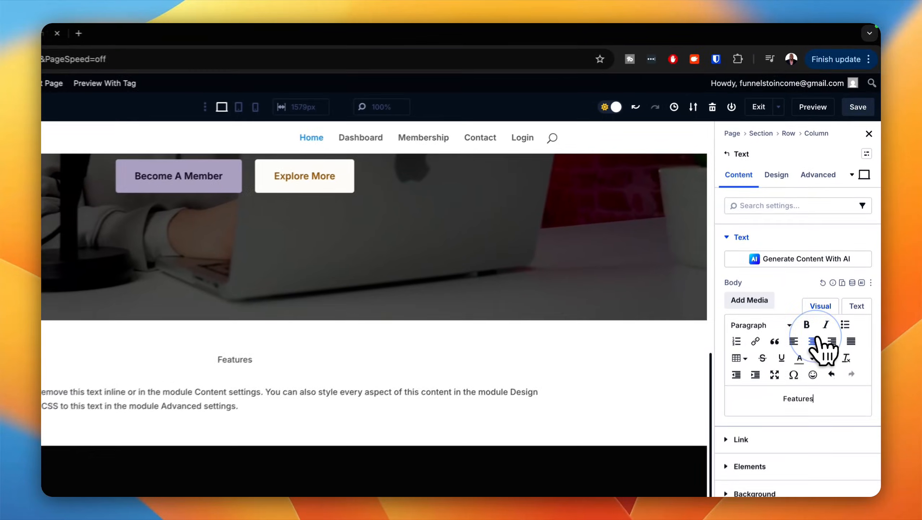
# Step: Apply the label text preset to the "Features" text module
pyautogui.click(776, 177)
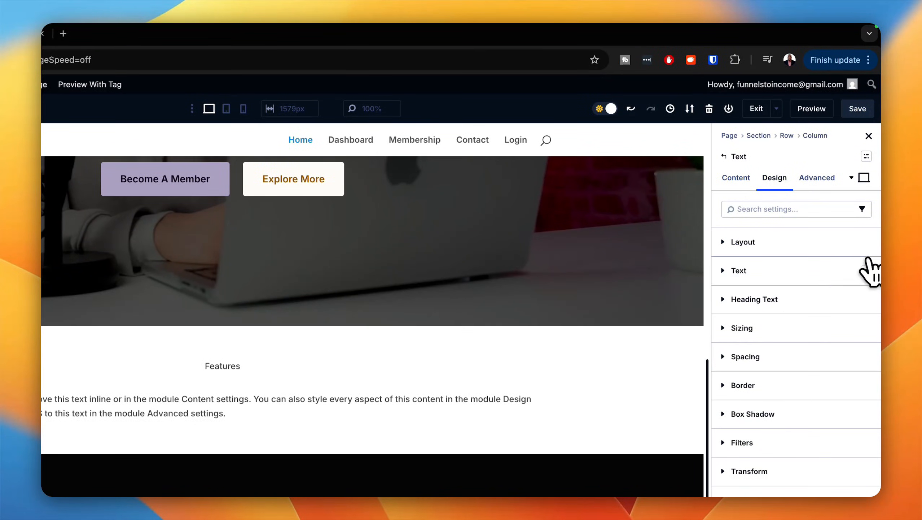
pyautogui.click(865, 272)
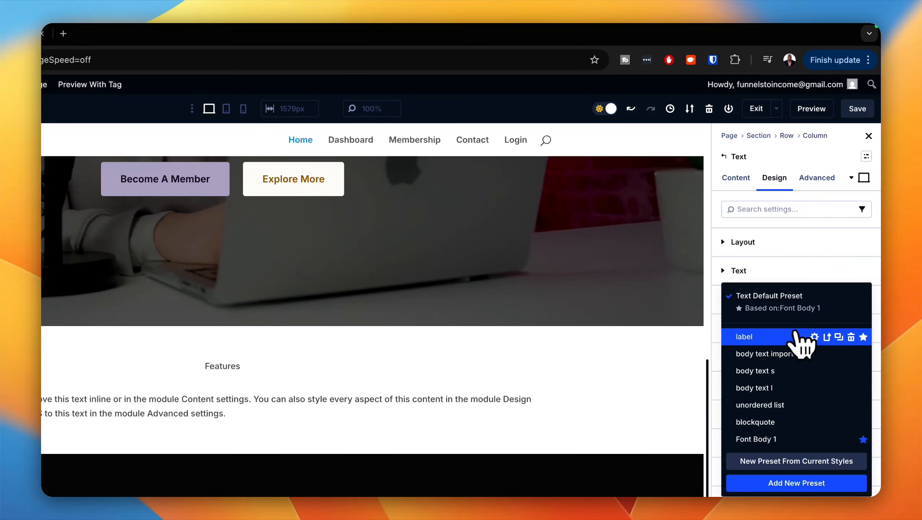
pyautogui.click(785, 337)
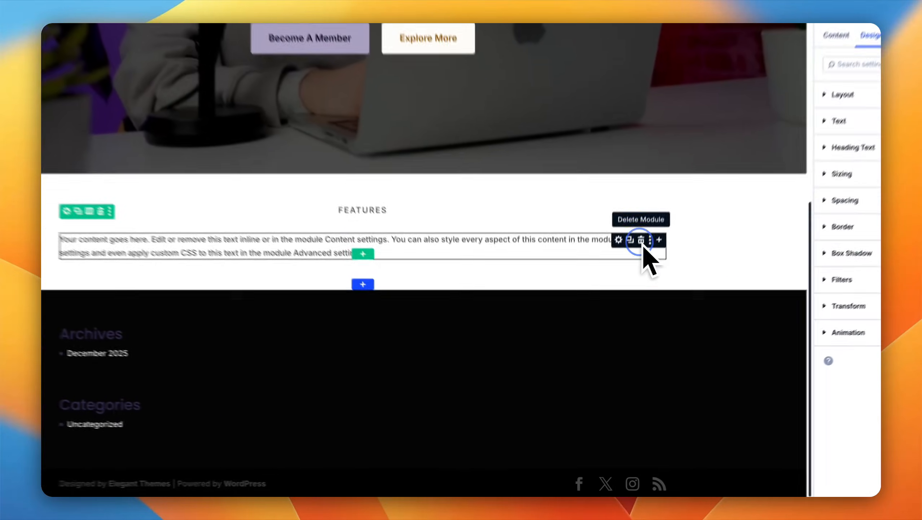
# Step: Delete the duplicate placeholder text module and add a Heading module below the "Features" label
pyautogui.click(625, 294)
pyautogui.moveTo(418, 255)
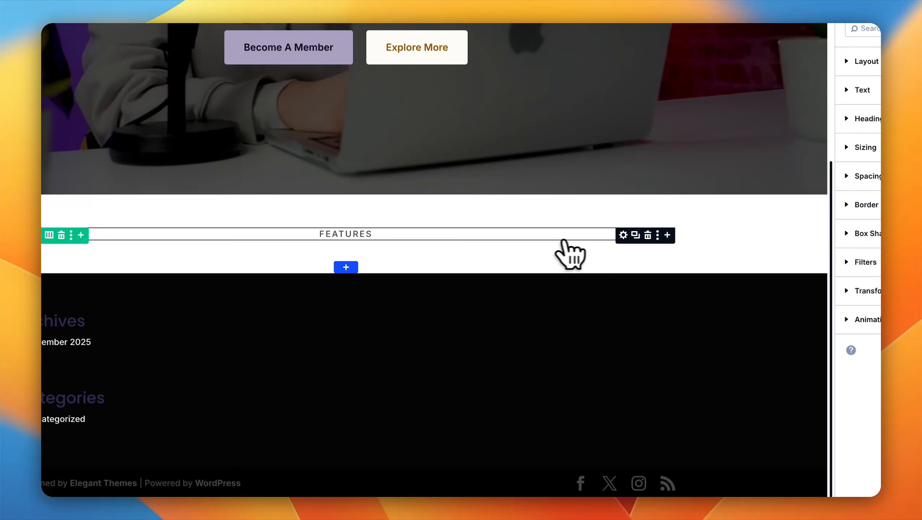
pyautogui.click(667, 235)
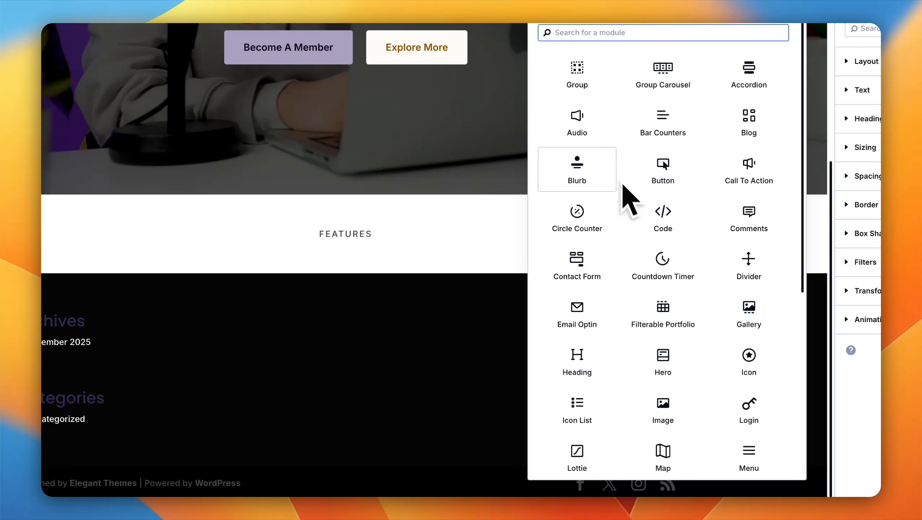
pyautogui.click(586, 355)
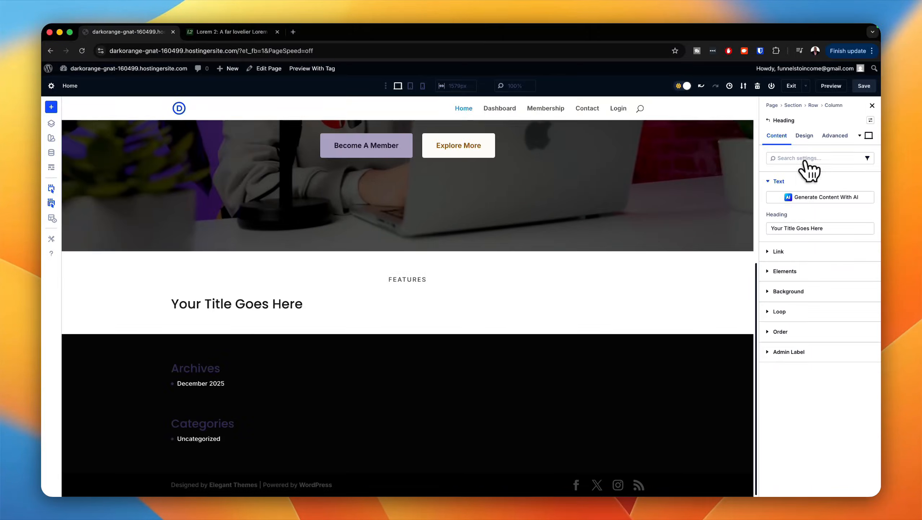
# Step: Style the placeholder title below the "Features" label as a centered H3 heading with the h3 text preset
pyautogui.click(804, 135)
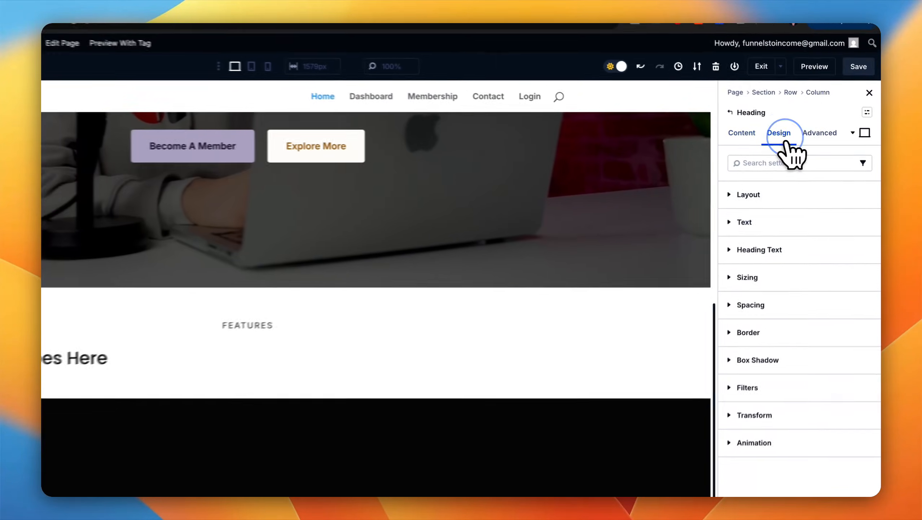
pyautogui.click(809, 221)
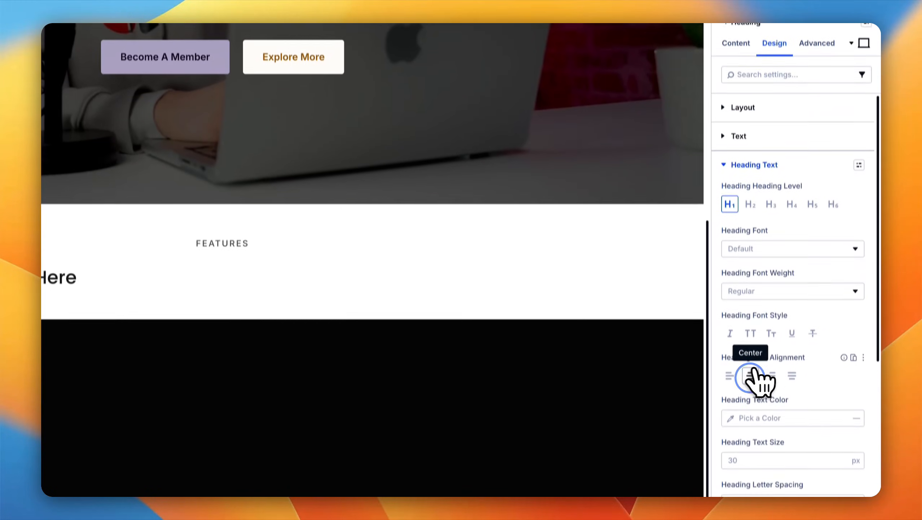
pyautogui.click(751, 465)
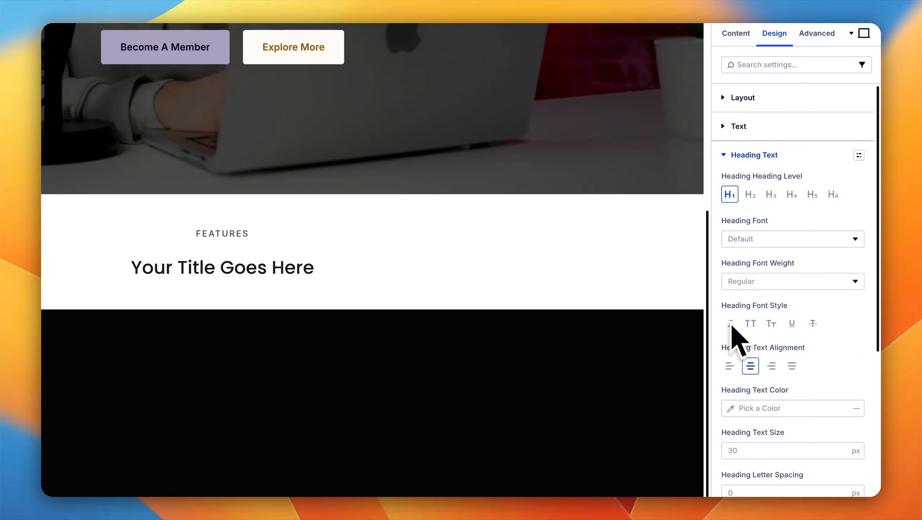
pyautogui.click(772, 194)
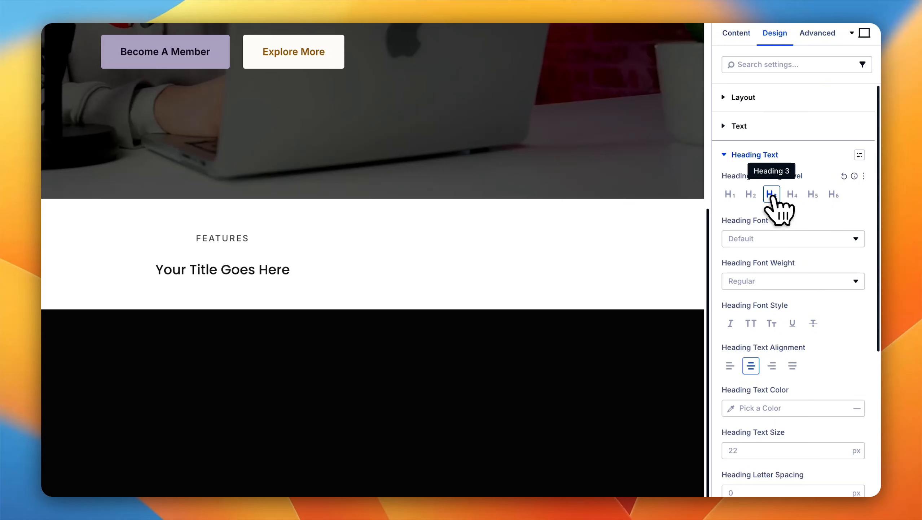
pyautogui.click(860, 155)
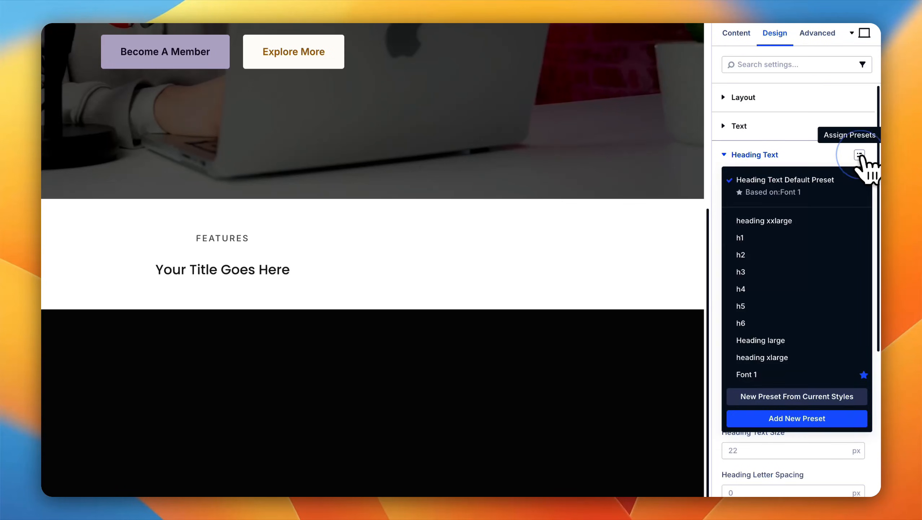
pyautogui.click(773, 271)
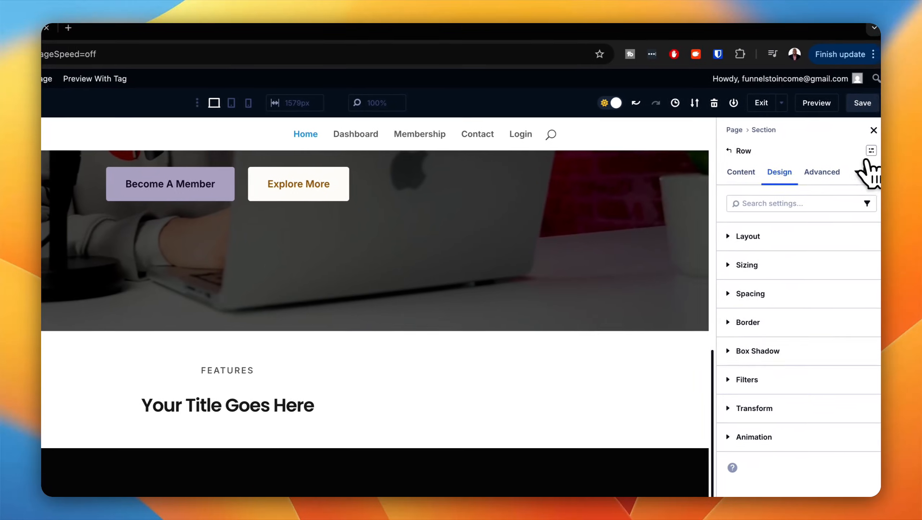
# Step: Apply the text row preset to the heading's row and add a single-column row with a Blurb module below it
pyautogui.click(867, 150)
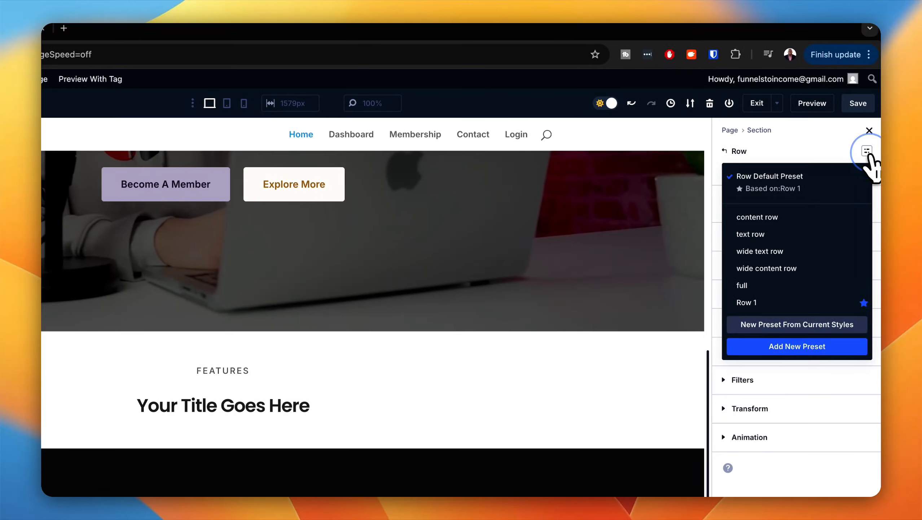
pyautogui.click(781, 239)
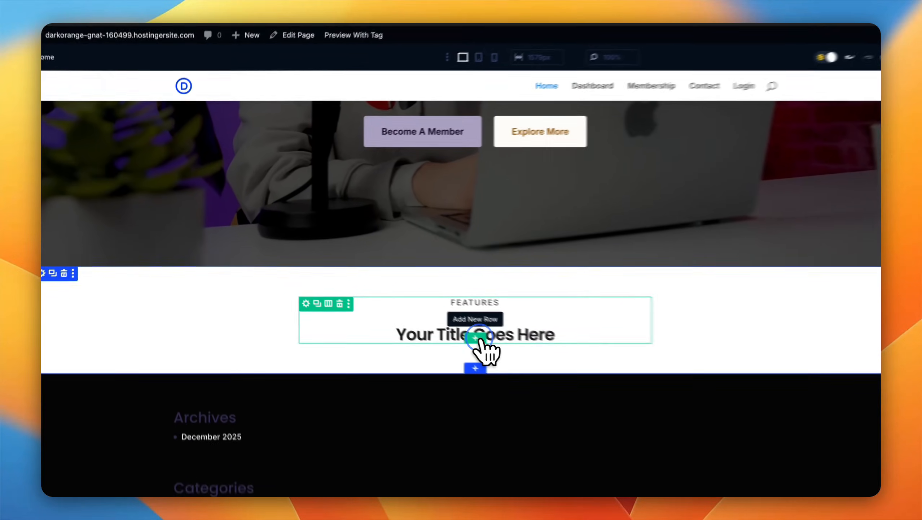
pyautogui.click(407, 305)
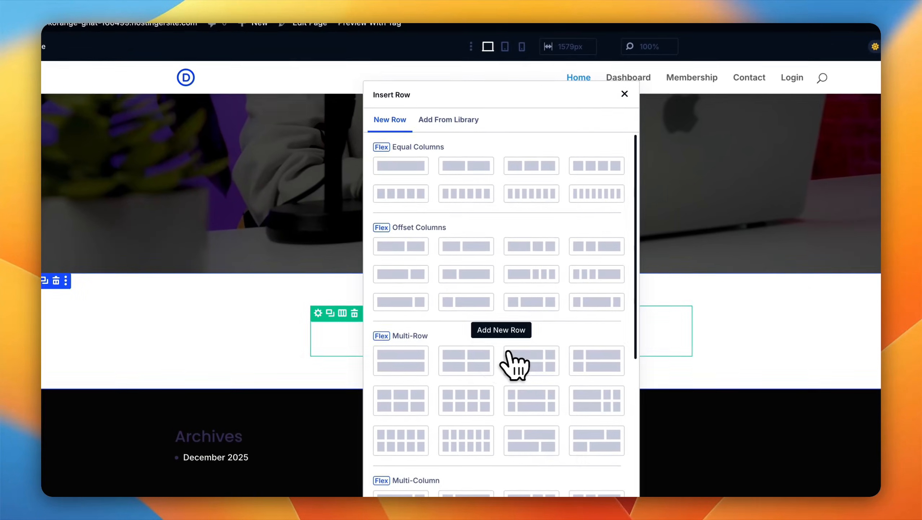
pyautogui.click(418, 171)
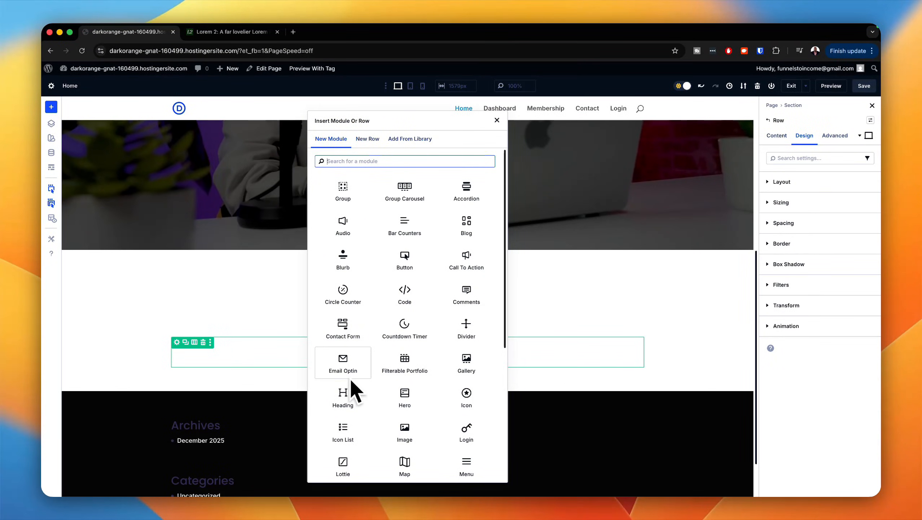
pyautogui.scroll(-1, 368, 413)
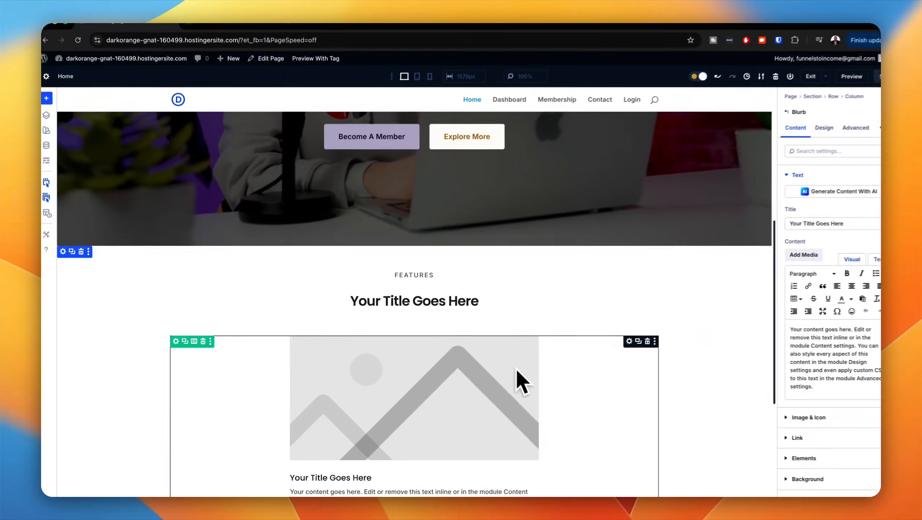
pyautogui.scroll(-3, 509, 378)
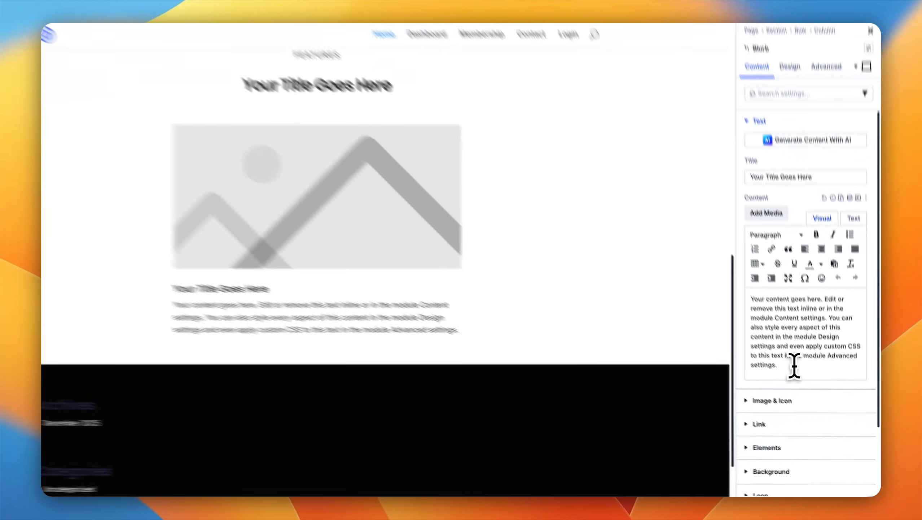
# Step: Replace the blurb's body with the "Donec nec justo eget felis" sample paragraph and set its title to "Aenean dignissim pellentesque"
pyautogui.moveTo(808, 384); pyautogui.dragTo(753, 333)
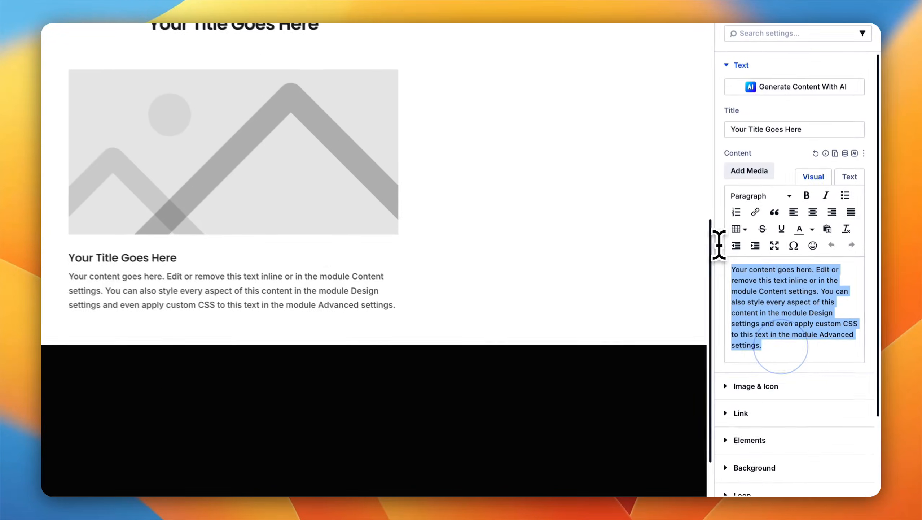
pyautogui.write('Donec nec justo eget felis facilisis fermentum. Aliquam porttitor mauris sit amet orci. Aenean dignissim pellentesque felis.')
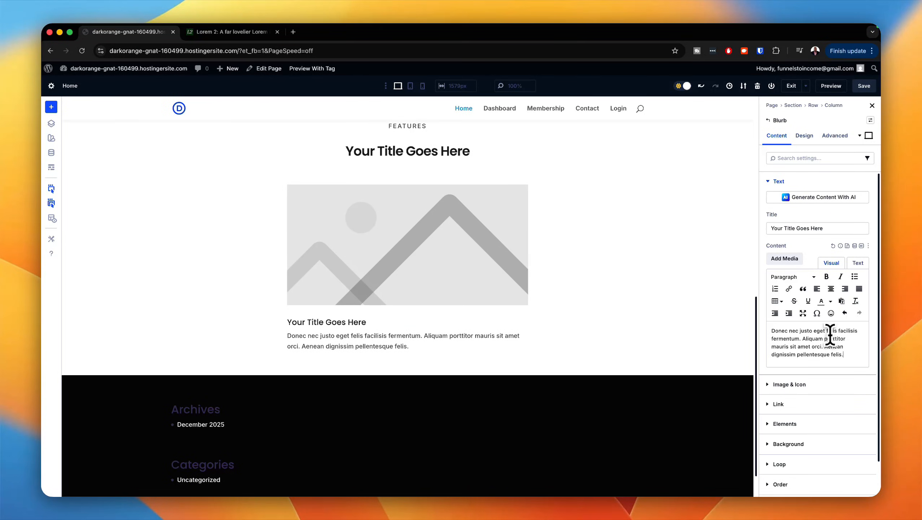
pyautogui.moveTo(825, 346); pyautogui.dragTo(829, 355)
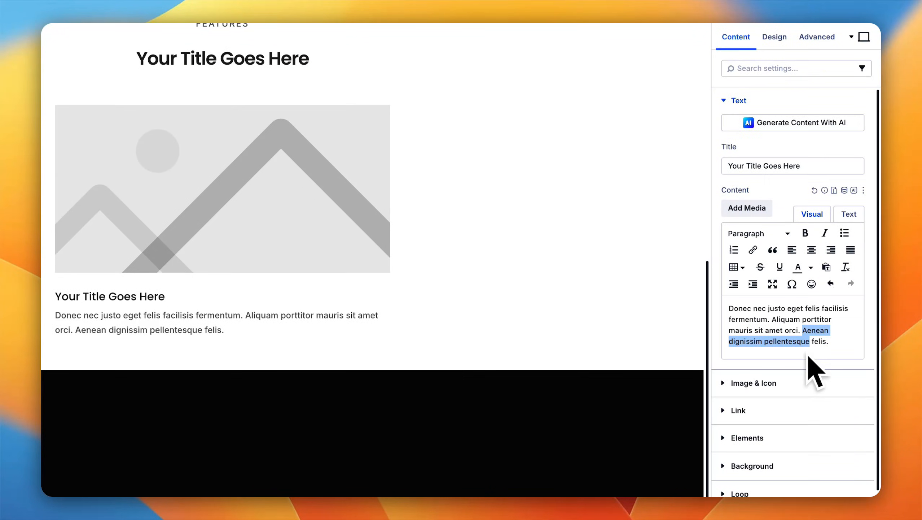
pyautogui.tripleClick(811, 165)
pyautogui.write('Aenean dignissim pellentesque')
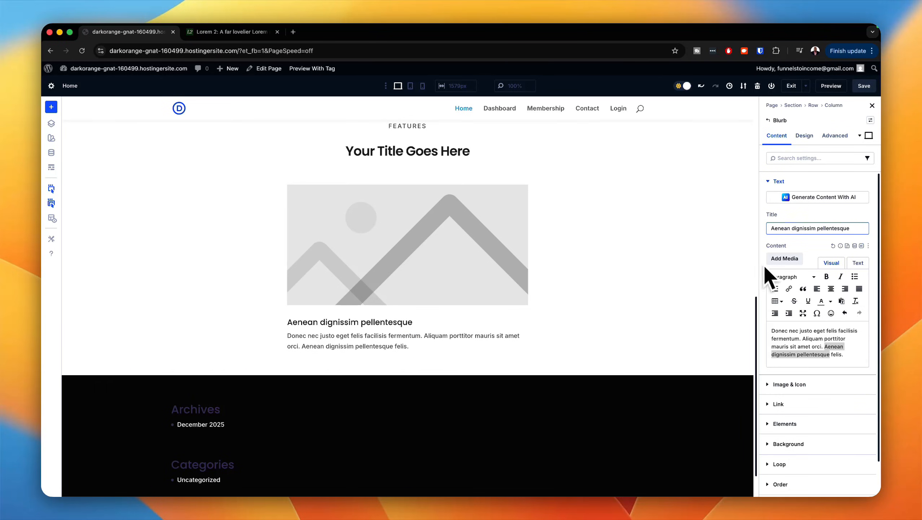
# Step: Switch the blurb from an image to an icon and choose the outlined film strip found by searching for "video"
pyautogui.click(809, 385)
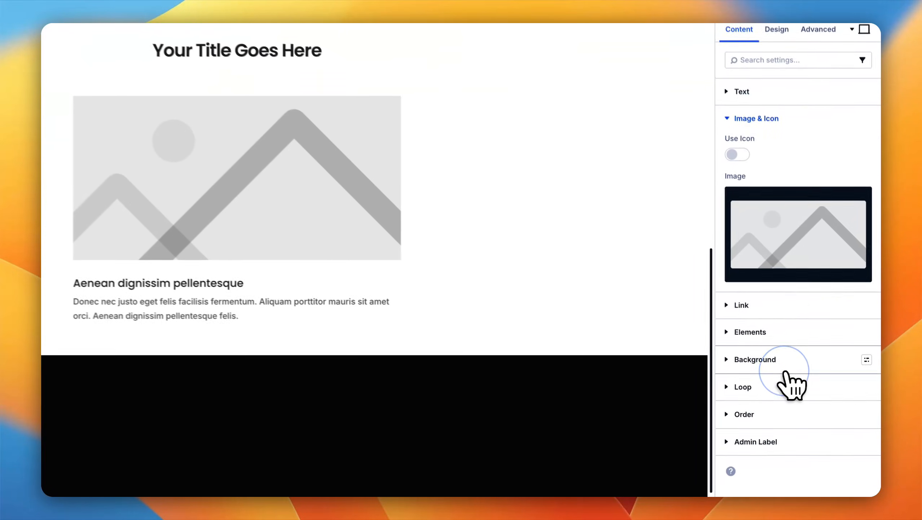
pyautogui.click(734, 148)
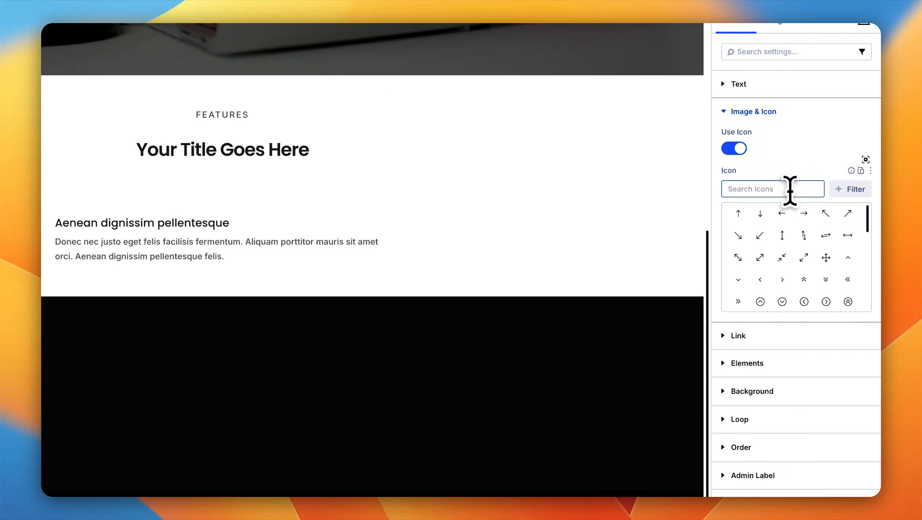
pyautogui.write('video')
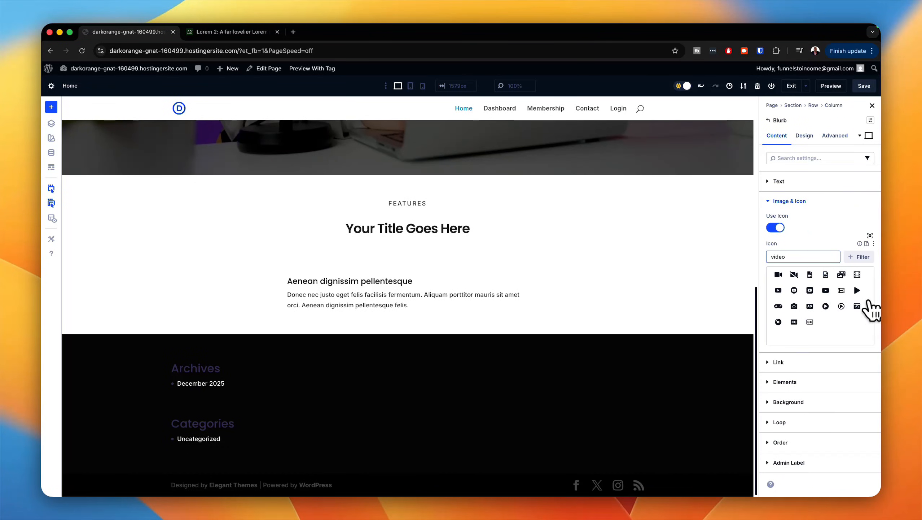
pyautogui.click(841, 290)
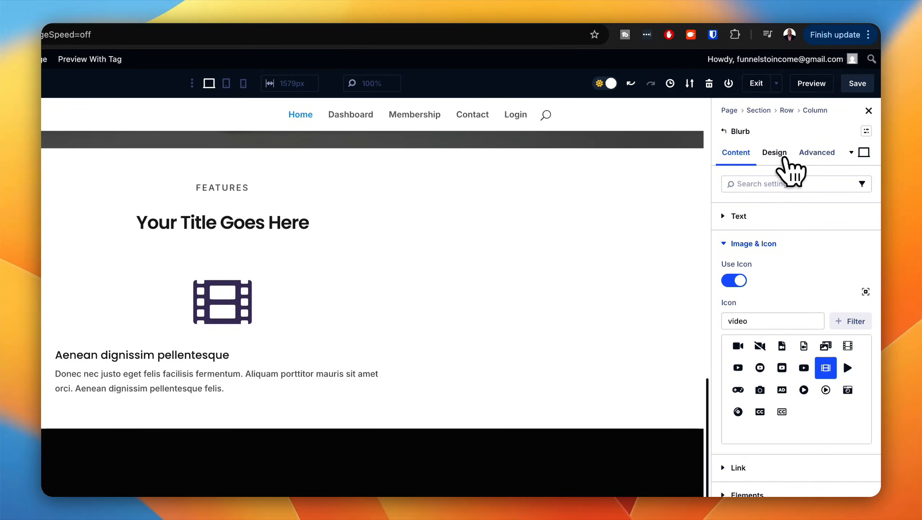
# Step: Set the blurb's icon width to the Text 3xl global number variable, trying smaller text sizes such as Text M first
pyautogui.click(785, 155)
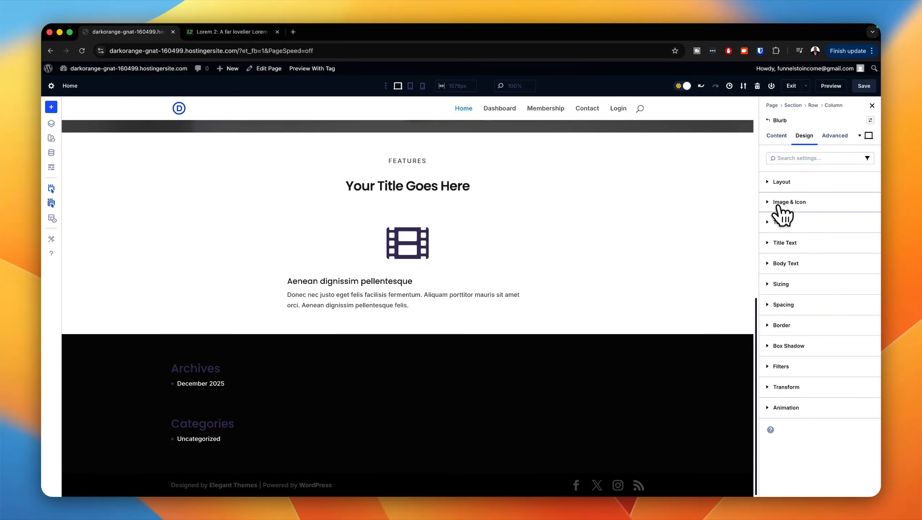
pyautogui.click(771, 202)
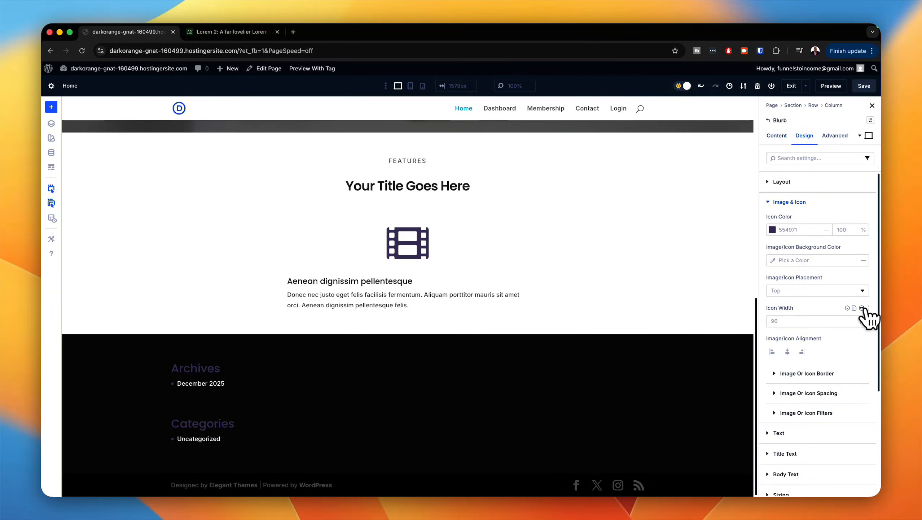
pyautogui.click(862, 308)
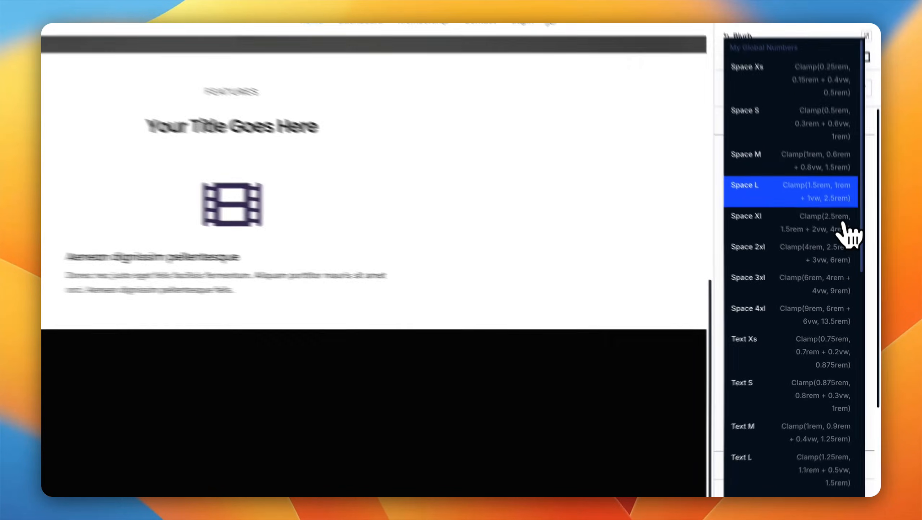
pyautogui.scroll(-3, 811, 255)
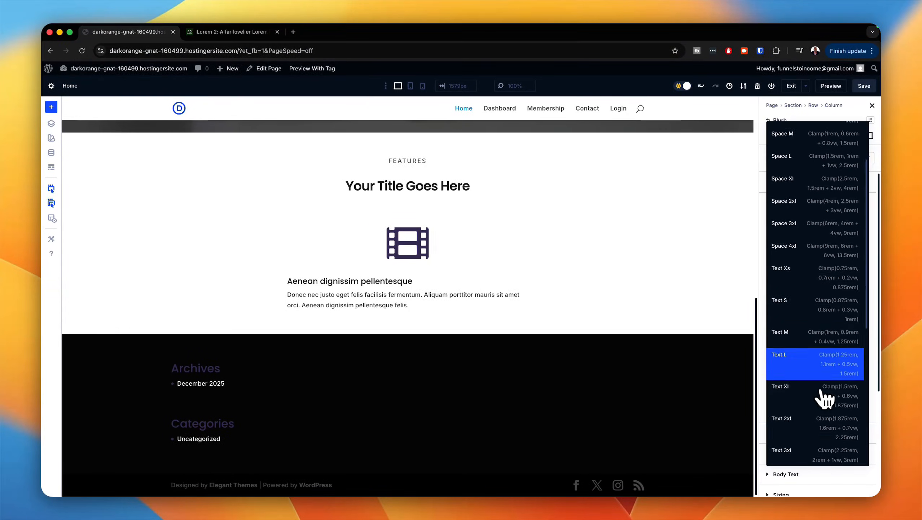
pyautogui.scroll(-1, 823, 398)
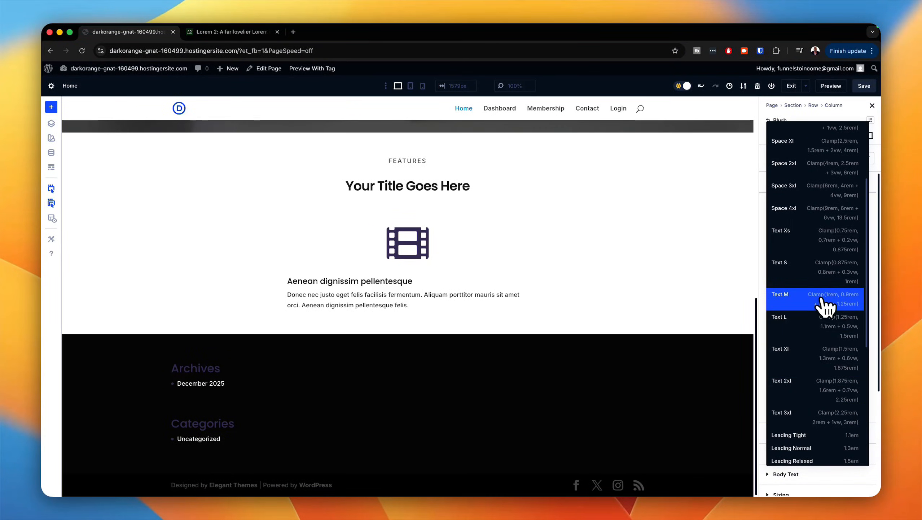
pyautogui.click(822, 300)
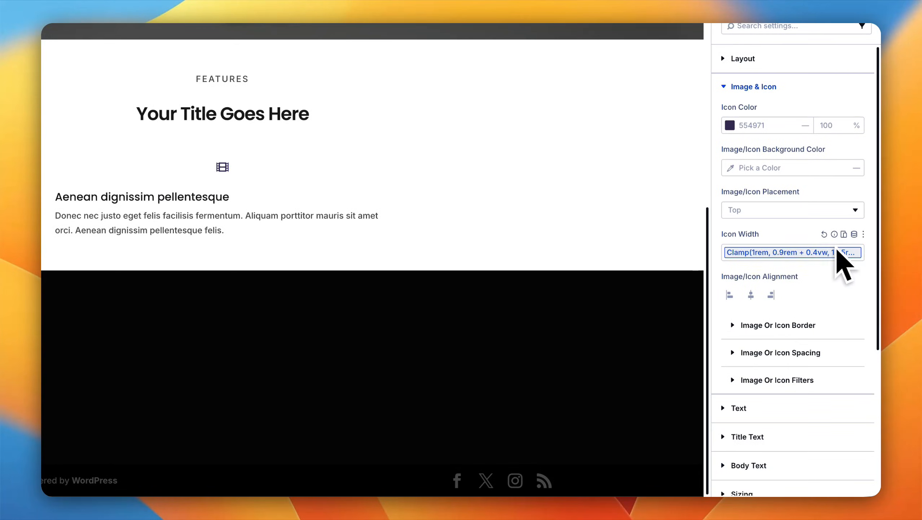
pyautogui.click(854, 234)
pyautogui.scroll(-5, 836, 302)
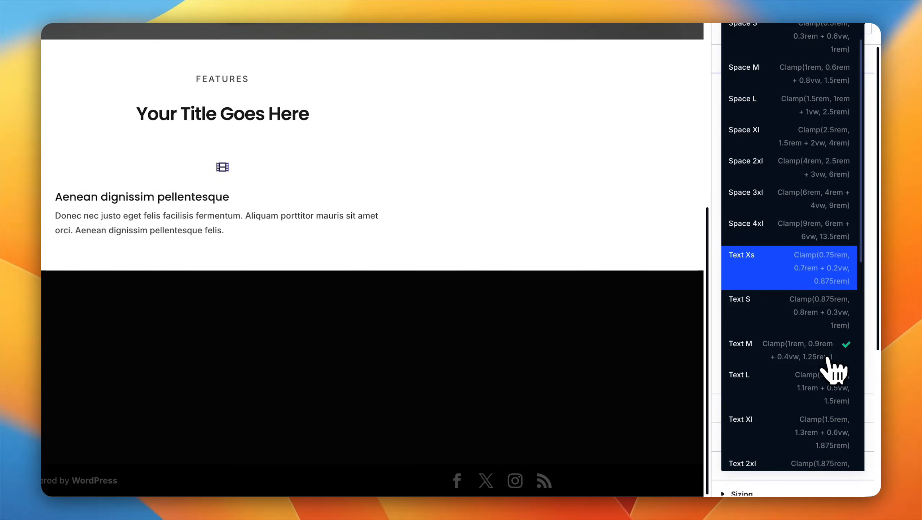
pyautogui.click(824, 369)
pyautogui.click(855, 241)
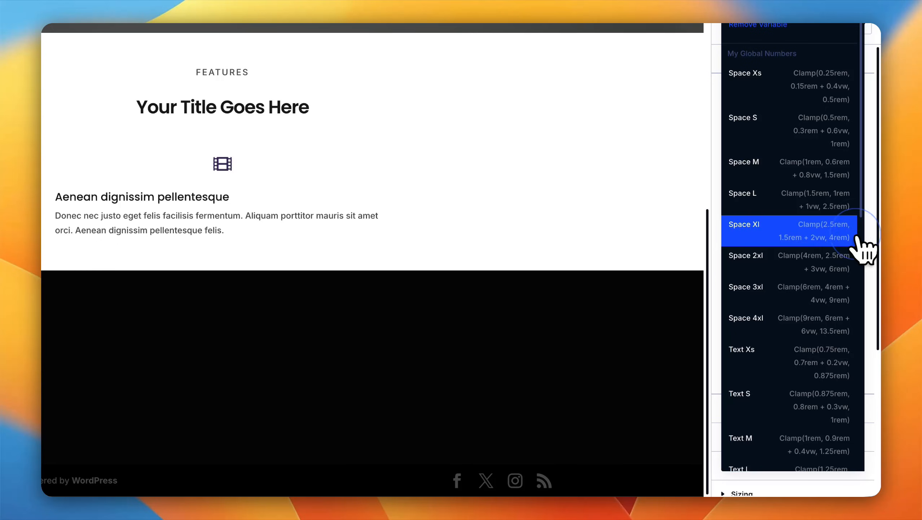
pyautogui.scroll(-5, 833, 357)
pyautogui.click(822, 407)
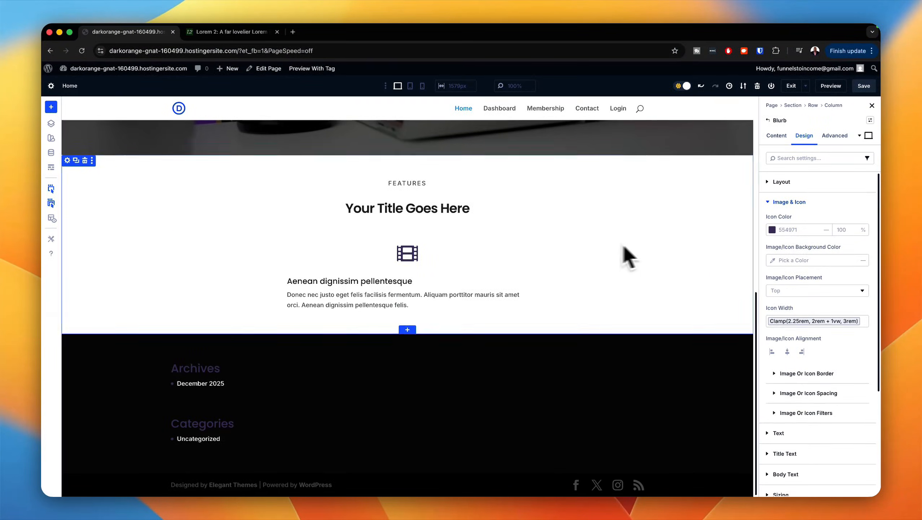
pyautogui.click(788, 203)
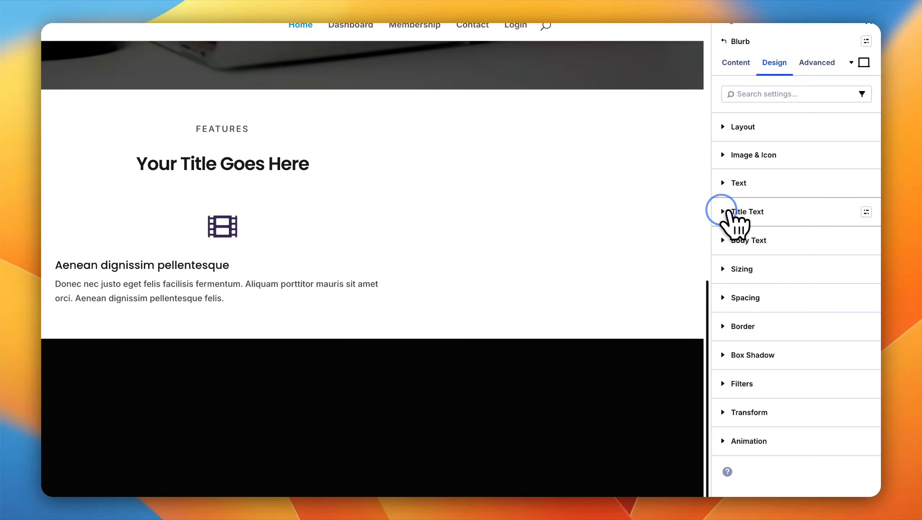
# Step: Set the blurb's title to heading level H5 with the h5 preset and apply the body text s preset to its body
pyautogui.click(726, 211)
pyautogui.click(812, 252)
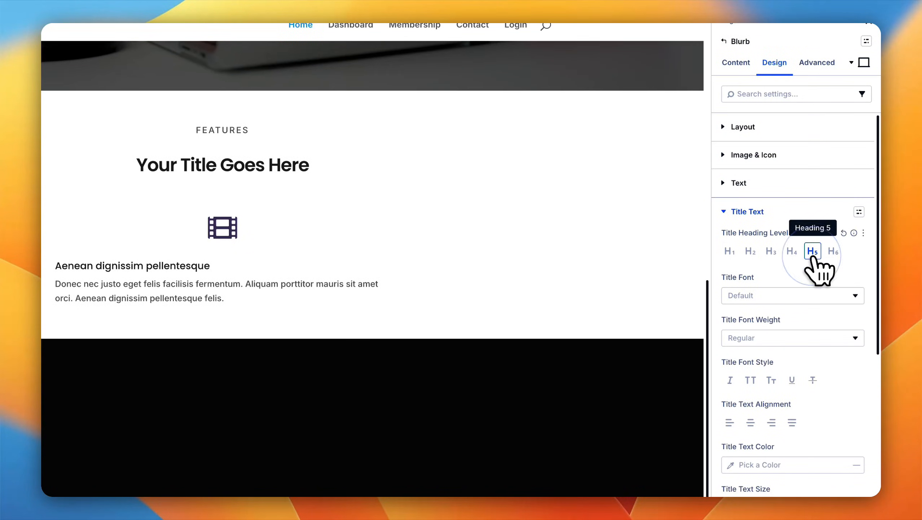
pyautogui.click(859, 212)
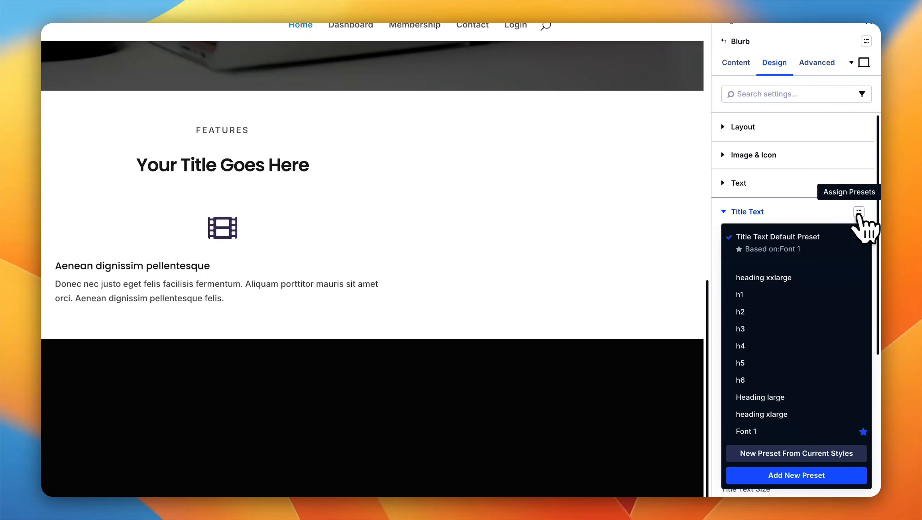
pyautogui.click(758, 363)
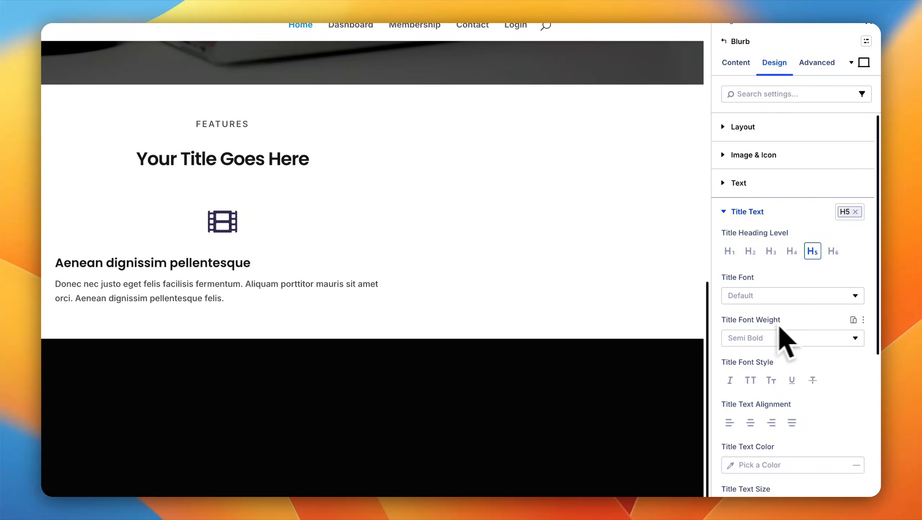
pyautogui.click(734, 219)
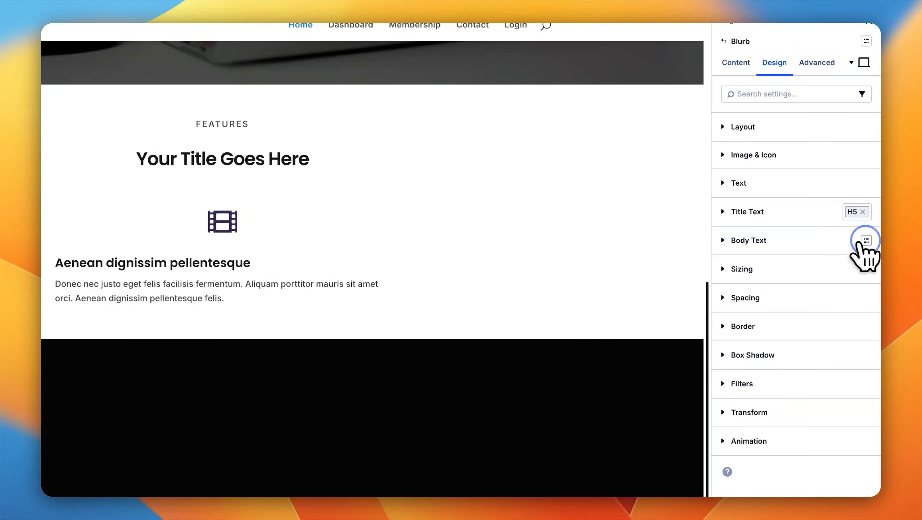
pyautogui.click(863, 242)
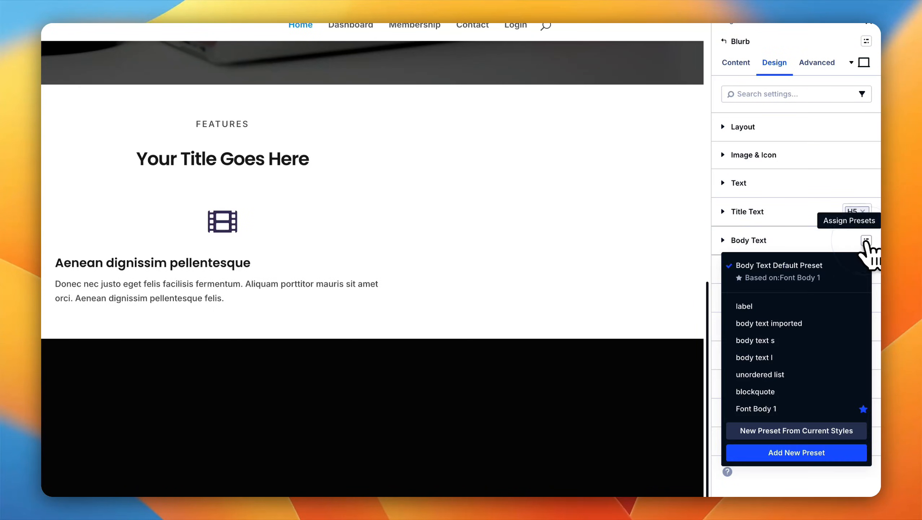
pyautogui.click(799, 341)
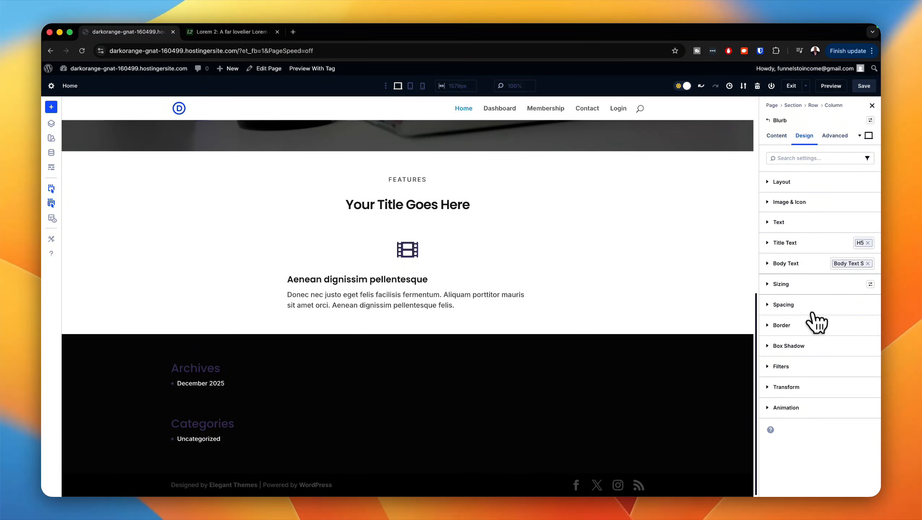
# Step: Center the blurb's text alignment and apply the padding small preset to its spacing
pyautogui.click(775, 230)
pyautogui.click(787, 250)
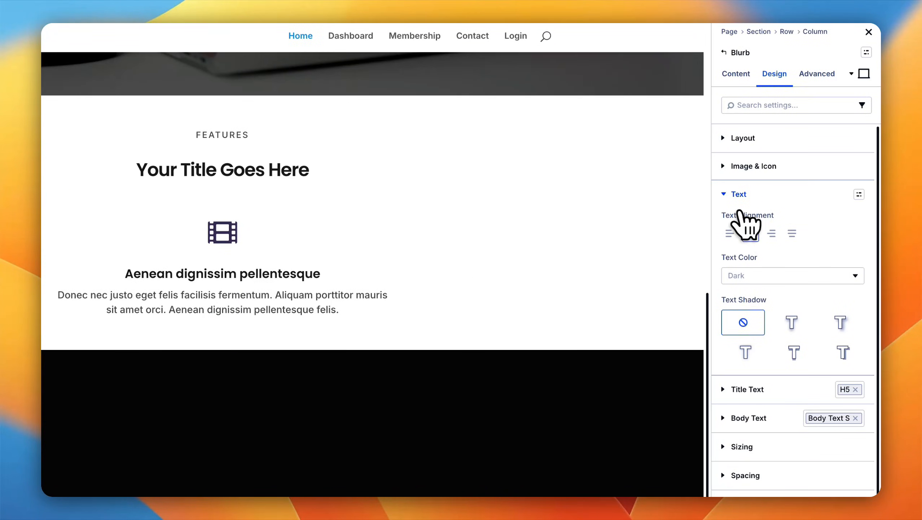
pyautogui.click(725, 195)
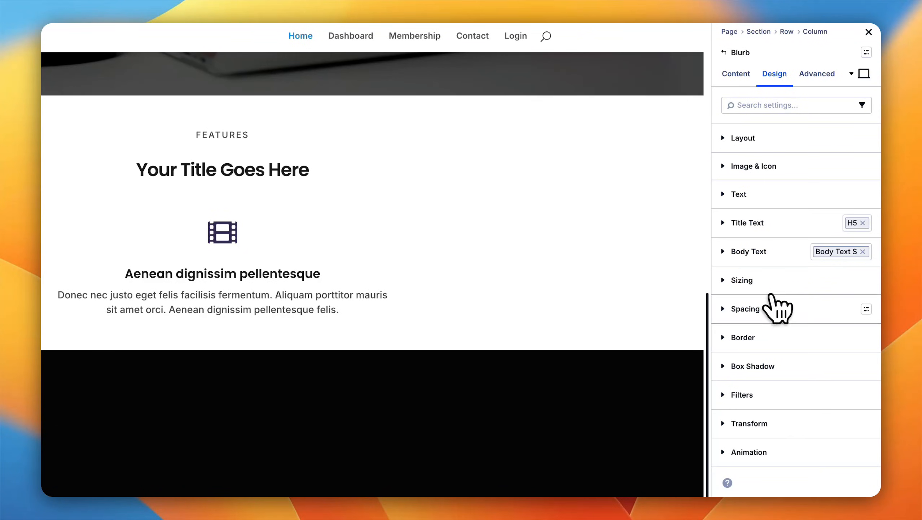
pyautogui.click(866, 309)
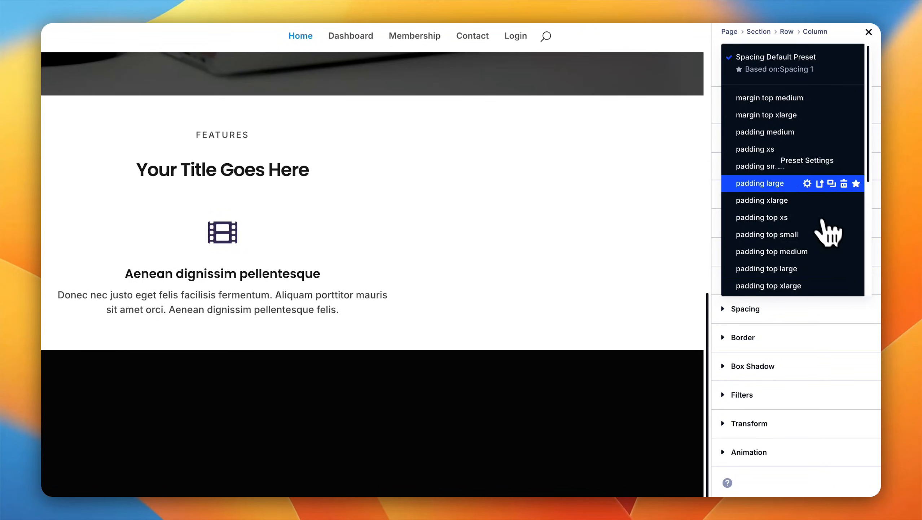
pyautogui.click(778, 166)
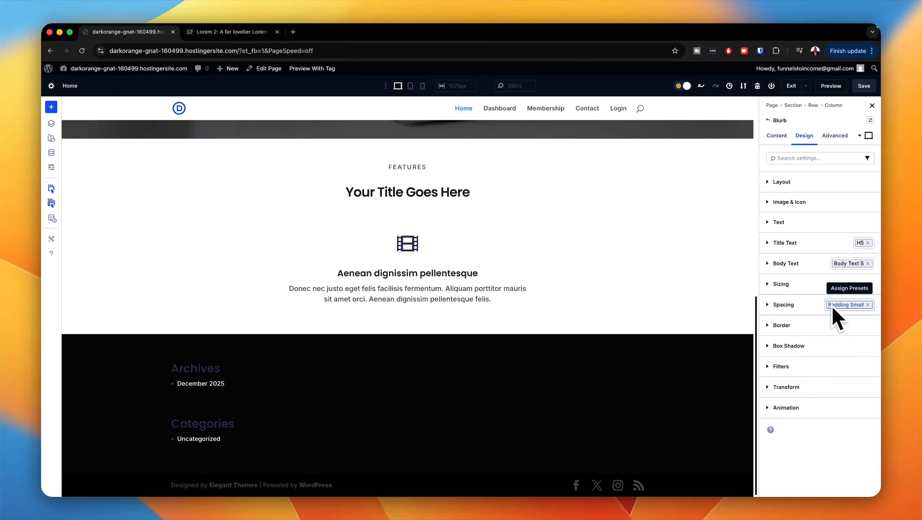
# Step: Set the blurb's background to the Sec 200 global color, trying Sec 100 first
pyautogui.click(777, 136)
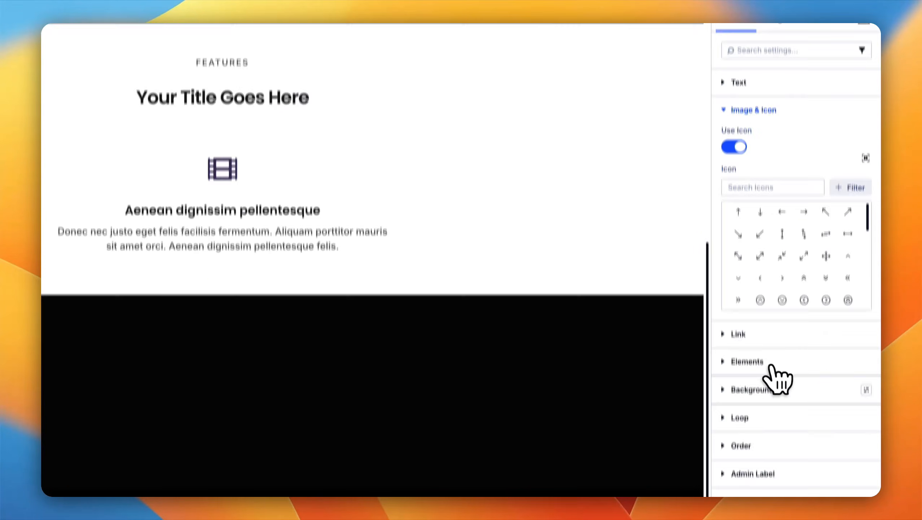
pyautogui.click(773, 385)
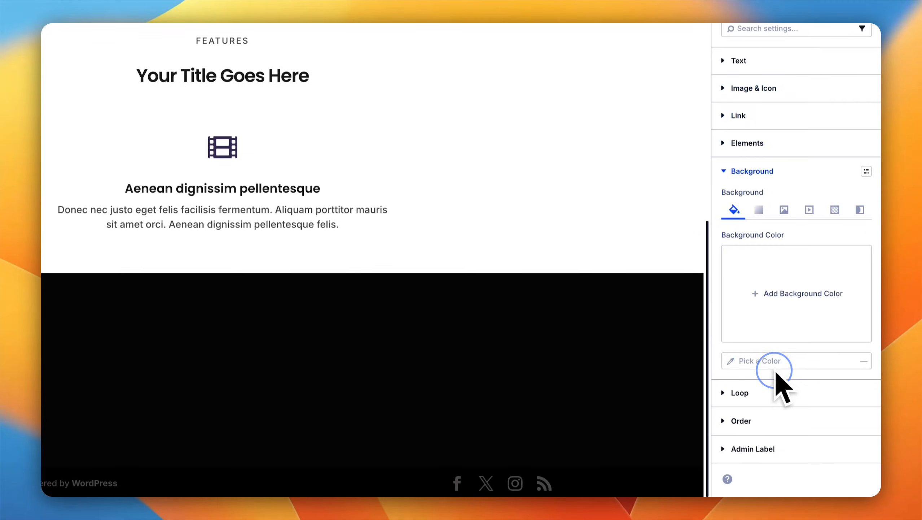
pyautogui.click(808, 295)
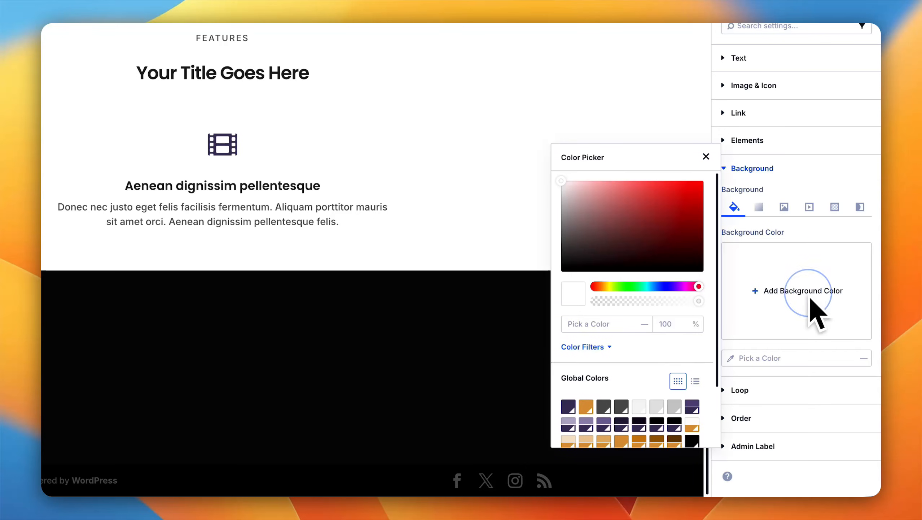
pyautogui.scroll(-3, 679, 323)
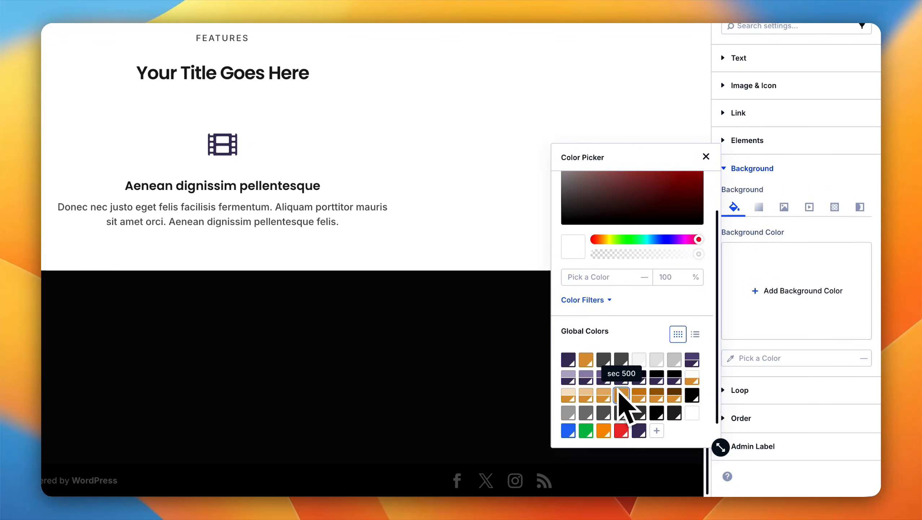
pyautogui.click(692, 377)
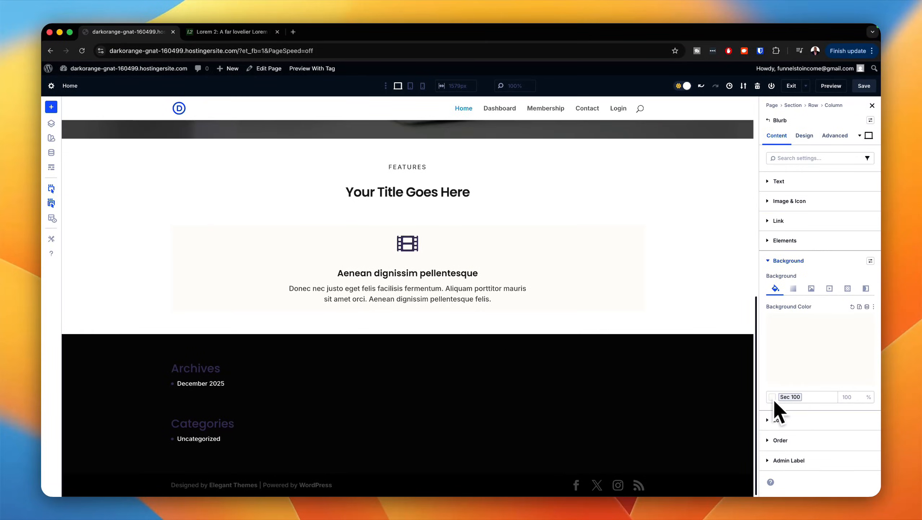
pyautogui.click(863, 324)
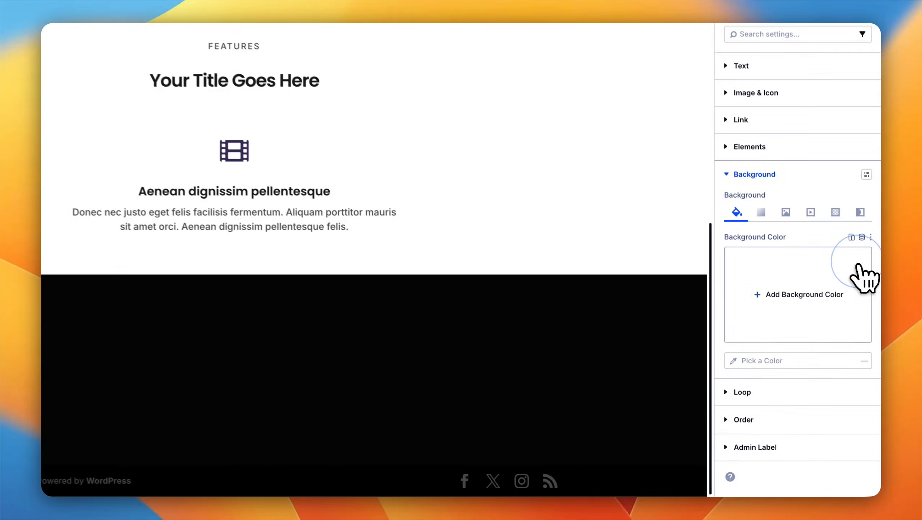
pyautogui.click(805, 294)
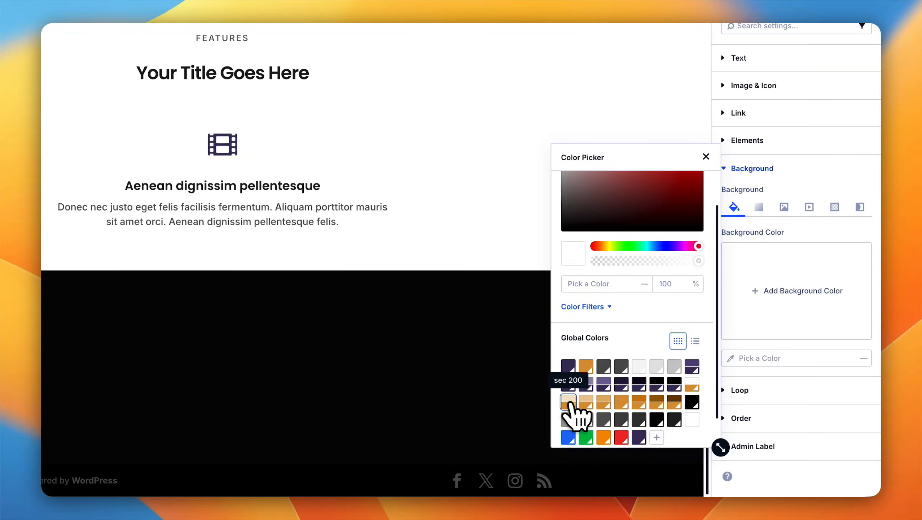
pyautogui.click(570, 417)
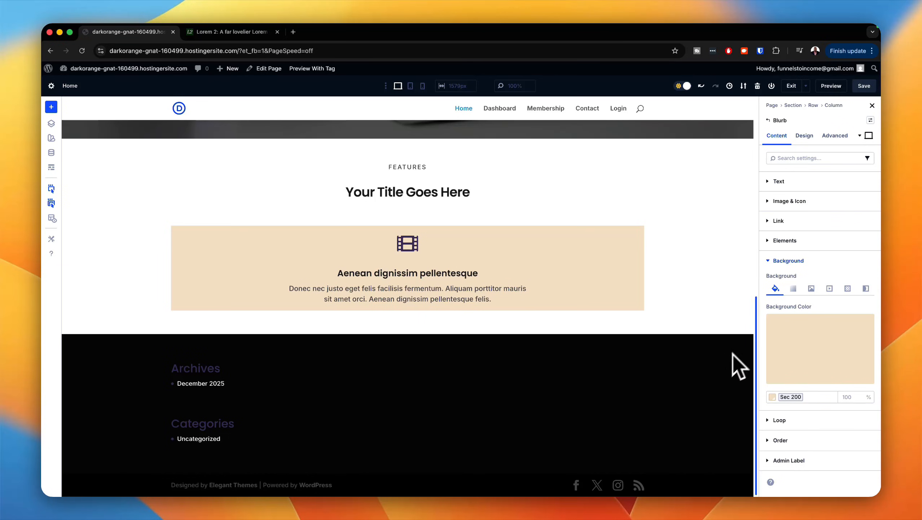
pyautogui.click(782, 261)
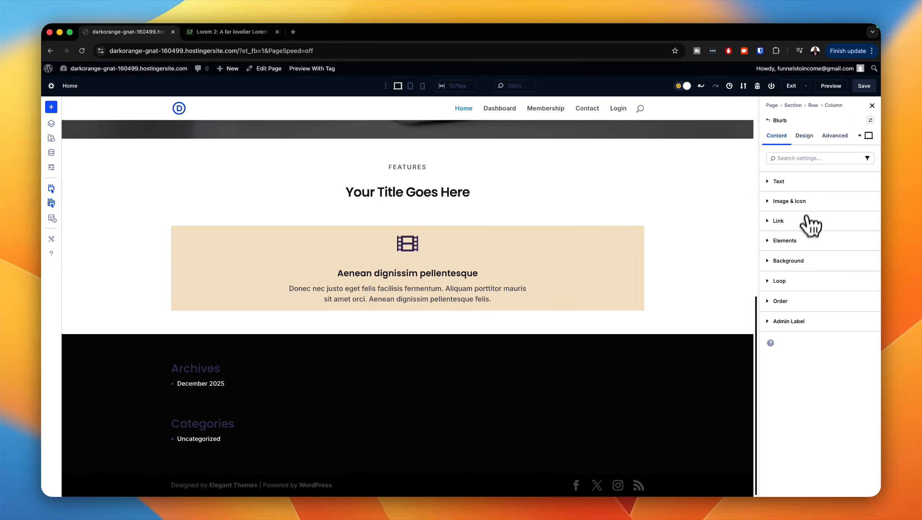
# Step: Apply the radius xs border preset to the blurb
pyautogui.click(804, 135)
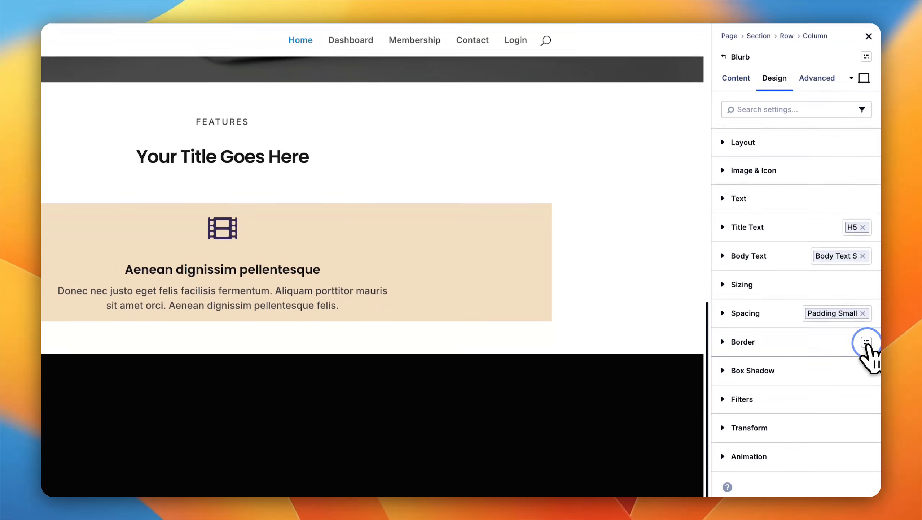
pyautogui.click(866, 401)
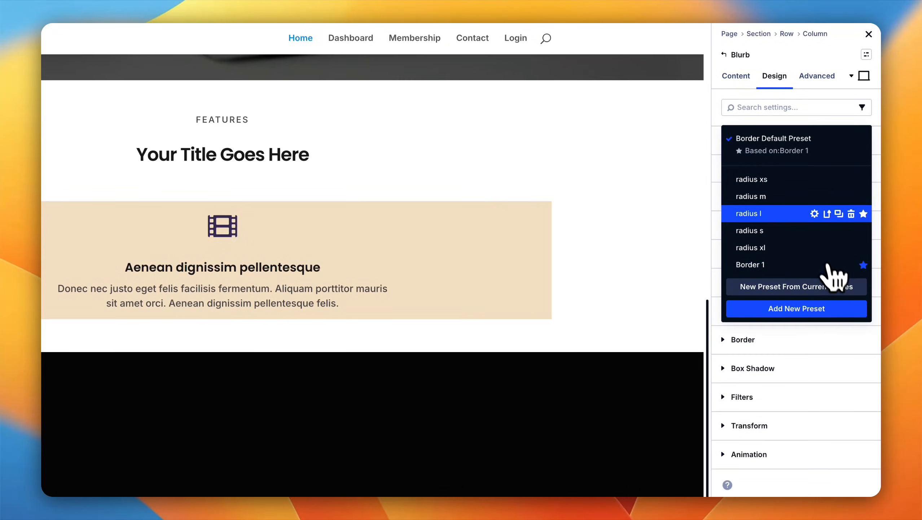
pyautogui.click(793, 181)
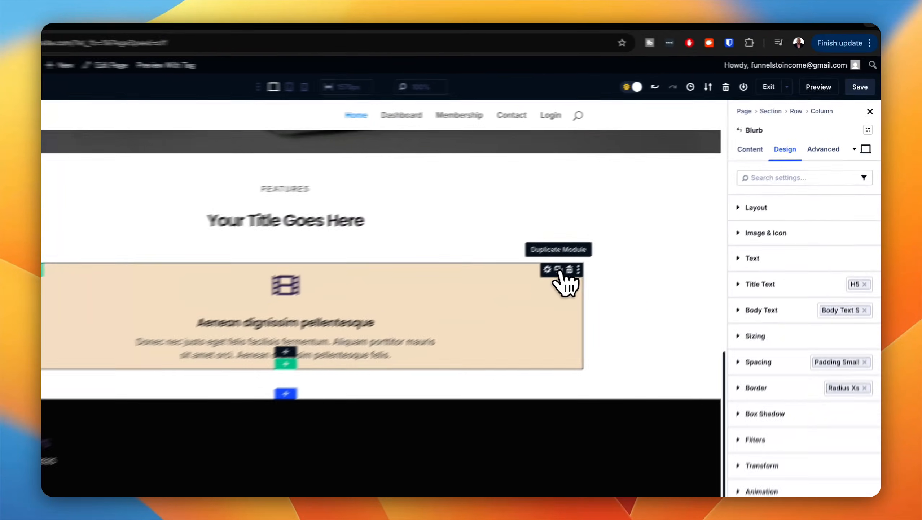
# Step: Duplicate the styled blurb until the Features column holds four of them
pyautogui.click(624, 231)
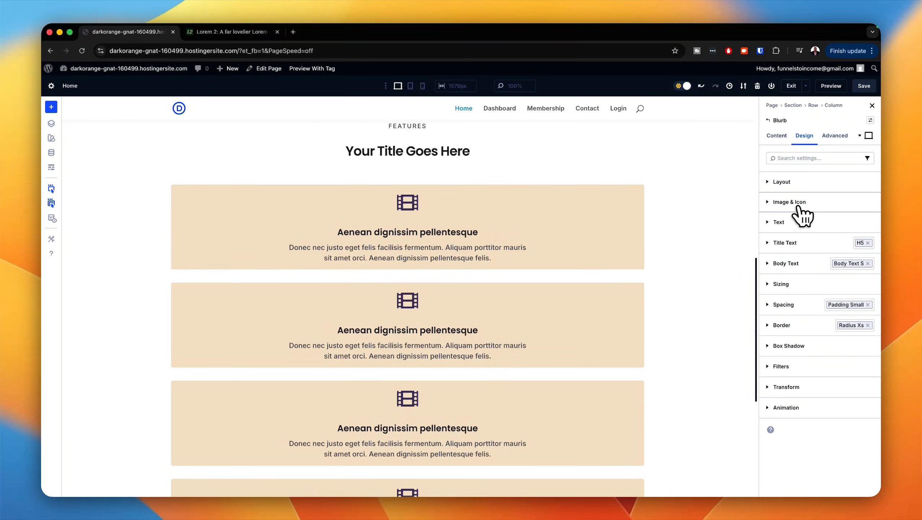
pyautogui.click(781, 182)
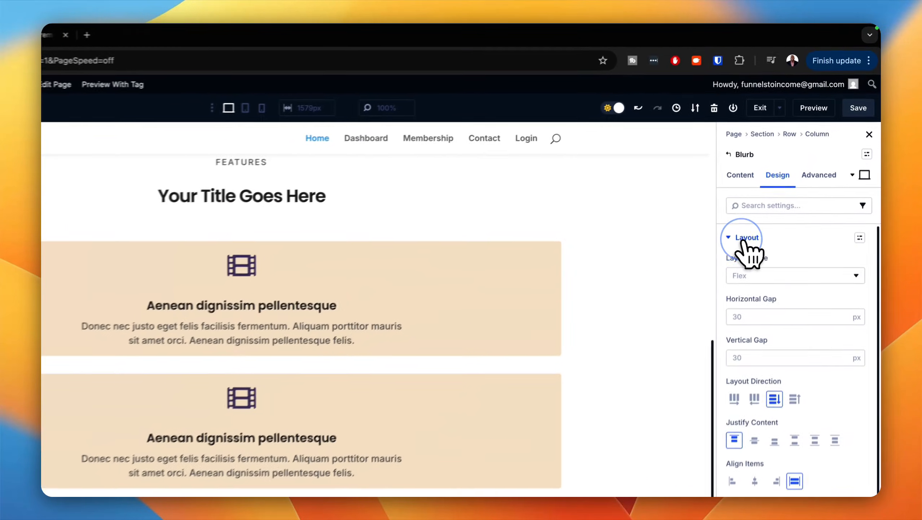
pyautogui.click(737, 180)
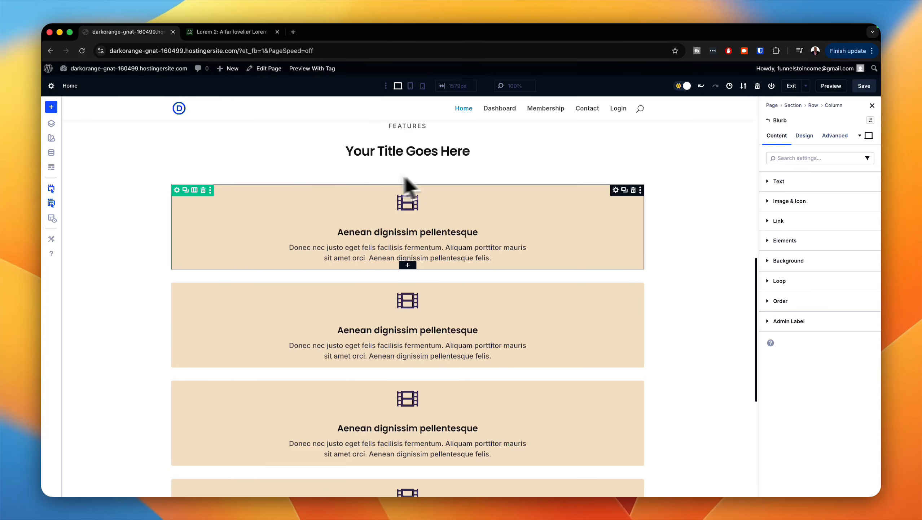
# Step: Apply the autogrid preset to the column that contains the four blurbs
pyautogui.click(179, 190)
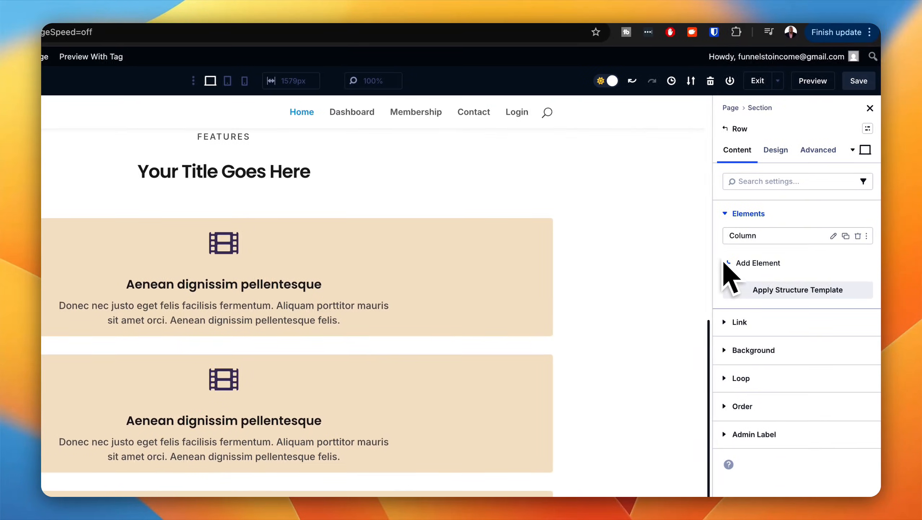
pyautogui.click(834, 236)
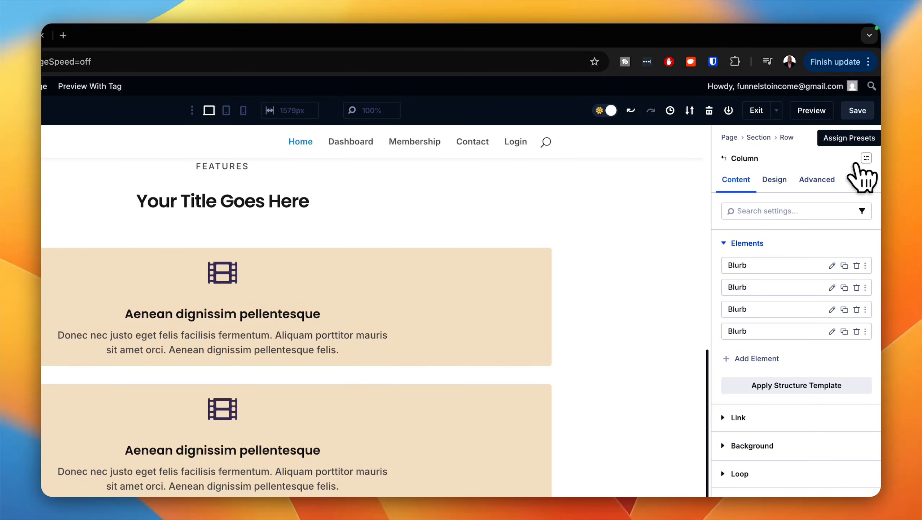
pyautogui.click(867, 158)
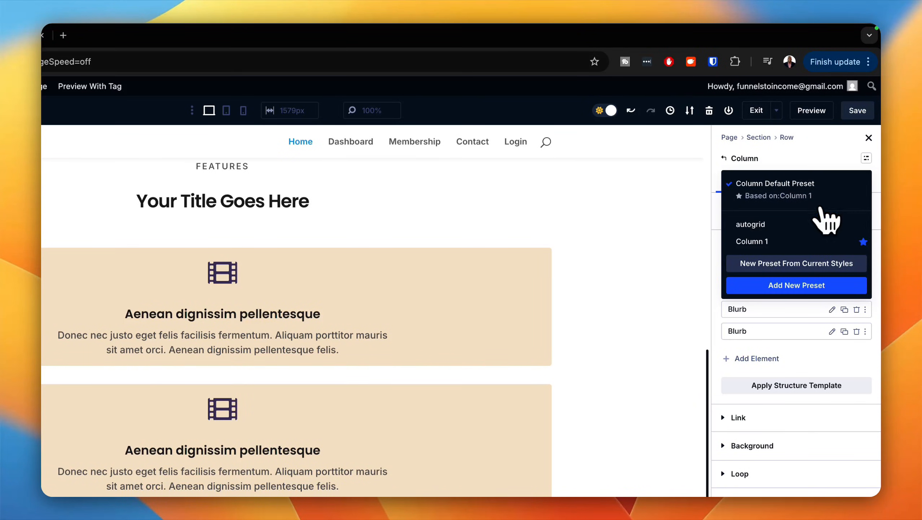
pyautogui.click(790, 225)
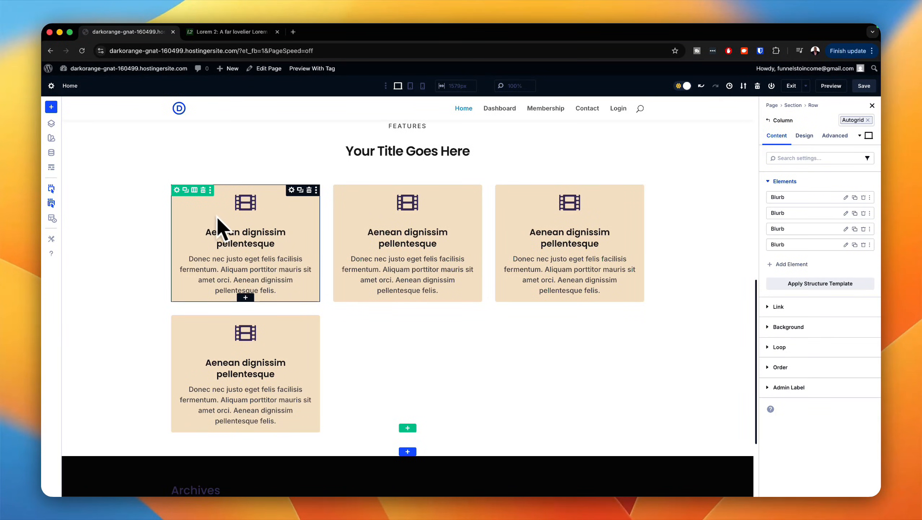
# Step: Apply the content row preset to the row holding the feature blurbs
pyautogui.click(177, 190)
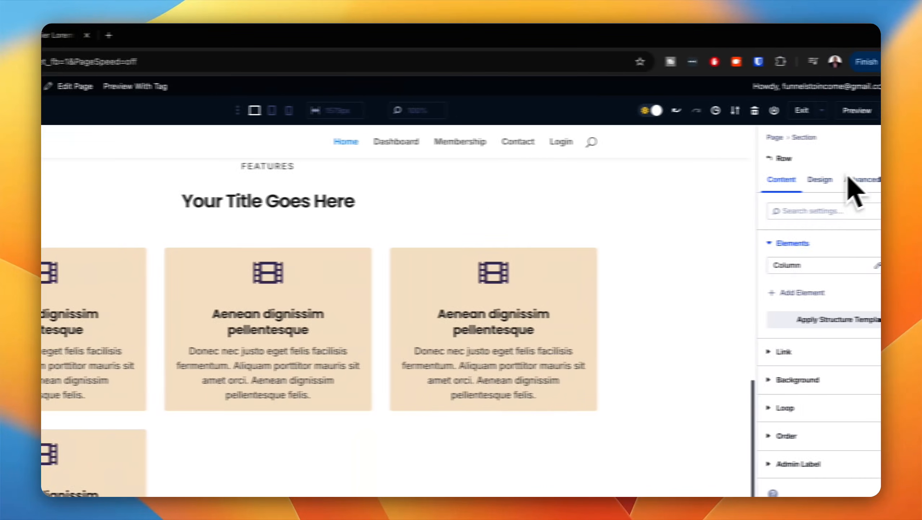
pyautogui.click(866, 159)
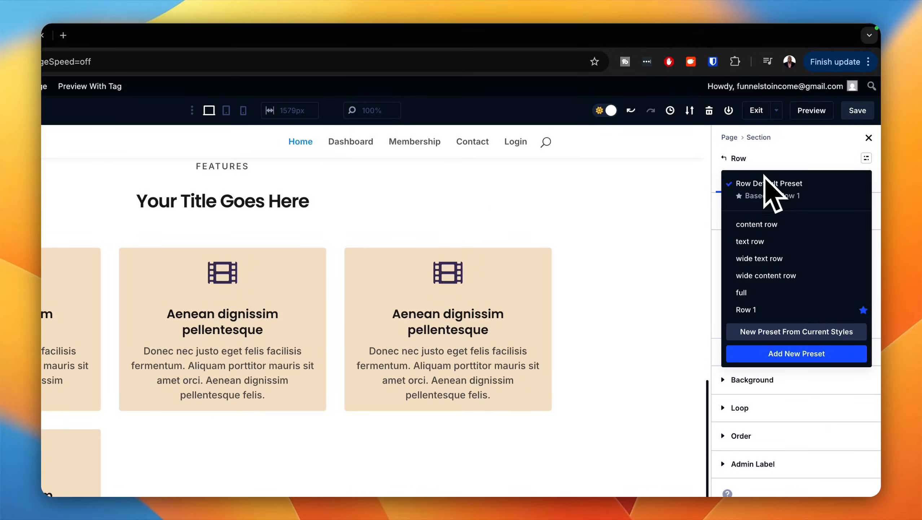
pyautogui.moveTo(787, 222)
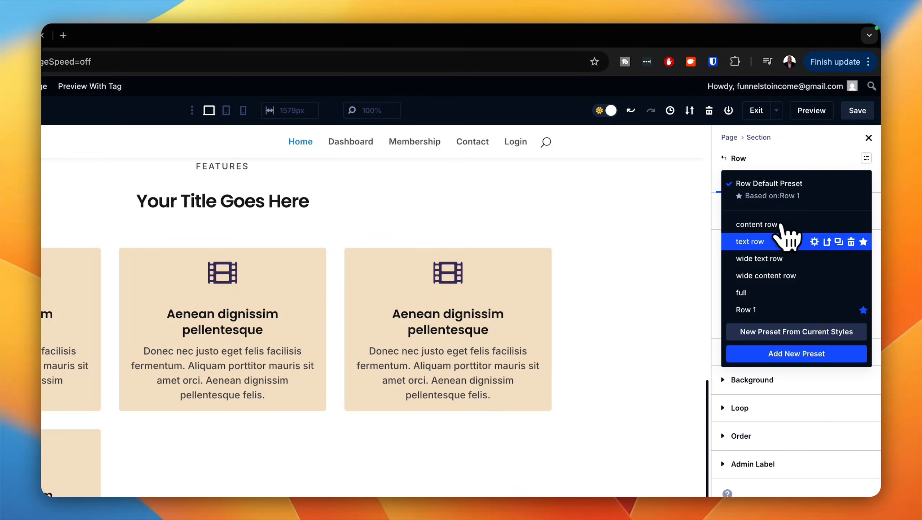
pyautogui.click(787, 224)
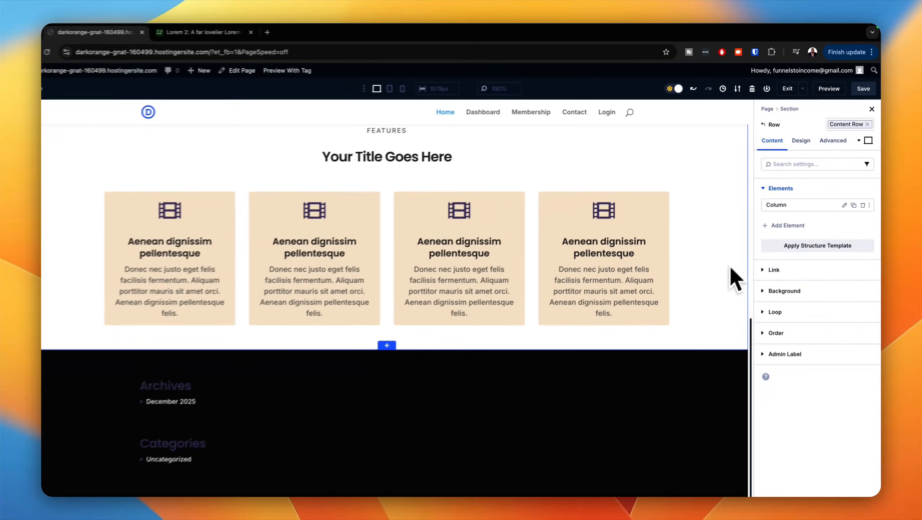
pyautogui.scroll(5, 577, 391)
pyautogui.scroll(-5, 721, 293)
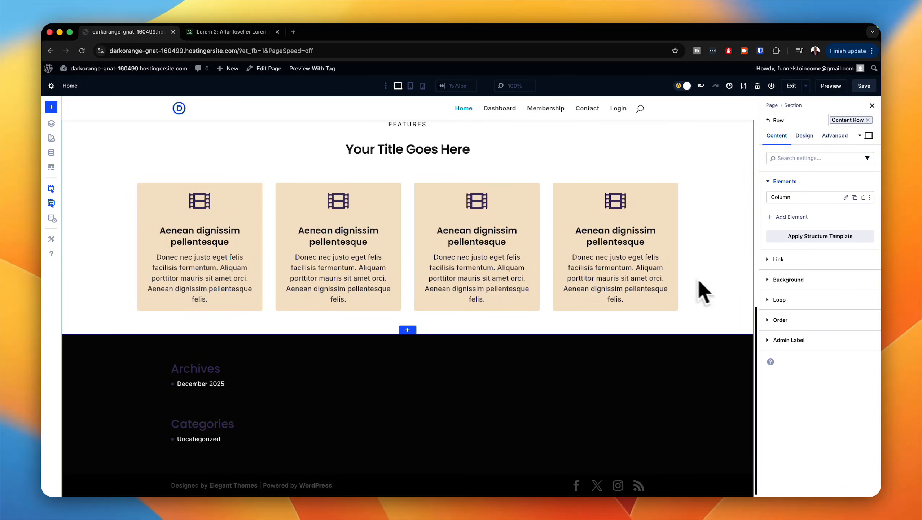
# Step: Apply the section large preset to the Features section, trying section medium first
pyautogui.scroll(2, 613, 268)
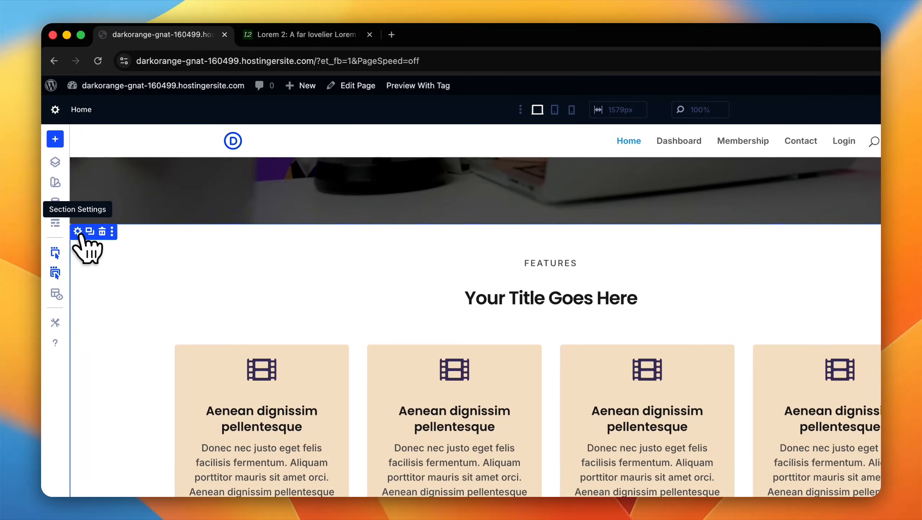
pyautogui.click(78, 231)
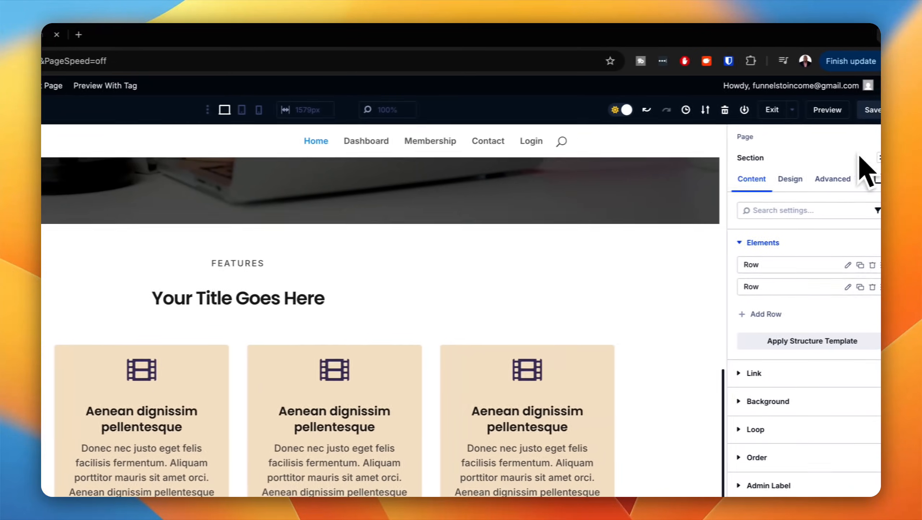
pyautogui.click(880, 157)
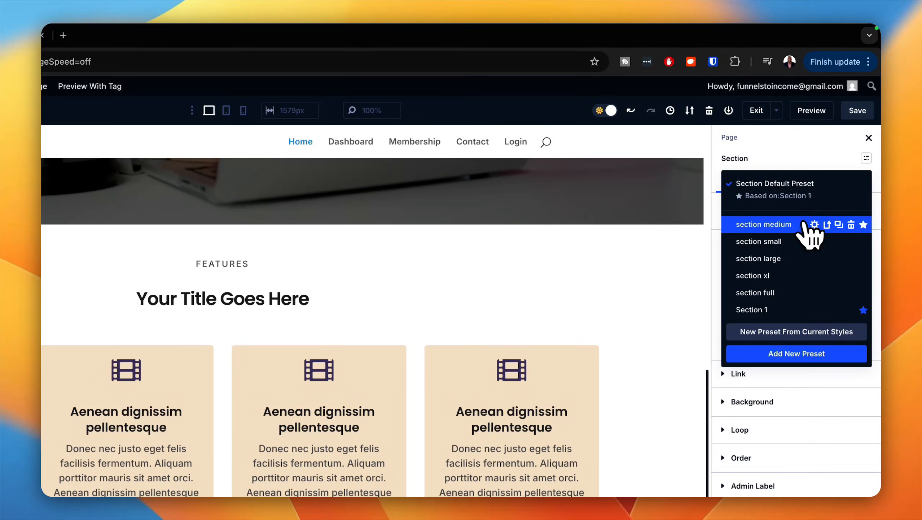
pyautogui.click(771, 224)
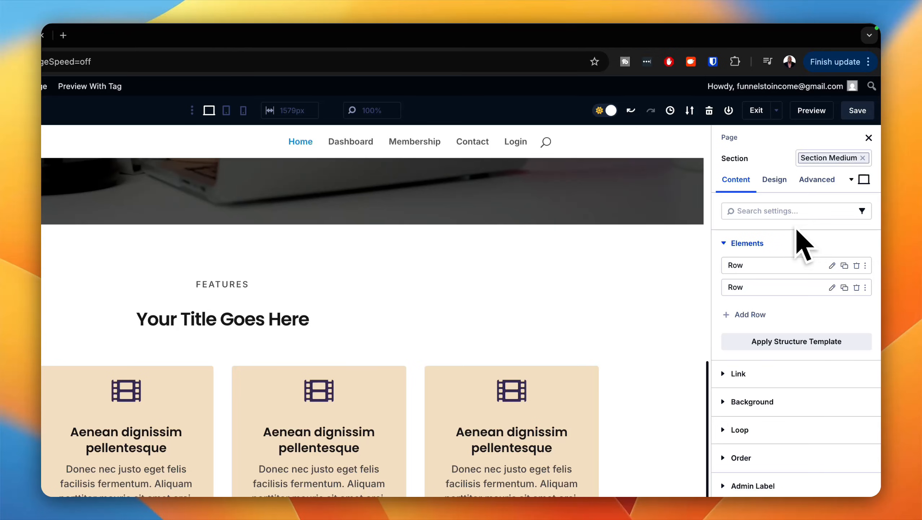
pyautogui.click(863, 158)
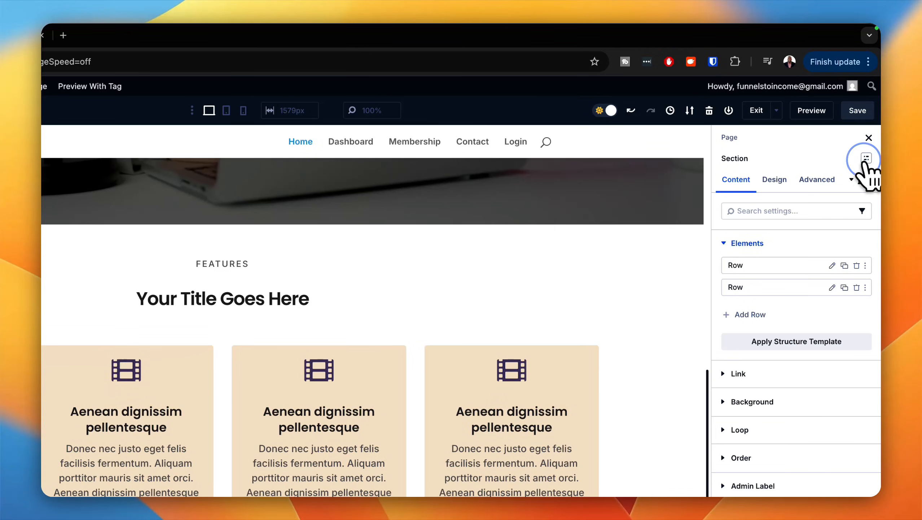
pyautogui.click(866, 159)
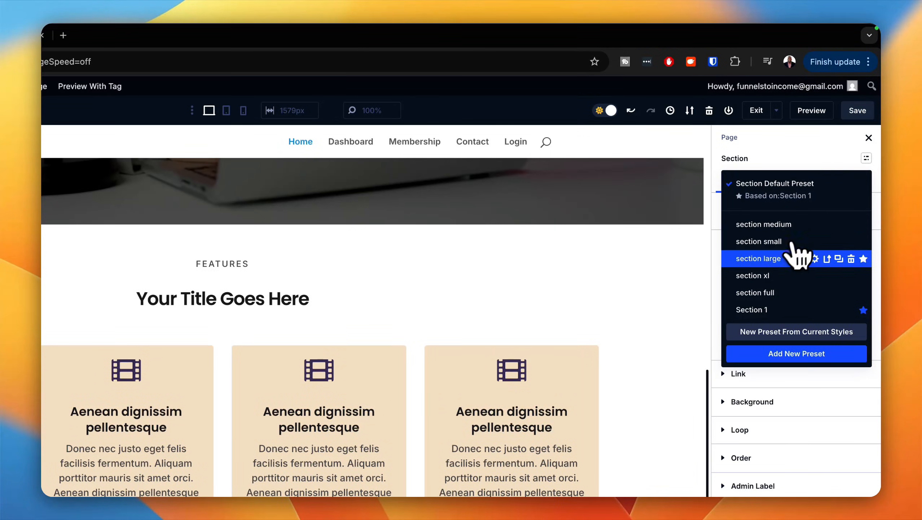
pyautogui.click(769, 259)
pyautogui.scroll(-5, 655, 334)
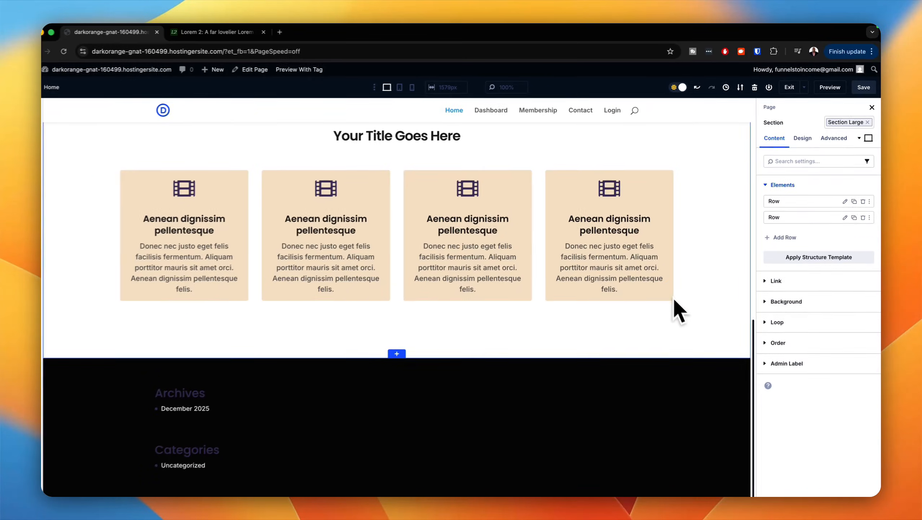
pyautogui.scroll(4, 709, 287)
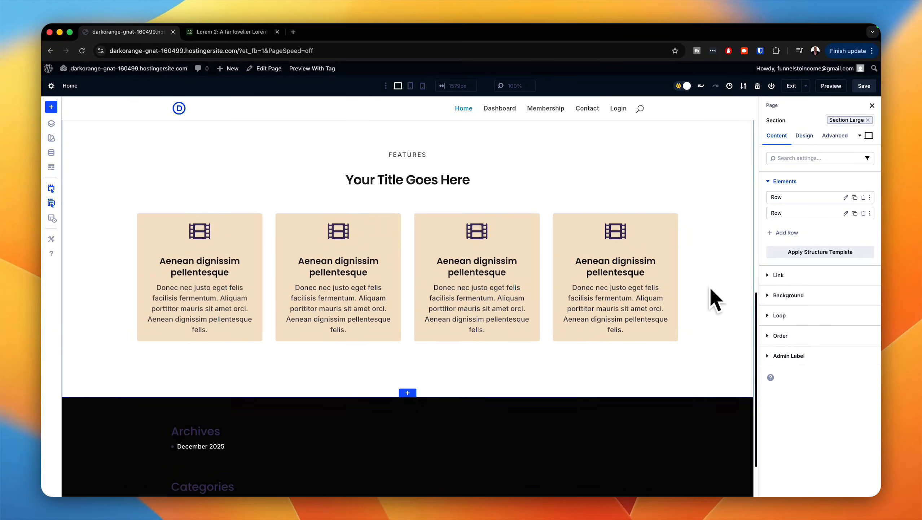
pyautogui.scroll(10, 710, 288)
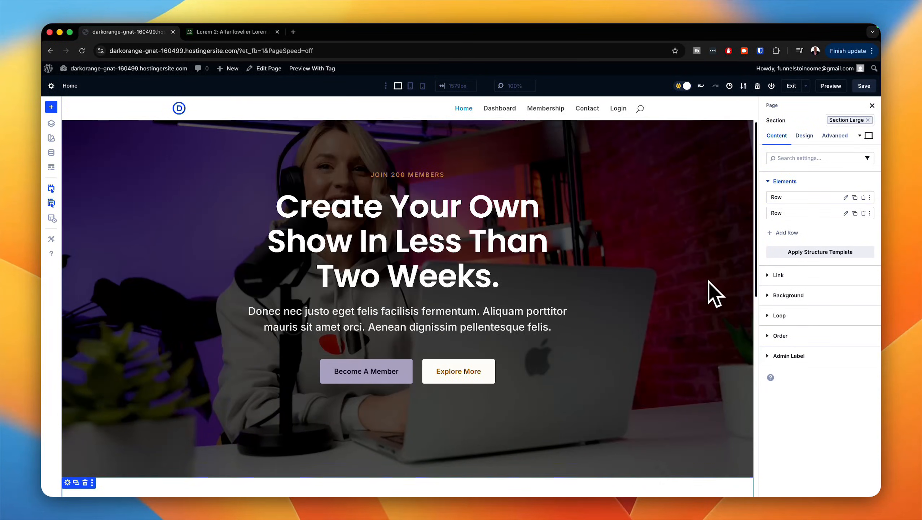
# Step: Replace the Features section's placeholder title with "Pellentesque odio nisi euismod in pharetra a ultricies in diam."
pyautogui.scroll(-12, 712, 293)
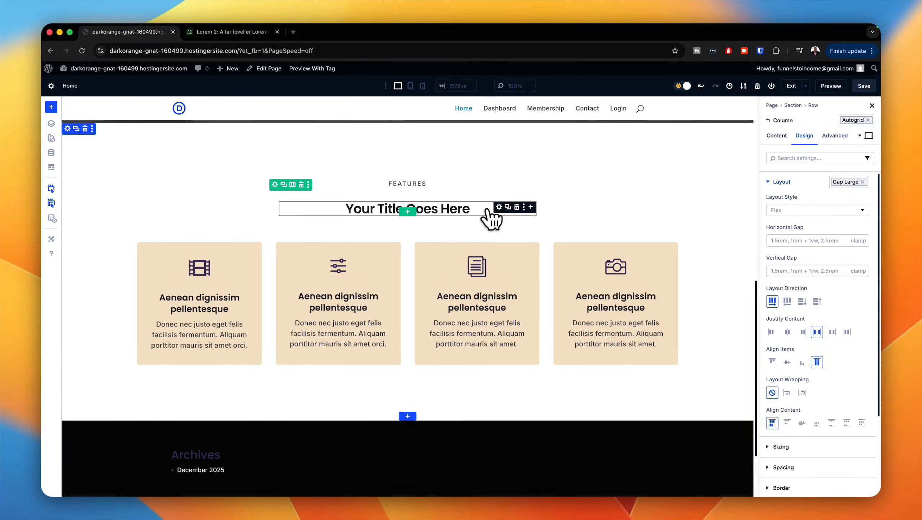
pyautogui.click(499, 207)
pyautogui.tripleClick(473, 209)
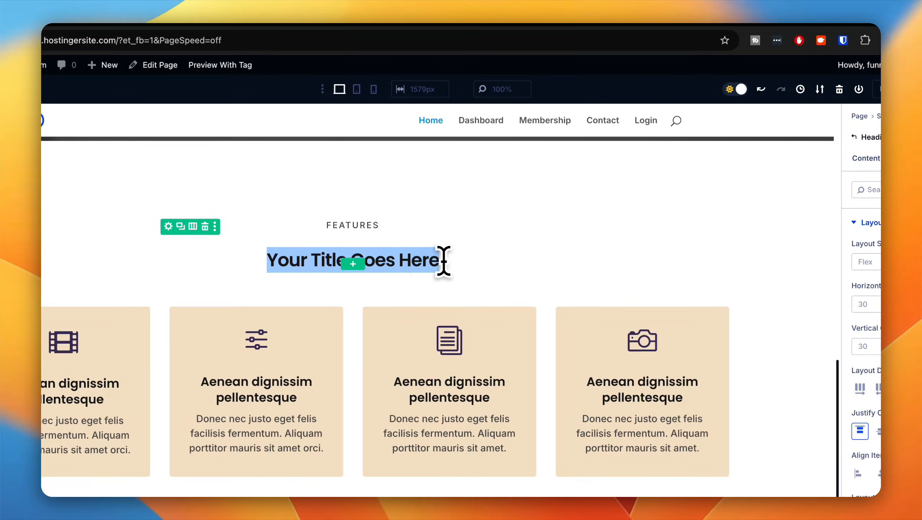
pyautogui.write('Pellentesque odio nisi euismod in pharetra a ultricies in diam.')
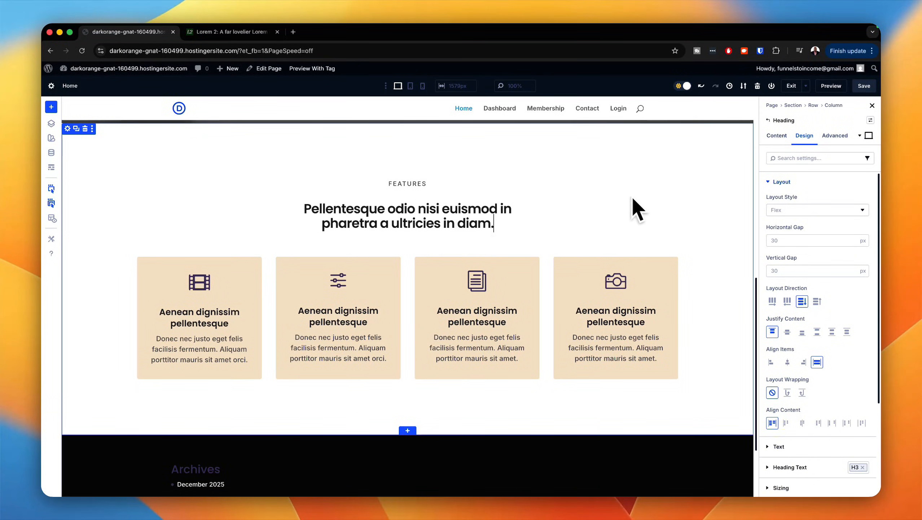
# Step: Insert a new section with two equal columns directly below the Features section
pyautogui.scroll(-3, 647, 215)
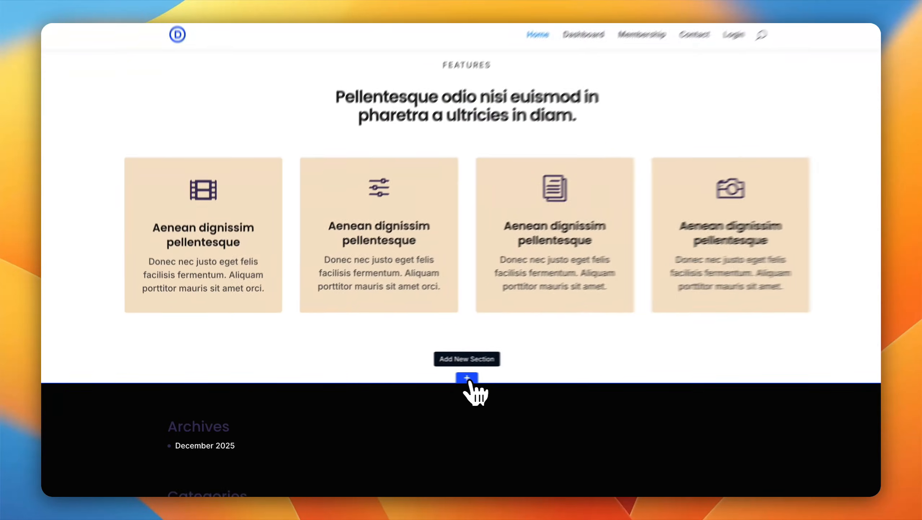
pyautogui.click(407, 379)
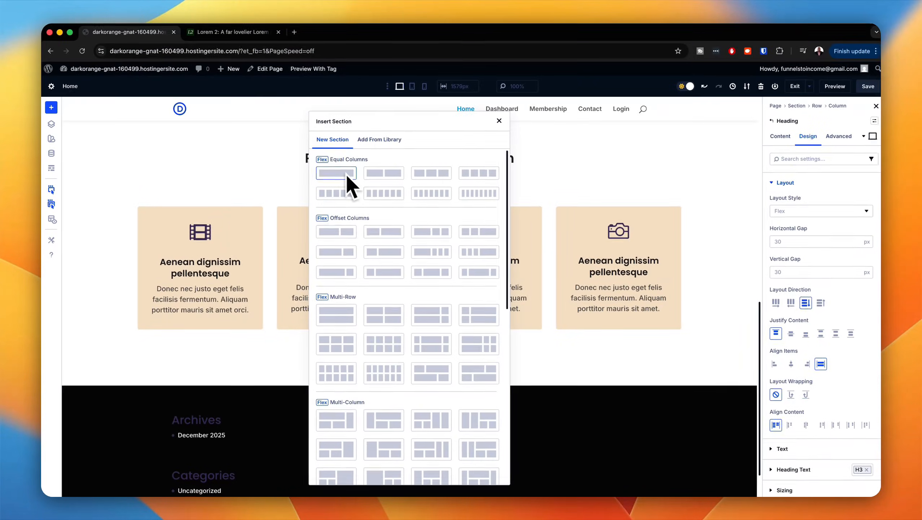
pyautogui.click(399, 176)
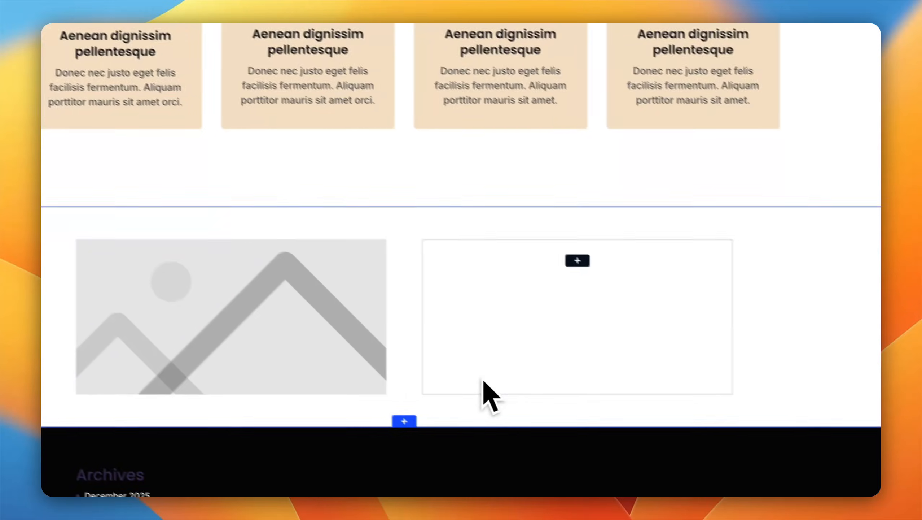
# Step: Set the first column's placeholder image to the curly-haired woman's portrait, pexels-olly-774909.jpg, from the media library
pyautogui.scroll(-3, 483, 380)
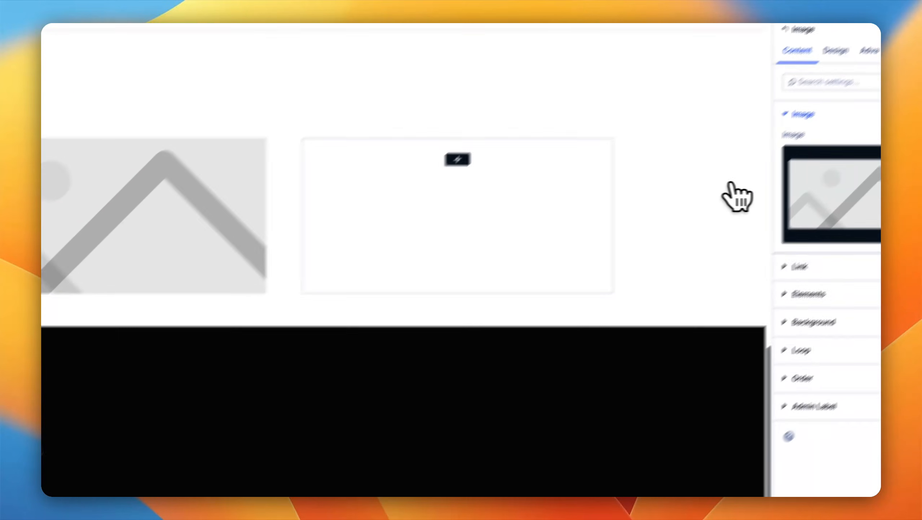
pyautogui.click(758, 223)
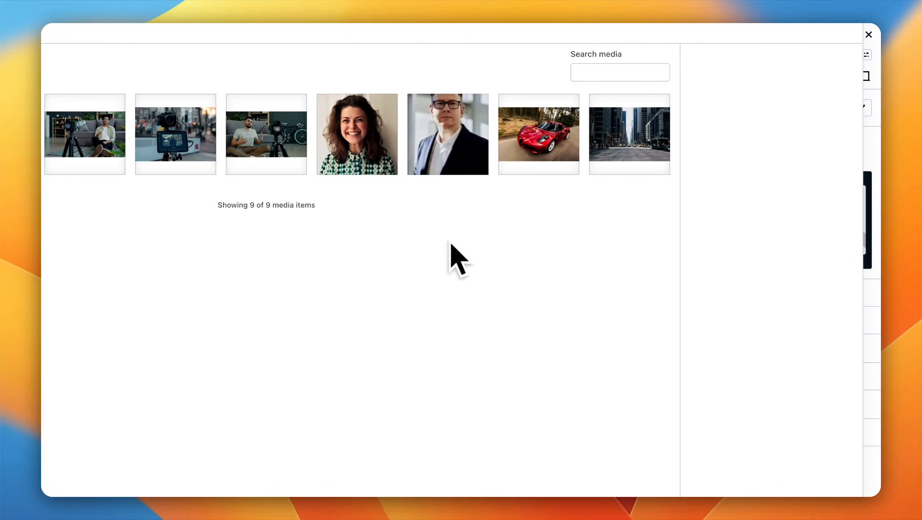
pyautogui.click(378, 153)
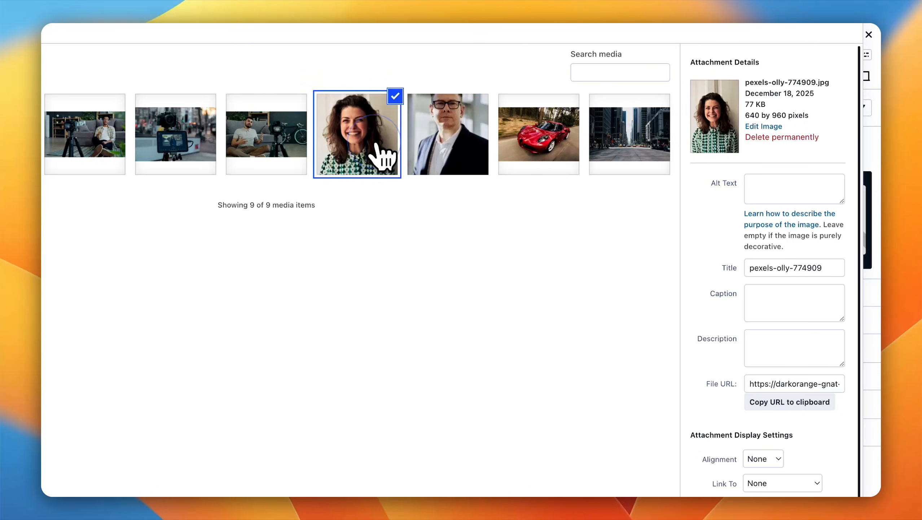
pyautogui.click(820, 460)
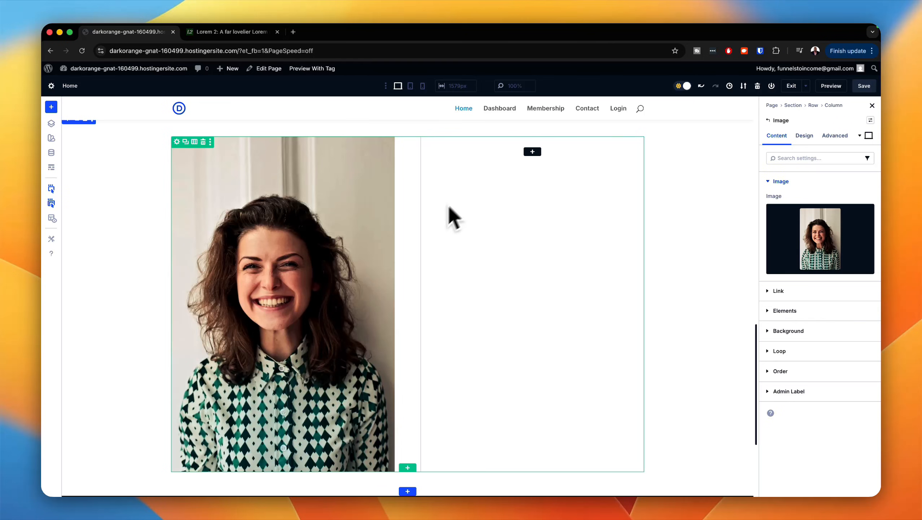
# Step: Add a Text module to the empty column beside the portrait and duplicate it
pyautogui.click(533, 152)
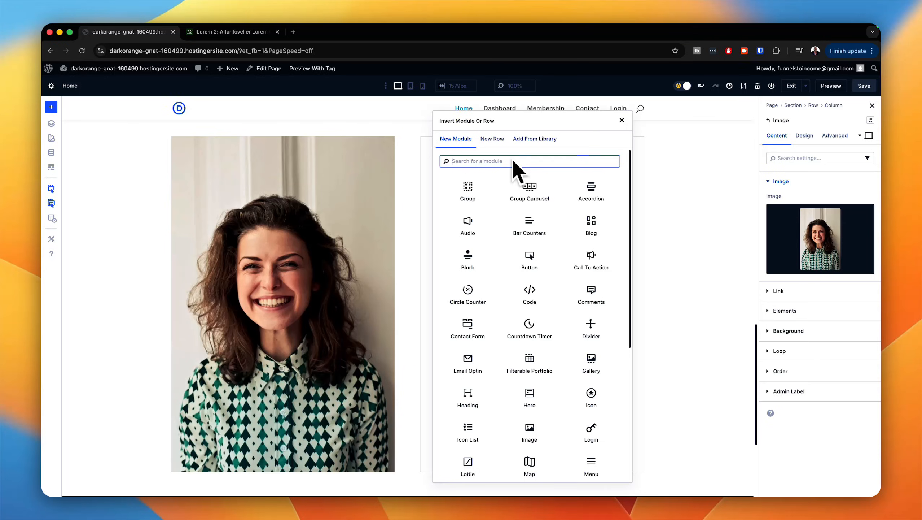
pyautogui.write('text')
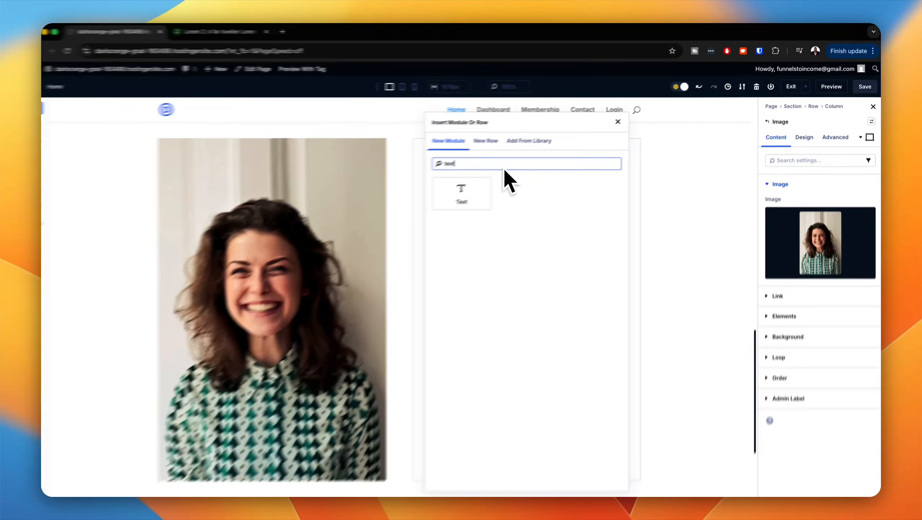
pyautogui.click(469, 190)
pyautogui.moveTo(526, 251)
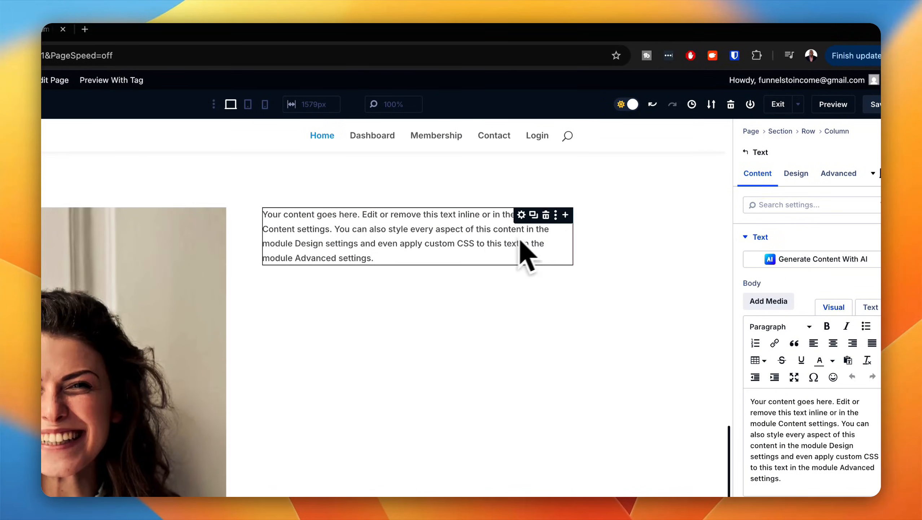
pyautogui.click(534, 216)
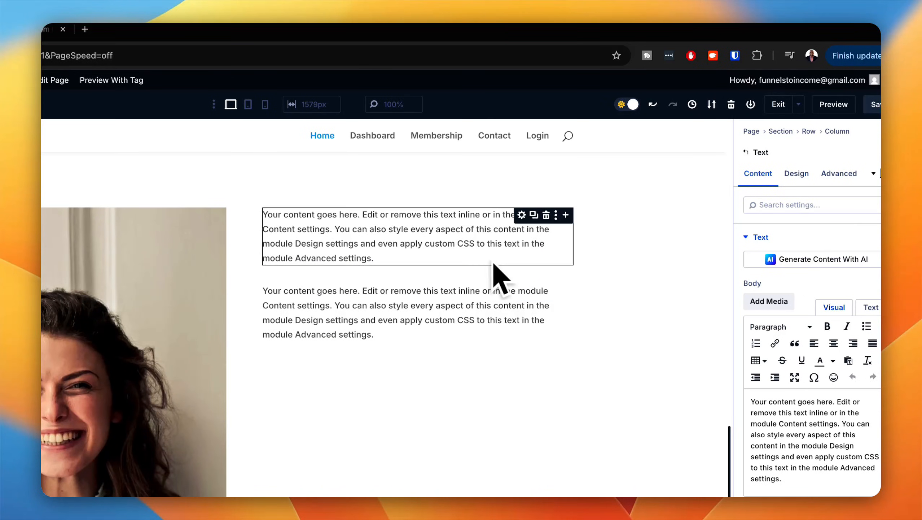
# Step: Insert a Heading module between the two text modules and set its text to "my story"
pyautogui.click(566, 215)
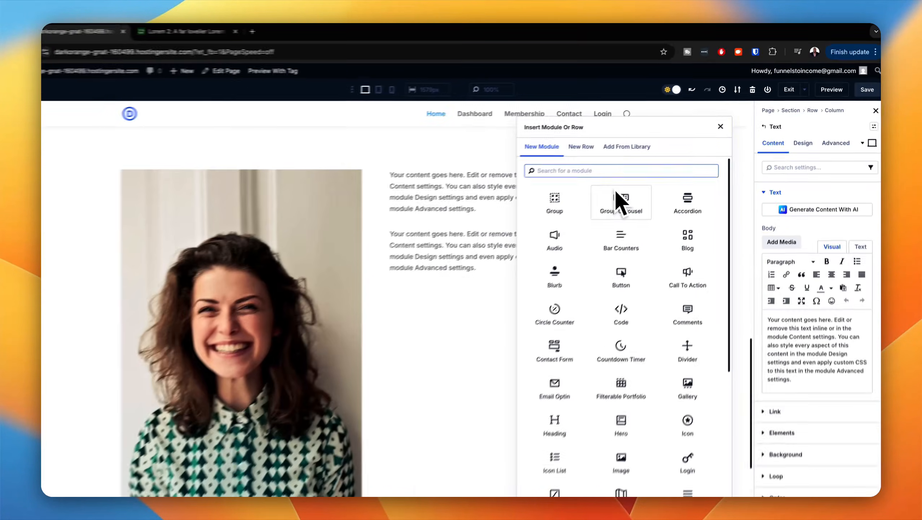
pyautogui.write('hea')
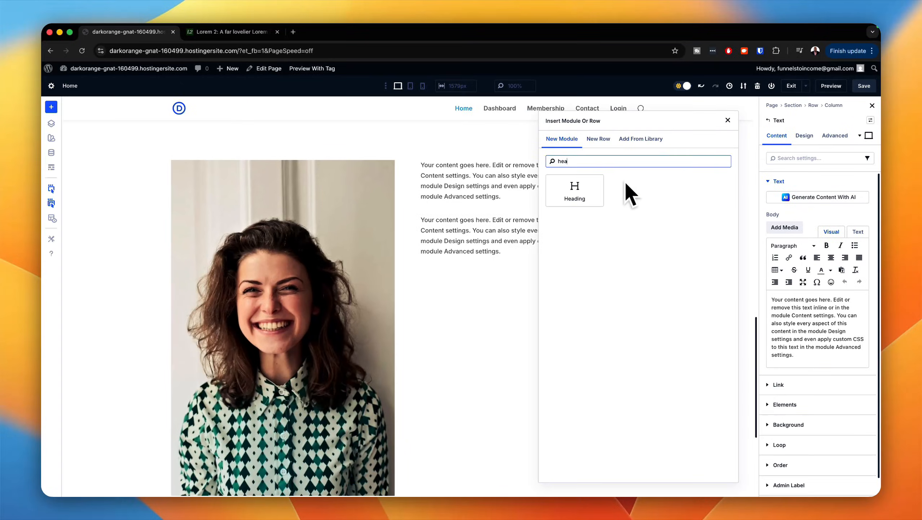
pyautogui.click(574, 190)
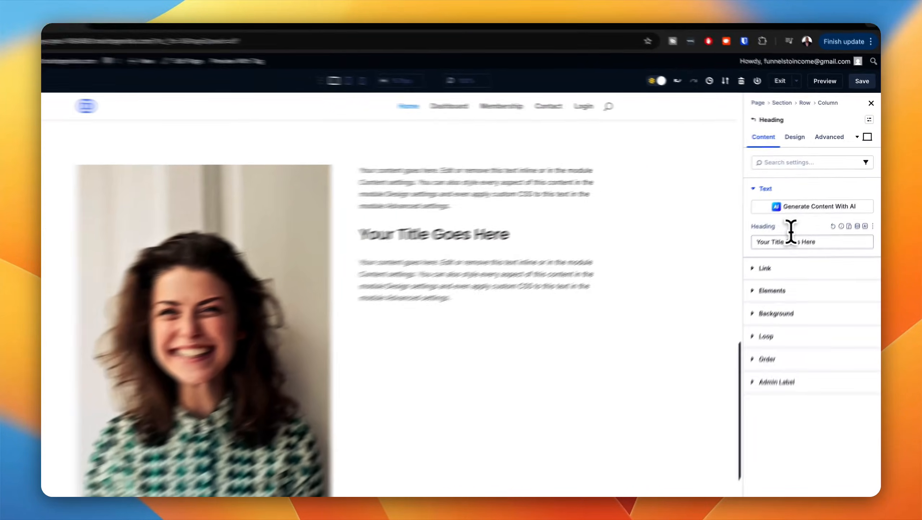
pyautogui.tripleClick(829, 228)
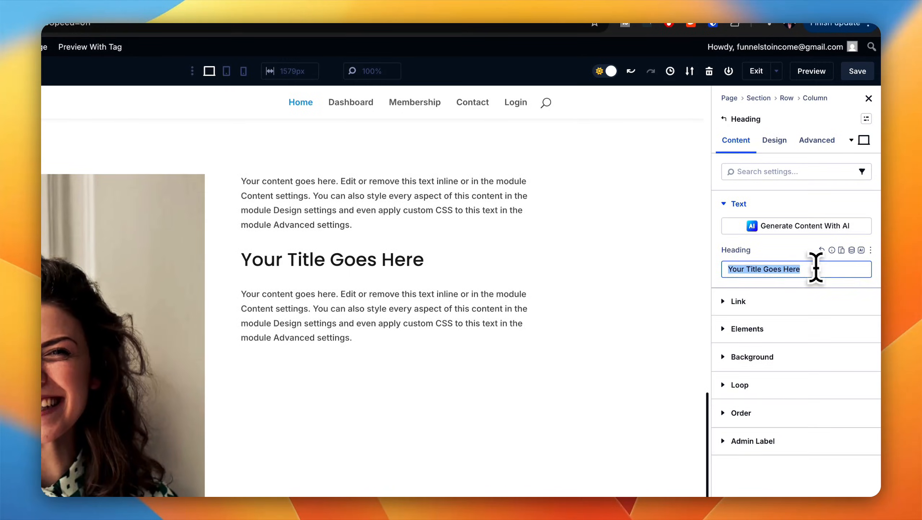
pyautogui.write('my story')
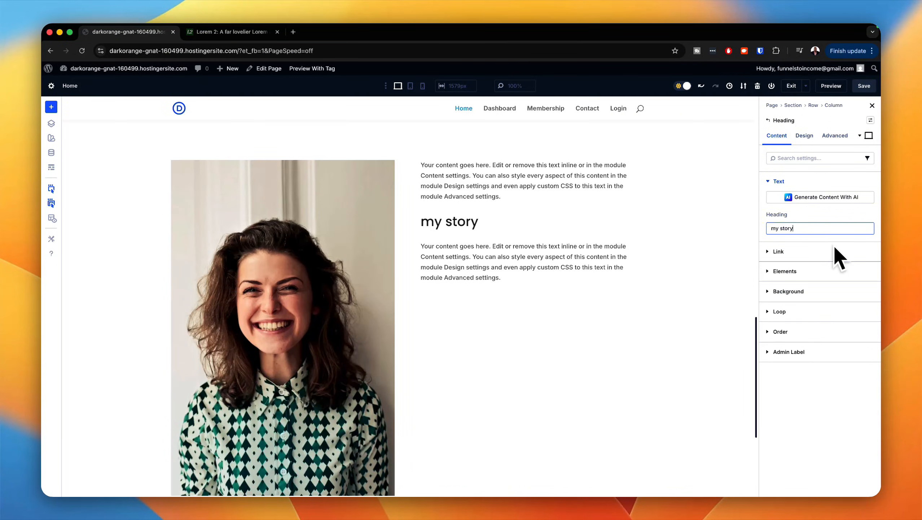
# Step: Replace the body of the text module above the heading with "Testimonial"
pyautogui.click(807, 138)
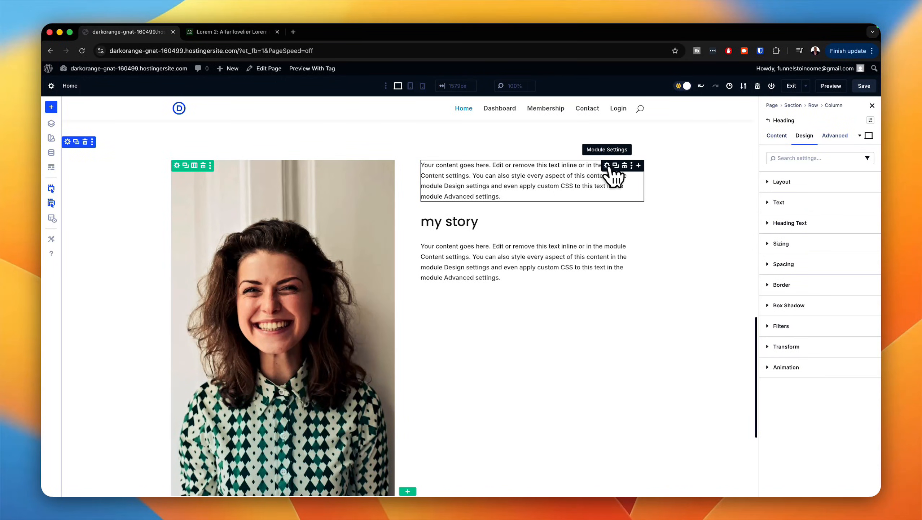
pyautogui.click(606, 166)
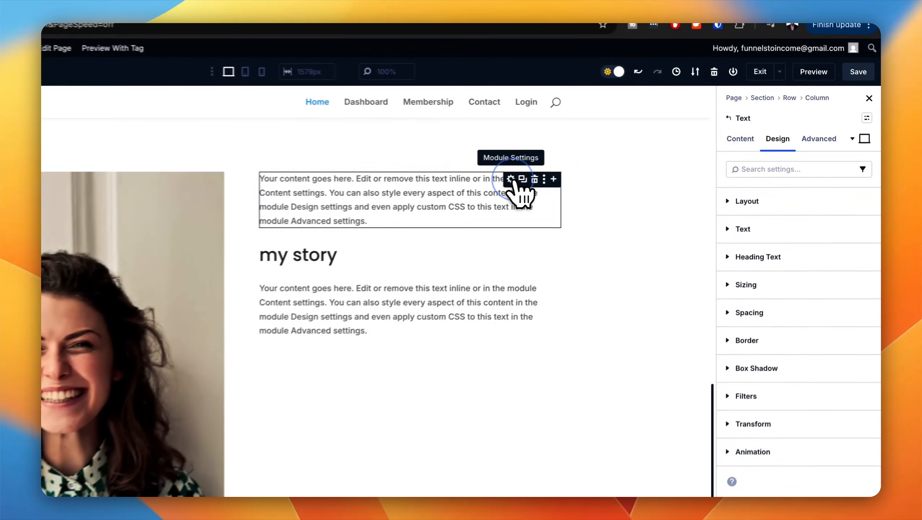
pyautogui.click(737, 140)
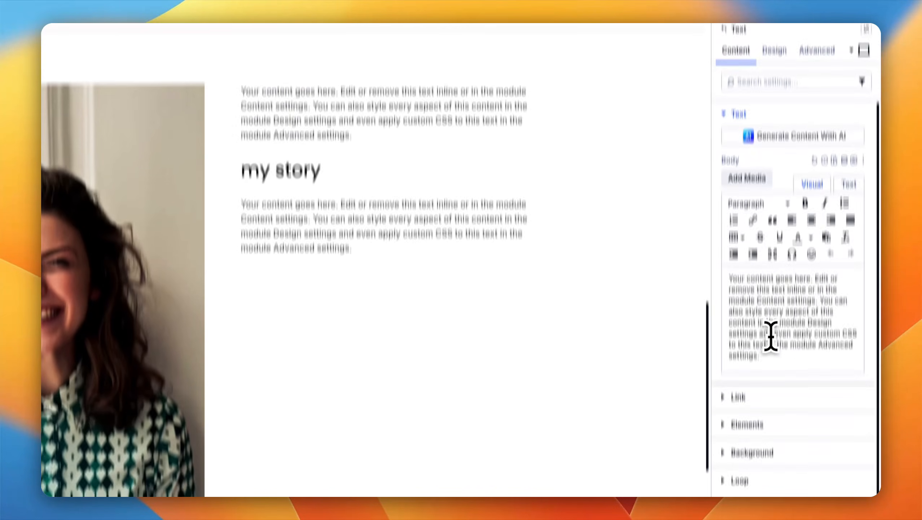
pyautogui.moveTo(766, 446); pyautogui.dragTo(711, 357)
pyautogui.write('Tes')
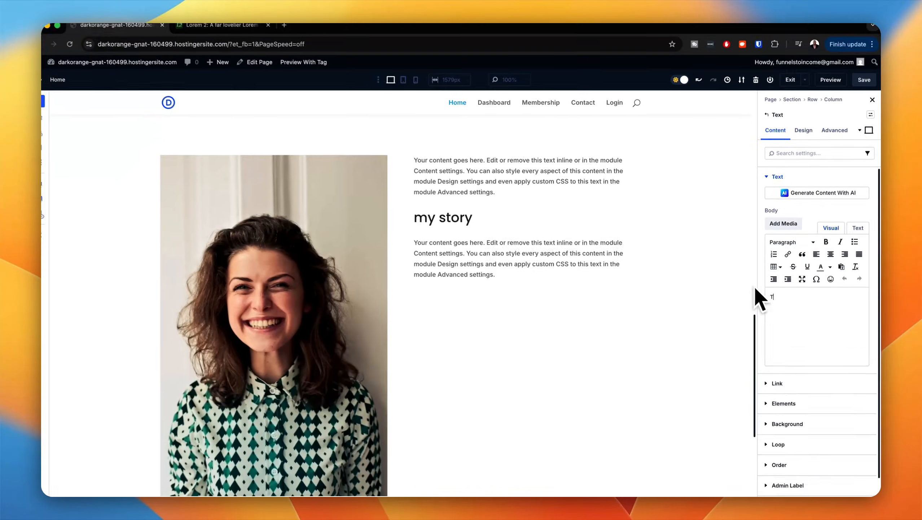
pyautogui.write('timonial')
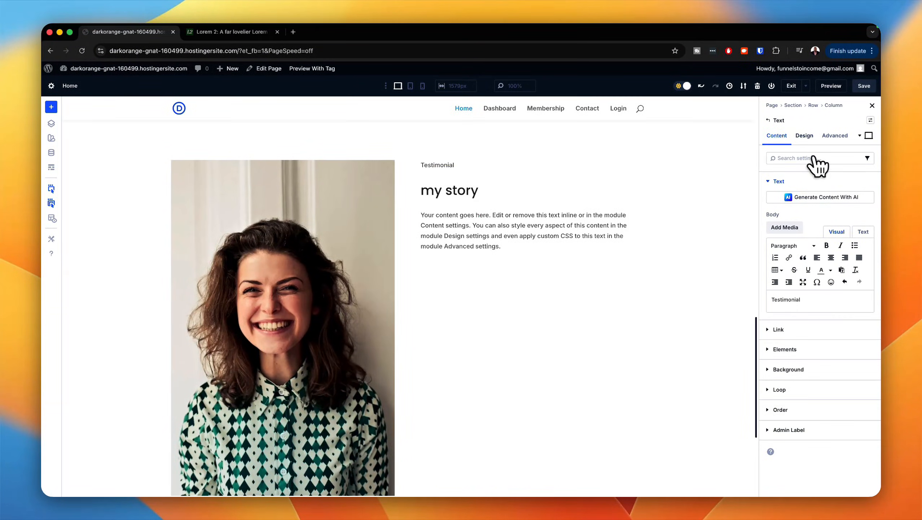
# Step: Apply the label text preset to the Testimonial text module
pyautogui.click(804, 135)
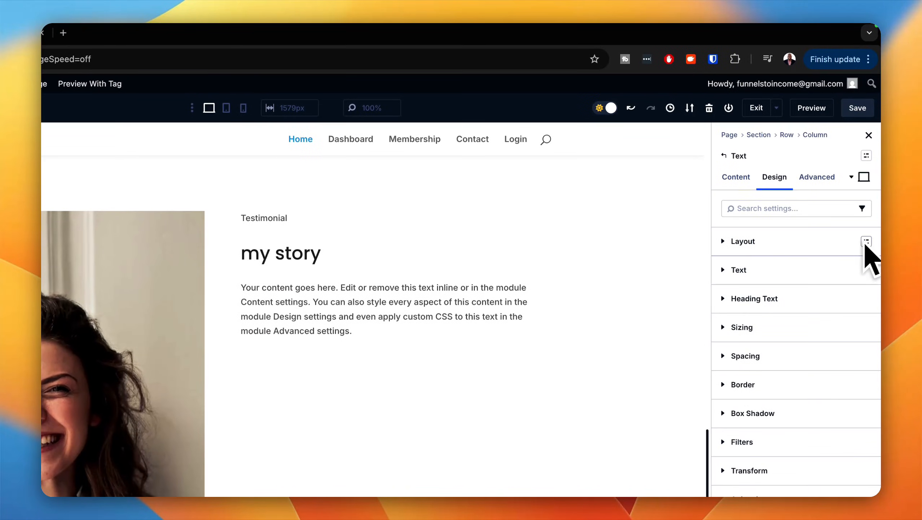
pyautogui.click(867, 269)
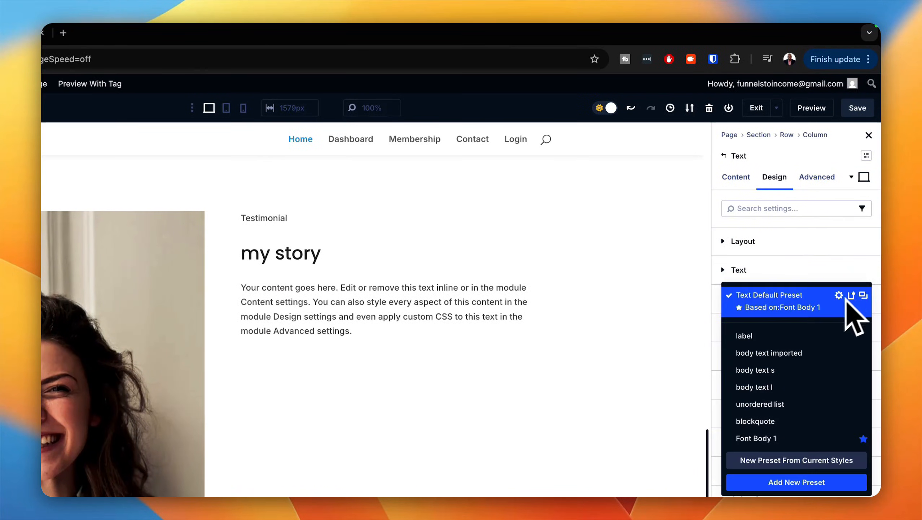
pyautogui.click(764, 335)
# Step: Apply the h2 heading text preset to the "my story" heading
pyautogui.moveTo(418, 259)
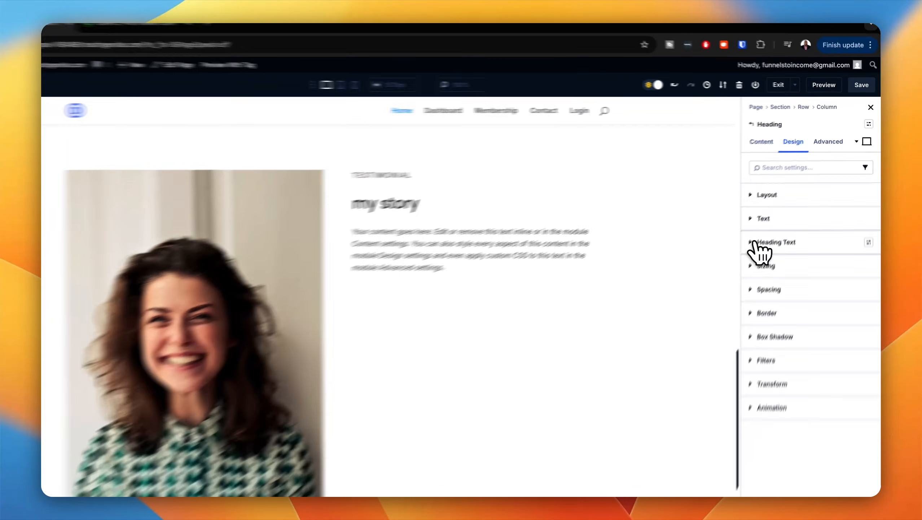
pyautogui.click(775, 223)
pyautogui.click(787, 251)
pyautogui.click(859, 274)
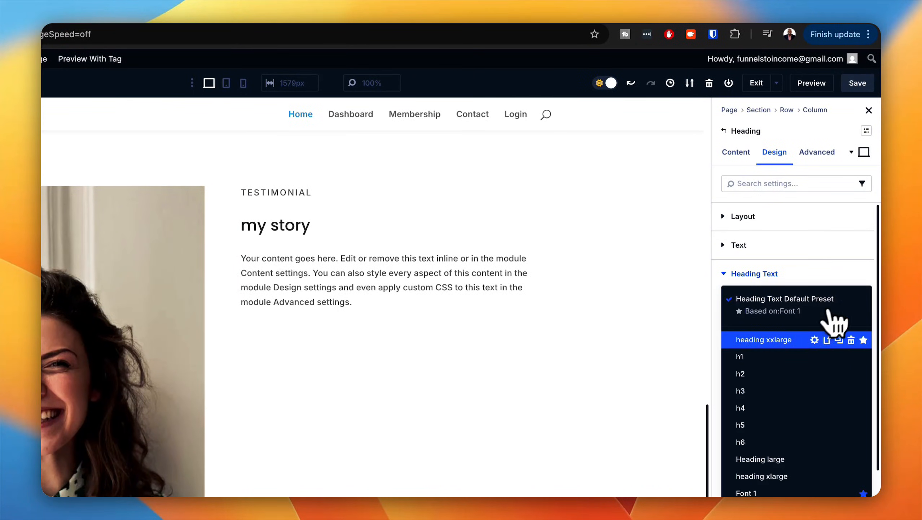
pyautogui.click(774, 379)
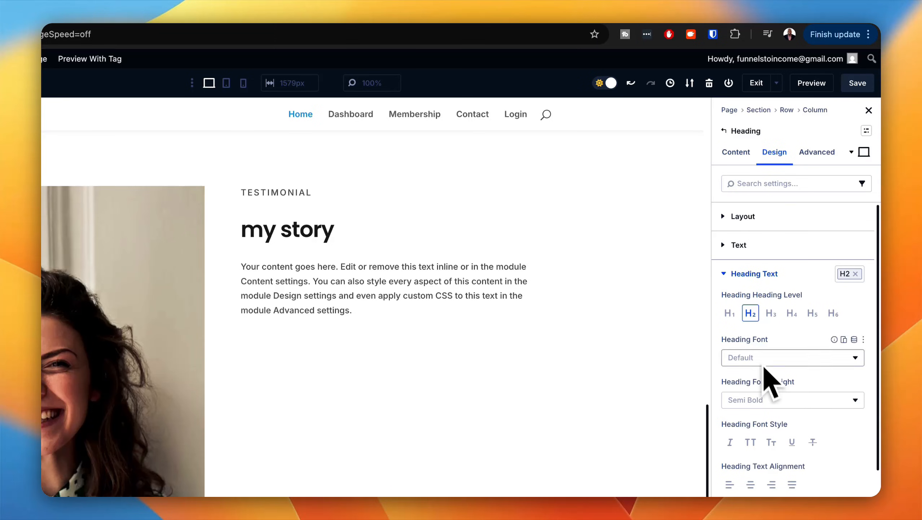
# Step: Capitalize the heading's first letter so that it reads "My story"
pyautogui.click(736, 152)
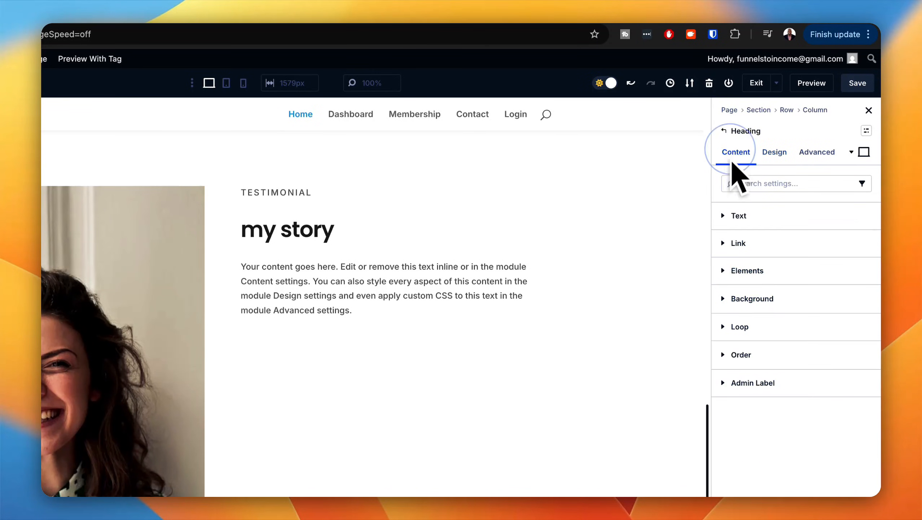
pyautogui.click(738, 215)
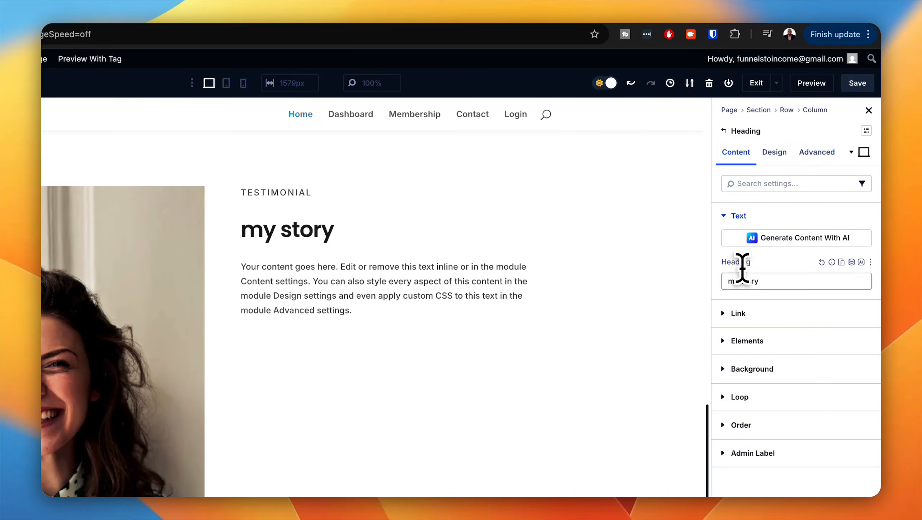
pyautogui.press('BackSpace')
pyautogui.write('M')
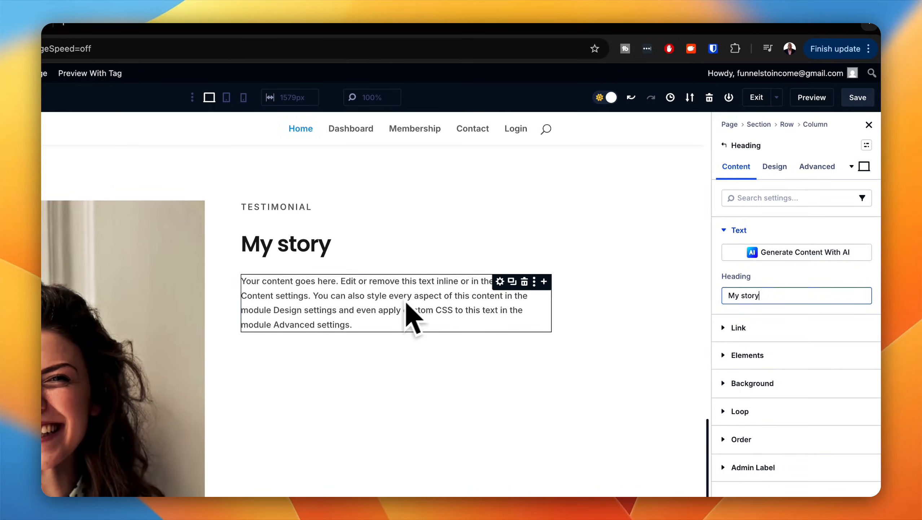
# Step: Replace the body of the text module below "My story" with the five short Lorem ipsum paragraphs copied from the Lorem 2 site
pyautogui.click(500, 282)
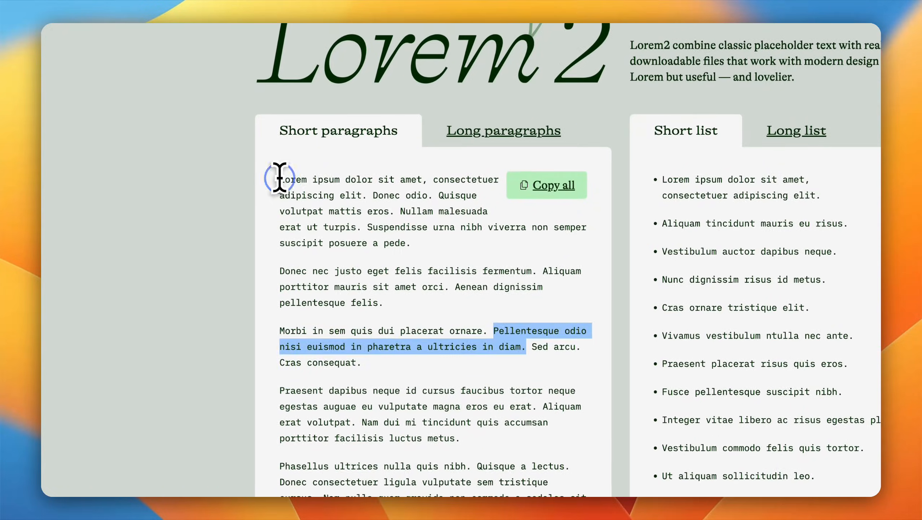
pyautogui.moveTo(279, 179); pyautogui.dragTo(426, 493)
pyautogui.press('super+c')
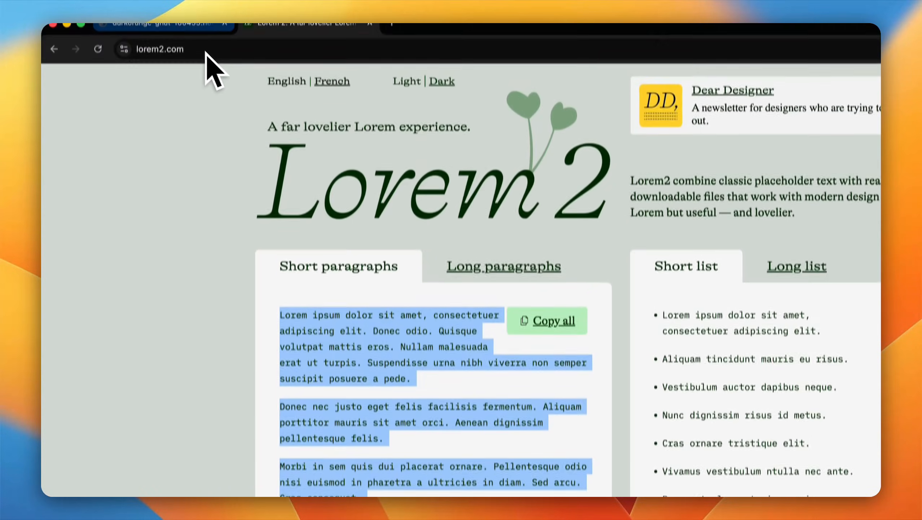
pyautogui.click(205, 40)
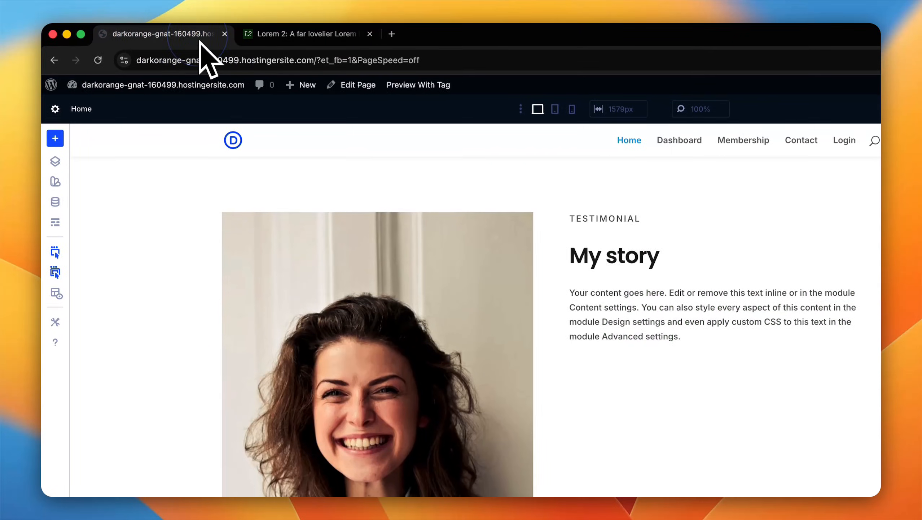
pyautogui.click(582, 298)
pyautogui.moveTo(764, 302); pyautogui.dragTo(717, 219)
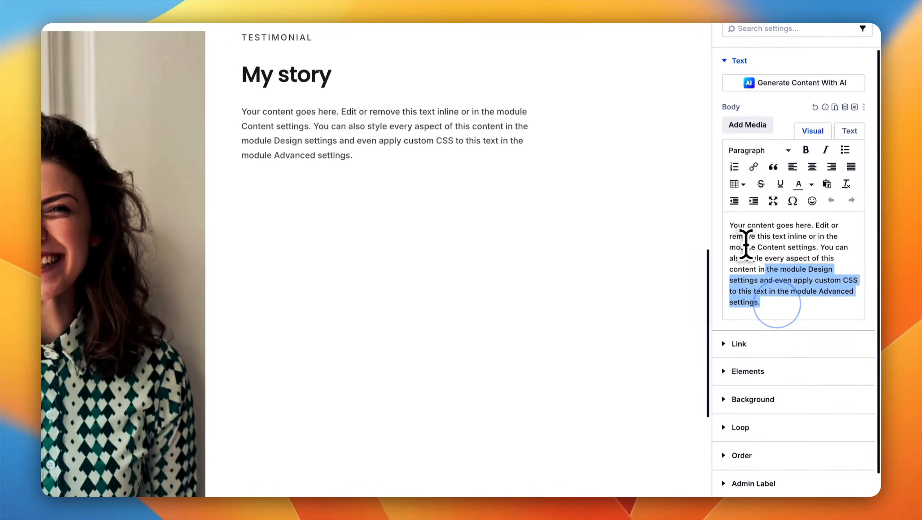
pyautogui.press('super+v')
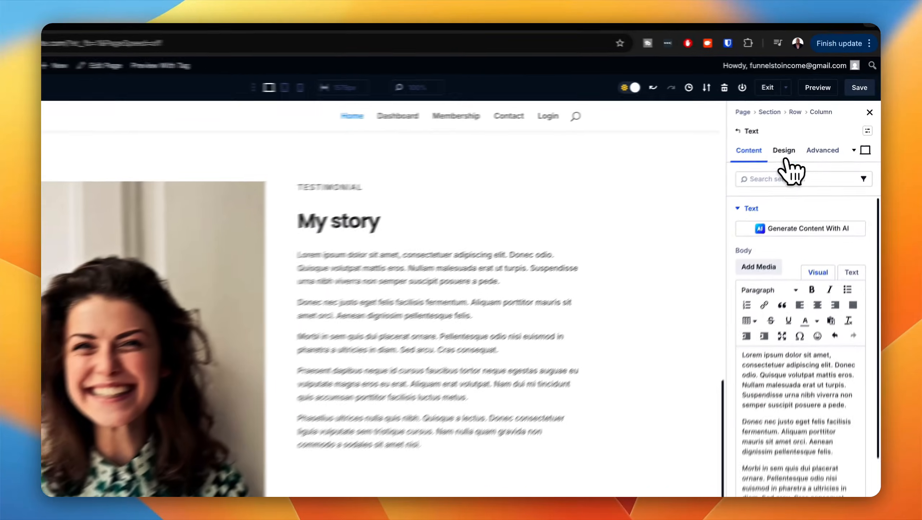
# Step: Apply the body text imported preset to the Lorem ipsum text module below "My story"
pyautogui.click(804, 135)
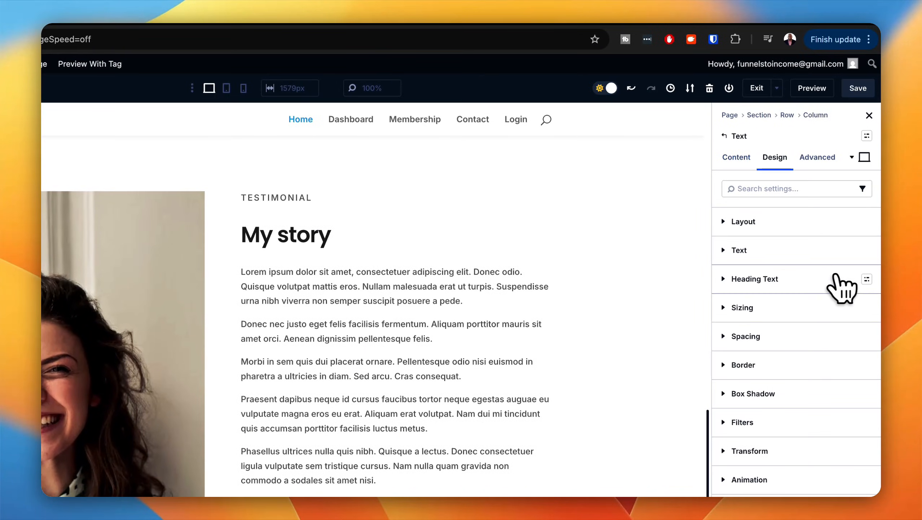
pyautogui.click(867, 251)
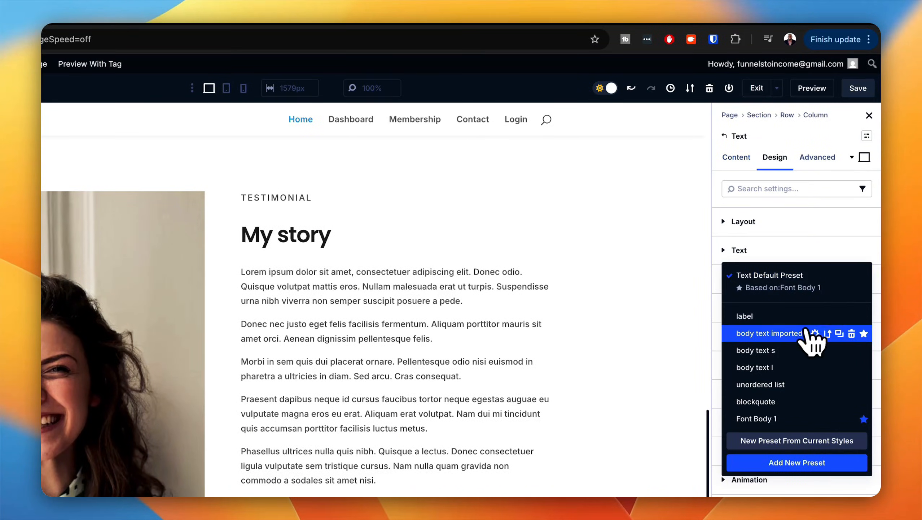
pyautogui.click(782, 337)
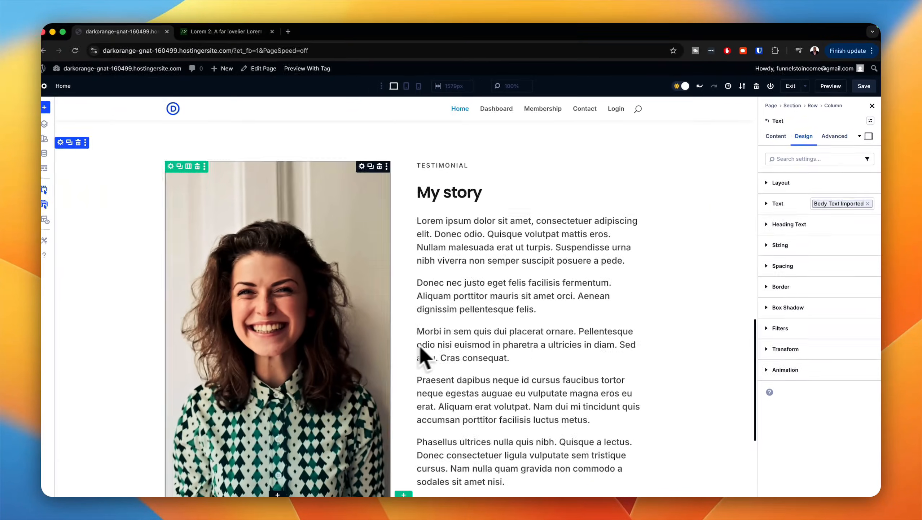
pyautogui.scroll(-3, 165, 462)
pyautogui.scroll(2, 151, 456)
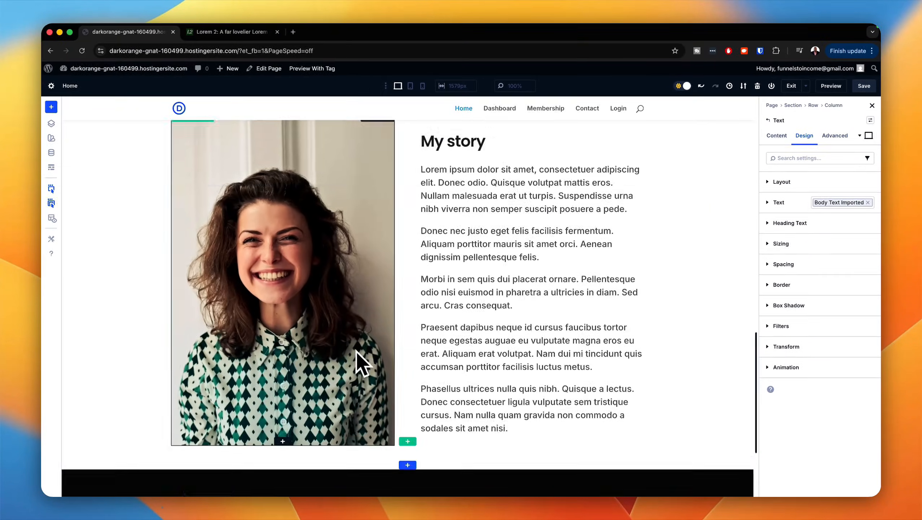
# Step: Apply the section large preset to the testimonial section
pyautogui.scroll(1, 356, 352)
pyautogui.scroll(1, 107, 200)
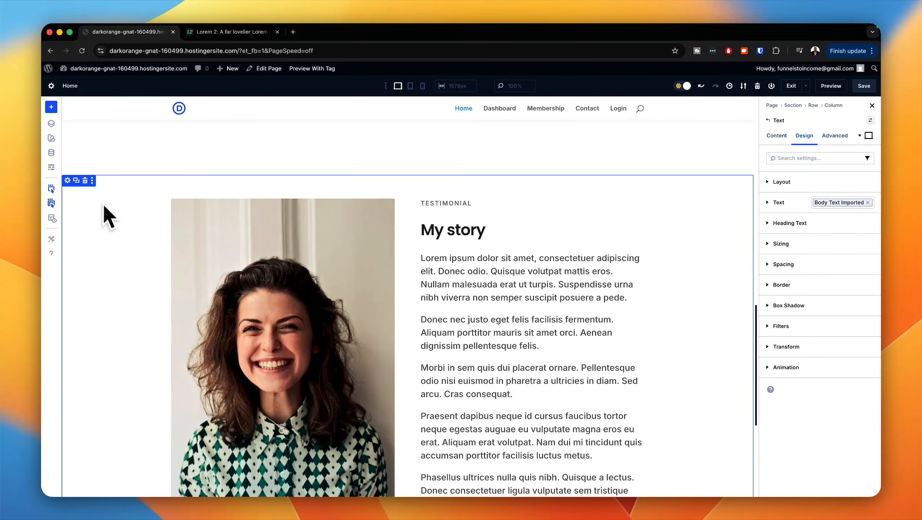
pyautogui.click(68, 180)
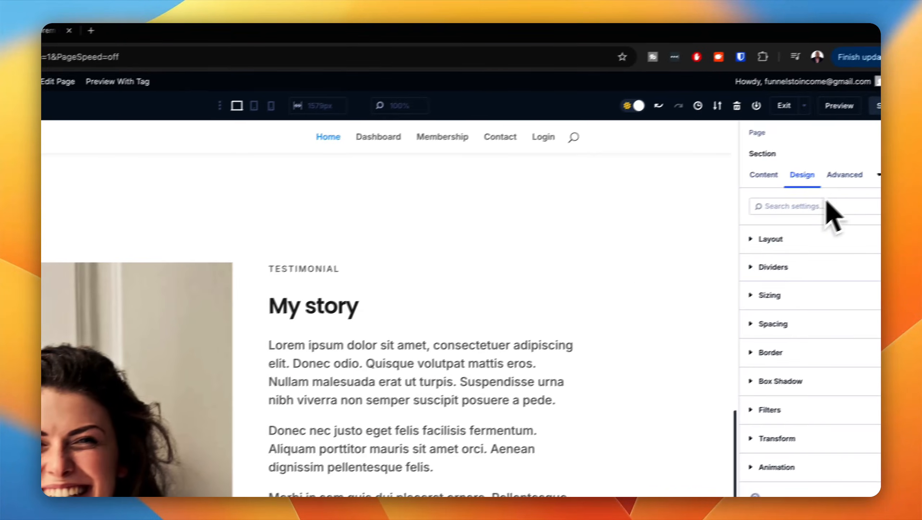
pyautogui.click(872, 161)
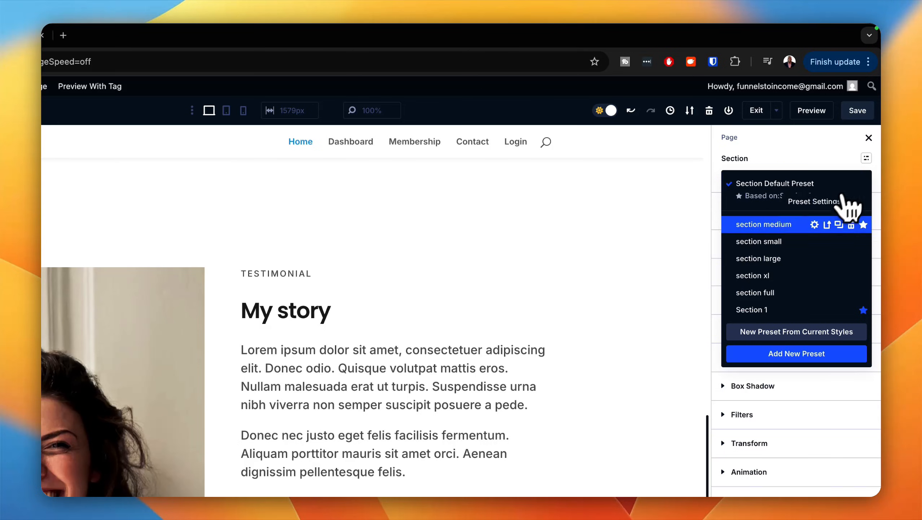
pyautogui.click(793, 259)
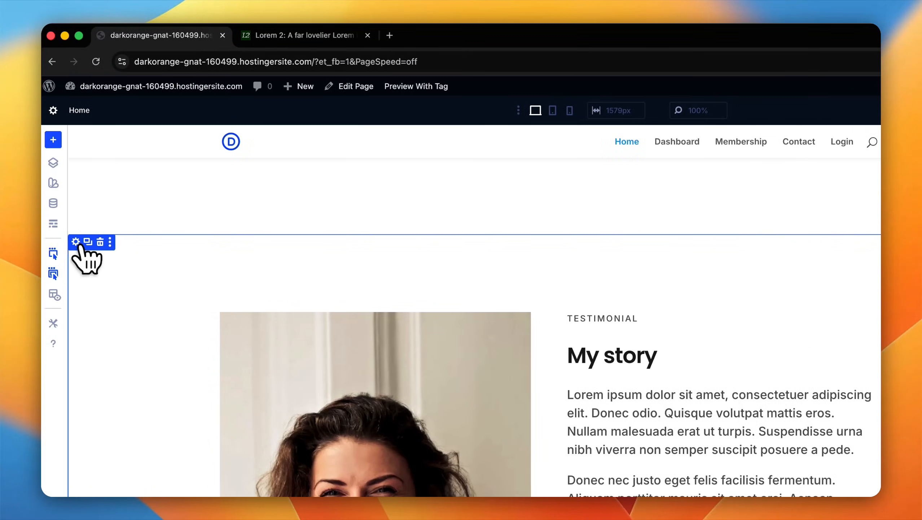
# Step: Set the testimonial section's background color to the global color Gray 50
pyautogui.click(77, 242)
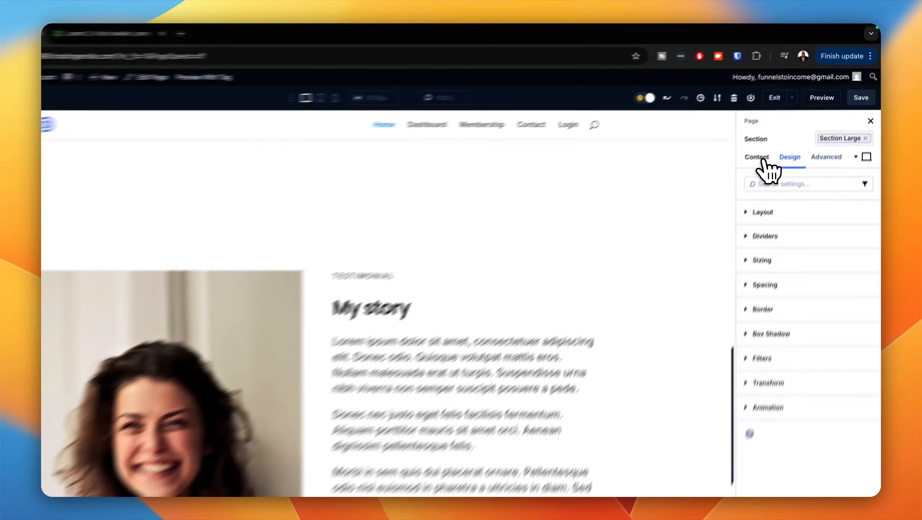
pyautogui.click(777, 136)
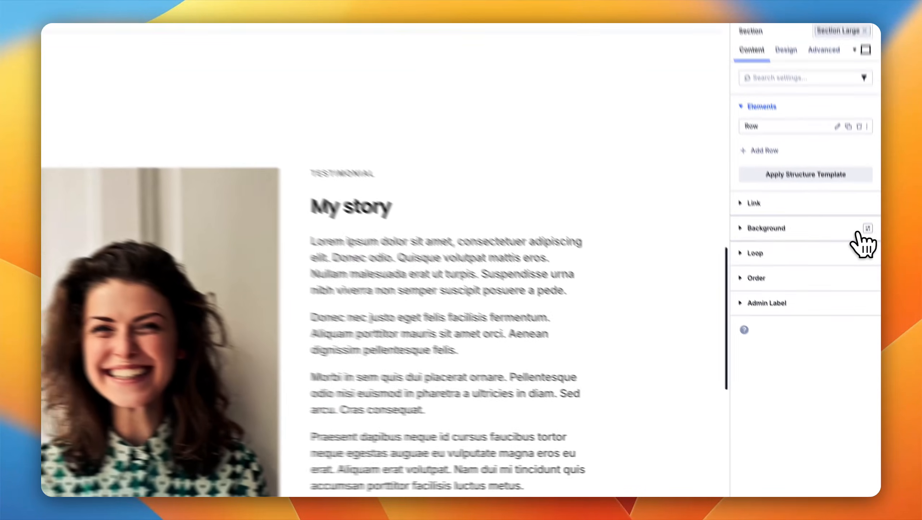
pyautogui.click(871, 279)
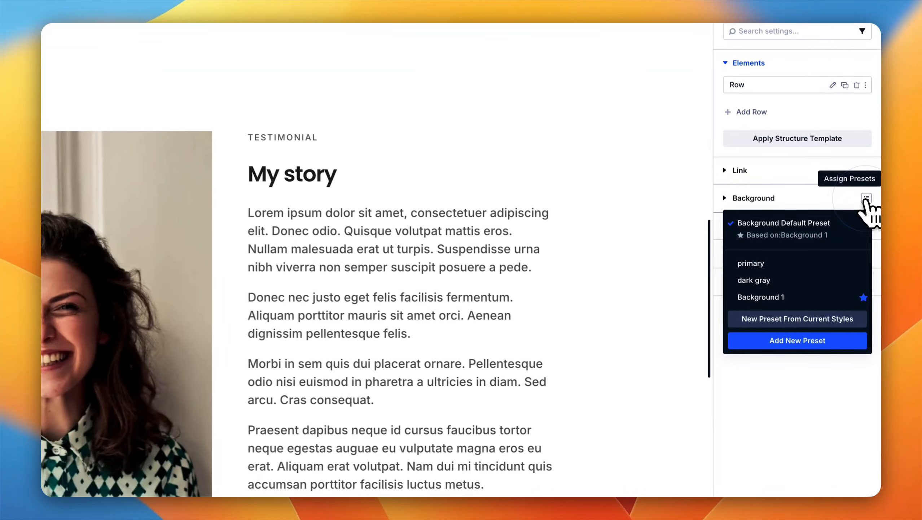
pyautogui.click(728, 195)
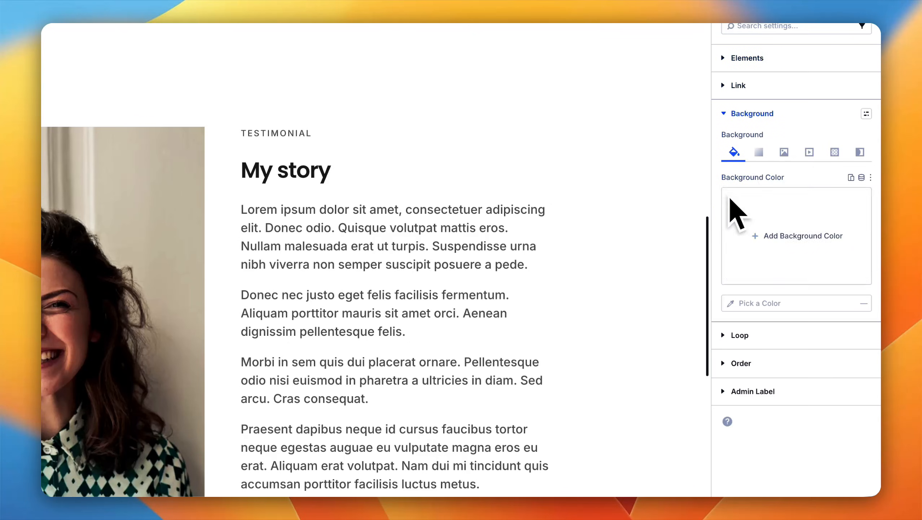
pyautogui.click(793, 233)
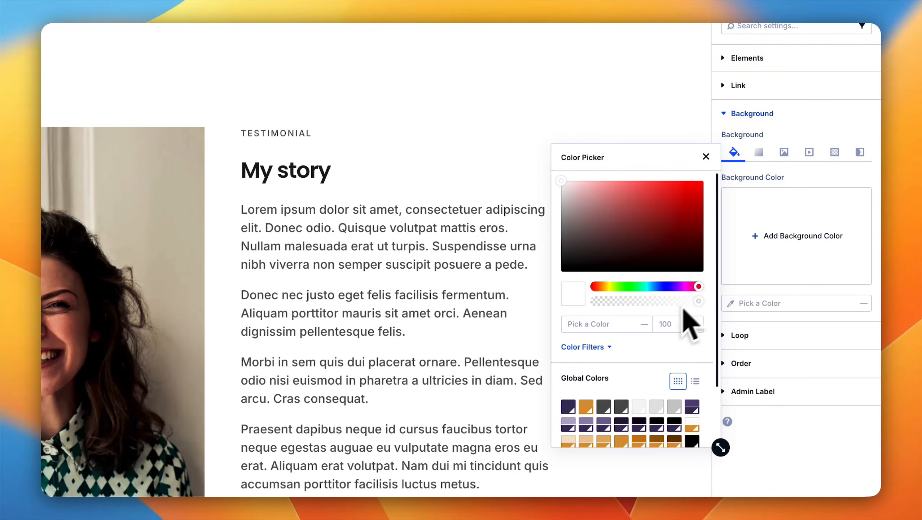
pyautogui.click(639, 406)
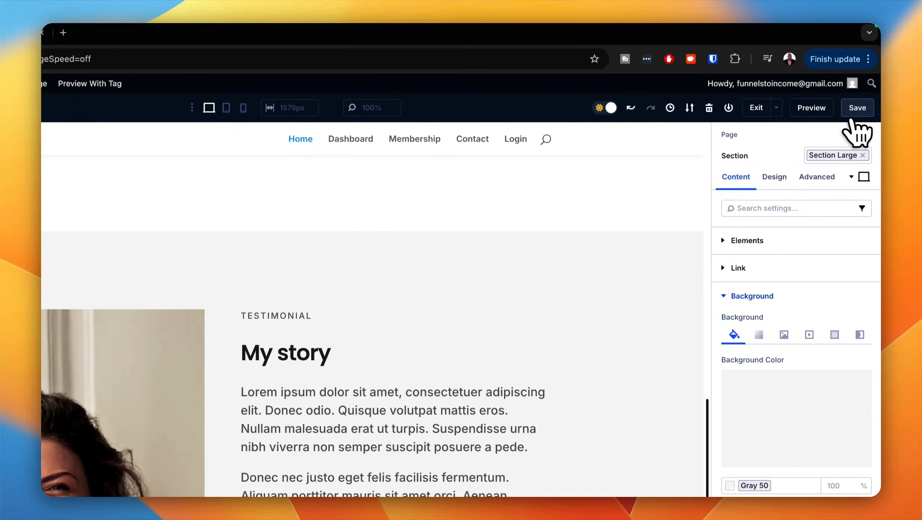
pyautogui.click(856, 113)
# Step: Save the Home page with the finished testimonial section
pyautogui.scroll(-5, 335, 429)
pyautogui.scroll(3, 324, 435)
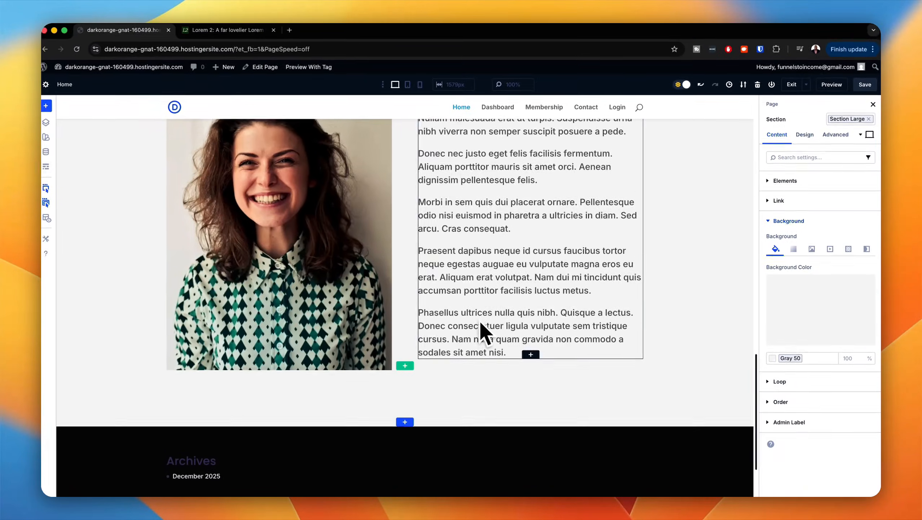
pyautogui.scroll(10, 481, 319)
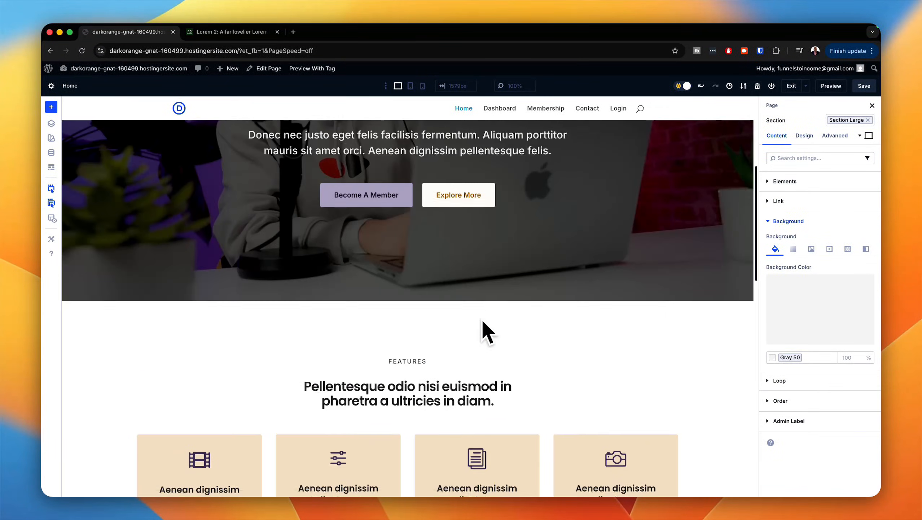
pyautogui.scroll(5, 476, 317)
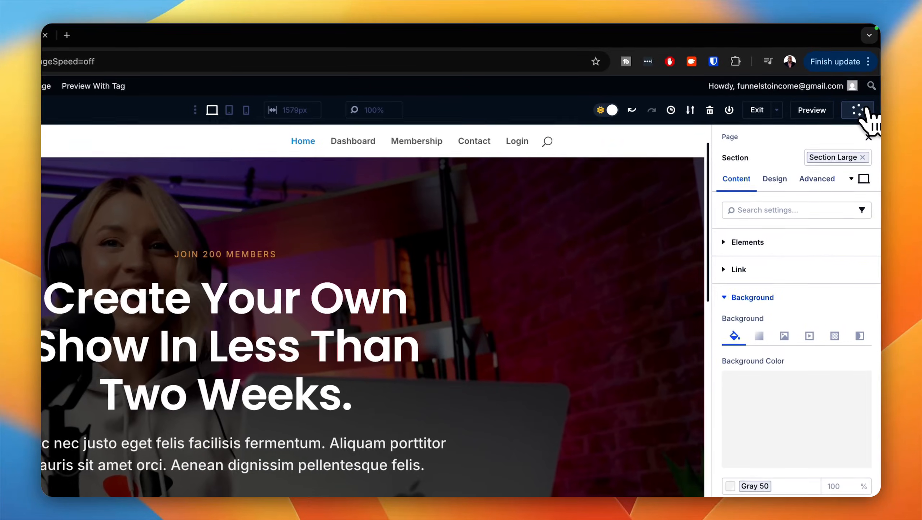
pyautogui.click(862, 87)
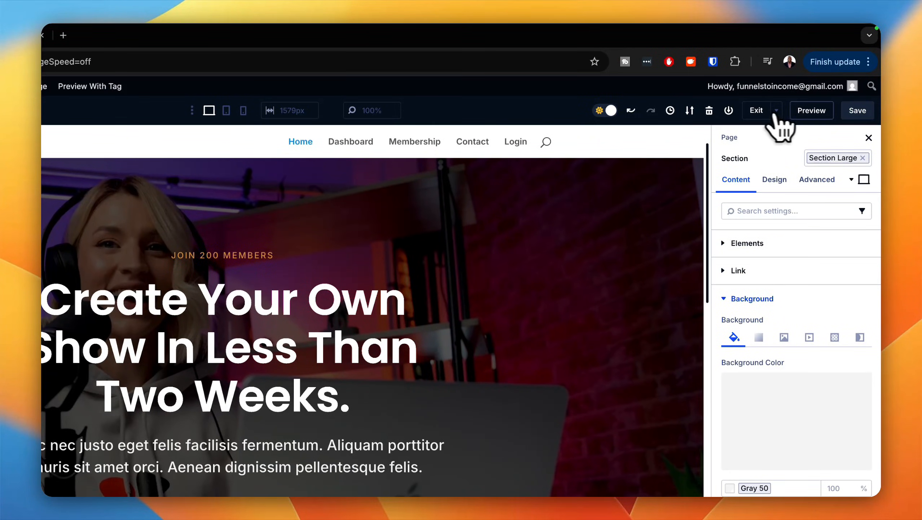
# Step: Preview the Home page and examine the layout of its hero, Features and testimonial sections
pyautogui.click(820, 117)
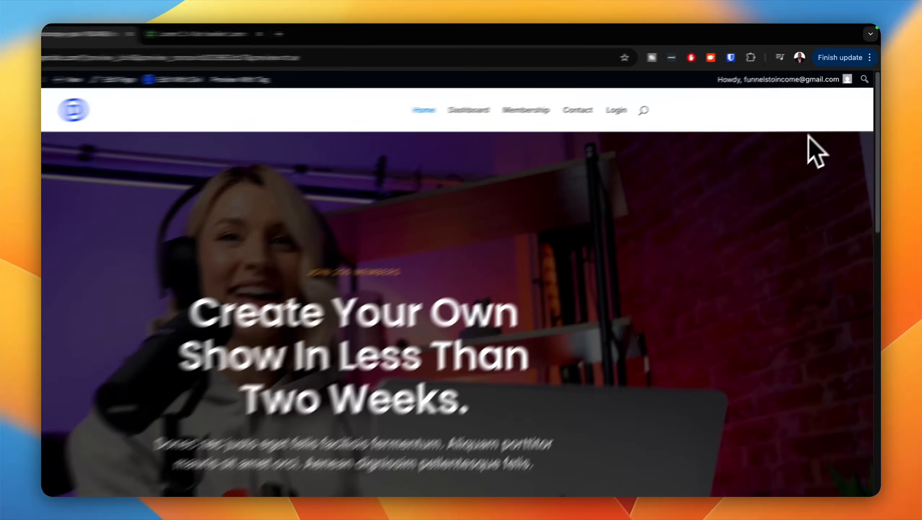
pyautogui.scroll(-5, 752, 330)
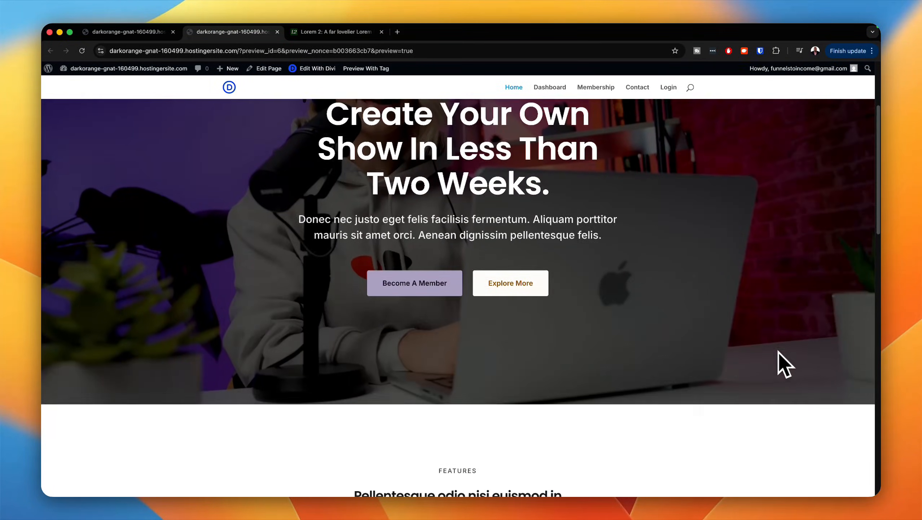
pyautogui.scroll(-7, 778, 351)
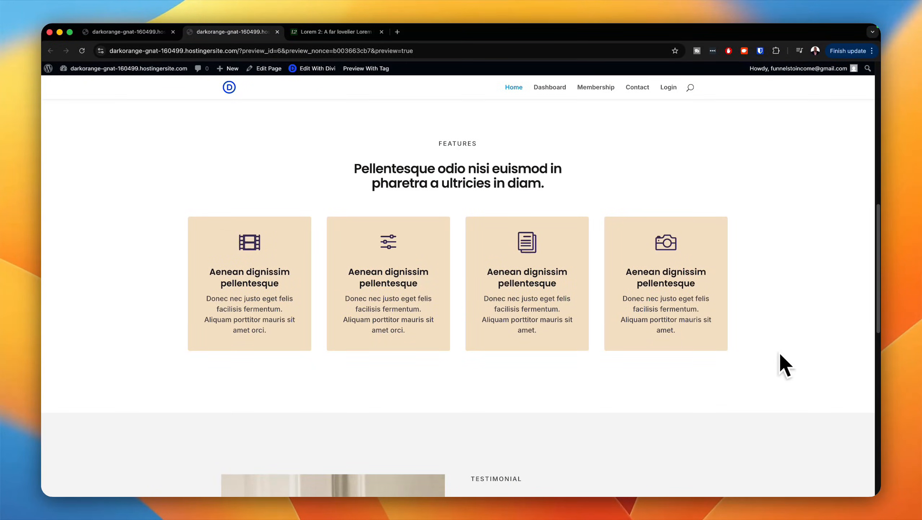
pyautogui.scroll(-4, 779, 351)
pyautogui.scroll(-10, 779, 351)
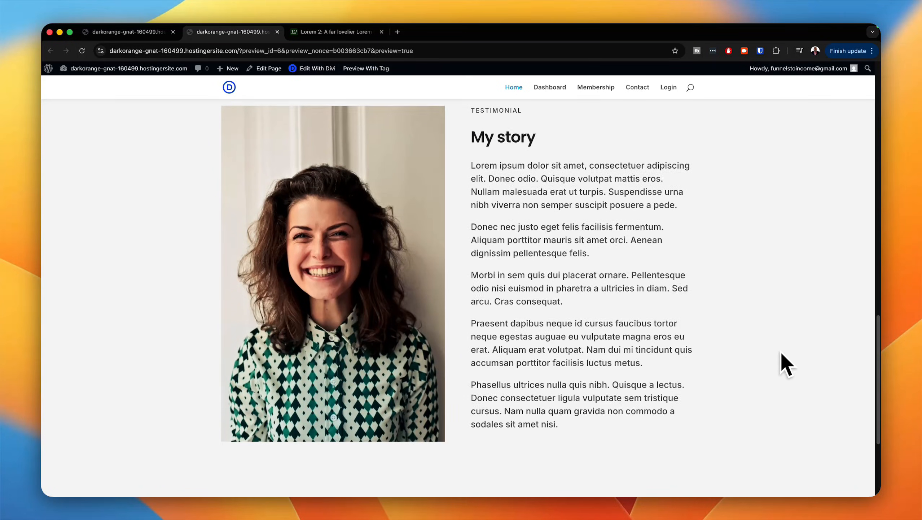
pyautogui.scroll(-2, 782, 351)
pyautogui.scroll(20, 782, 351)
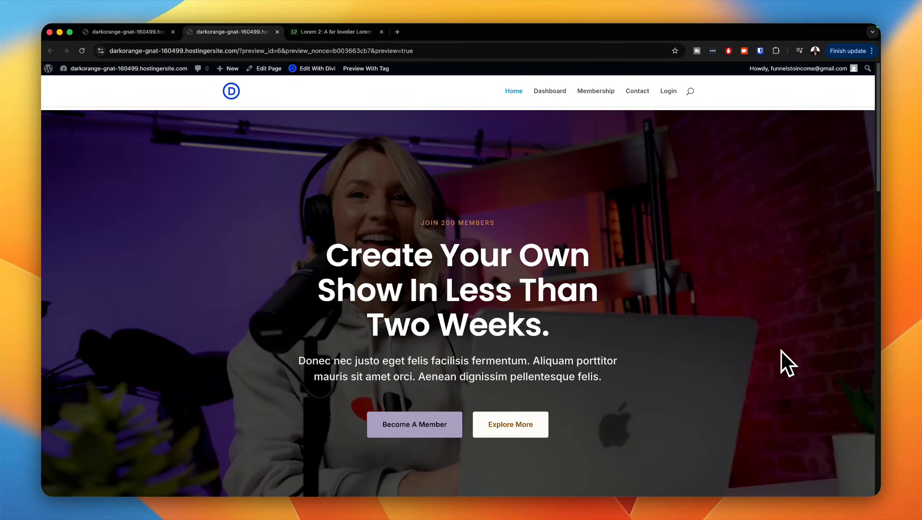
pyautogui.scroll(-8, 781, 350)
pyautogui.scroll(5, 783, 346)
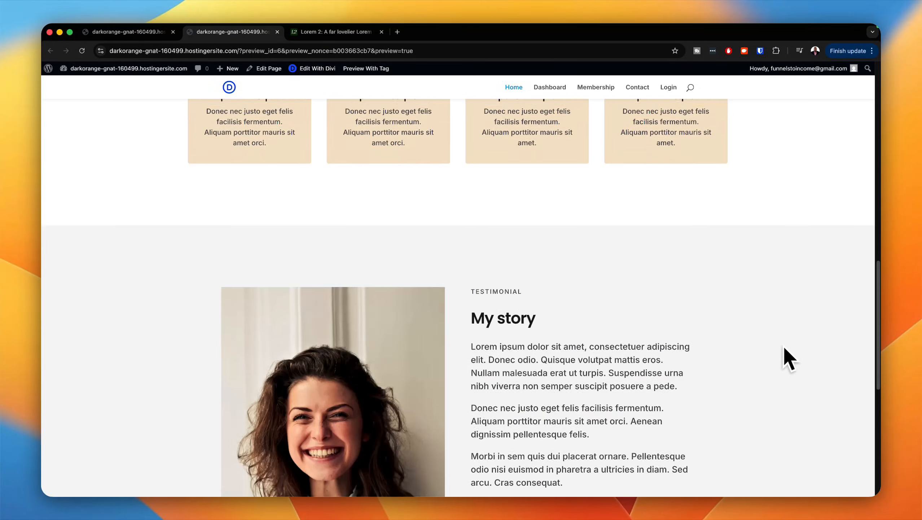
pyautogui.scroll(2, 785, 347)
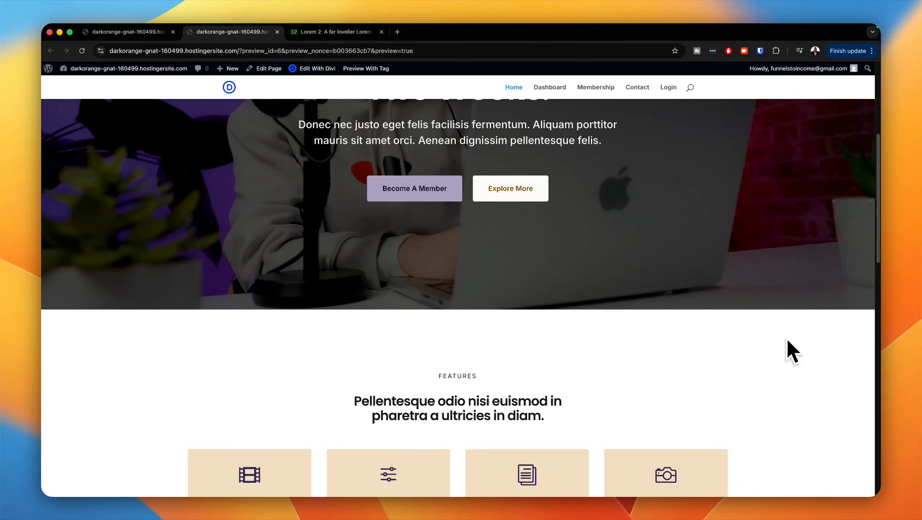
pyautogui.scroll(6, 788, 340)
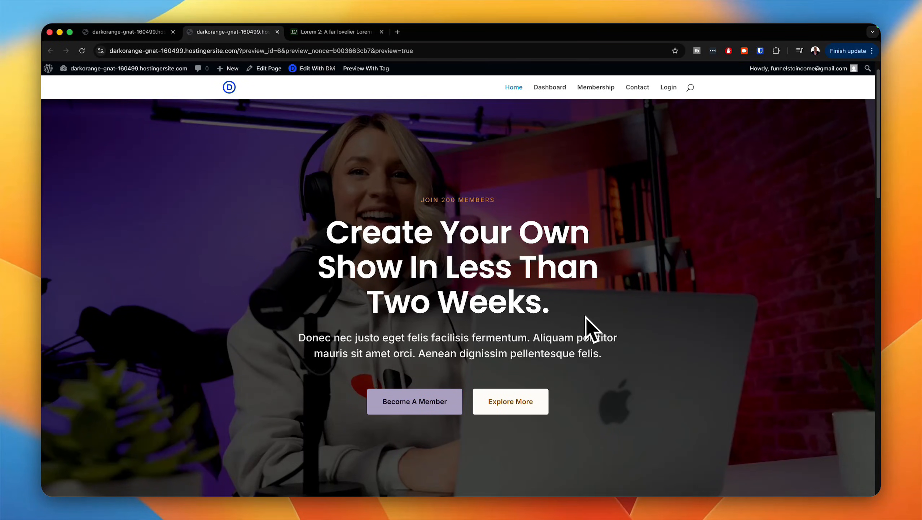
pyautogui.scroll(1, 404, 280)
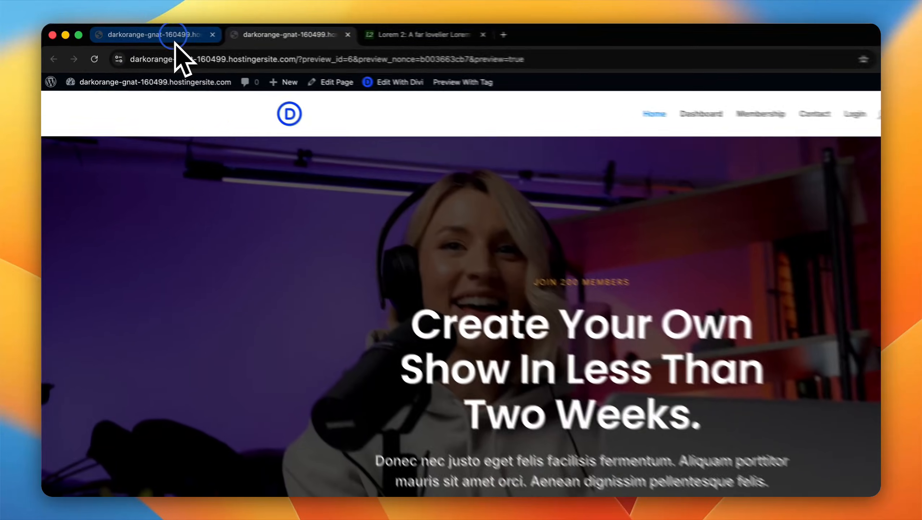
# Step: Exit the Home page's builder and open the Membership page for editing with Divi
pyautogui.click(144, 33)
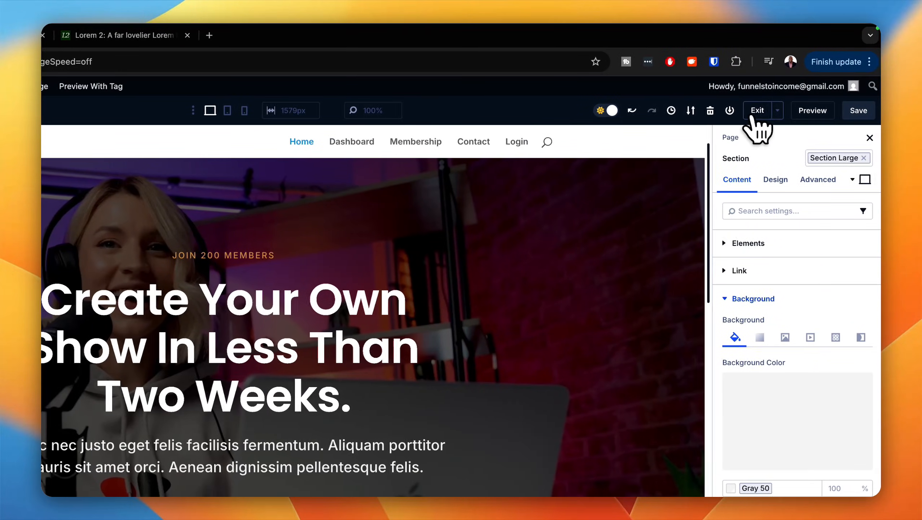
pyautogui.click(753, 114)
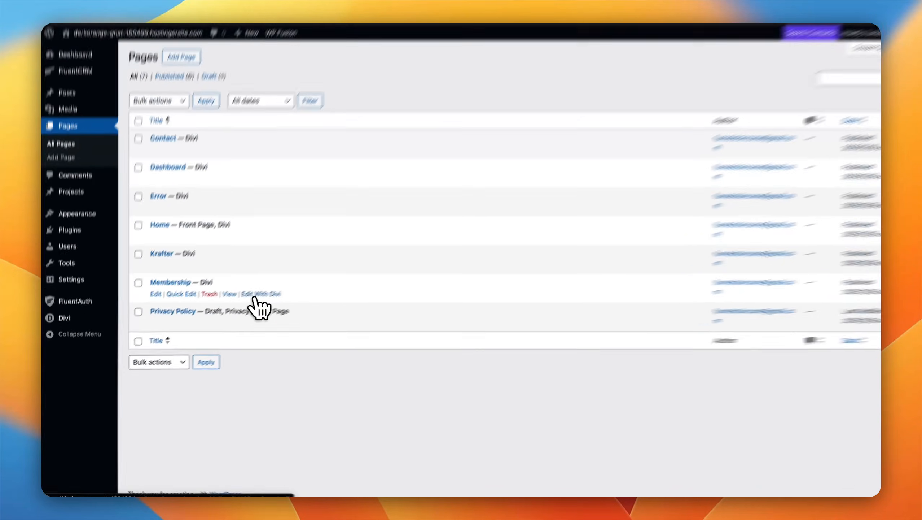
pyautogui.click(240, 306)
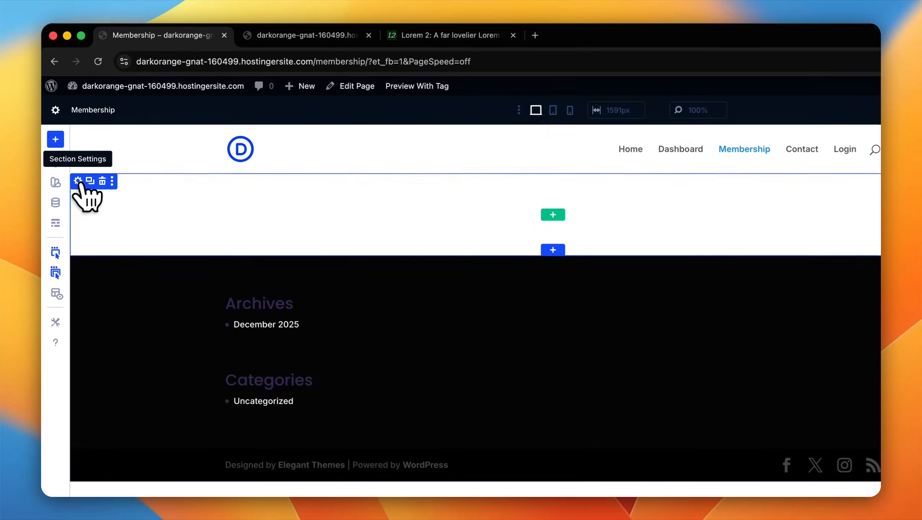
# Step: Set the hero section's background image to the street photo of the camera on a tripod from the media library
pyautogui.click(78, 181)
pyautogui.click(786, 268)
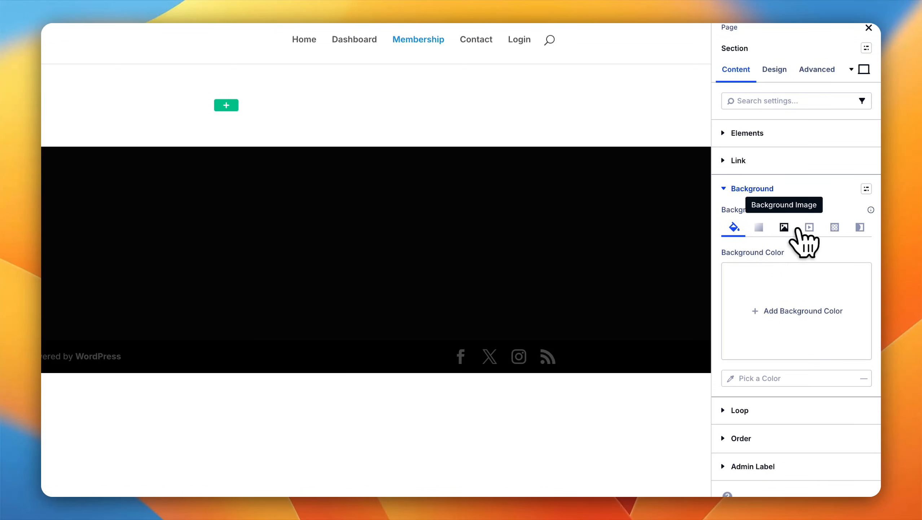
pyautogui.click(785, 227)
pyautogui.click(797, 269)
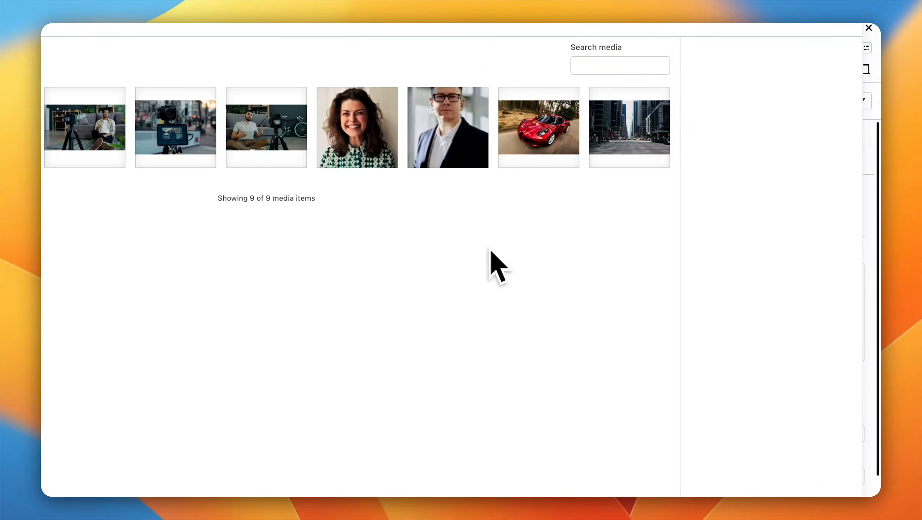
pyautogui.click(196, 127)
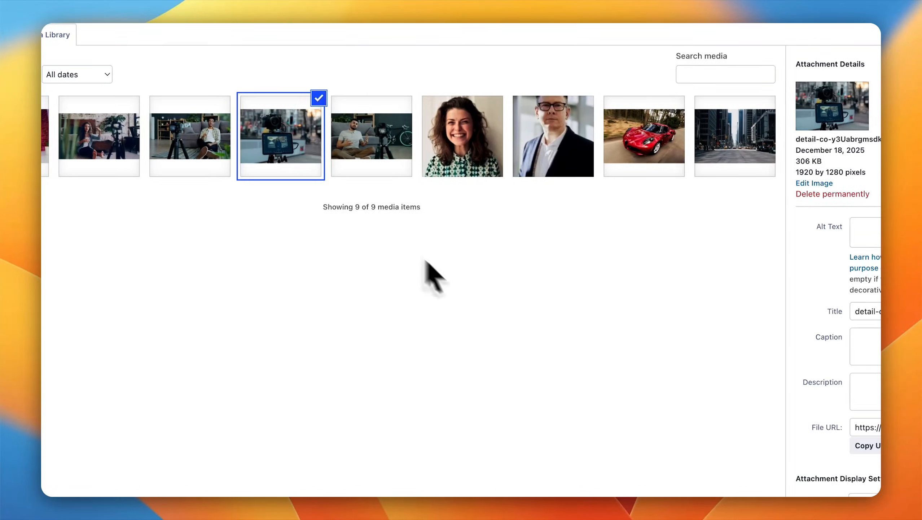
pyautogui.click(847, 489)
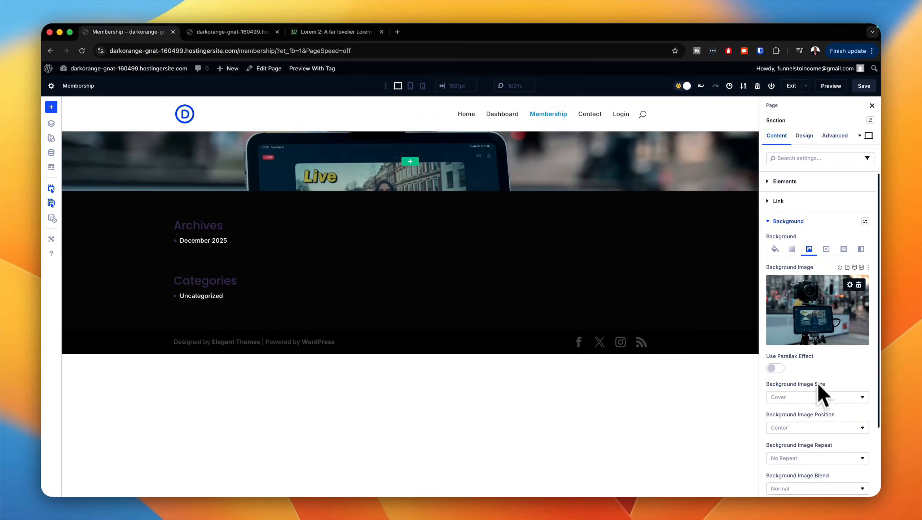
# Step: Add a black (000000) background color to the section and set the background image blend to Multiply
pyautogui.click(775, 249)
pyautogui.click(811, 313)
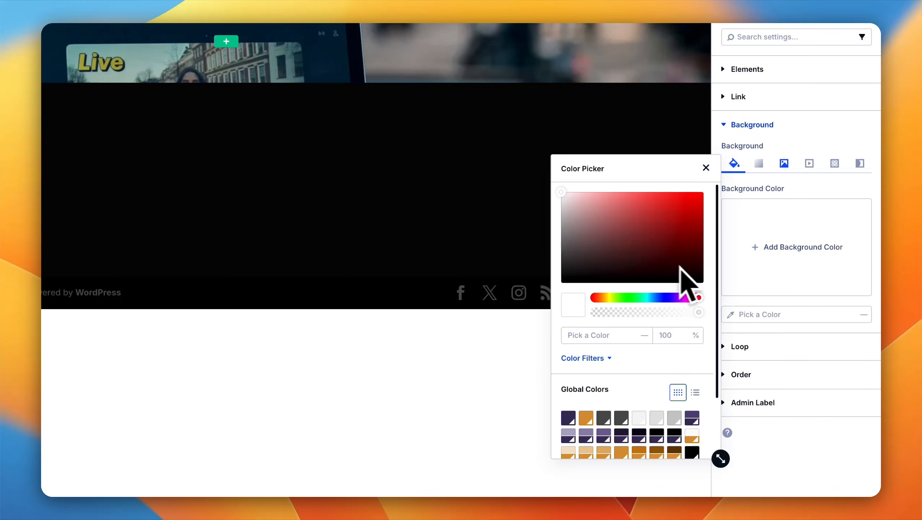
pyautogui.moveTo(602, 263); pyautogui.dragTo(529, 297)
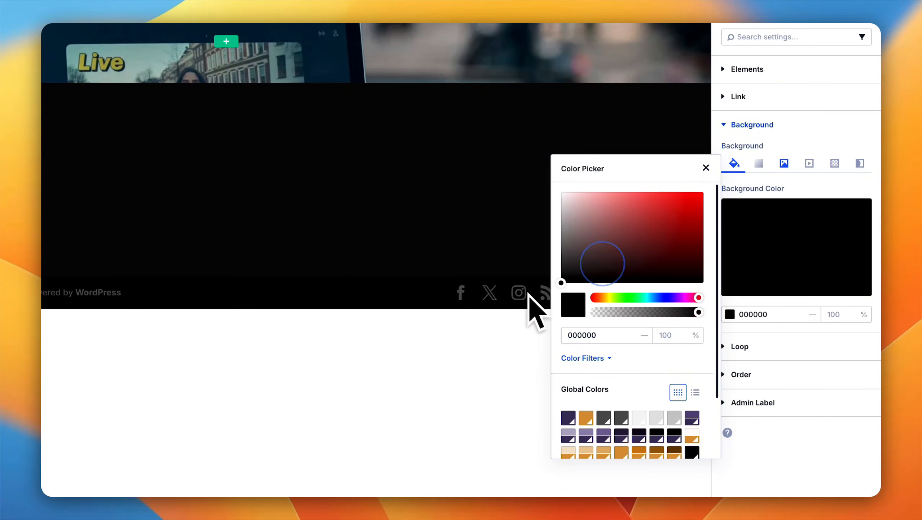
pyautogui.click(509, 377)
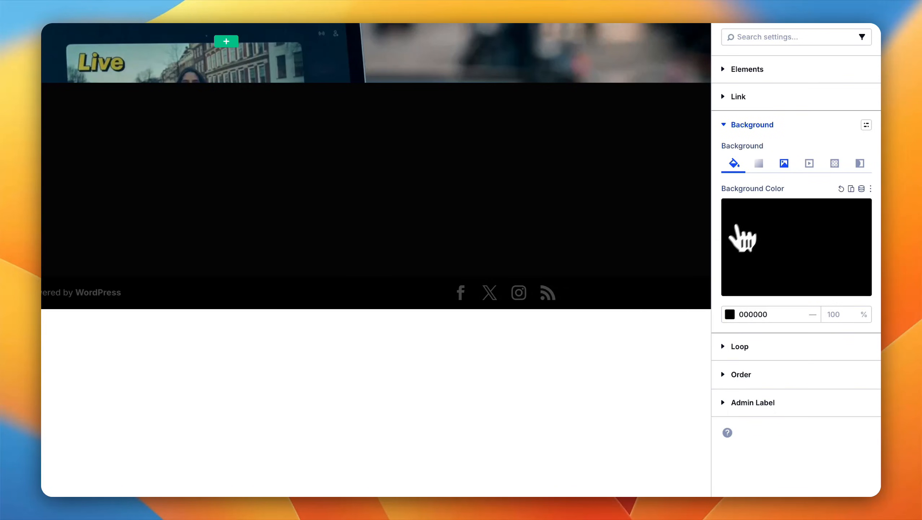
pyautogui.click(782, 163)
pyautogui.scroll(-5, 775, 255)
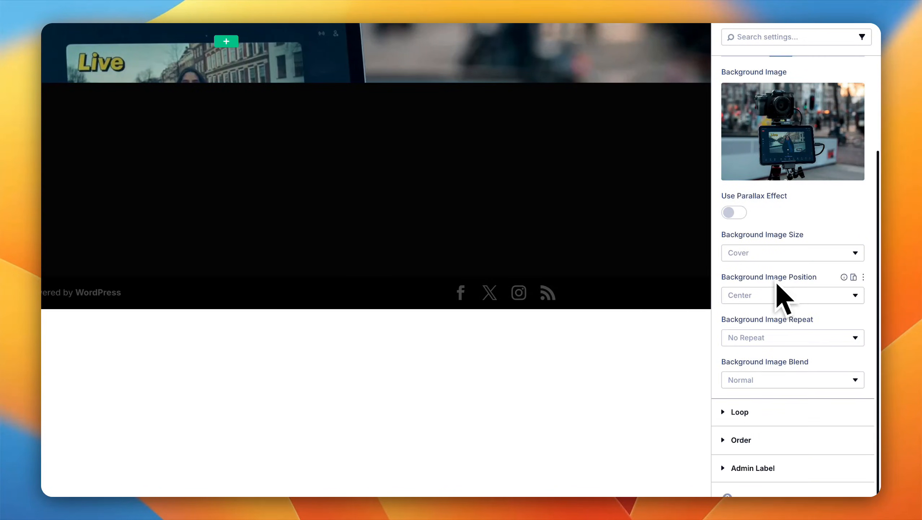
pyautogui.click(770, 379)
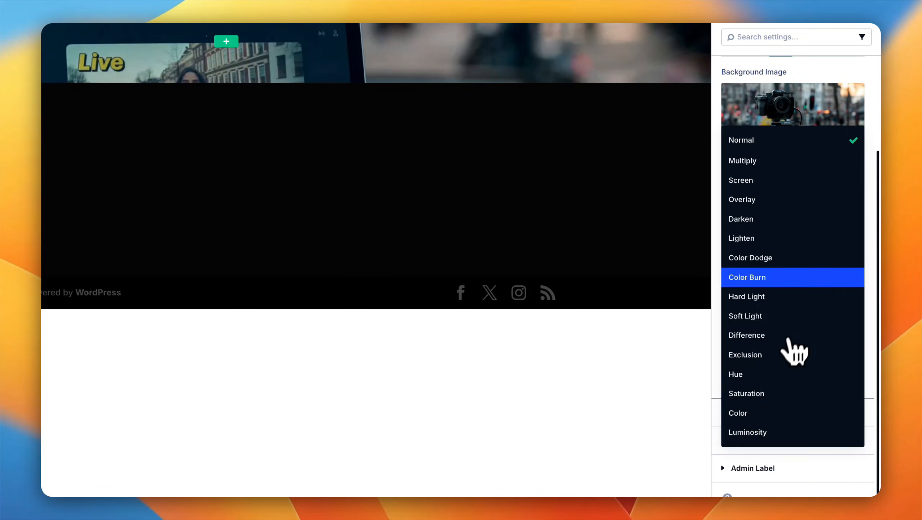
pyautogui.click(789, 162)
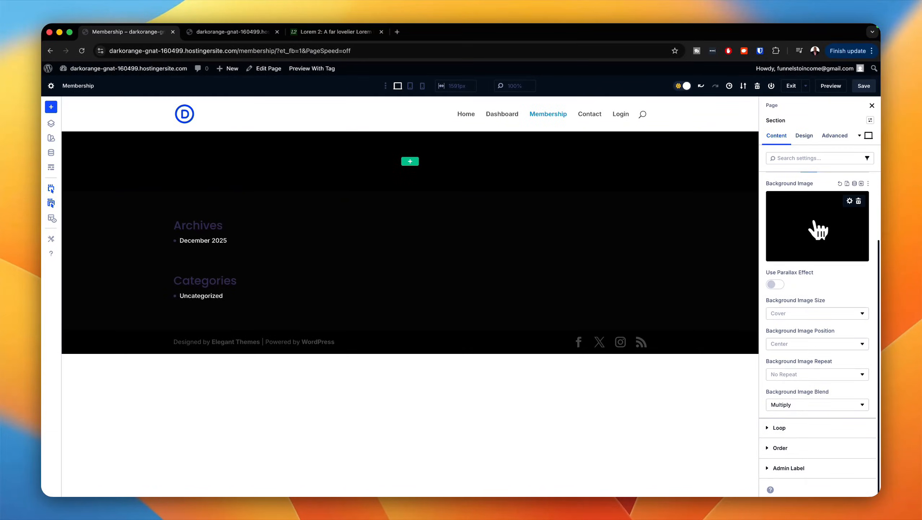
pyautogui.click(820, 231)
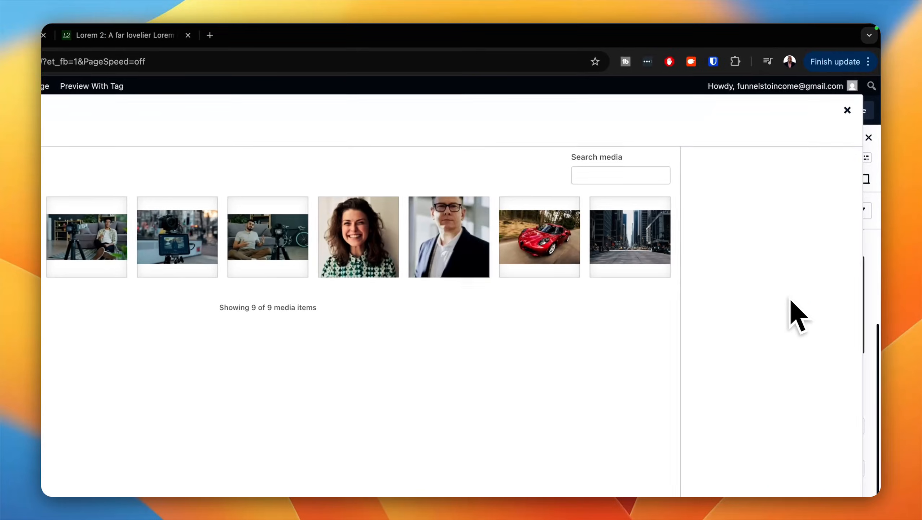
pyautogui.click(851, 118)
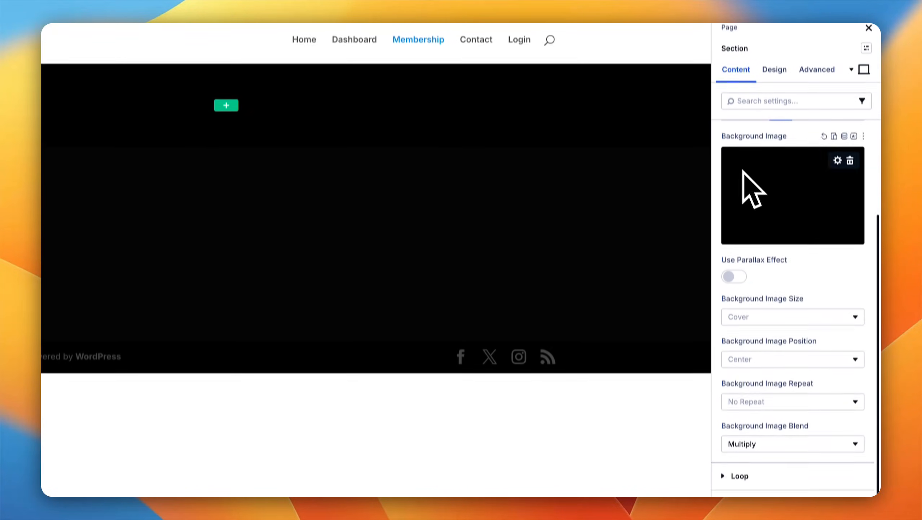
# Step: Lower the opacity of the section's black background color to 60%
pyautogui.scroll(4, 748, 313)
pyautogui.click(734, 217)
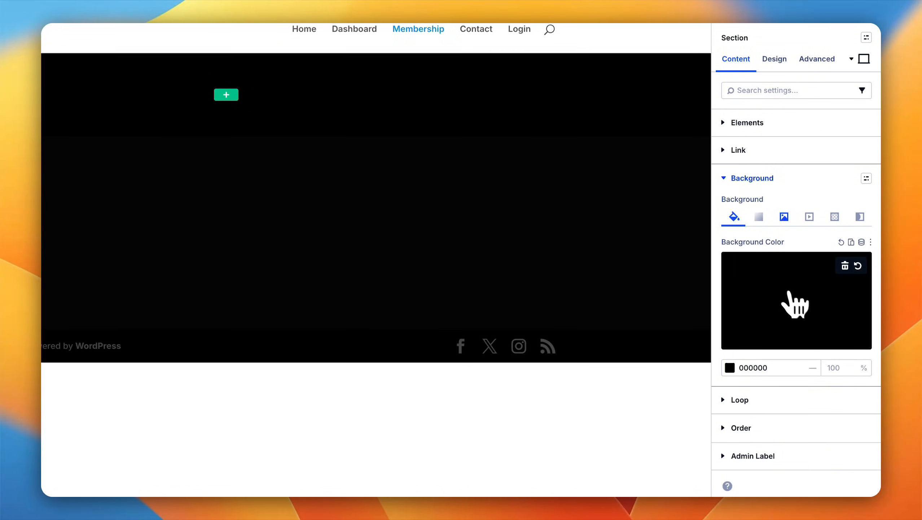
pyautogui.click(813, 325)
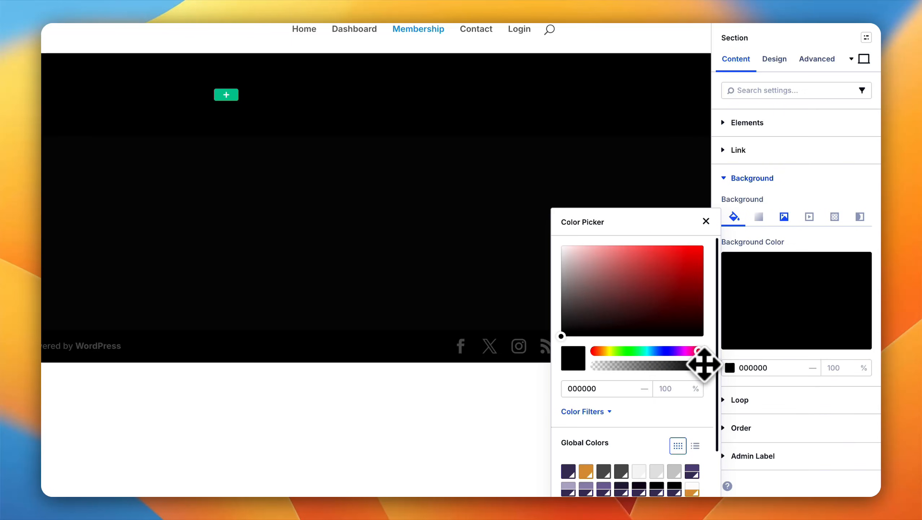
pyautogui.moveTo(693, 369); pyautogui.dragTo(673, 367)
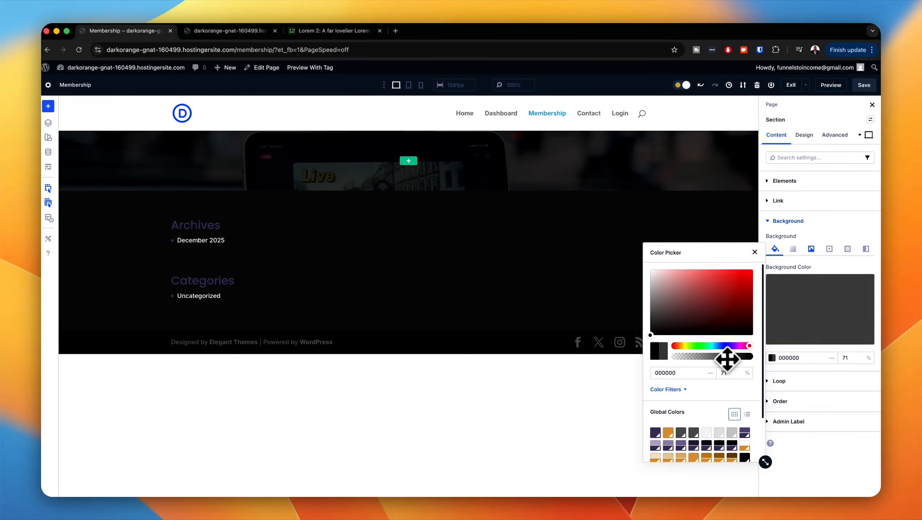
pyautogui.moveTo(726, 358); pyautogui.dragTo(726, 358)
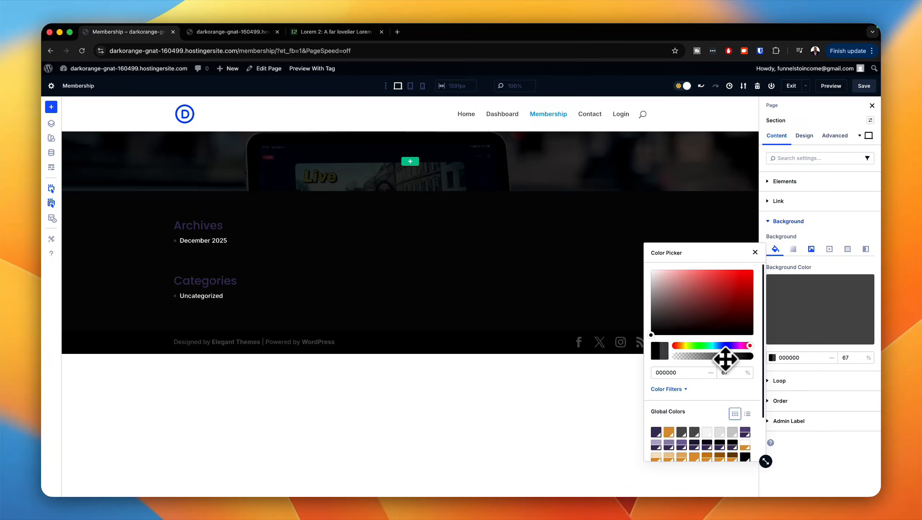
pyautogui.moveTo(722, 358); pyautogui.dragTo(719, 358)
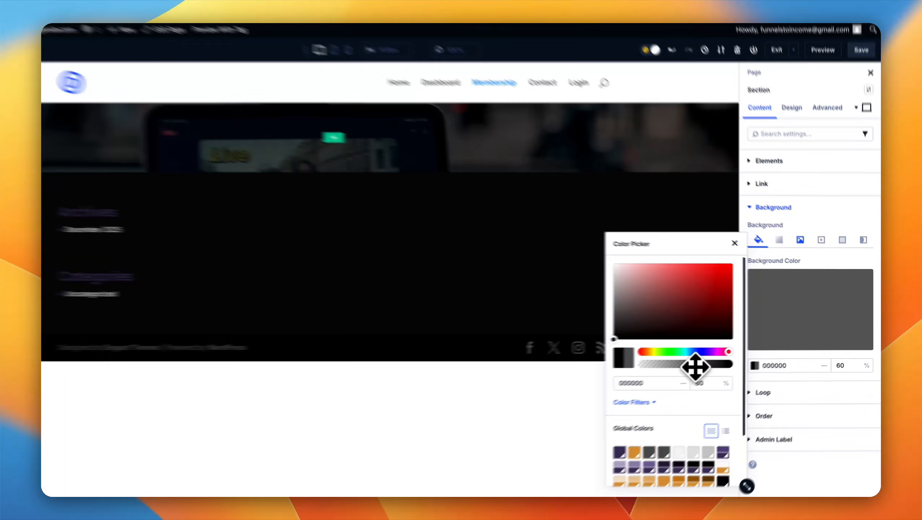
pyautogui.click(754, 252)
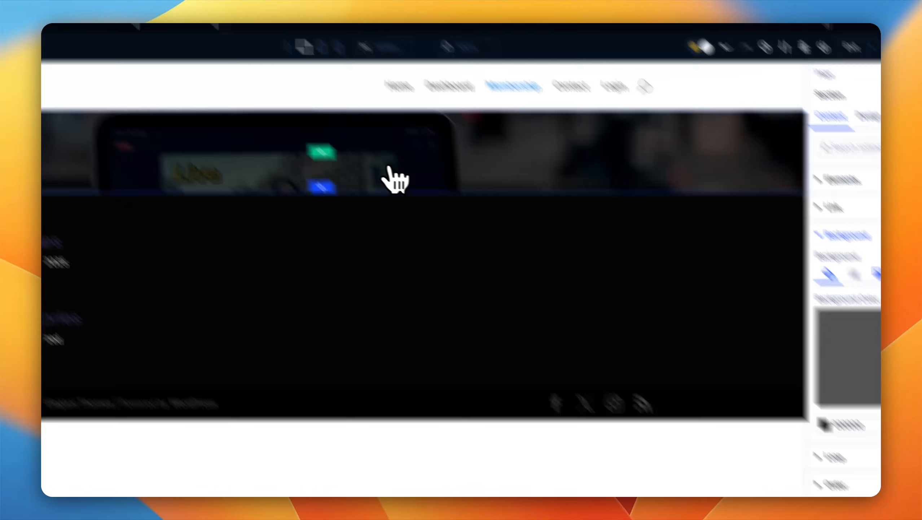
# Step: Insert a single-column row in the section and add a Heading module to it
pyautogui.click(226, 104)
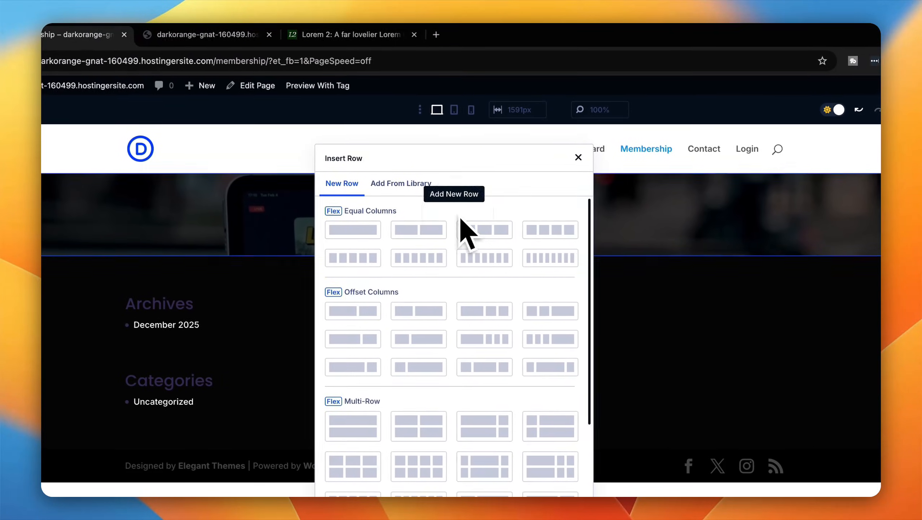
pyautogui.click(378, 233)
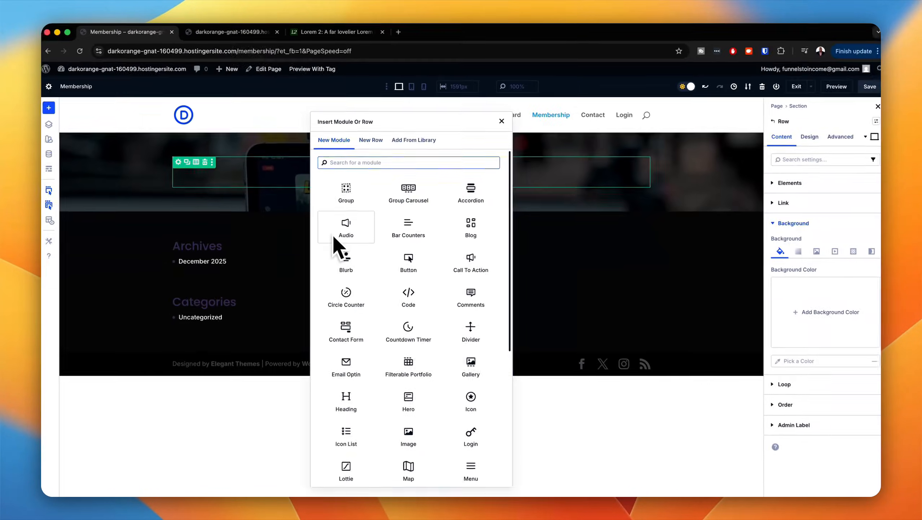
pyautogui.write('hea')
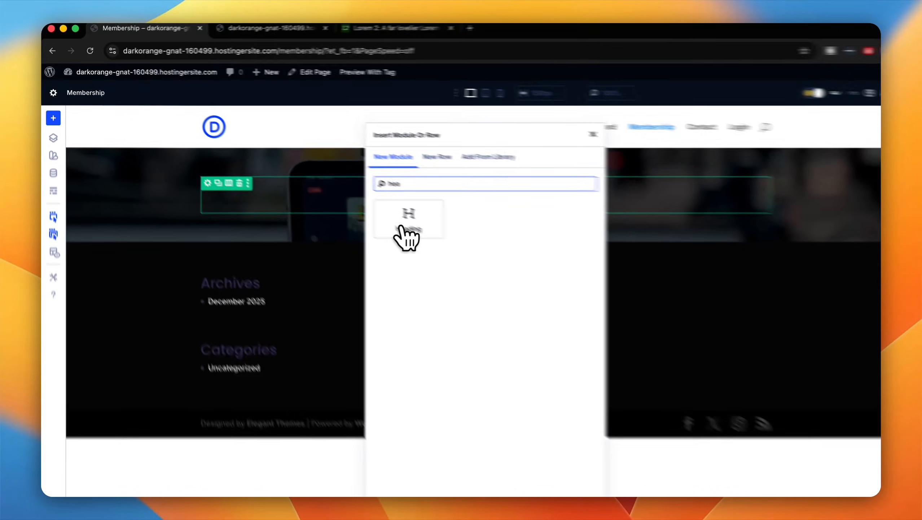
pyautogui.click(346, 190)
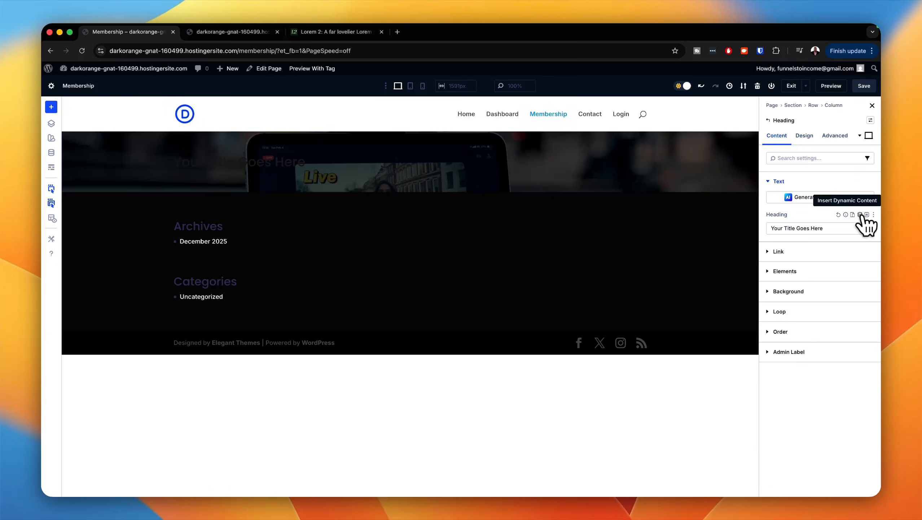
# Step: Fill the heading with the dynamic Page/Archive Title, with <h2> before it and </h2> after it
pyautogui.click(861, 215)
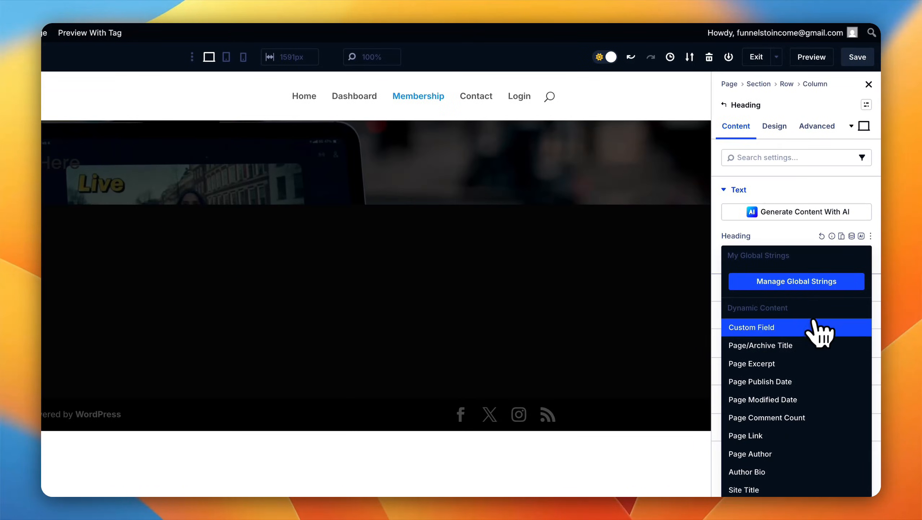
pyautogui.click(808, 358)
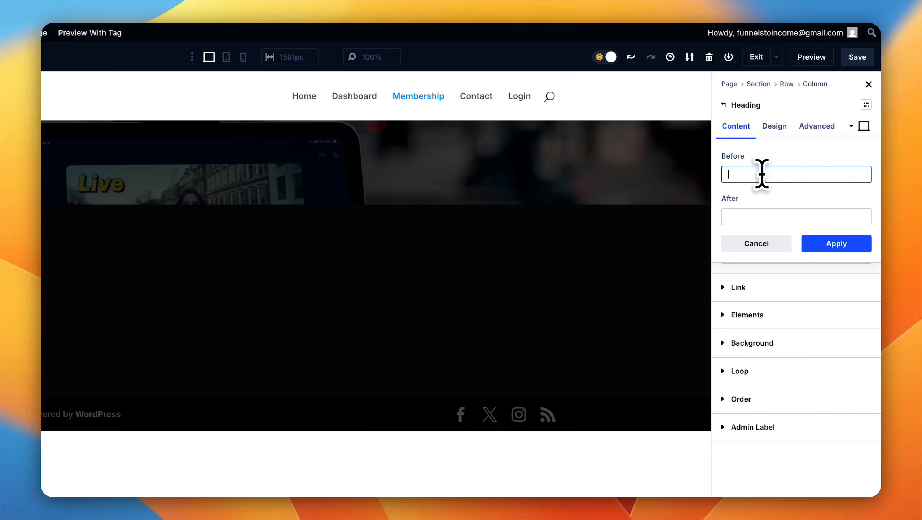
pyautogui.write('<')
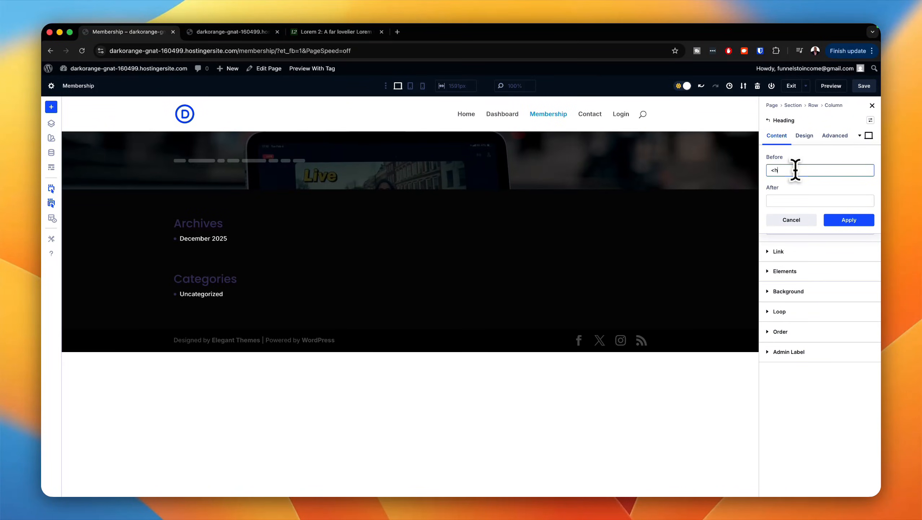
pyautogui.write('h2>')
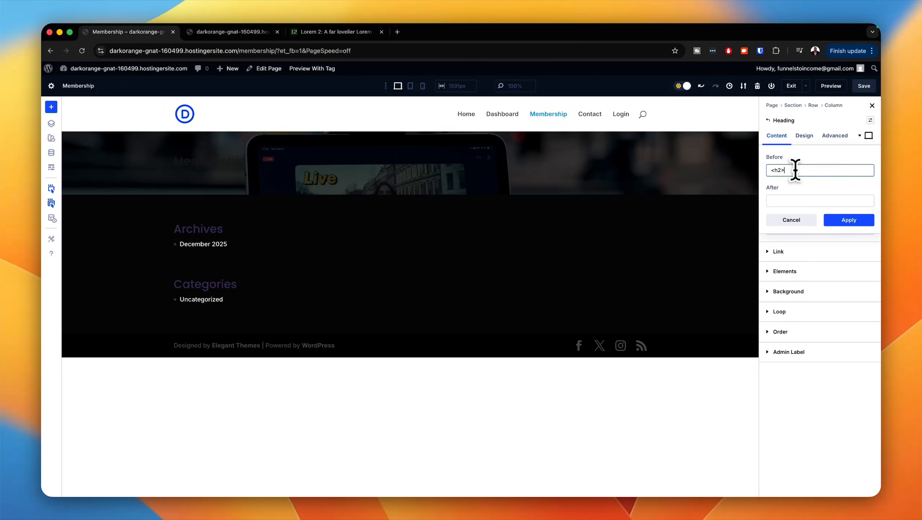
pyautogui.click(782, 201)
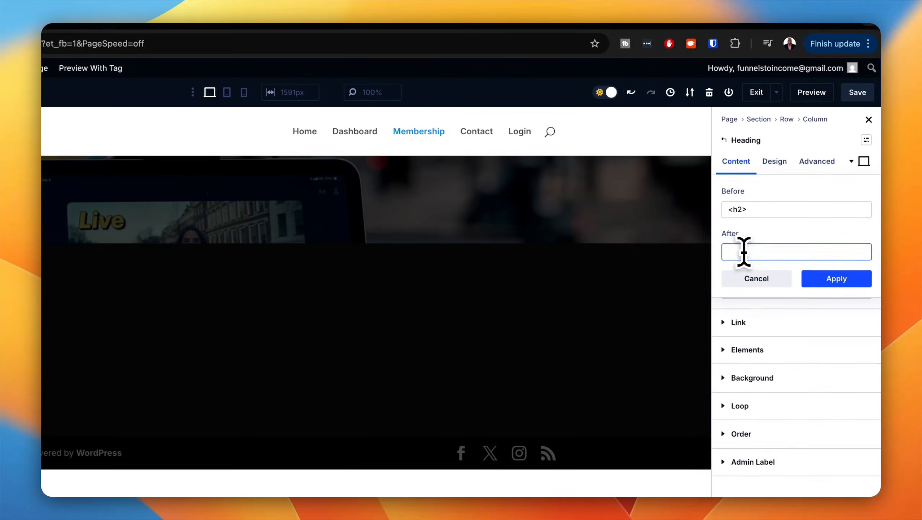
pyautogui.write('</h')
pyautogui.write('2')
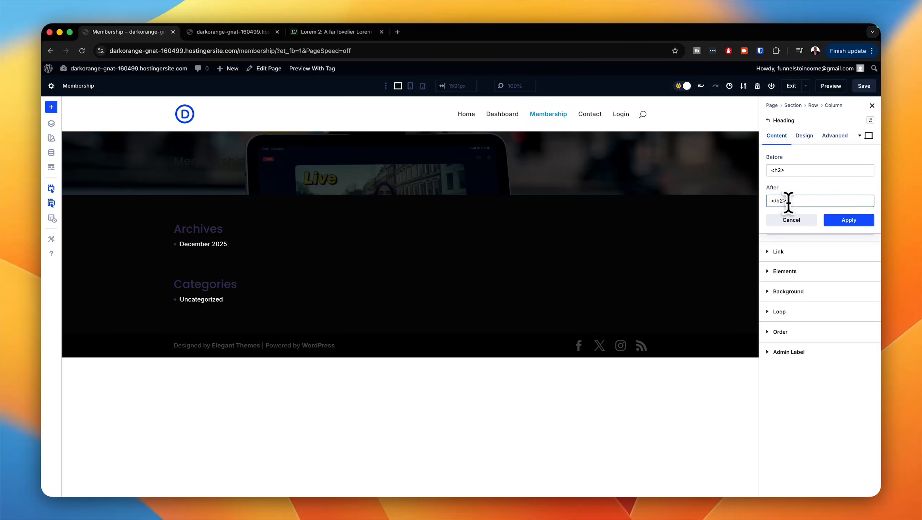
pyautogui.write('>')
pyautogui.click(833, 220)
# Step: Apply the H2 preset to the heading text and set its text color to the global color Gray 50
pyautogui.click(779, 136)
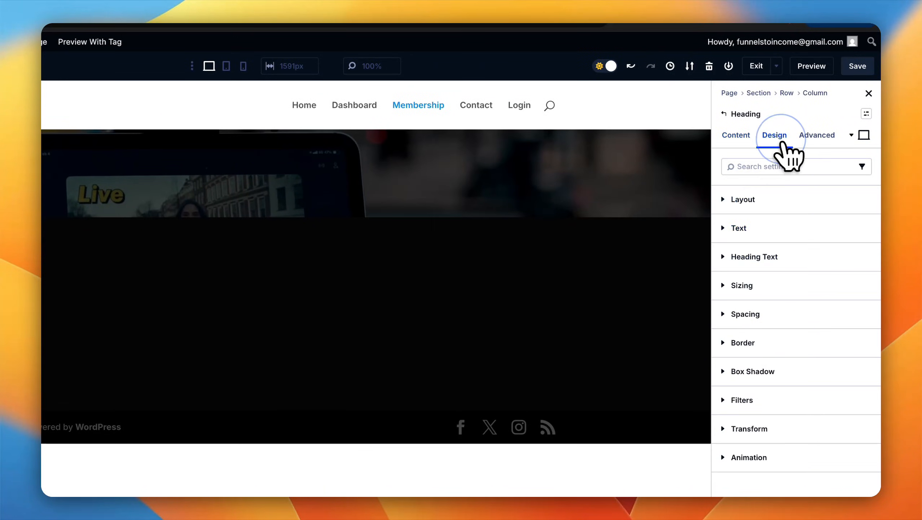
pyautogui.click(863, 256)
pyautogui.click(784, 356)
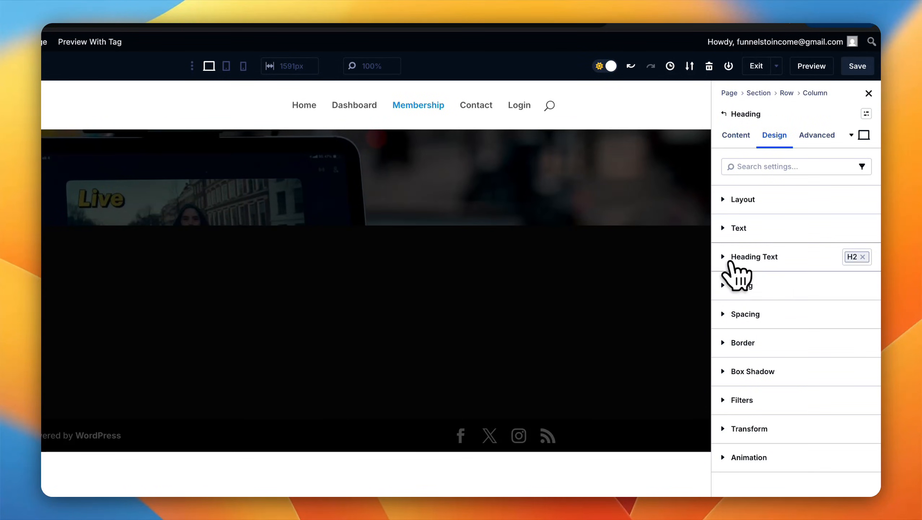
pyautogui.click(727, 260)
pyautogui.scroll(-5, 740, 318)
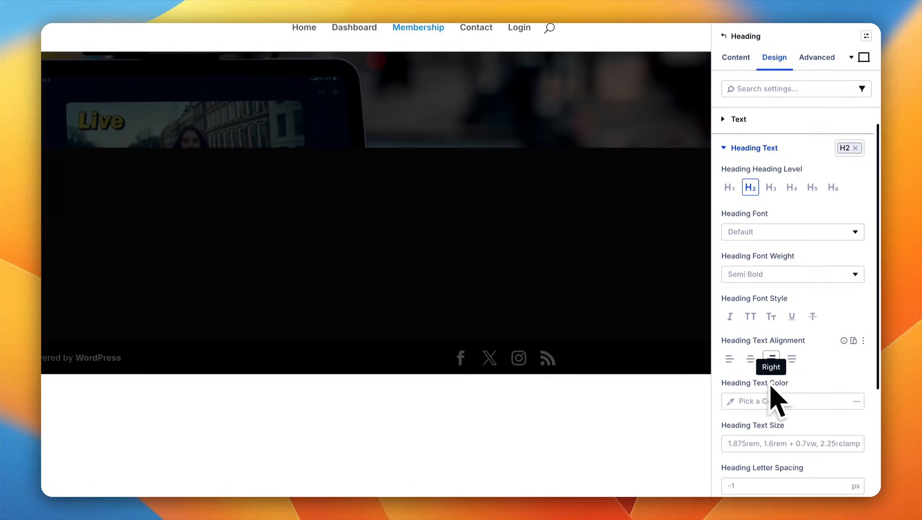
pyautogui.click(855, 363)
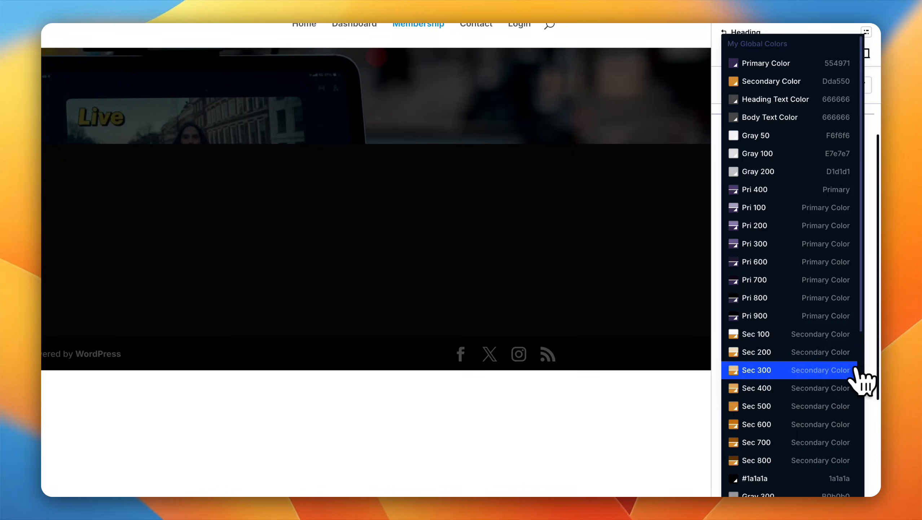
pyautogui.click(773, 136)
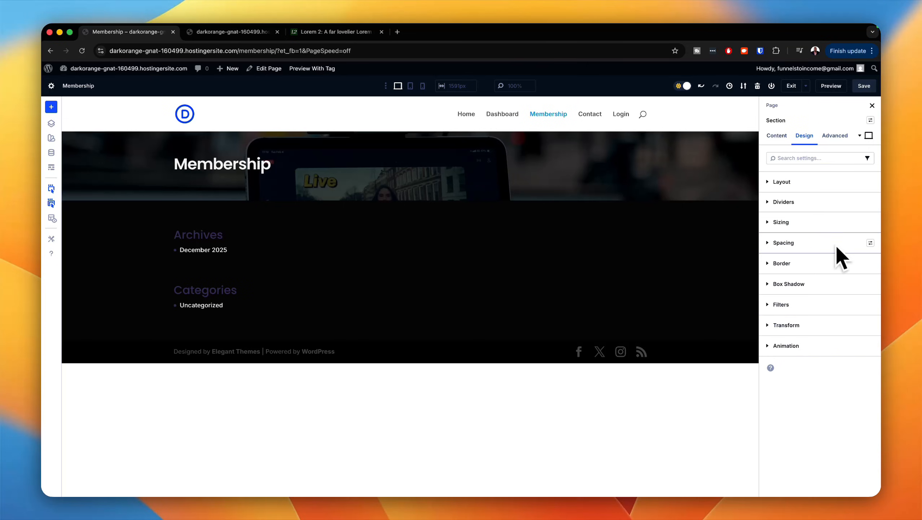
# Step: Try the padding xlarge spacing preset on the section and remove it again
pyautogui.click(871, 243)
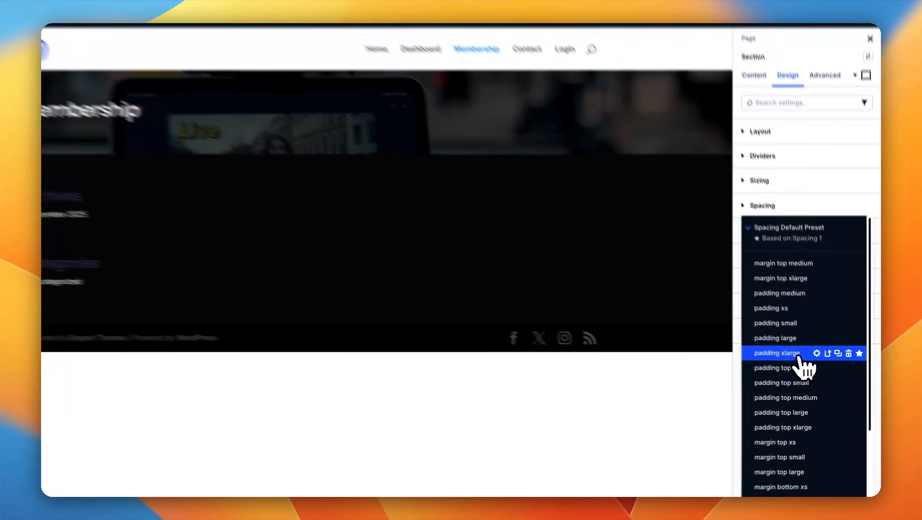
pyautogui.click(833, 363)
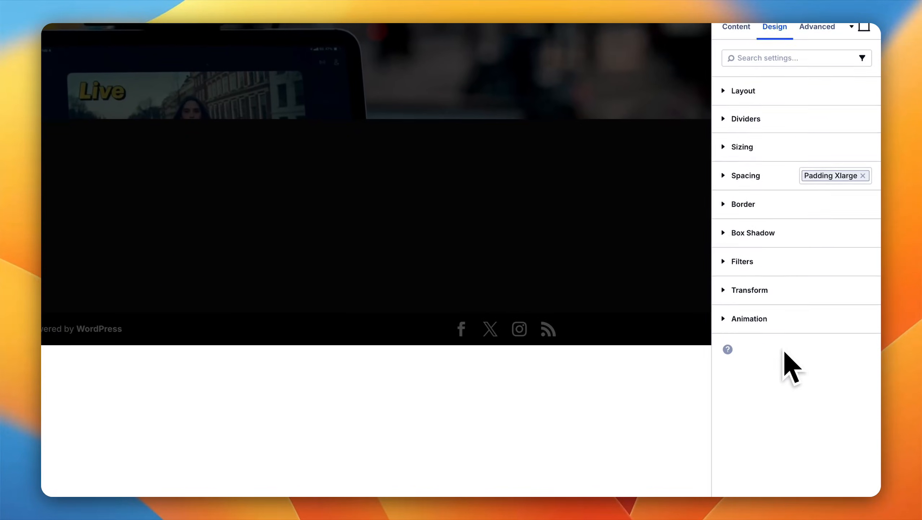
pyautogui.click(863, 175)
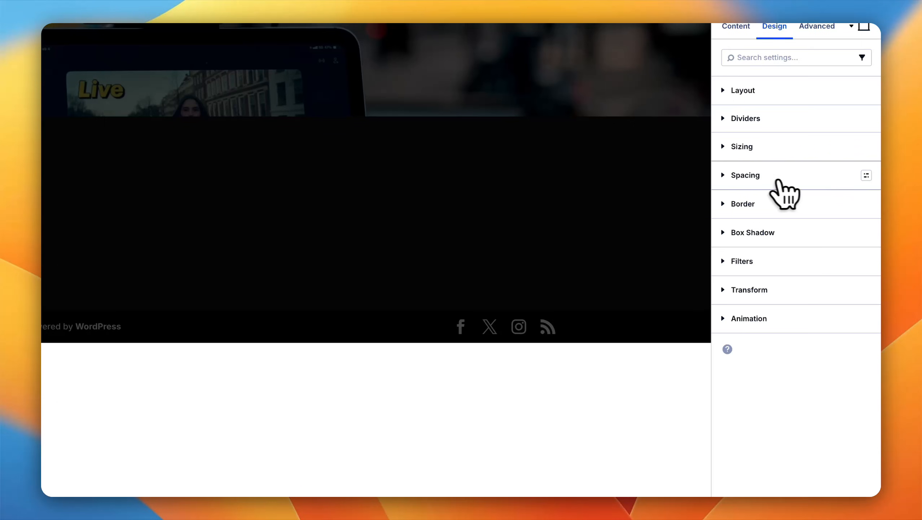
# Step: Set the hero section's top padding to the Space 4xl global number and its bottom padding to Space Xl
pyautogui.click(739, 178)
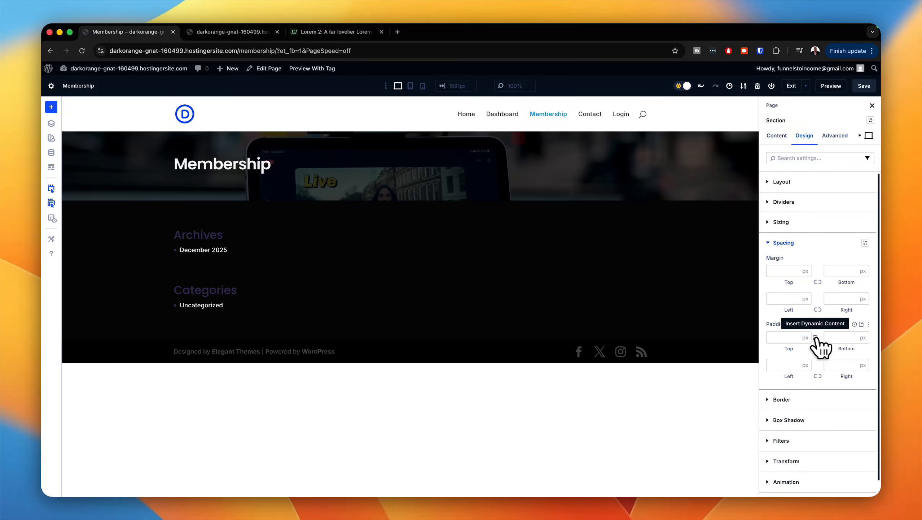
pyautogui.click(816, 338)
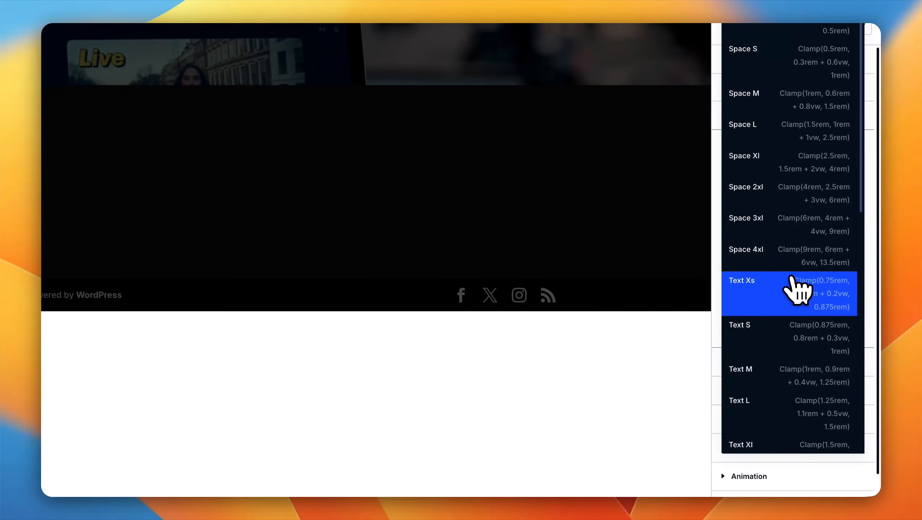
pyautogui.click(796, 272)
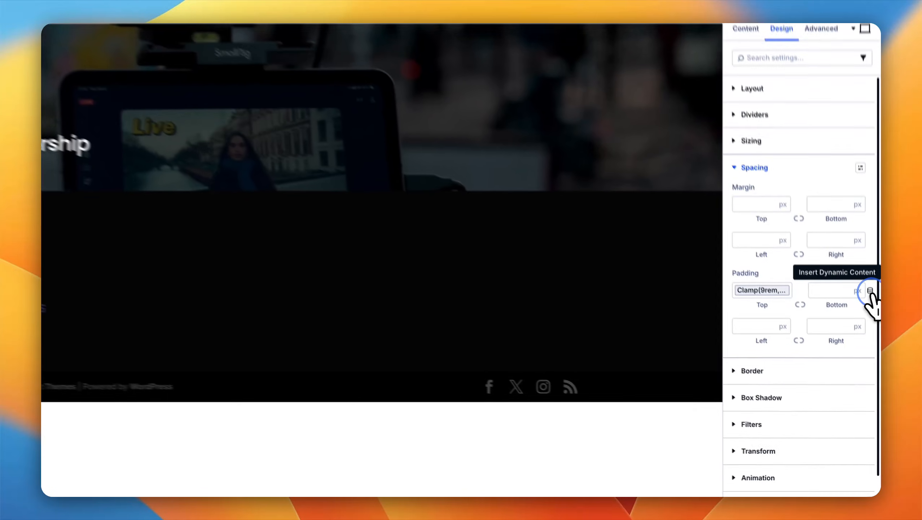
pyautogui.click(873, 338)
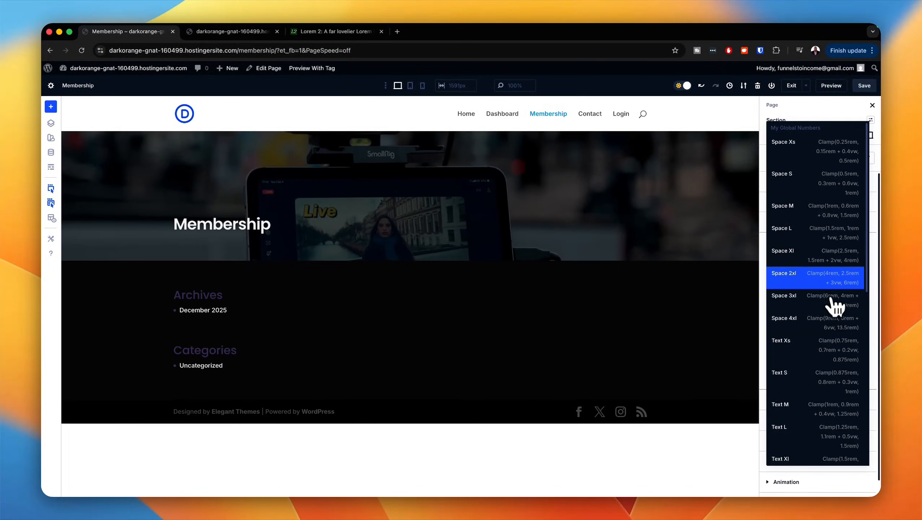
pyautogui.click(840, 265)
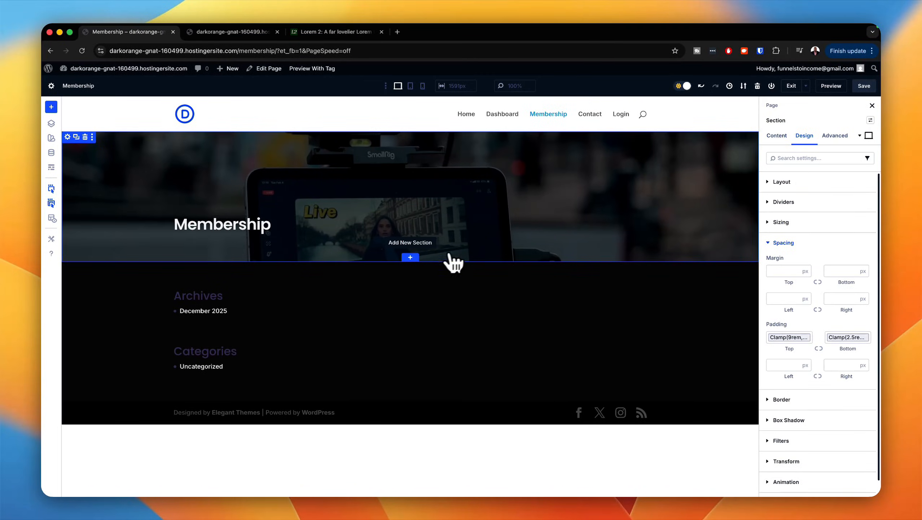
# Step: Add a new section with a row of two equal columns below the hero section
pyautogui.click(414, 257)
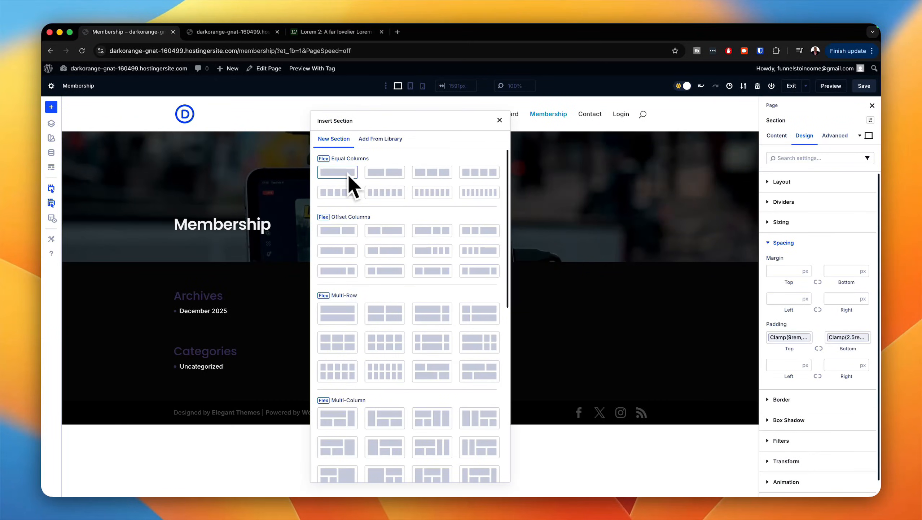
pyautogui.click(350, 177)
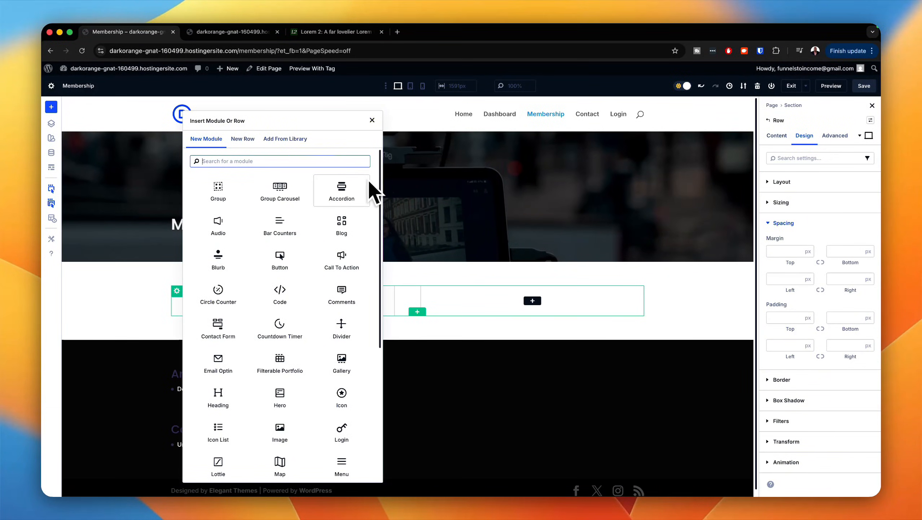
pyautogui.write('head')
pyautogui.click(219, 194)
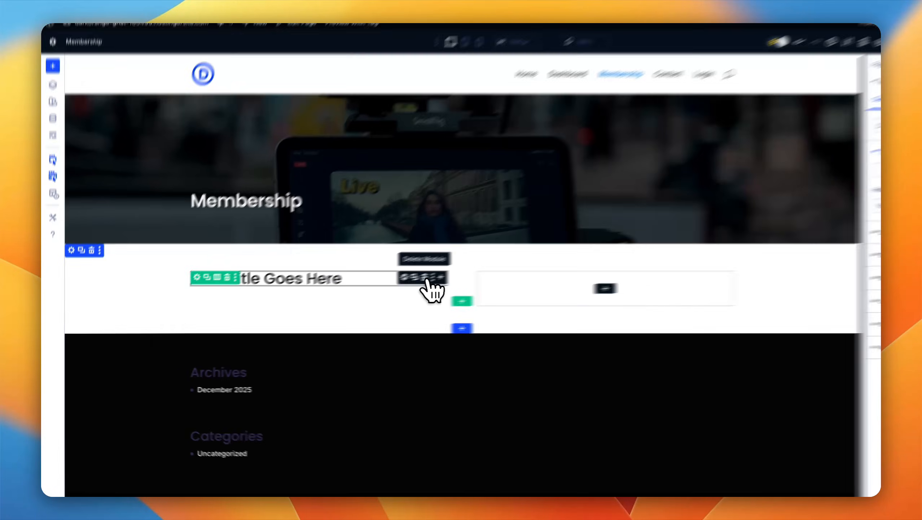
pyautogui.click(375, 291)
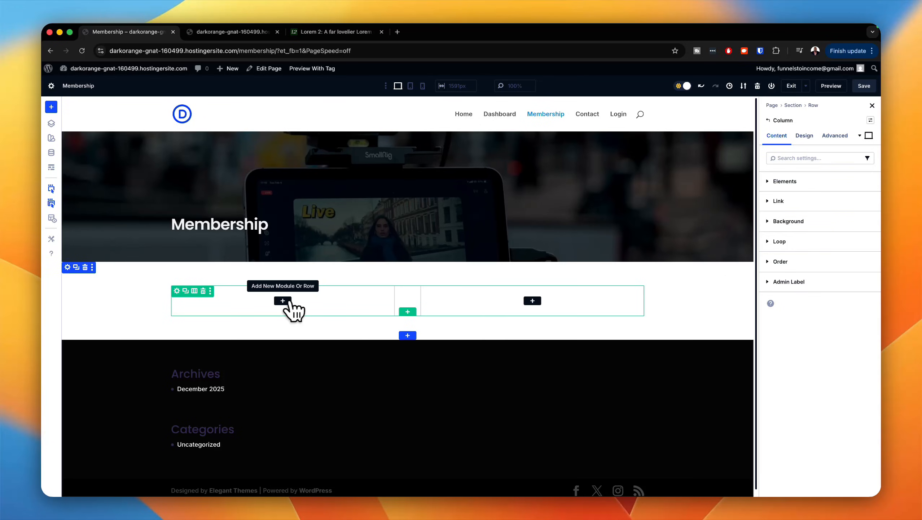
# Step: Add a Group to the first column of the new row and insert a Text module inside it
pyautogui.click(282, 301)
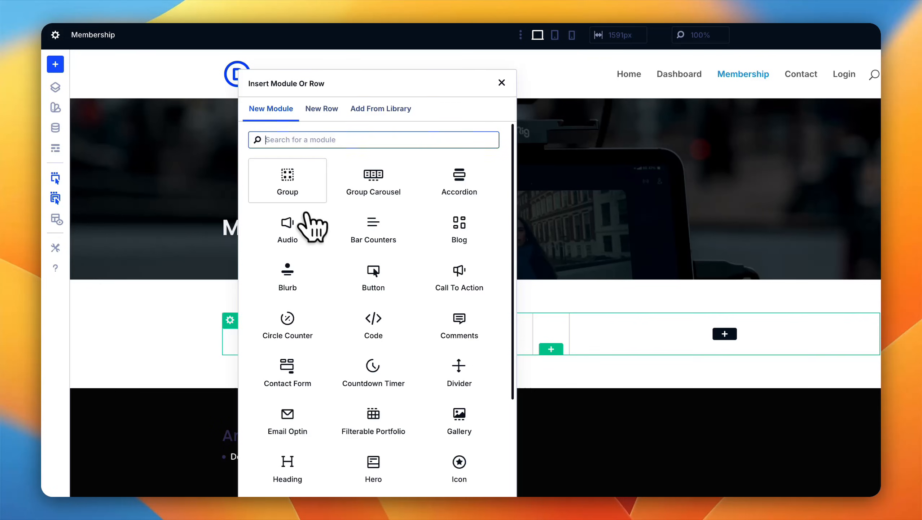
pyautogui.click(291, 189)
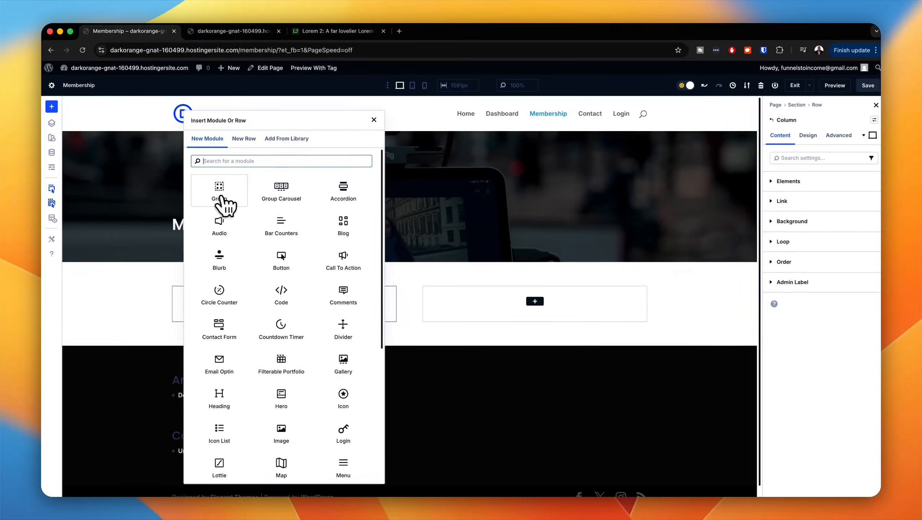
pyautogui.write('te')
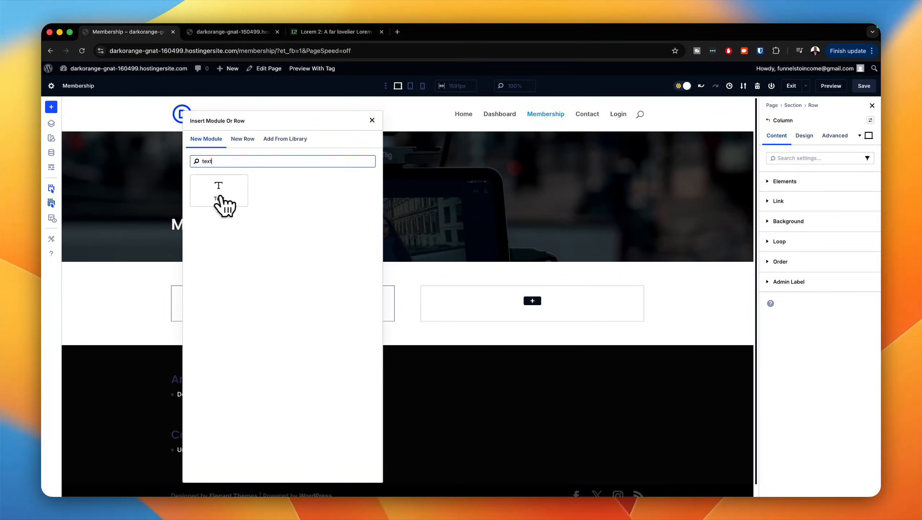
pyautogui.write('xt')
pyautogui.click(221, 198)
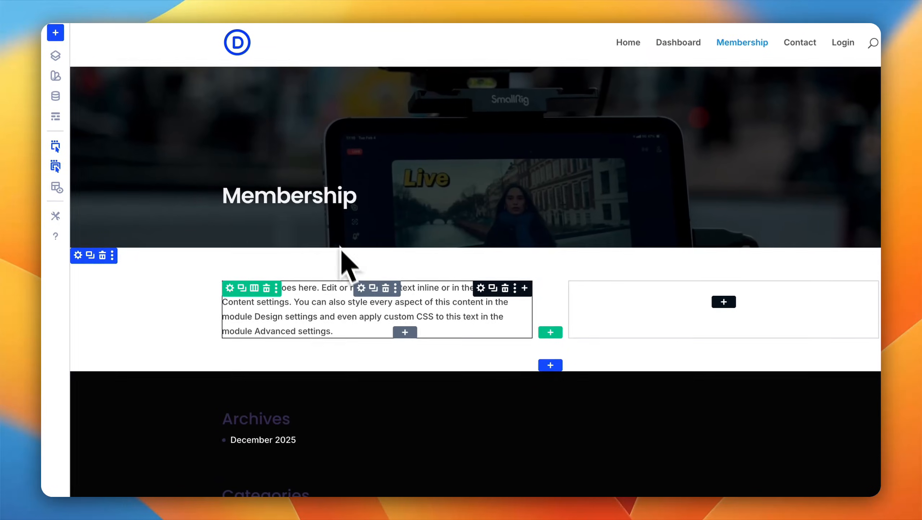
# Step: Add a Heading, an Icon List and a Button module below the text inside the group
pyautogui.click(525, 287)
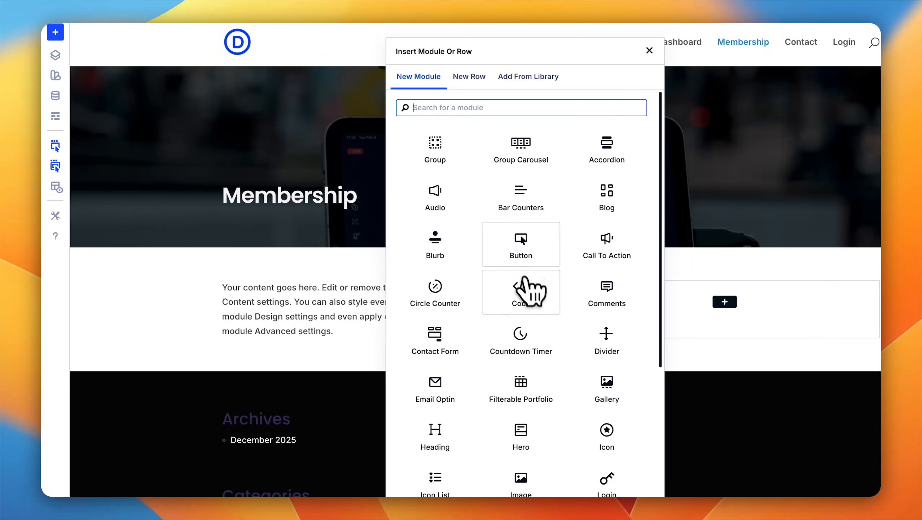
pyautogui.click(441, 433)
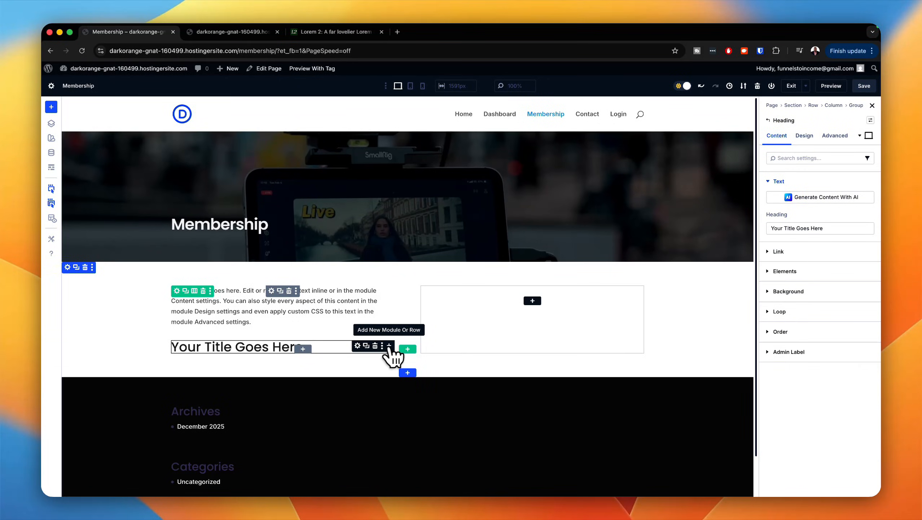
pyautogui.click(389, 345)
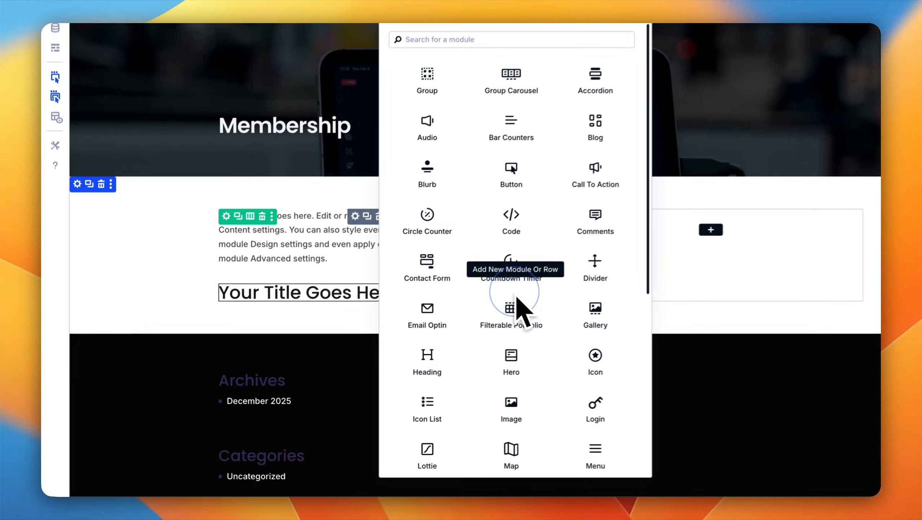
pyautogui.scroll(-2, 496, 286)
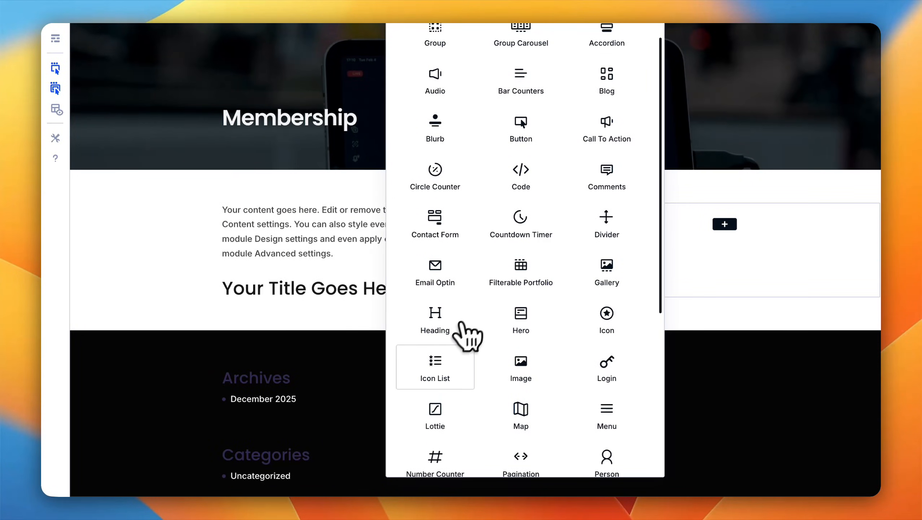
pyautogui.click(441, 369)
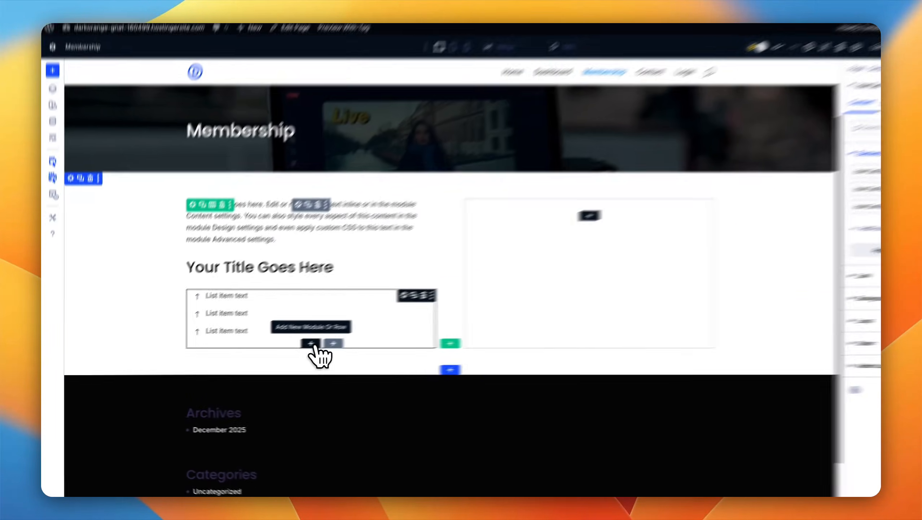
pyautogui.click(303, 351)
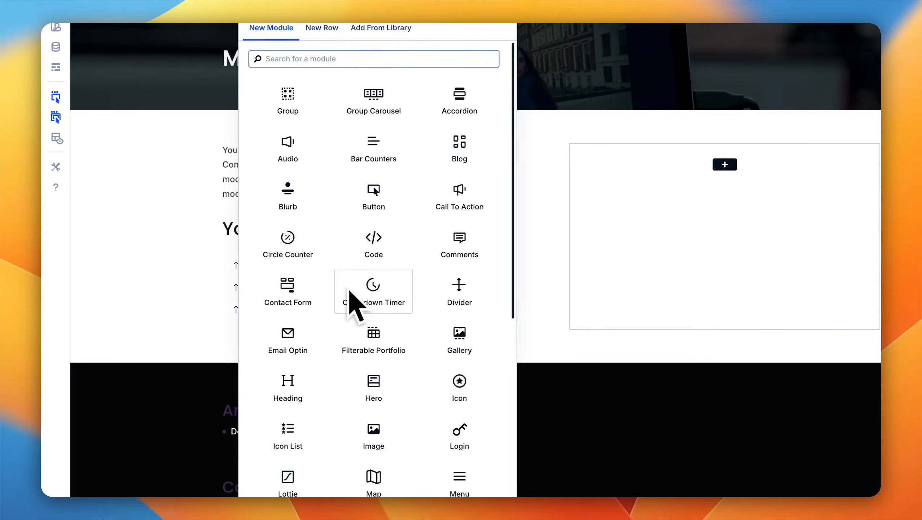
pyautogui.click(392, 206)
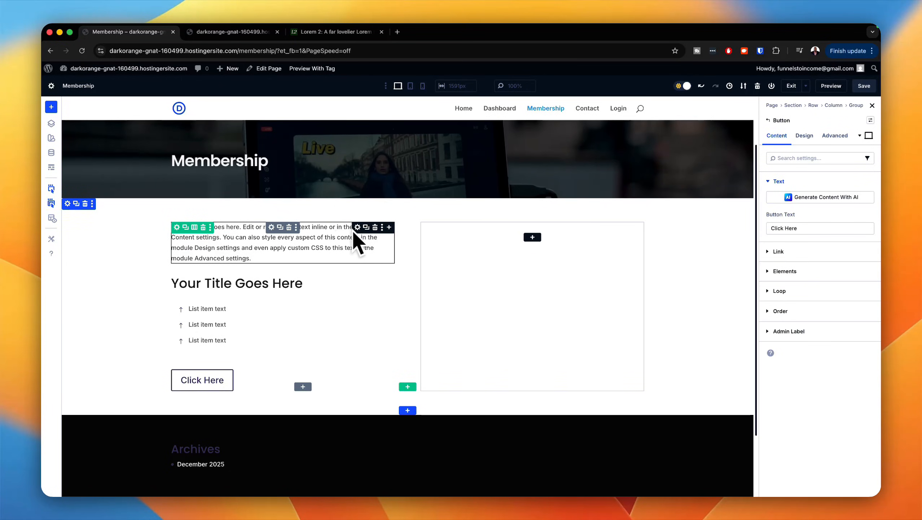
# Step: Replace the Text module's placeholder body with "free" and apply the uppercase, letter-spaced preset to its text
pyautogui.click(357, 227)
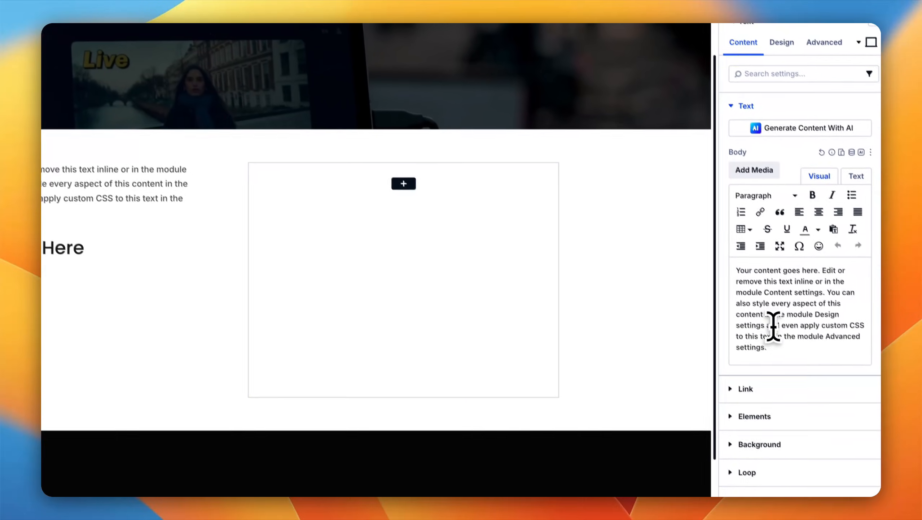
pyautogui.moveTo(779, 349); pyautogui.dragTo(728, 269)
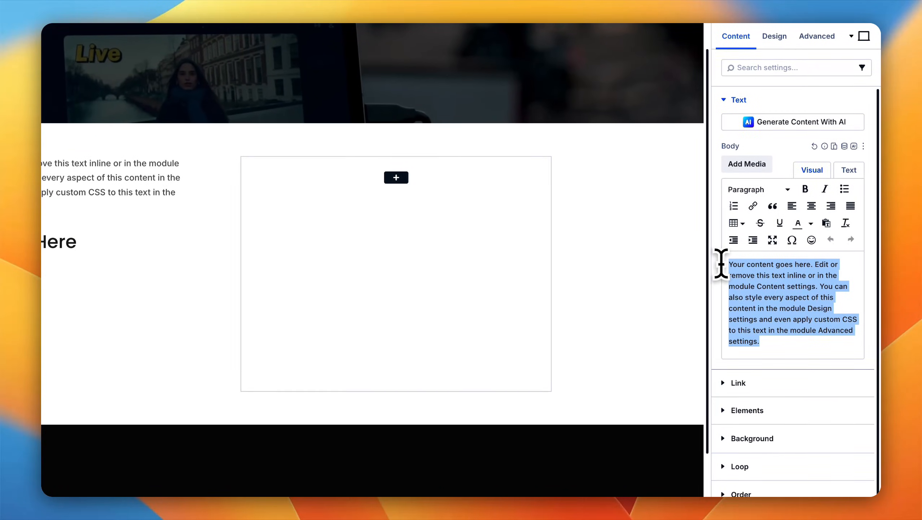
pyautogui.write('free')
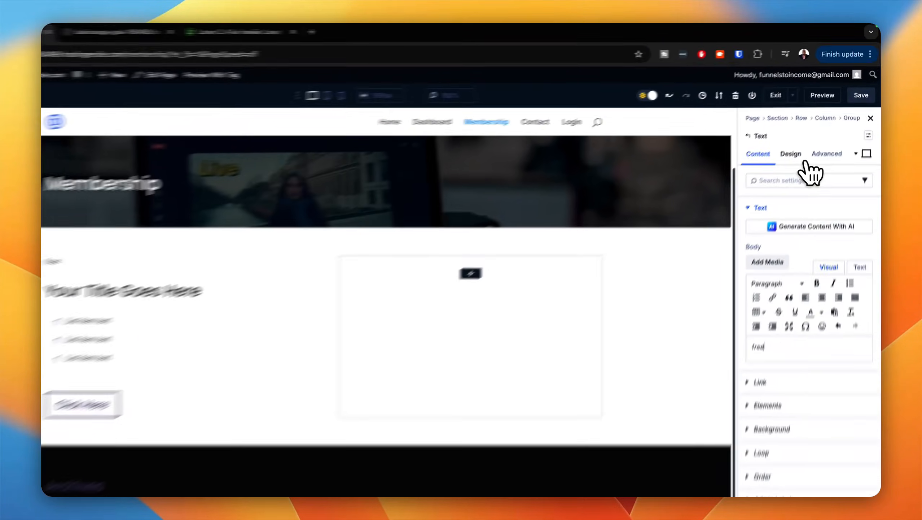
pyautogui.click(804, 135)
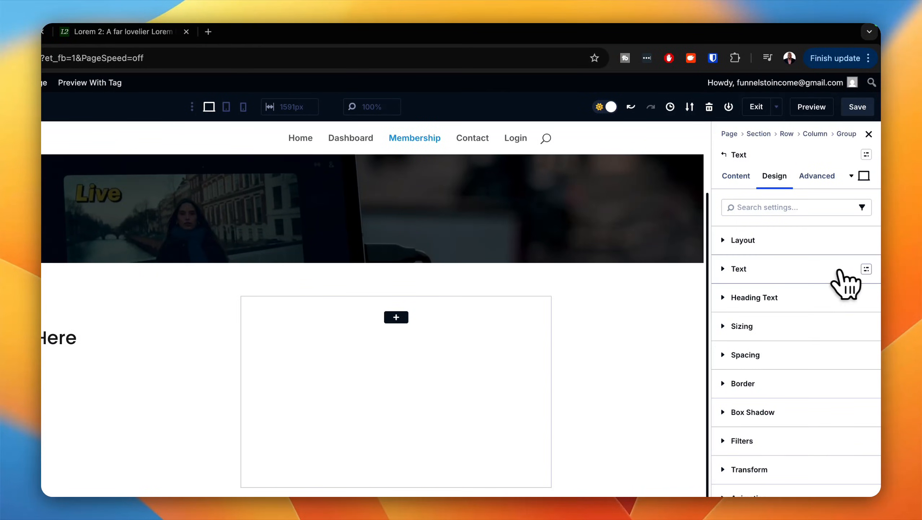
pyautogui.click(866, 269)
pyautogui.click(774, 339)
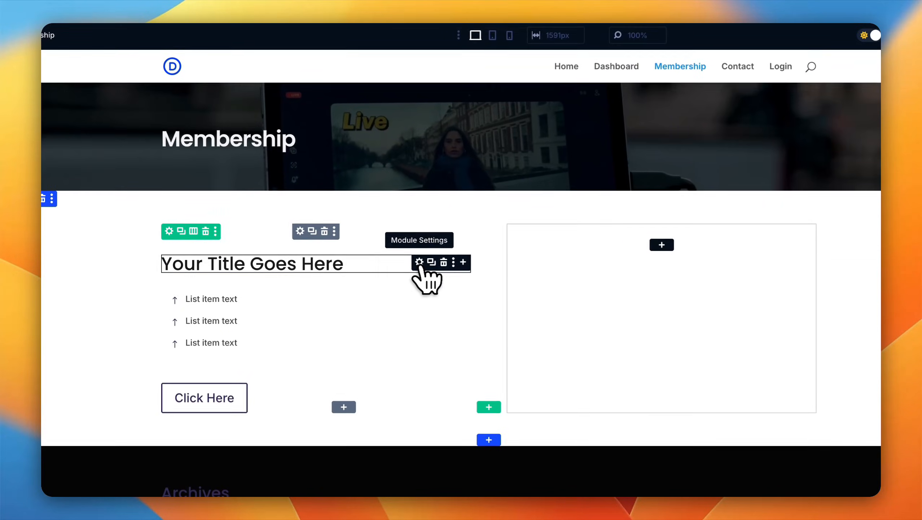
# Step: Replace the placeholder title of the Heading module in the group with "$0"
pyautogui.click(420, 263)
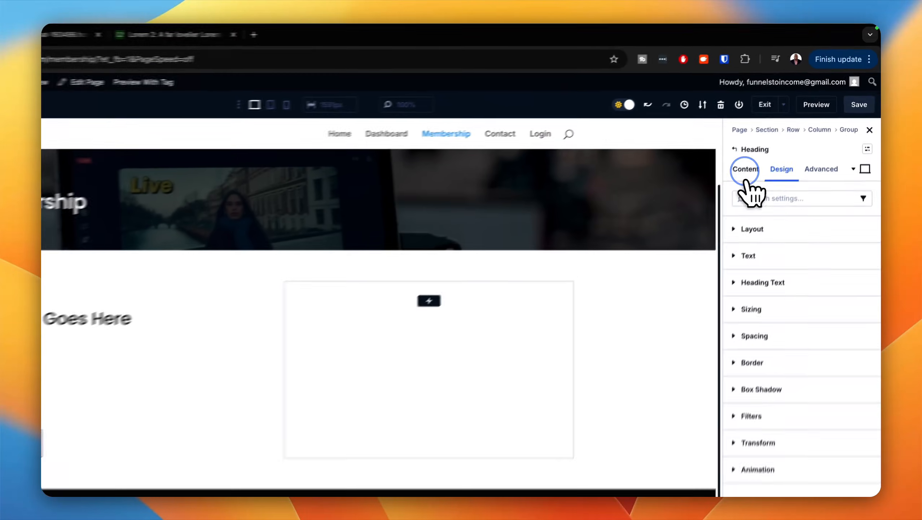
pyautogui.click(776, 135)
pyautogui.click(836, 230)
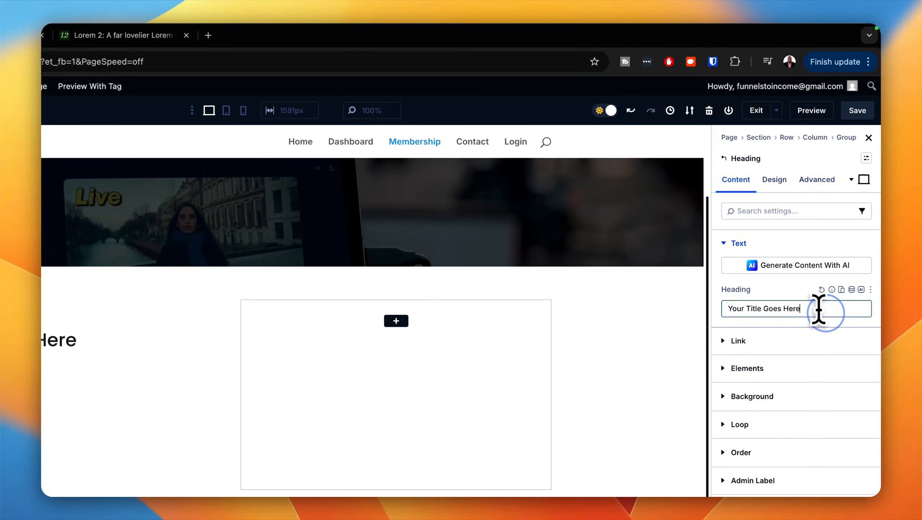
pyautogui.tripleClick(824, 311)
pyautogui.write('Free Member')
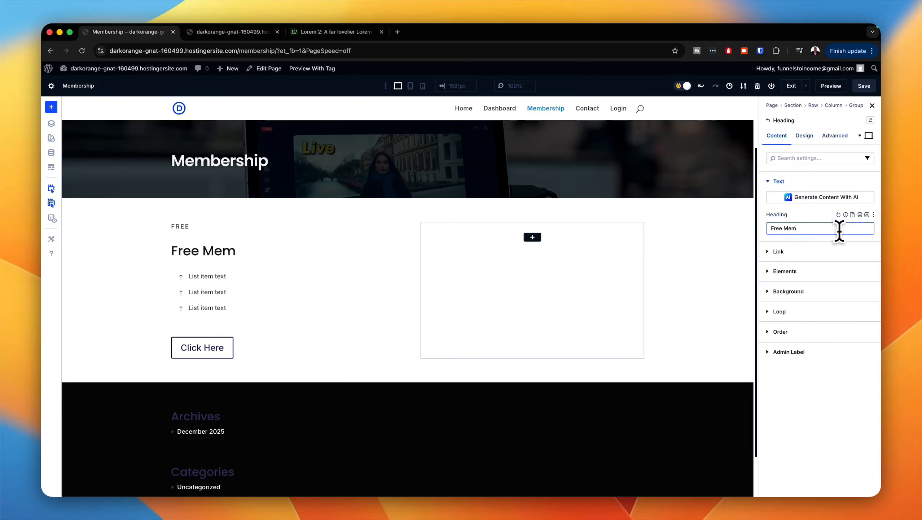
pyautogui.press('BackSpace')
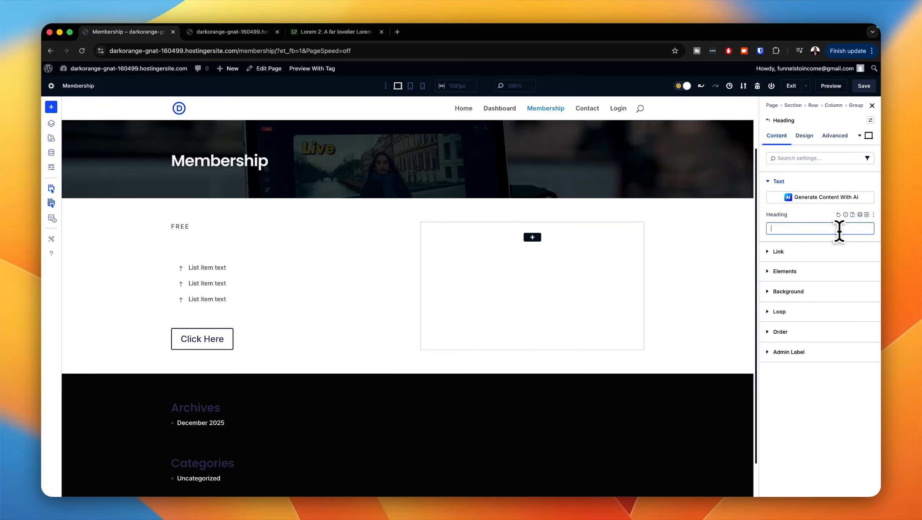
pyautogui.write('$0')
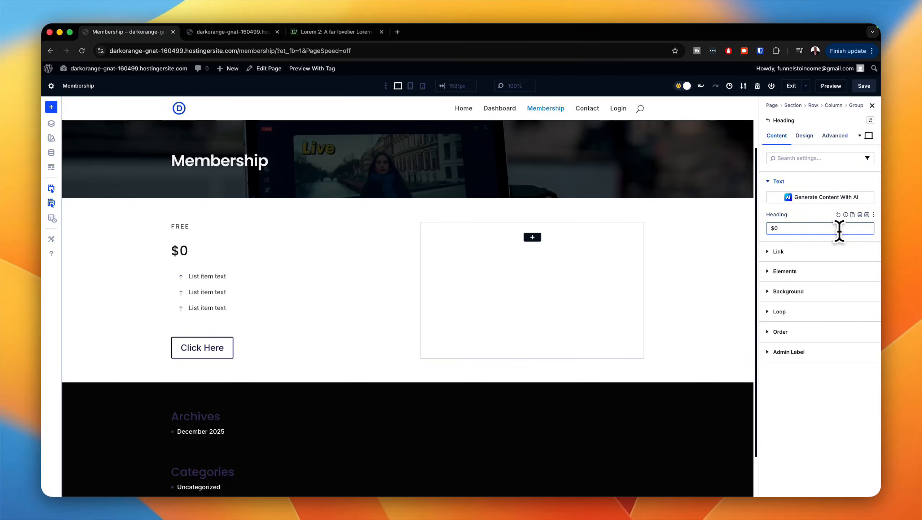
# Step: Apply the H1 preset to the heading text of the price heading
pyautogui.click(805, 135)
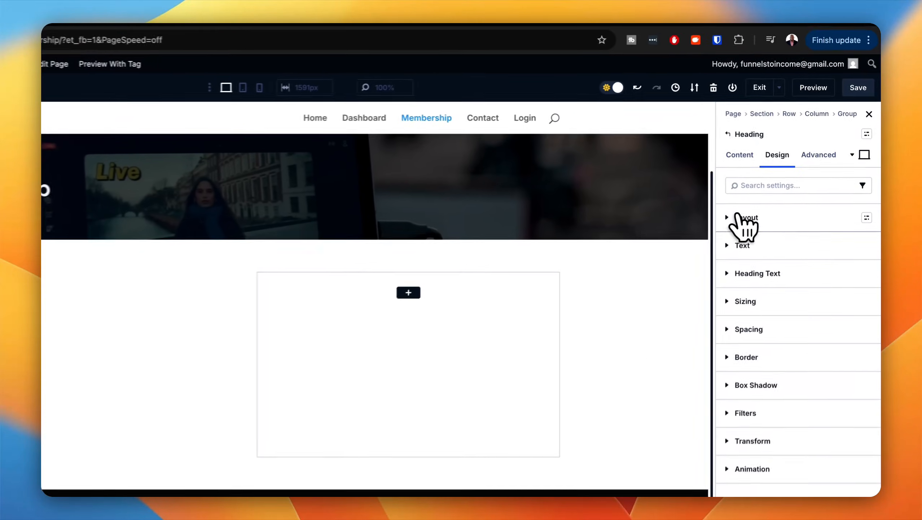
pyautogui.click(766, 222)
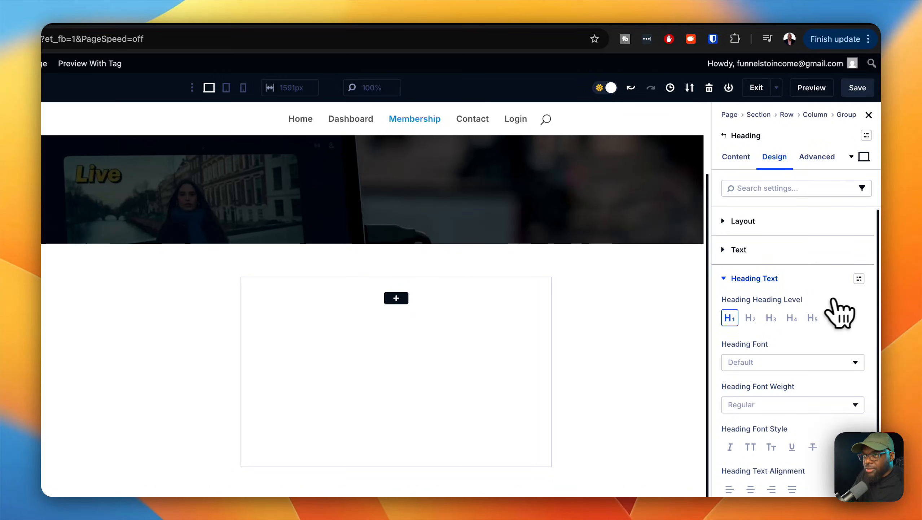
pyautogui.click(859, 279)
pyautogui.click(787, 361)
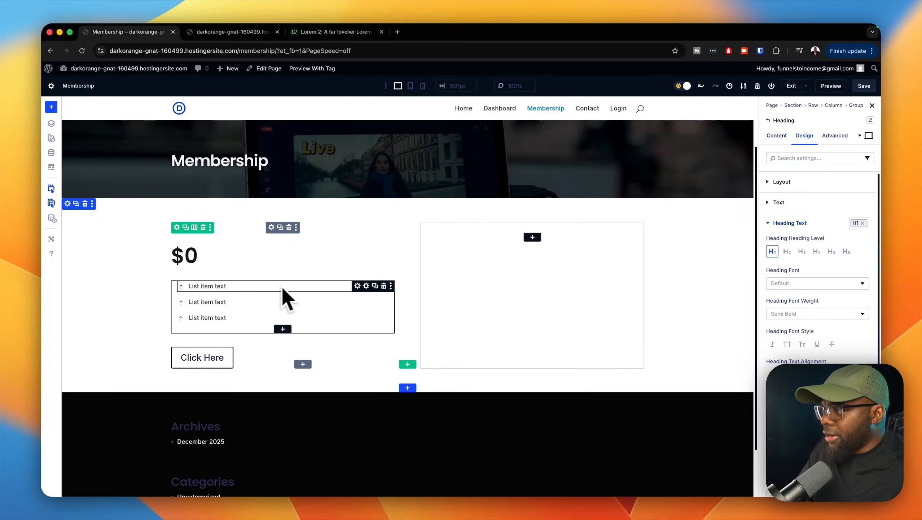
# Step: Search the icons for "che" and choose a check icon for the first item of the icon list
pyautogui.click(358, 286)
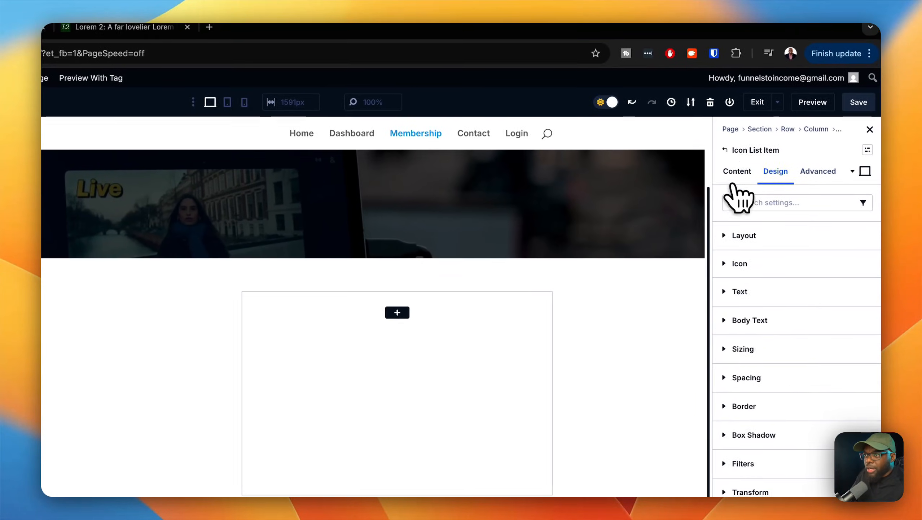
pyautogui.click(845, 67)
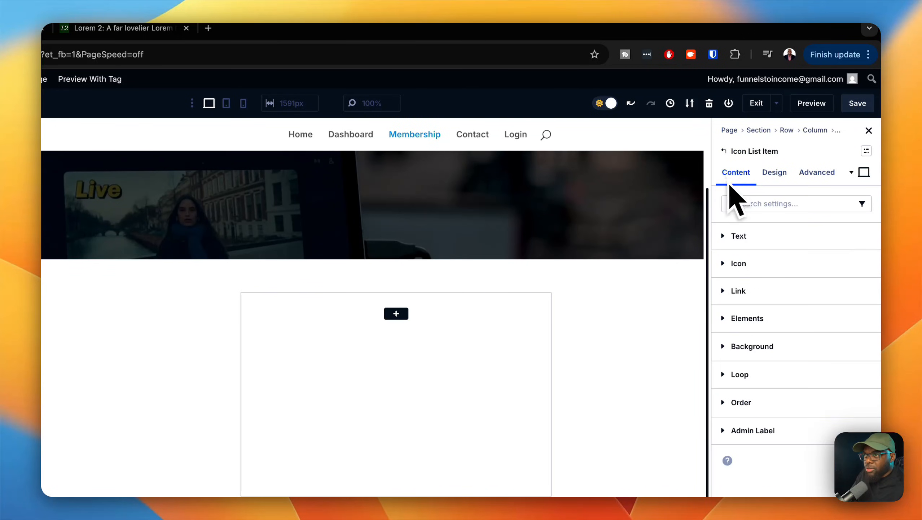
pyautogui.click(763, 264)
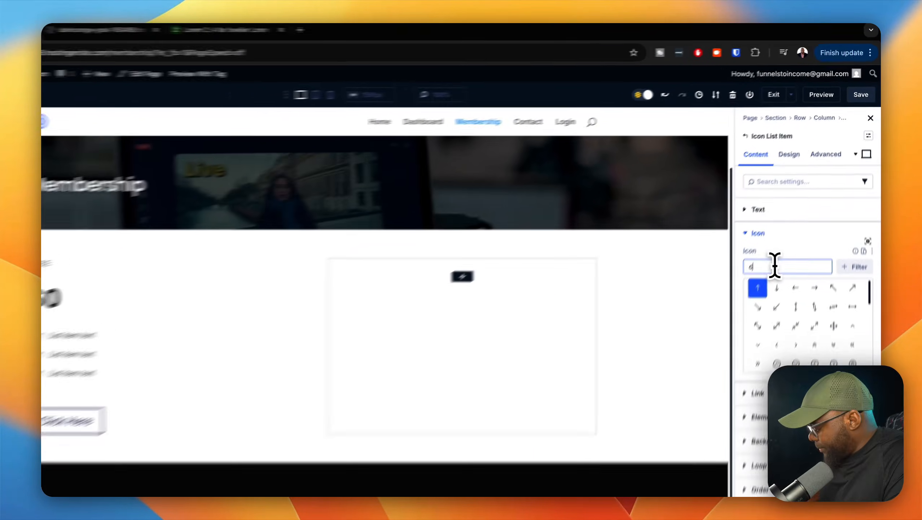
pyautogui.write('che')
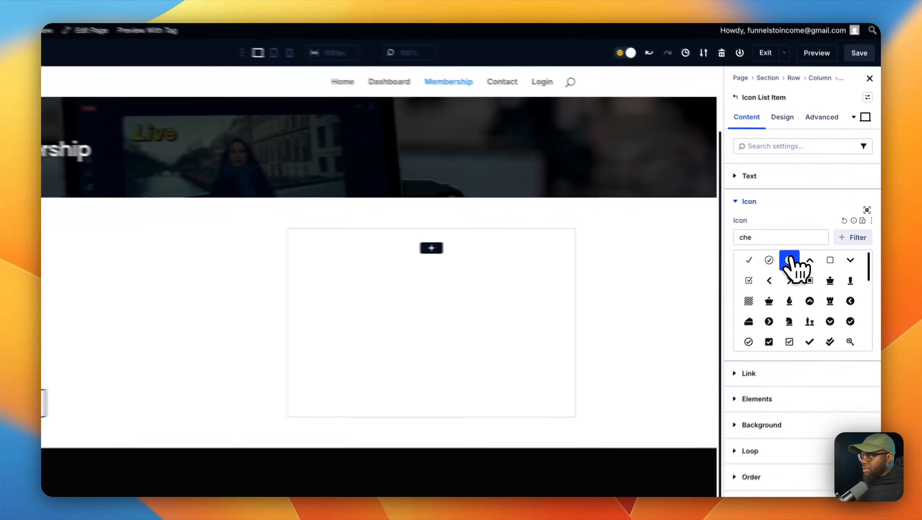
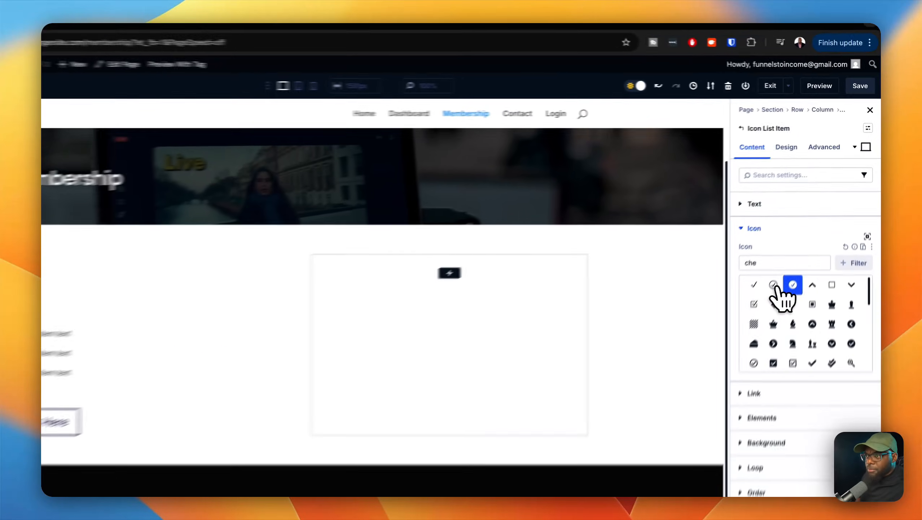
# Step: Set the icon size of the first list item to the Text M global number variable
pyautogui.click(794, 246)
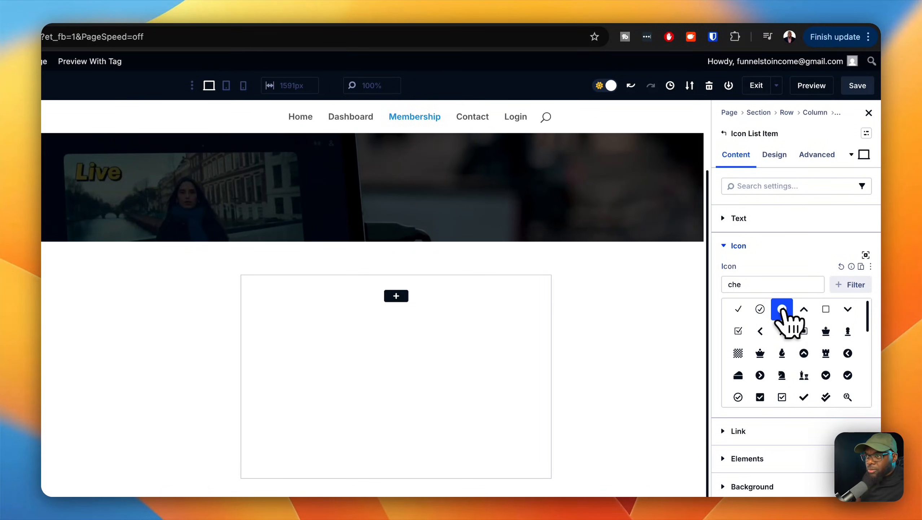
pyautogui.click(776, 154)
pyautogui.click(767, 248)
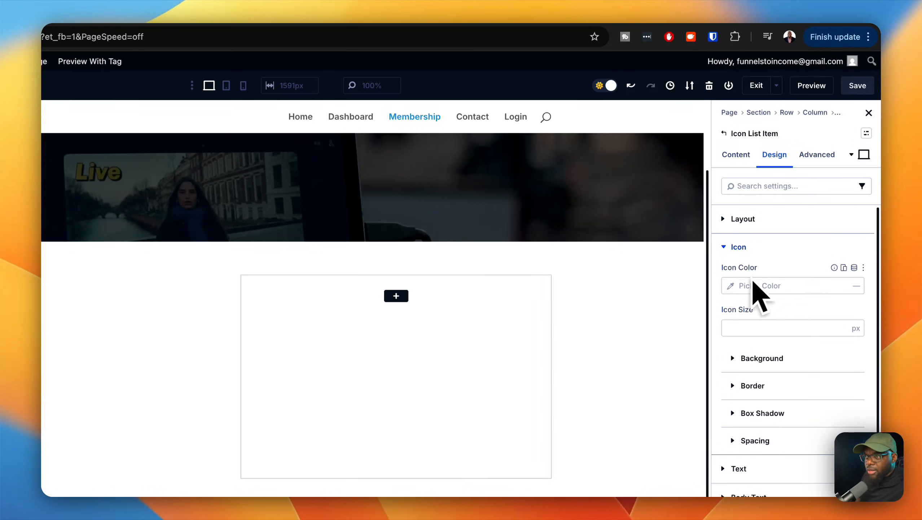
pyautogui.click(854, 309)
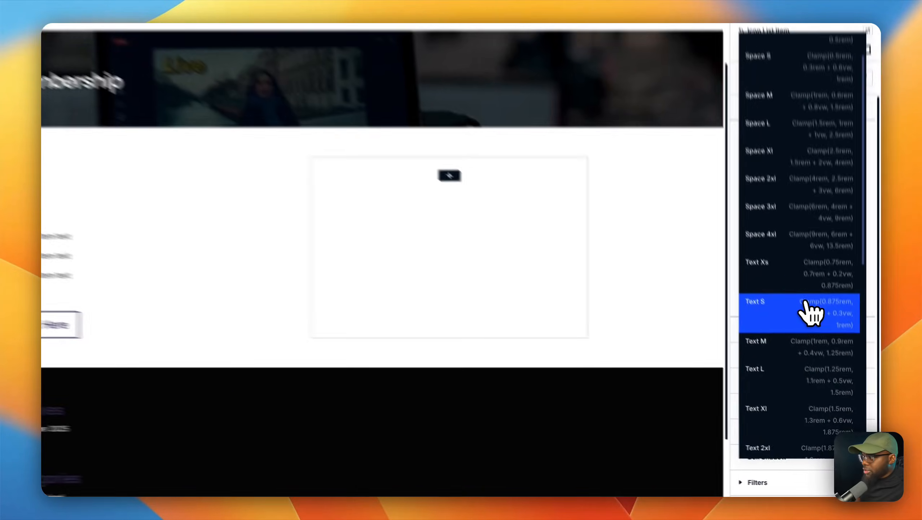
pyautogui.click(807, 304)
pyautogui.click(863, 149)
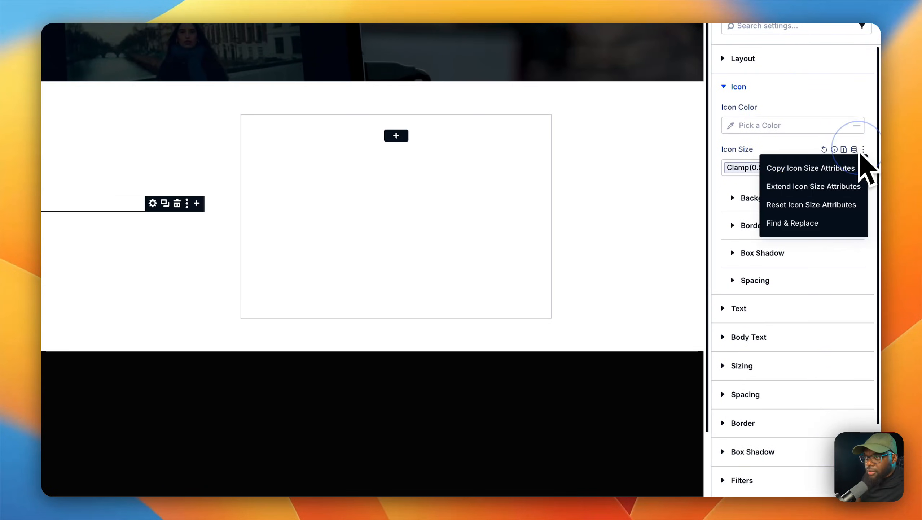
pyautogui.click(854, 150)
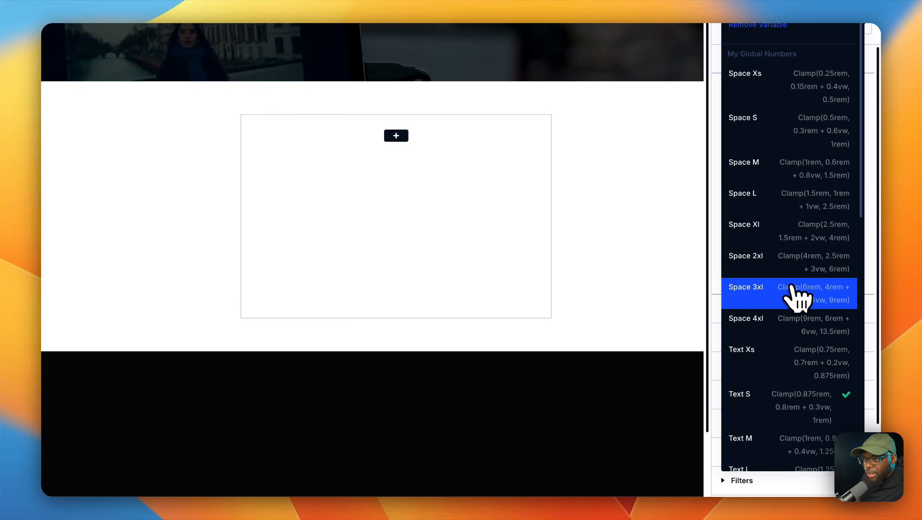
pyautogui.click(792, 291)
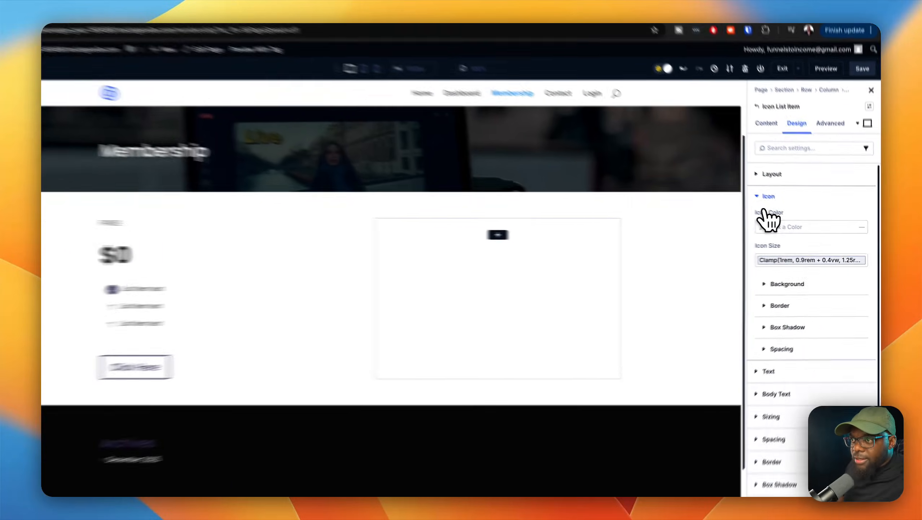
pyautogui.click(769, 201)
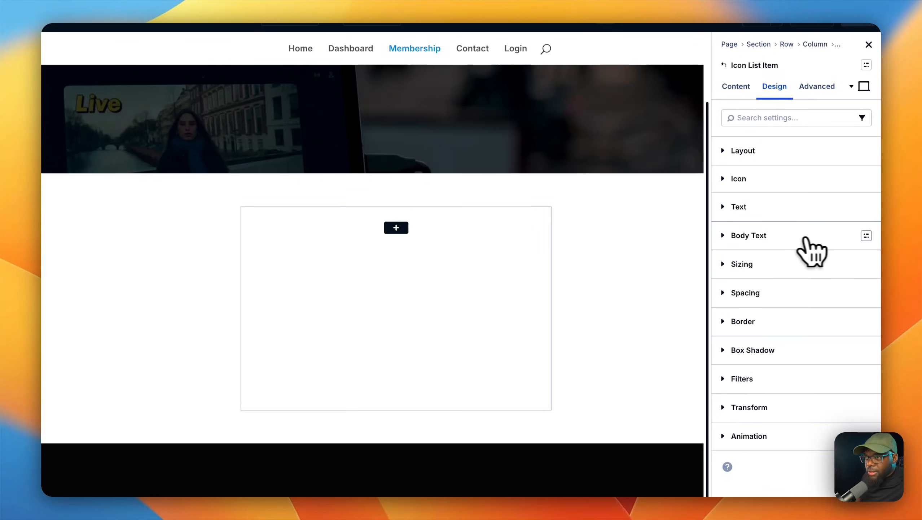
# Step: Try to apply the body text s and body text imported presets to the first list item's body text
pyautogui.click(866, 236)
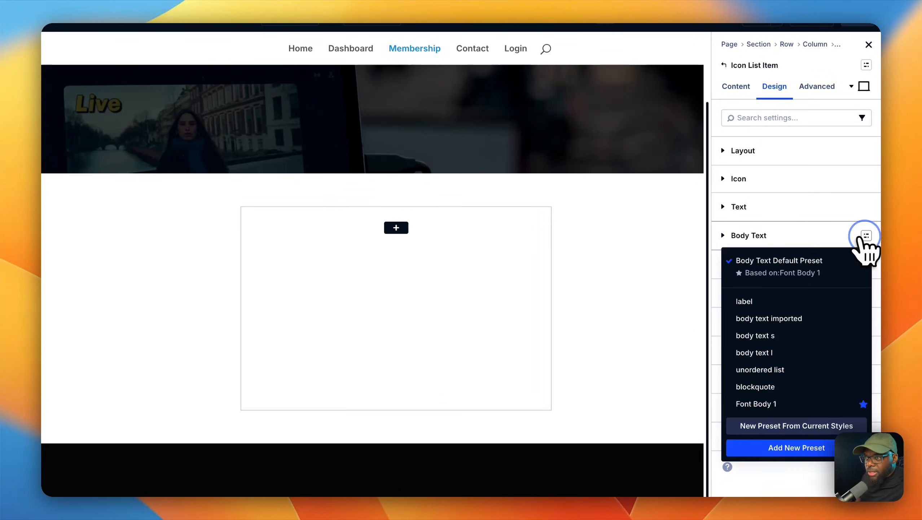
pyautogui.click(760, 335)
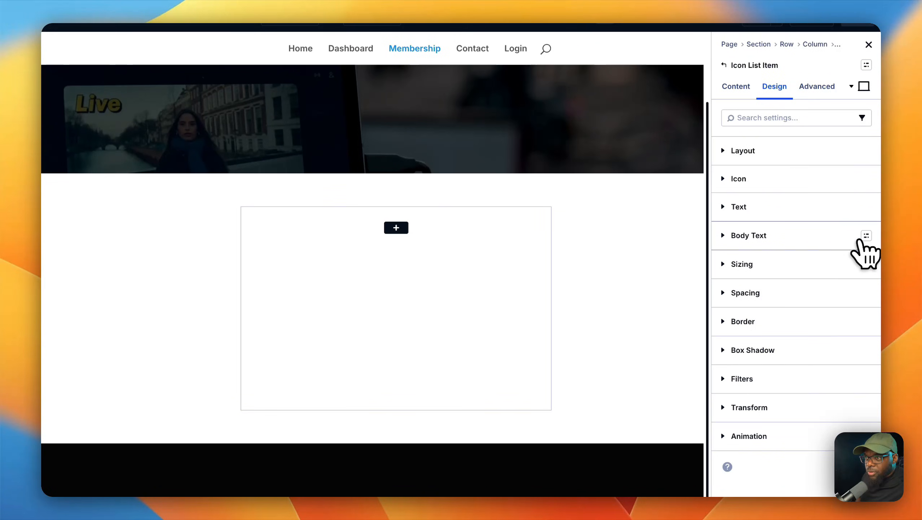
pyautogui.click(866, 235)
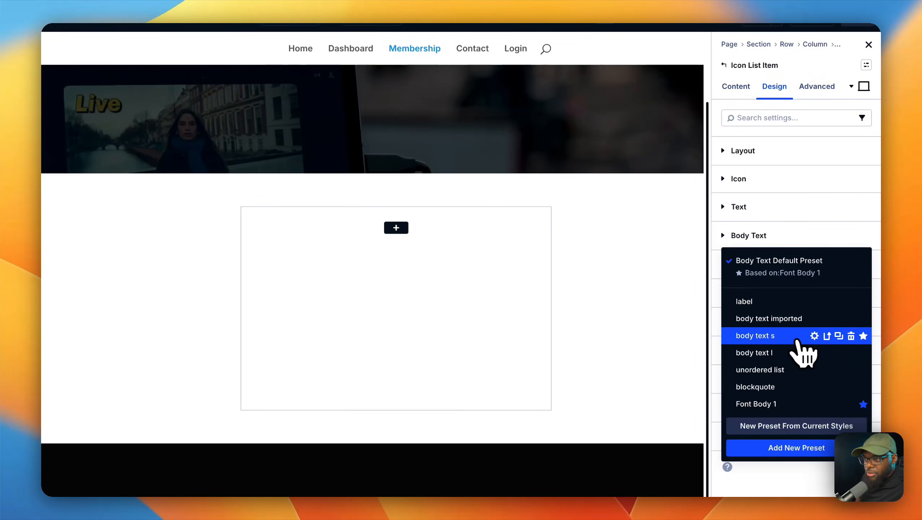
pyautogui.click(805, 318)
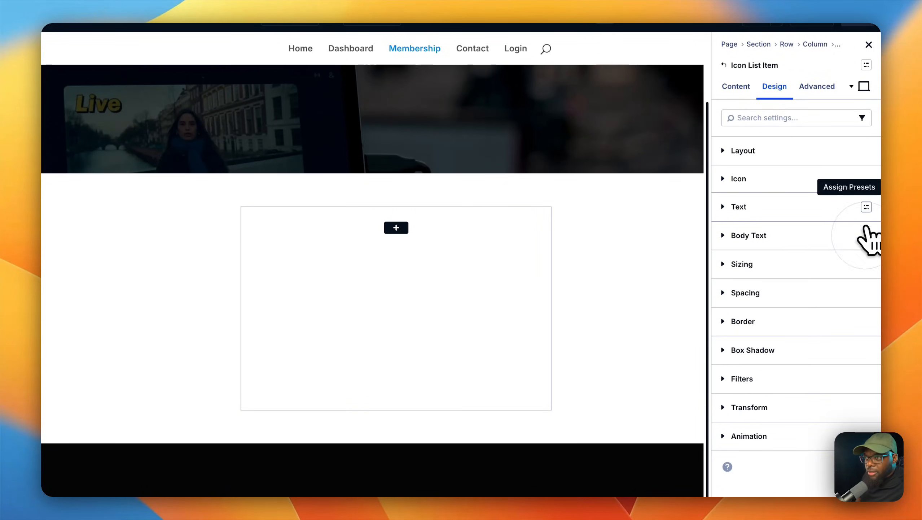
pyautogui.click(867, 206)
pyautogui.click(867, 207)
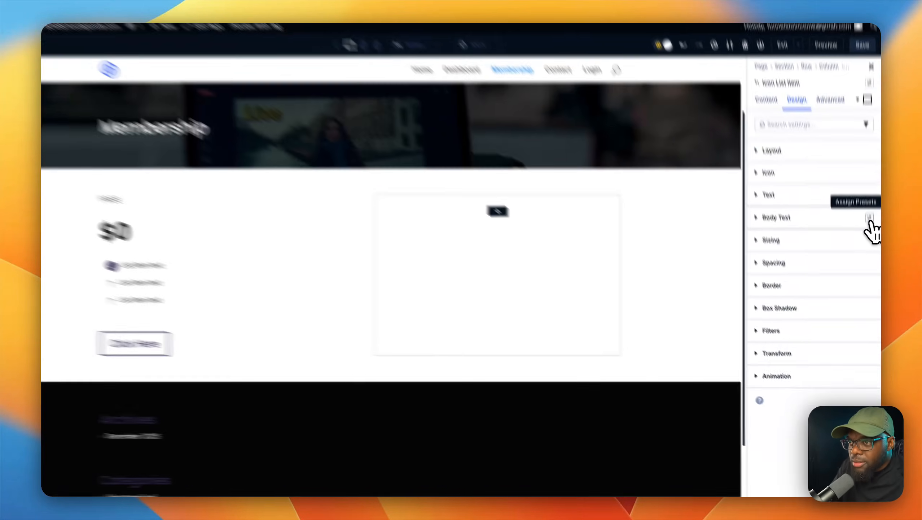
pyautogui.click(870, 243)
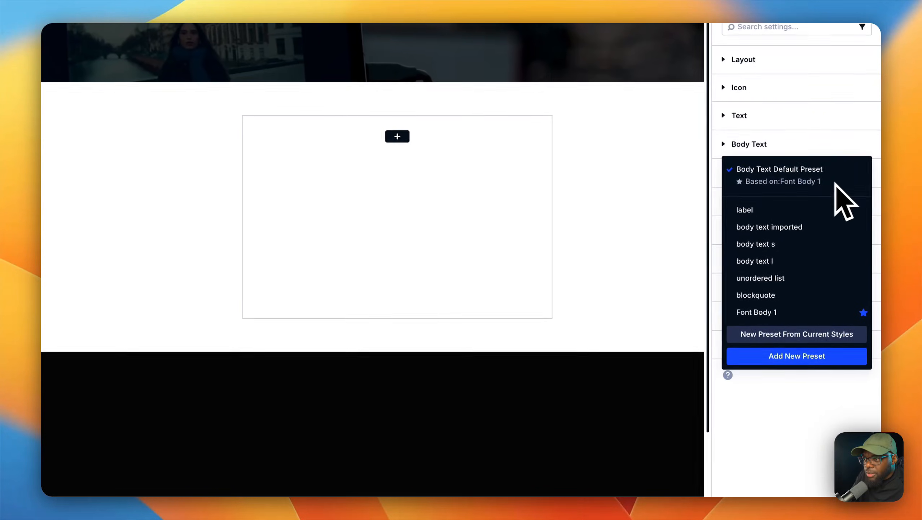
# Step: Try a text size of 66 px on the first list item's body text and clear it again
pyautogui.click(733, 149)
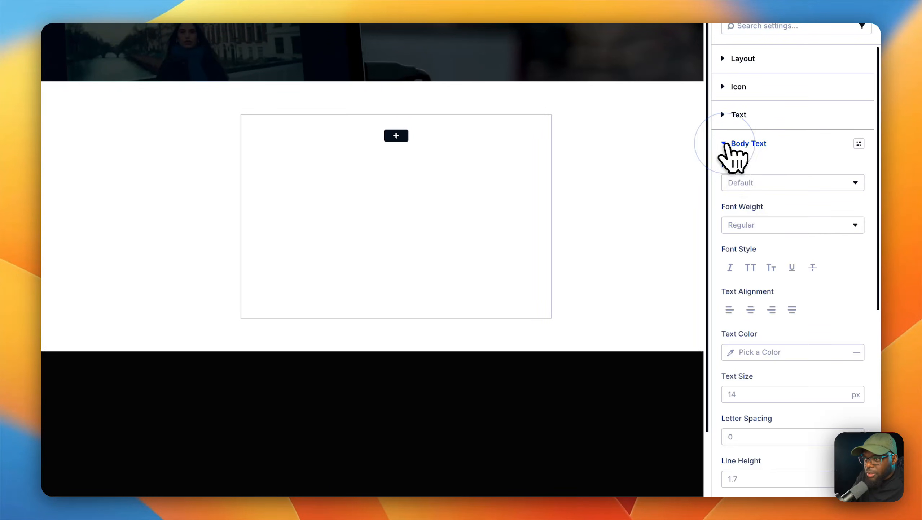
pyautogui.click(756, 390)
pyautogui.write('66')
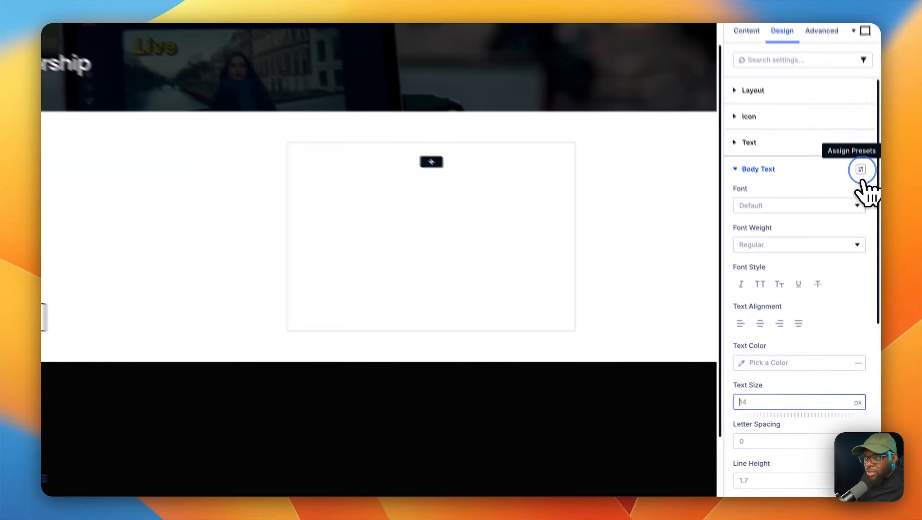
pyautogui.click(865, 243)
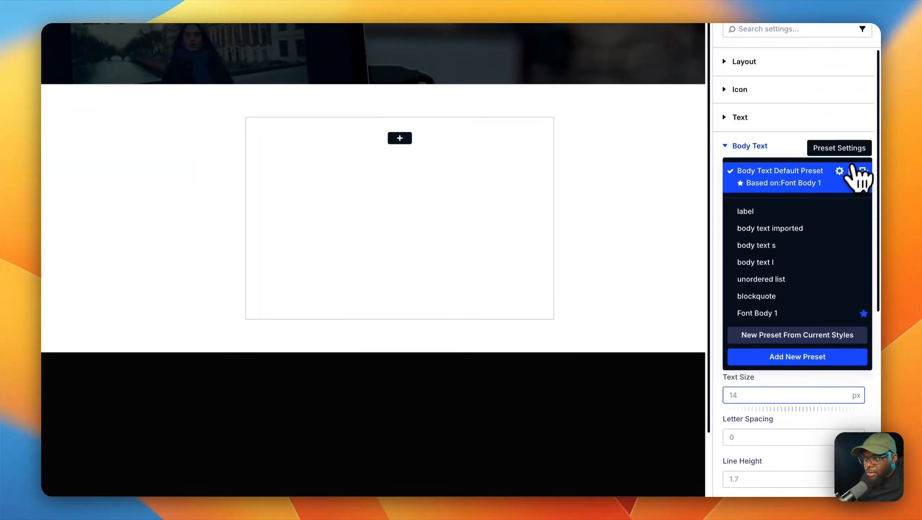
pyautogui.click(793, 261)
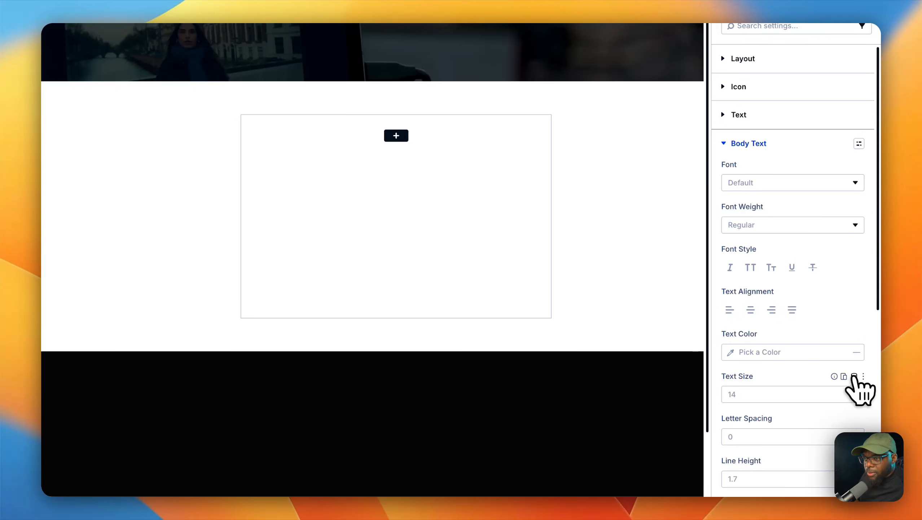
# Step: Set the body text size of the first list item to the Text S global number variable
pyautogui.click(853, 376)
pyautogui.scroll(-2, 830, 344)
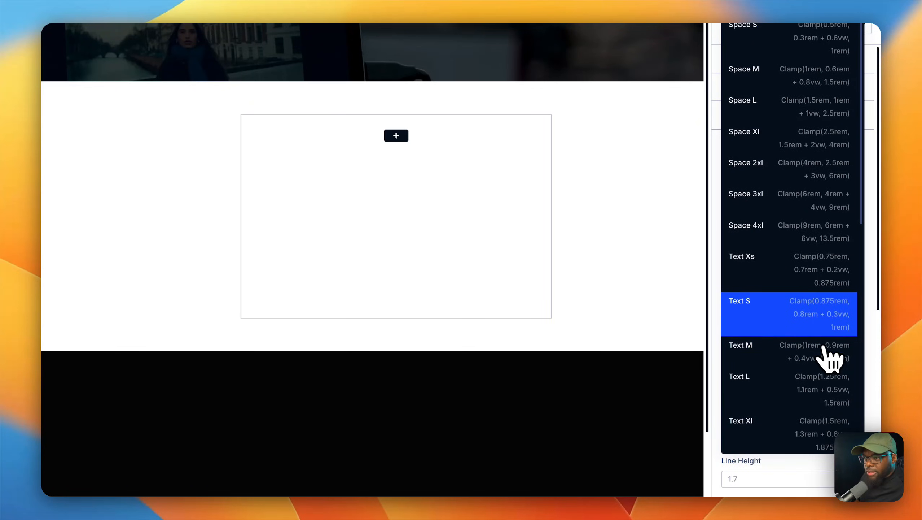
pyautogui.click(821, 312)
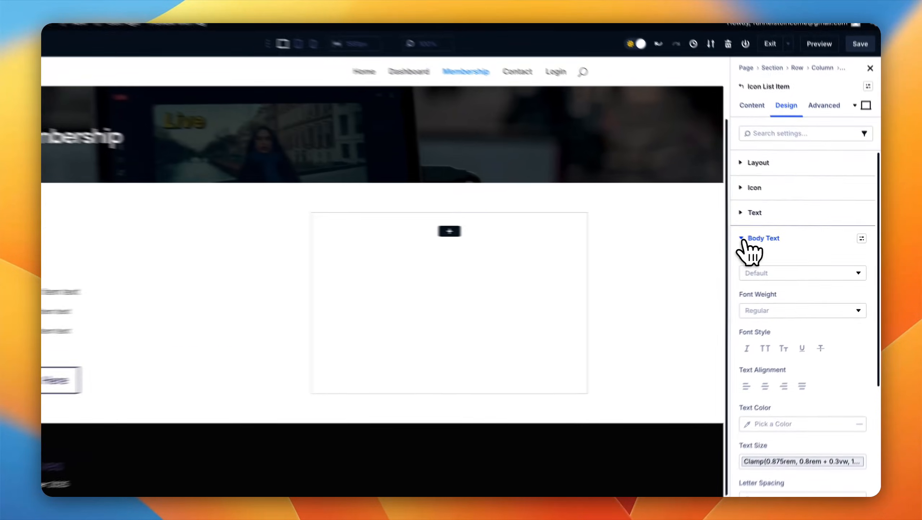
pyautogui.click(772, 243)
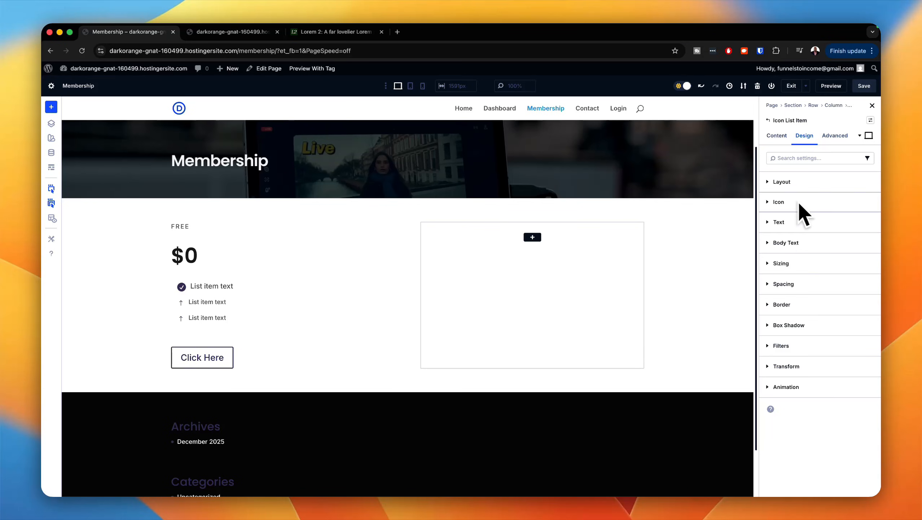
# Step: Replace the placeholder text of the first icon list item with "Blog Posts"
pyautogui.click(777, 135)
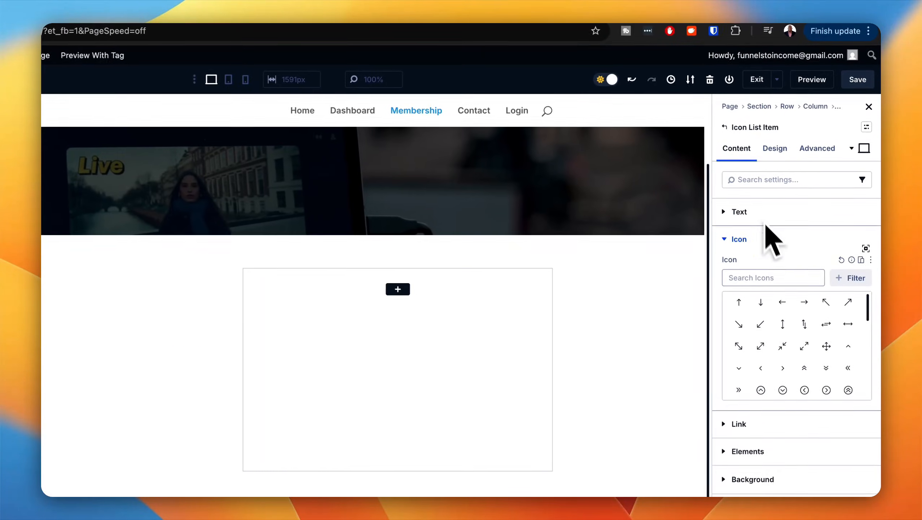
pyautogui.click(753, 212)
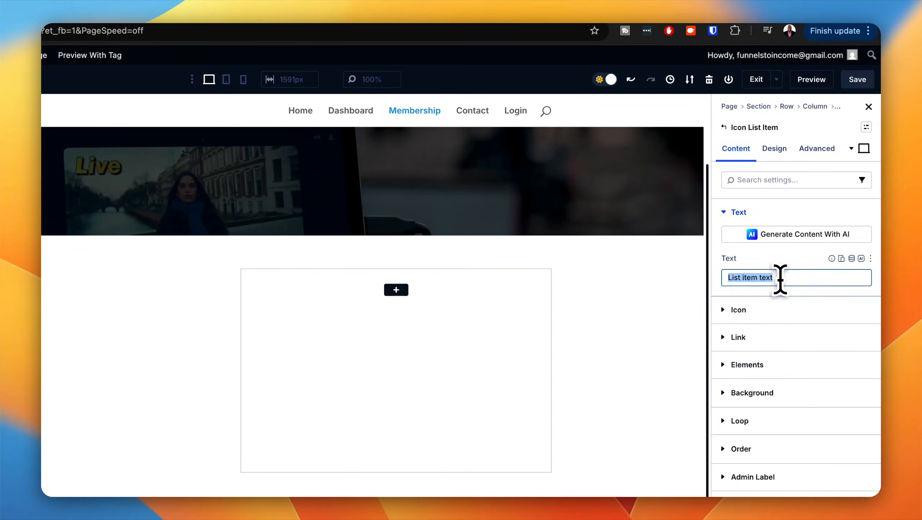
pyautogui.write('Blog Posts')
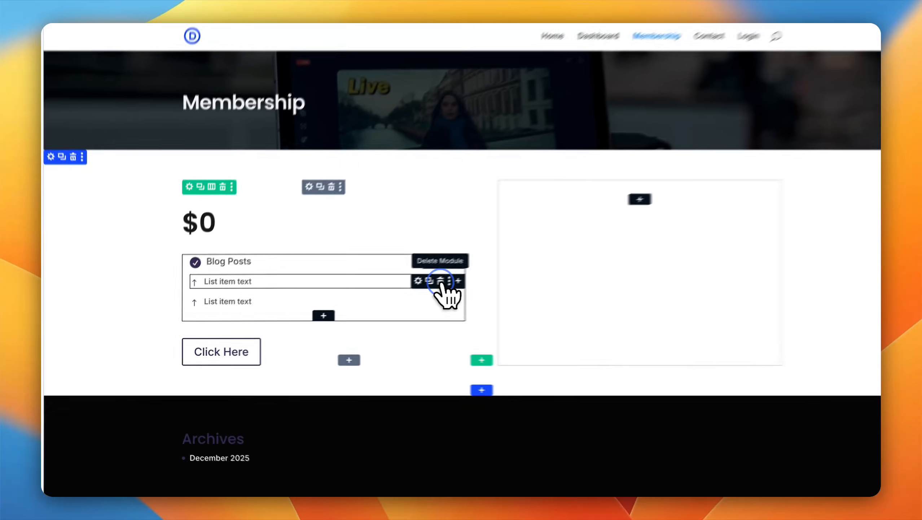
# Step: Delete the two remaining placeholder items from the icon list and duplicate the "Blog Posts" item
pyautogui.click(374, 302)
pyautogui.click(468, 273)
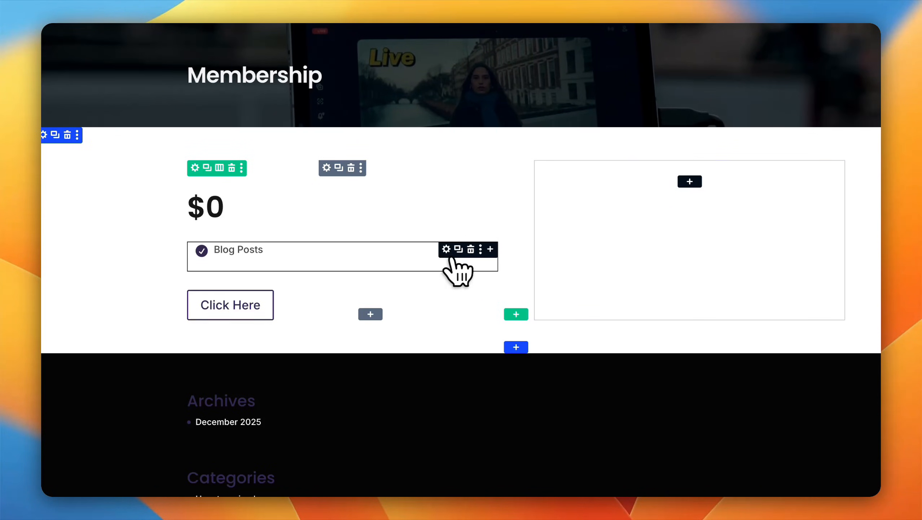
pyautogui.click(459, 250)
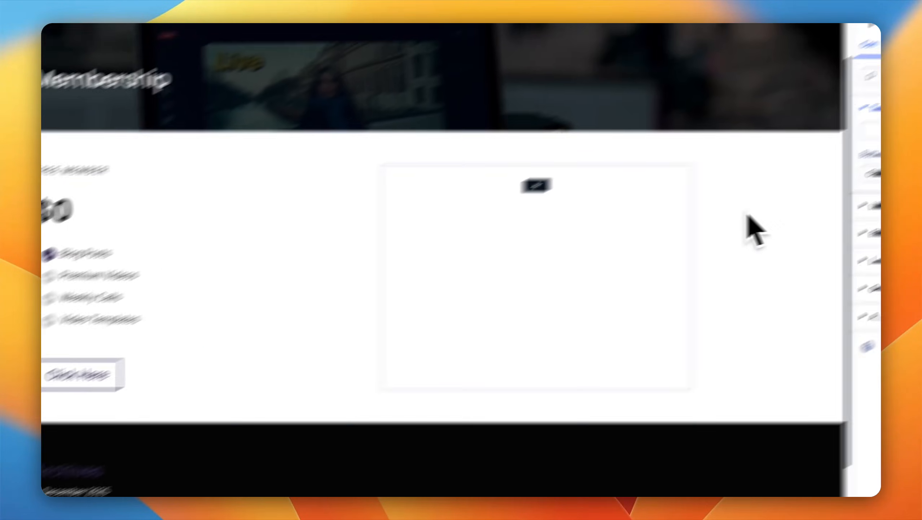
# Step: Change the free plan button's text to "Join Now" and apply the secondary button preset to it
pyautogui.click(812, 229)
pyautogui.tripleClick(784, 211)
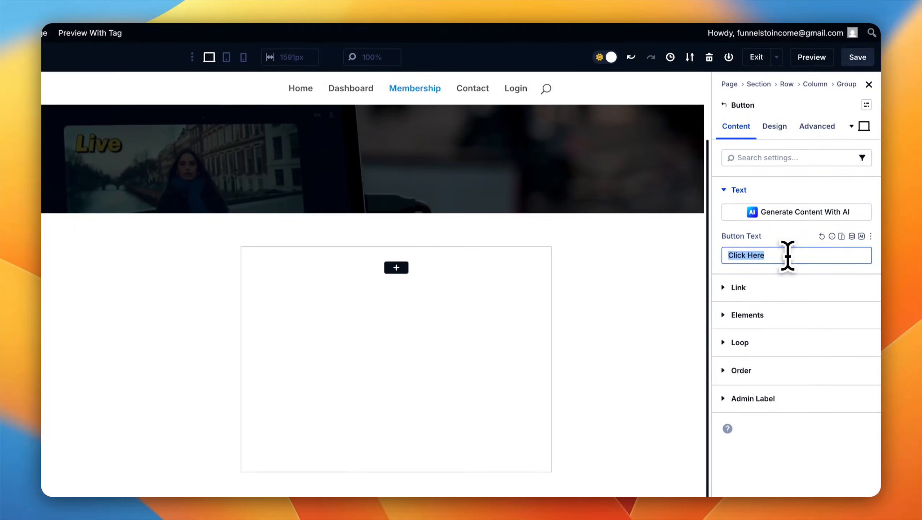
pyautogui.write('Join Now')
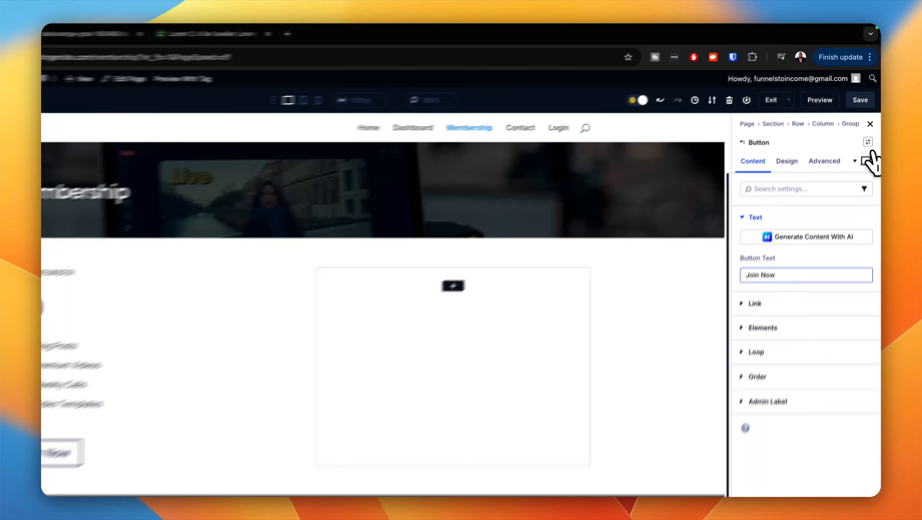
pyautogui.click(871, 121)
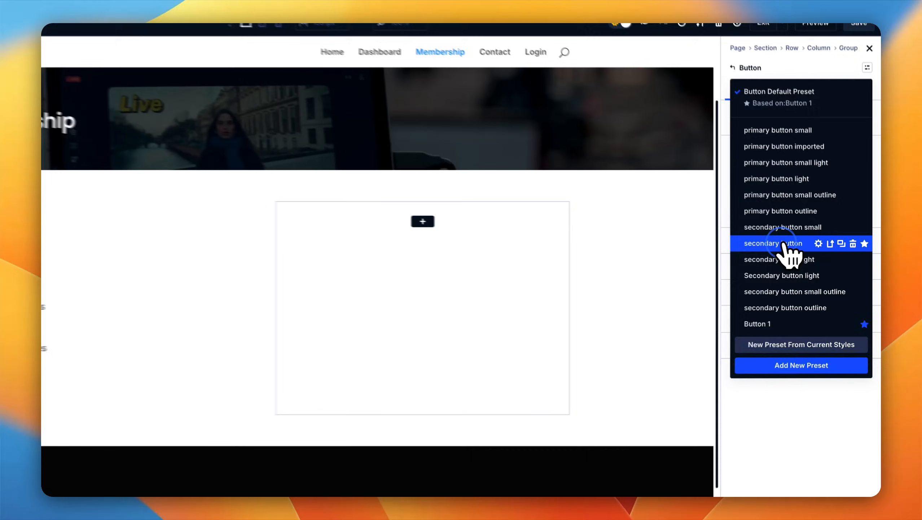
pyautogui.click(800, 253)
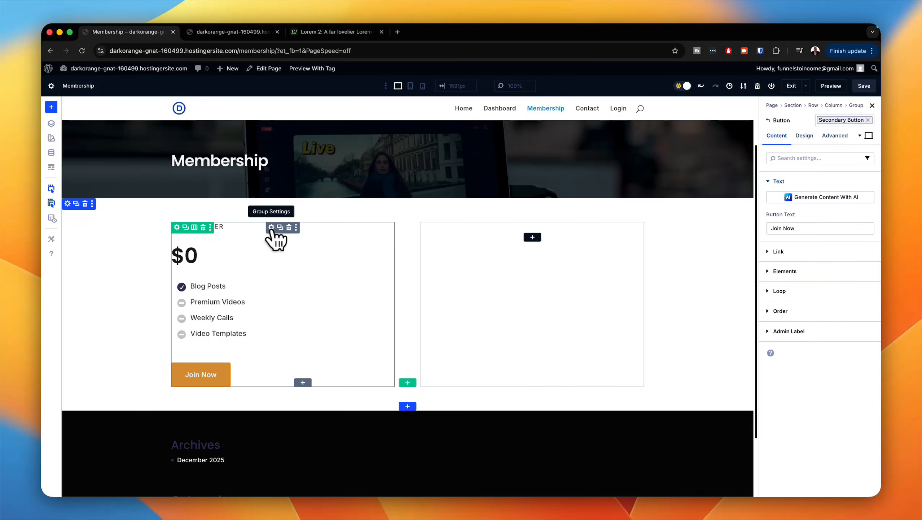
# Step: Apply the gap 0 layout preset to the group holding the free plan's modules
pyautogui.click(271, 228)
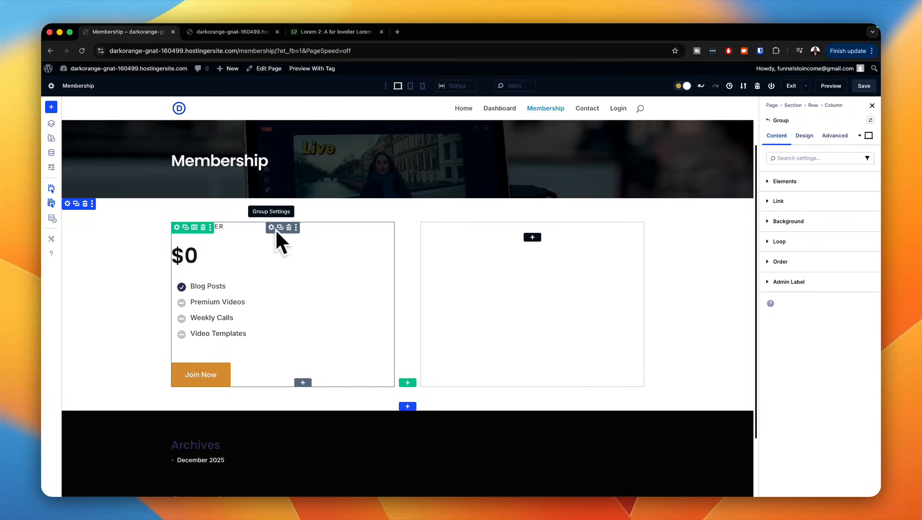
pyautogui.click(871, 120)
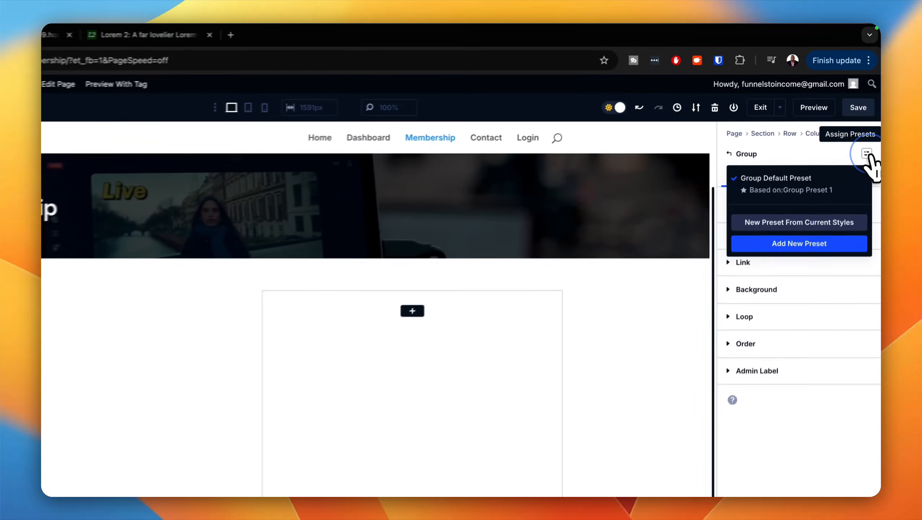
pyautogui.click(870, 120)
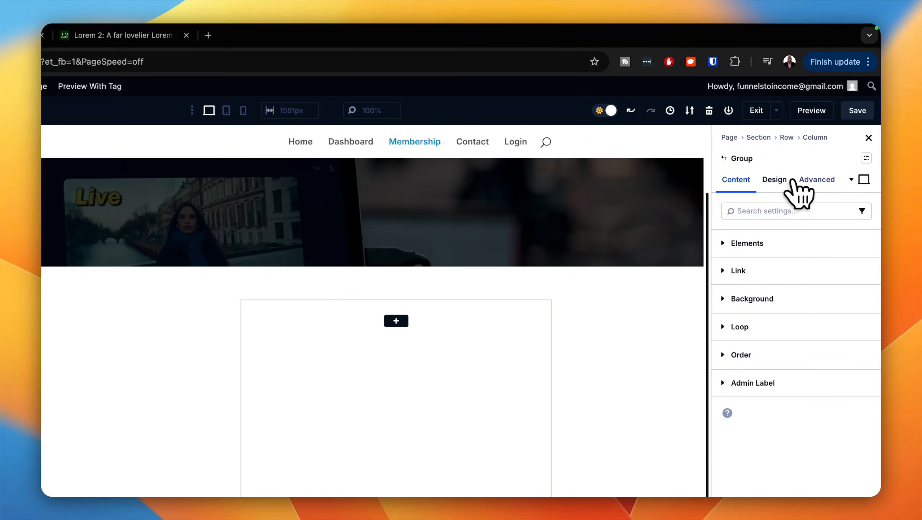
pyautogui.click(776, 181)
pyautogui.click(859, 242)
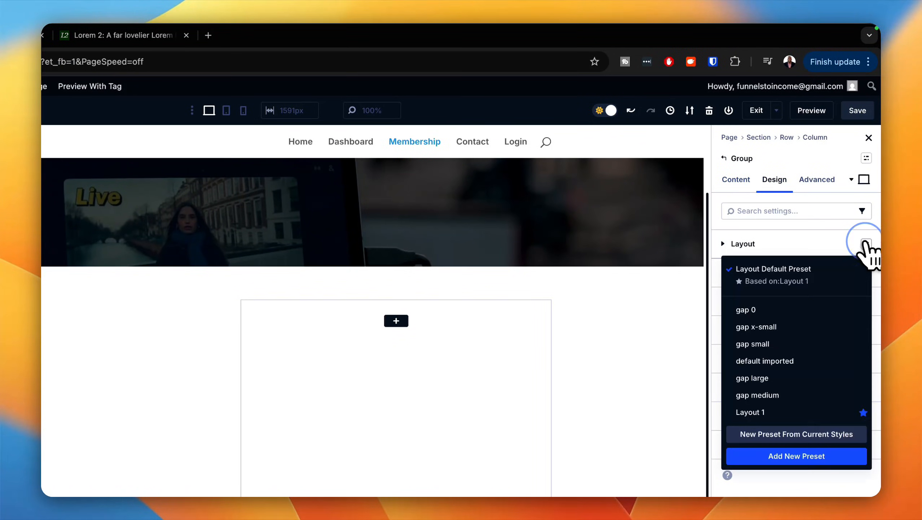
pyautogui.click(782, 313)
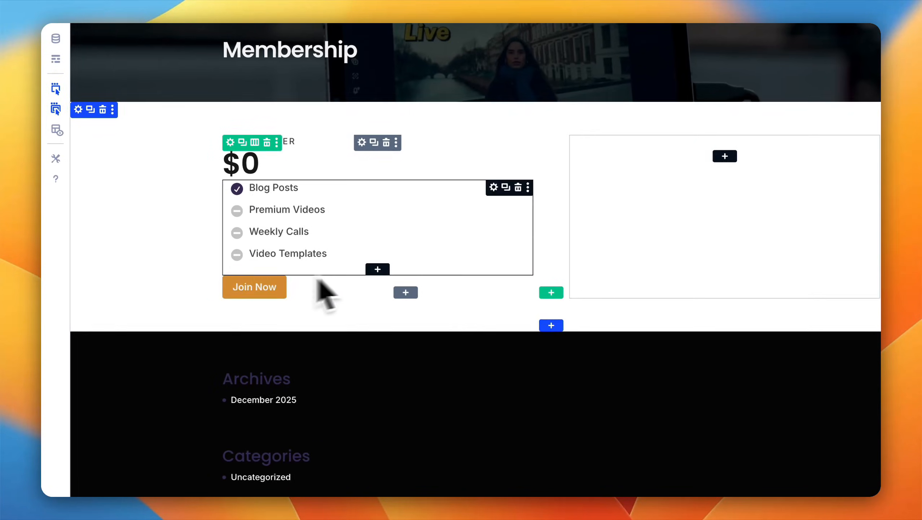
# Step: Apply the margin top medium spacing preset to the free plan's Join Now button
pyautogui.click(867, 224)
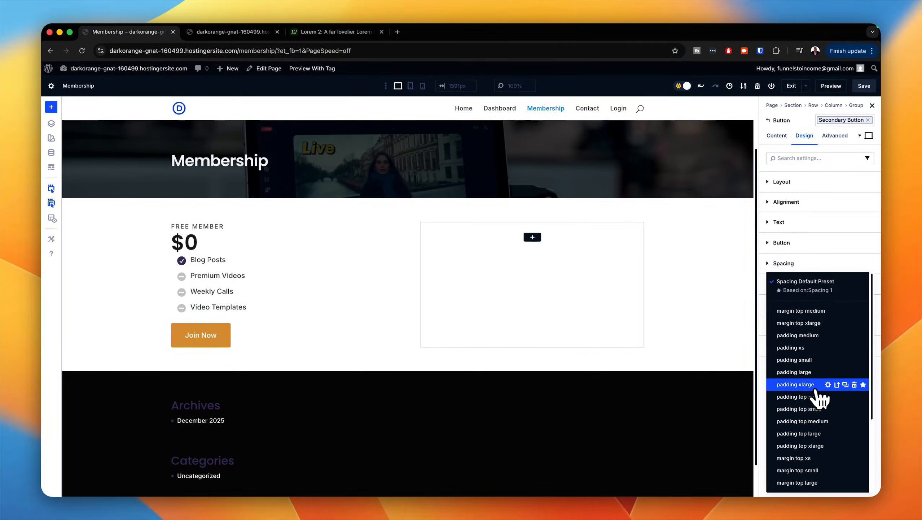
pyautogui.click(800, 372)
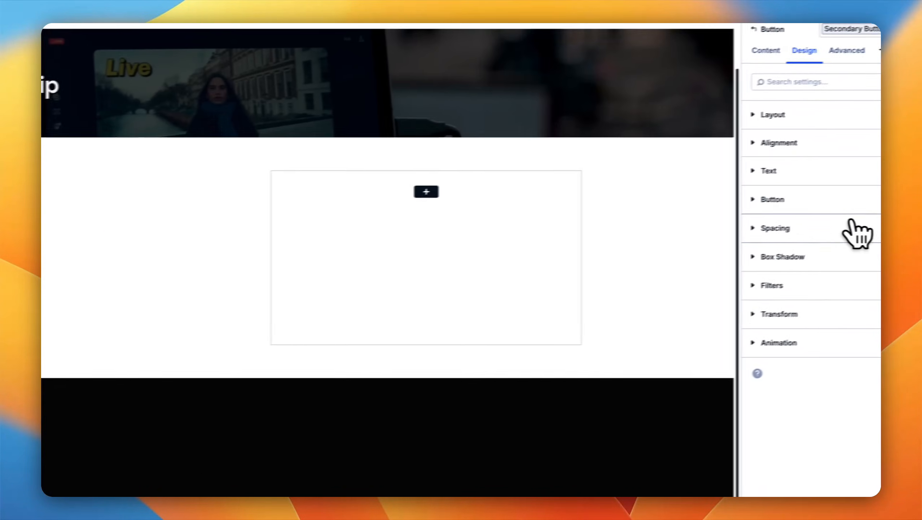
pyautogui.click(867, 230)
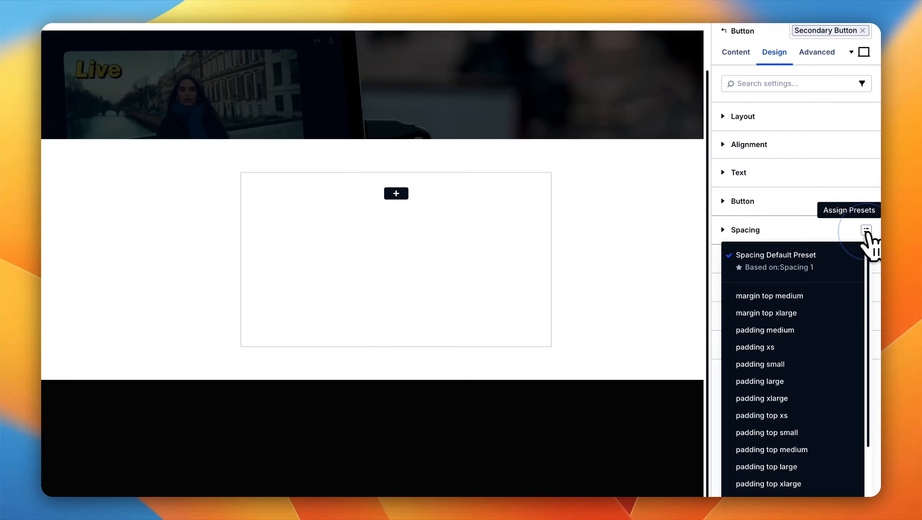
pyautogui.click(767, 295)
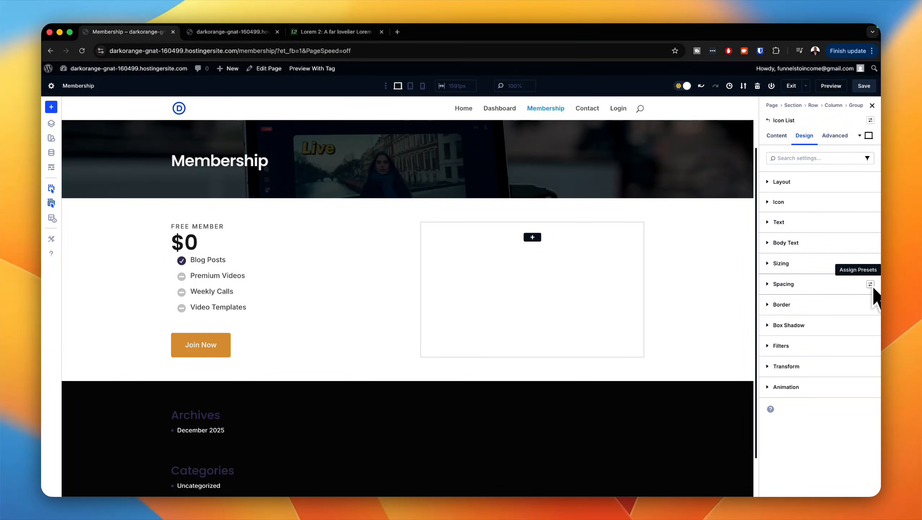
# Step: Apply the margin top small spacing preset to the free plan's icon list
pyautogui.click(871, 285)
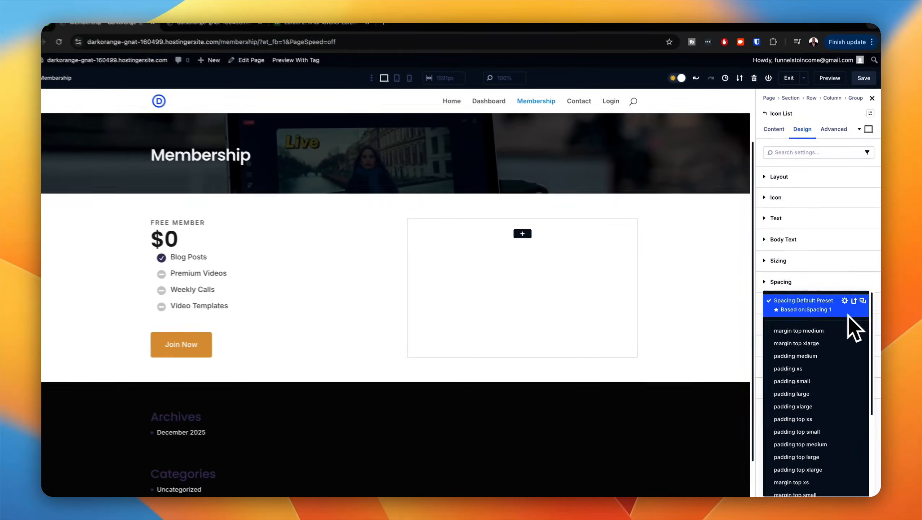
pyautogui.scroll(-5, 853, 418)
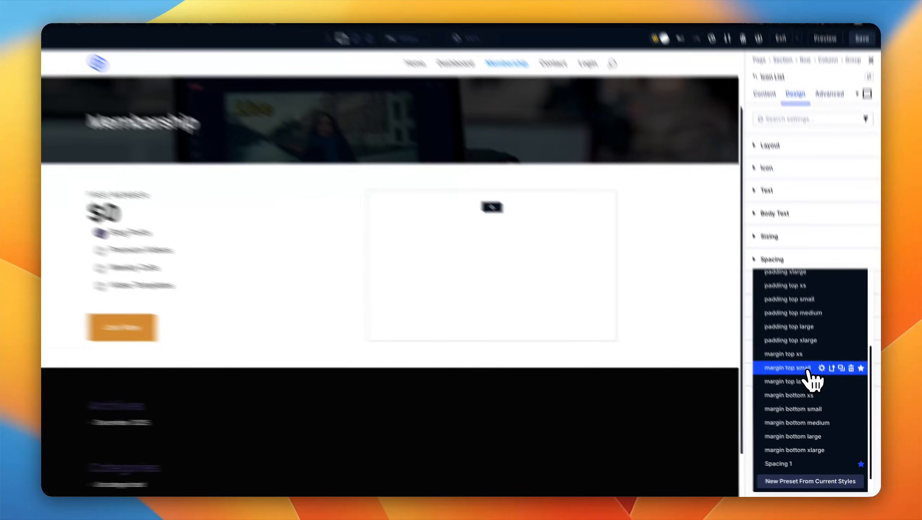
pyautogui.click(809, 380)
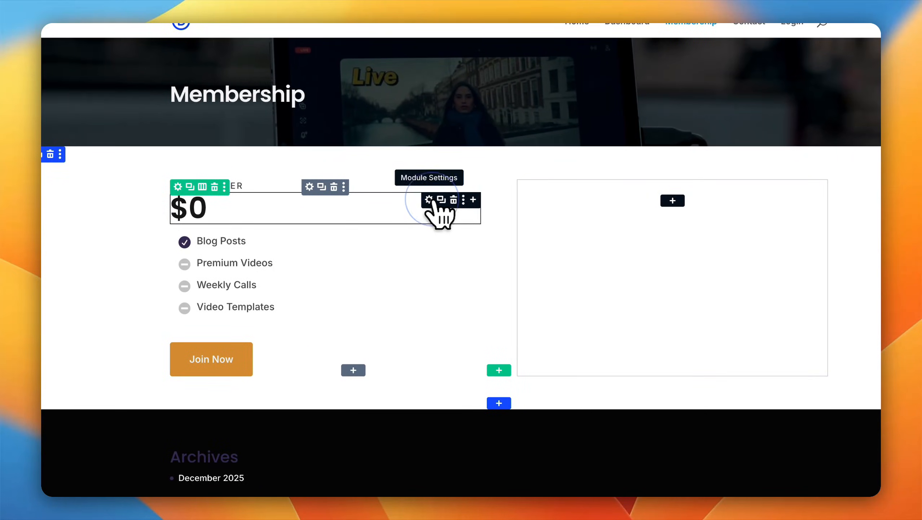
# Step: Apply the margin top medium spacing preset to the $0 heading
pyautogui.click(429, 200)
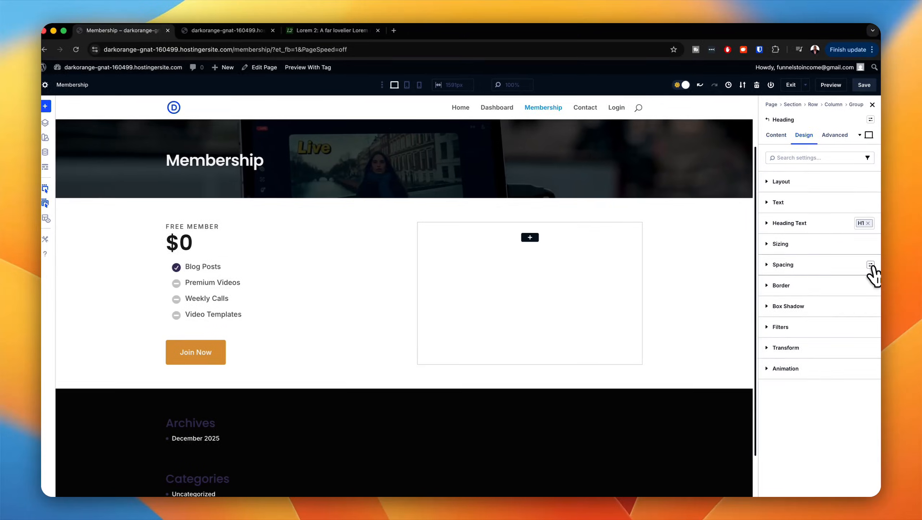
pyautogui.click(871, 265)
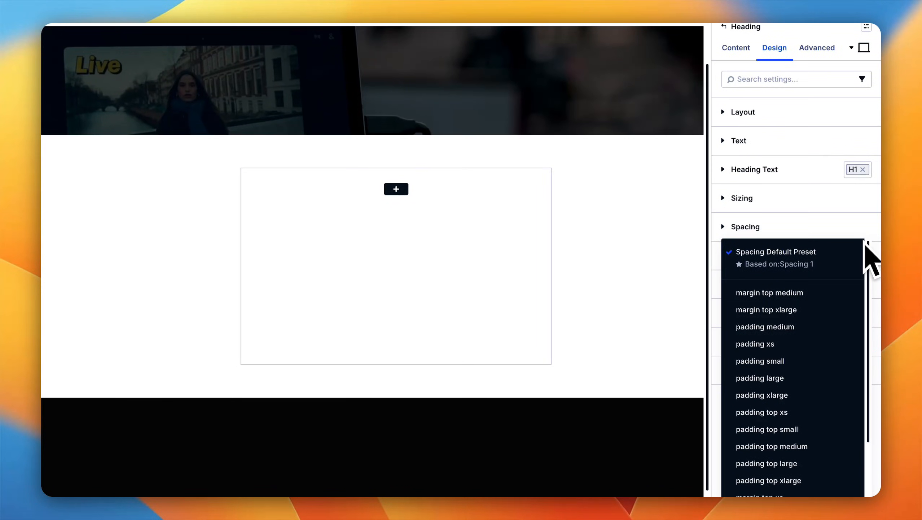
pyautogui.click(786, 293)
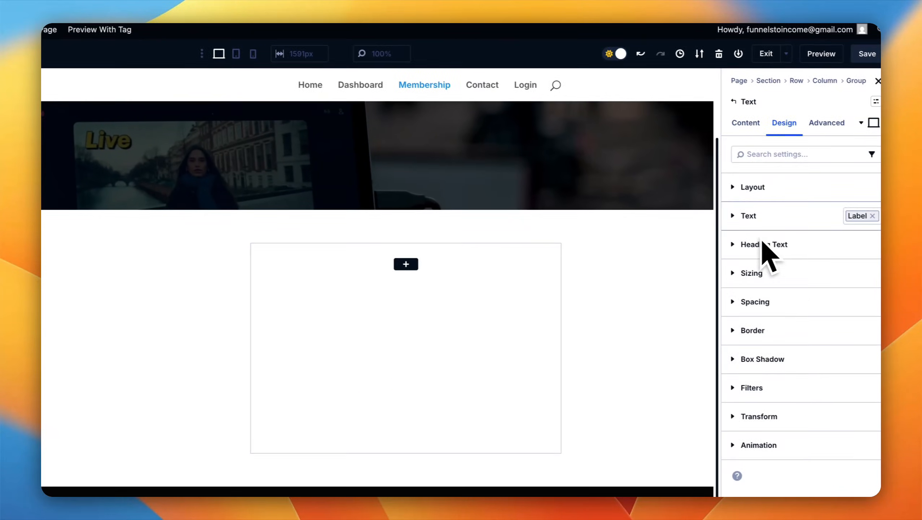
# Step: Center the text of the FREE MEMBER label and the $0 heading
pyautogui.click(725, 215)
pyautogui.scroll(-5, 766, 353)
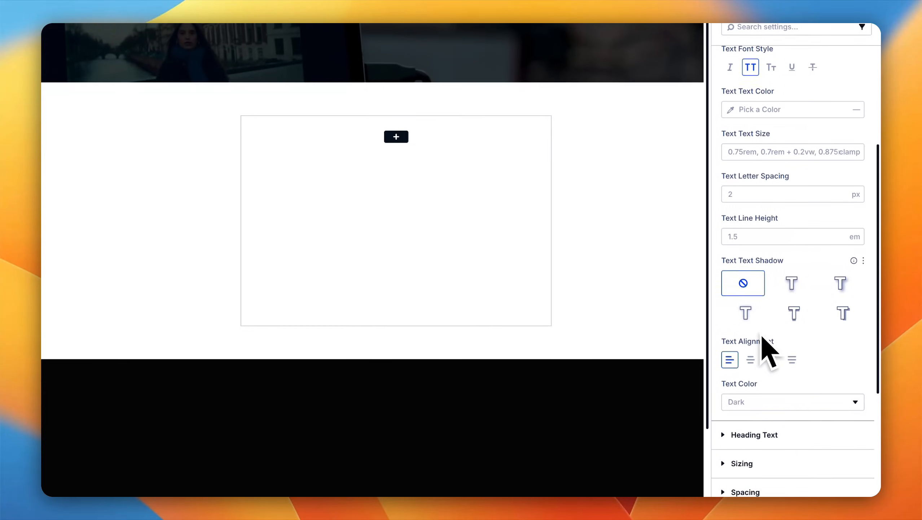
pyautogui.scroll(-1, 762, 337)
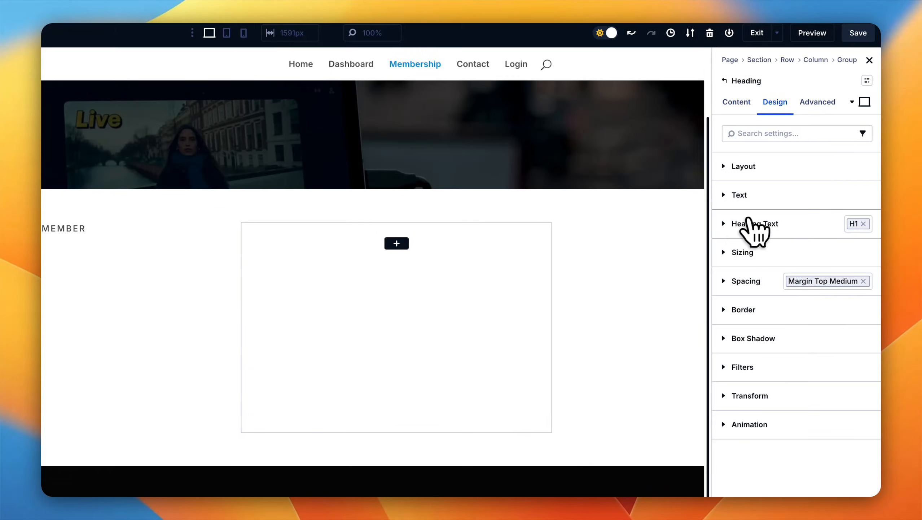
pyautogui.click(726, 224)
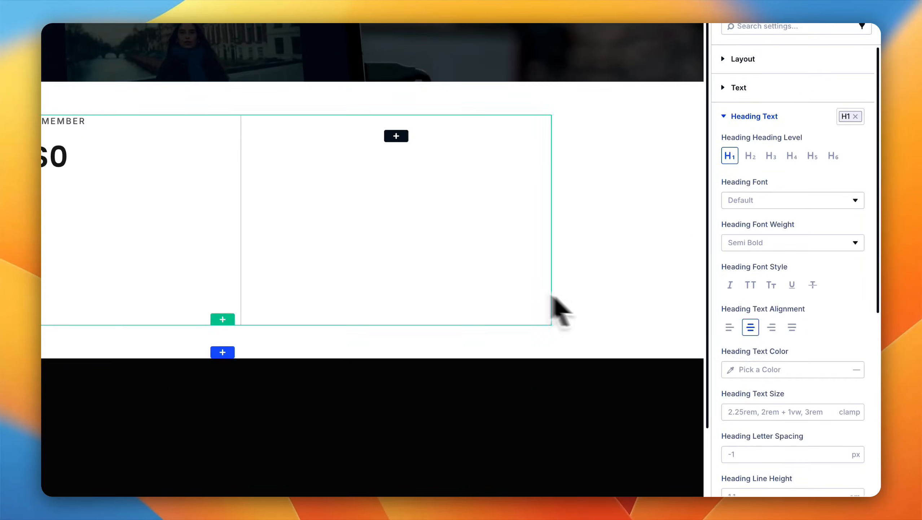
# Step: Center the icon list and the Join Now button within the free plan's column
pyautogui.click(334, 229)
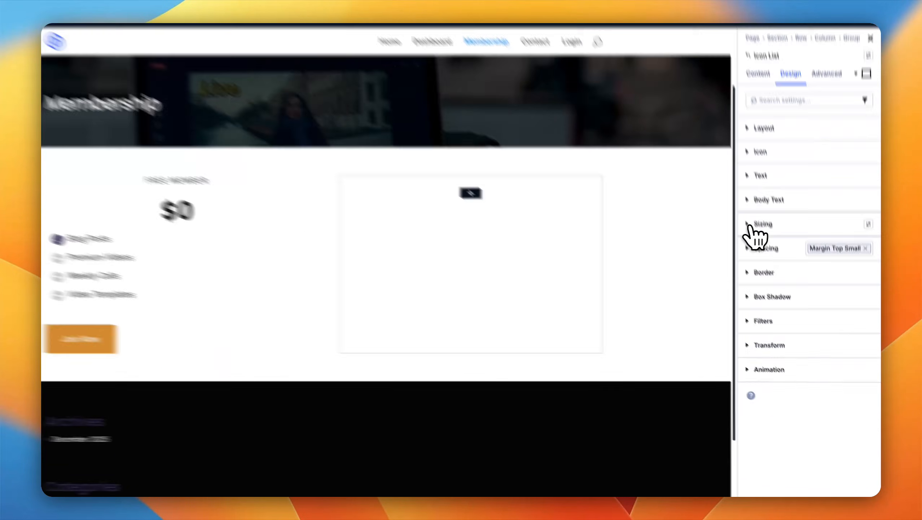
pyautogui.click(773, 264)
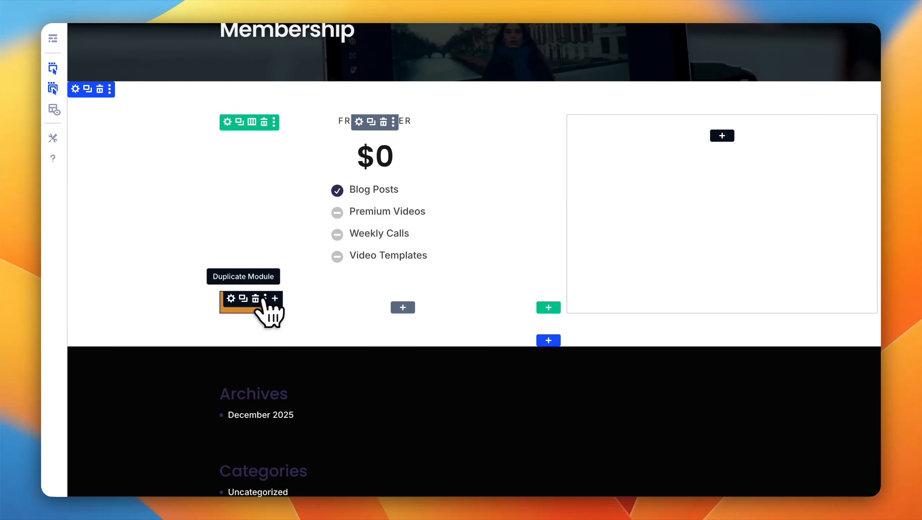
pyautogui.click(233, 299)
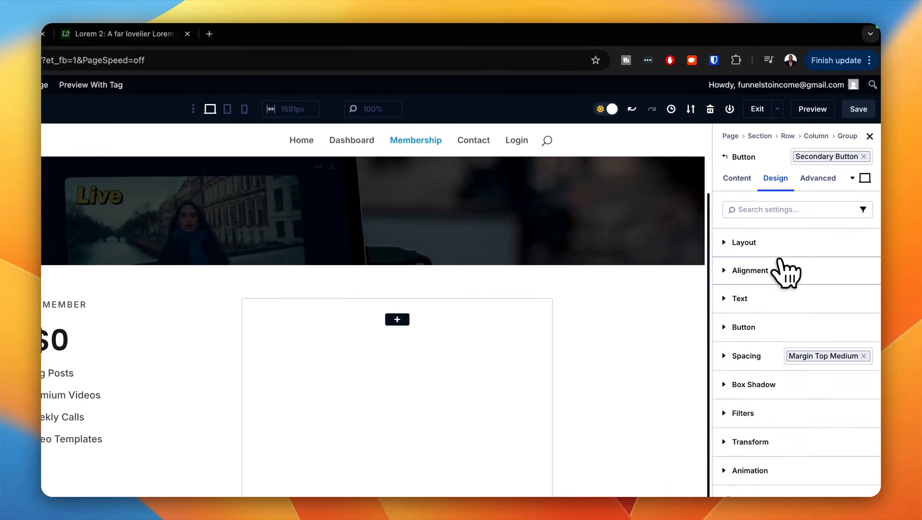
pyautogui.click(779, 269)
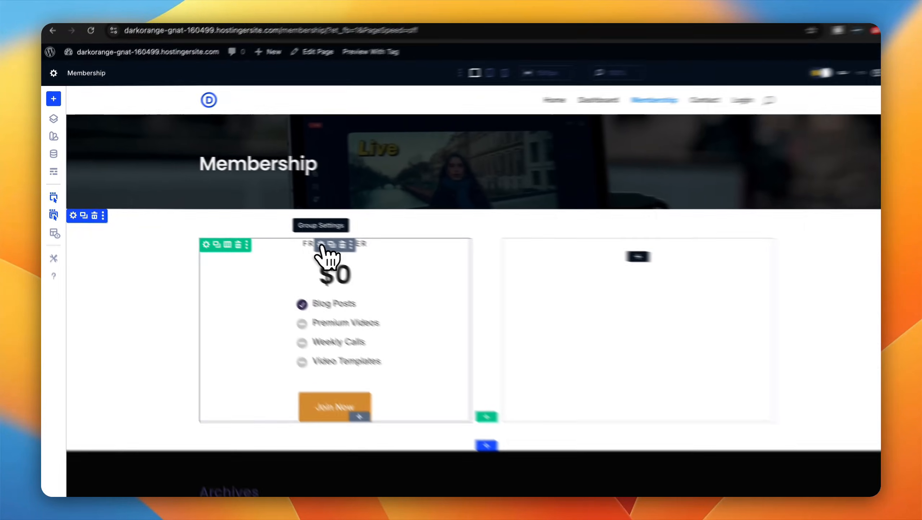
# Step: Apply the padding xlarge spacing preset to the group holding the free plan
pyautogui.click(320, 245)
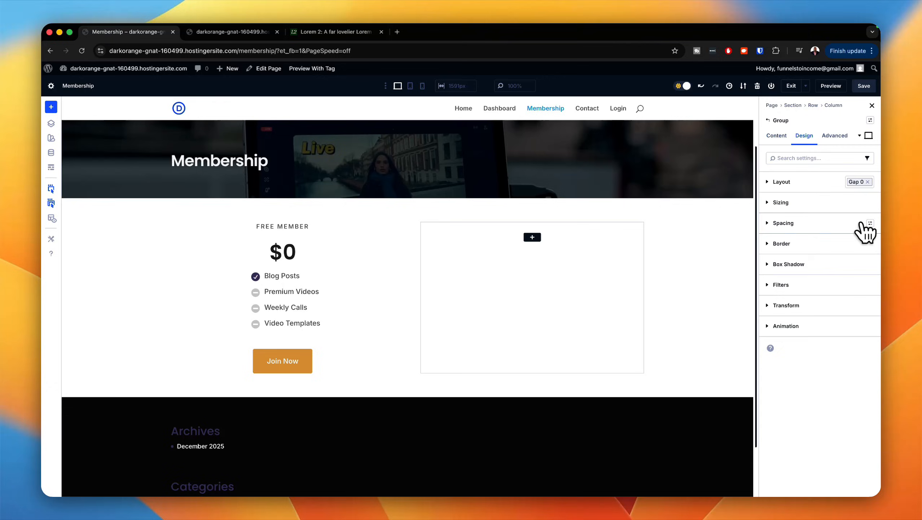
pyautogui.click(870, 223)
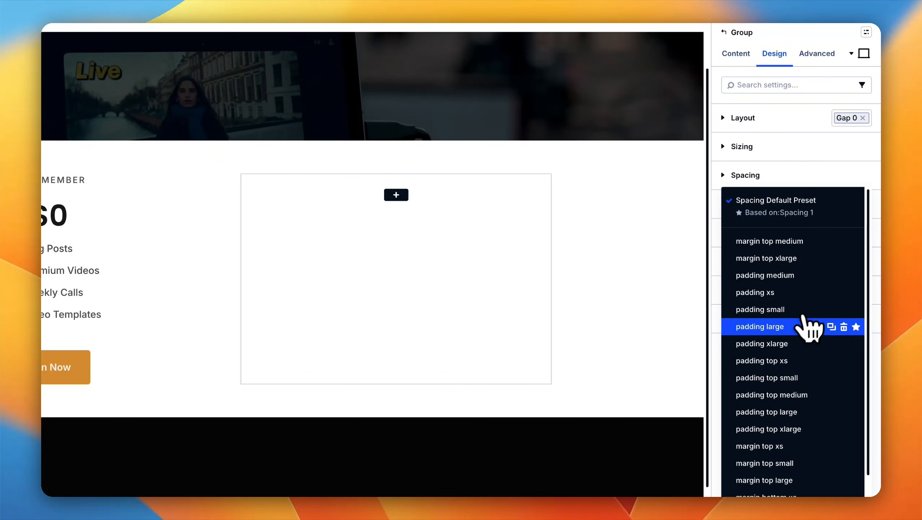
pyautogui.click(778, 344)
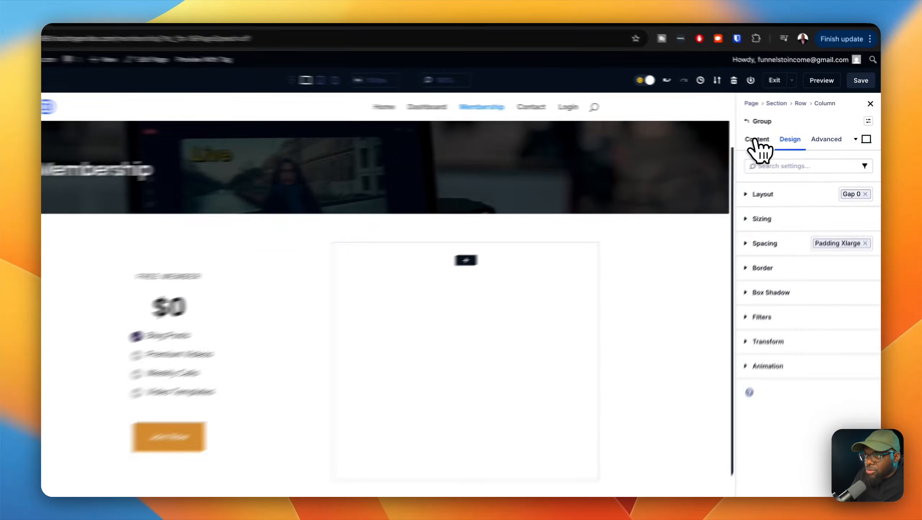
# Step: Set the free plan group's background to the global color gray 50
pyautogui.click(776, 135)
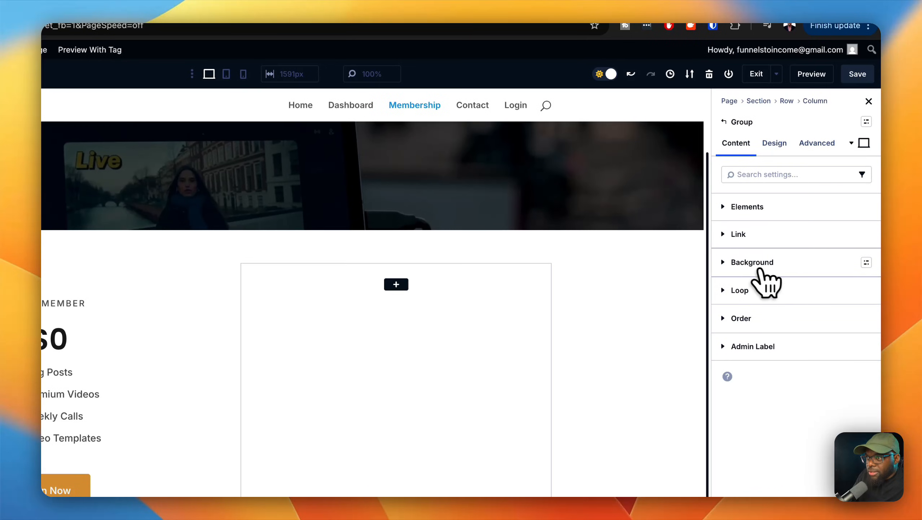
pyautogui.click(867, 262)
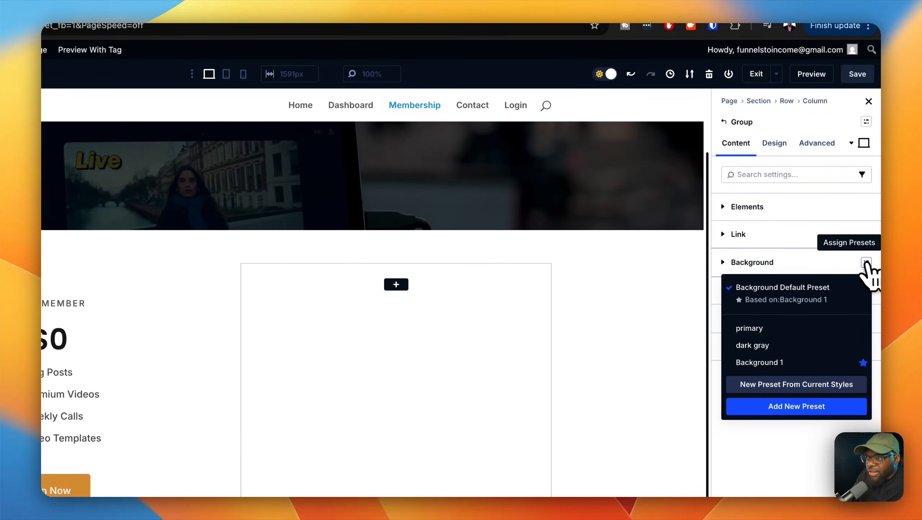
pyautogui.click(862, 264)
pyautogui.click(735, 263)
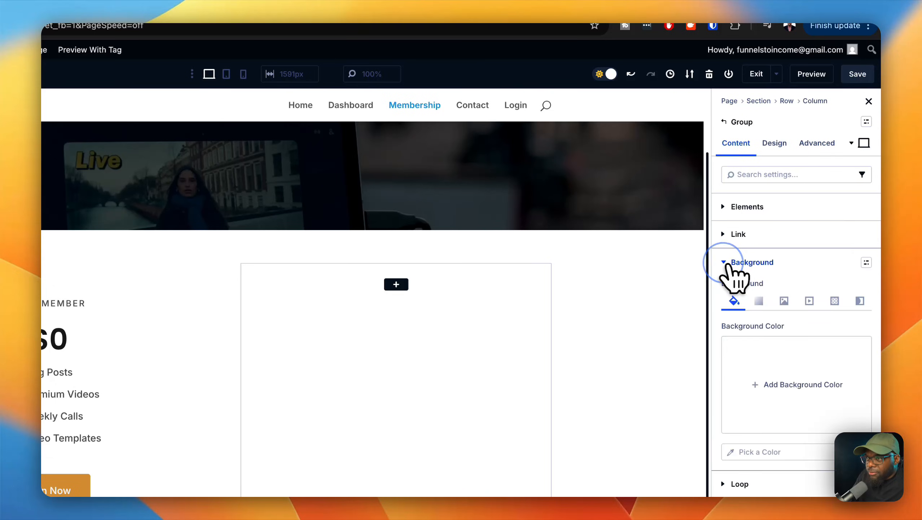
pyautogui.click(801, 384)
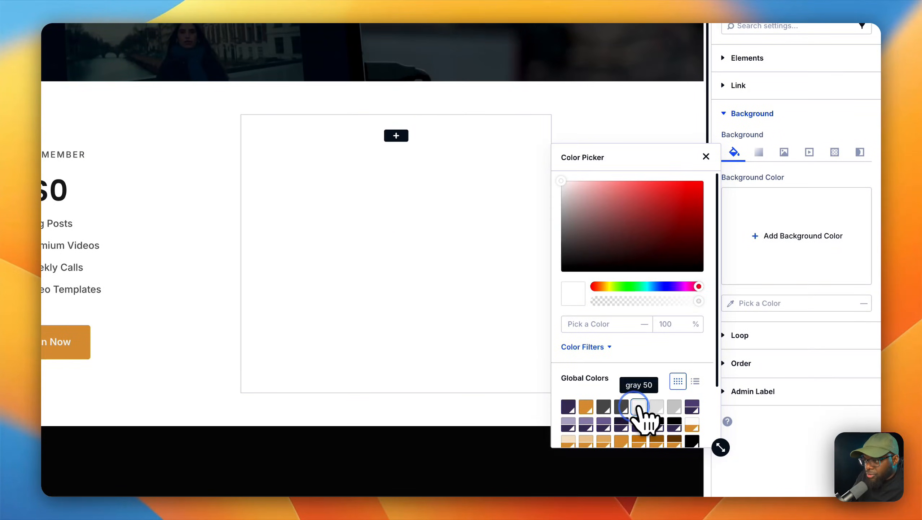
pyautogui.click(639, 407)
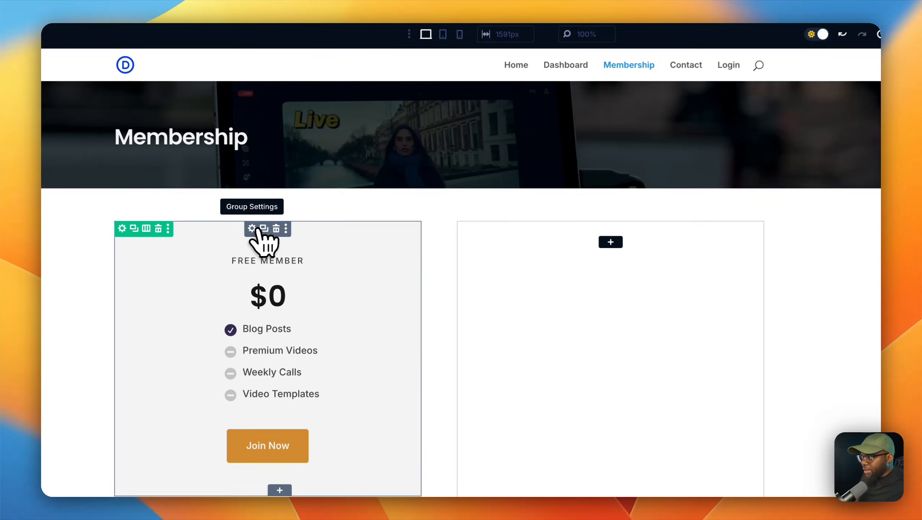
# Step: Copy the free plan's group into the empty second column and turn it into the VIP MEMBER plan at $97 with every feature checked
pyautogui.moveTo(263, 242); pyautogui.dragTo(608, 260)
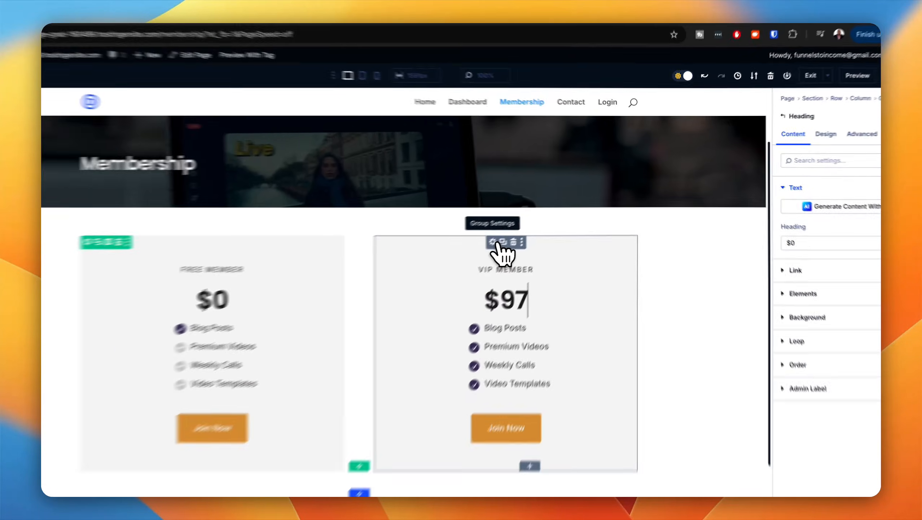
# Step: Set the VIP plan group's border width to 4 px
pyautogui.click(521, 227)
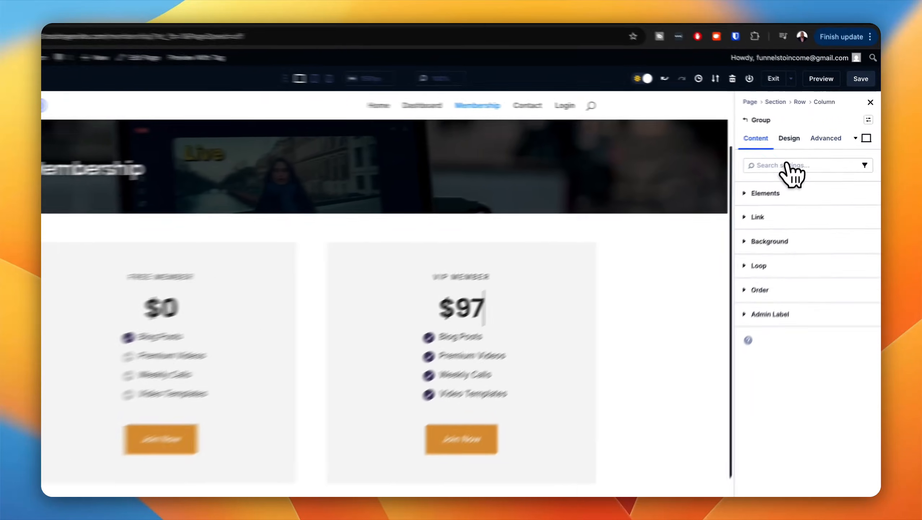
pyautogui.click(804, 136)
pyautogui.click(805, 243)
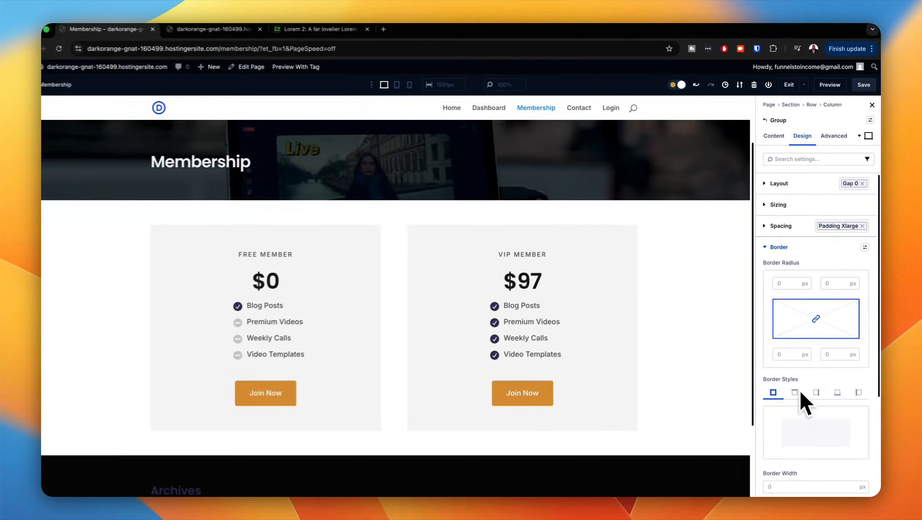
pyautogui.scroll(-5, 771, 486)
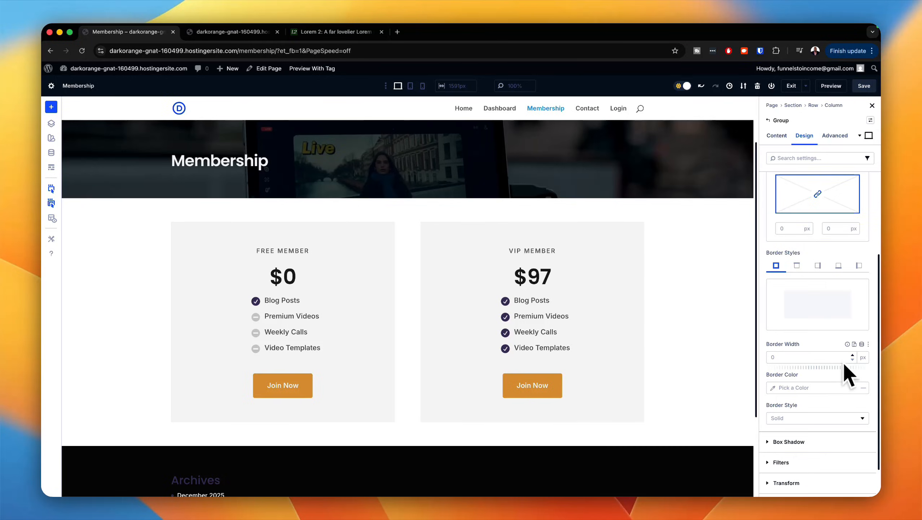
pyautogui.click(842, 447)
pyautogui.click(843, 310)
pyautogui.click(843, 310)
pyautogui.click(844, 310)
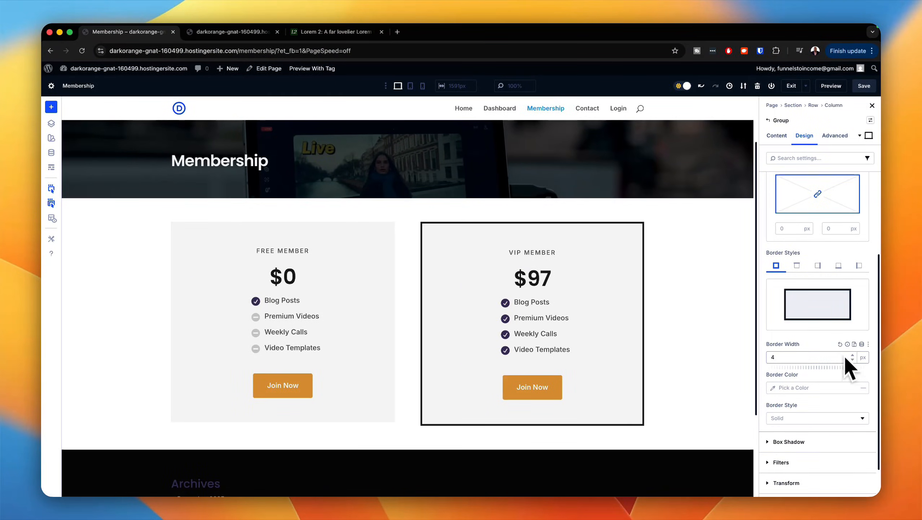
# Step: Apply the radius s border preset to the VIP plan group
pyautogui.scroll(2, 825, 242)
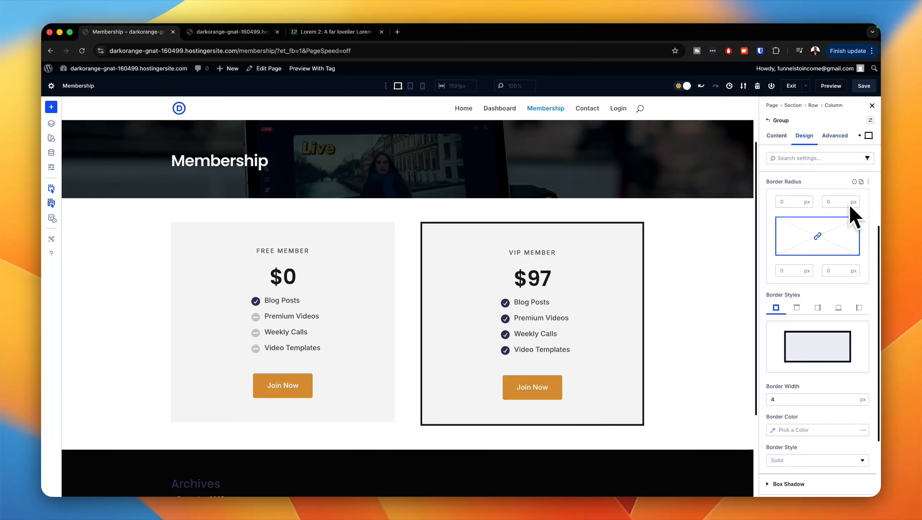
pyautogui.scroll(5, 869, 204)
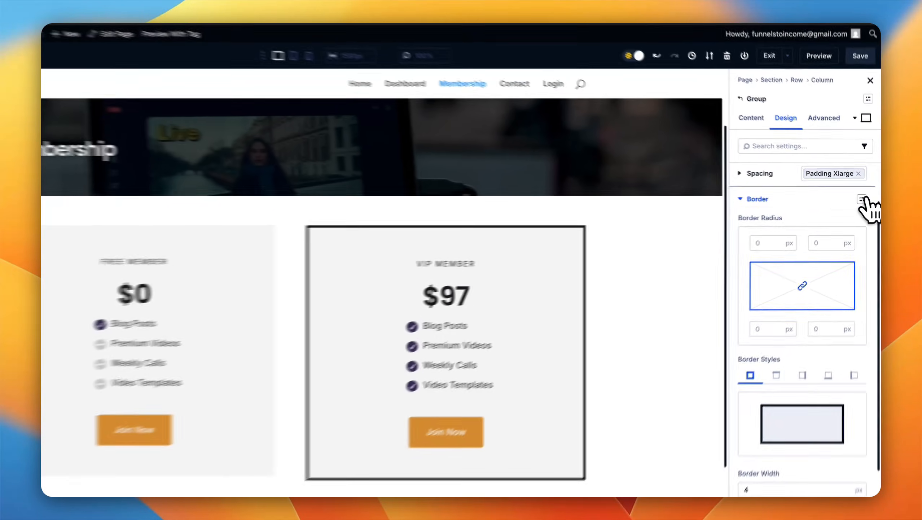
pyautogui.click(862, 200)
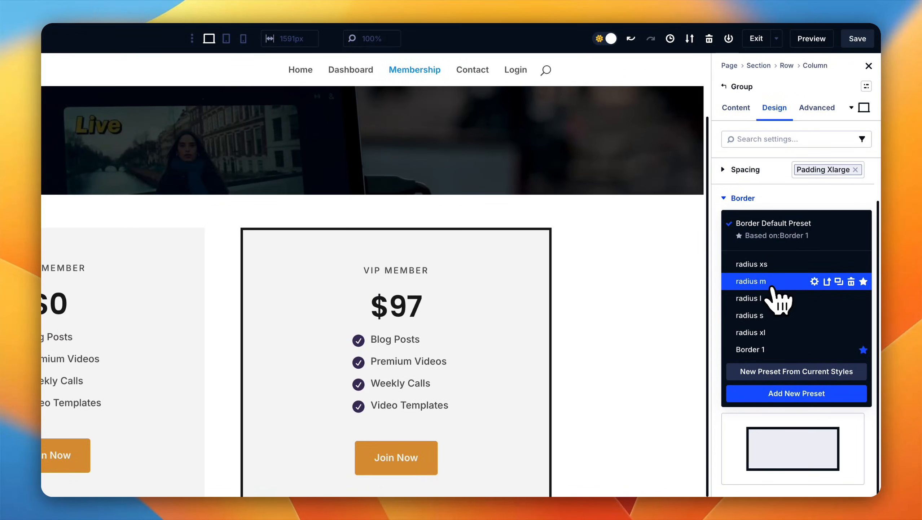
pyautogui.click(773, 316)
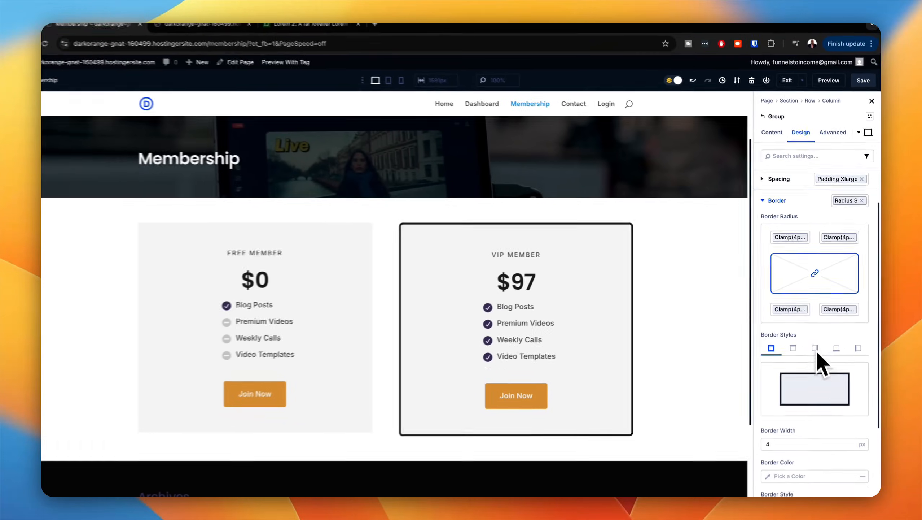
pyautogui.scroll(-3, 829, 380)
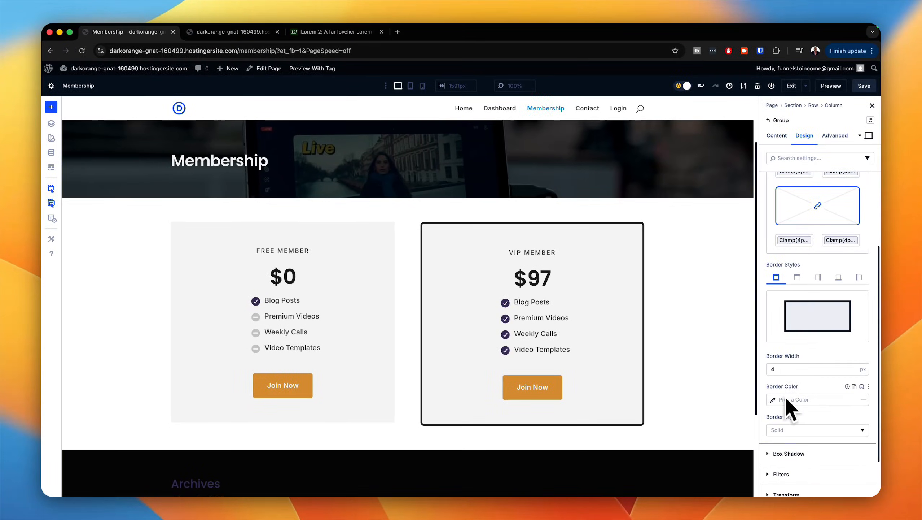
# Step: Set the VIP plan group's border color to a light purple shade of the global primary color
pyautogui.click(861, 386)
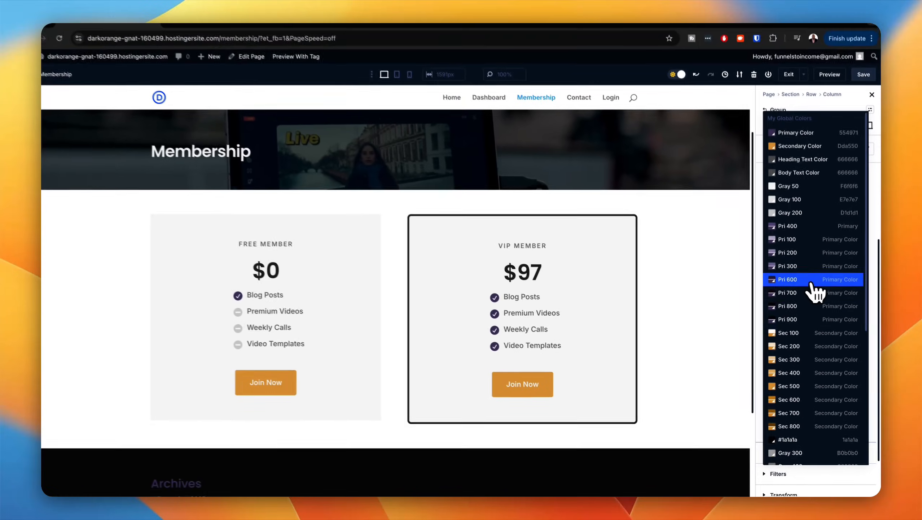
pyautogui.click(801, 240)
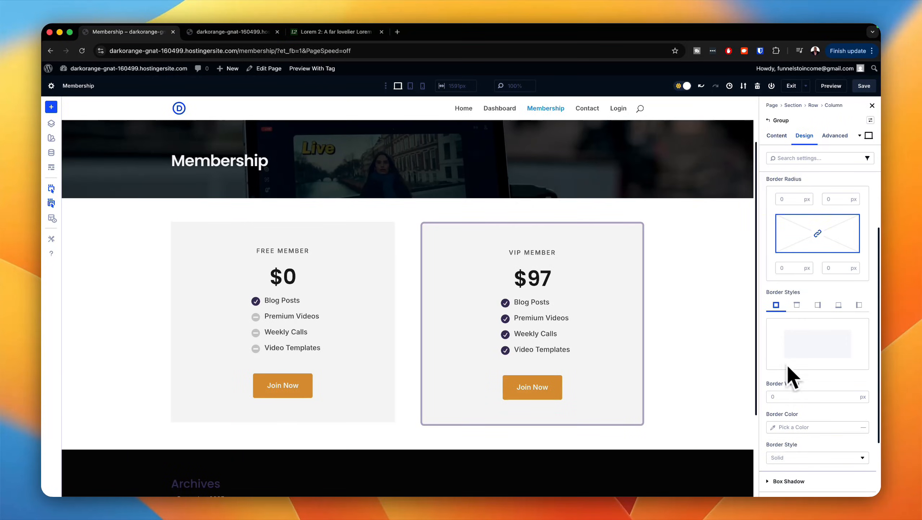
# Step: Apply the radius s border preset to the free plan group
pyautogui.scroll(1, 812, 386)
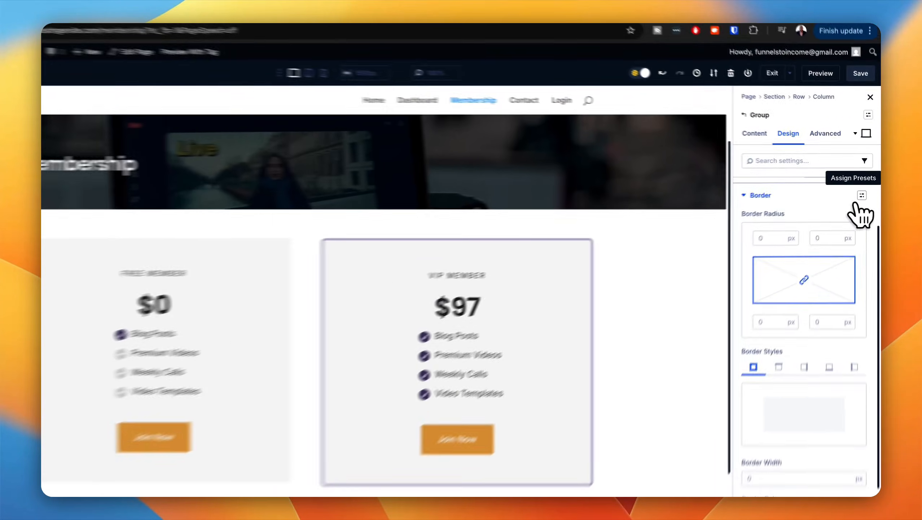
pyautogui.click(865, 186)
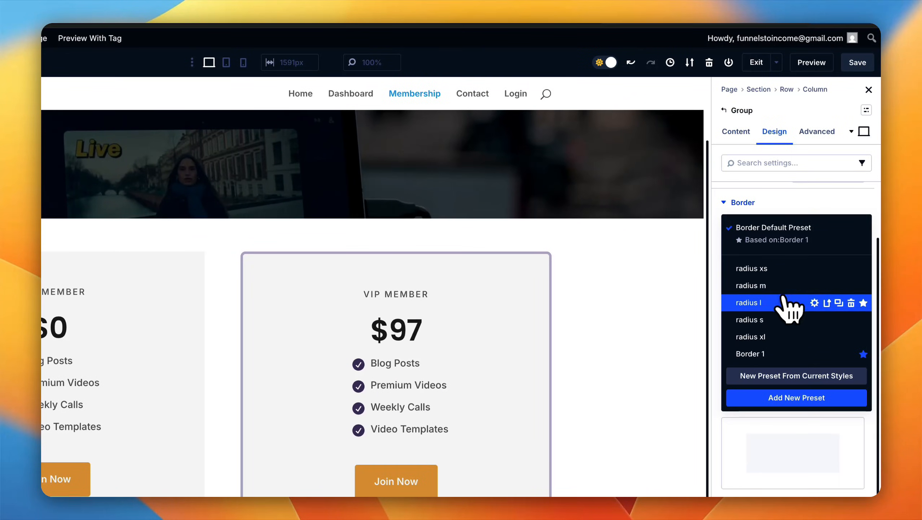
pyautogui.click(786, 318)
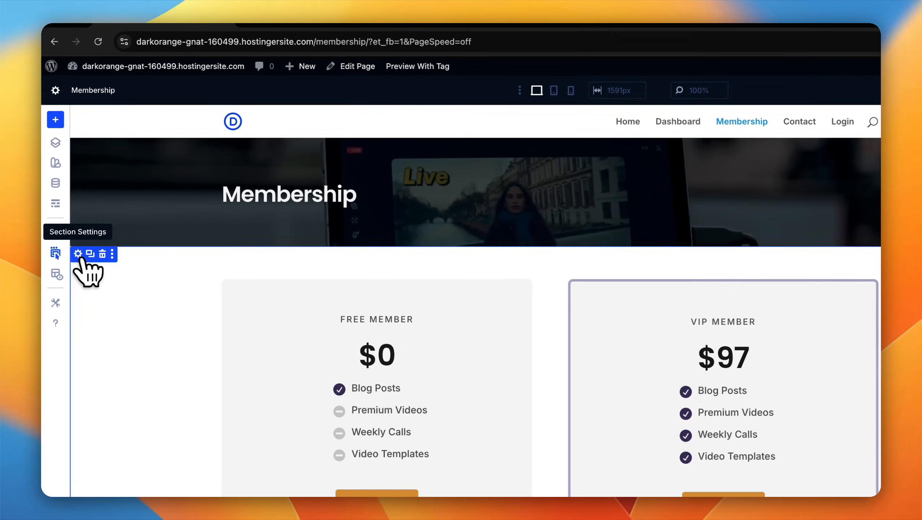
# Step: Apply the Section Large preset to the section that holds the two membership plans
pyautogui.click(78, 254)
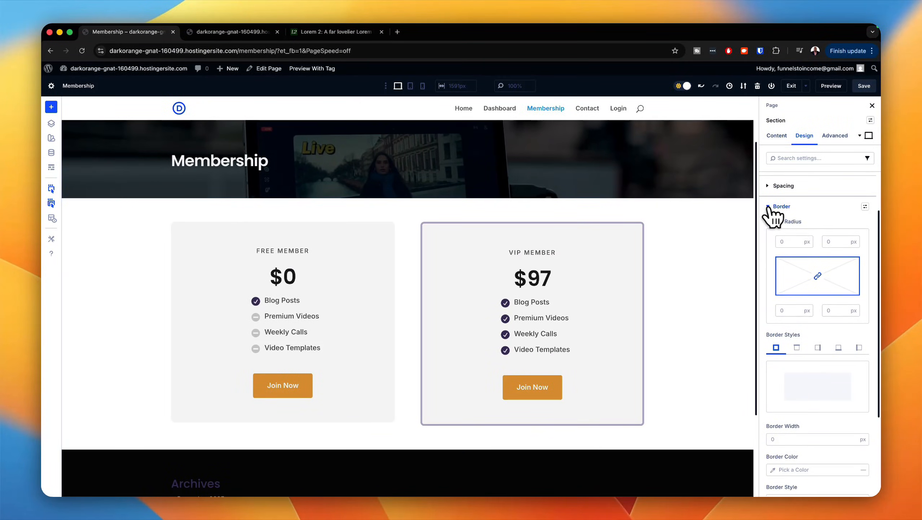
pyautogui.click(775, 206)
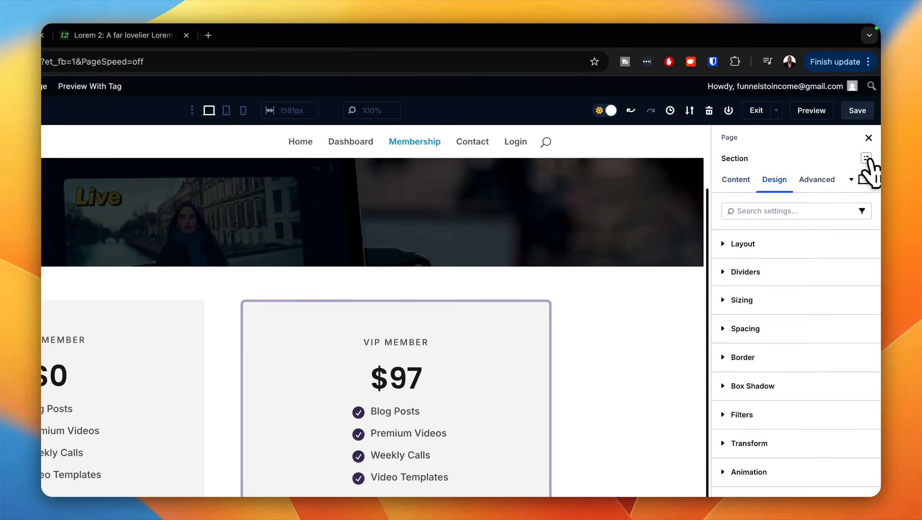
pyautogui.click(867, 158)
pyautogui.click(782, 261)
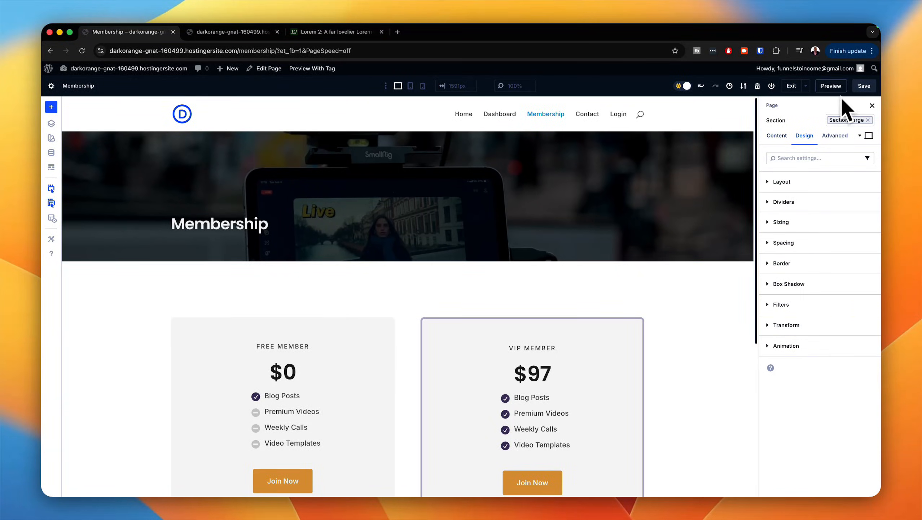
# Step: Save the Membership page and preview its pricing section, trying the VIP plan's Join Now button
pyautogui.click(866, 89)
pyautogui.click(835, 87)
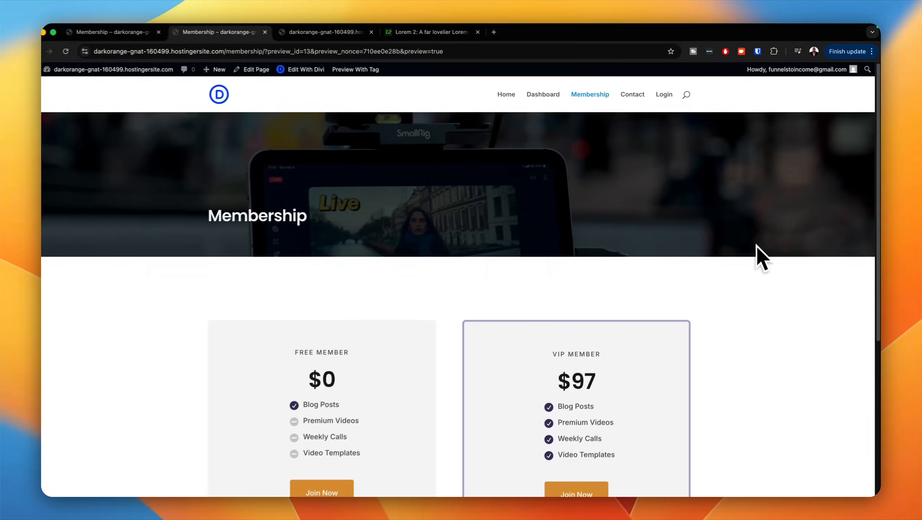
pyautogui.scroll(-5, 551, 233)
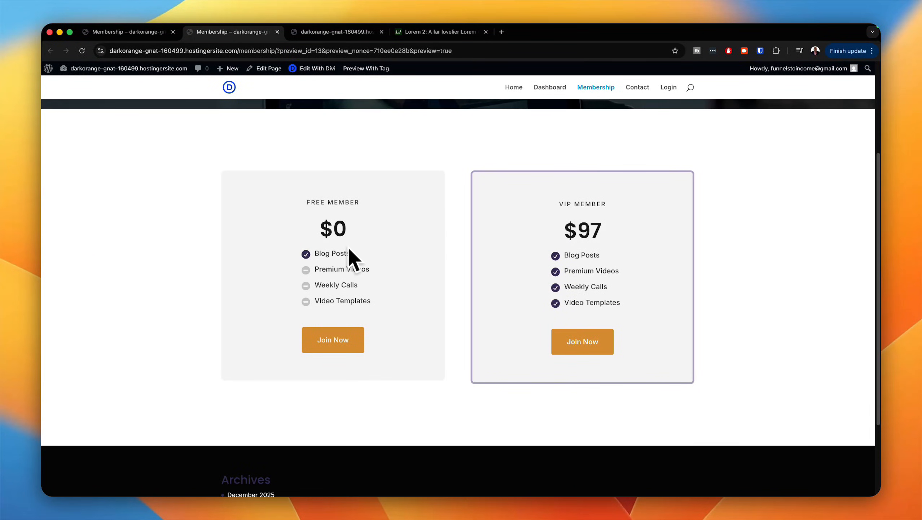
pyautogui.click(586, 343)
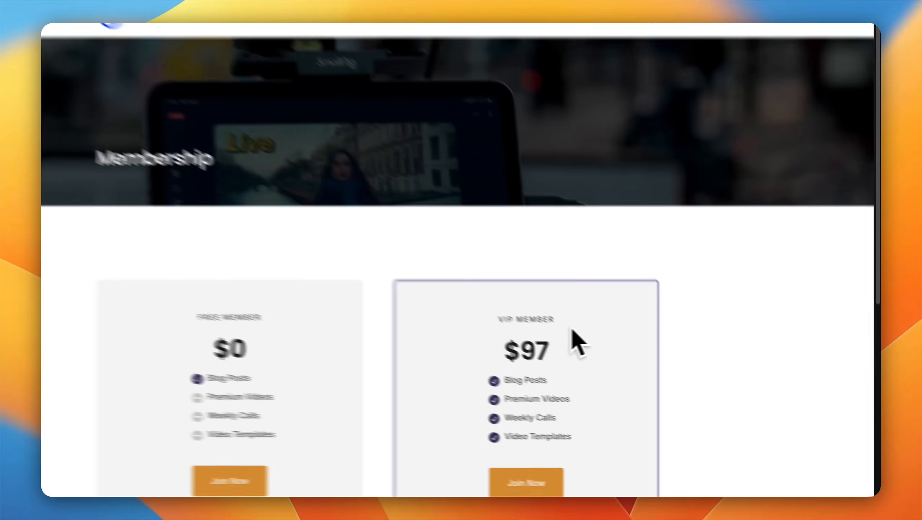
pyautogui.scroll(-7, 540, 352)
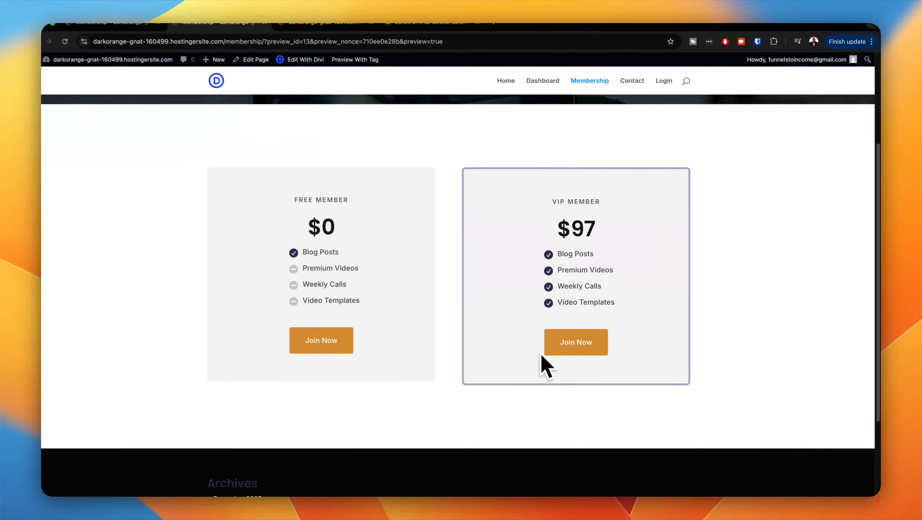
pyautogui.scroll(2, 538, 358)
pyautogui.scroll(5, 538, 355)
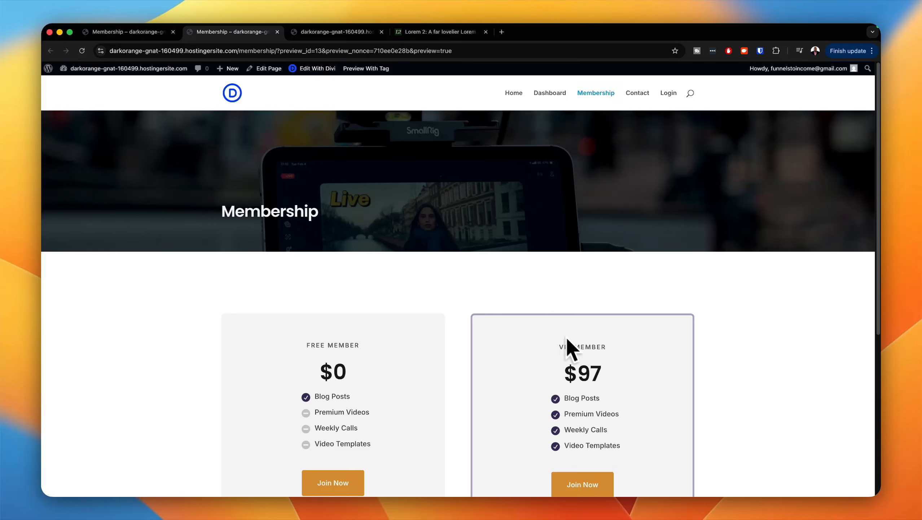
pyautogui.scroll(-5, 582, 342)
pyautogui.scroll(4, 587, 309)
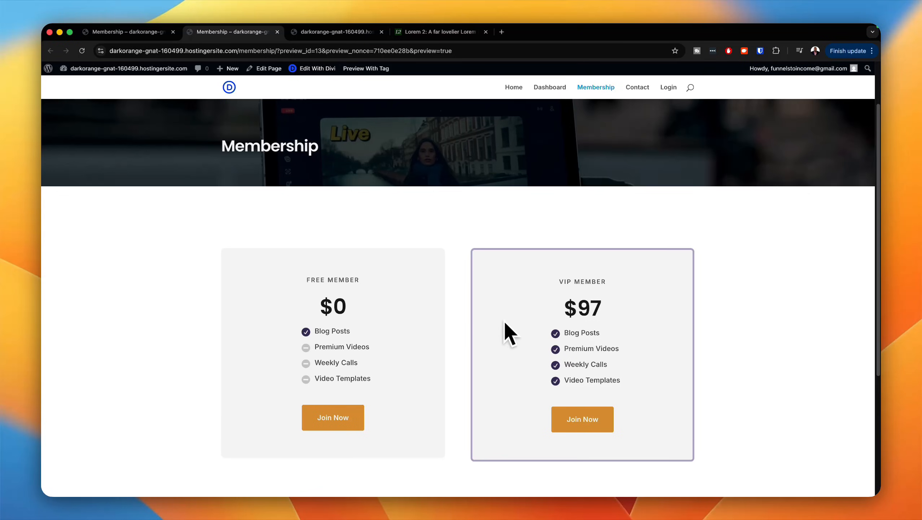
pyautogui.scroll(2, 506, 322)
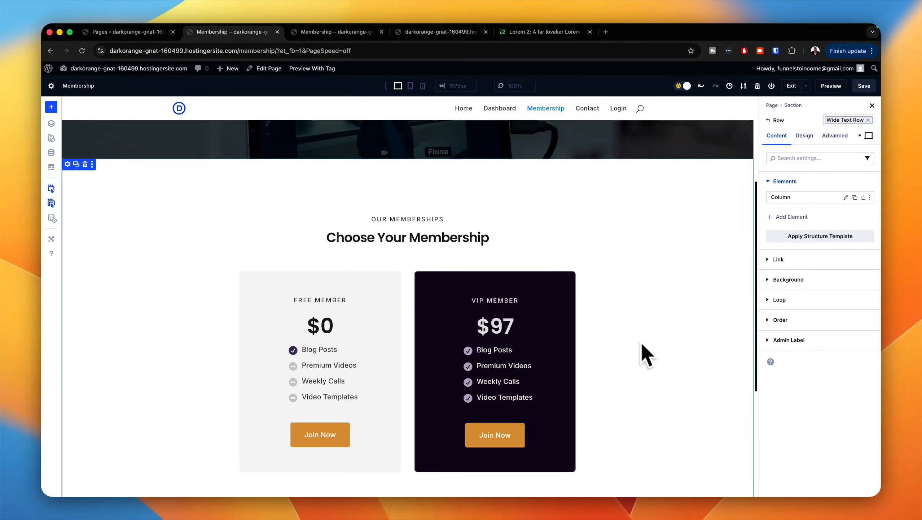
# Step: Save the redesigned Choose Your Membership section and preview the Membership page
pyautogui.scroll(-3, 643, 331)
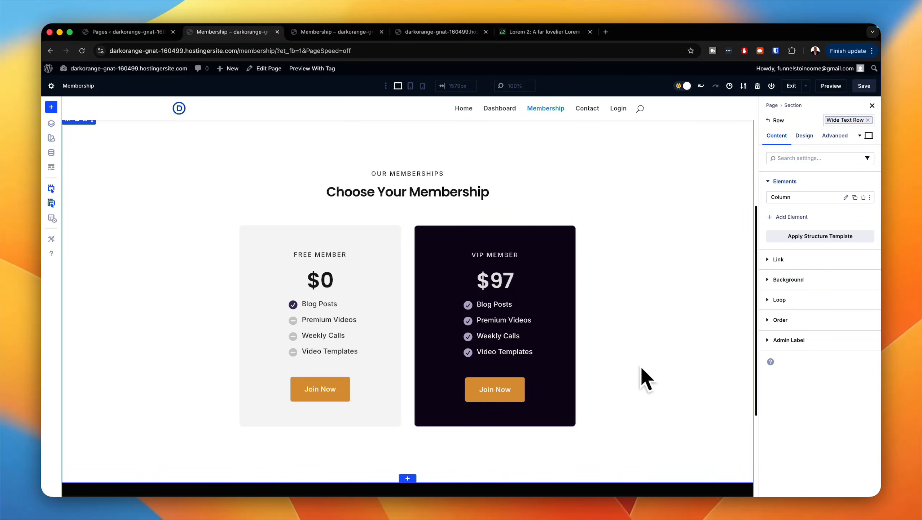
pyautogui.scroll(2, 643, 375)
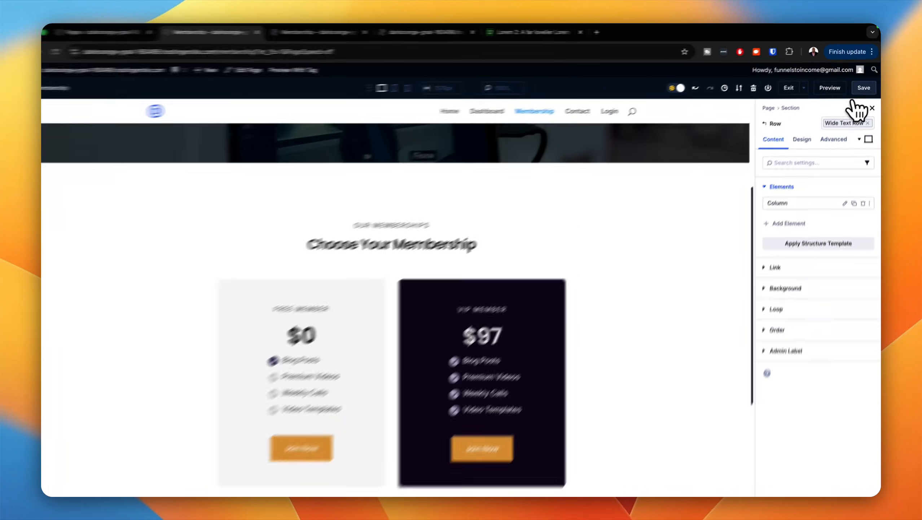
pyautogui.click(864, 85)
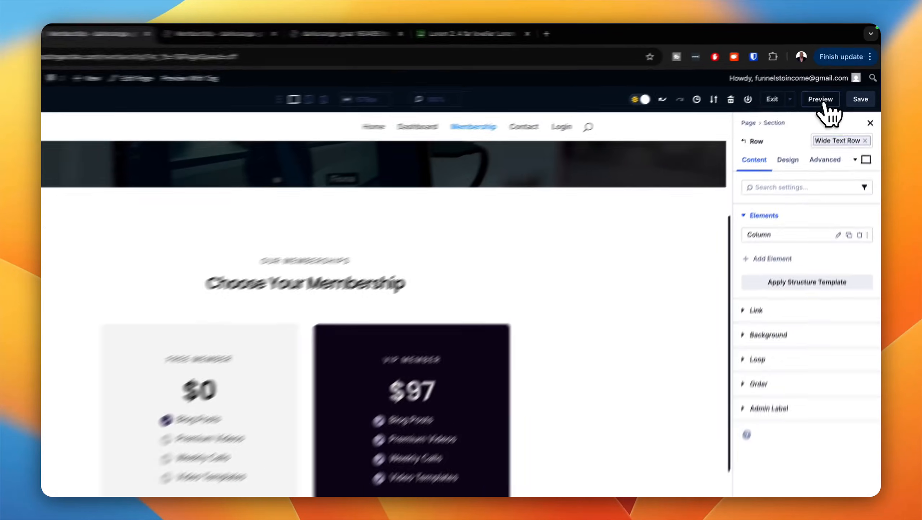
pyautogui.click(831, 86)
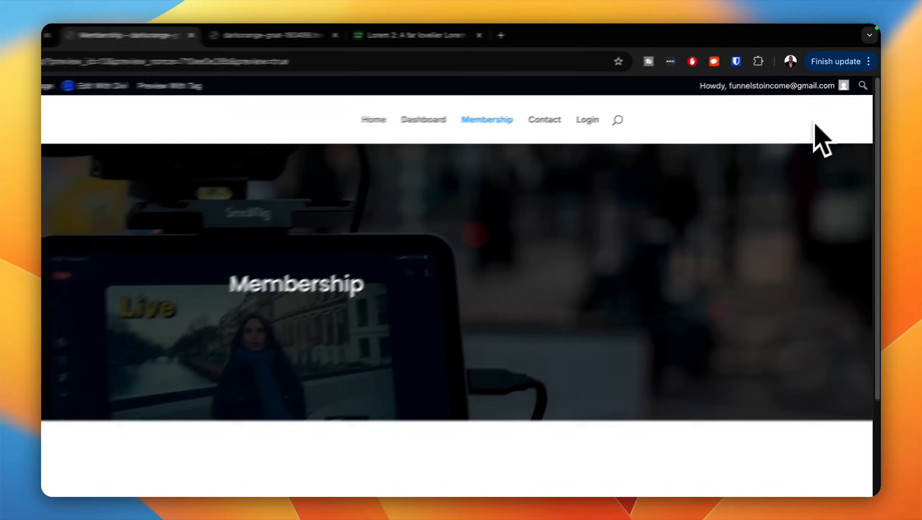
pyautogui.scroll(-5, 692, 281)
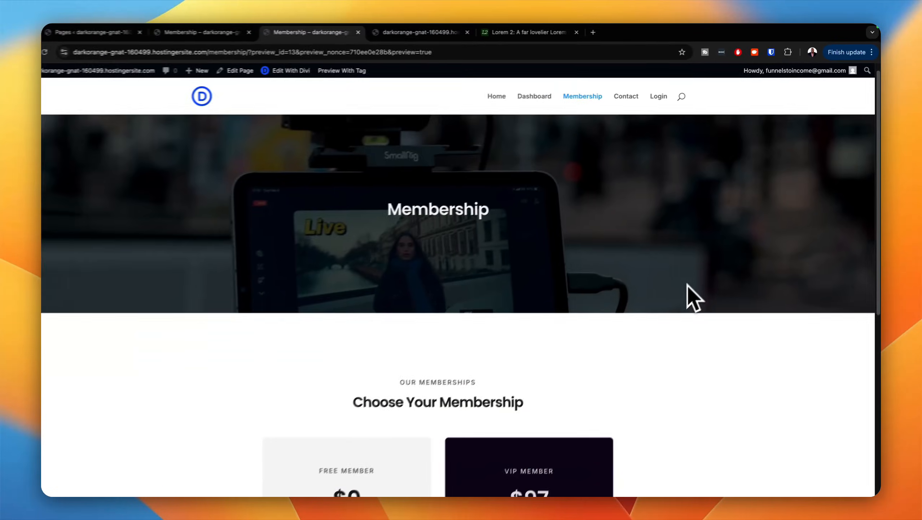
pyautogui.scroll(4, 671, 310)
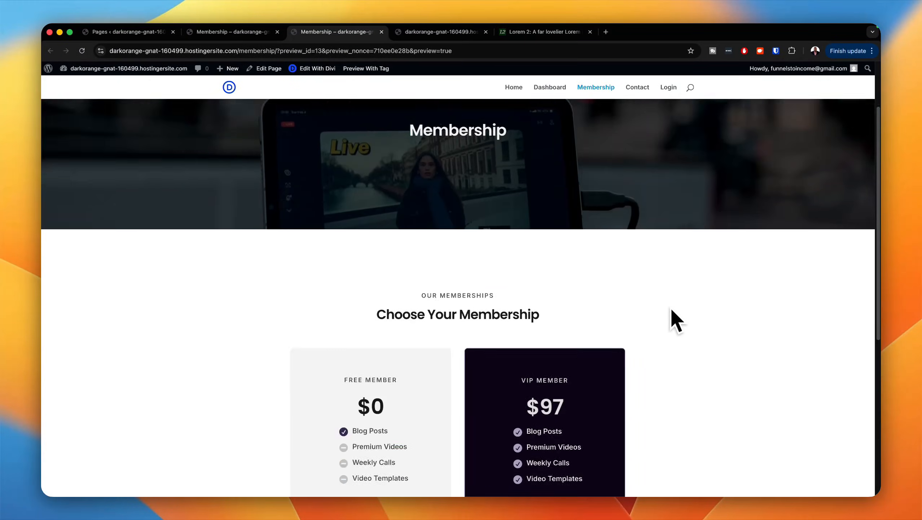
pyautogui.scroll(3, 671, 306)
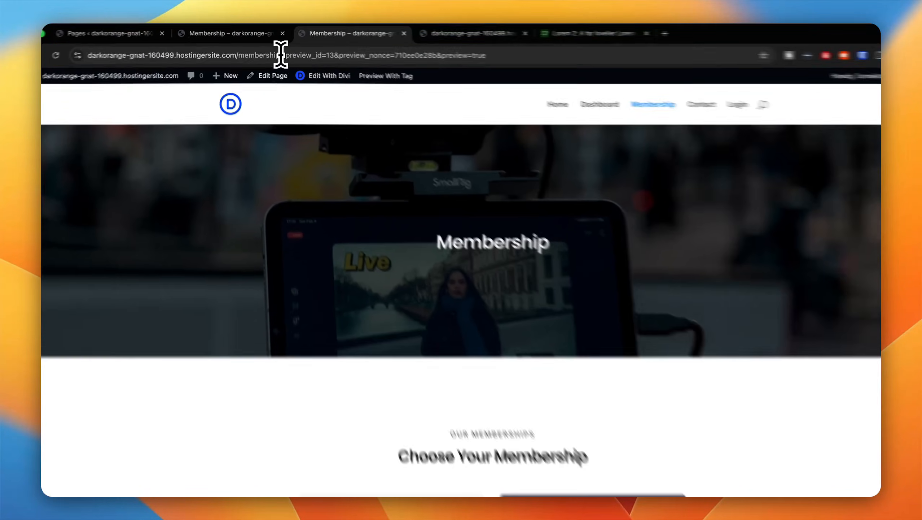
# Step: Strip the preview parameters from the page address and copy the plain /membership/ URL
pyautogui.moveTo(279, 51); pyautogui.dragTo(455, 51)
pyautogui.press('BackSpace')
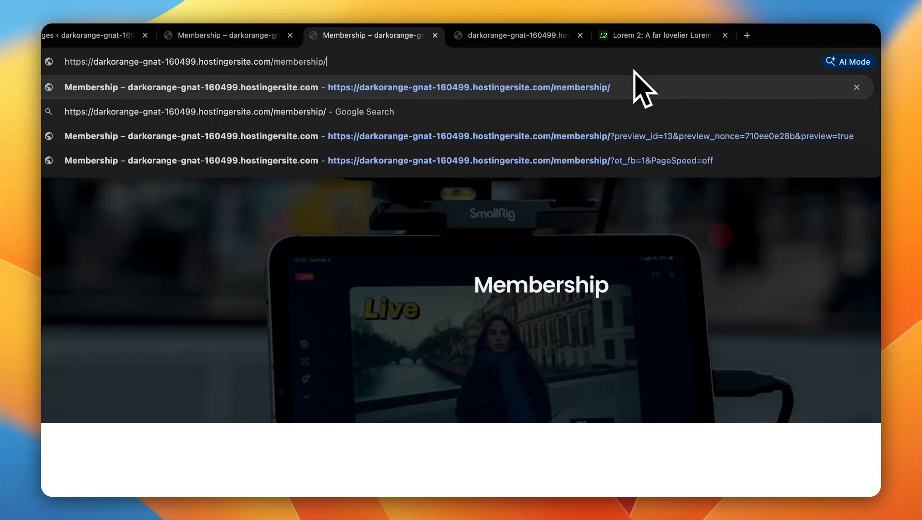
pyautogui.tripleClick(518, 64)
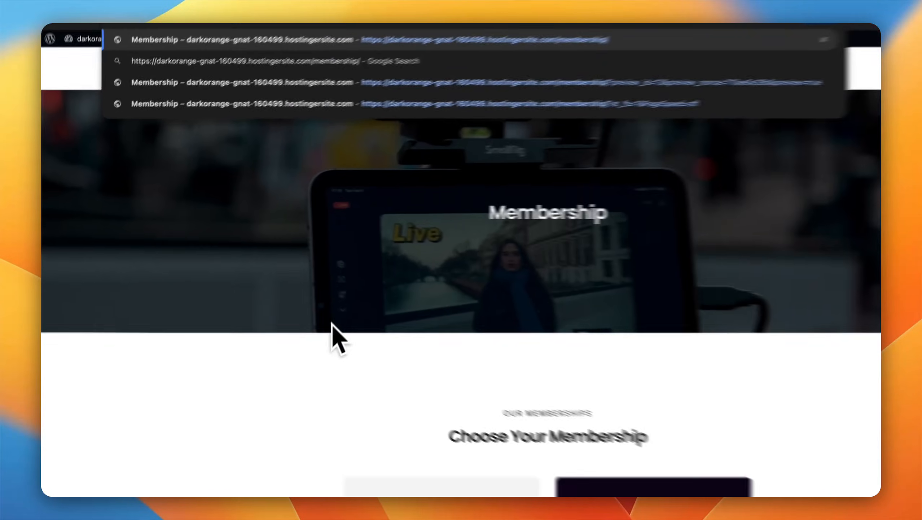
pyautogui.click(313, 339)
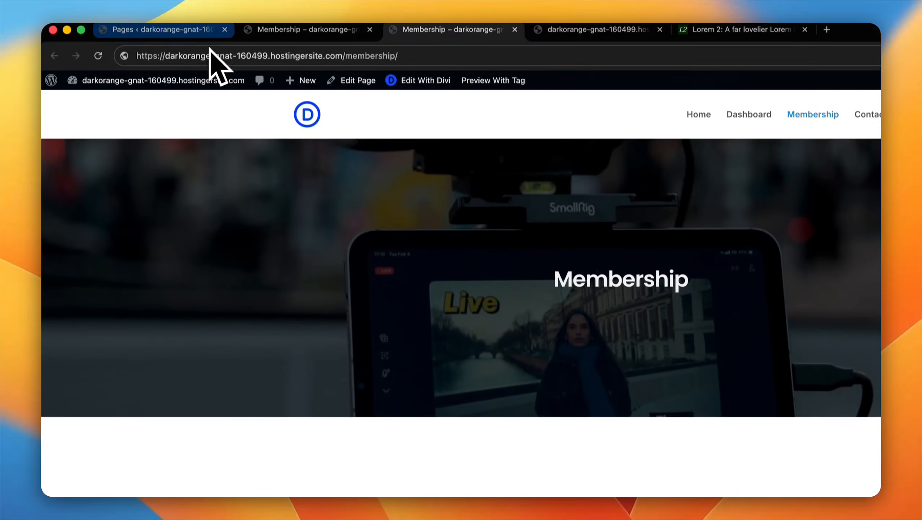
# Step: Go from the Membership page preview to the Home page and open it for editing in the Divi builder
pyautogui.click(204, 36)
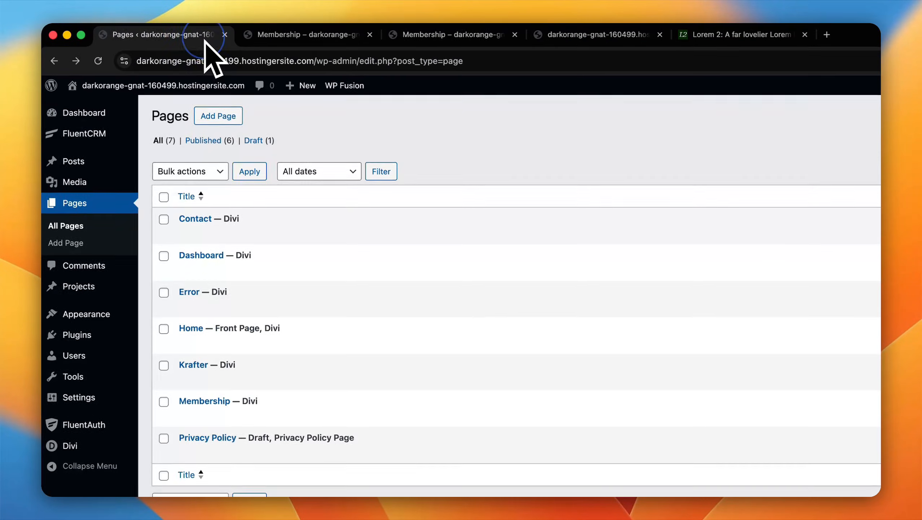
pyautogui.click(291, 36)
pyautogui.click(399, 37)
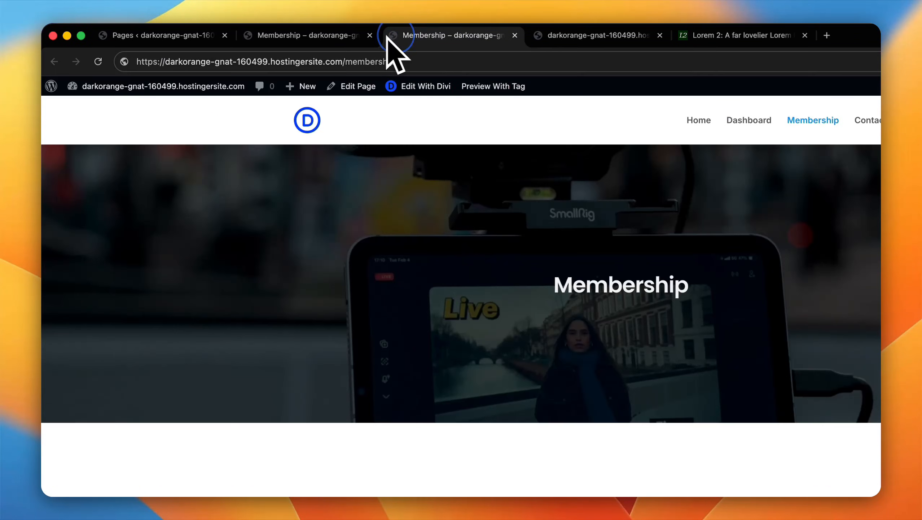
pyautogui.click(522, 125)
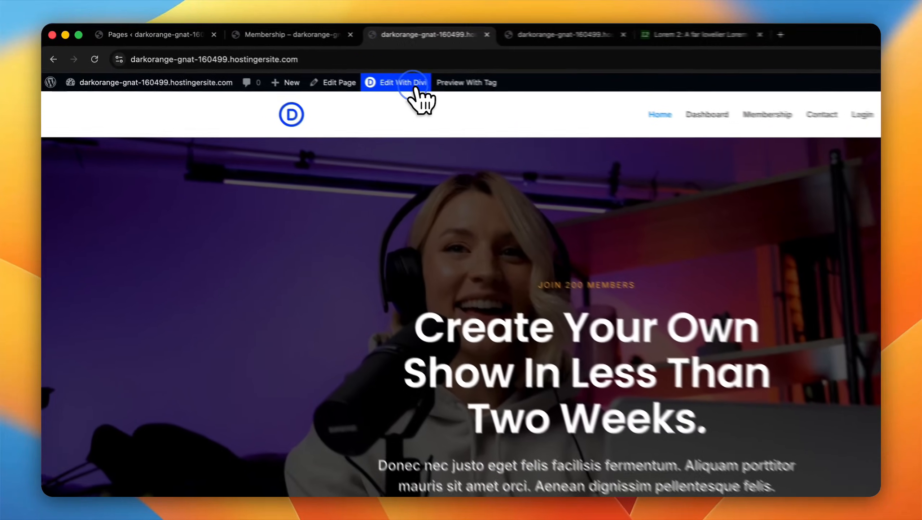
pyautogui.click(333, 70)
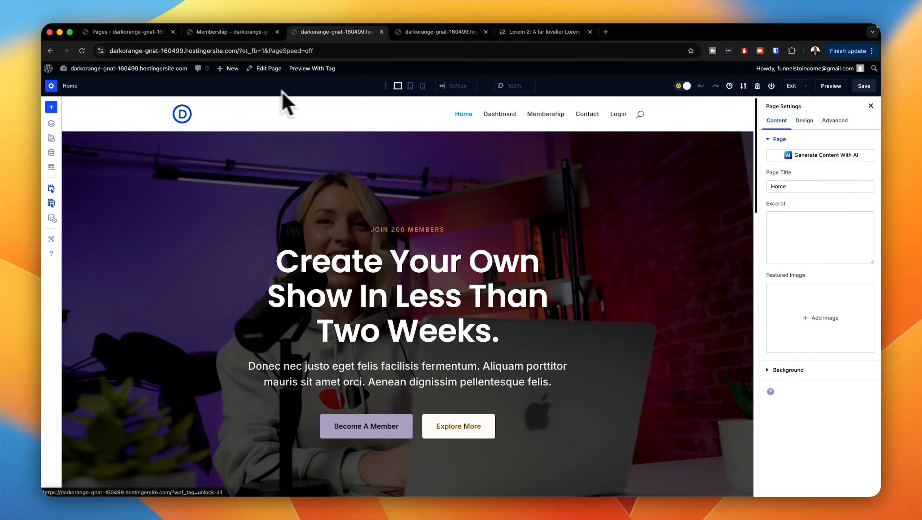
# Step: Link the hero's Become A Member button to the copied /membership/ URL and save the Home page
pyautogui.click(373, 419)
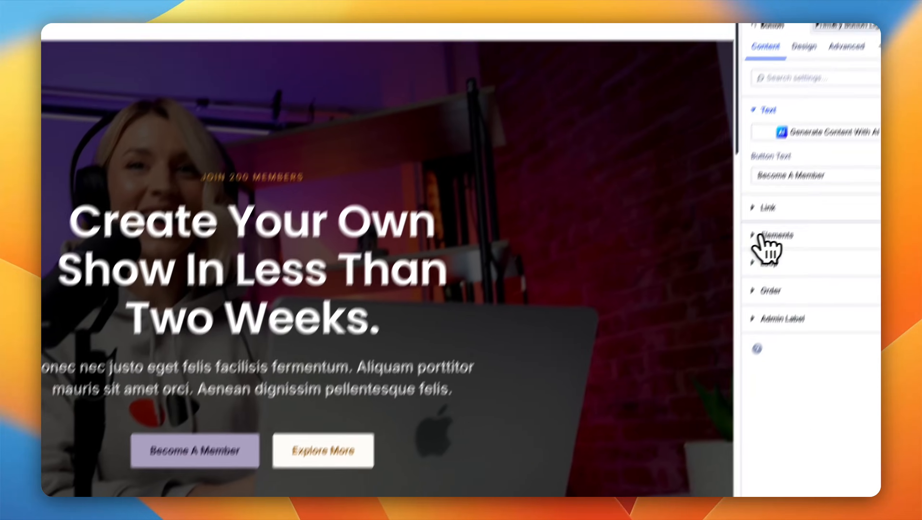
pyautogui.click(764, 209)
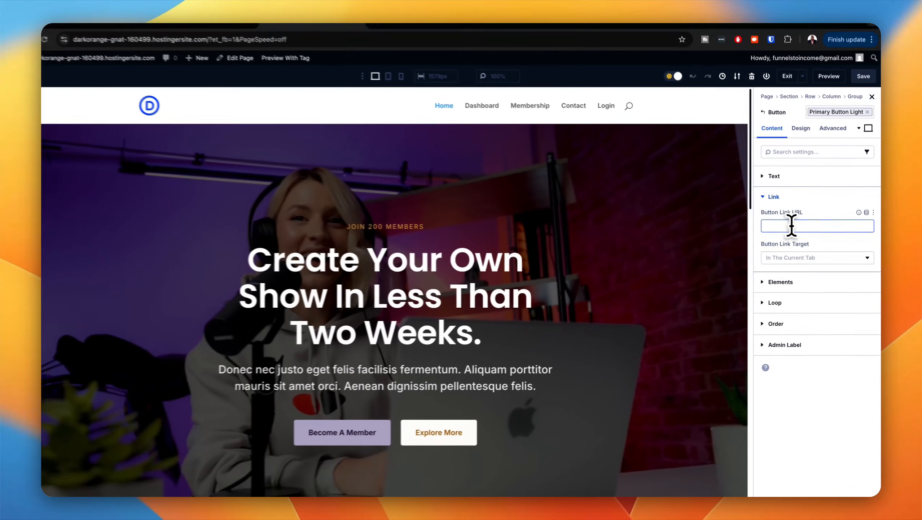
pyautogui.write('https://darkorange-gnat-160499.hostingersite.com/membership/')
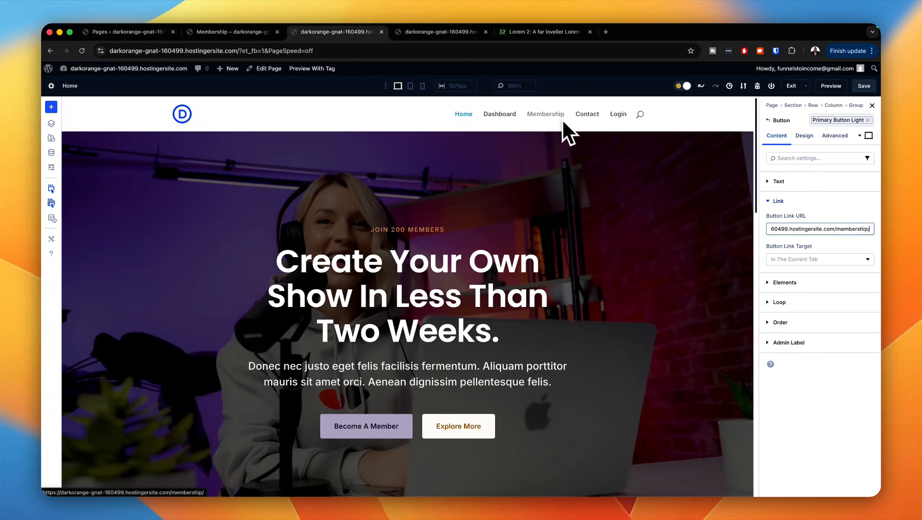
pyautogui.click(864, 86)
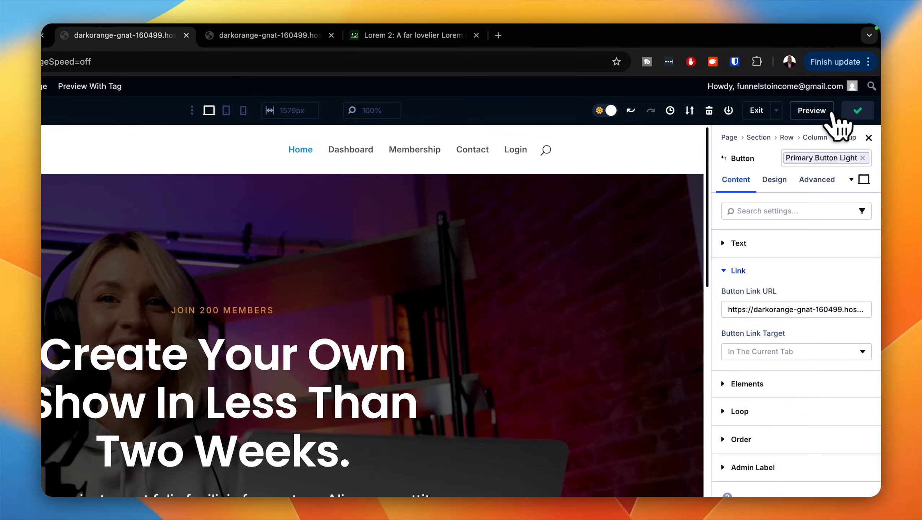
# Step: Preview the Home page, follow the Become A Member button and look over the Membership page it opens
pyautogui.click(831, 113)
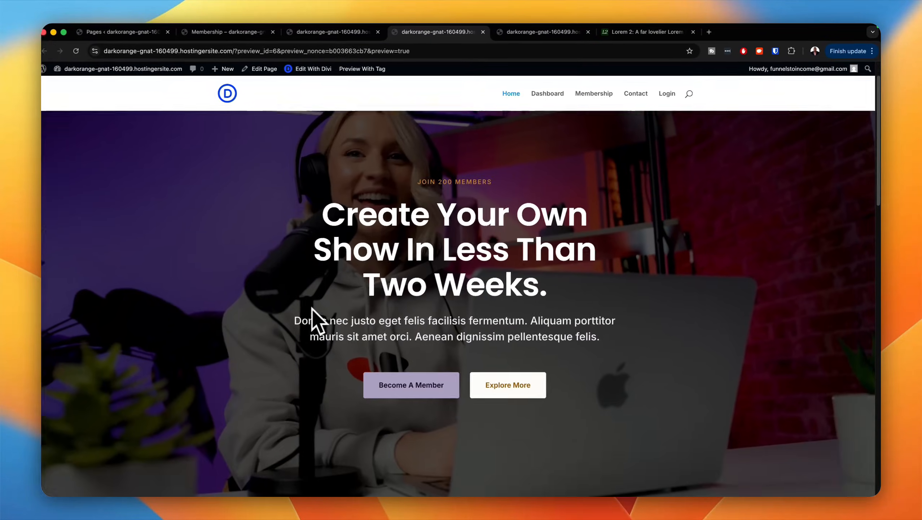
pyautogui.scroll(-5, 309, 317)
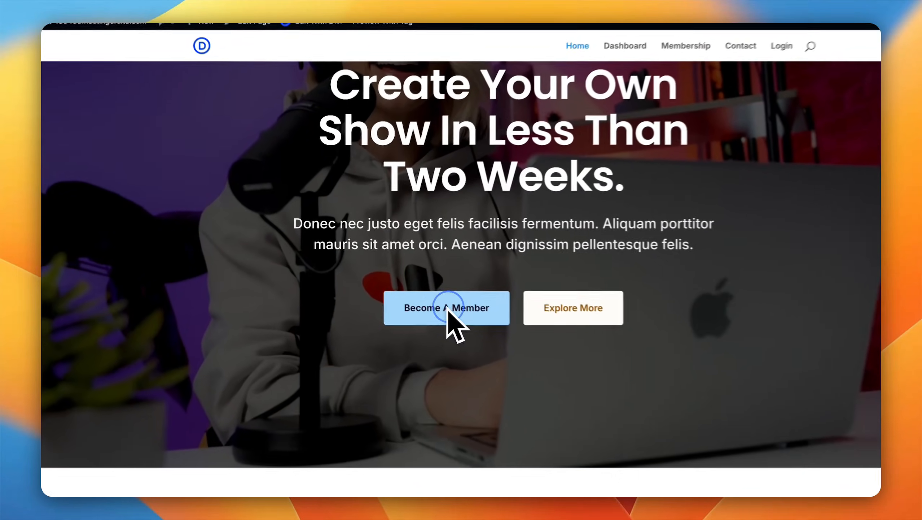
pyautogui.click(408, 287)
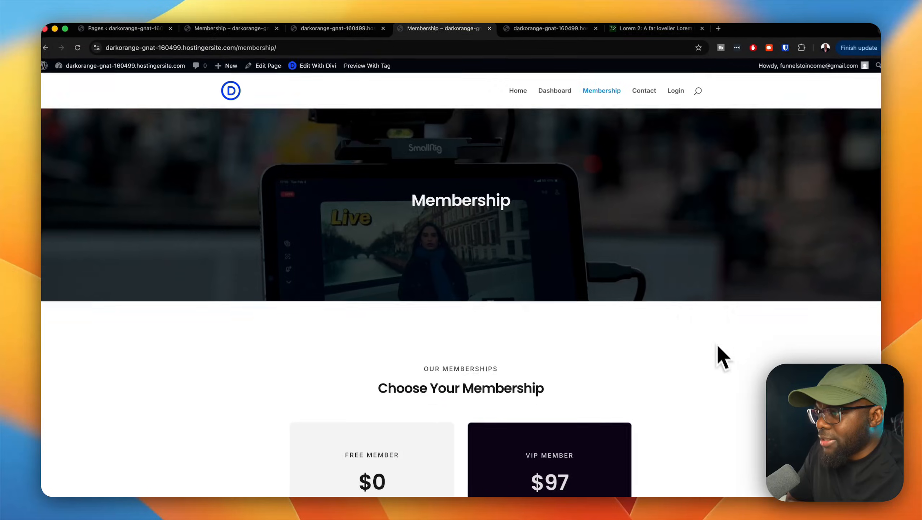
pyautogui.scroll(-8, 723, 363)
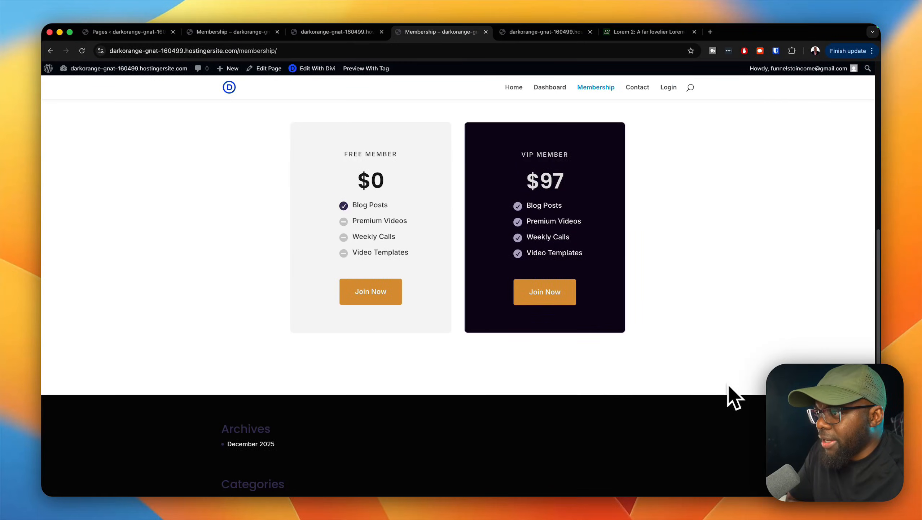
pyautogui.scroll(8, 728, 382)
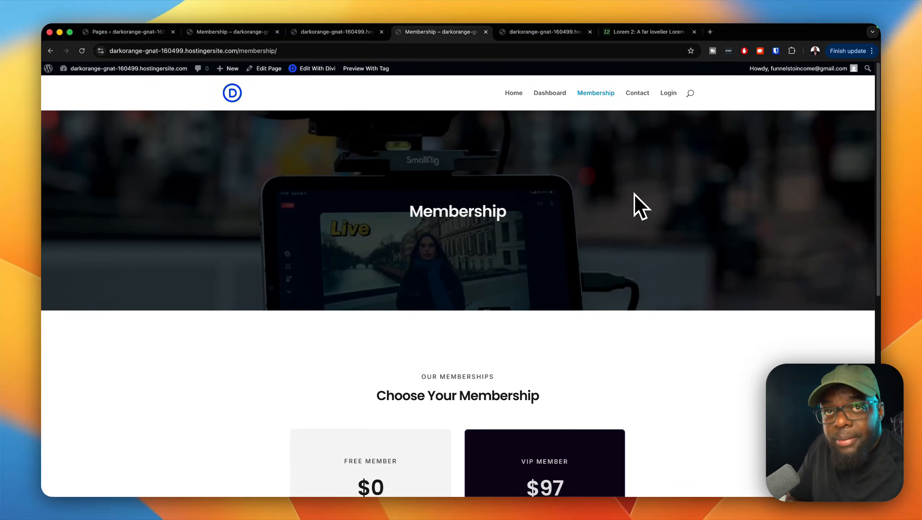
pyautogui.scroll(-2, 564, 336)
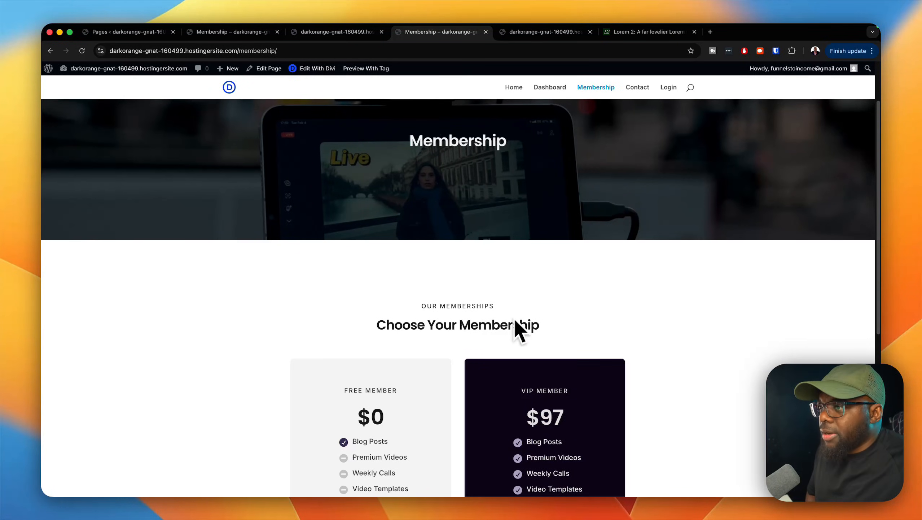
# Step: Return from the Membership page to the Pages list and open the Dashboard page in the Divi builder
pyautogui.scroll(2, 510, 322)
pyautogui.press('super+1')
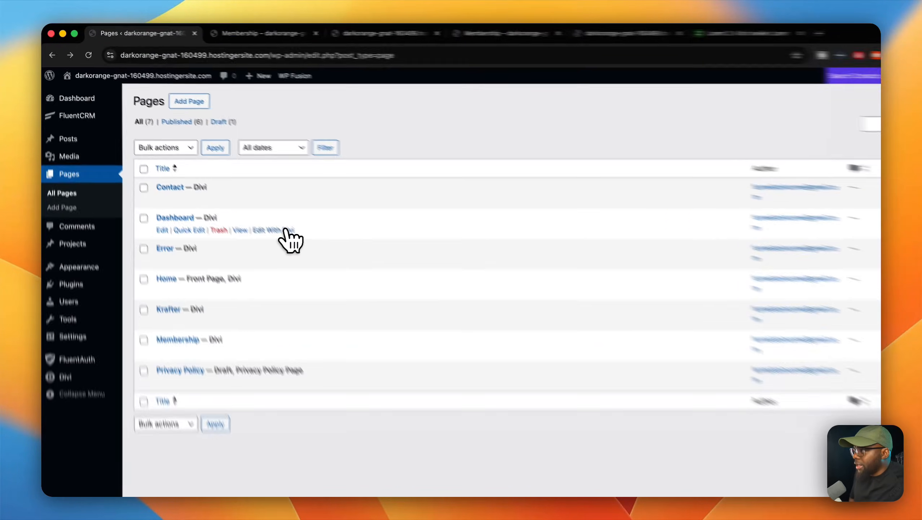
pyautogui.click(251, 201)
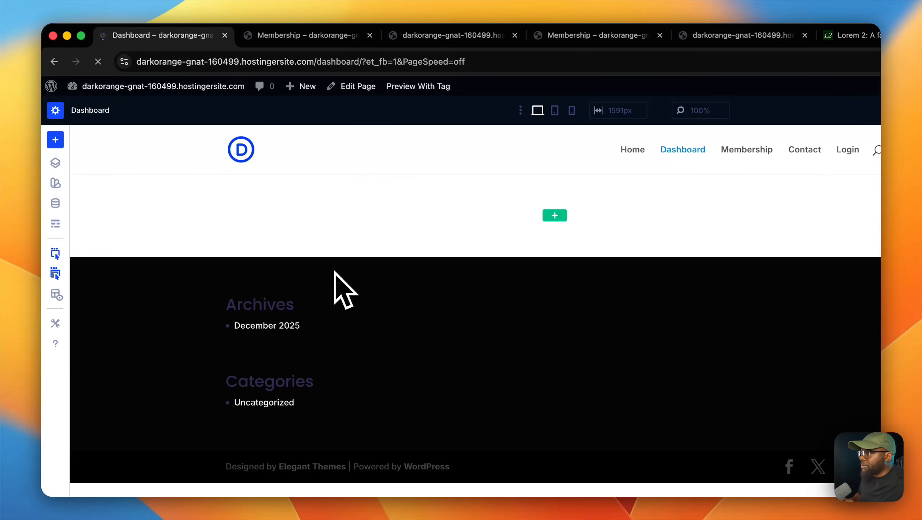
# Step: Add a single-column row with a Text module to the empty section of the Dashboard page
pyautogui.click(555, 215)
pyautogui.click(469, 232)
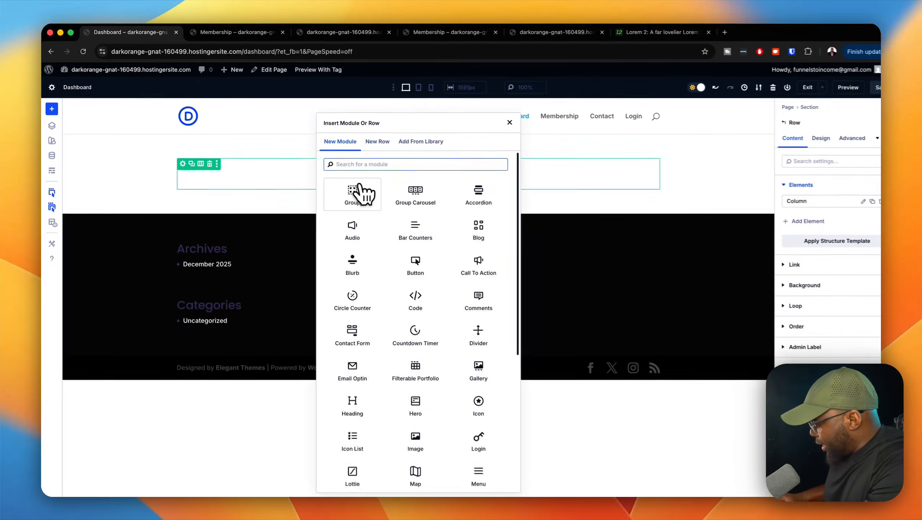
pyautogui.write('text')
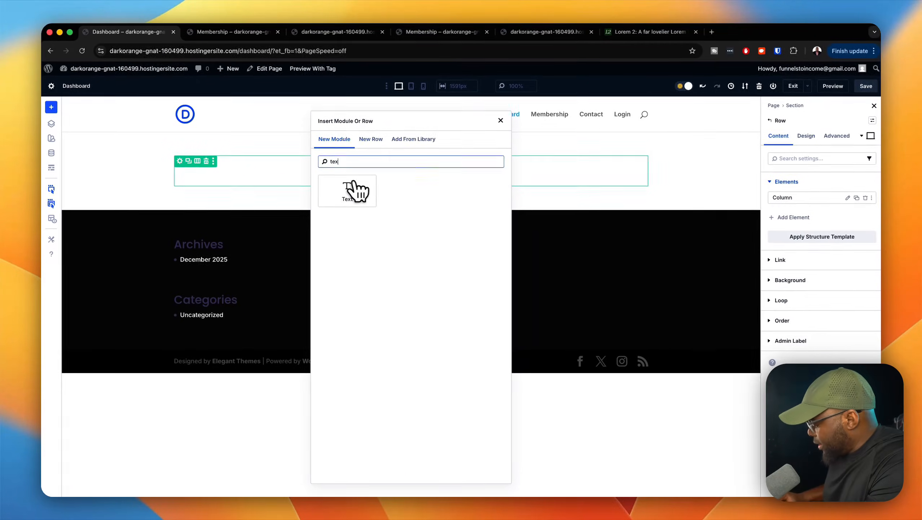
pyautogui.click(351, 189)
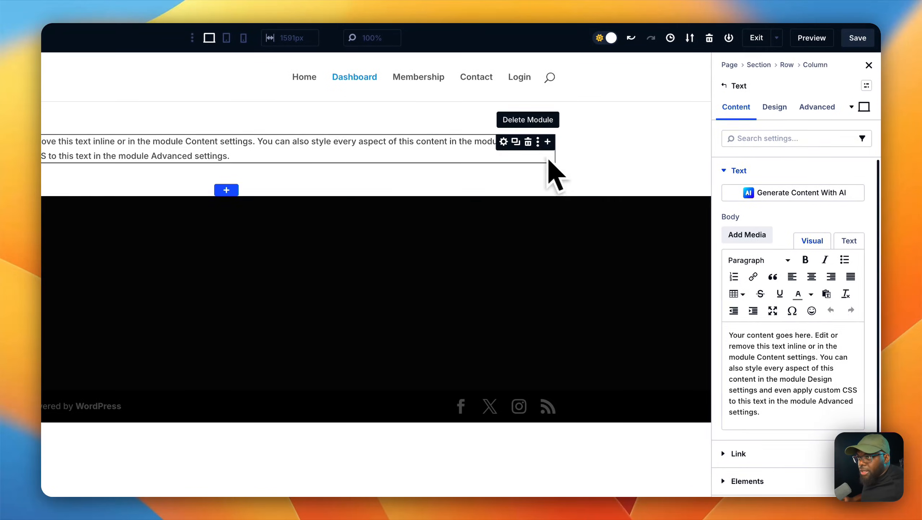
# Step: Insert a Heading module below the text and set its heading to "My Dashboard"
pyautogui.click(547, 141)
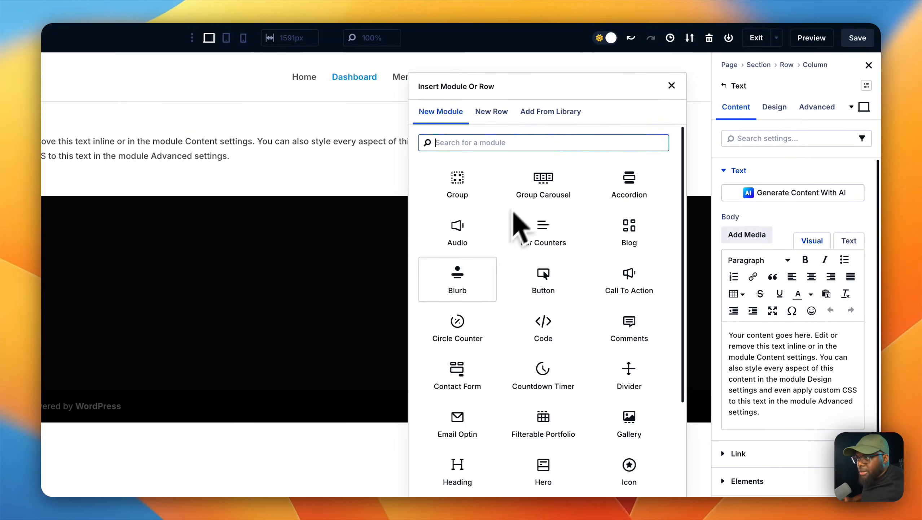
pyautogui.click(471, 473)
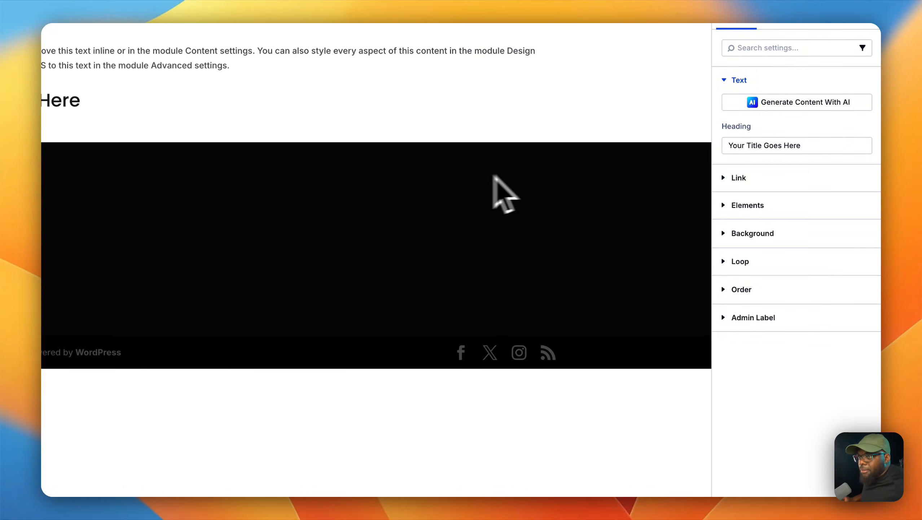
pyautogui.click(796, 171)
pyautogui.tripleClick(802, 170)
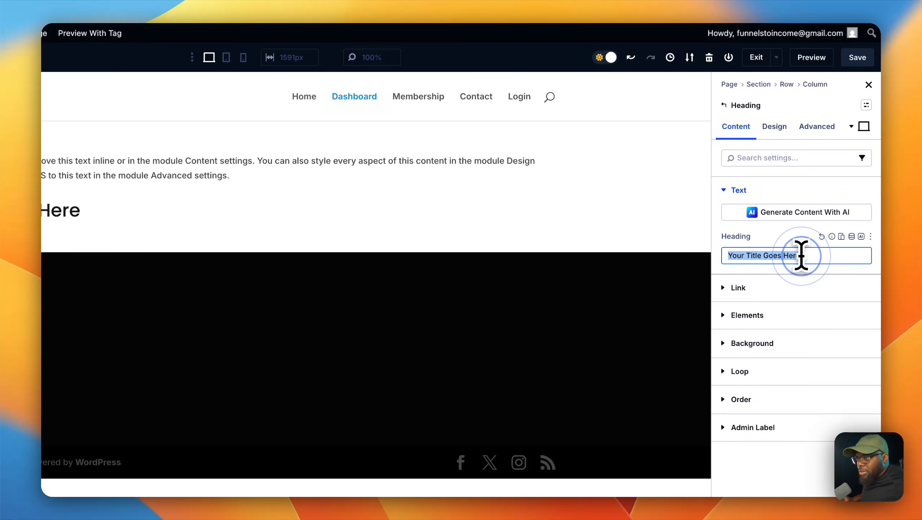
pyautogui.write('My Dashboard')
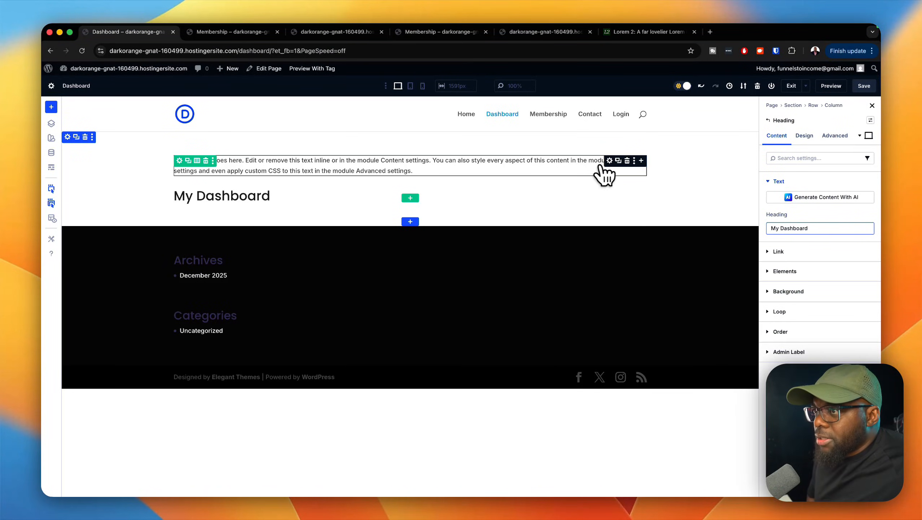
# Step: Replace the Text module's placeholder body with "Welcome" and apply the label text preset to it
pyautogui.click(610, 162)
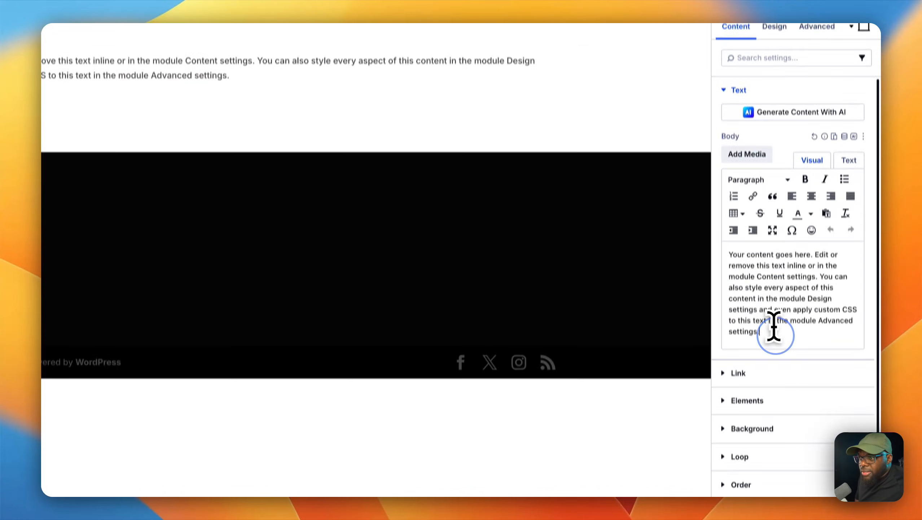
pyautogui.moveTo(803, 353); pyautogui.dragTo(747, 268)
pyautogui.write('Welcome')
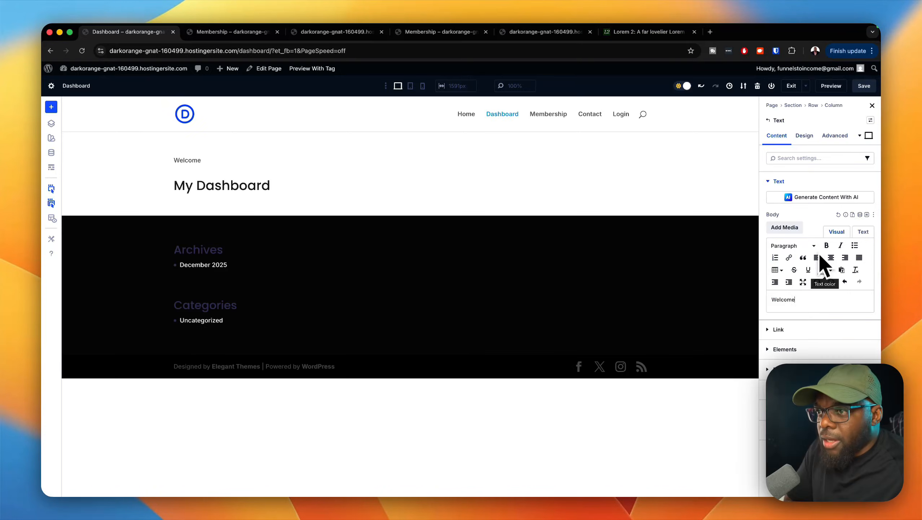
pyautogui.click(804, 135)
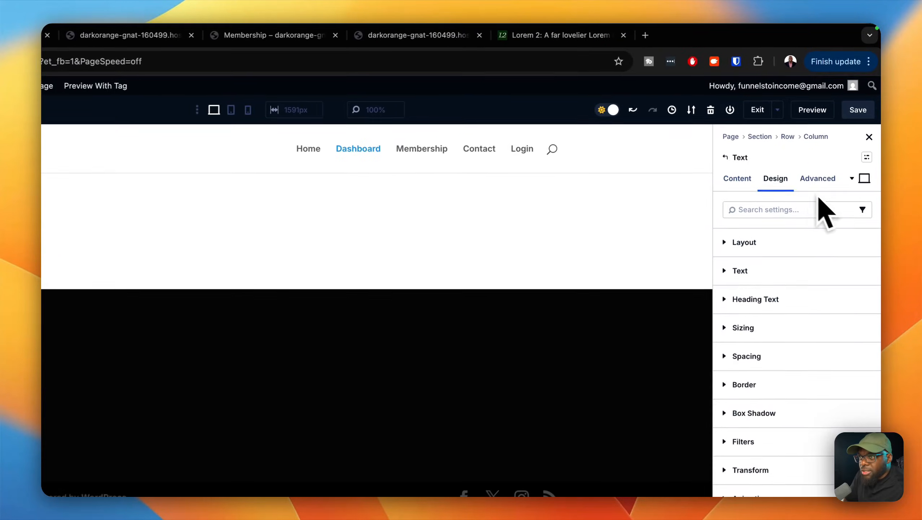
pyautogui.click(866, 273)
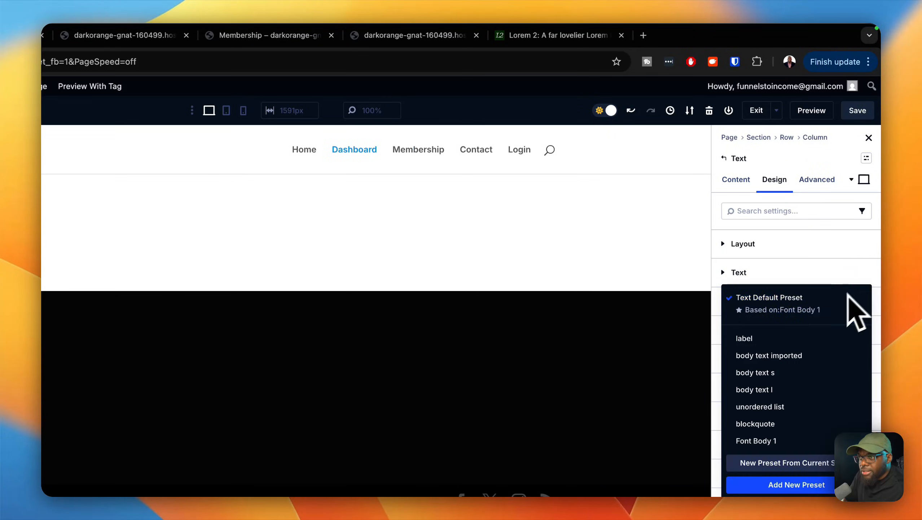
pyautogui.click(793, 336)
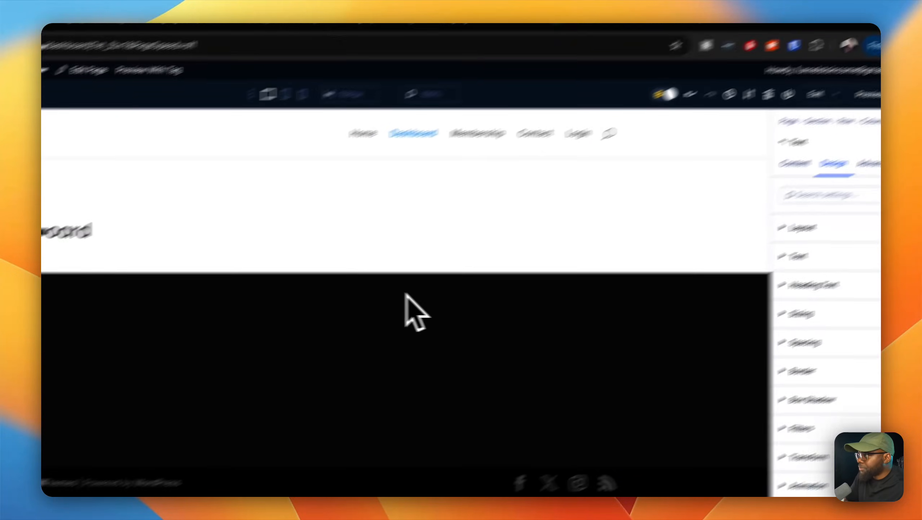
# Step: Add a single-column row below the heading and insert a Blurb module in it
pyautogui.click(426, 198)
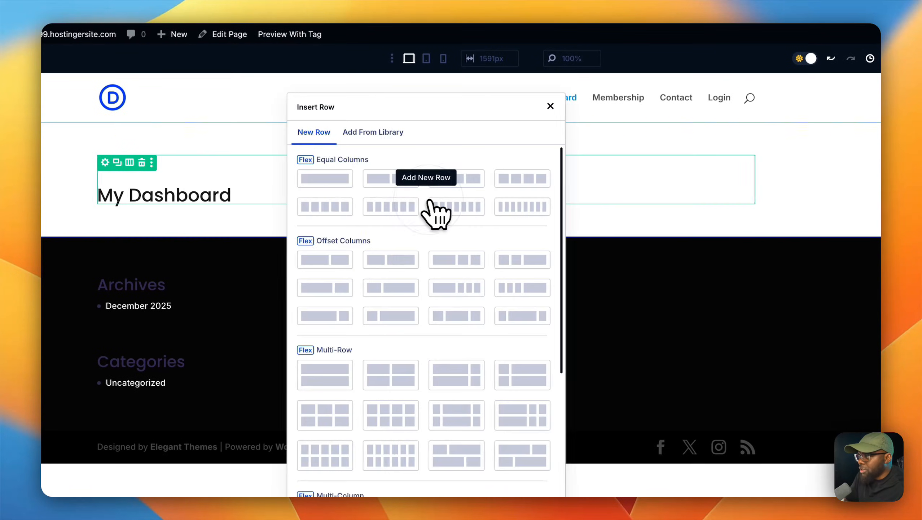
pyautogui.click(341, 182)
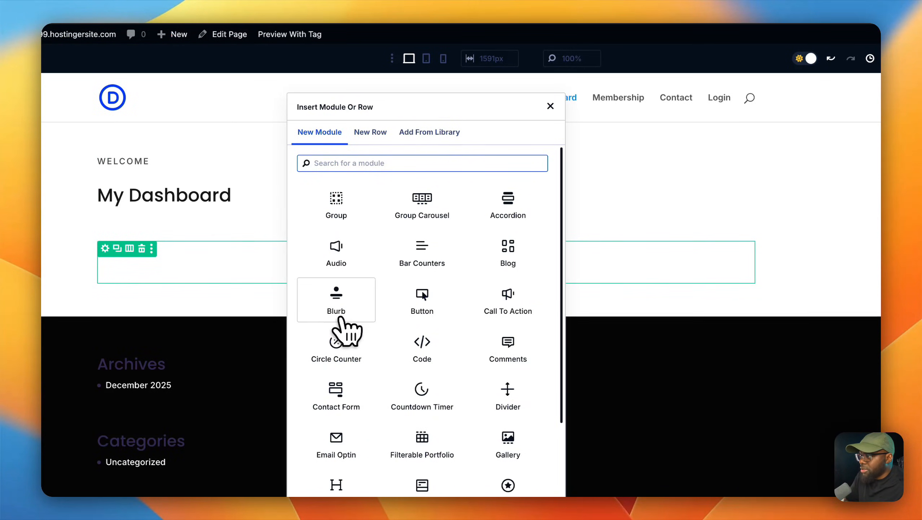
pyautogui.click(340, 305)
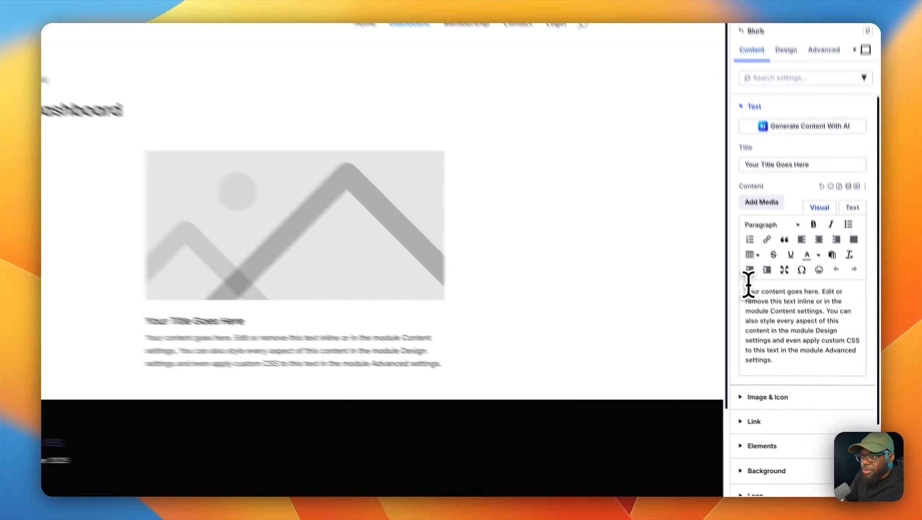
# Step: Clear the blurb's placeholder body text and set its title to "Premium Content"
pyautogui.moveTo(748, 285); pyautogui.dragTo(848, 350)
pyautogui.press('BackSpace')
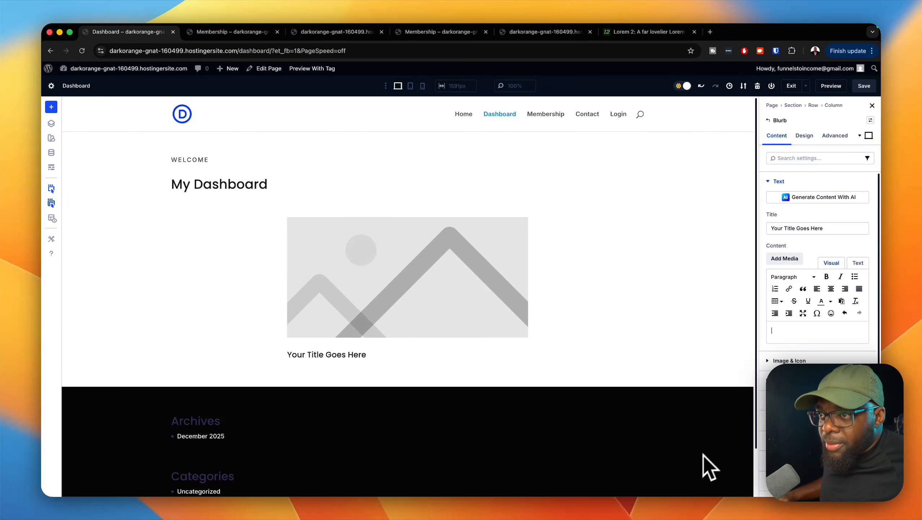
pyautogui.tripleClick(832, 229)
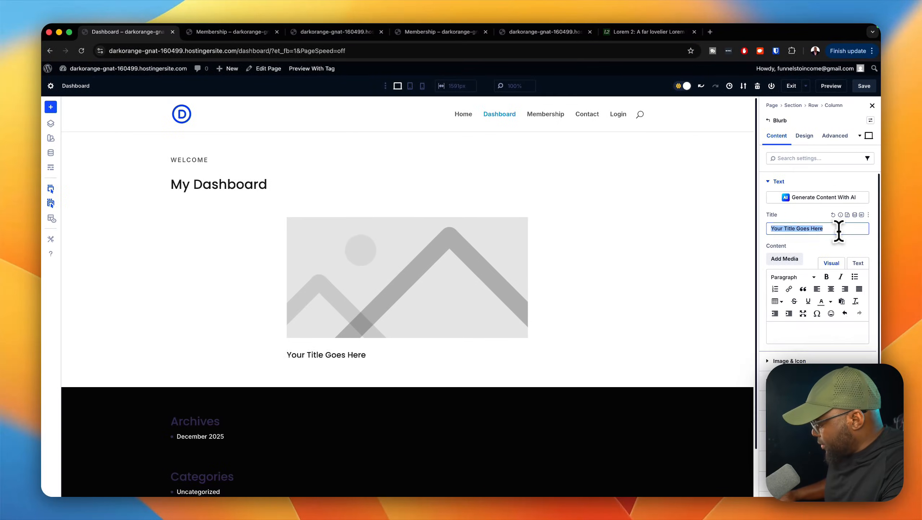
pyautogui.write('Premium Content')
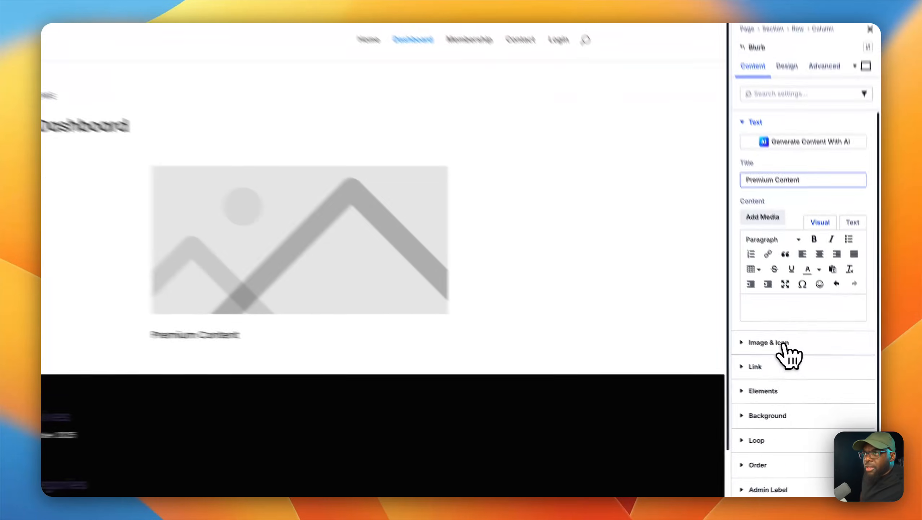
# Step: Set the blurb's image to the media library photo of the woman sitting on the floor beside a camera tripod
pyautogui.click(796, 361)
pyautogui.click(800, 293)
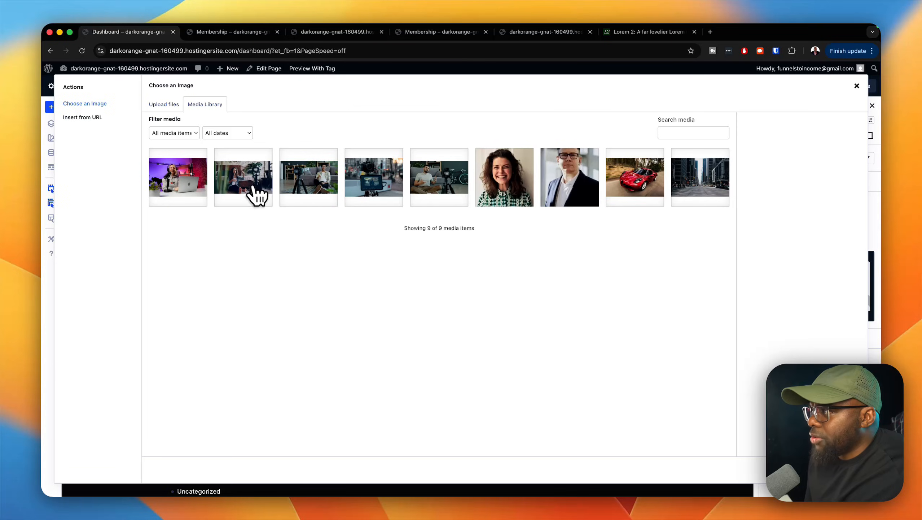
pyautogui.click(257, 180)
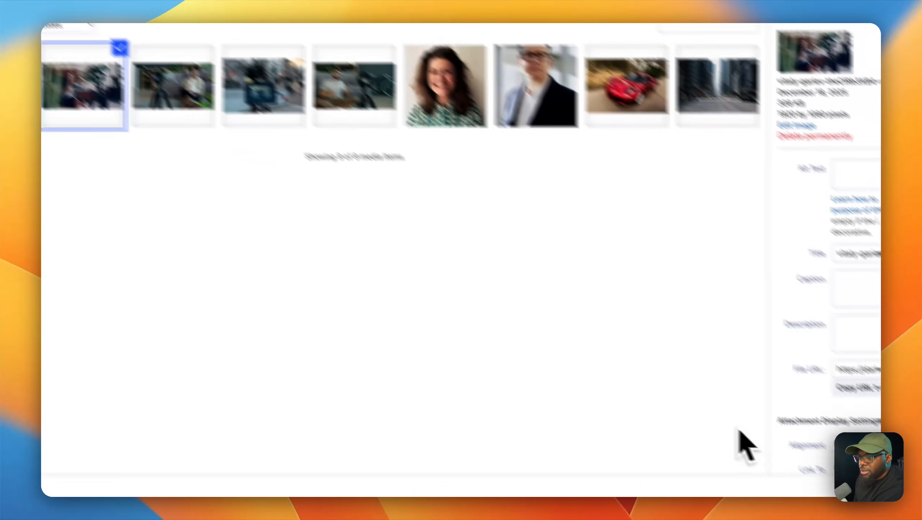
pyautogui.click(806, 459)
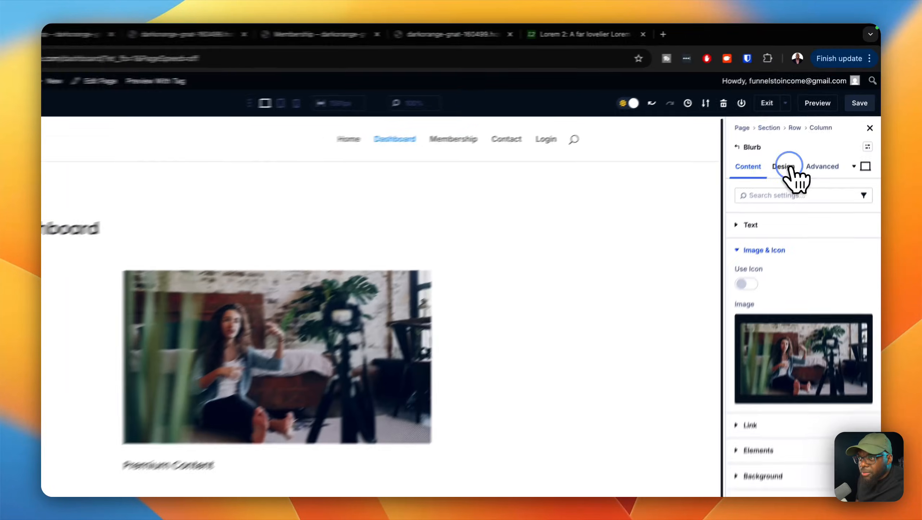
# Step: Apply the padding medium spacing preset and the radius s border preset to the blurb
pyautogui.click(795, 89)
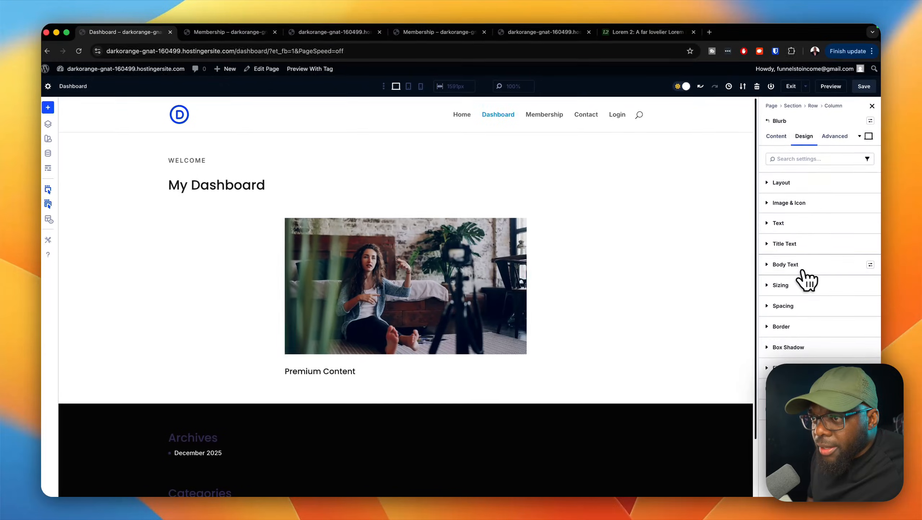
pyautogui.click(869, 305)
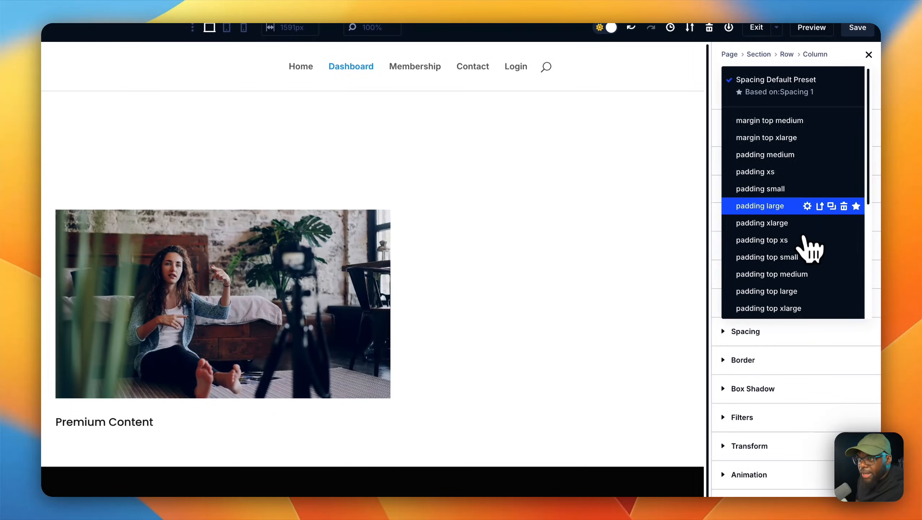
pyautogui.click(789, 155)
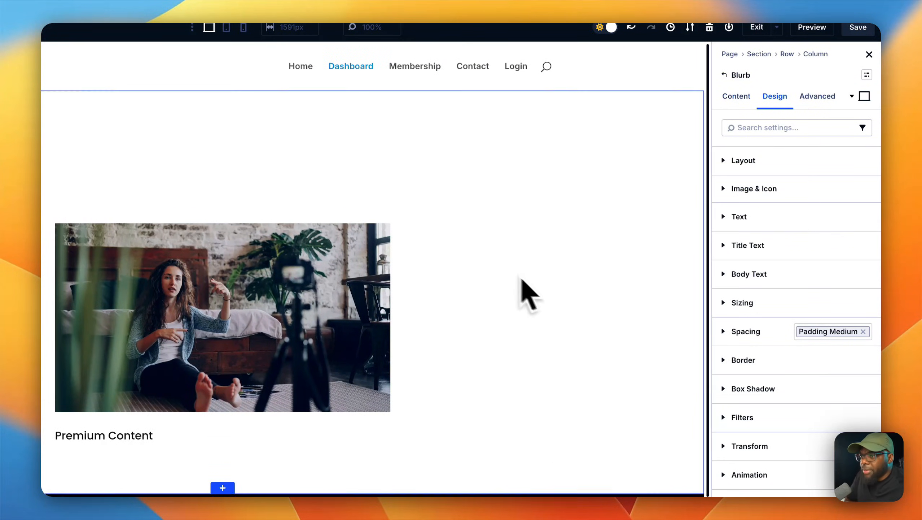
pyautogui.click(867, 360)
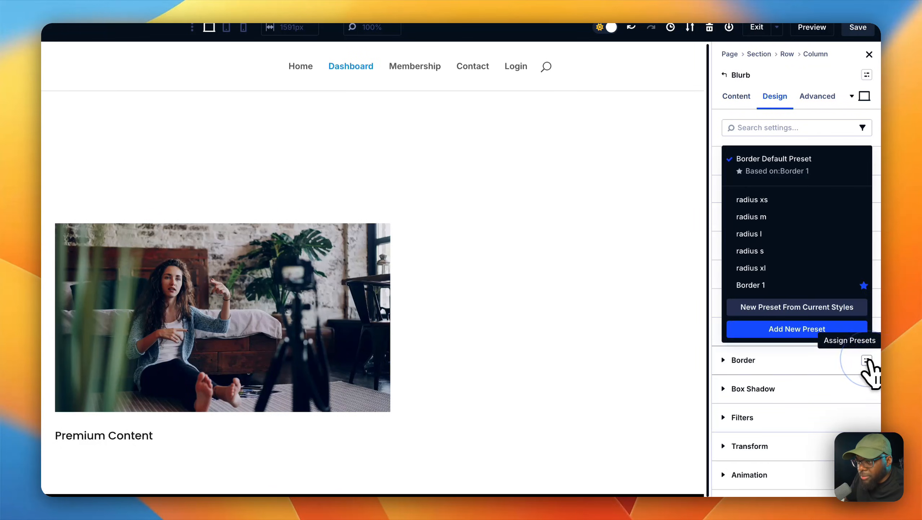
pyautogui.click(782, 252)
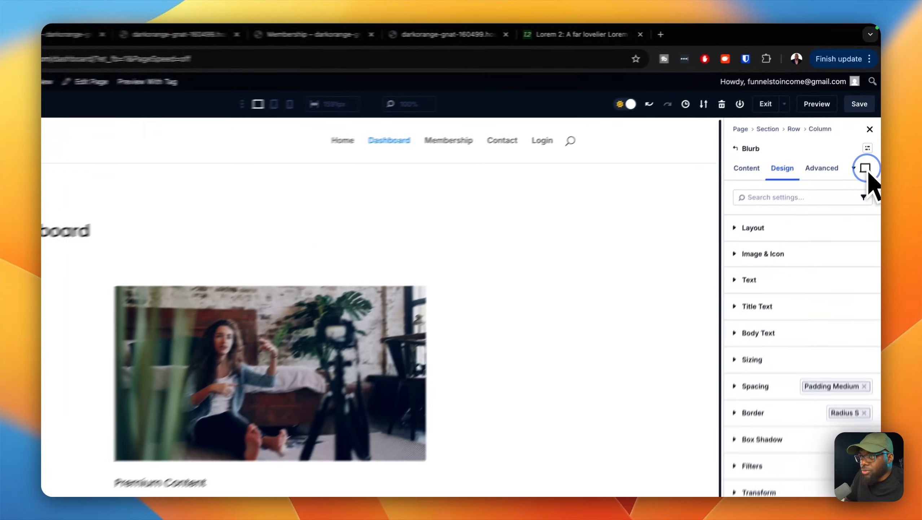
# Step: Give the blurb a light grey global background color in its Hover state
pyautogui.click(870, 135)
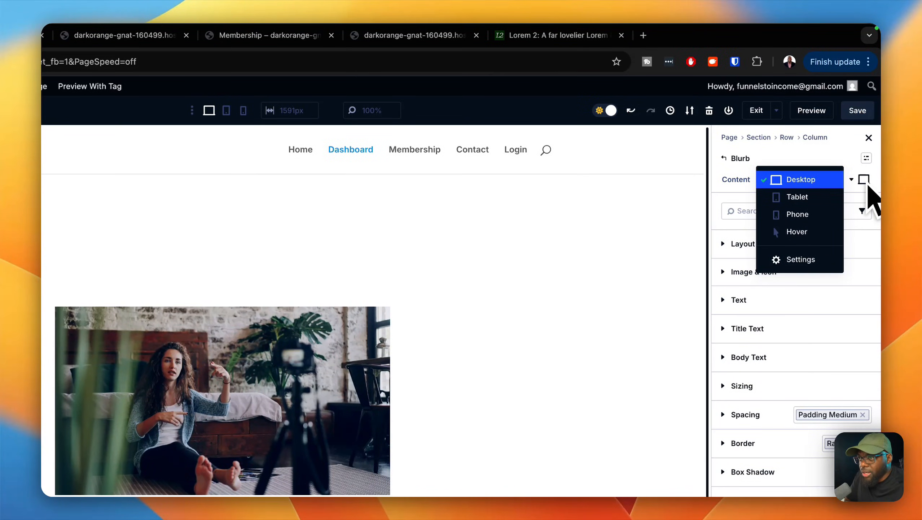
pyautogui.click(869, 184)
pyautogui.click(869, 186)
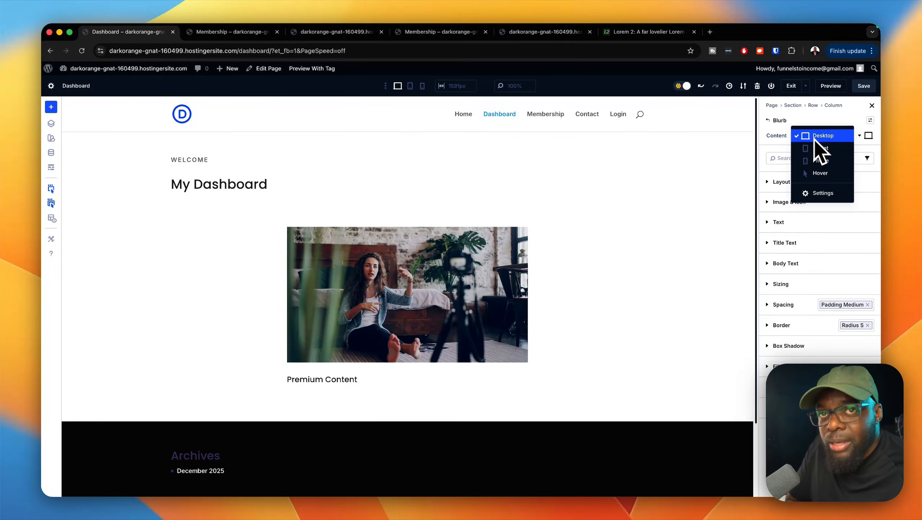
pyautogui.click(821, 173)
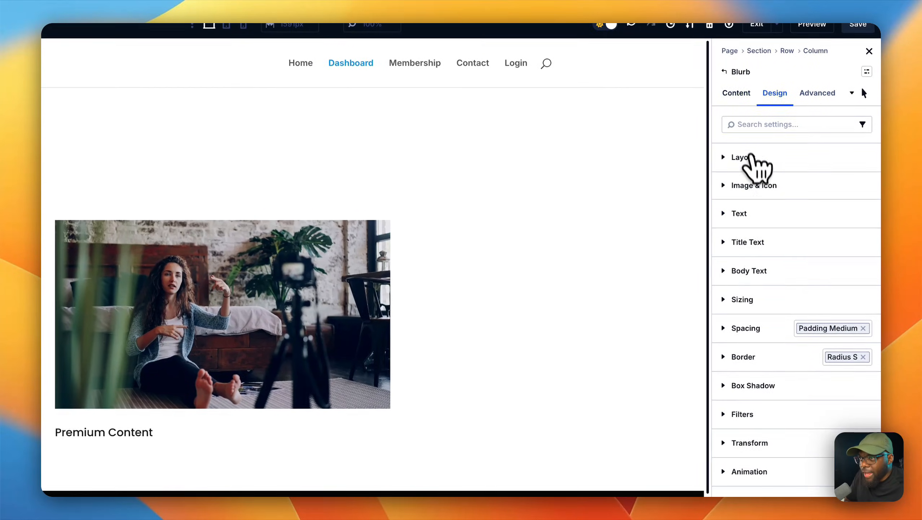
pyautogui.click(737, 95)
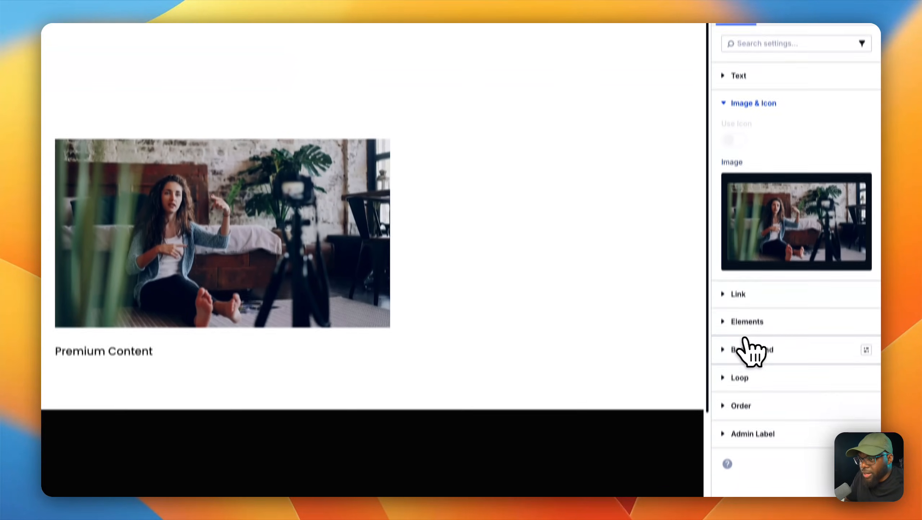
pyautogui.click(735, 332)
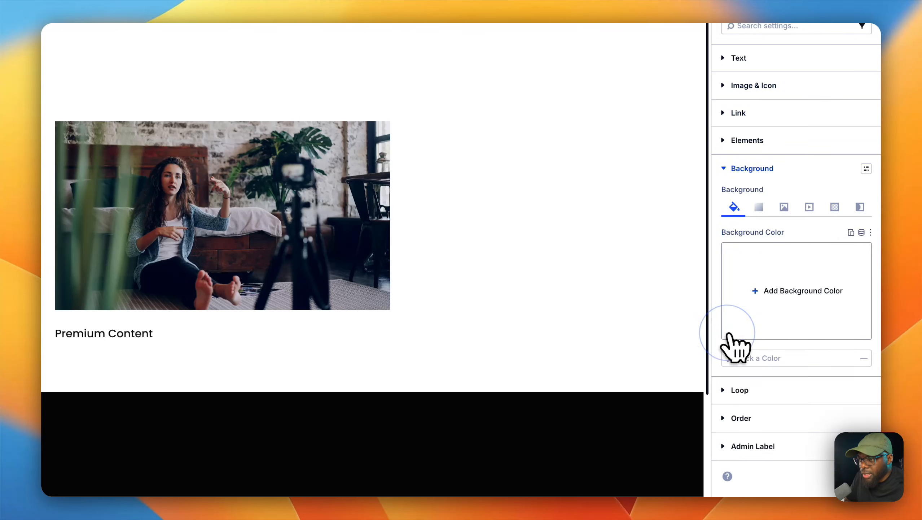
pyautogui.click(762, 302)
pyautogui.scroll(-3, 647, 375)
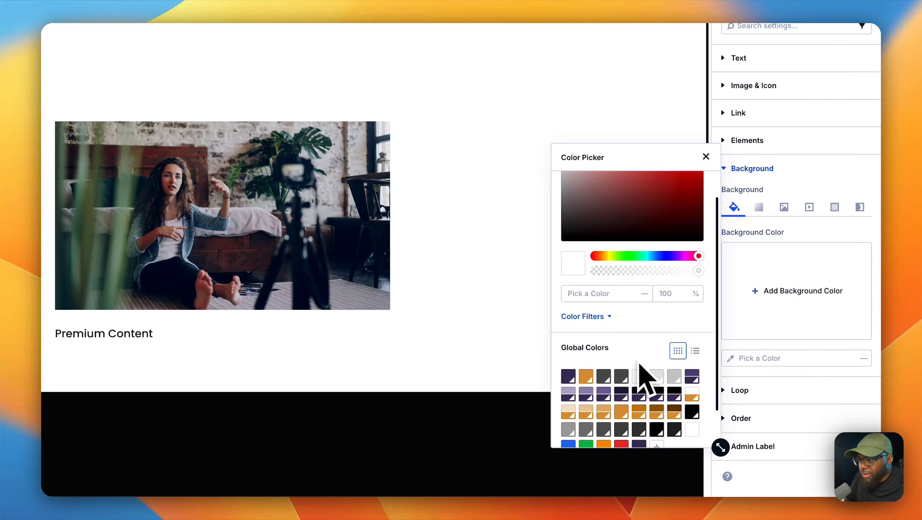
pyautogui.click(639, 360)
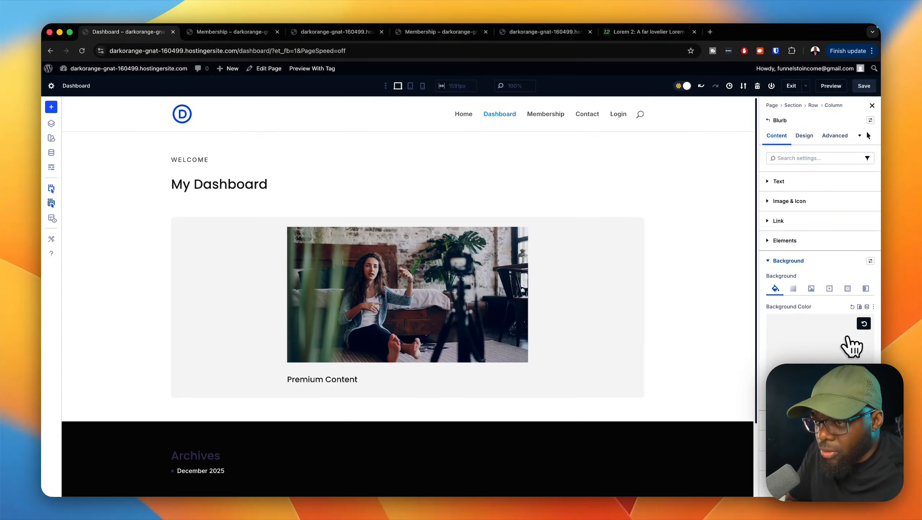
# Step: Replace the blurb's hover background with the light tan global color, return to the Desktop state and save the page
pyautogui.click(864, 323)
pyautogui.click(786, 338)
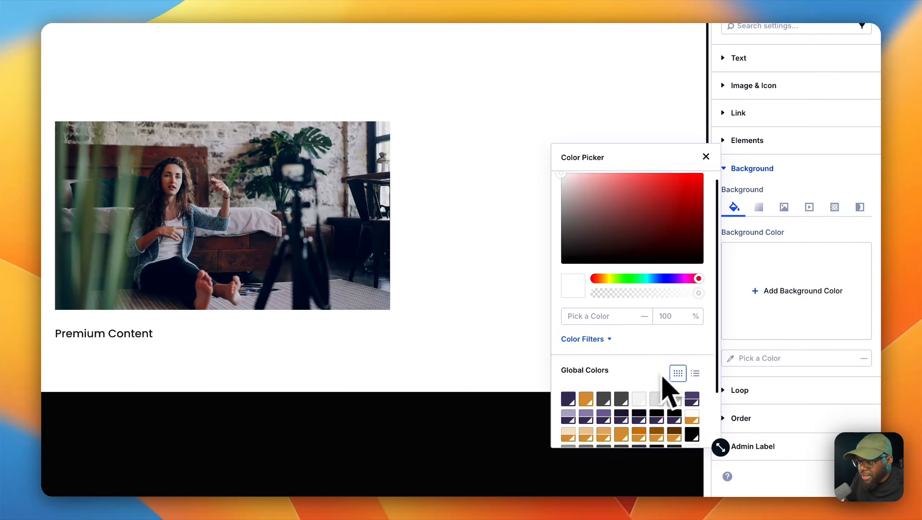
pyautogui.scroll(-3, 641, 385)
pyautogui.click(567, 392)
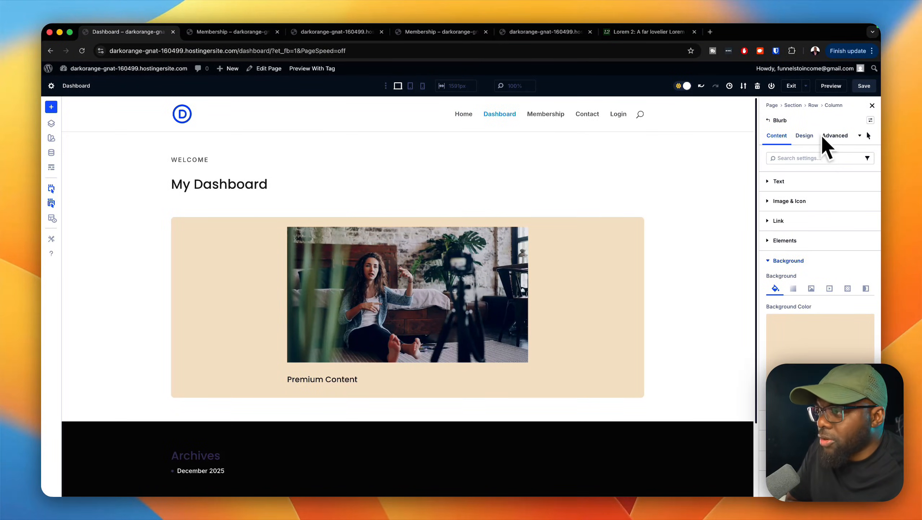
pyautogui.click(869, 135)
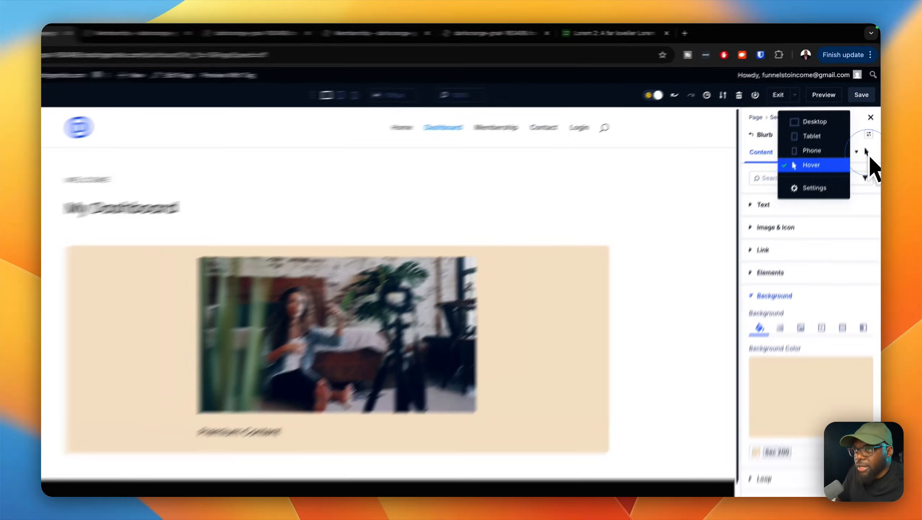
pyautogui.click(841, 107)
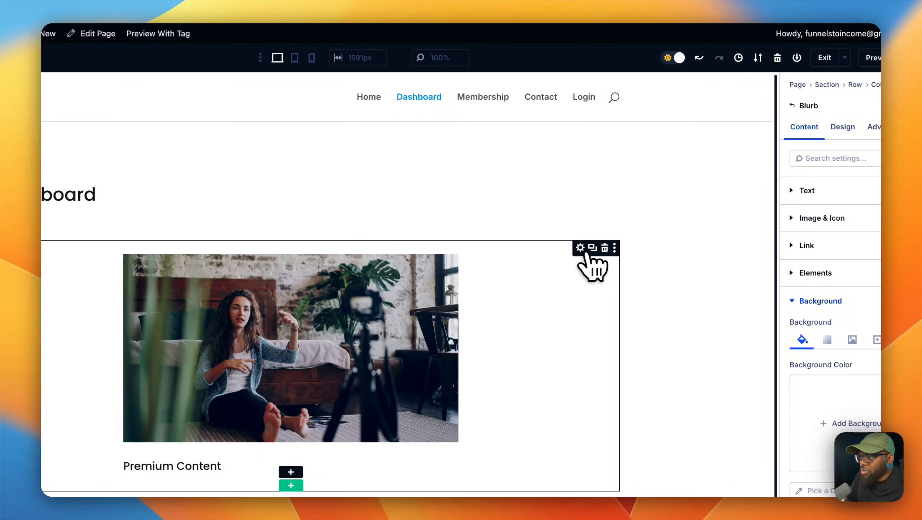
# Step: Duplicate the Premium Content blurb and retitle the upper copy "Free Content"
pyautogui.click(593, 251)
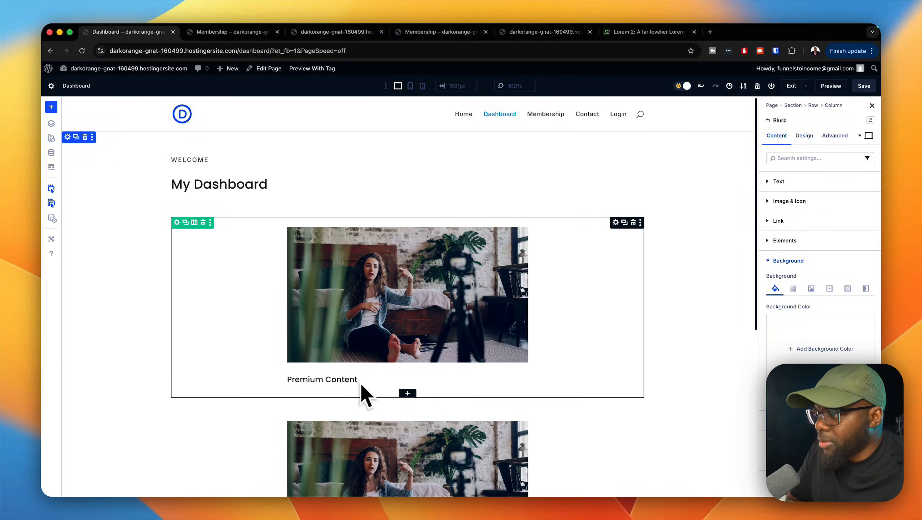
pyautogui.scroll(-5, 364, 398)
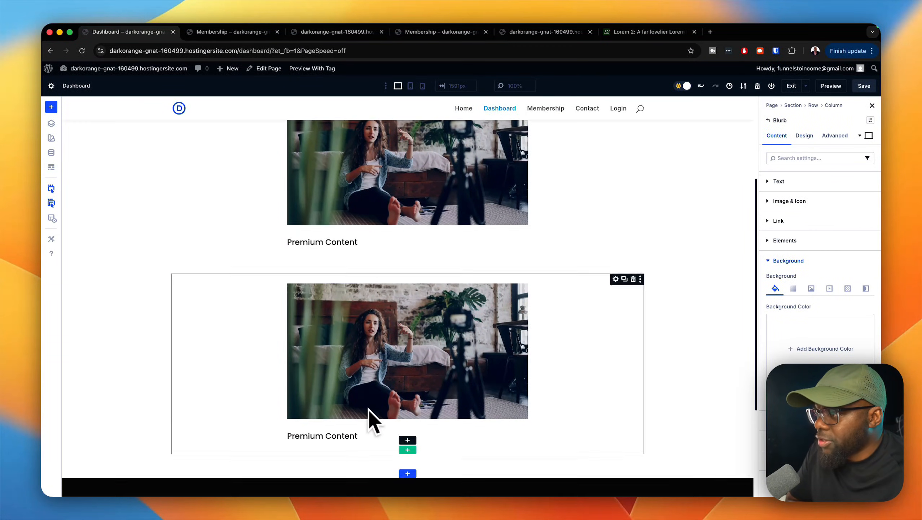
pyautogui.scroll(1, 368, 408)
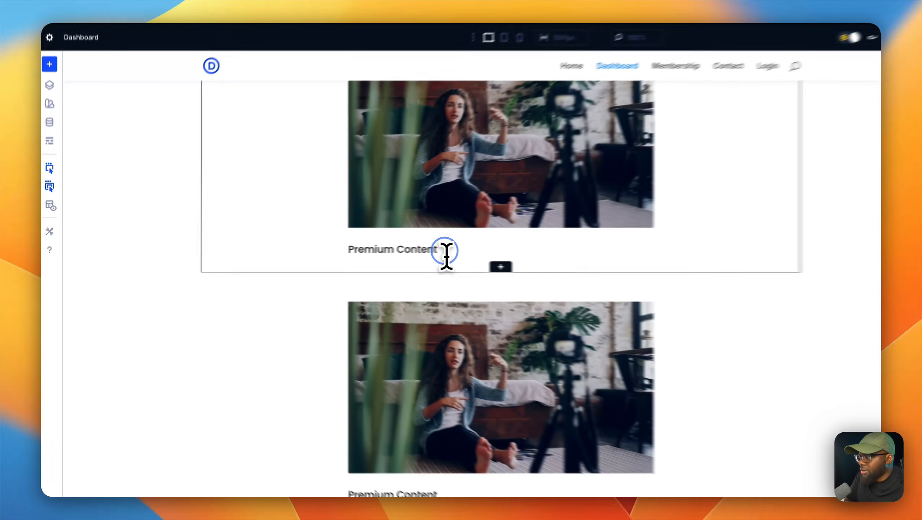
pyautogui.tripleClick(467, 247)
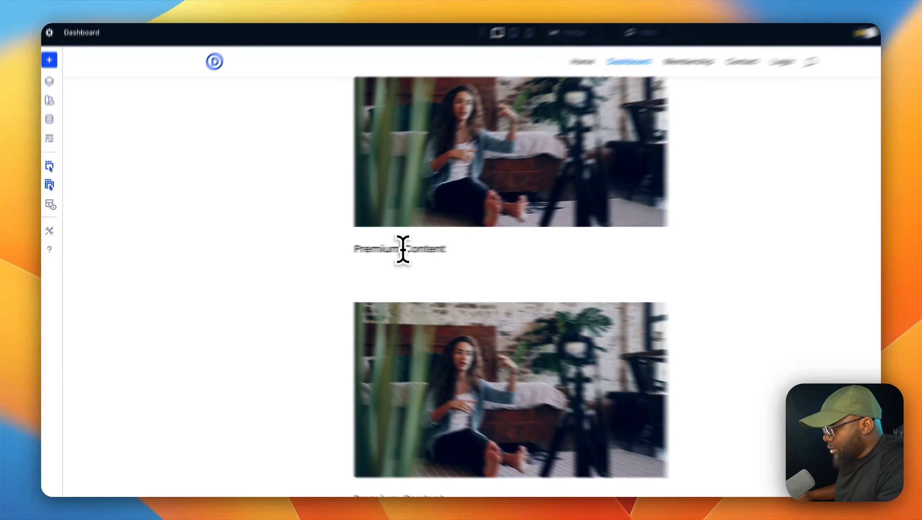
pyautogui.press('BackSpace')
pyautogui.press('BackSpace')
pyautogui.press('BackSpace')
pyautogui.press('BackSpace')
pyautogui.press('BackSpace')
pyautogui.press('BackSpace')
pyautogui.press('BackSpace')
pyautogui.press('BackSpace')
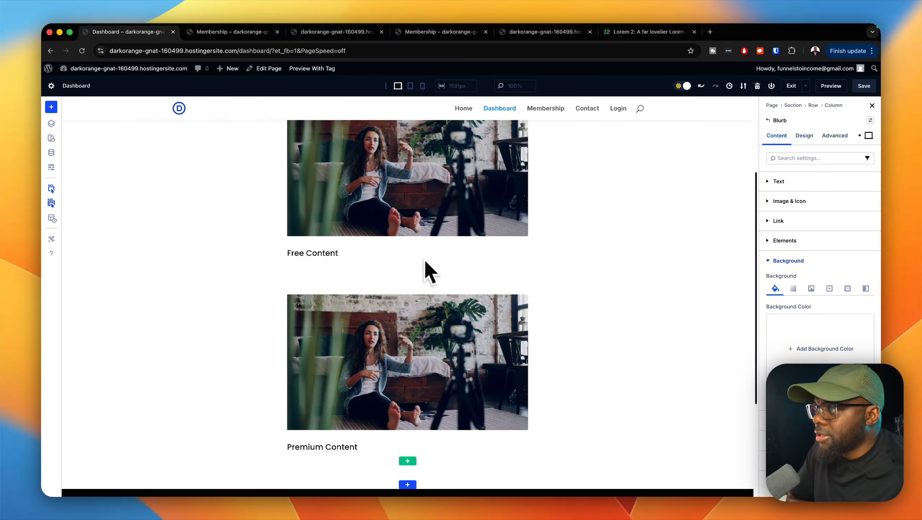
# Step: Apply the autogrid preset to the column holding the two blurbs, save, and preview the page
pyautogui.scroll(5, 428, 268)
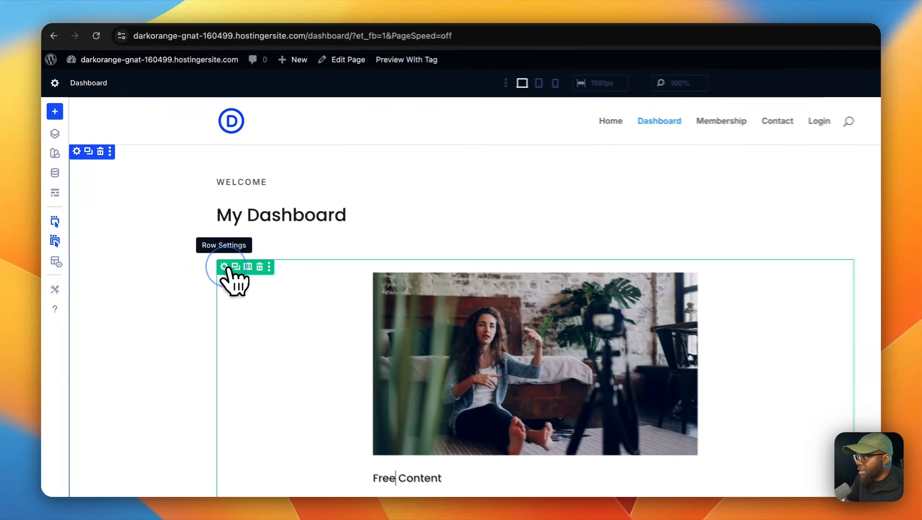
pyautogui.click(177, 222)
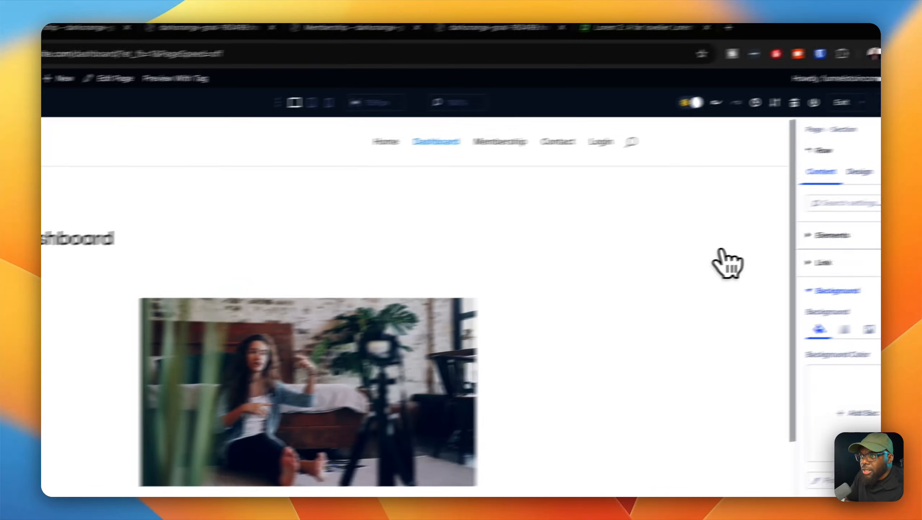
pyautogui.click(815, 235)
pyautogui.click(831, 266)
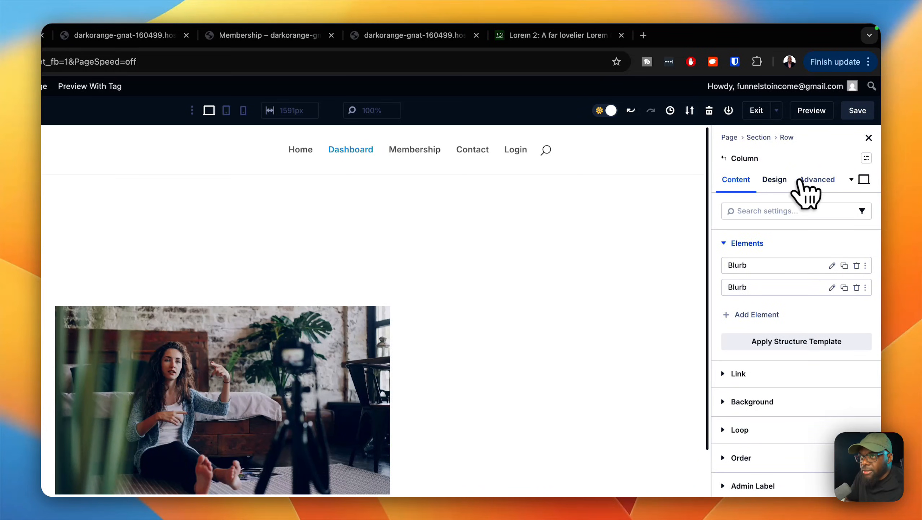
pyautogui.click(776, 180)
pyautogui.click(867, 159)
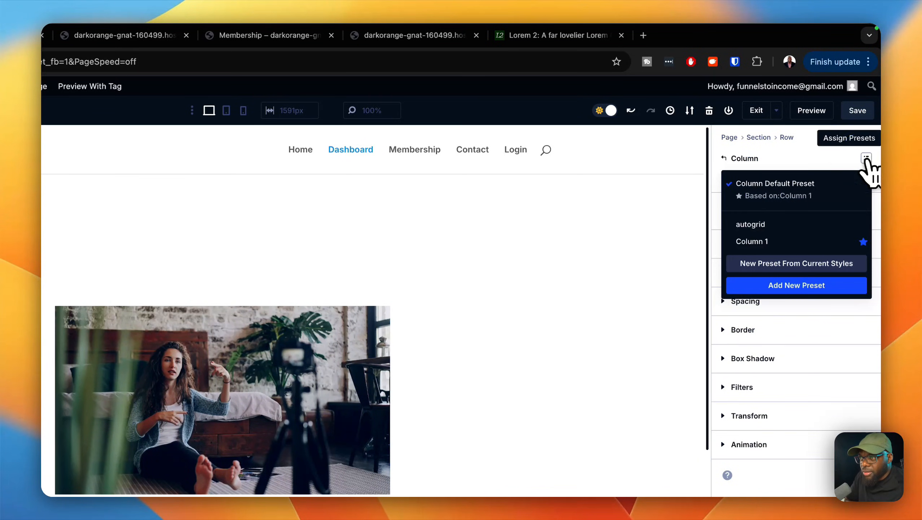
pyautogui.click(753, 224)
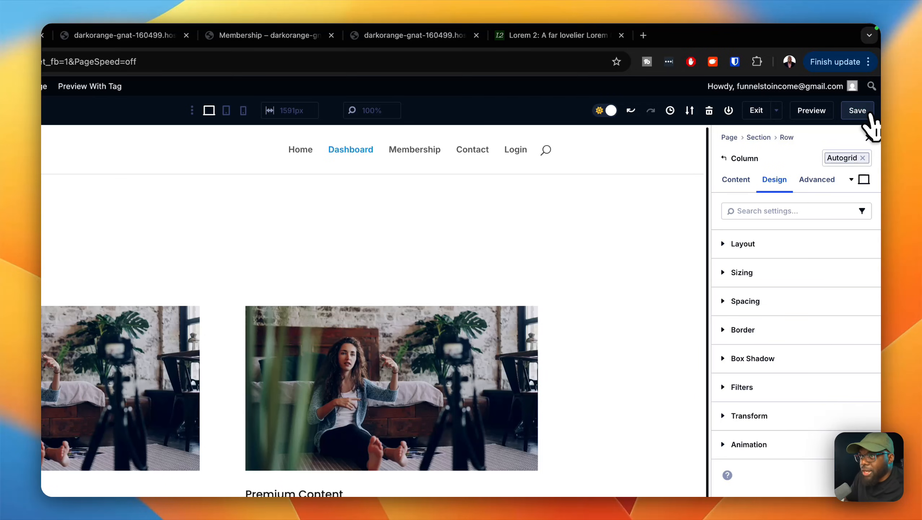
pyautogui.click(825, 111)
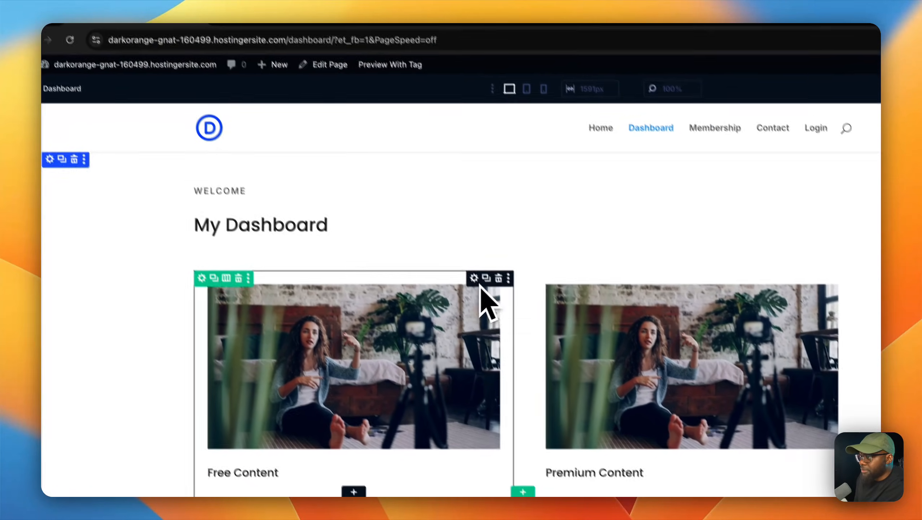
# Step: Duplicate the Free Content blurb and set the middle copy's title to "Downloads"
pyautogui.click(472, 269)
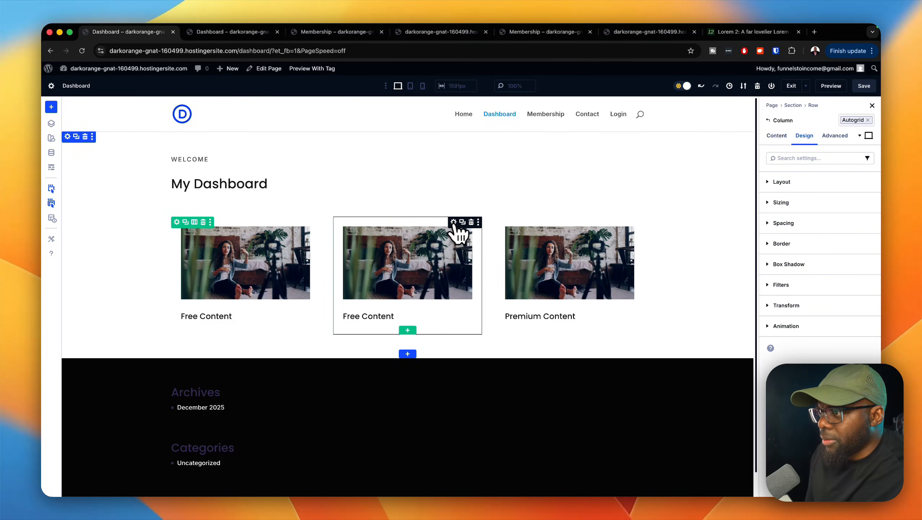
pyautogui.click(453, 222)
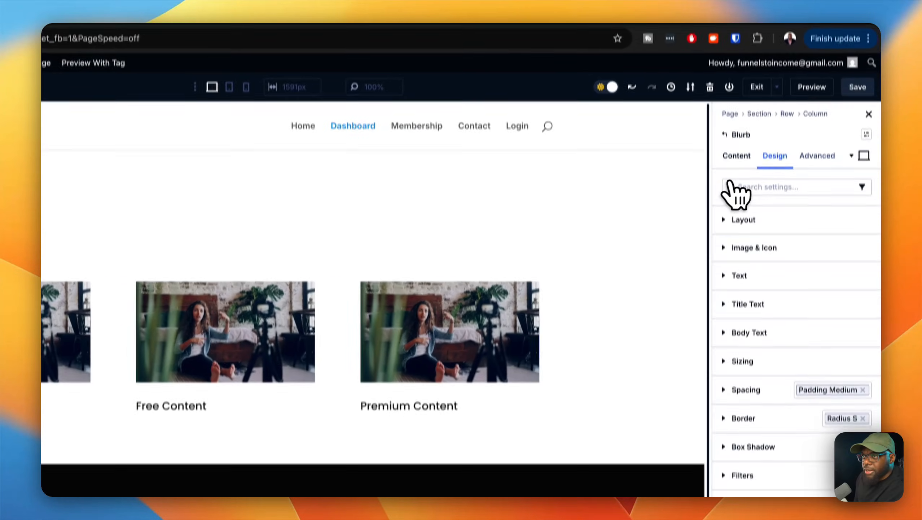
pyautogui.click(777, 135)
pyautogui.scroll(-3, 759, 293)
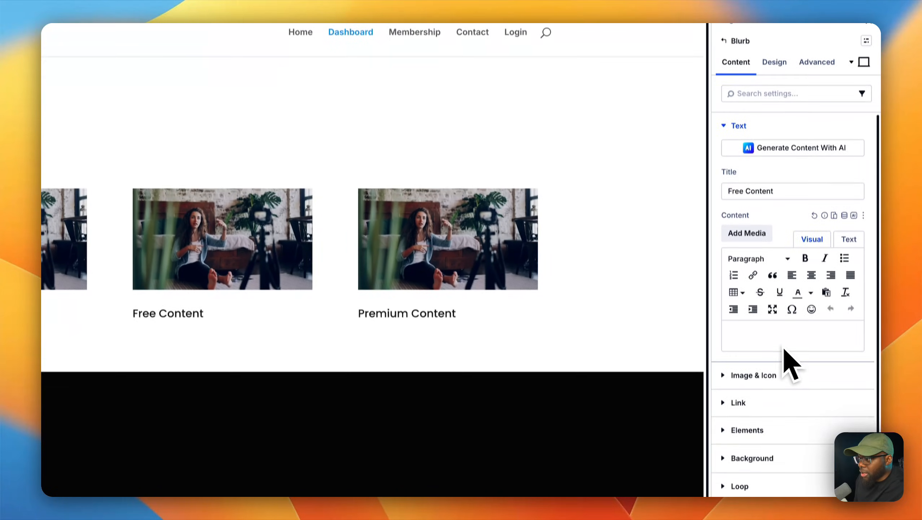
pyautogui.click(775, 184)
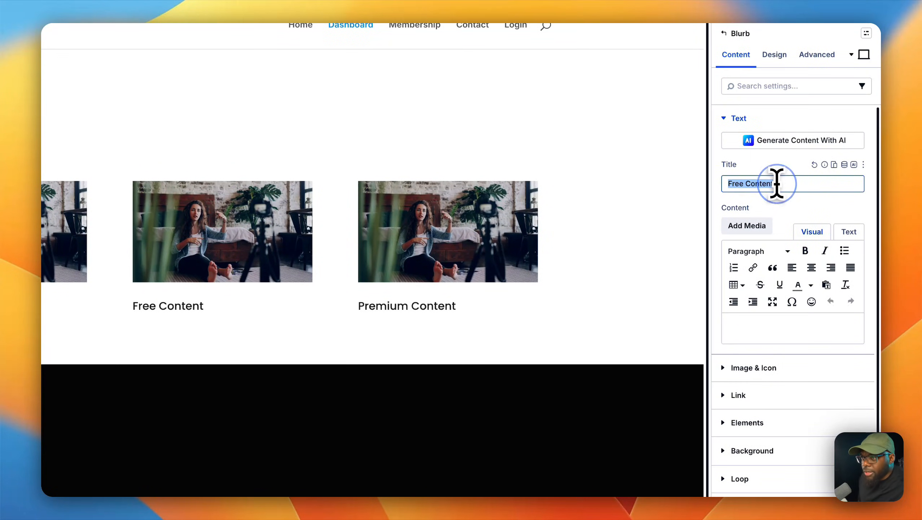
pyautogui.write('Downloads')
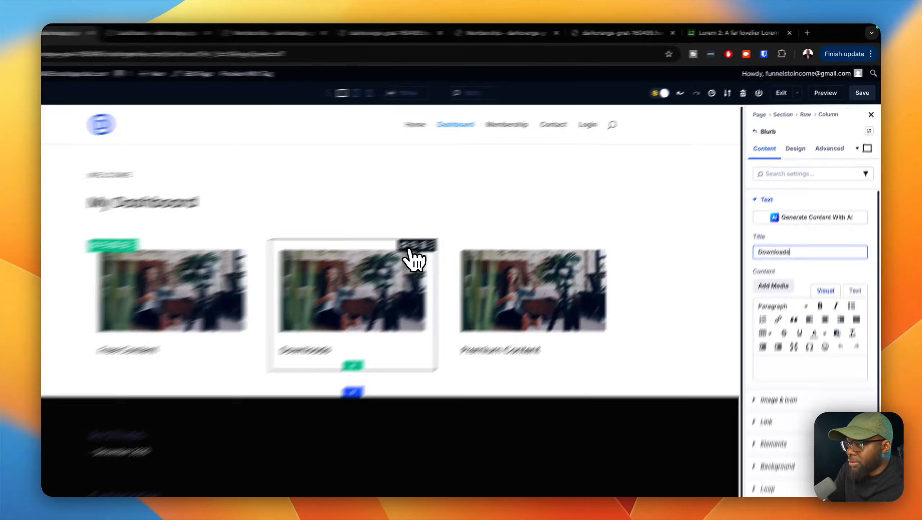
# Step: Set the Downloads blurb's image to the media library photo of the man sitting by a sofa behind a camera tripod
pyautogui.click(452, 223)
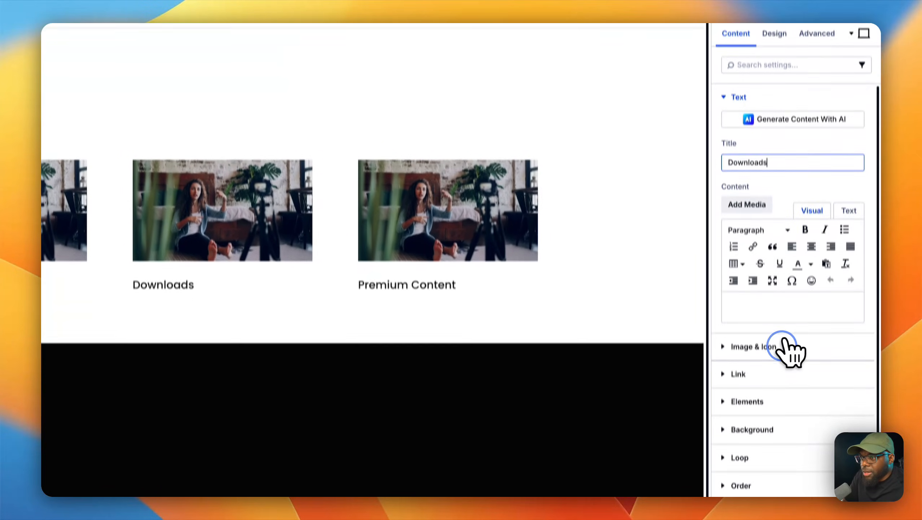
pyautogui.click(782, 439)
pyautogui.click(794, 256)
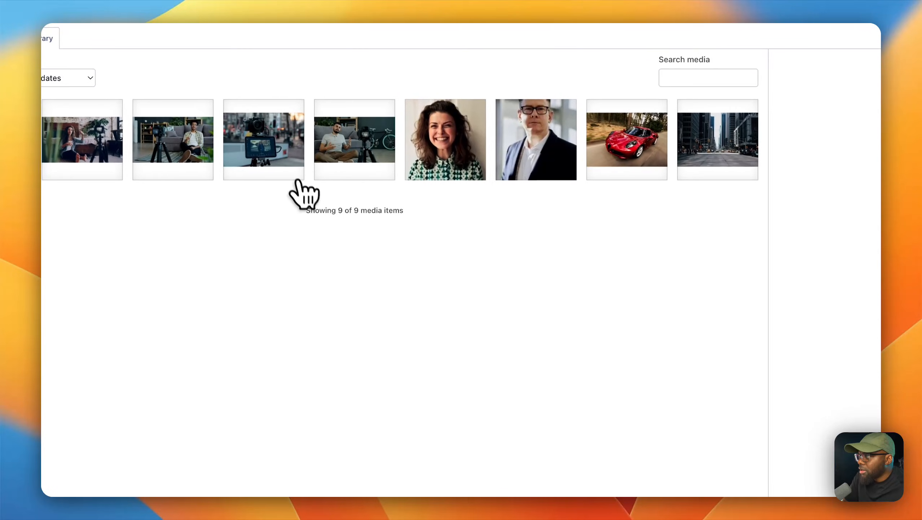
pyautogui.click(288, 157)
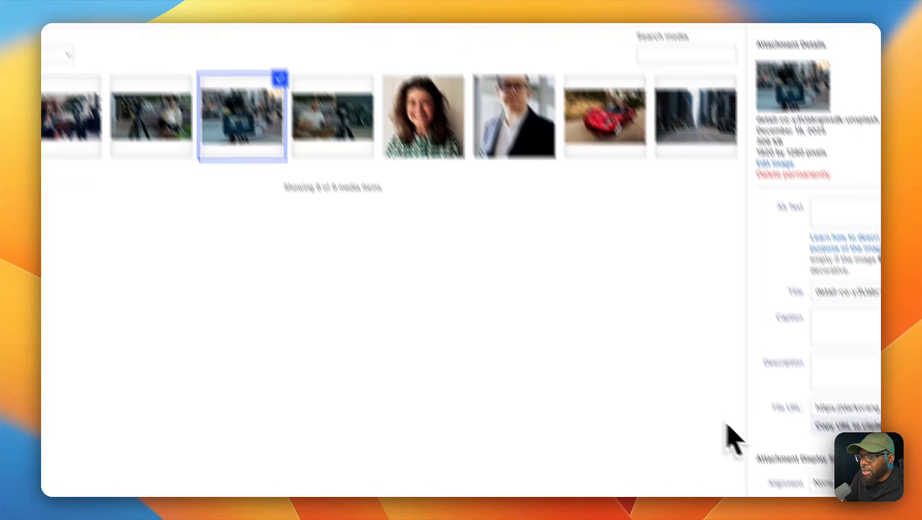
pyautogui.click(814, 482)
pyautogui.click(806, 251)
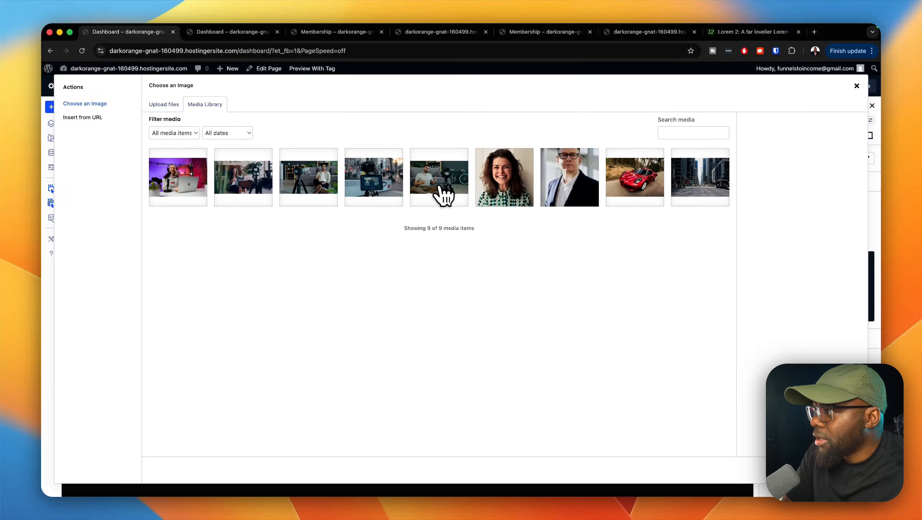
pyautogui.click(316, 191)
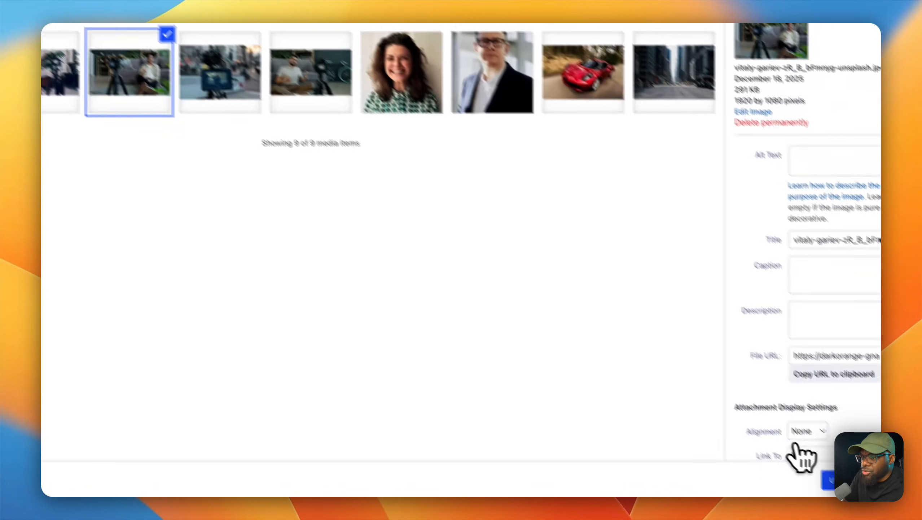
pyautogui.click(826, 478)
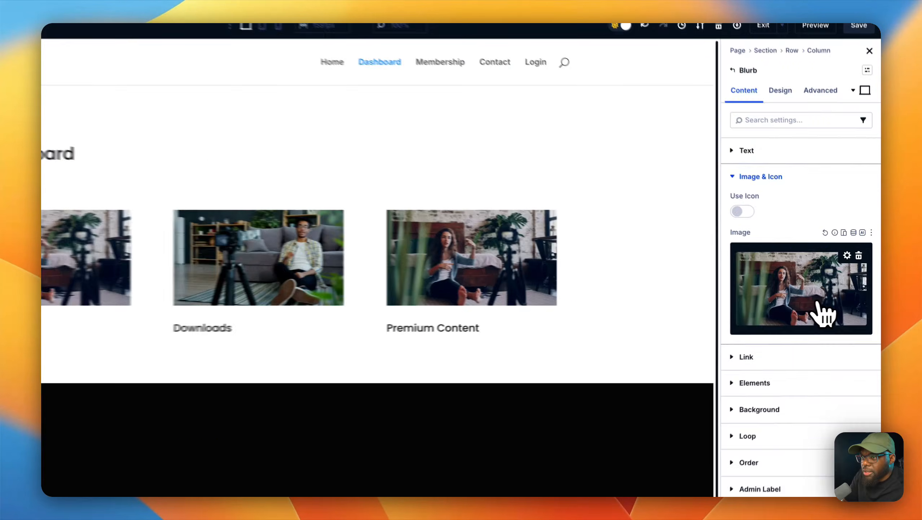
# Step: Set the Premium Content blurb's image to the photo of the man beside a camera and bicycle, and save the page
pyautogui.click(833, 304)
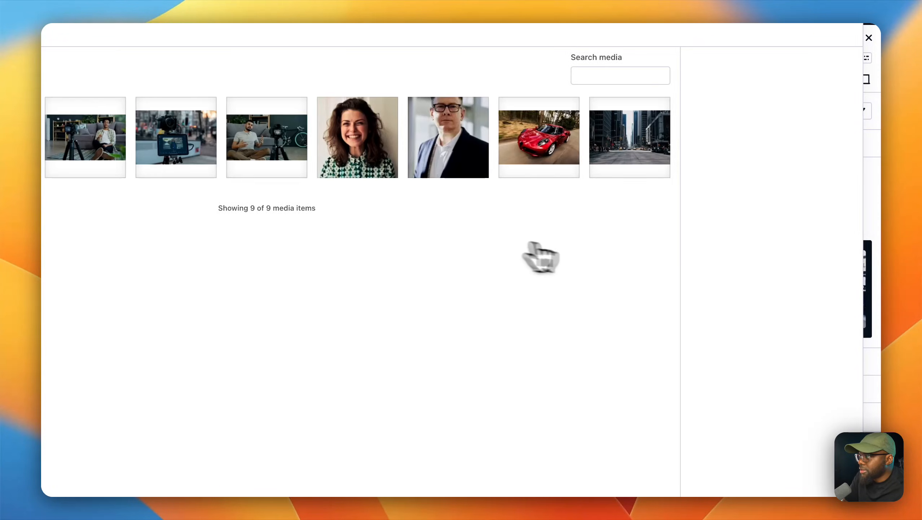
pyautogui.click(347, 150)
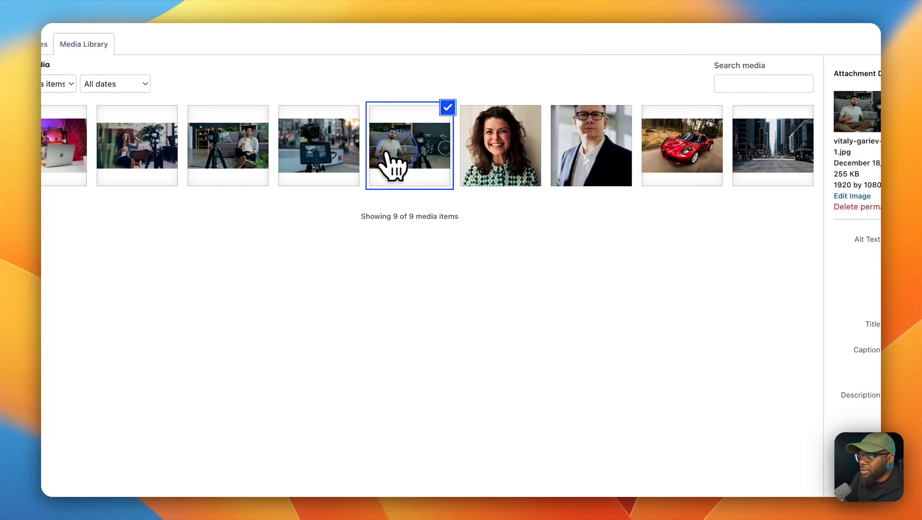
pyautogui.click(803, 455)
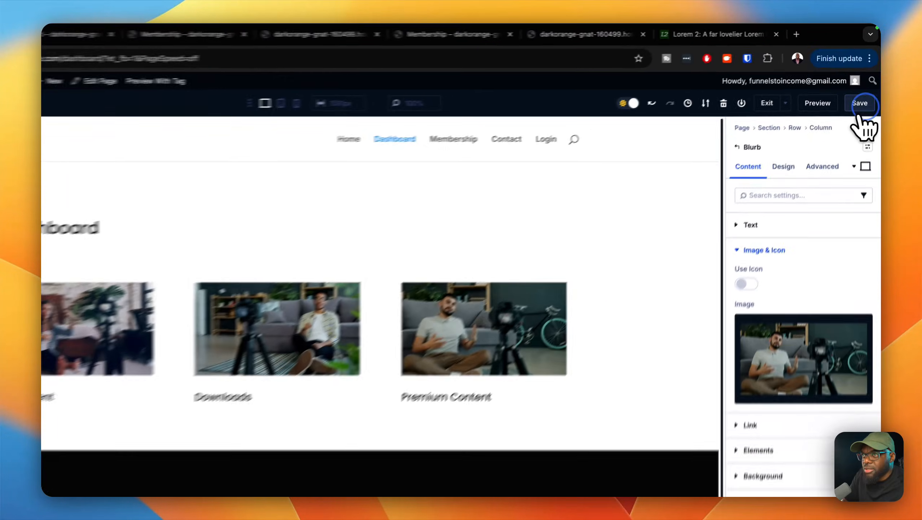
pyautogui.click(864, 86)
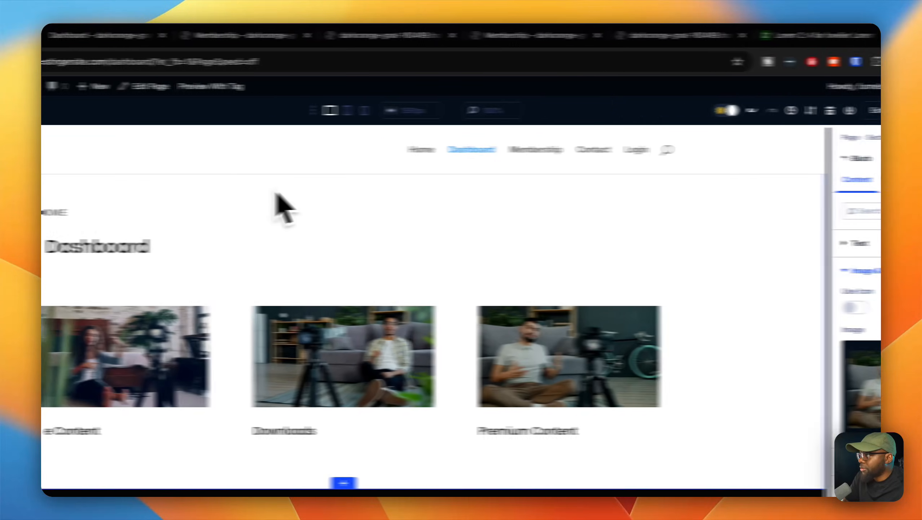
# Step: Apply the section large preset to the dashboard section and save the page
pyautogui.click(77, 180)
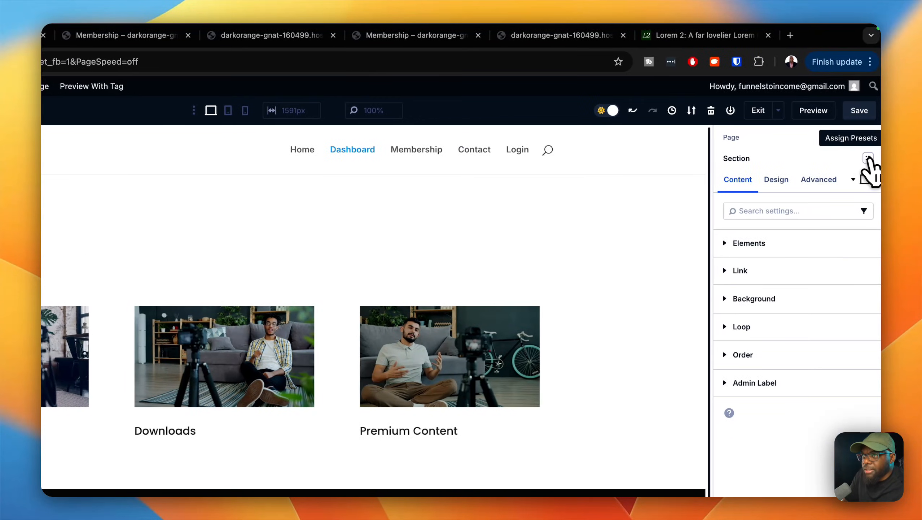
pyautogui.click(869, 159)
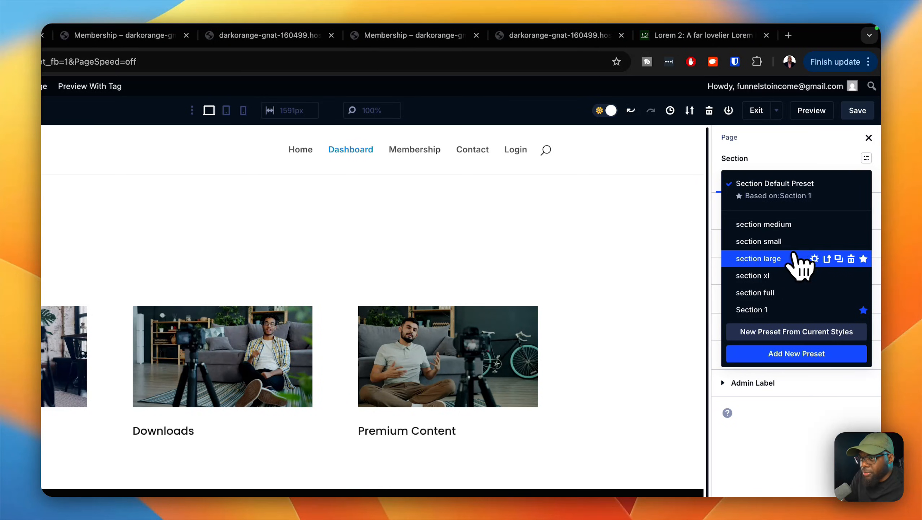
pyautogui.click(759, 259)
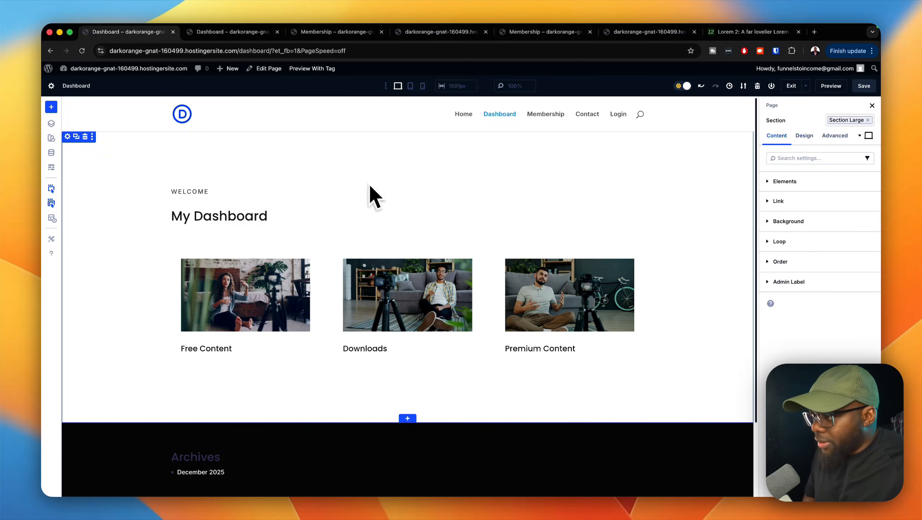
pyautogui.click(863, 87)
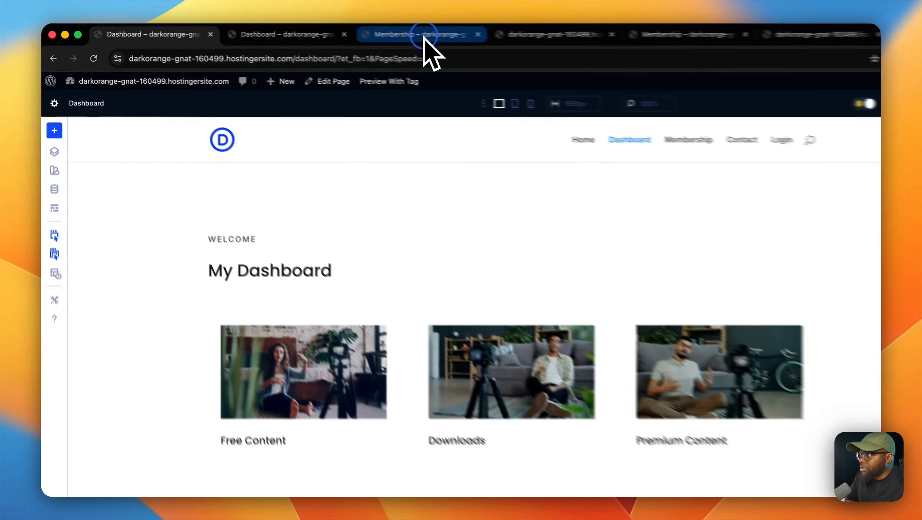
# Step: Load the Membership page's live view by removing the builder parameters from its address, and close the surplus browser tabs
pyautogui.click(336, 33)
pyautogui.moveTo(312, 69)
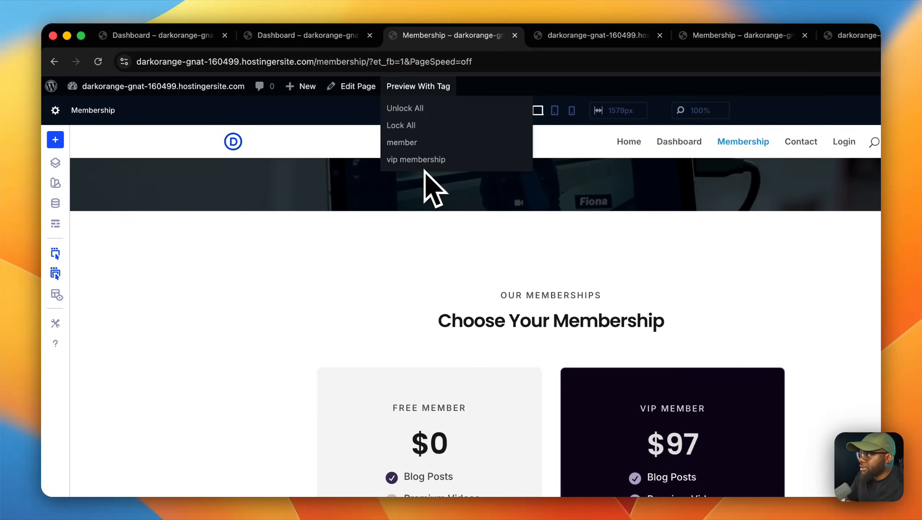
pyautogui.moveTo(397, 61); pyautogui.dragTo(538, 75)
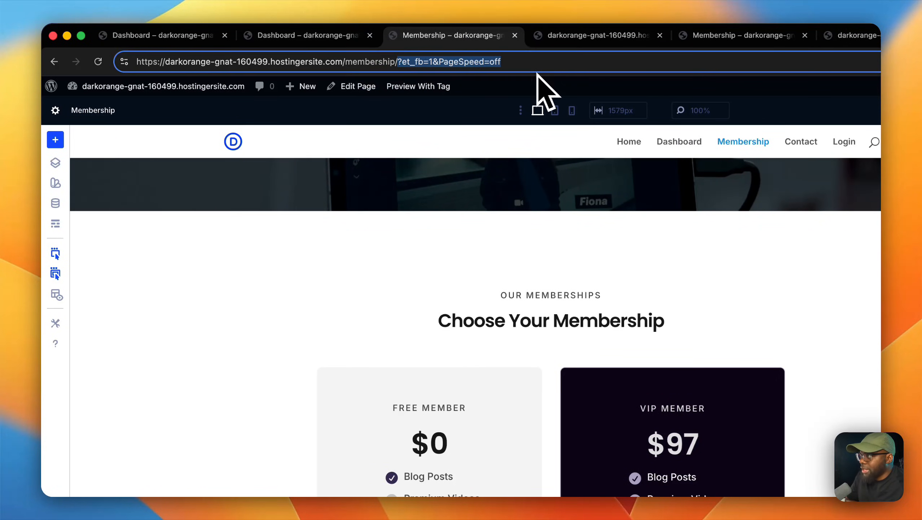
pyautogui.press('BackSpace')
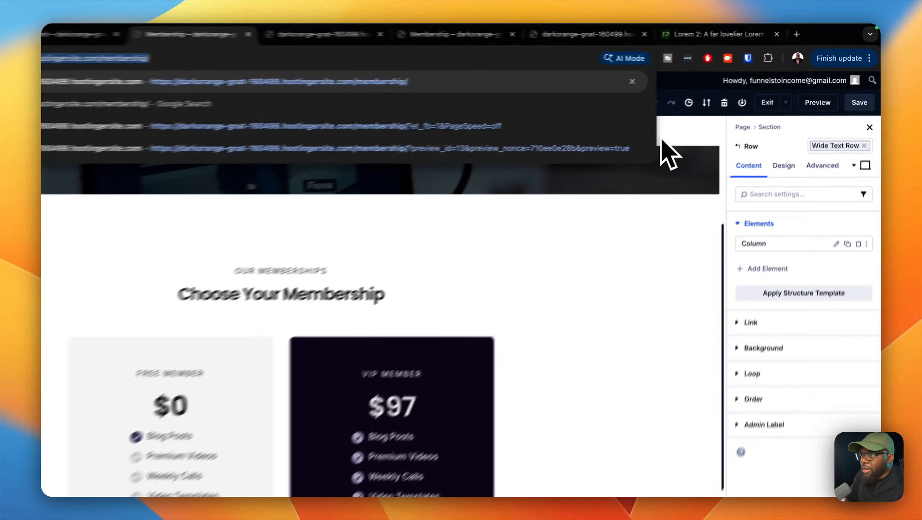
pyautogui.click(713, 112)
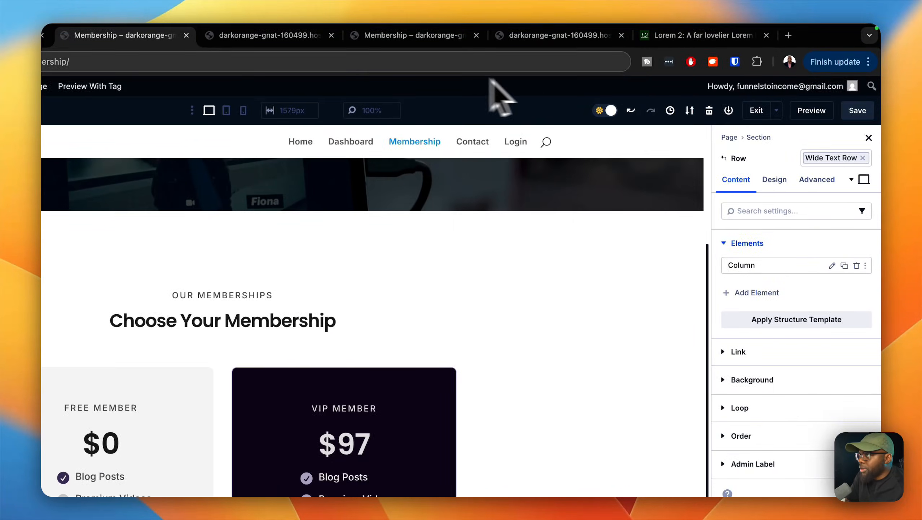
pyautogui.click(186, 35)
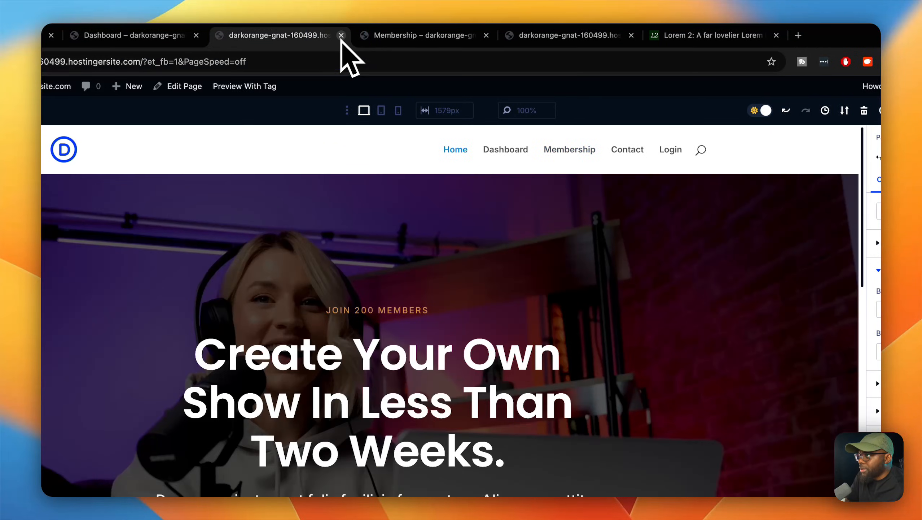
pyautogui.click(341, 35)
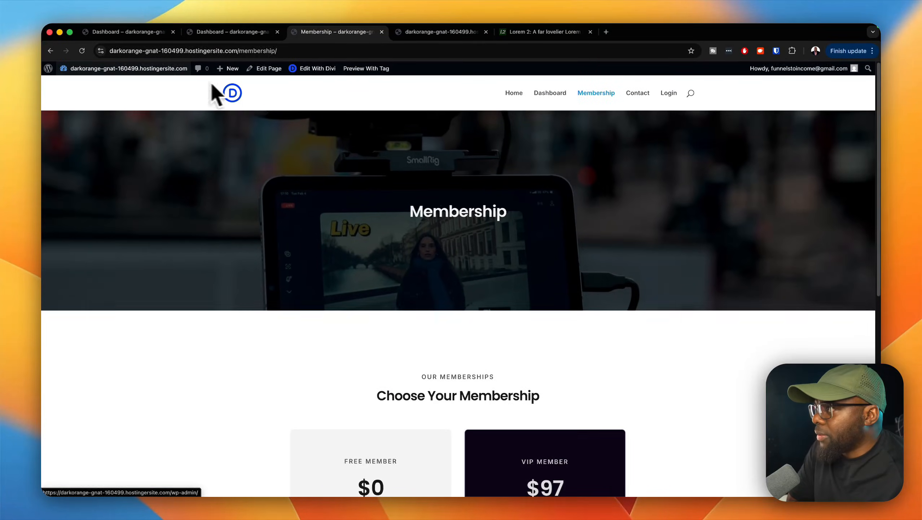
# Step: Open the Error page from the WordPress page list in the Divi builder and add a single-column row to its section
pyautogui.moveTo(149, 84)
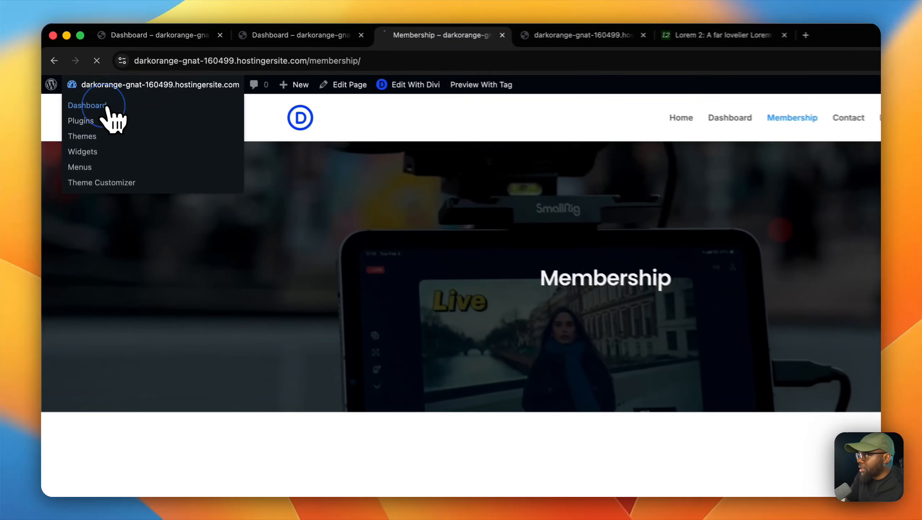
pyautogui.click(88, 85)
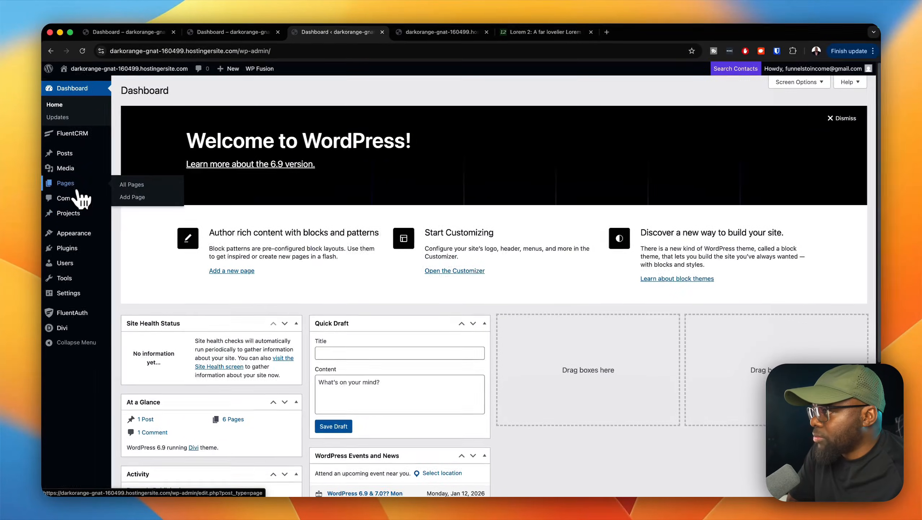
pyautogui.click(137, 186)
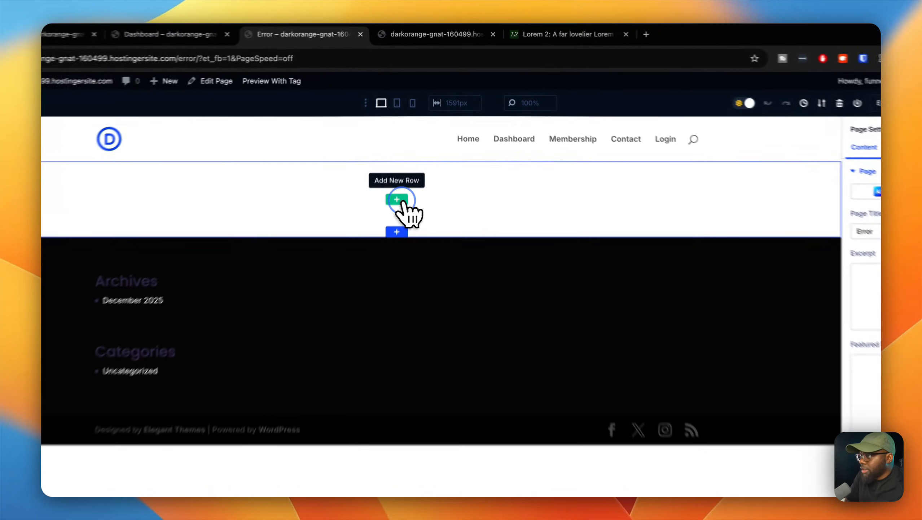
pyautogui.click(410, 162)
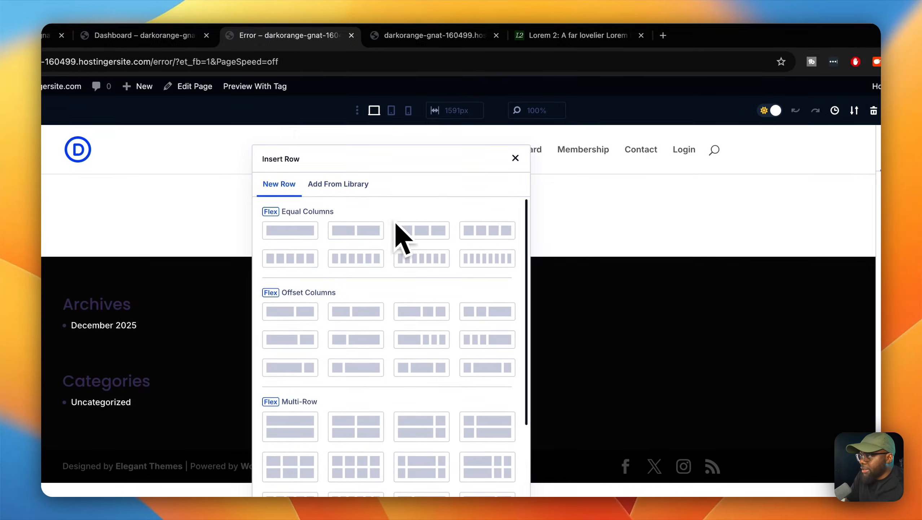
pyautogui.click(349, 172)
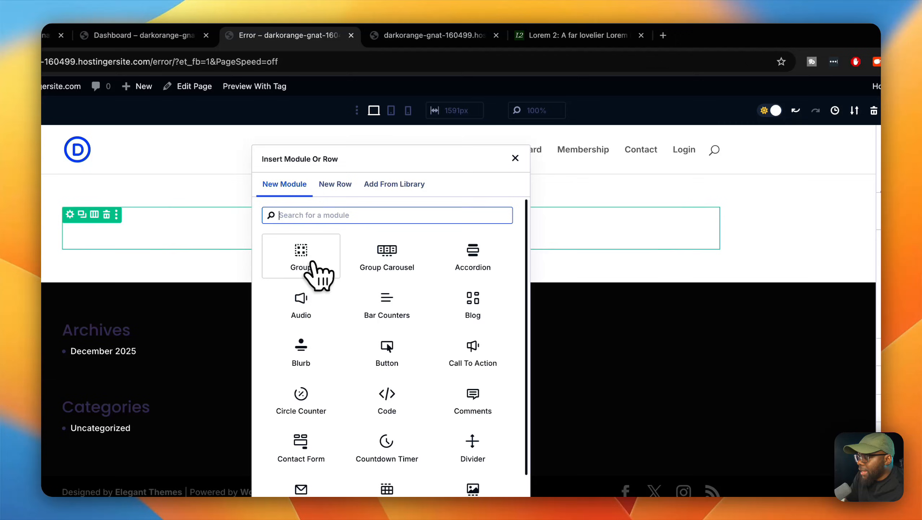
pyautogui.click(315, 255)
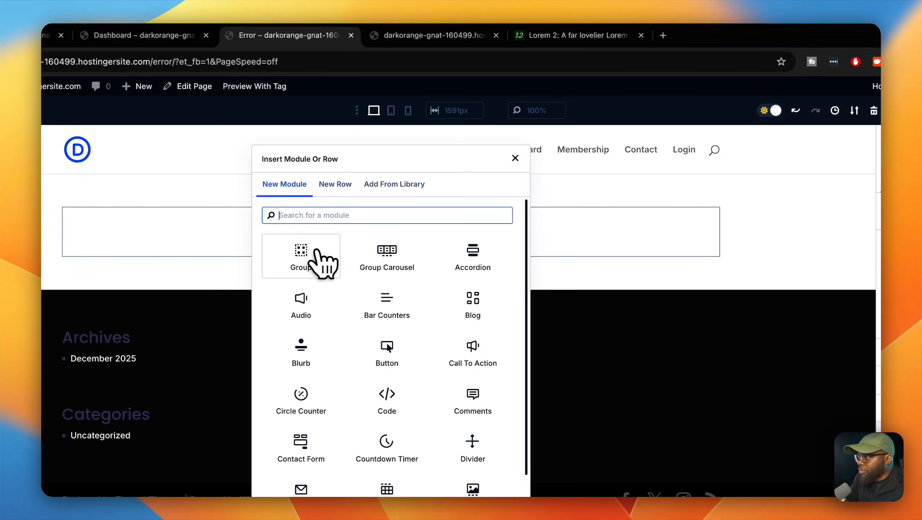
pyautogui.click(618, 242)
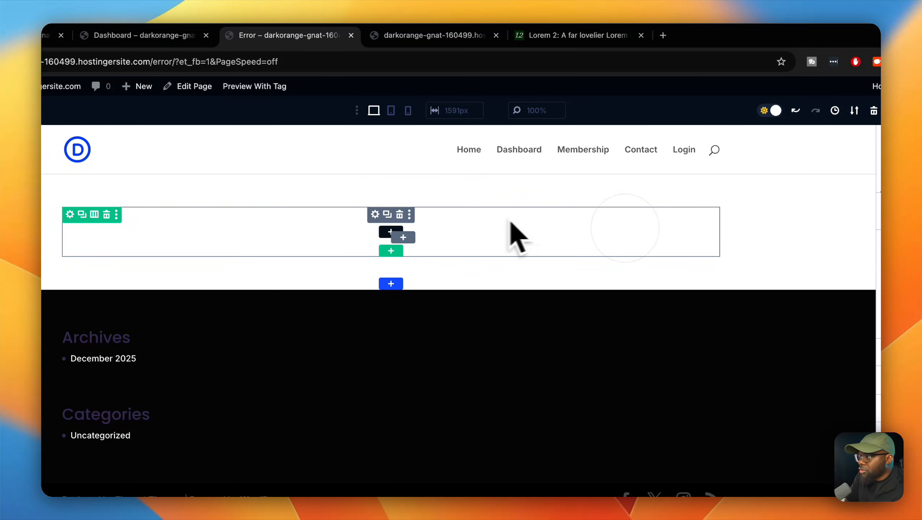
pyautogui.click(410, 215)
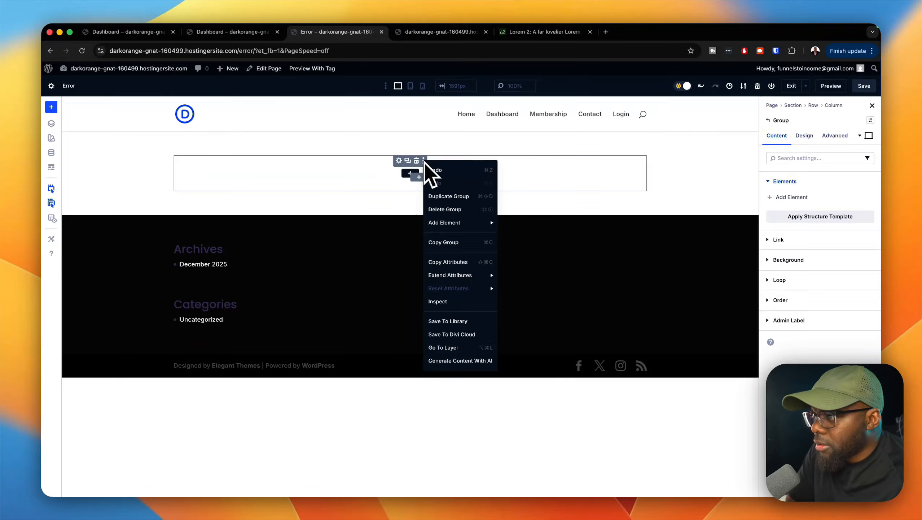
pyautogui.click(400, 215)
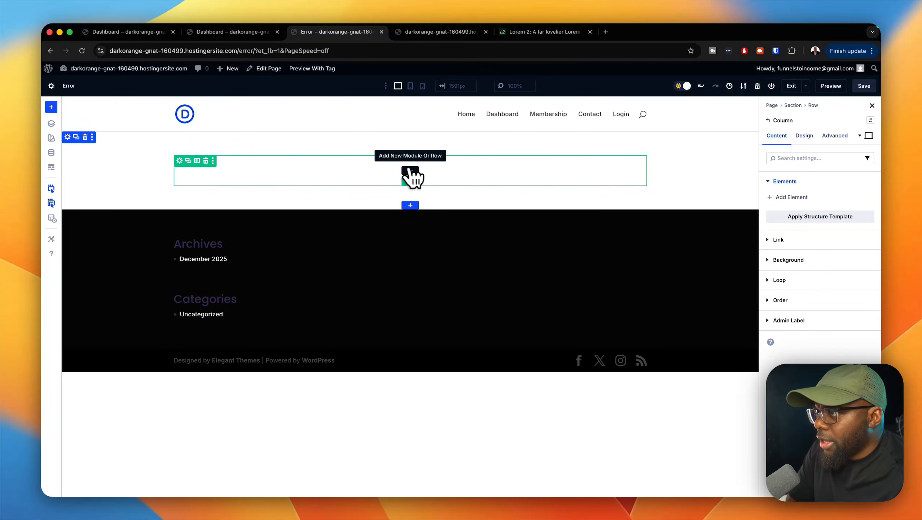
# Step: Insert the saved Warning module from the library into the Error page's row and apply the wide text row preset to that row
pyautogui.click(410, 171)
pyautogui.click(556, 143)
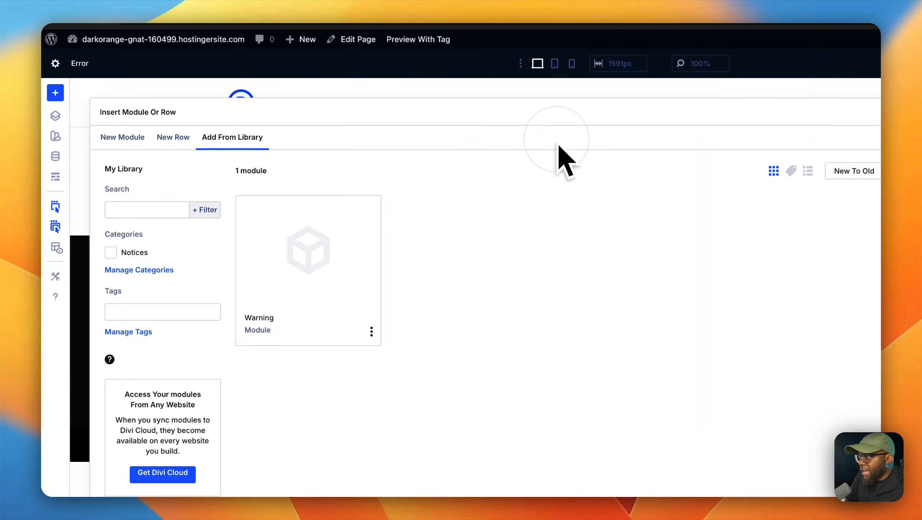
pyautogui.click(305, 282)
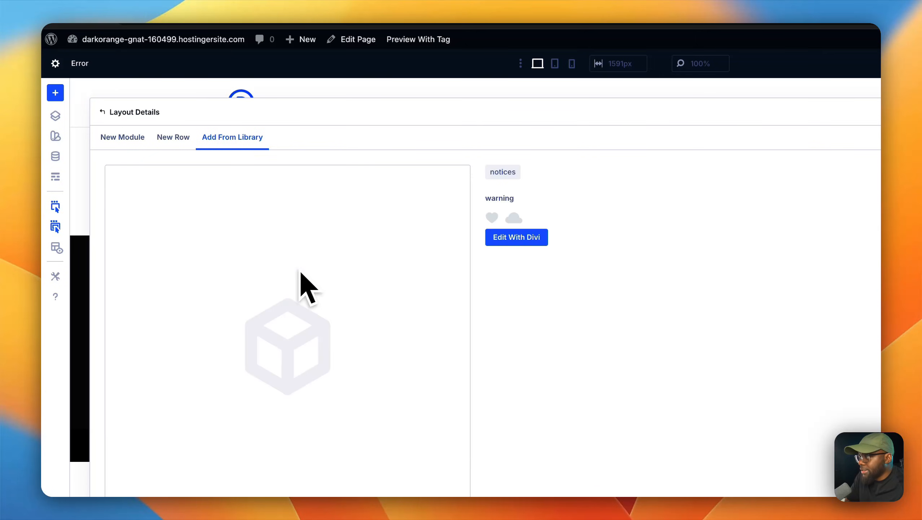
pyautogui.scroll(-5, 341, 400)
pyautogui.click(397, 413)
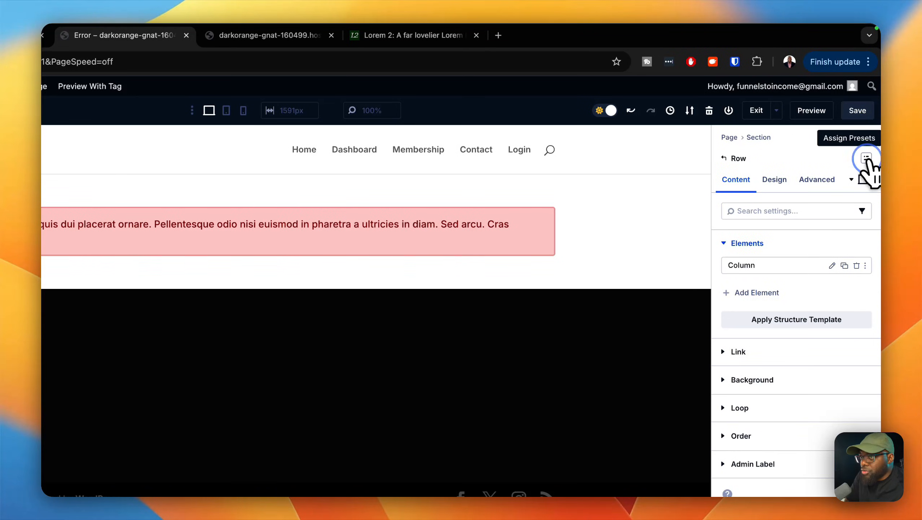
pyautogui.click(866, 159)
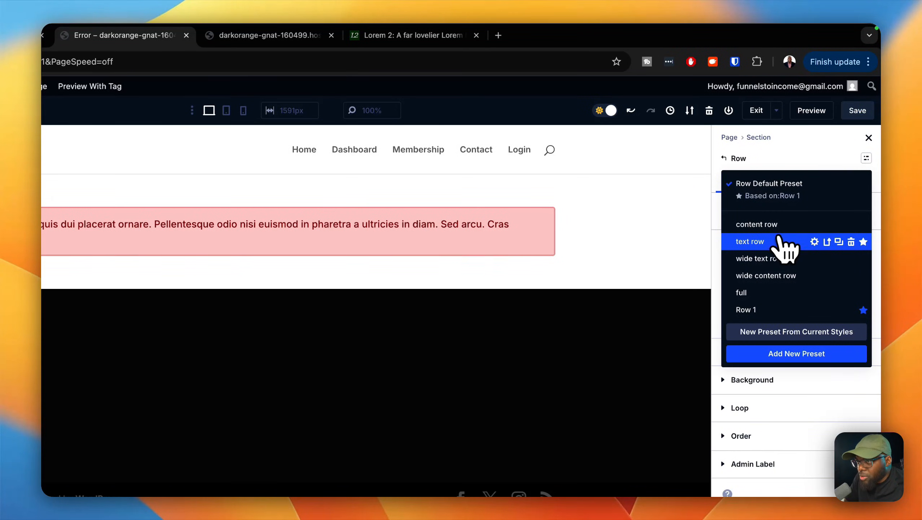
pyautogui.click(760, 258)
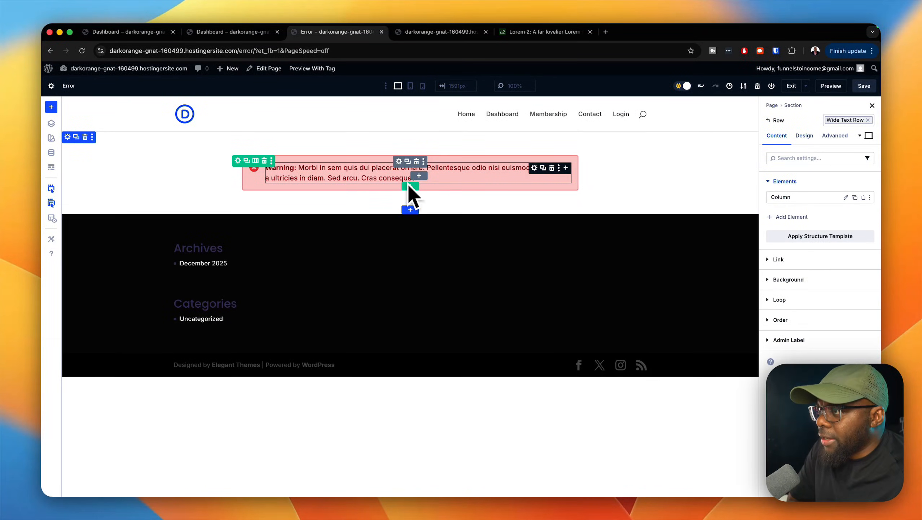
# Step: Add a second single-column row below the warning notice and insert a Text module in it
pyautogui.click(415, 192)
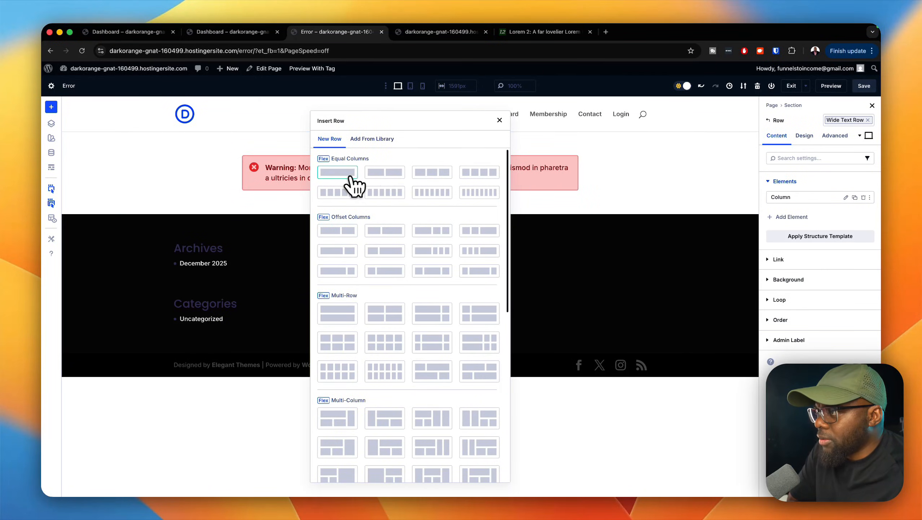
pyautogui.click(351, 176)
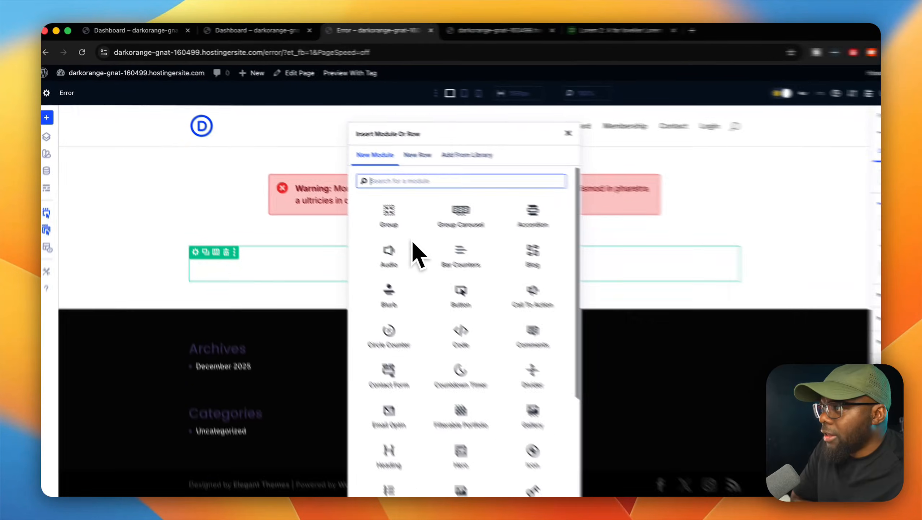
pyautogui.write('text')
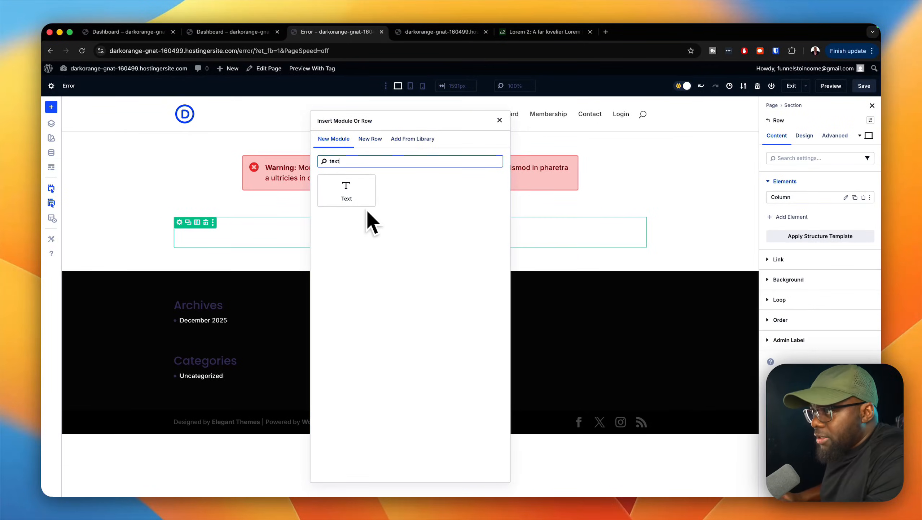
pyautogui.click(363, 200)
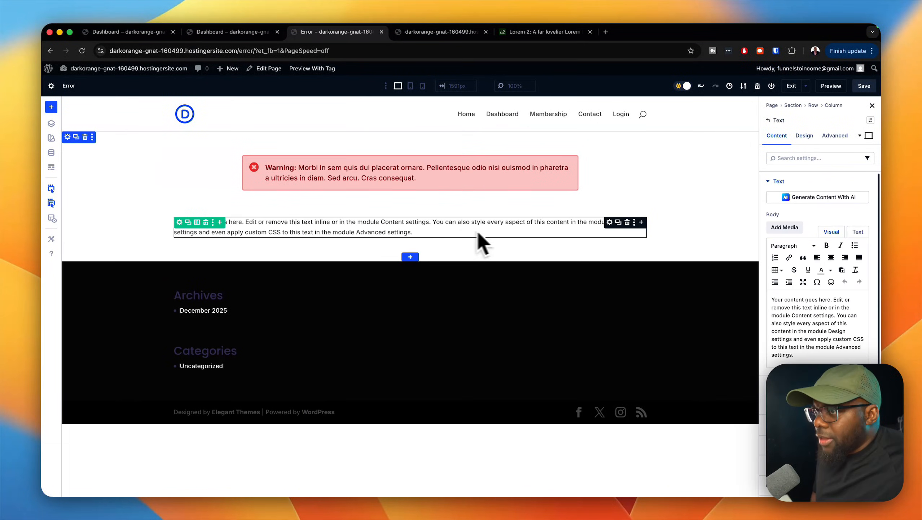
# Step: Insert a Button module below the text module and set its text to "Become A Member"
pyautogui.click(641, 222)
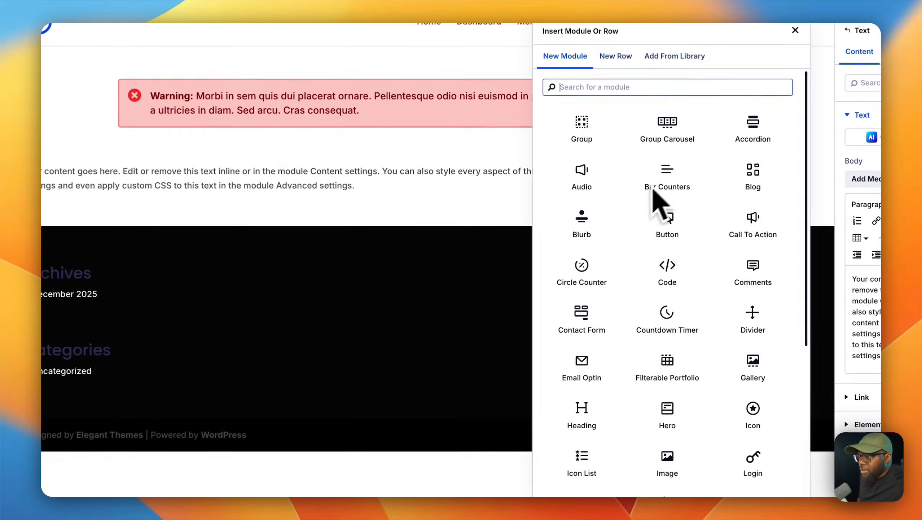
pyautogui.click(667, 221)
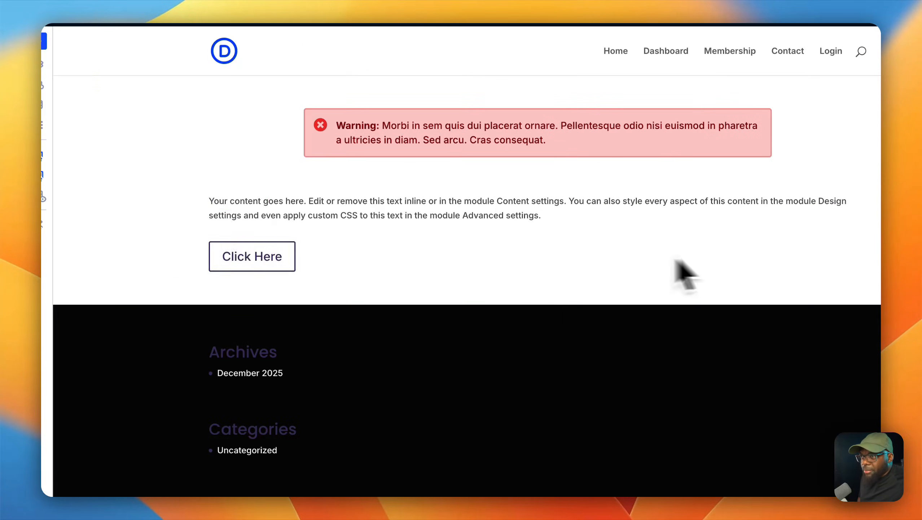
pyautogui.tripleClick(780, 240)
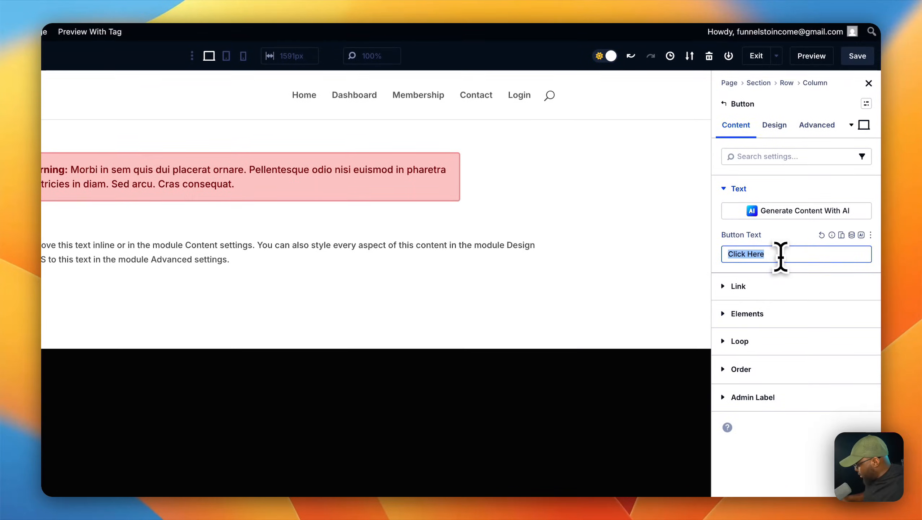
pyautogui.write('Become A')
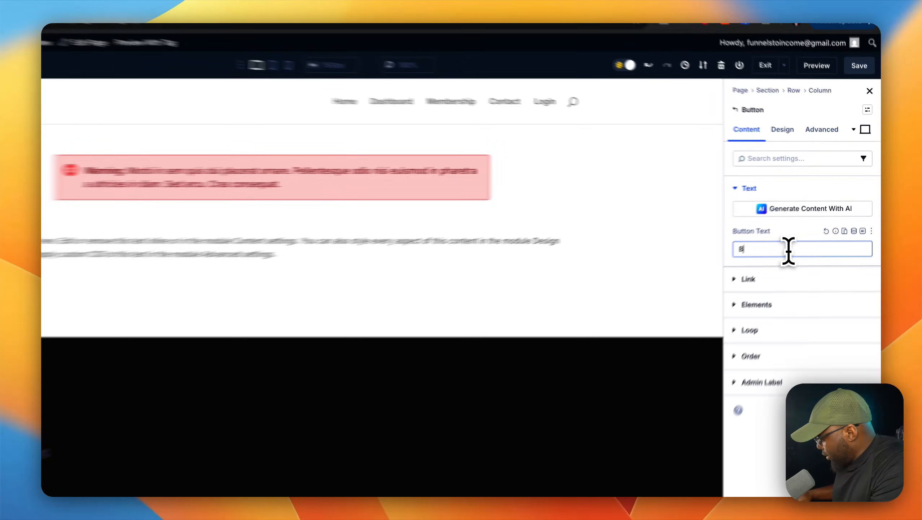
pyautogui.write(' Member')
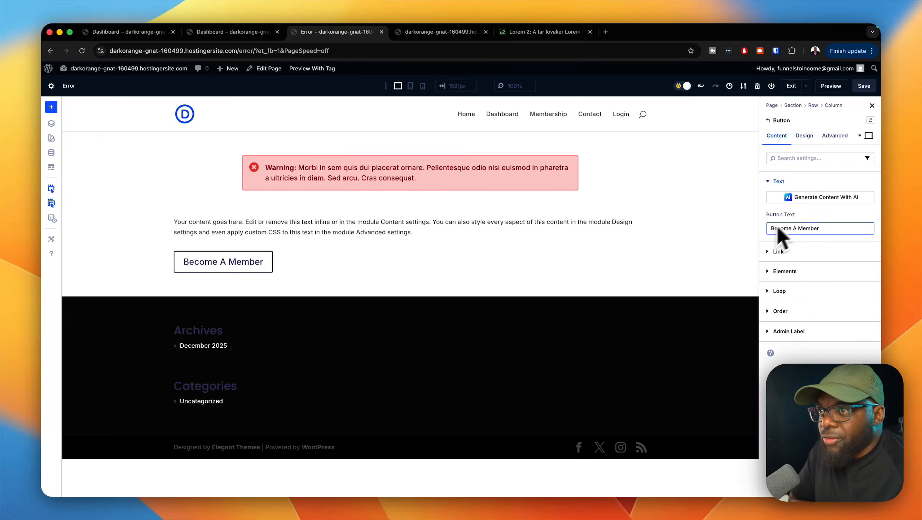
# Step: Apply the Primary Button Imported preset to the Become A Member button and set its alignment to centre
pyautogui.click(866, 137)
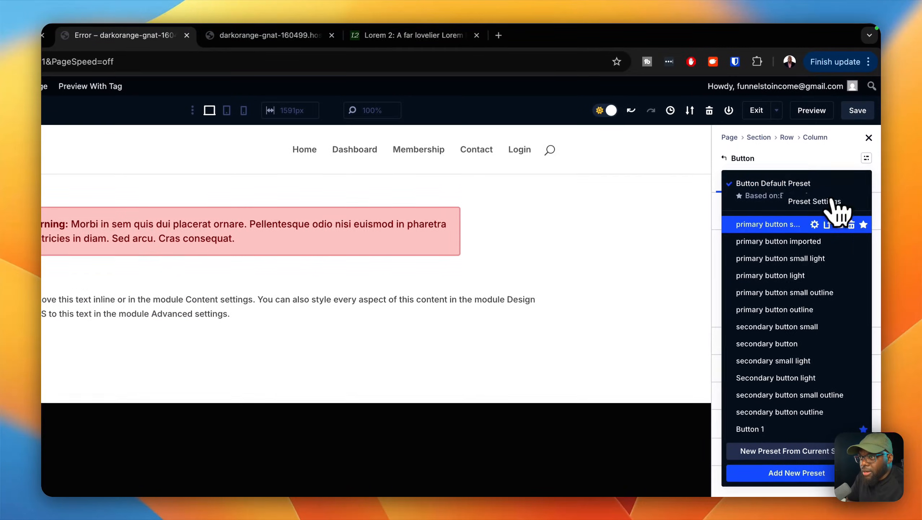
pyautogui.click(797, 241)
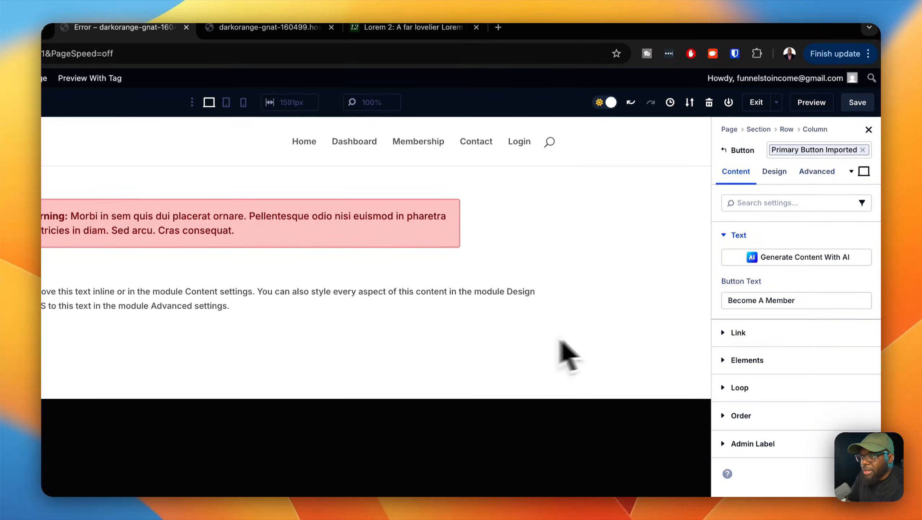
pyautogui.click(778, 180)
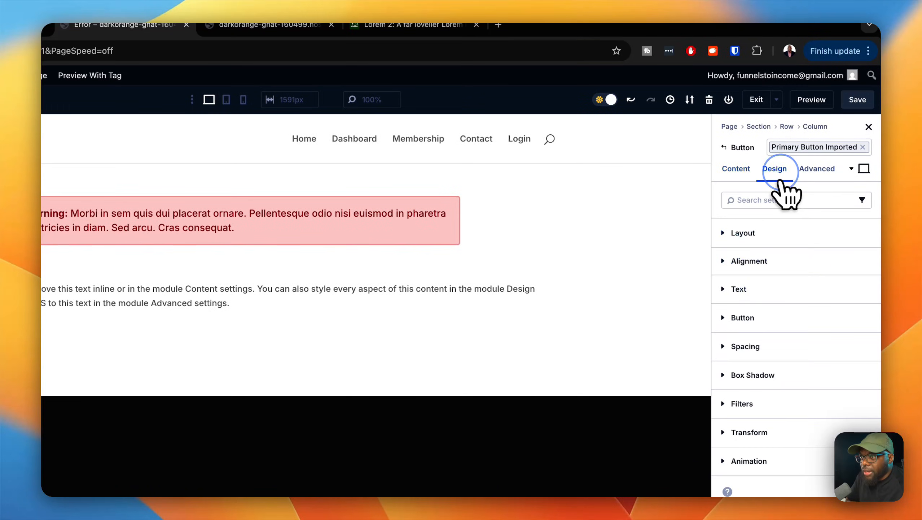
pyautogui.click(758, 233)
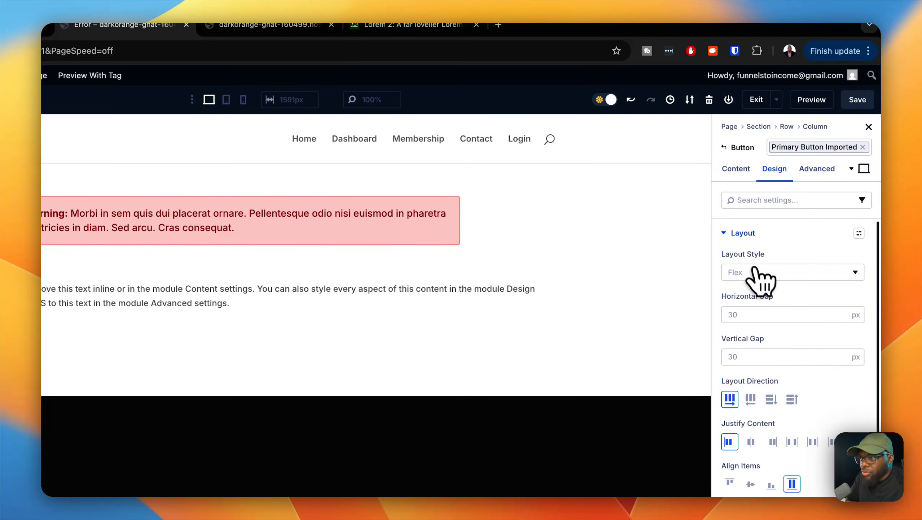
pyautogui.click(734, 234)
pyautogui.click(756, 260)
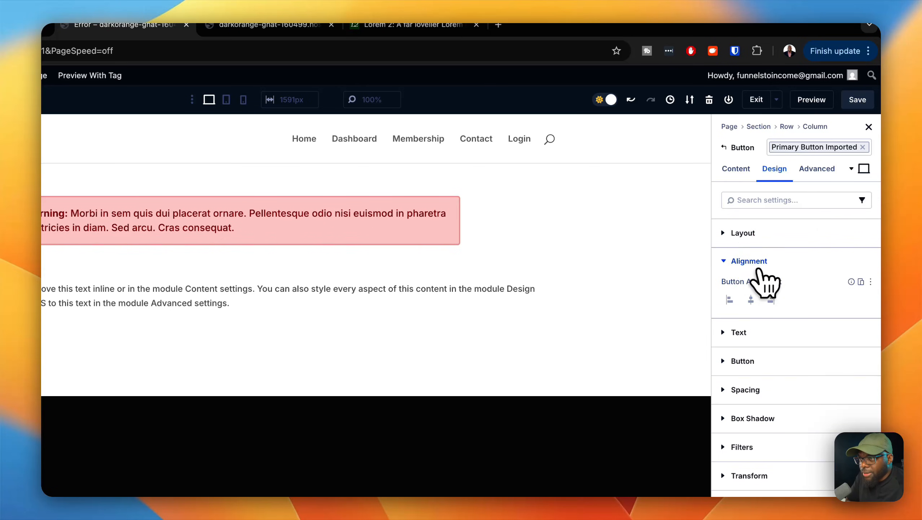
pyautogui.click(753, 297)
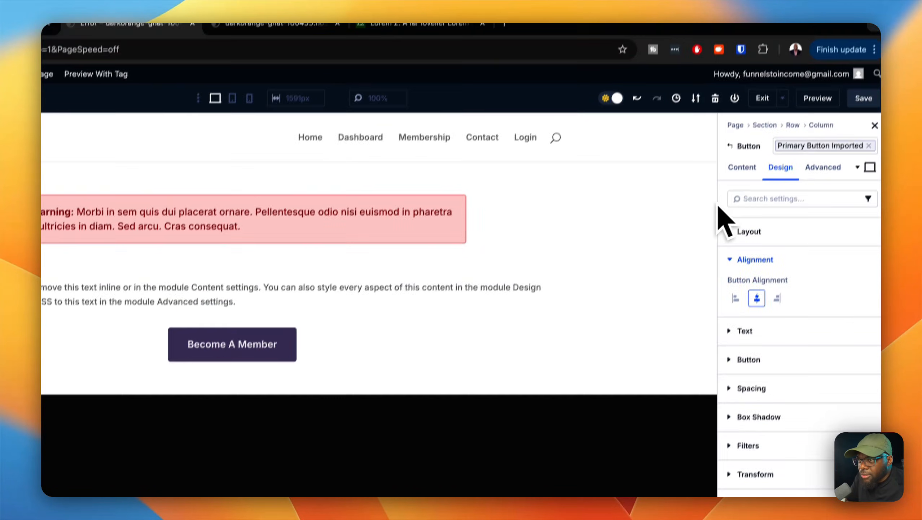
# Step: Copy the live Membership page's URL, set it as the Become A Member button's link, and save the Error page
pyautogui.click(736, 179)
pyautogui.click(738, 278)
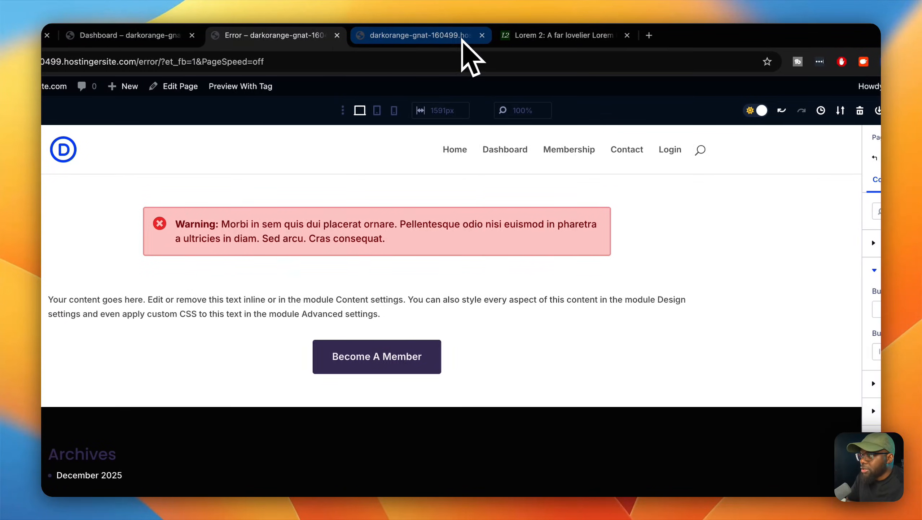
pyautogui.click(463, 39)
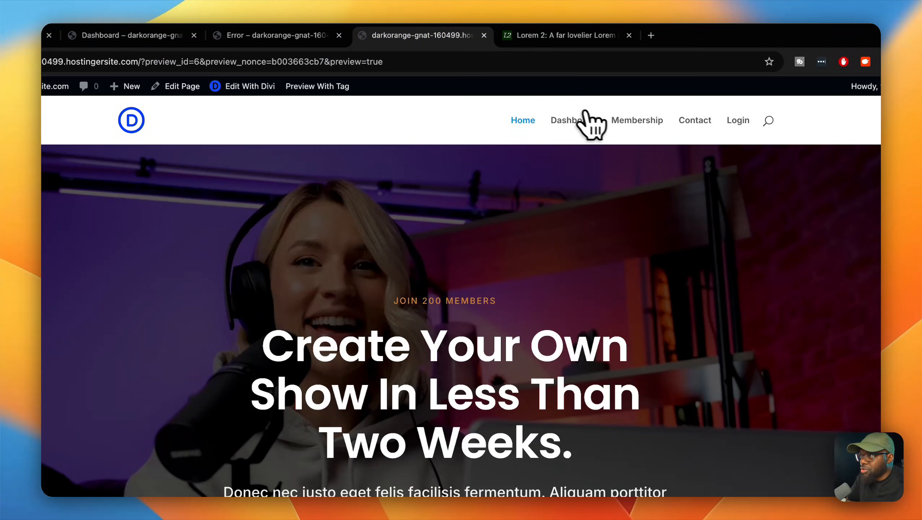
pyautogui.click(640, 121)
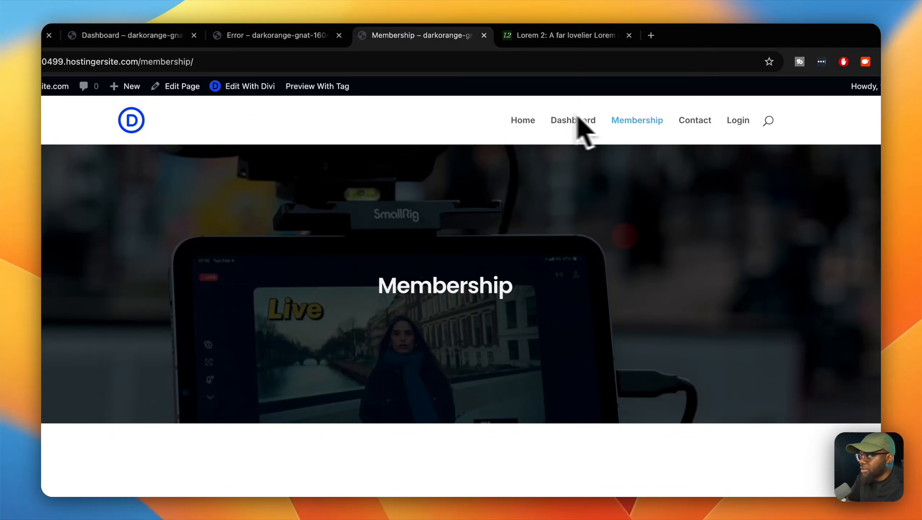
pyautogui.click(380, 65)
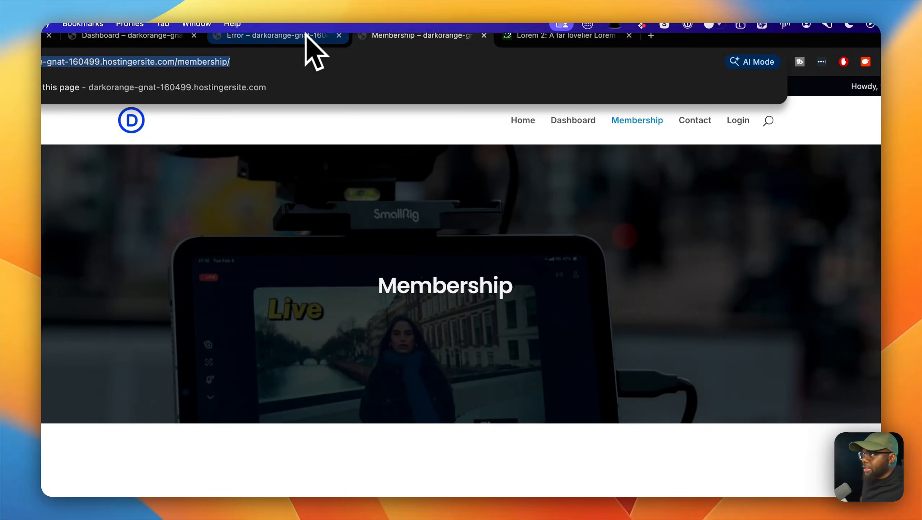
pyautogui.click(285, 40)
pyautogui.click(818, 310)
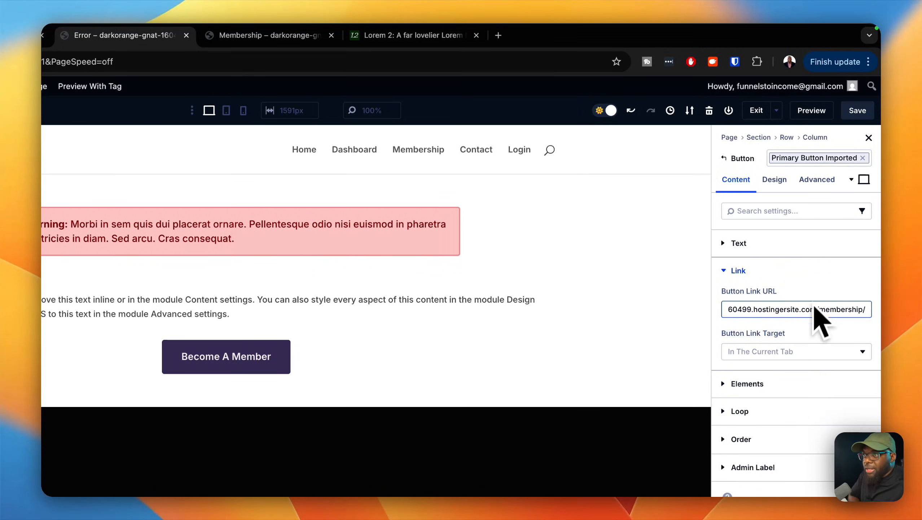
pyautogui.click(859, 115)
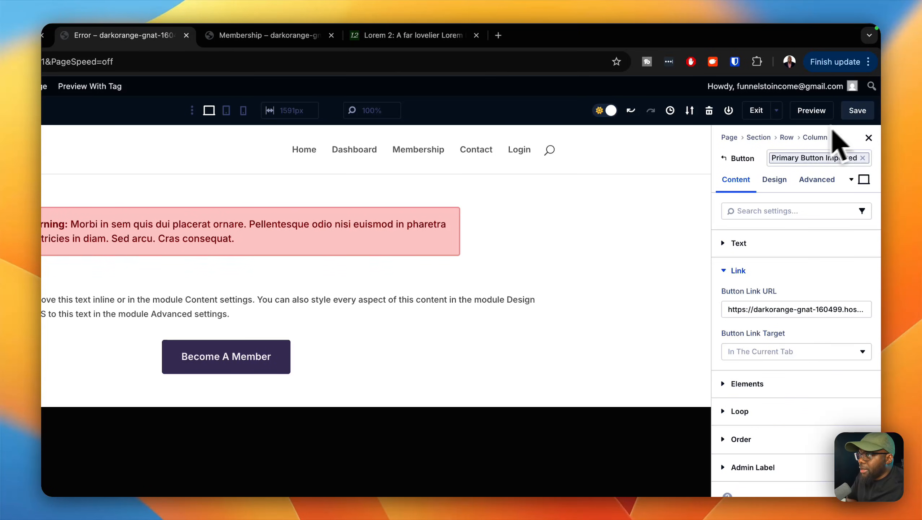
# Step: Copy the second and third short paragraphs, "Donec nec justo" and "Morbi in sem quis", from the Lorem 2 site
pyautogui.click(453, 35)
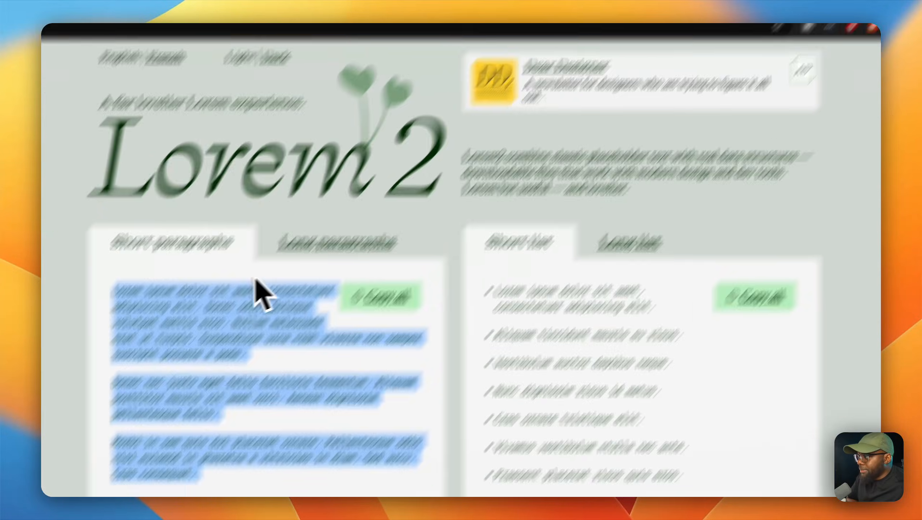
pyautogui.click(241, 358)
pyautogui.moveTo(113, 384); pyautogui.dragTo(199, 451)
pyautogui.moveTo(366, 352); pyautogui.dragTo(413, 377)
pyautogui.press('super+c')
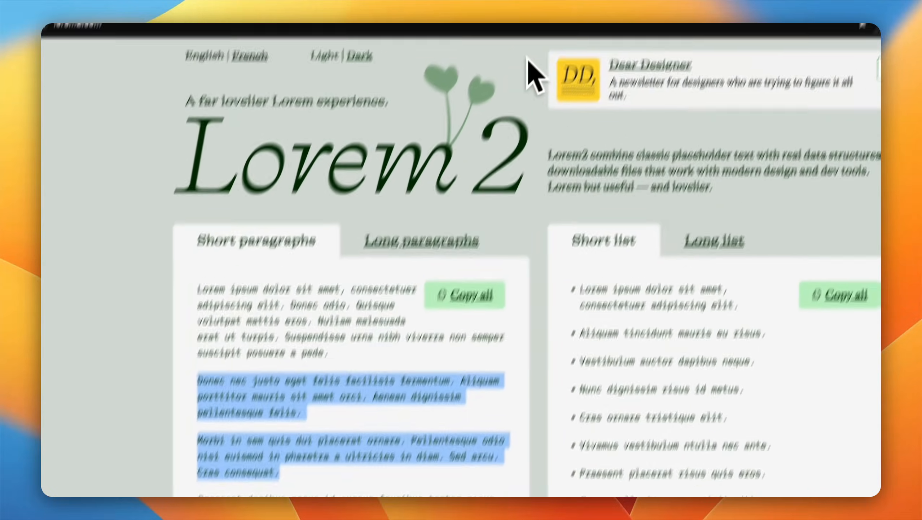
# Step: Replace the placeholder body of the Text module above the Become A Member button with the copied Lorem paragraphs
pyautogui.click(533, 35)
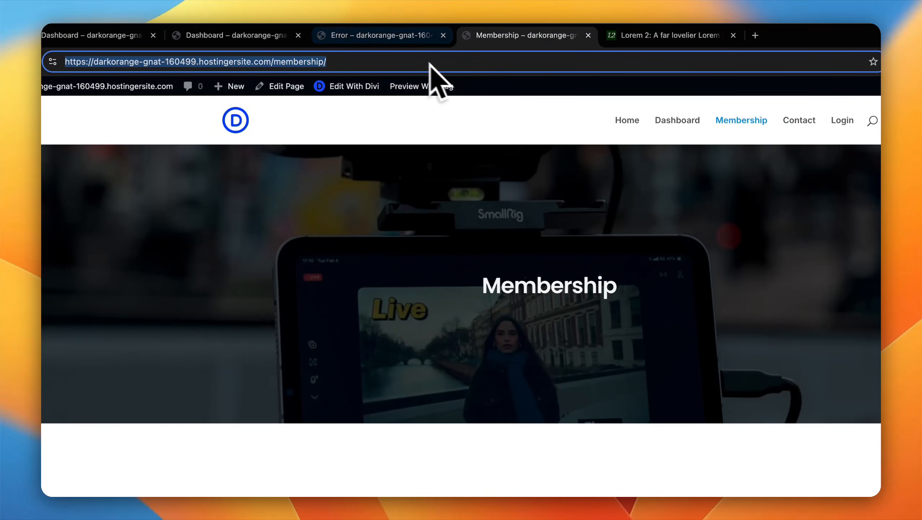
pyautogui.click(377, 34)
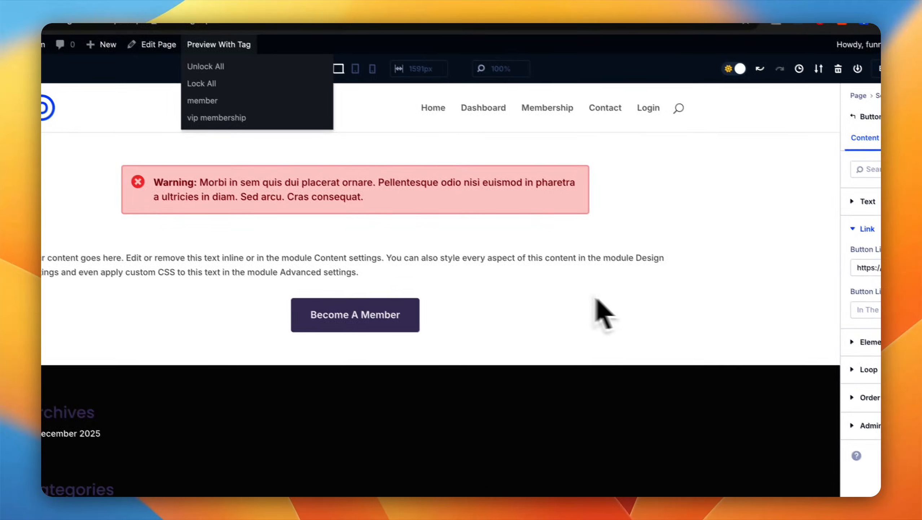
pyautogui.click(773, 317)
pyautogui.click(659, 291)
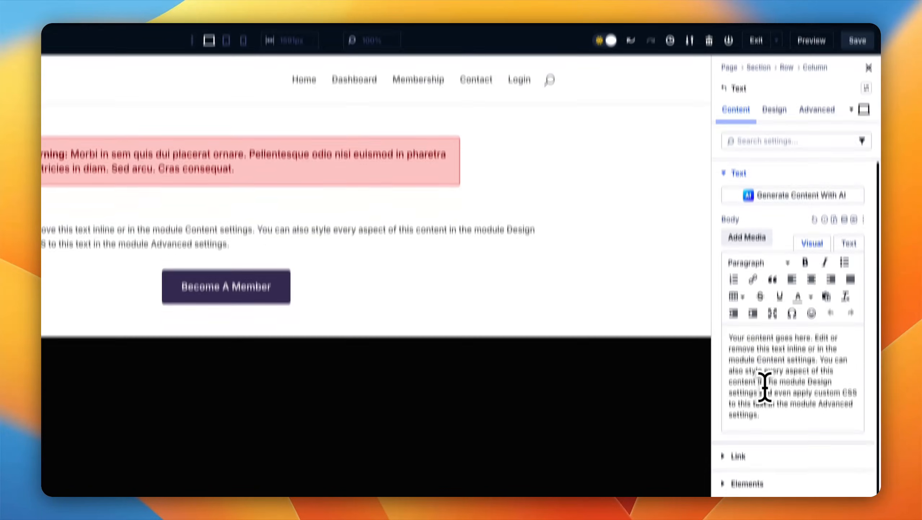
pyautogui.press('super+a')
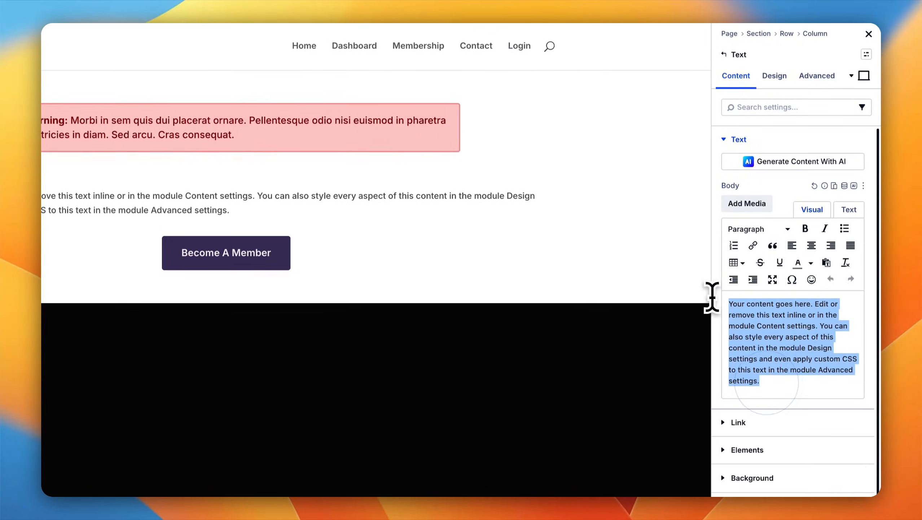
pyautogui.press('super+v')
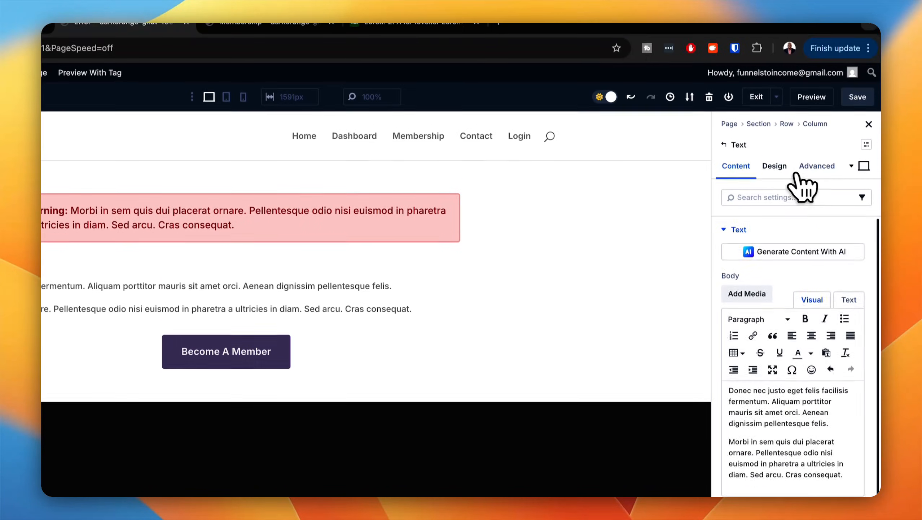
# Step: Apply the body text imported preset to the Text module above the button
pyautogui.click(776, 72)
pyautogui.click(865, 262)
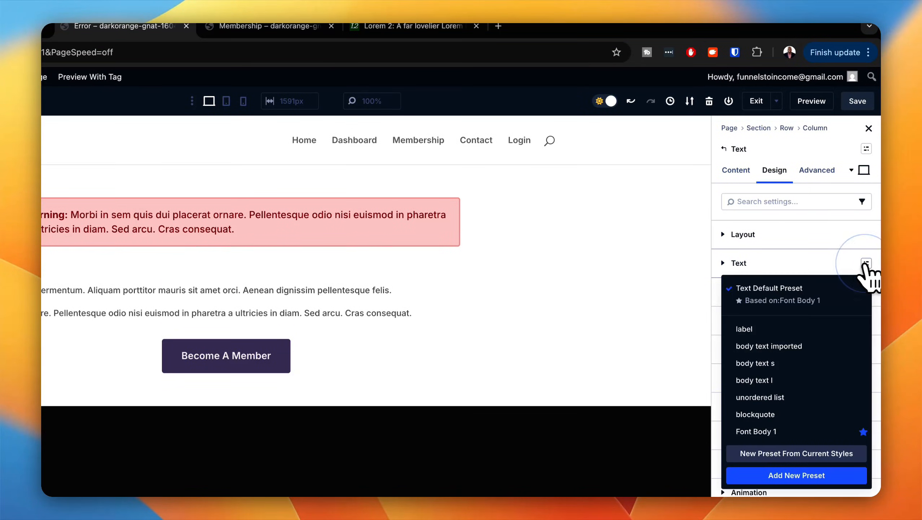
pyautogui.click(769, 346)
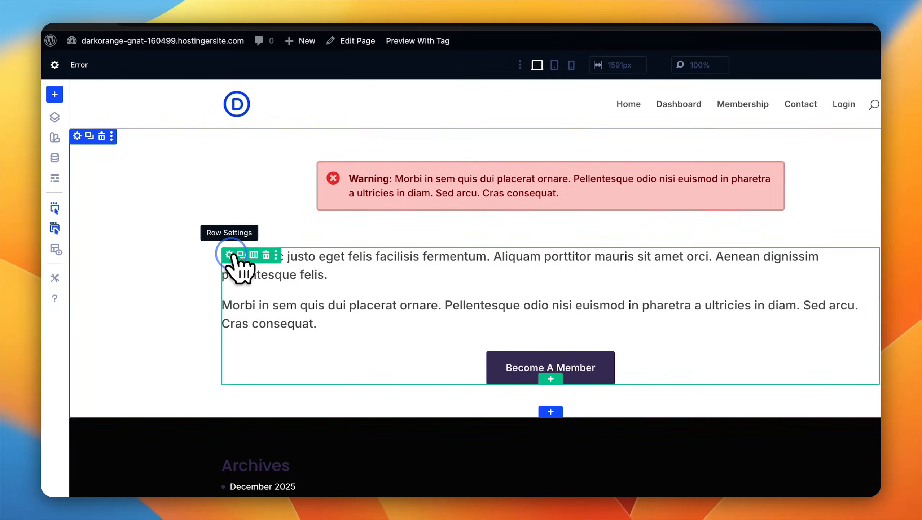
# Step: Apply the wide text row preset to the row containing the paragraphs and the Become A Member button
pyautogui.click(233, 256)
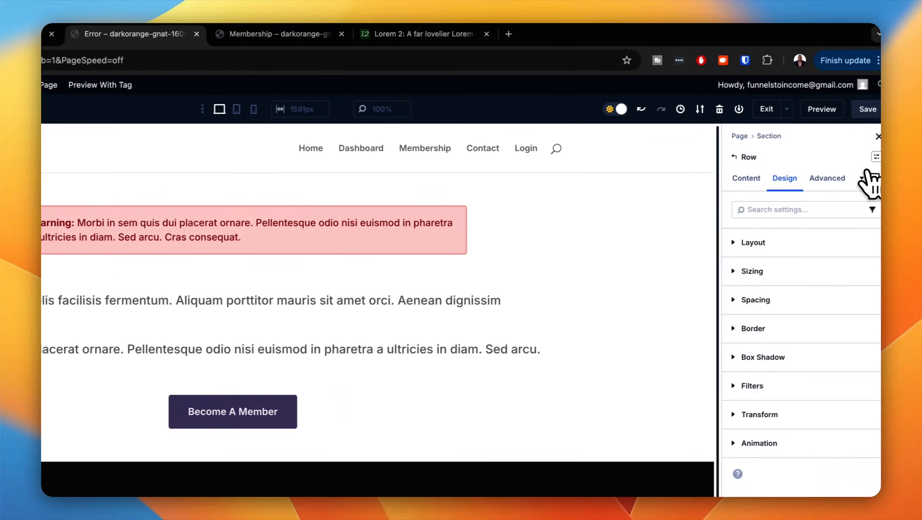
pyautogui.click(867, 160)
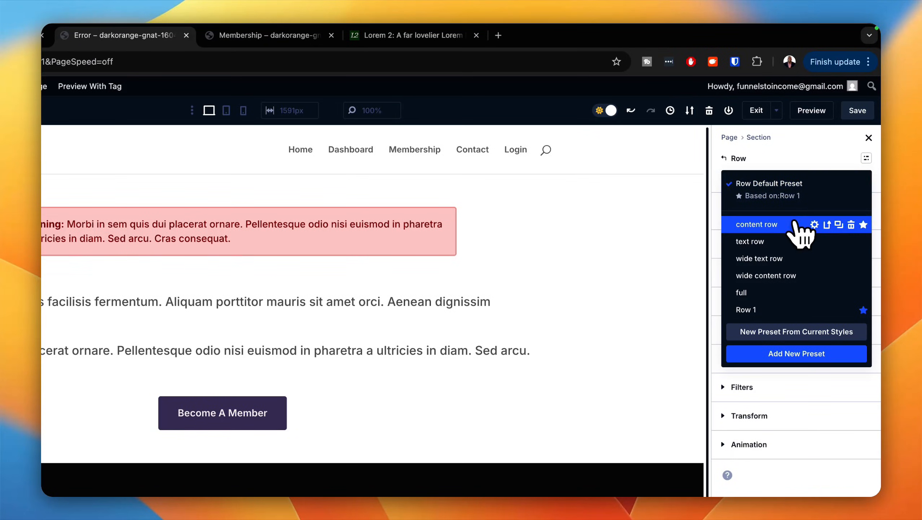
pyautogui.click(776, 259)
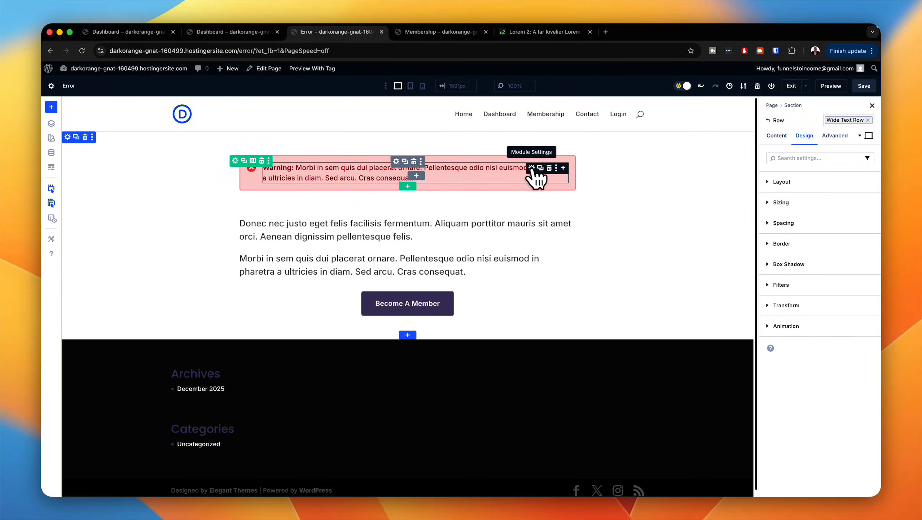
# Step: Change the bold label in the red notice's text from "Warning" to "ERROR"
pyautogui.click(532, 169)
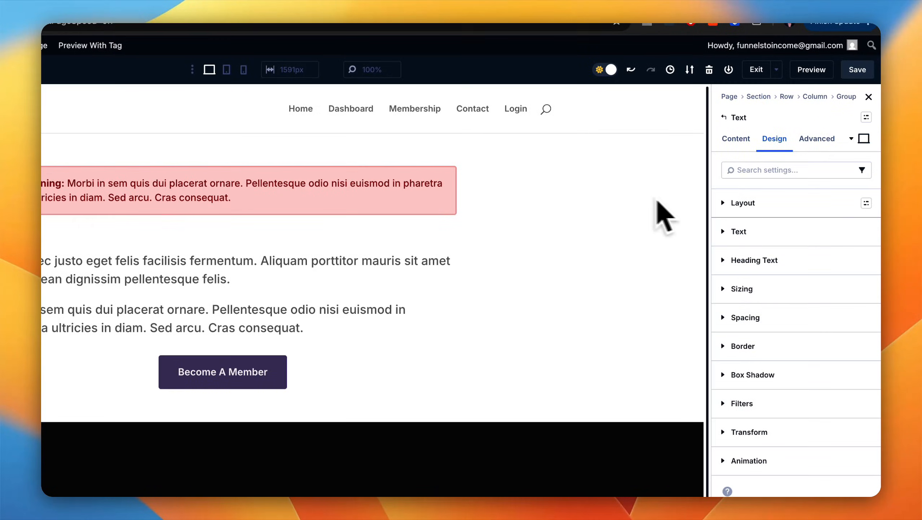
pyautogui.click(736, 138)
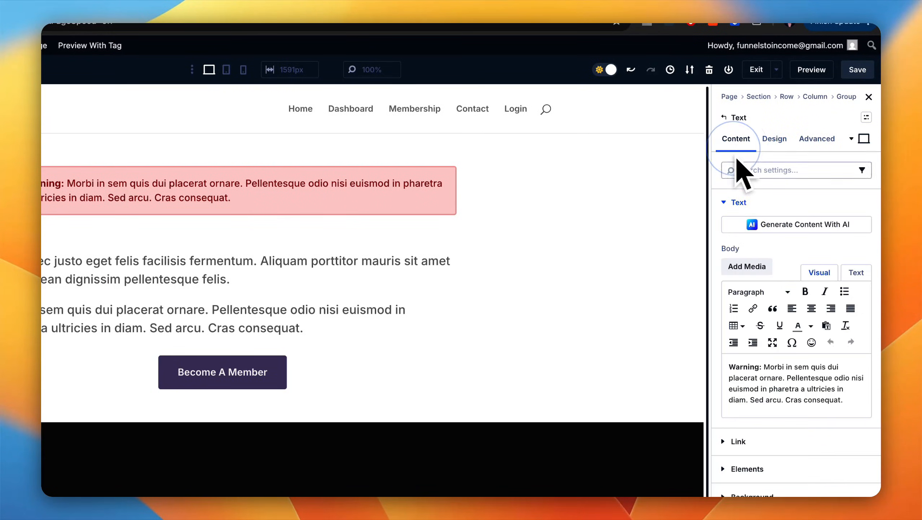
pyautogui.doubleClick(759, 367)
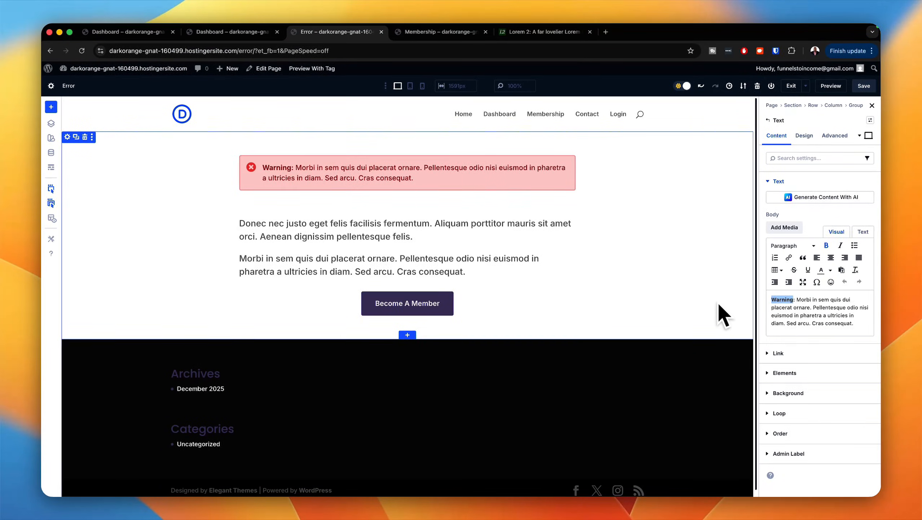
pyautogui.write('ERROR')
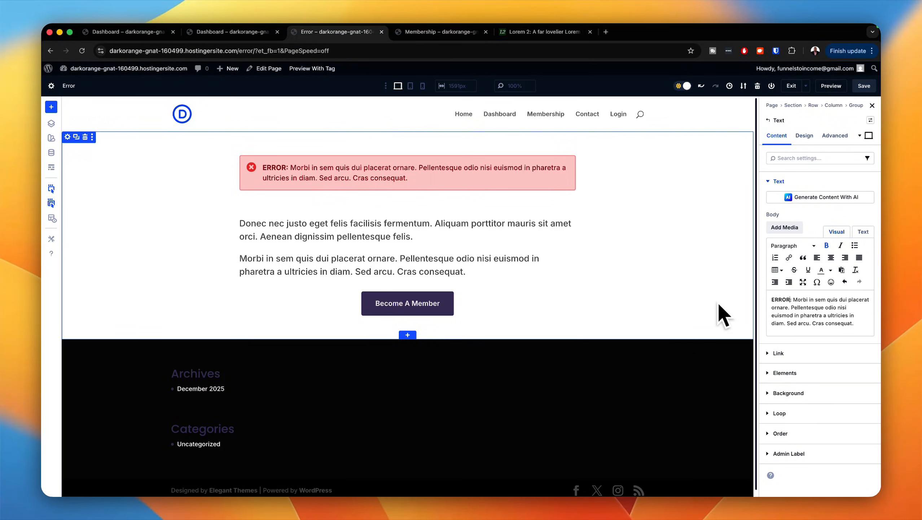
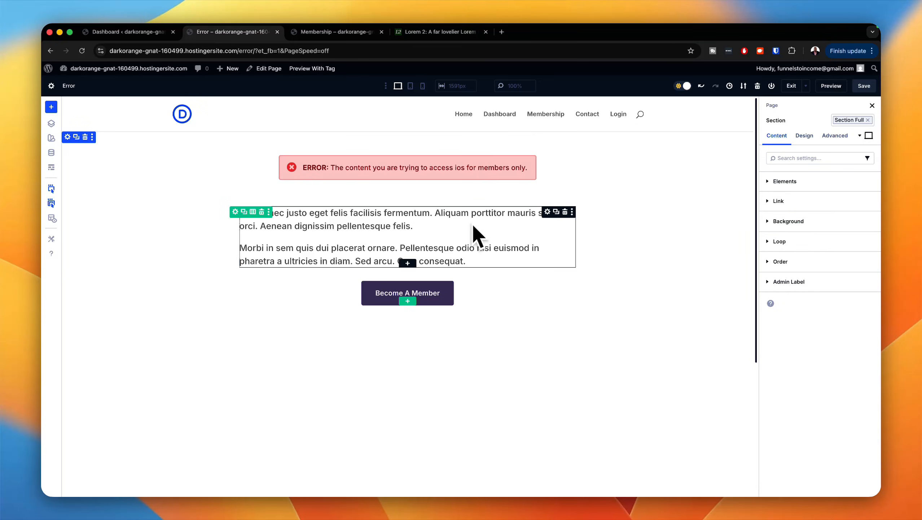
# Step: Correct the typo in the error message so it reads "access is for members only" and save the page
pyautogui.click(460, 167)
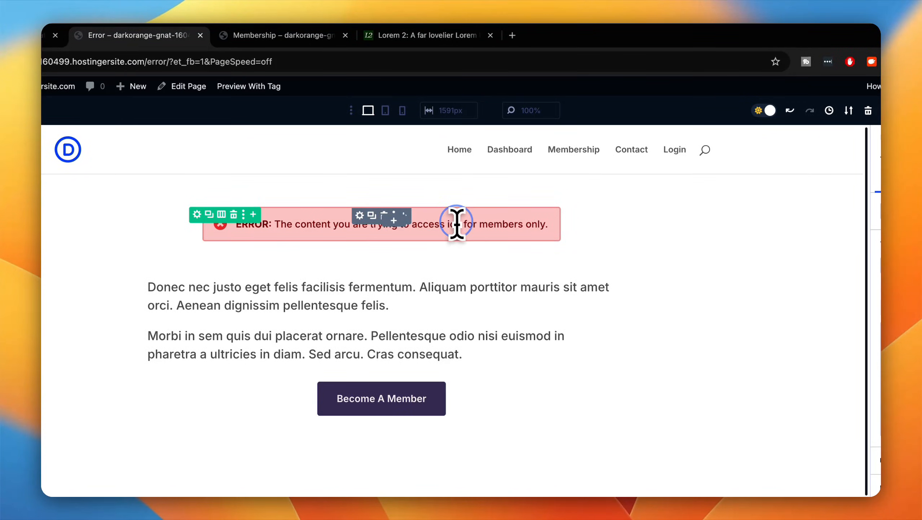
pyautogui.press('BackSpace')
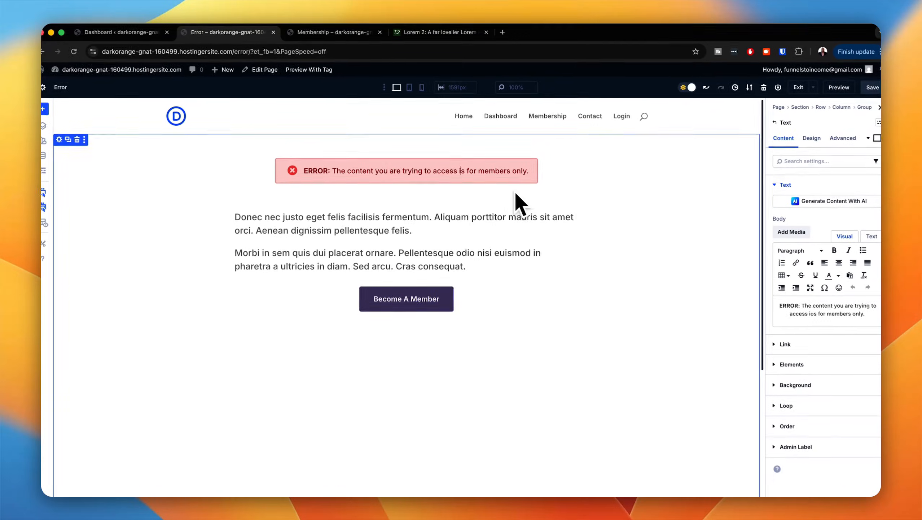
pyautogui.click(867, 89)
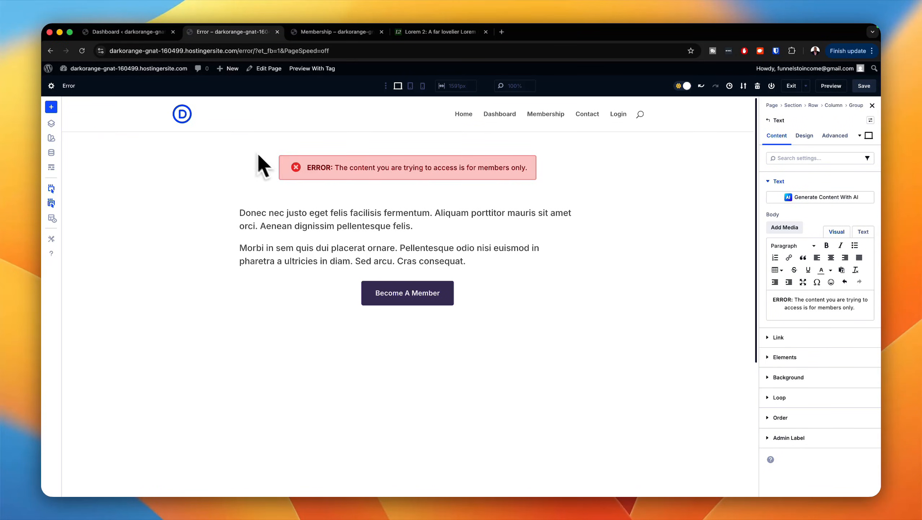
# Step: Build a new Divi Theme Builder template that applies only to the Error page
pyautogui.click(124, 31)
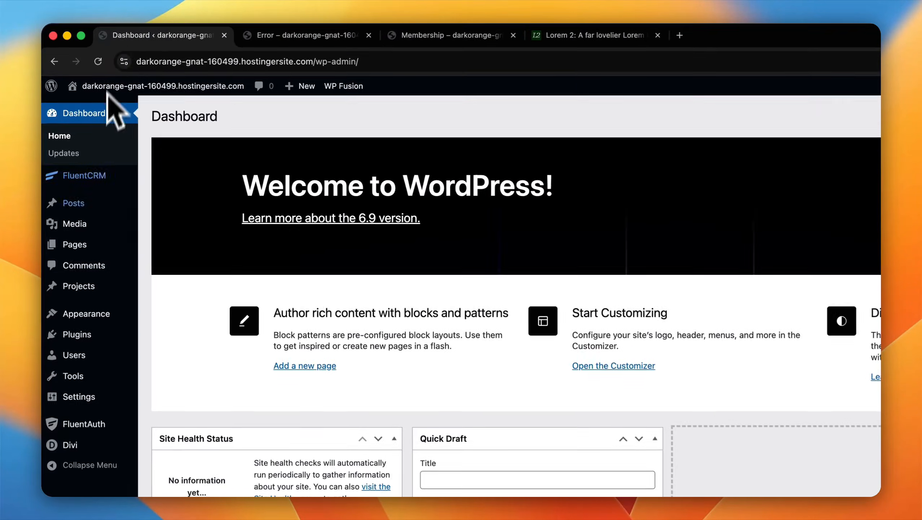
pyautogui.moveTo(78, 372)
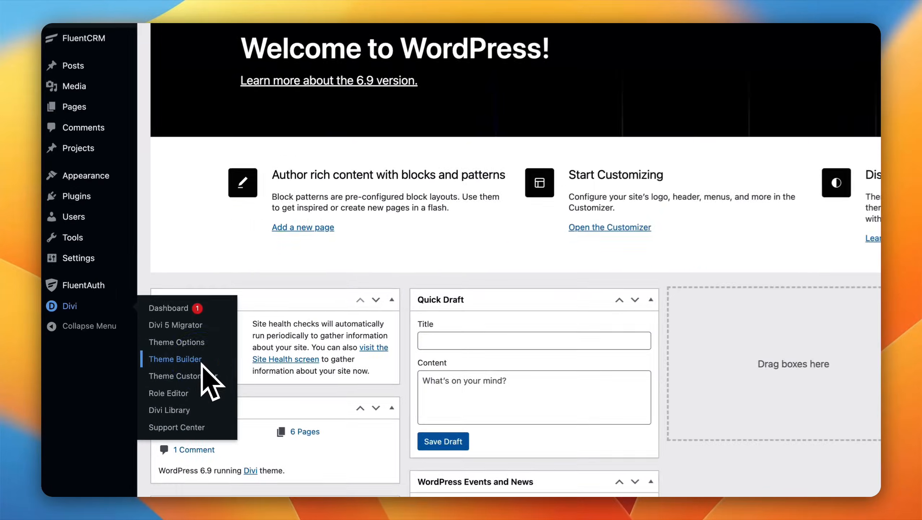
pyautogui.click(138, 366)
pyautogui.click(464, 115)
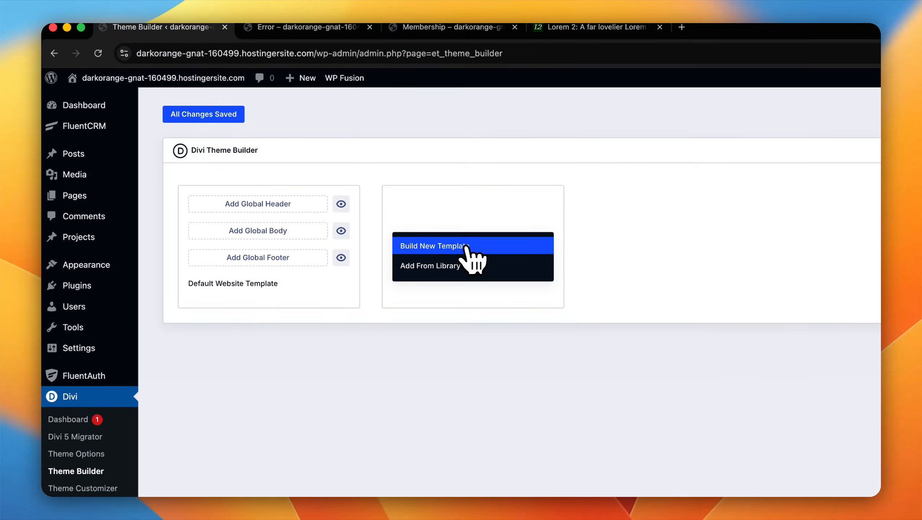
pyautogui.click(466, 247)
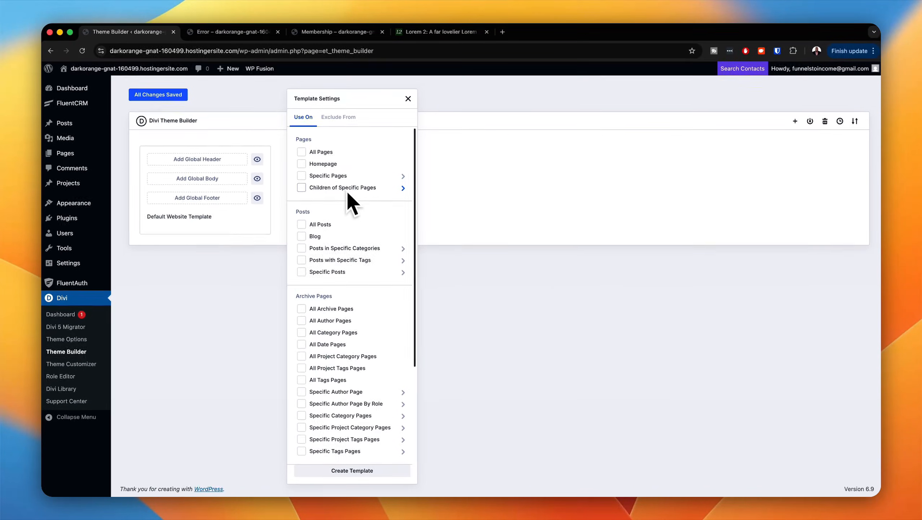
pyautogui.moveTo(345, 182)
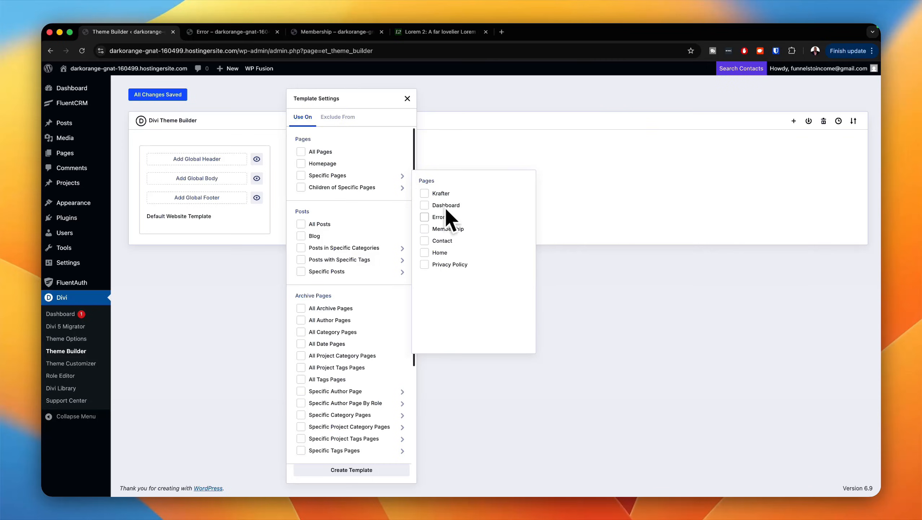
pyautogui.click(435, 217)
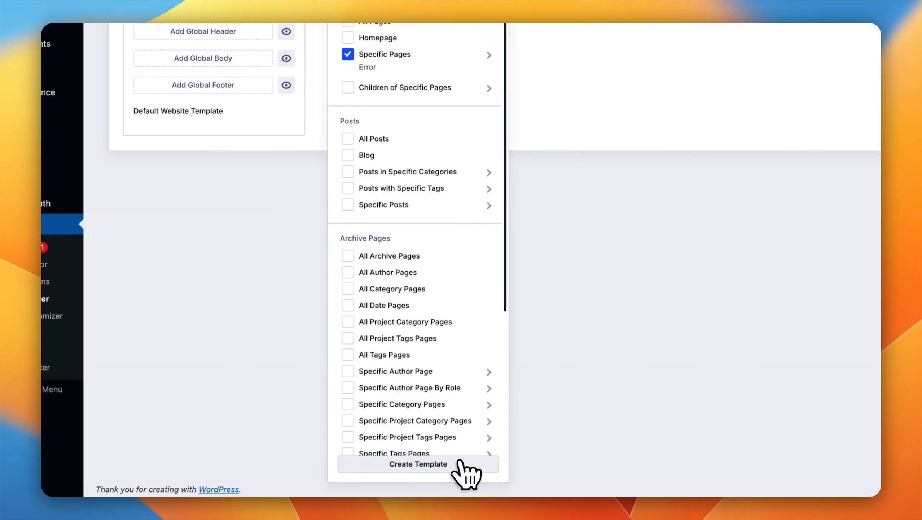
pyautogui.click(459, 462)
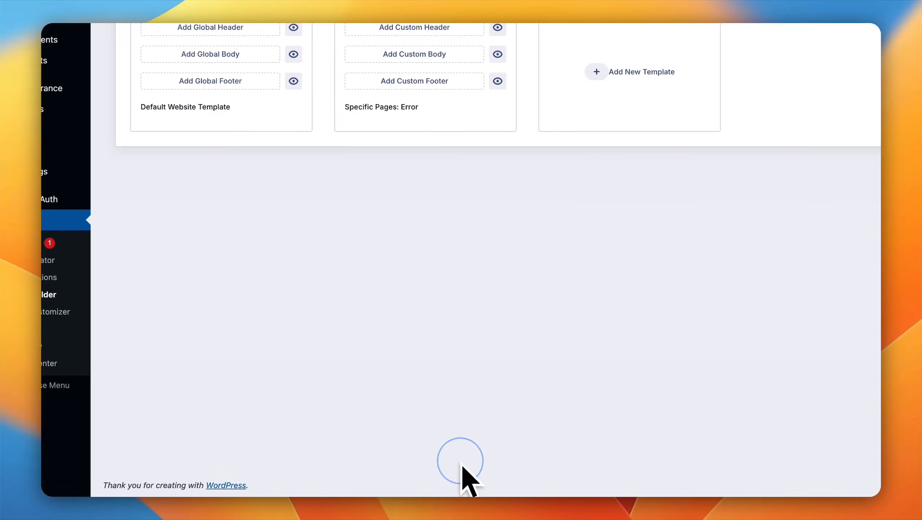
# Step: Hide the custom header and footer in the Error page template and save the Theme Builder changes
pyautogui.click(543, 175)
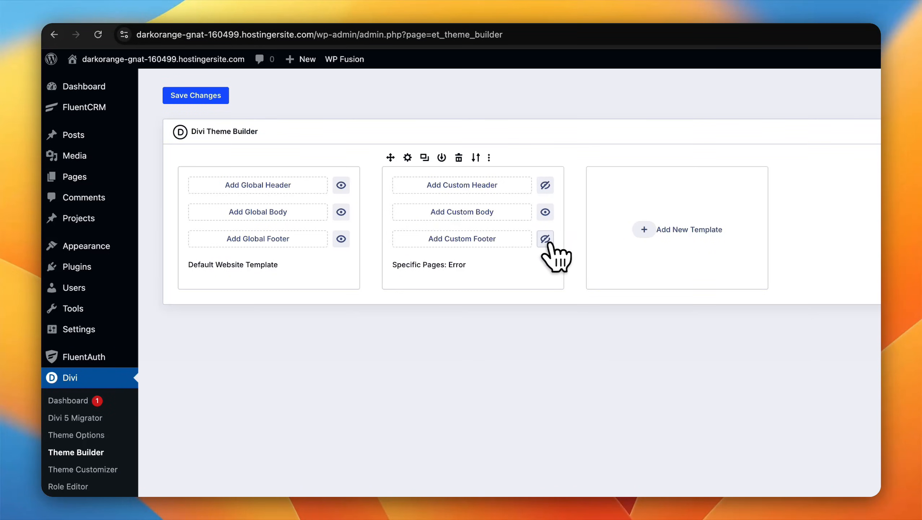
pyautogui.click(216, 96)
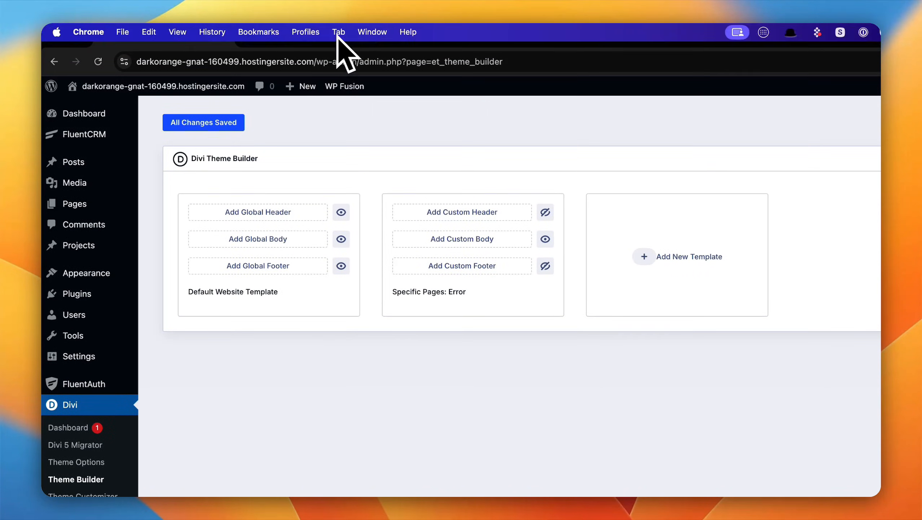
# Step: Return to the Error page in the visual builder, save it and preview it
pyautogui.click(344, 36)
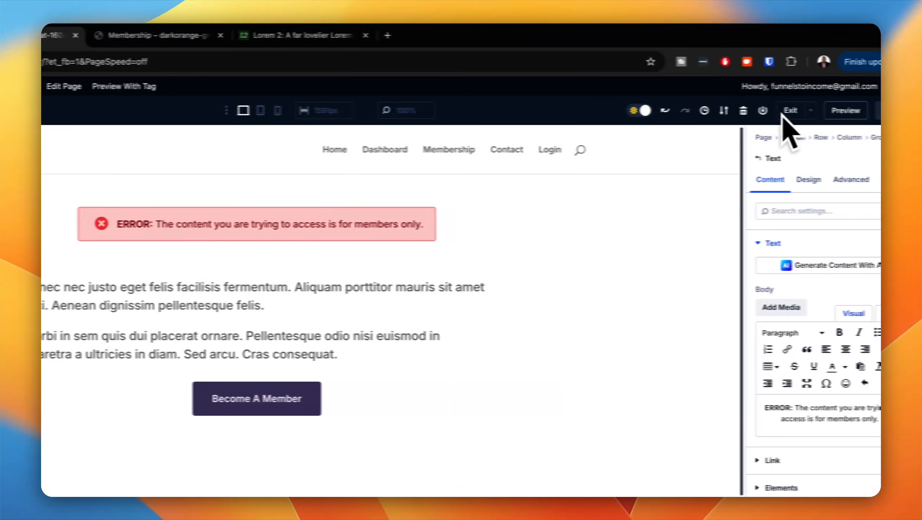
pyautogui.click(858, 110)
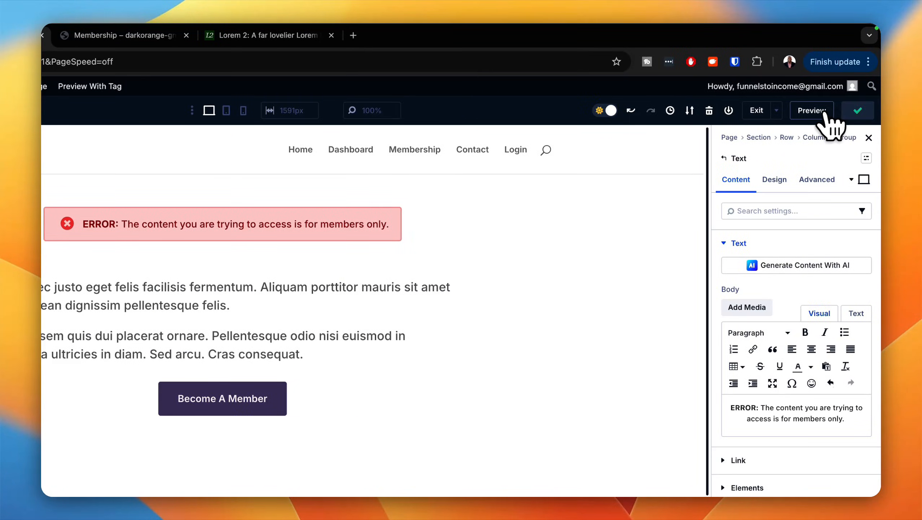
pyautogui.click(823, 111)
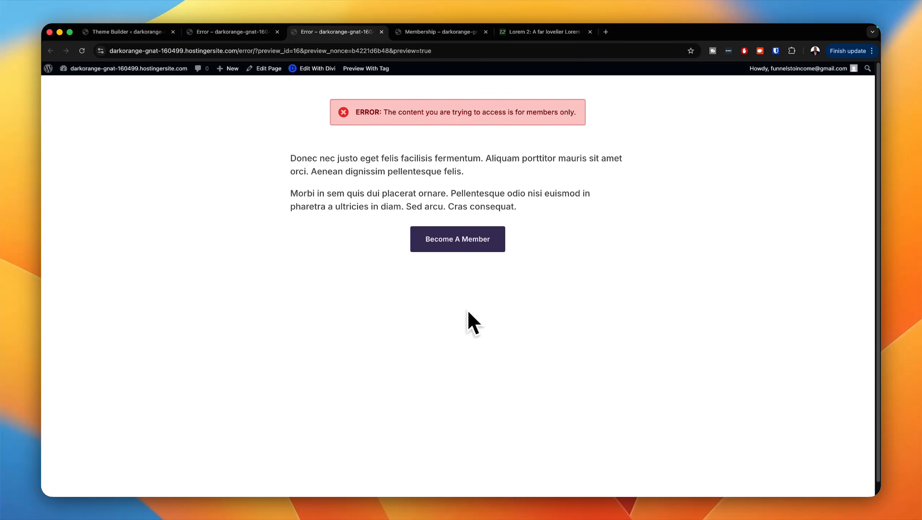
# Step: Test the Become A Member button, review the membership options, and try the site's Dashboard and Login links
pyautogui.click(457, 241)
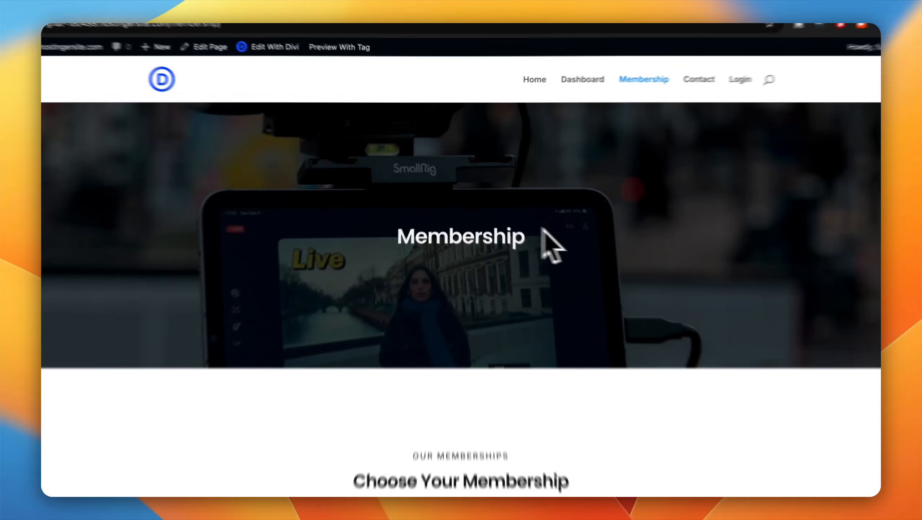
pyautogui.scroll(-5, 697, 360)
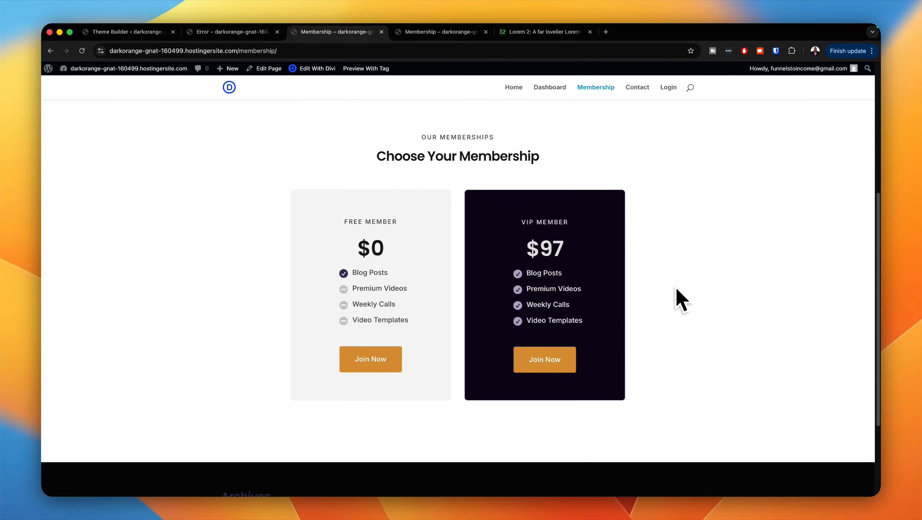
pyautogui.scroll(5, 677, 291)
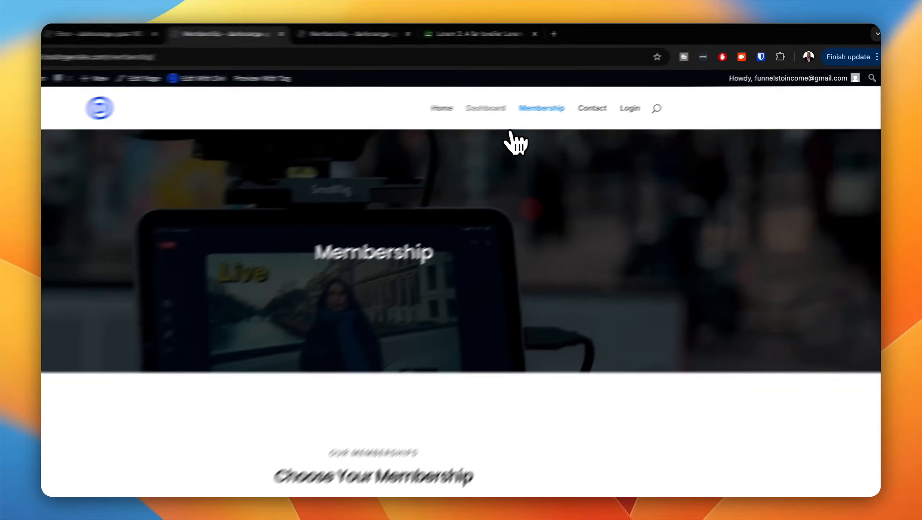
pyautogui.click(550, 93)
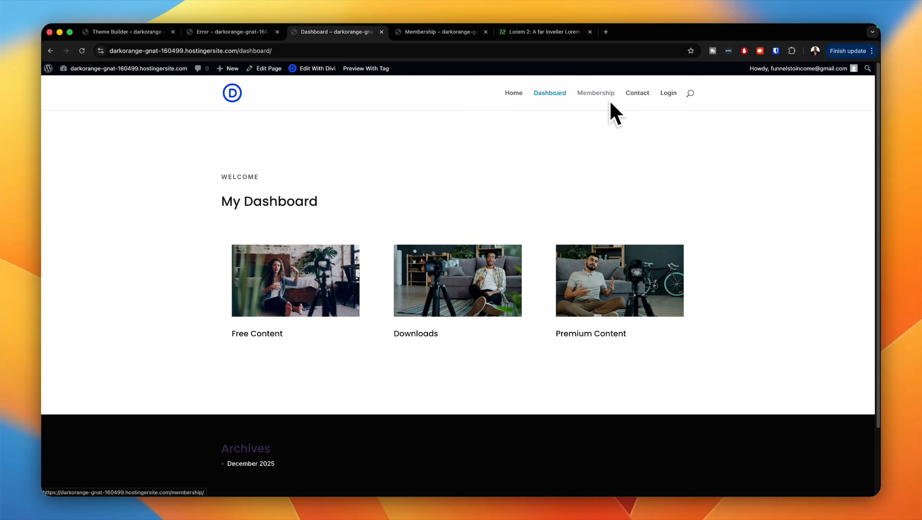
pyautogui.click(673, 94)
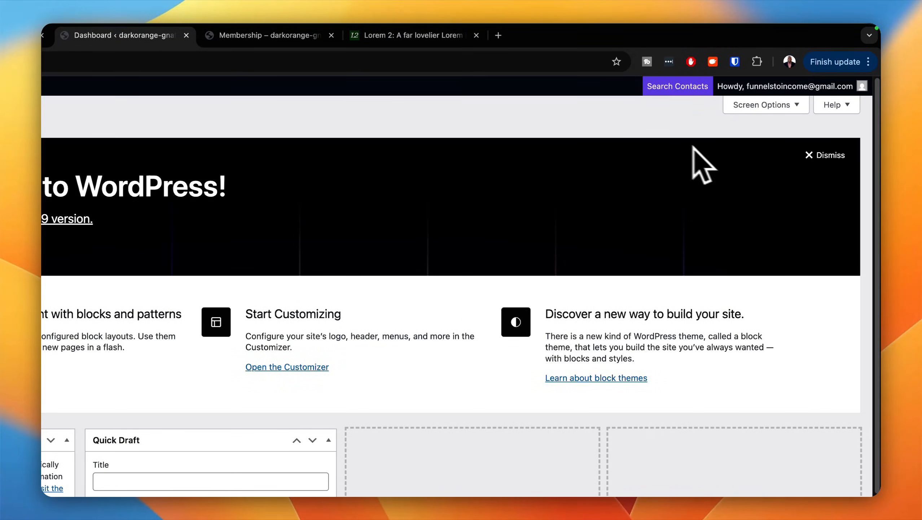
# Step: Dismiss the welcome panel and hide Site Health Status, At a Glance, Activity, Quick Draft, and WordPress Events and News from the admin dashboard
pyautogui.click(819, 160)
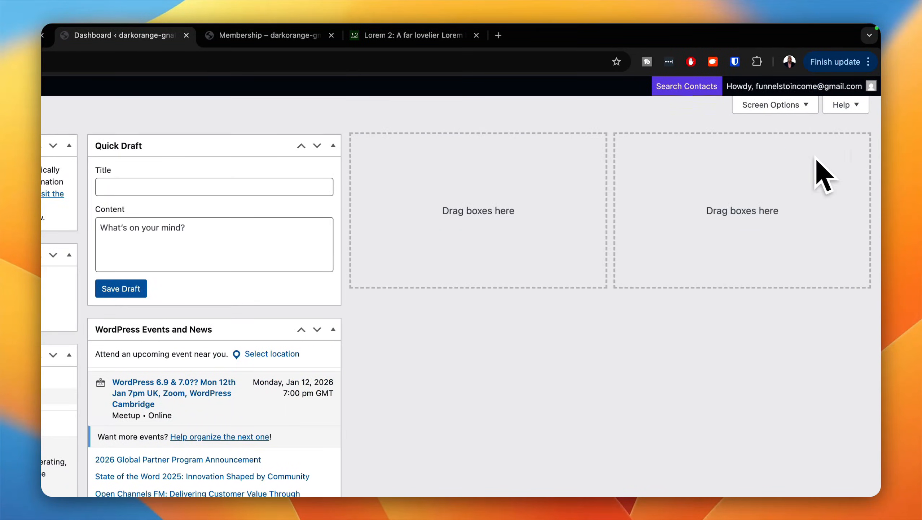
pyautogui.click(791, 109)
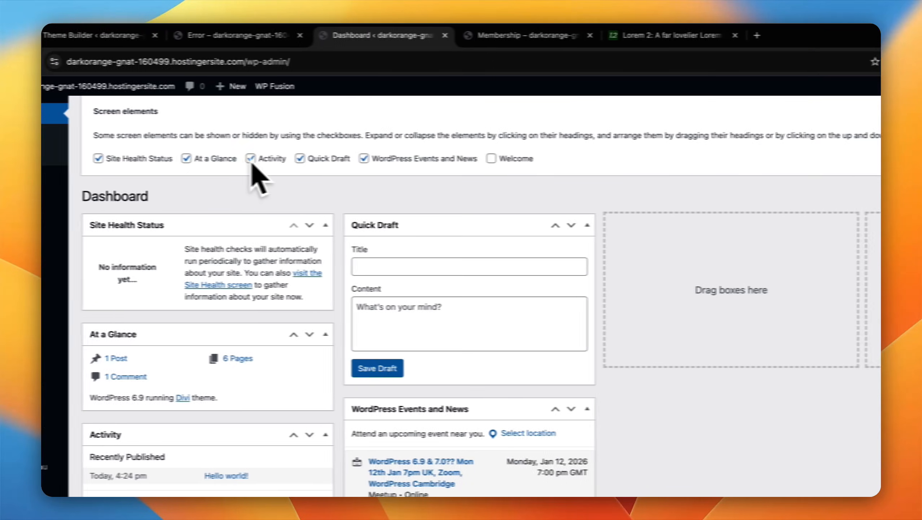
pyautogui.click(179, 159)
pyautogui.click(256, 159)
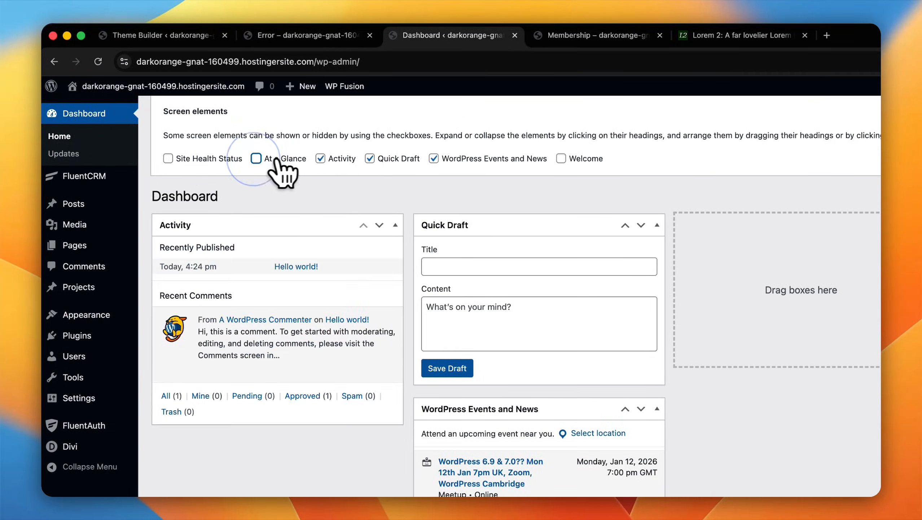
pyautogui.click(320, 159)
pyautogui.click(369, 159)
pyautogui.click(434, 159)
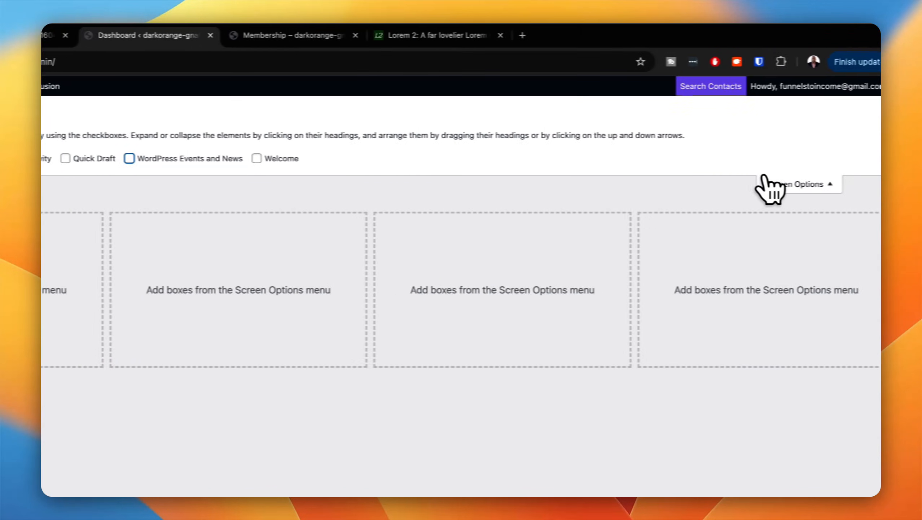
pyautogui.click(767, 185)
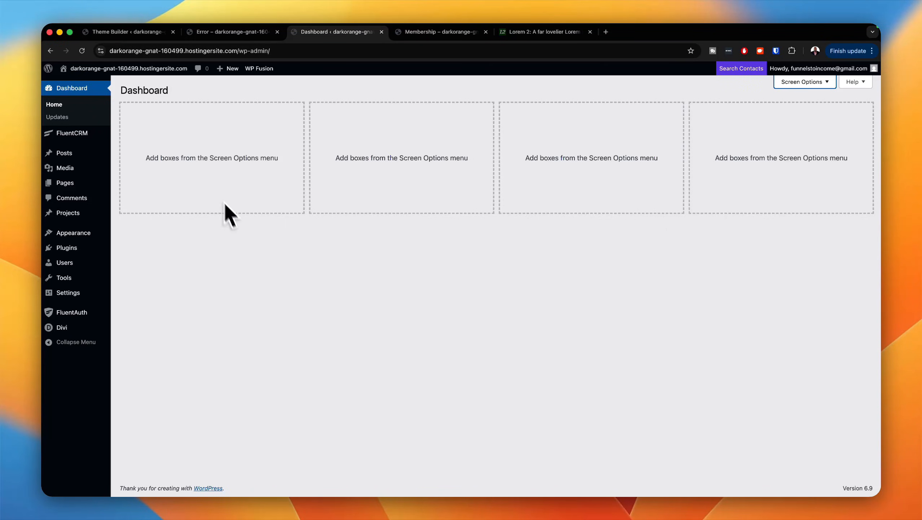
# Step: Visit the site's front end from the admin dashboard and view the member Dashboard page
pyautogui.click(227, 32)
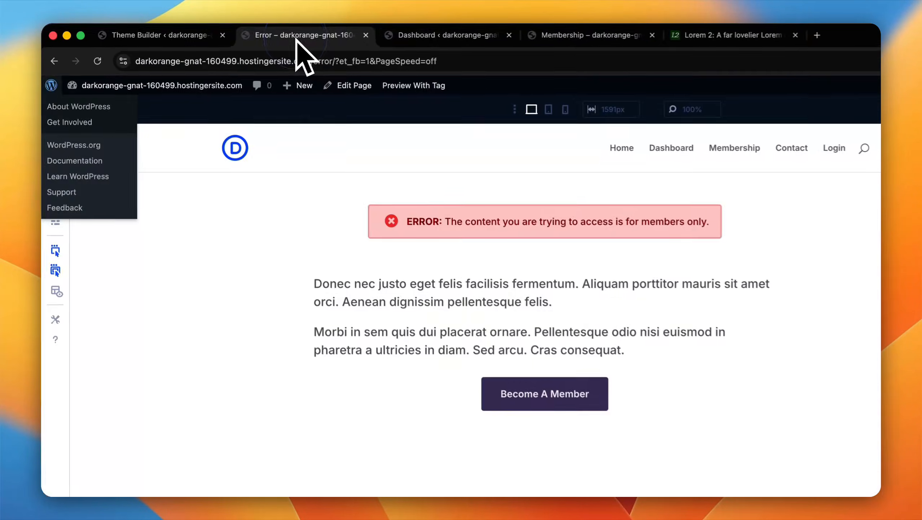
pyautogui.click(438, 34)
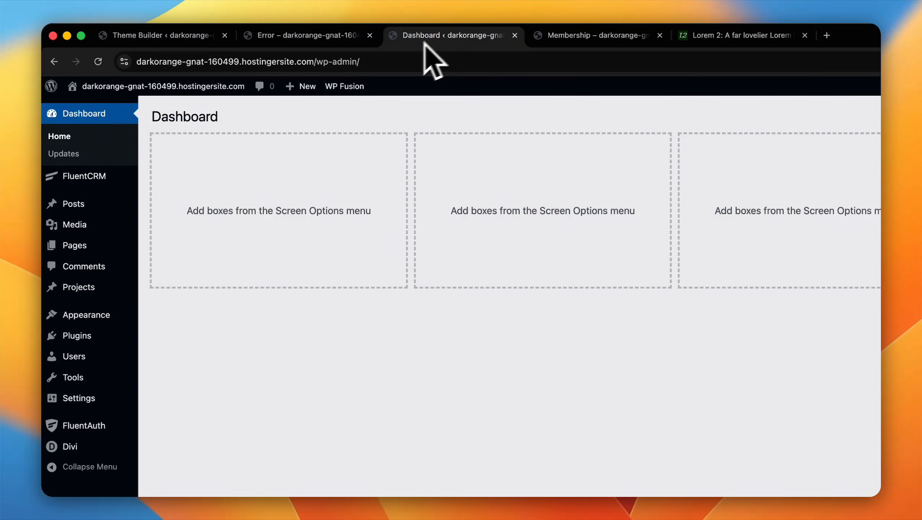
pyautogui.moveTo(302, 86)
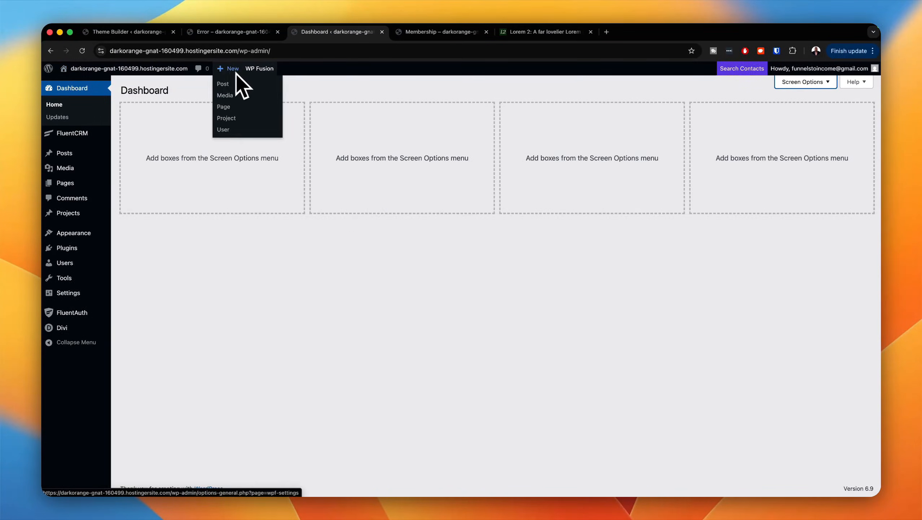
pyautogui.moveTo(109, 68)
pyautogui.click(91, 83)
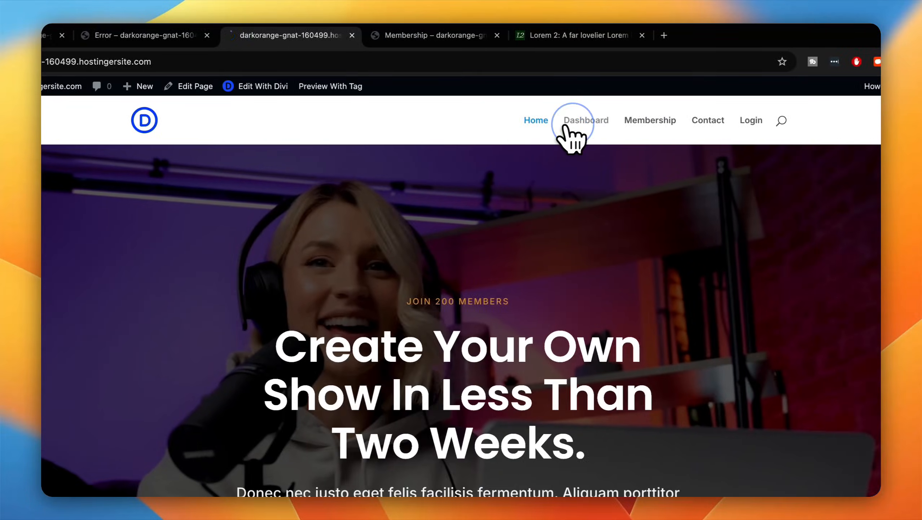
pyautogui.click(747, 121)
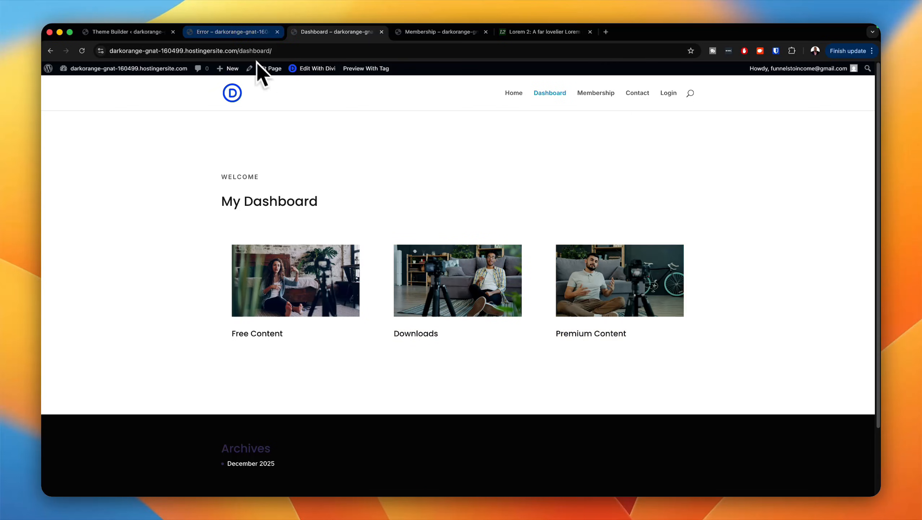
# Step: Add a new WordPress page titled "Premium One"
pyautogui.click(251, 32)
pyautogui.moveTo(100, 68)
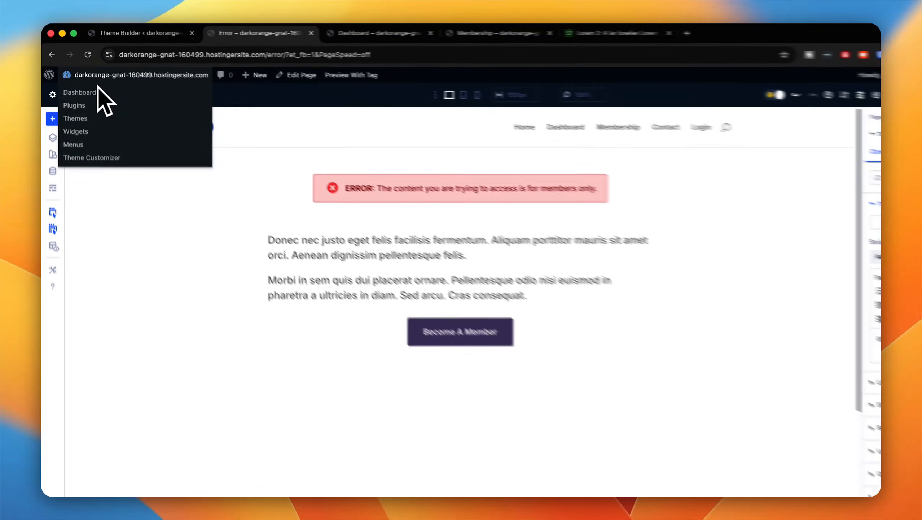
pyautogui.moveTo(49, 75)
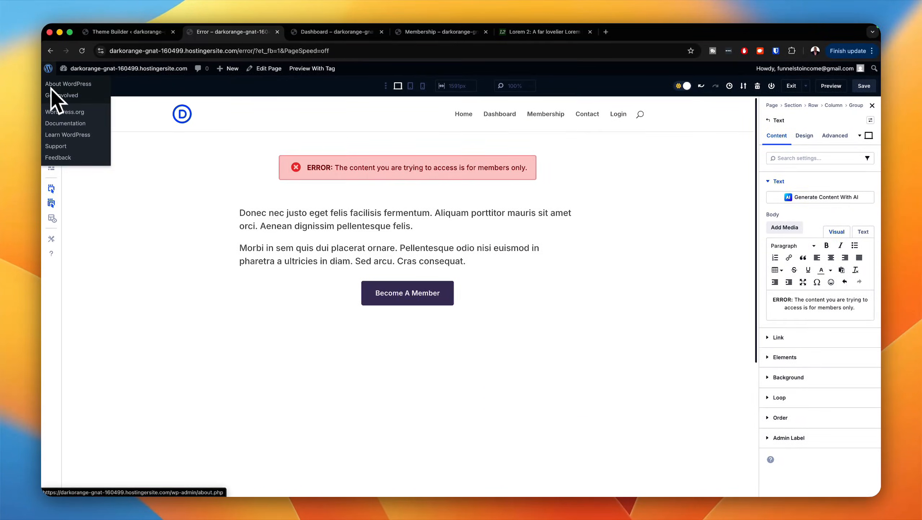
pyautogui.click(52, 87)
pyautogui.moveTo(82, 156)
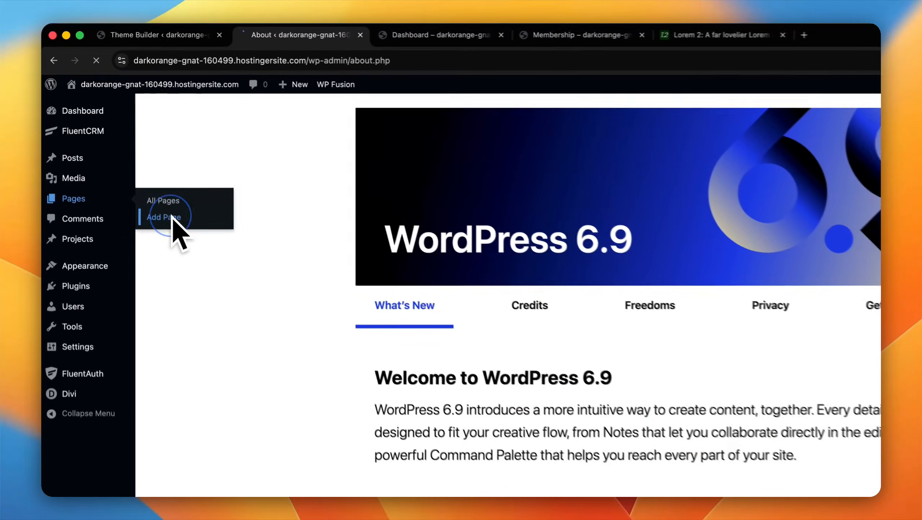
pyautogui.click(139, 166)
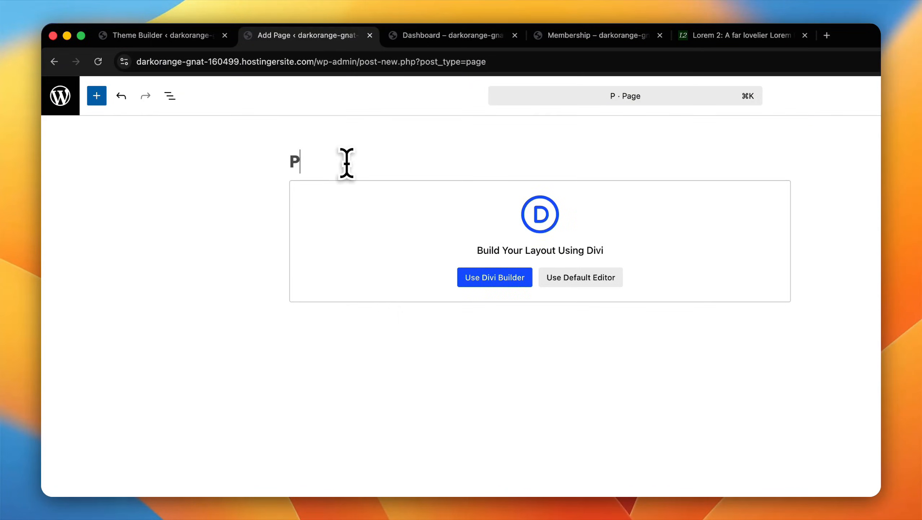
pyautogui.write('Premium One')
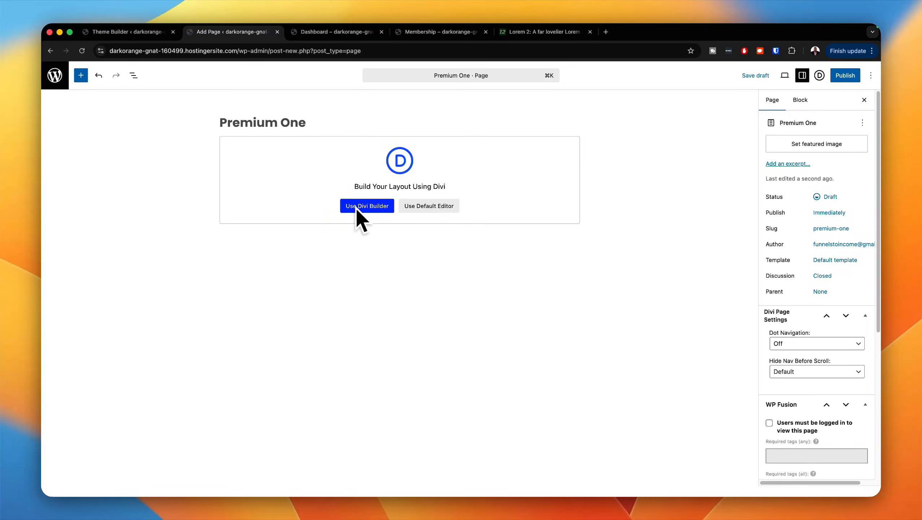
# Step: Restrict the page to logged-in users with the "vip membership" tag and enable refreshing tags if access is denied
pyautogui.scroll(-1, 818, 291)
pyautogui.scroll(-6, 818, 295)
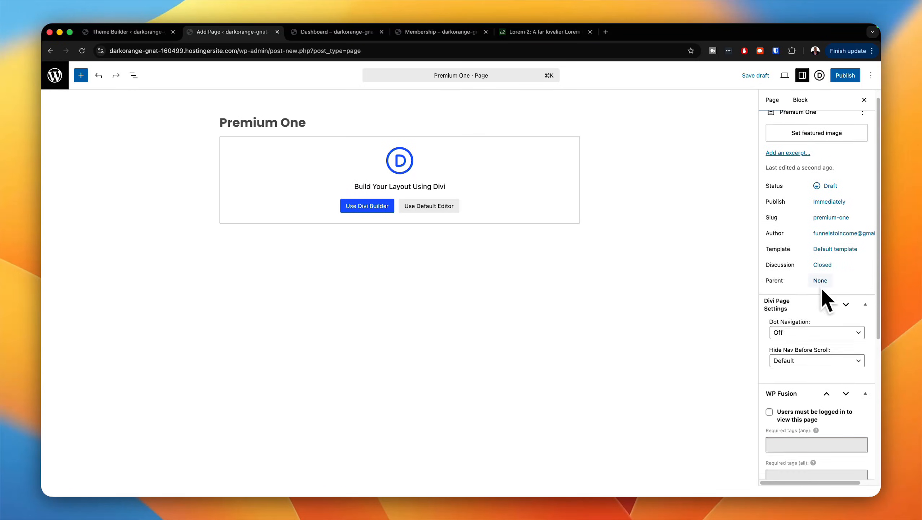
pyautogui.scroll(-4, 827, 299)
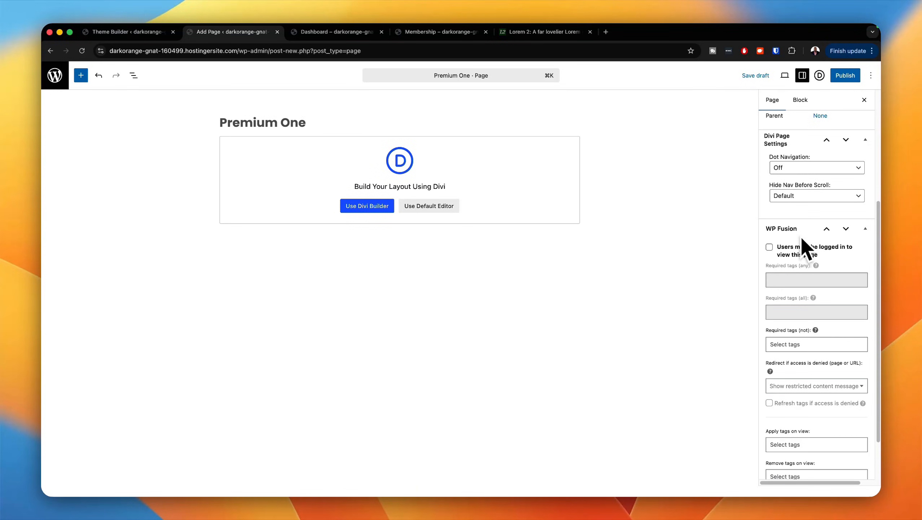
pyautogui.click(769, 248)
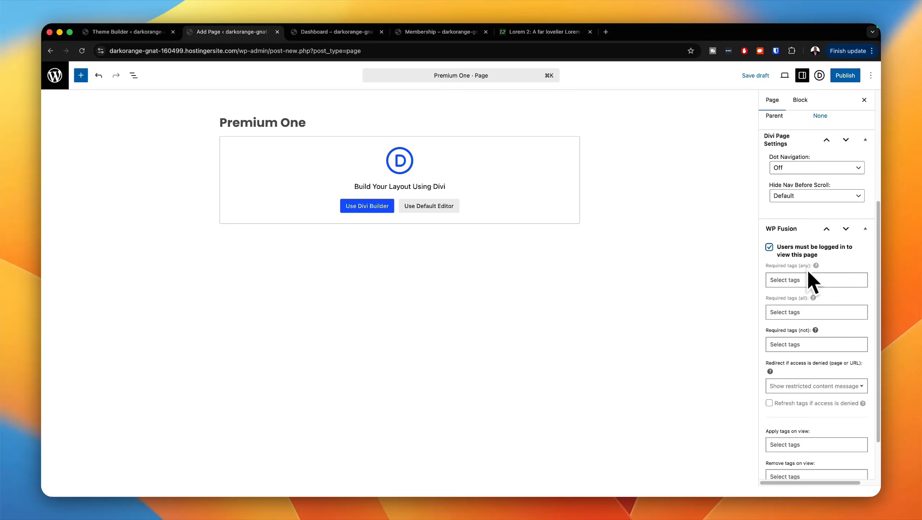
pyautogui.click(808, 279)
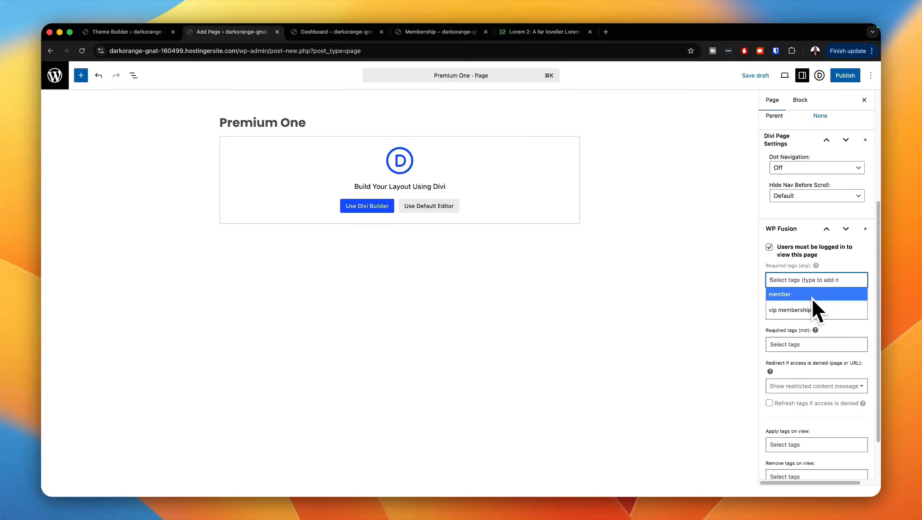
pyautogui.click(807, 310)
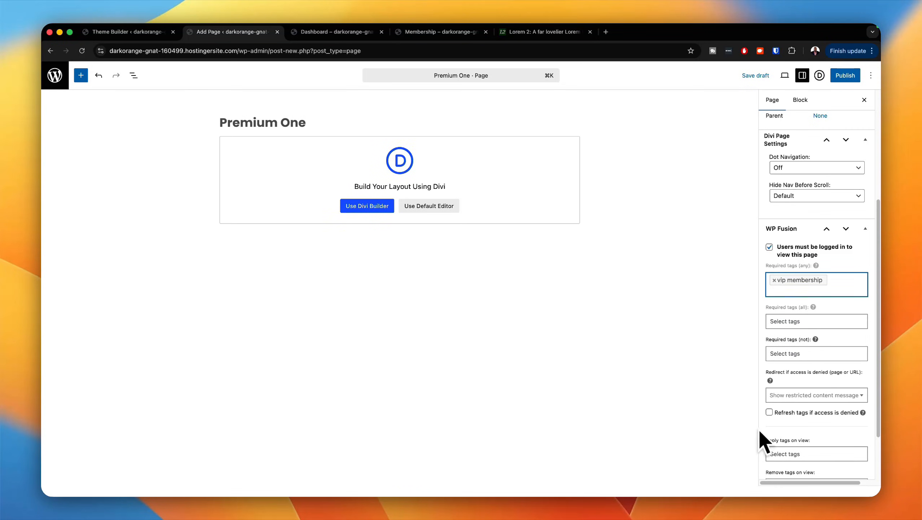
pyautogui.click(769, 412)
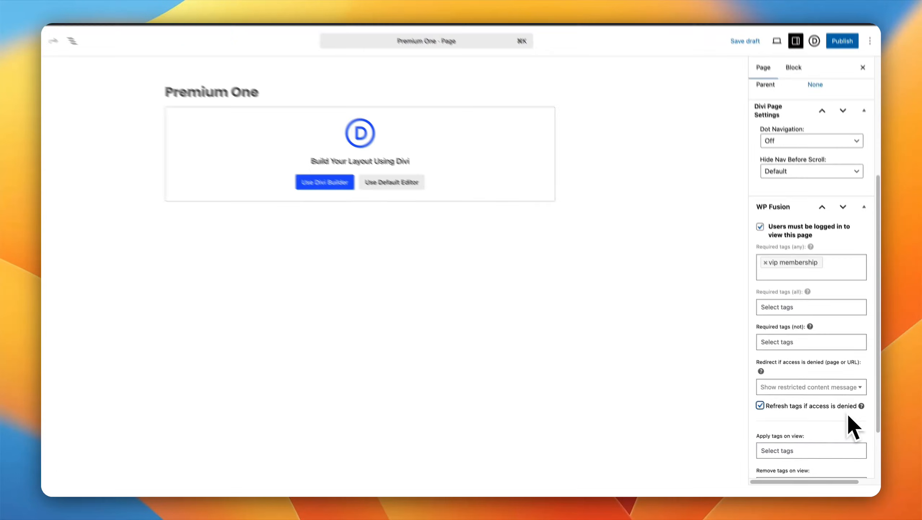
pyautogui.moveTo(857, 379)
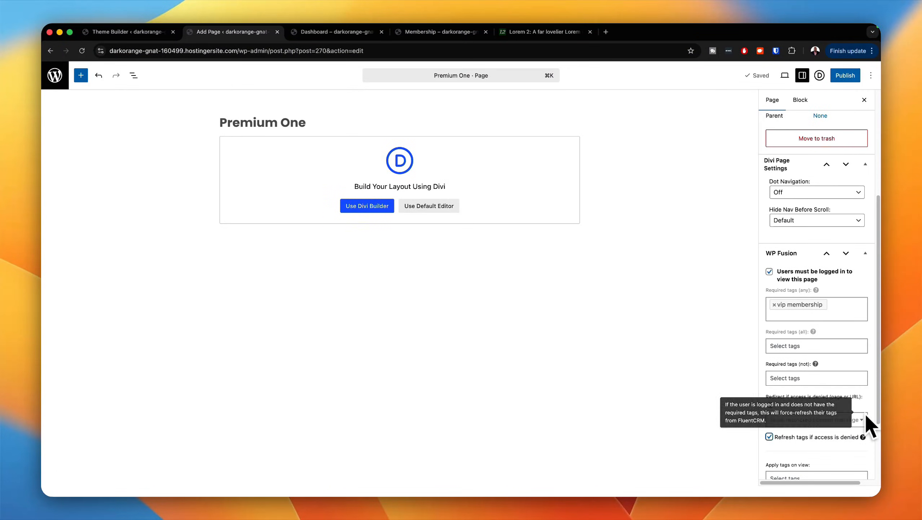
pyautogui.scroll(-3, 839, 412)
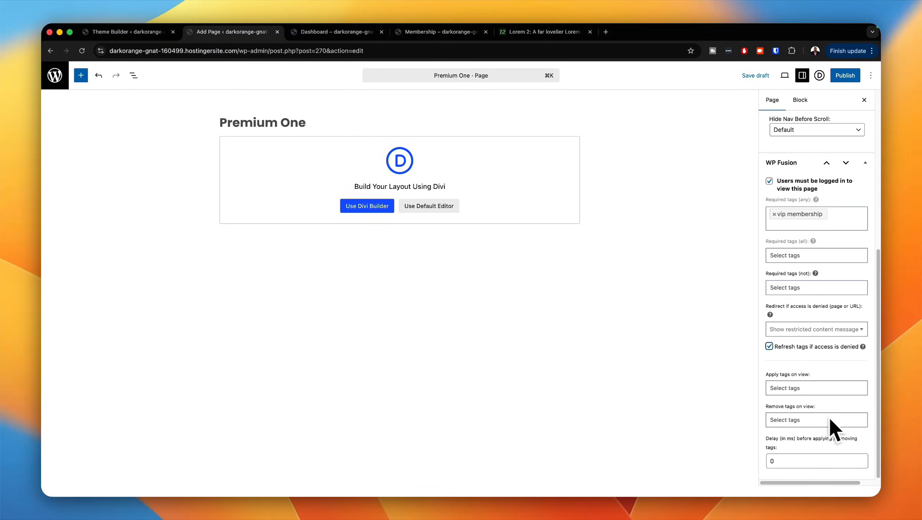
# Step: Publish the Premium One page and open it in the Divi Builder
pyautogui.scroll(7, 831, 413)
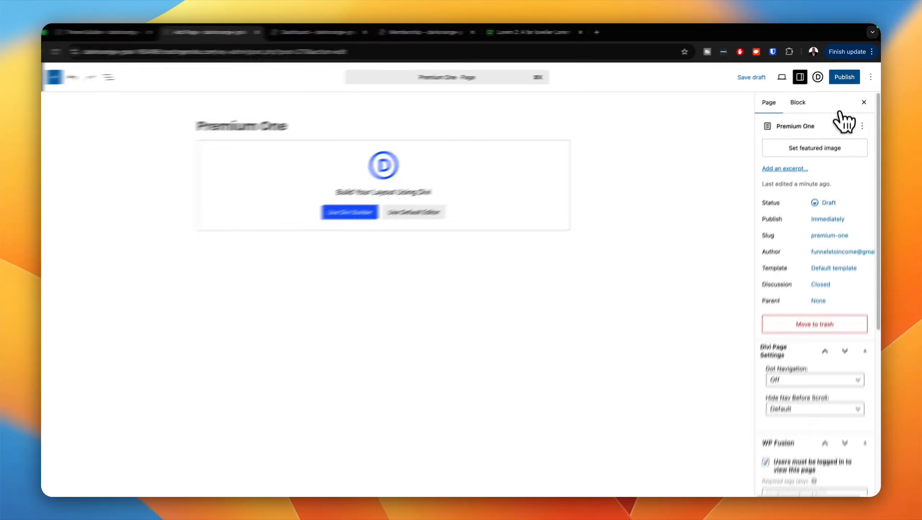
pyautogui.click(844, 77)
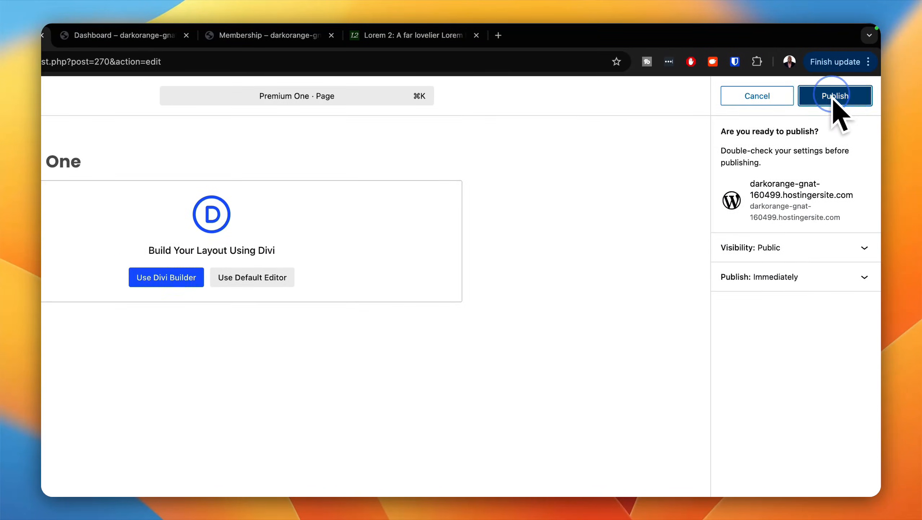
pyautogui.click(833, 97)
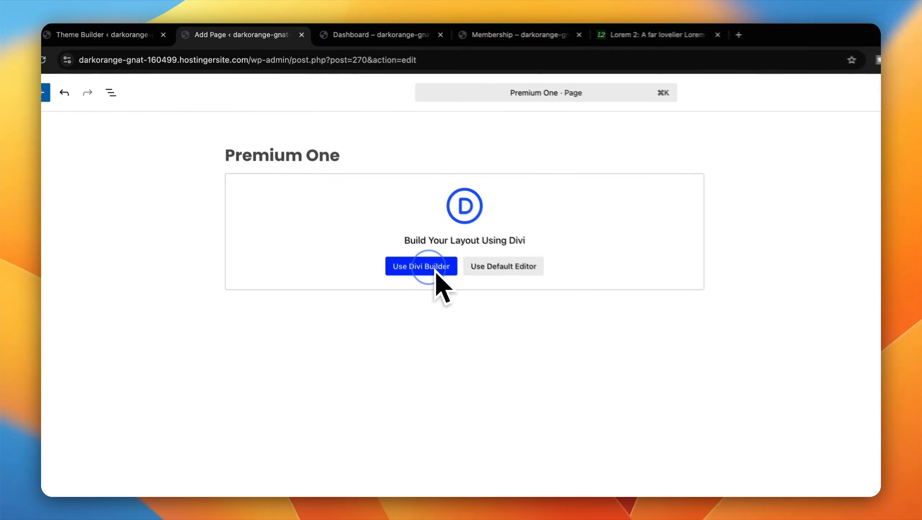
pyautogui.click(440, 277)
# Step: Insert a single-column row into the empty section and add a Heading module to it
pyautogui.click(491, 214)
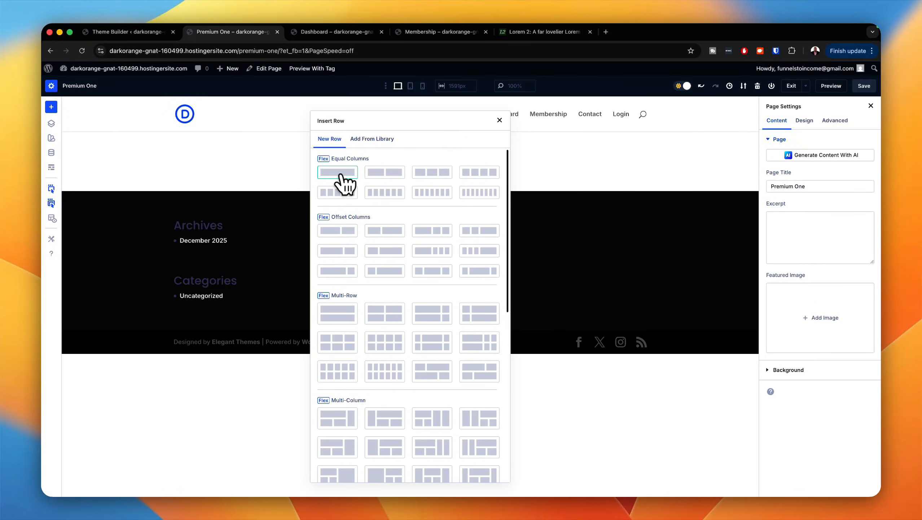
pyautogui.click(338, 172)
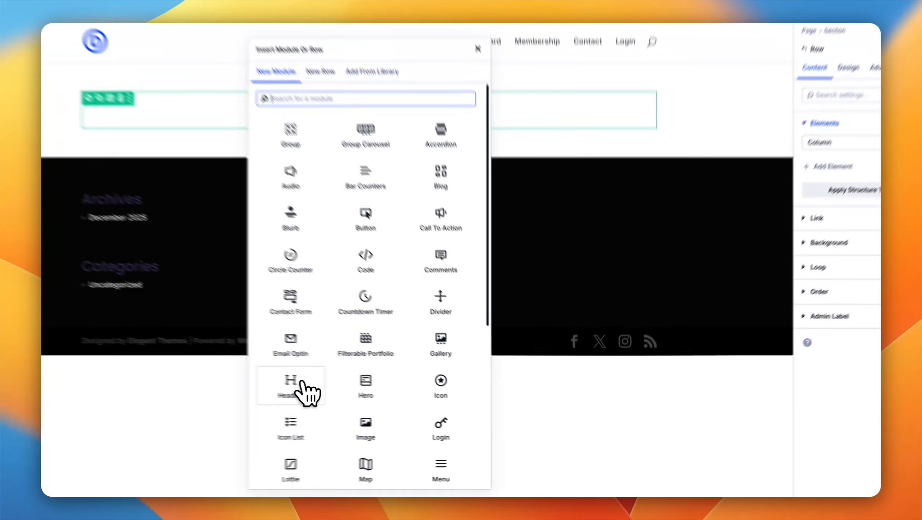
pyautogui.click(359, 398)
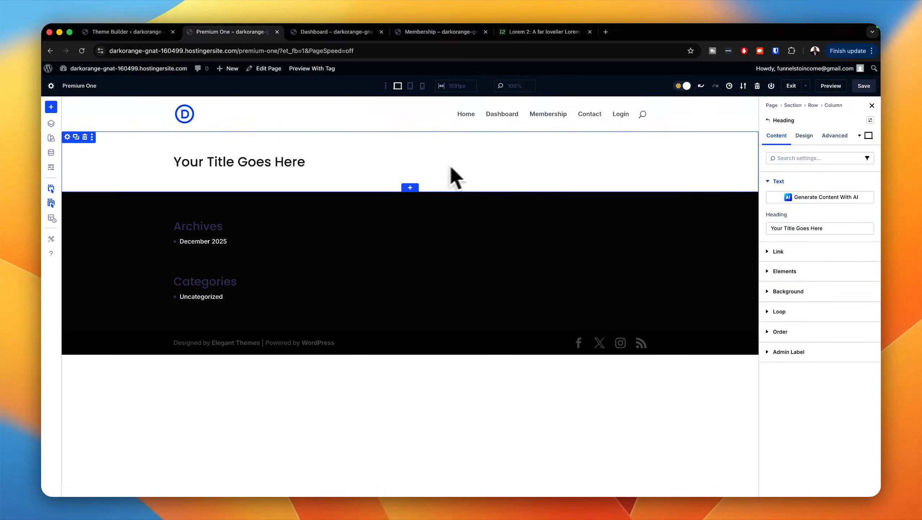
# Step: Add a Video module below the heading
pyautogui.click(640, 161)
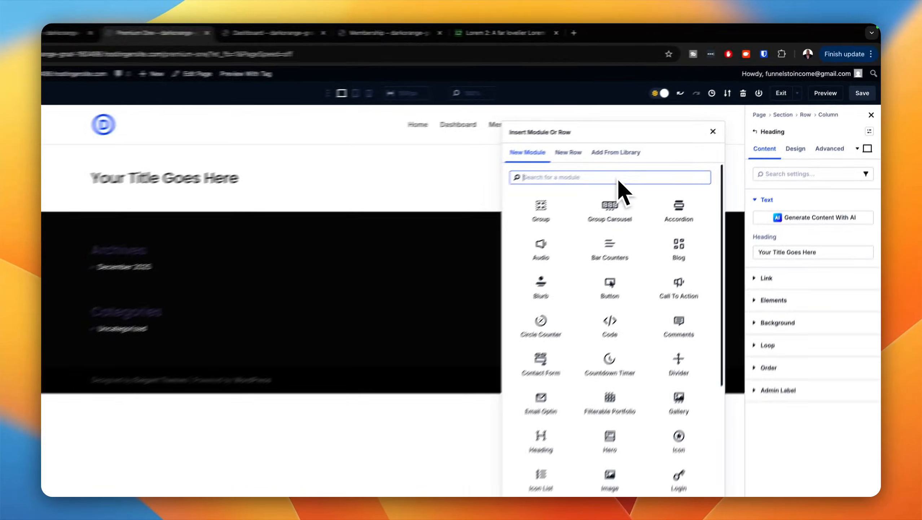
pyautogui.write('video')
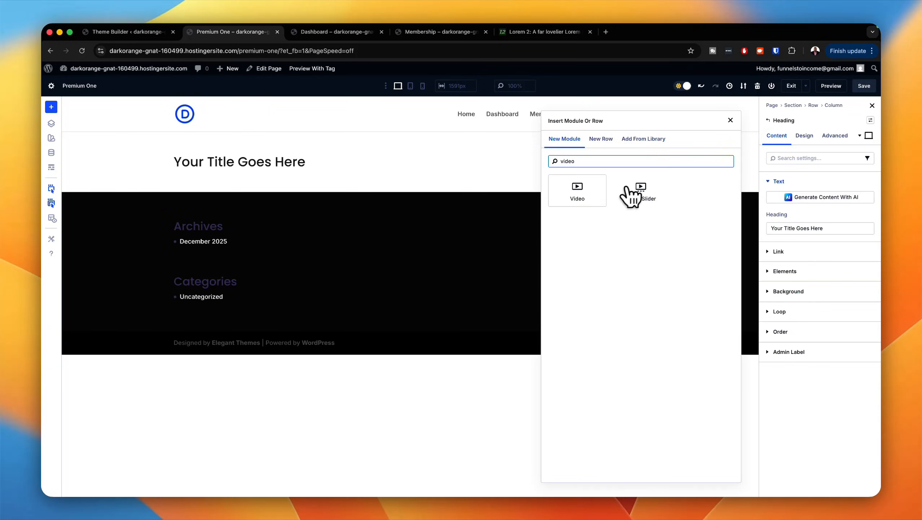
pyautogui.click(590, 198)
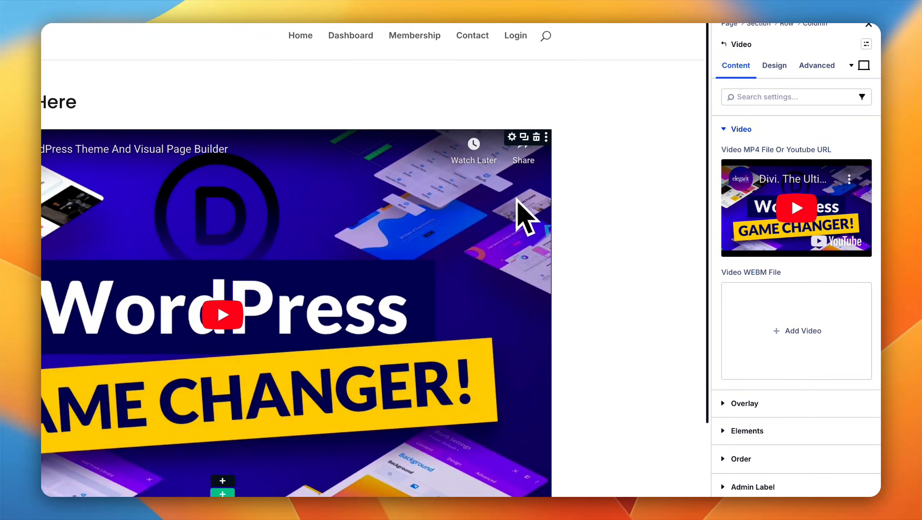
# Step: Set the video's overlay image to the media library photo of the camera mounted above a tablet on a street
pyautogui.scroll(-1, 796, 384)
pyautogui.click(800, 382)
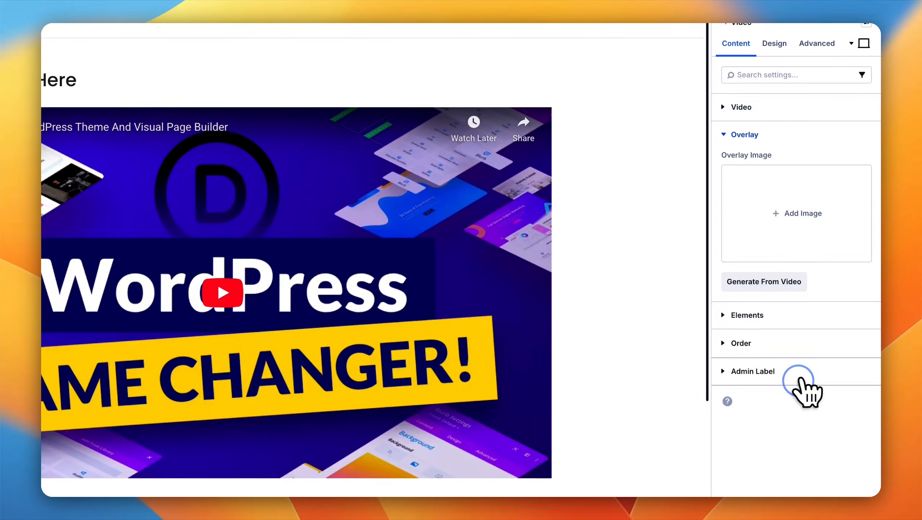
pyautogui.click(796, 218)
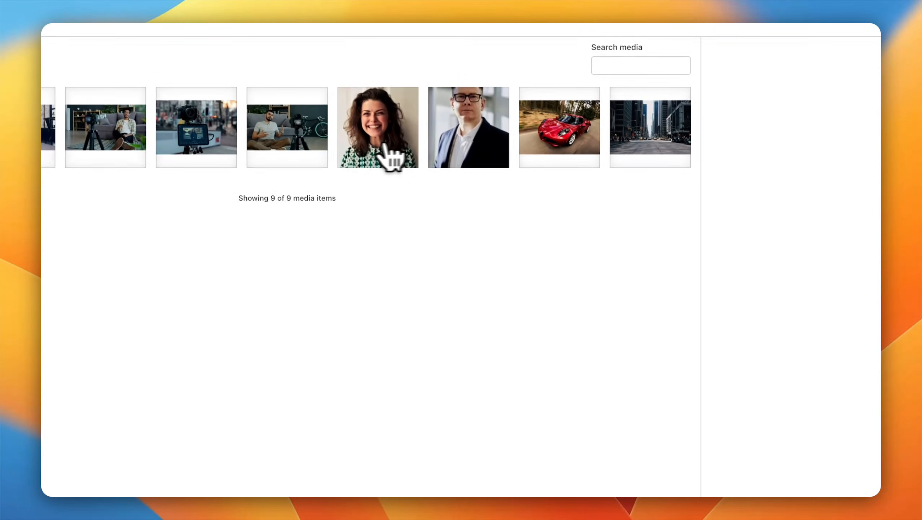
pyautogui.click(302, 155)
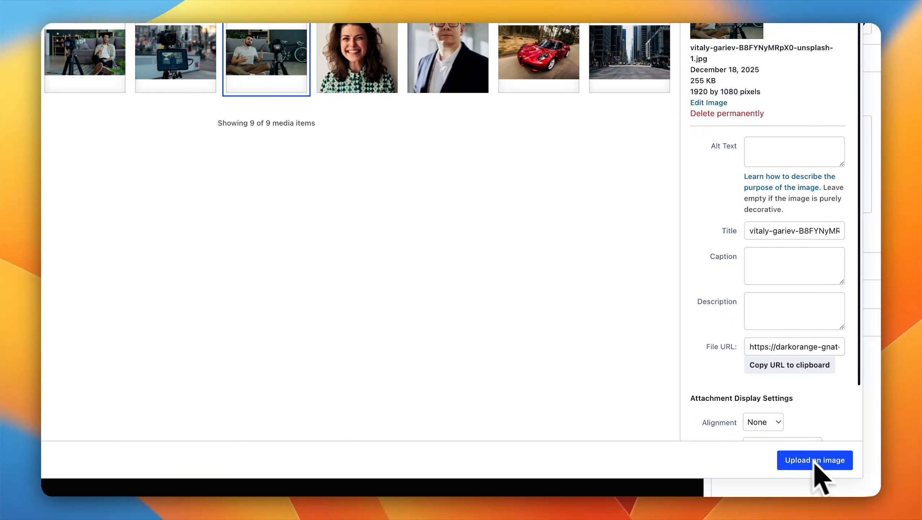
pyautogui.click(184, 63)
pyautogui.click(831, 465)
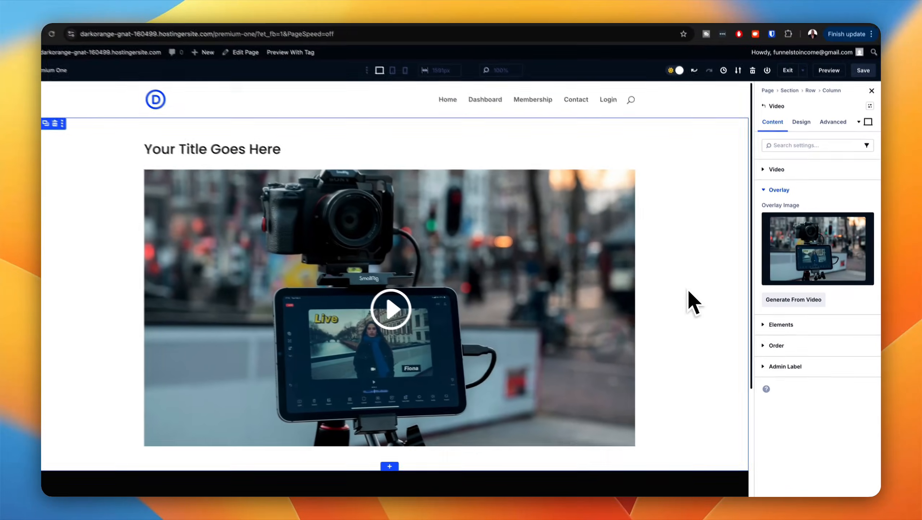
# Step: Add a new row below the video and insert a Text module in it
pyautogui.scroll(-1, 632, 210)
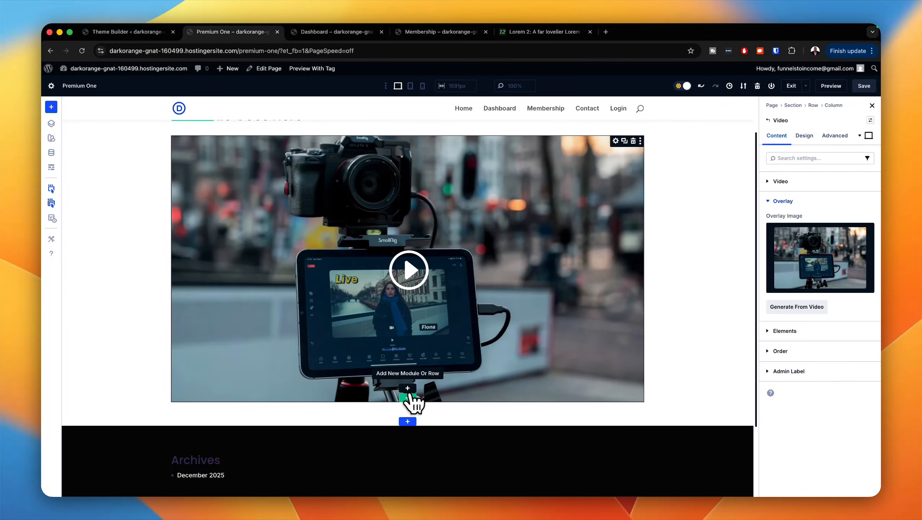
pyautogui.click(408, 396)
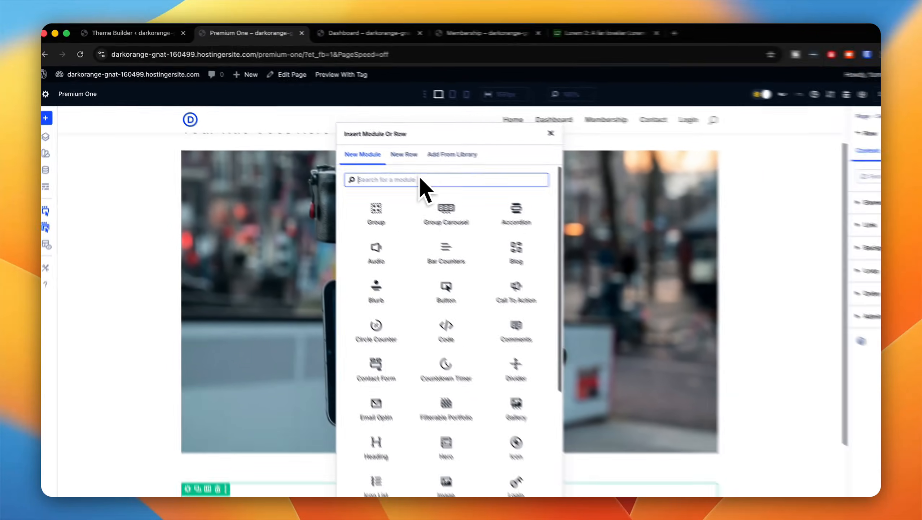
pyautogui.write('text')
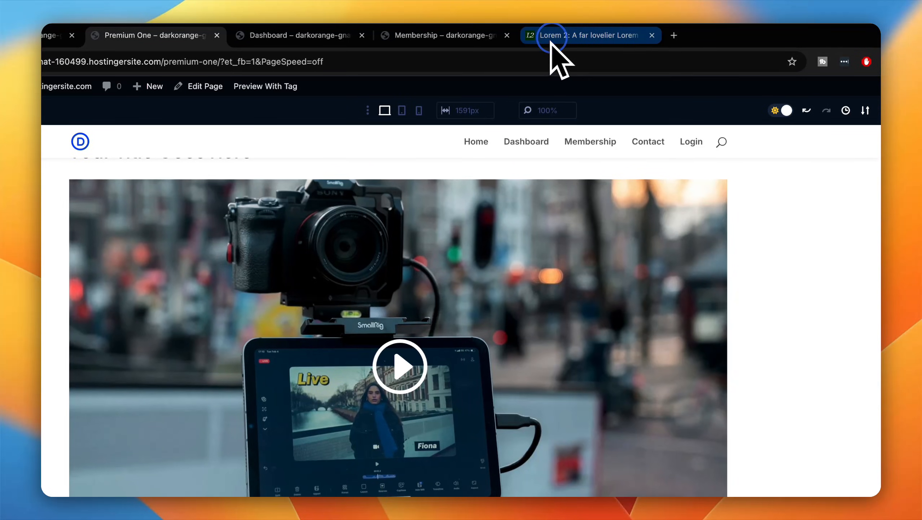
# Step: Replace the Text module's body with the first three long placeholder paragraphs copied from the Lorem 2 site
pyautogui.click(596, 35)
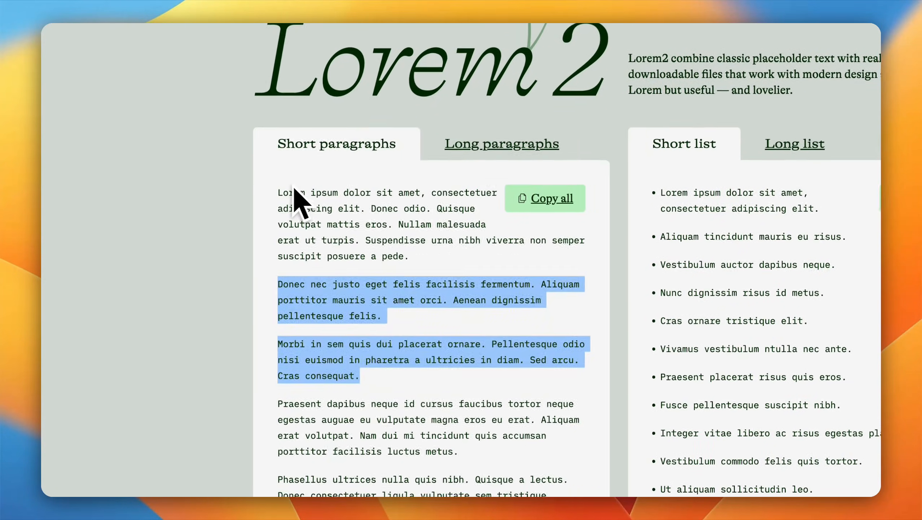
pyautogui.click(336, 268)
pyautogui.moveTo(281, 189); pyautogui.dragTo(603, 519)
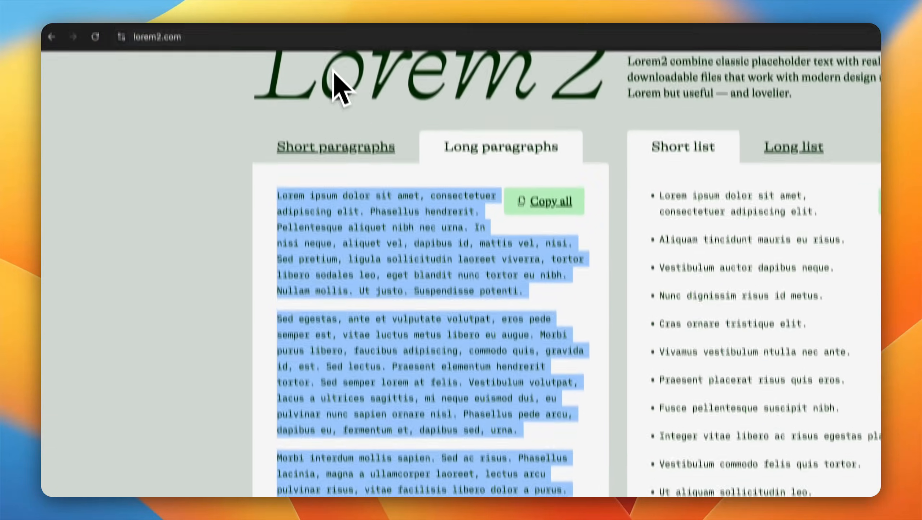
pyautogui.click(323, 34)
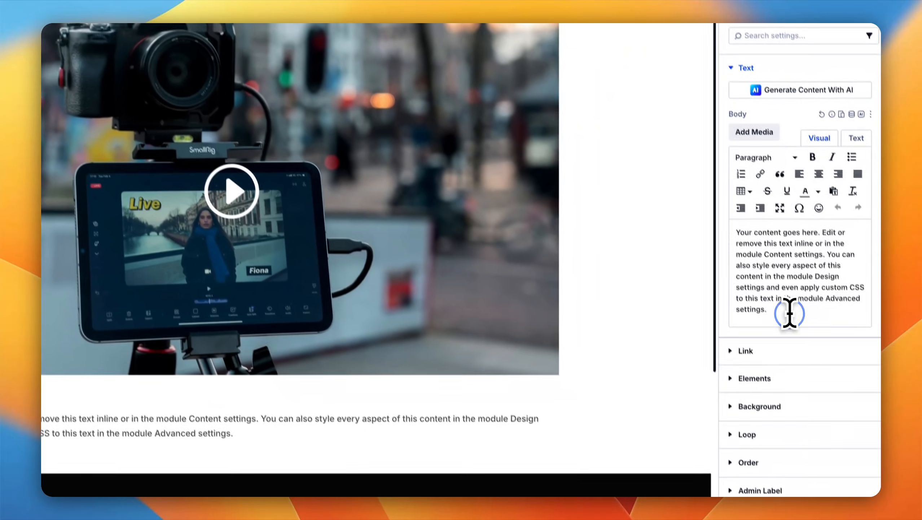
pyautogui.moveTo(788, 311); pyautogui.dragTo(722, 200)
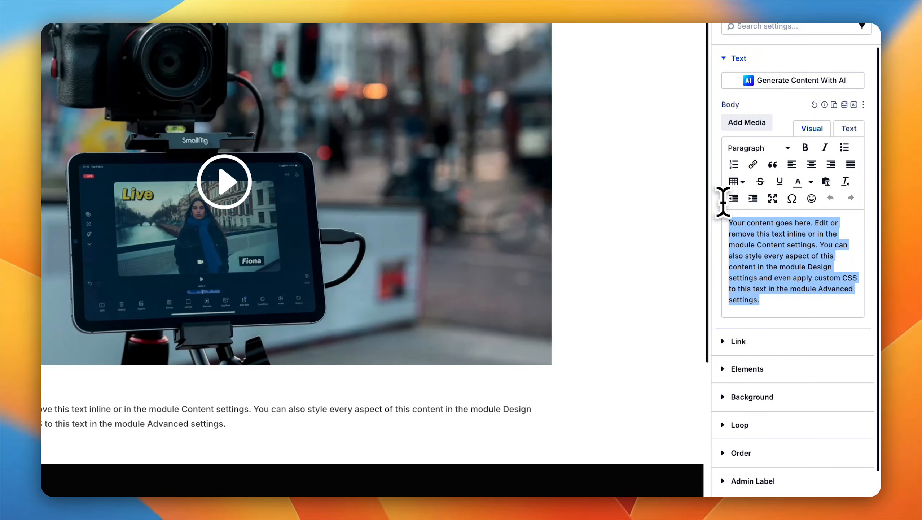
pyautogui.press('super+v')
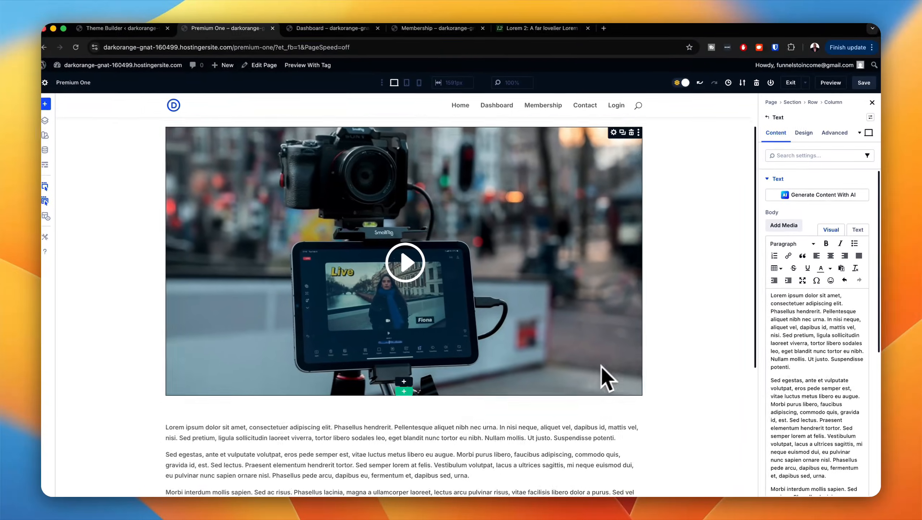
pyautogui.scroll(-5, 607, 378)
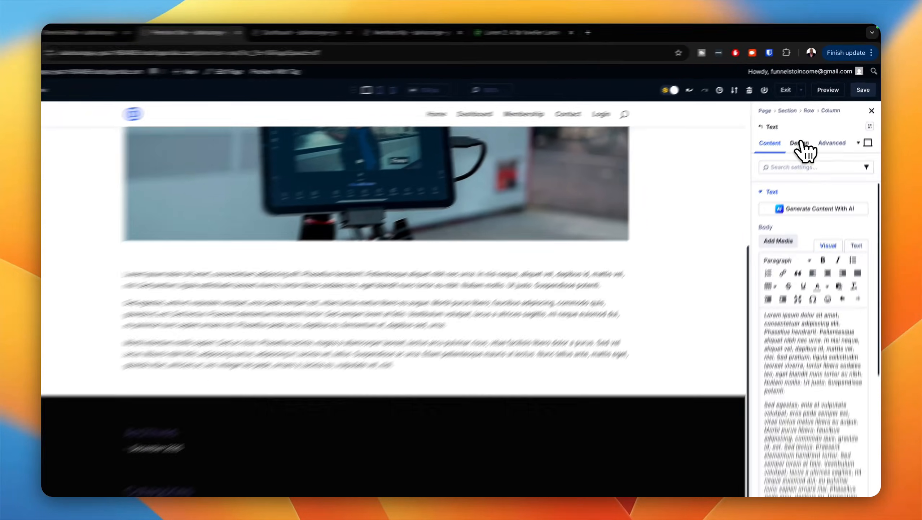
# Step: Apply the "body text imported" preset to the Text module's text style
pyautogui.click(804, 136)
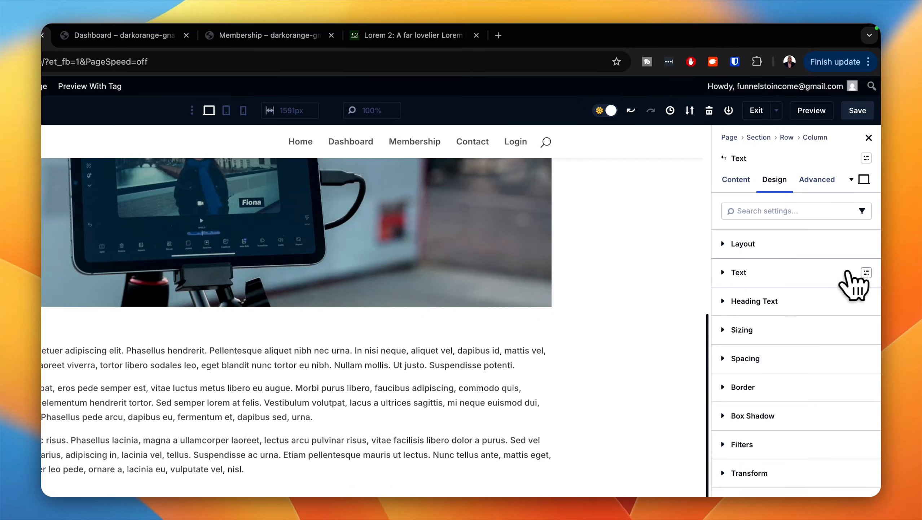
pyautogui.click(867, 273)
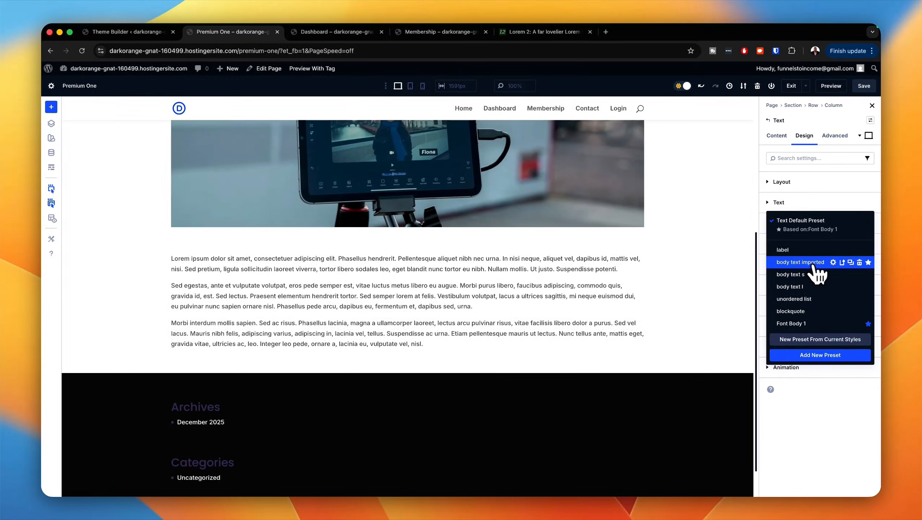
pyautogui.click(833, 262)
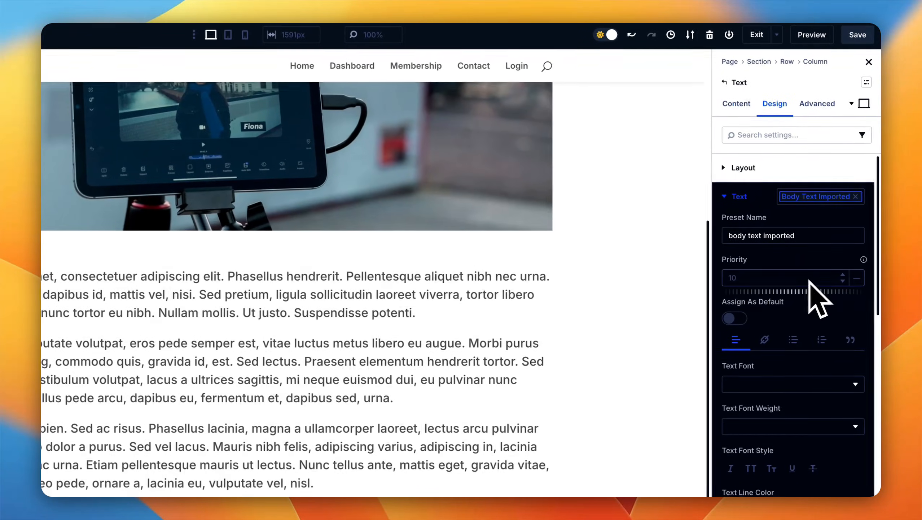
# Step: Rename the applied text preset as "body text" and save it for the whole site
pyautogui.click(811, 239)
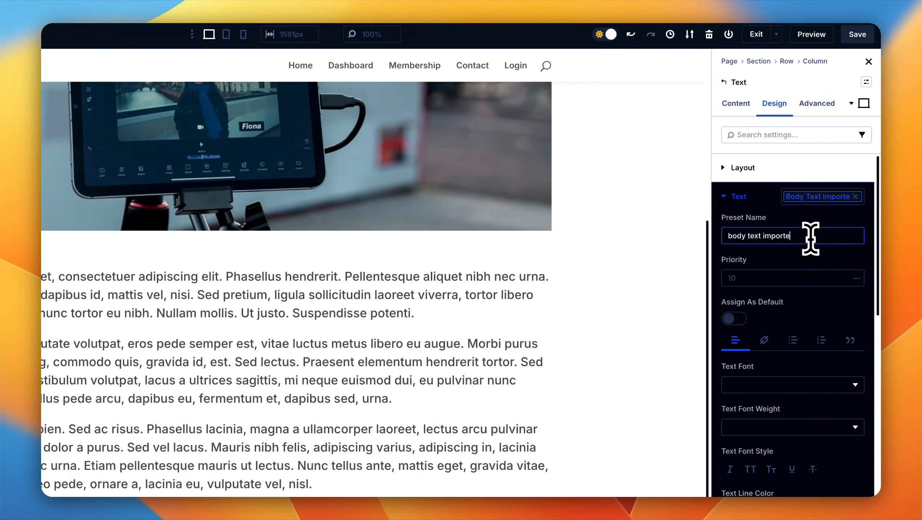
pyautogui.press('BackSpace')
pyautogui.press('BackSpace')
pyautogui.press('BackSpace')
pyautogui.press('BackSpace')
pyautogui.press('BackSpace')
pyautogui.press('BackSpace')
pyautogui.press('BackSpace')
pyautogui.press('BackSpace')
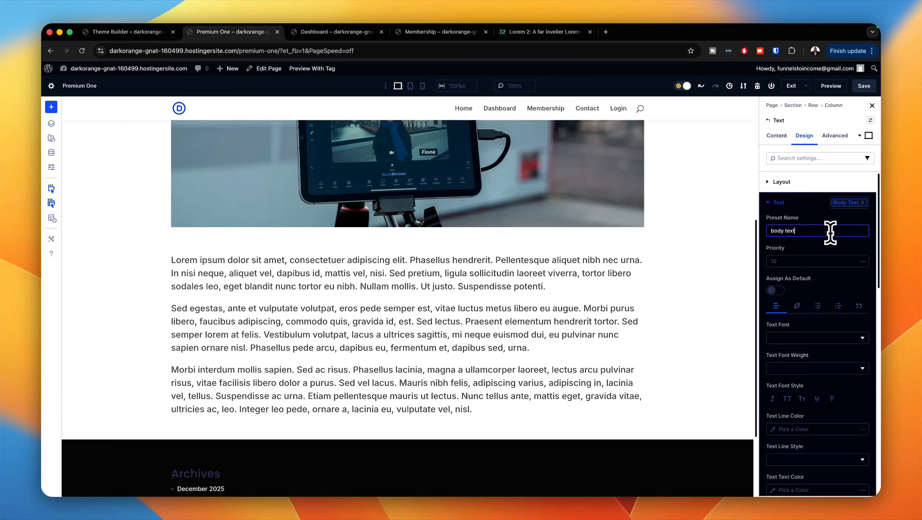
pyautogui.scroll(-10, 828, 255)
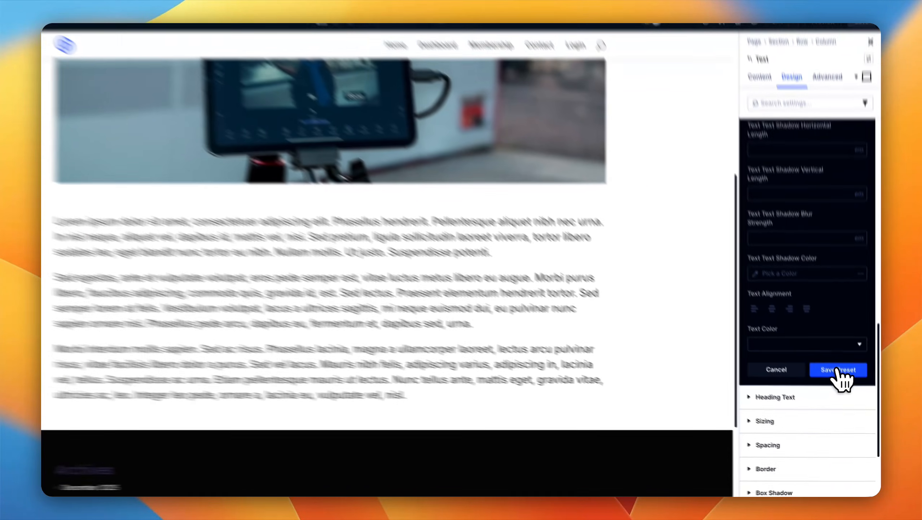
pyautogui.click(844, 386)
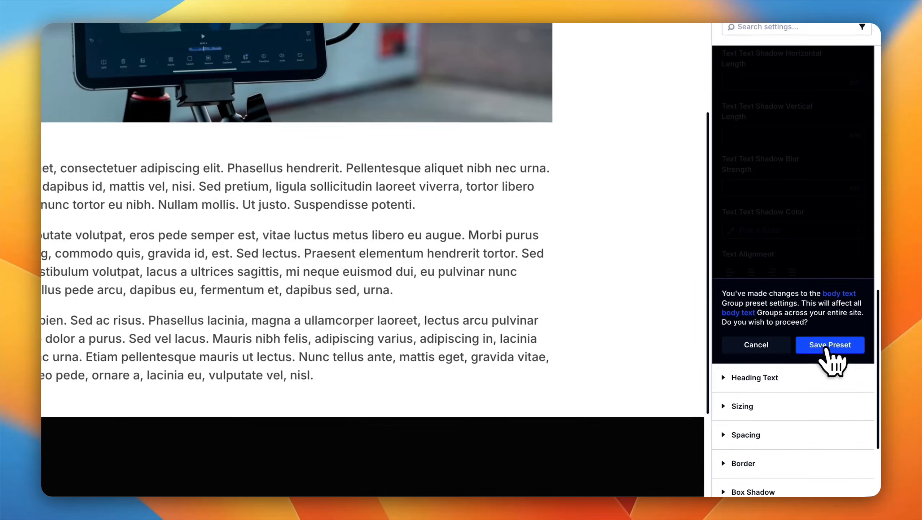
pyautogui.click(833, 389)
# Step: Assign the "text row" and "wide text row" presets to the row holding the paragraphs
pyautogui.scroll(1, 533, 333)
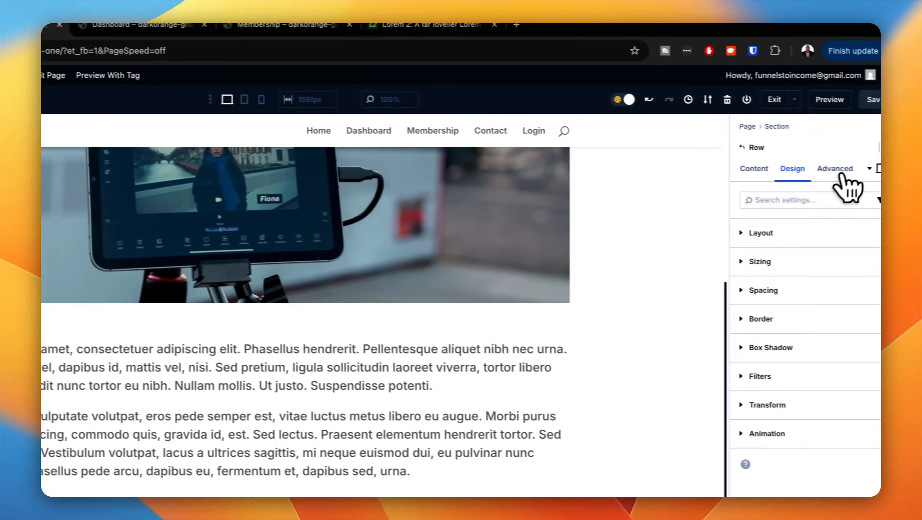
pyautogui.click(868, 144)
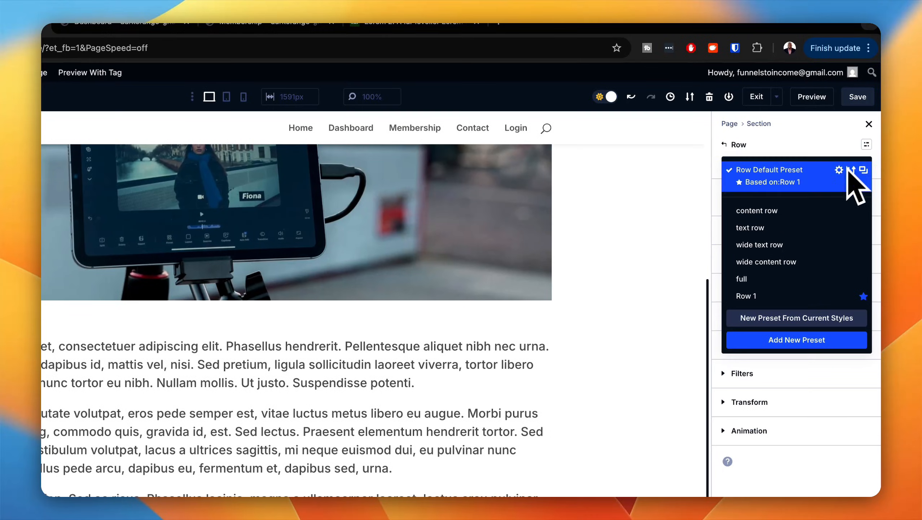
pyautogui.click(795, 235)
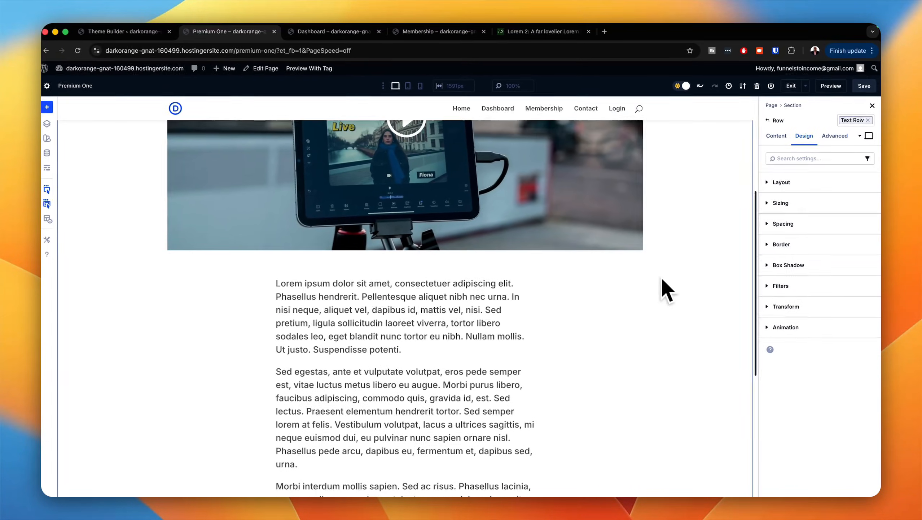
pyautogui.click(853, 120)
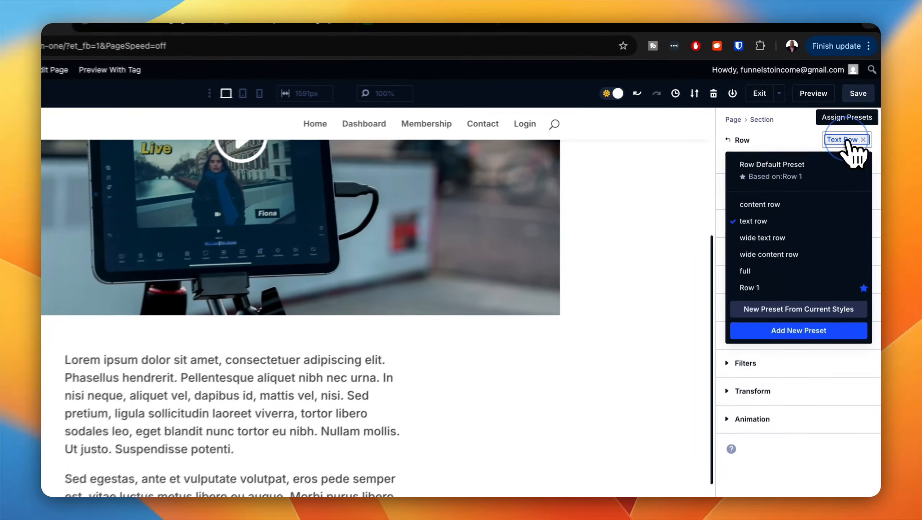
pyautogui.click(799, 243)
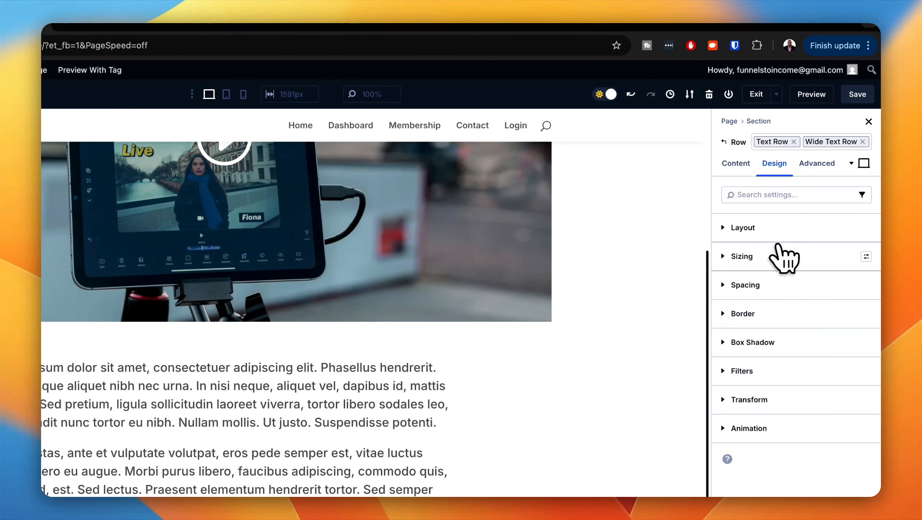
# Step: Apply the H1 preset to the heading text of the Heading module above the video
pyautogui.scroll(5, 524, 421)
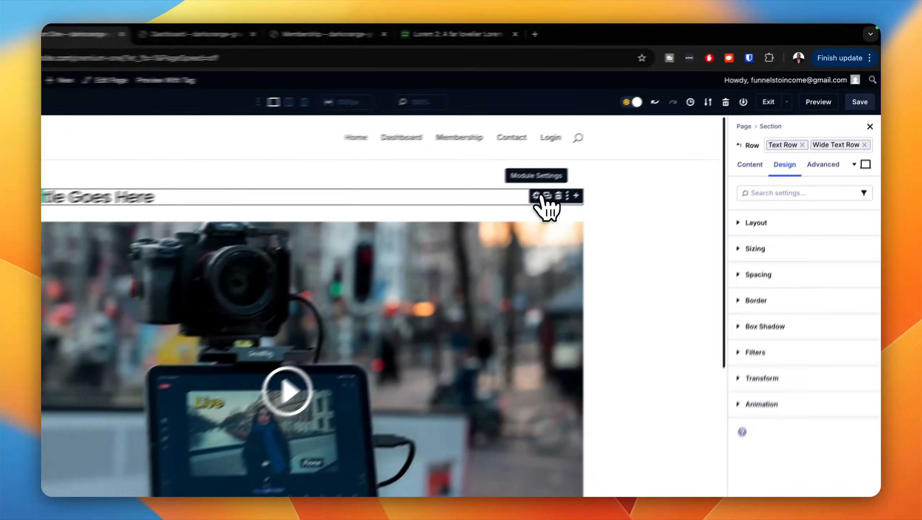
pyautogui.click(607, 161)
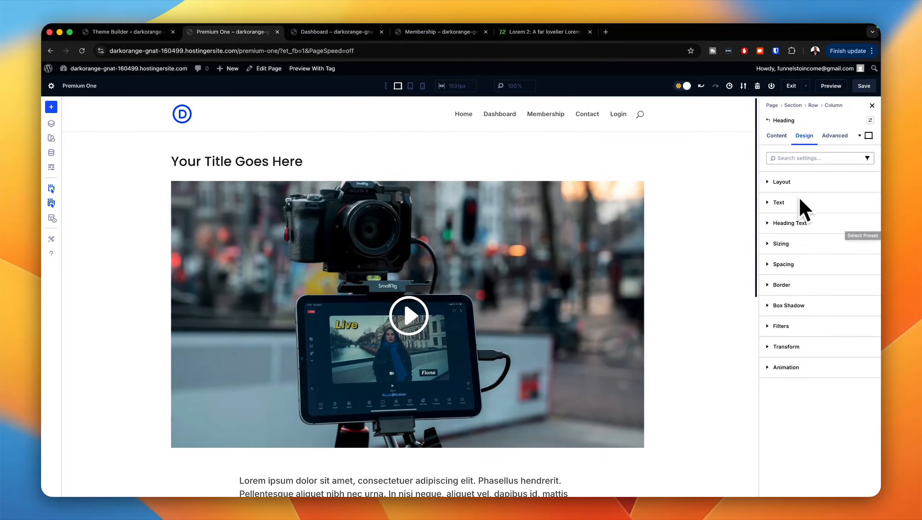
pyautogui.click(738, 177)
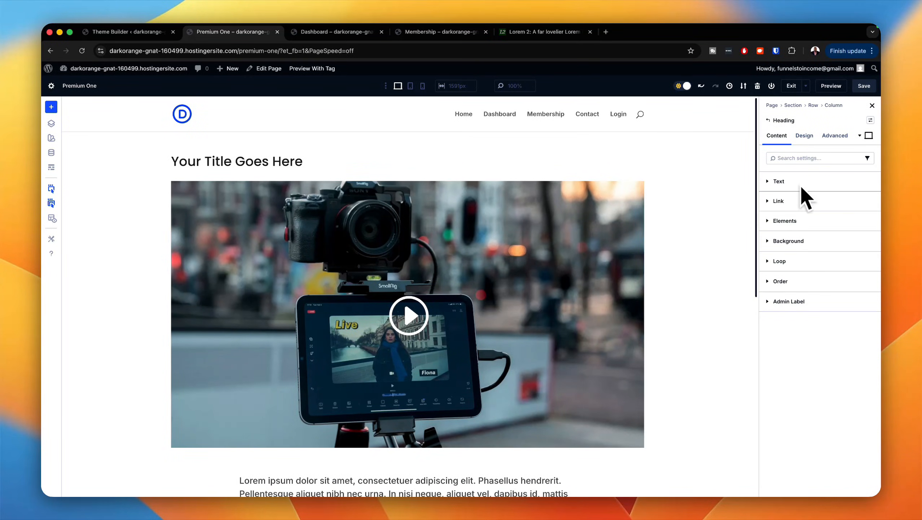
pyautogui.click(805, 135)
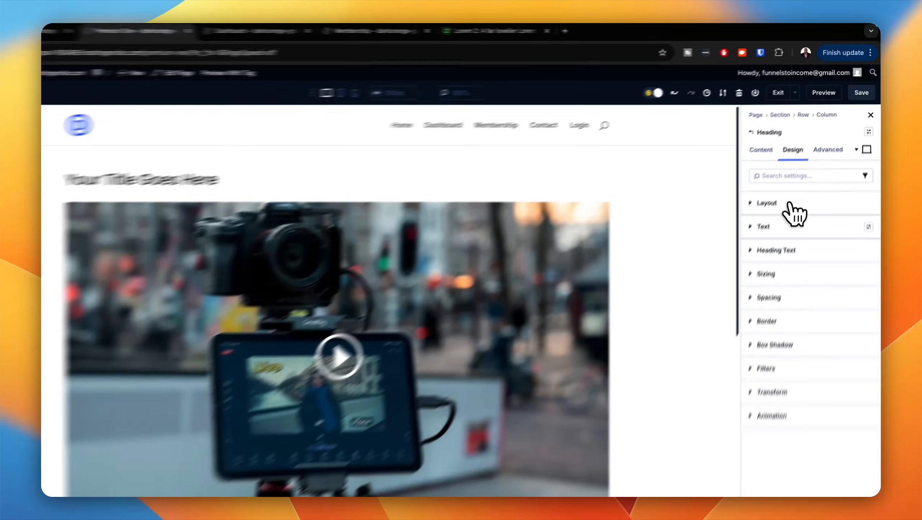
pyautogui.click(786, 223)
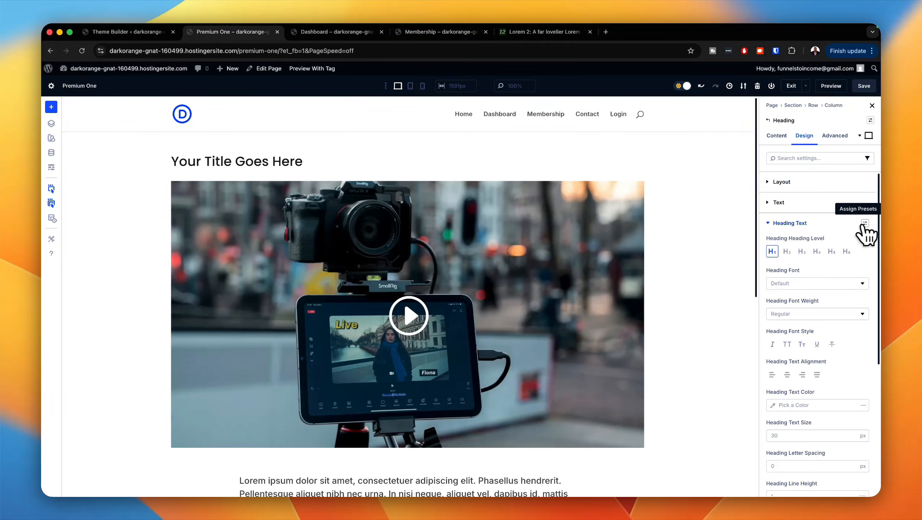
pyautogui.click(865, 223)
pyautogui.click(772, 278)
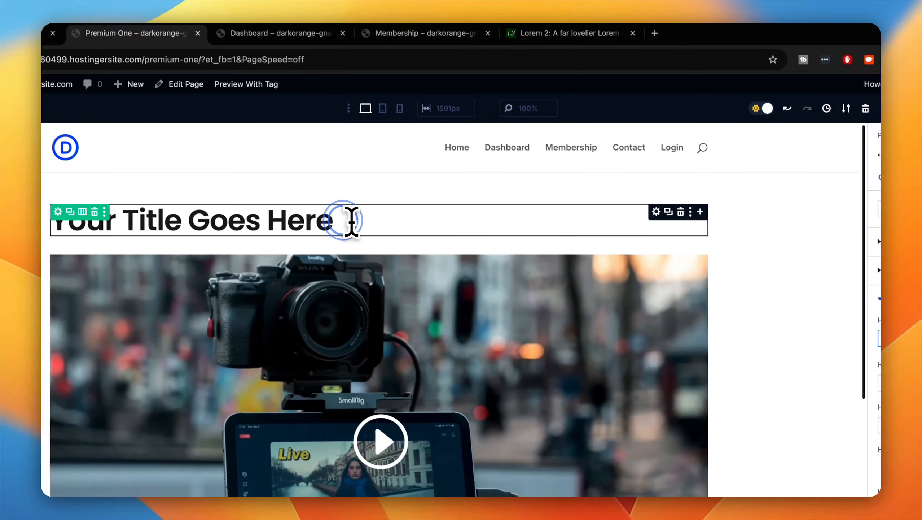
# Step: Select the heading's placeholder title and copy the phrase "Nullam mollis." from the Lorem 2 long paragraphs
pyautogui.tripleClick(189, 150)
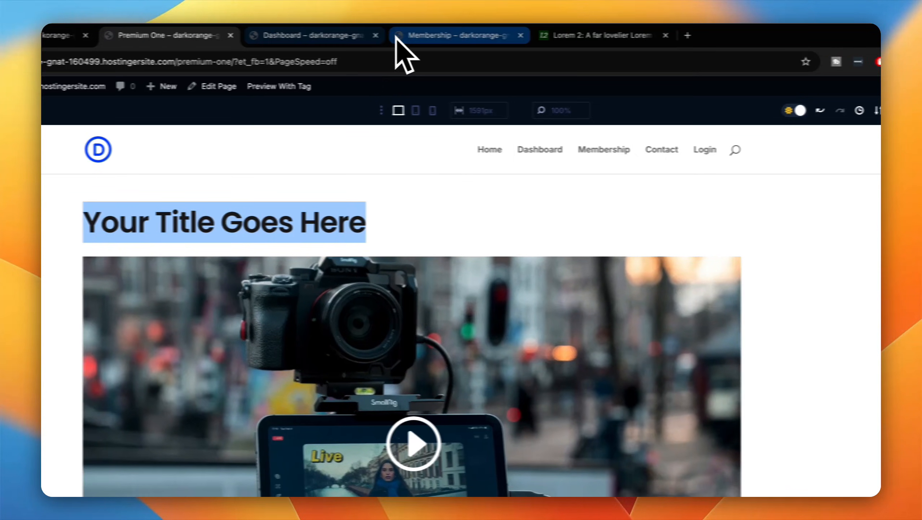
pyautogui.click(570, 35)
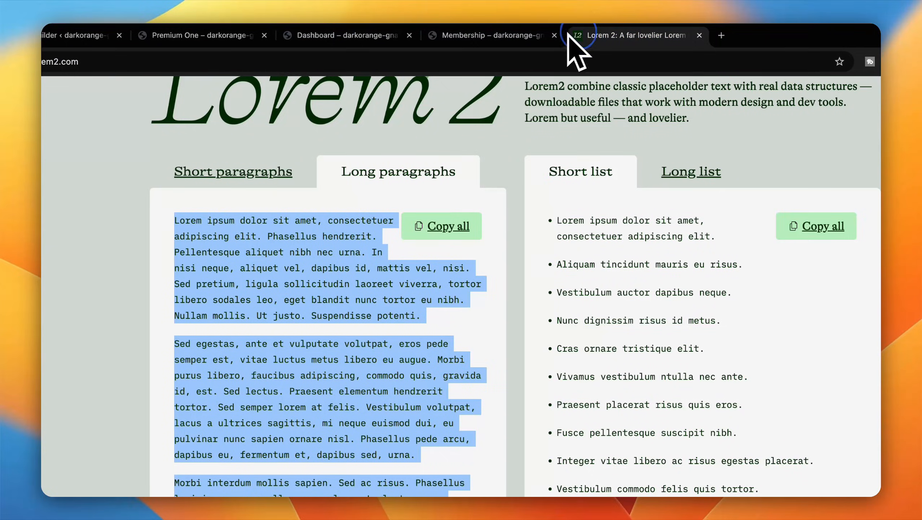
pyautogui.click(275, 315)
pyautogui.moveTo(251, 316); pyautogui.dragTo(180, 318)
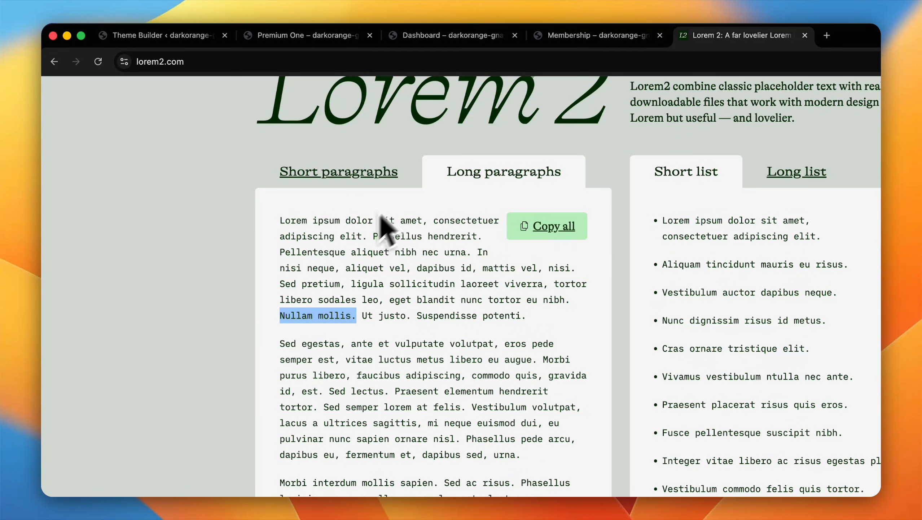
# Step: Close the Membership and Dashboard browser tabs
pyautogui.click(580, 36)
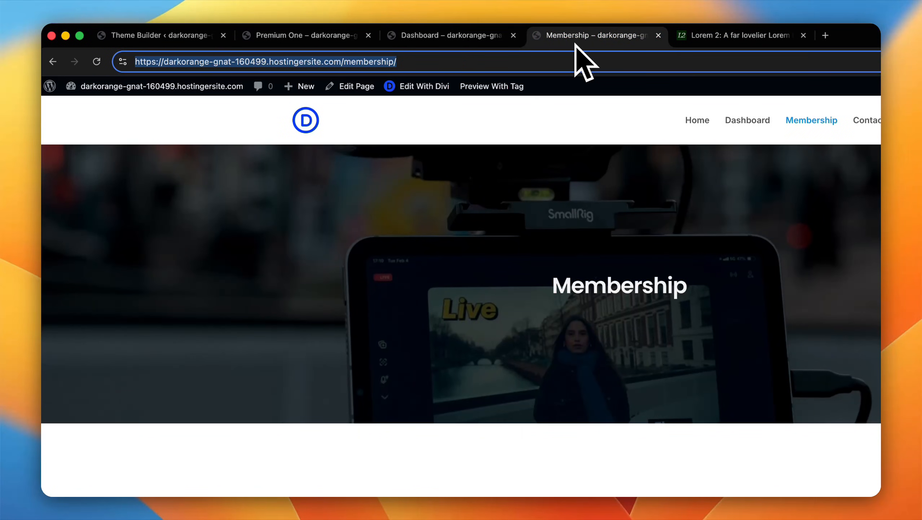
pyautogui.click(432, 36)
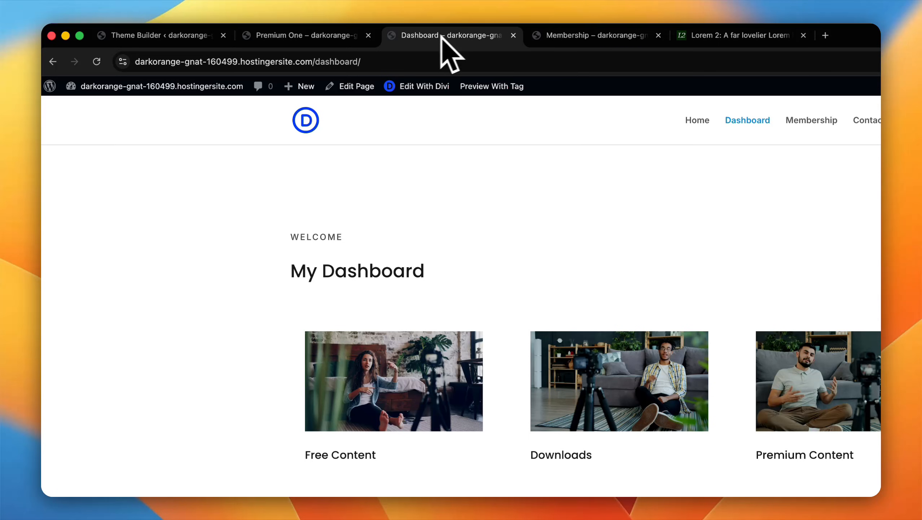
pyautogui.click(513, 36)
pyautogui.click(513, 36)
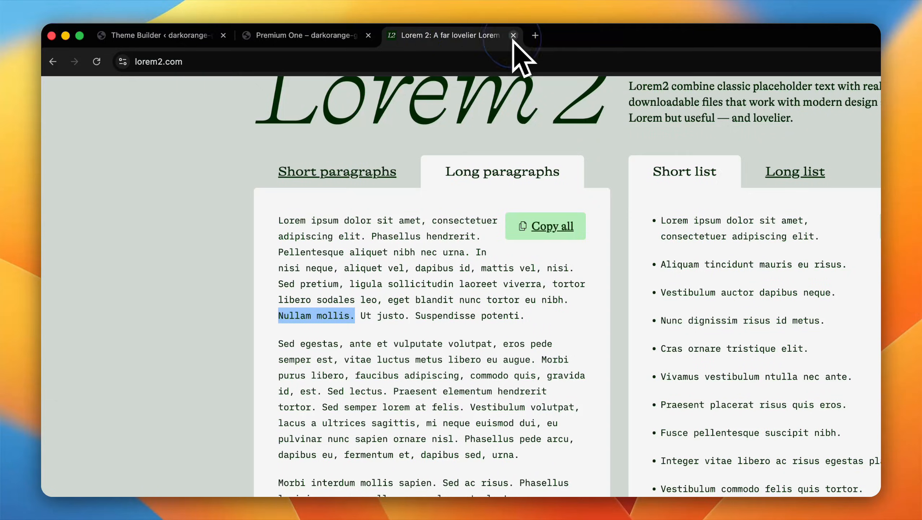
# Step: Replace the heading's placeholder title on the Premium One page with "Nullam mollis."
pyautogui.click(367, 36)
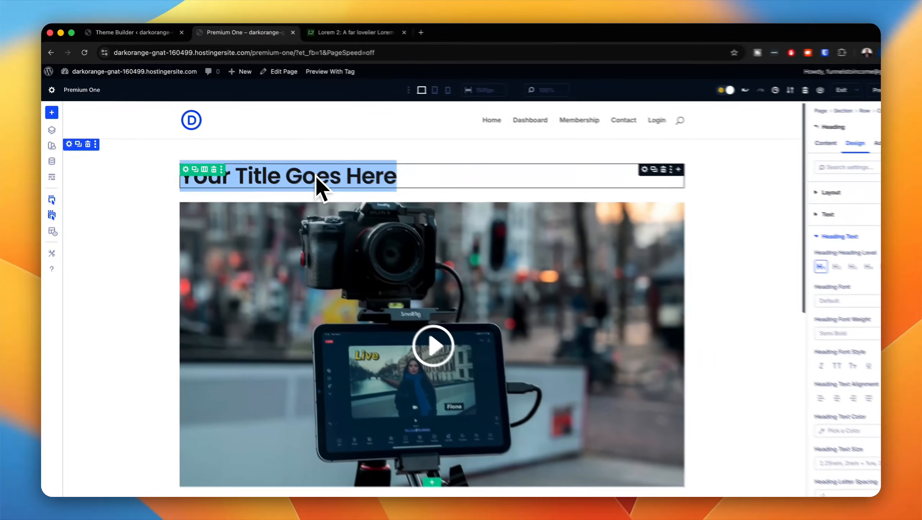
pyautogui.write('Nullam mollis.')
pyautogui.click(870, 87)
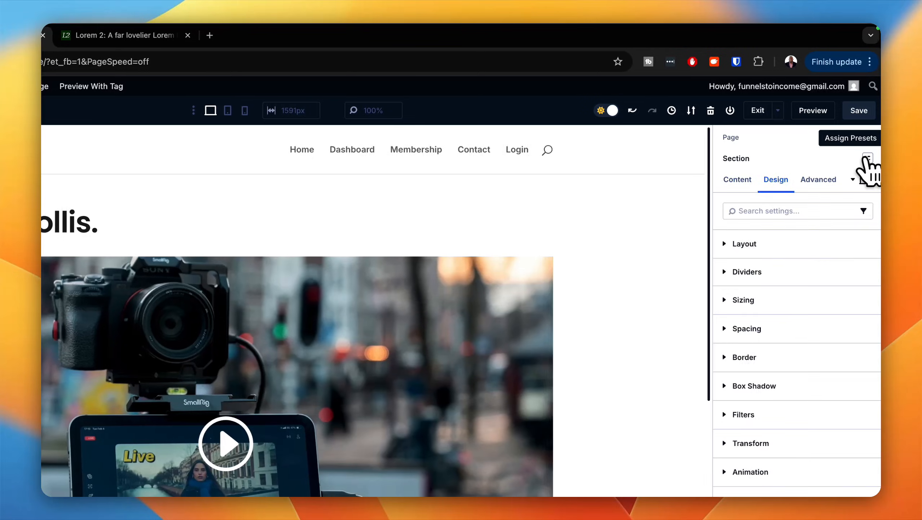
# Step: Assign the "section large" preset to the section containing the heading and video
pyautogui.click(867, 160)
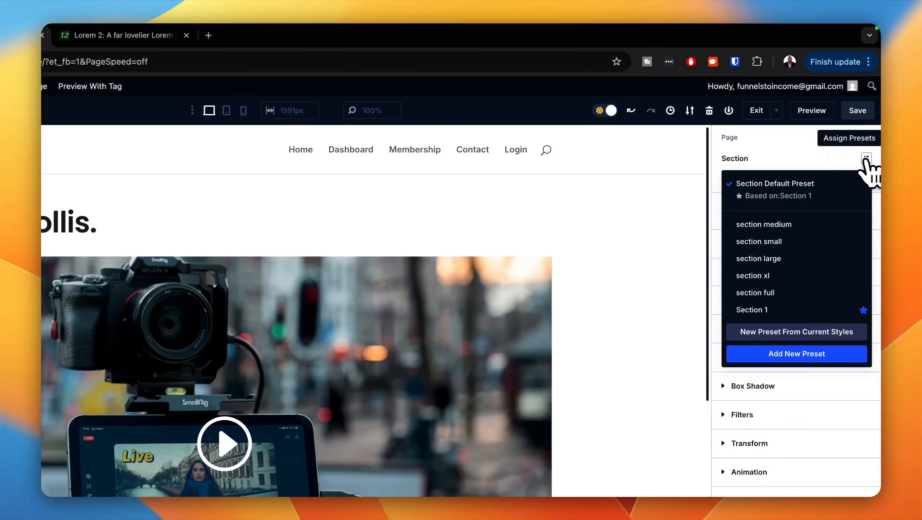
pyautogui.click(789, 258)
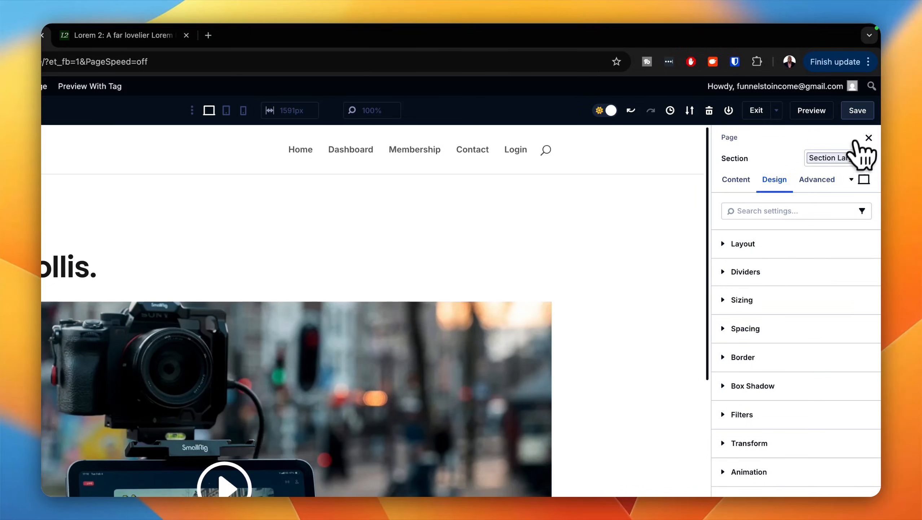
# Step: Preview the Premium One page and check its heading, video, paragraphs and spacing down to the footer
pyautogui.click(817, 110)
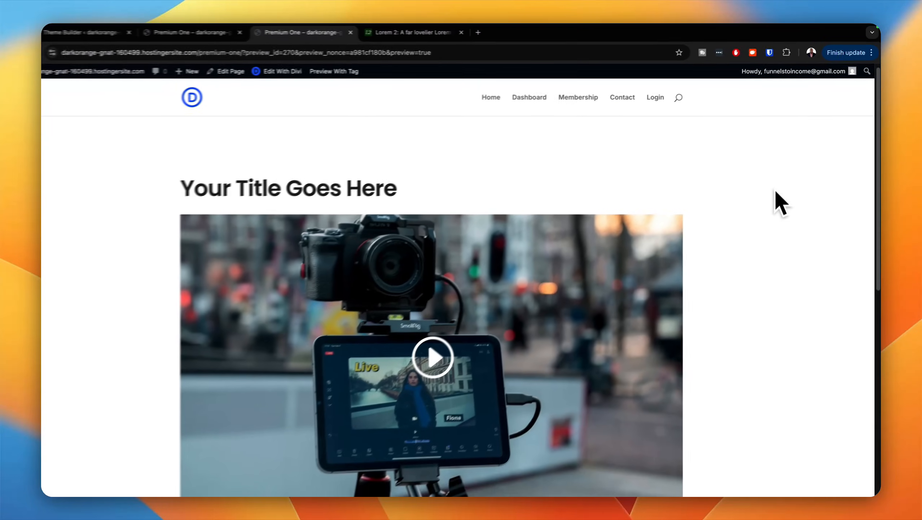
pyautogui.scroll(-5, 775, 196)
pyautogui.scroll(5, 776, 202)
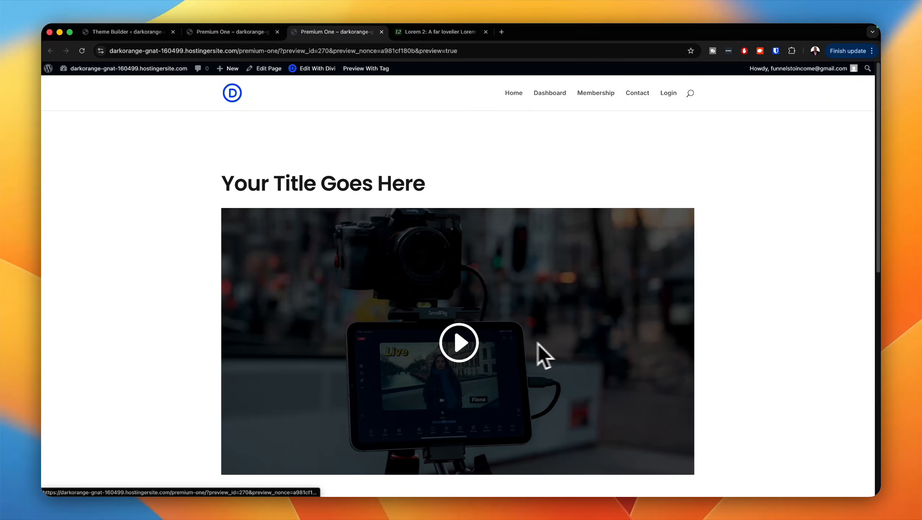
pyautogui.scroll(-10, 544, 355)
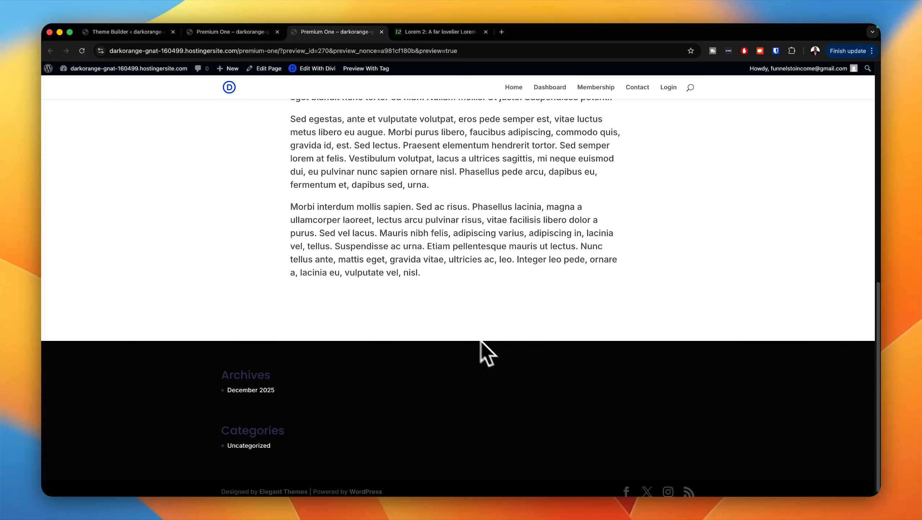
pyautogui.scroll(10, 674, 314)
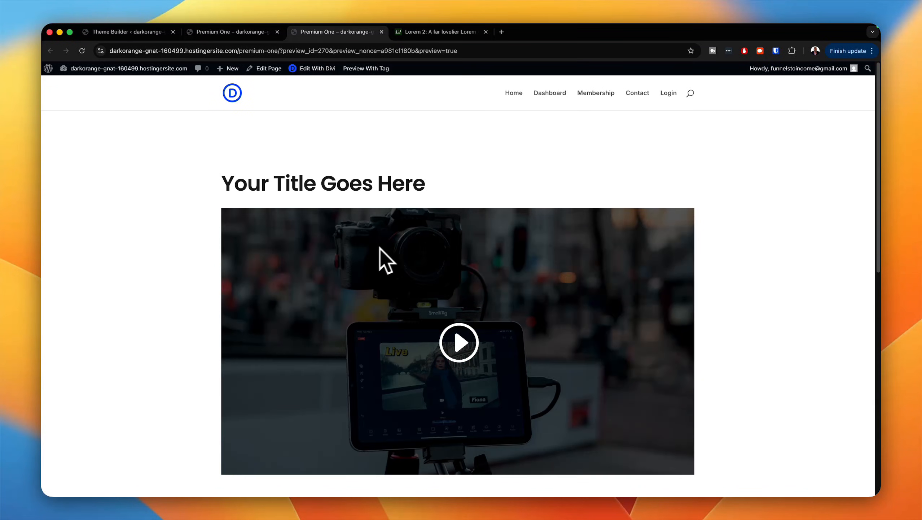
# Step: Save the Premium One page in the builder, preview it again and return to the builder
pyautogui.click(259, 35)
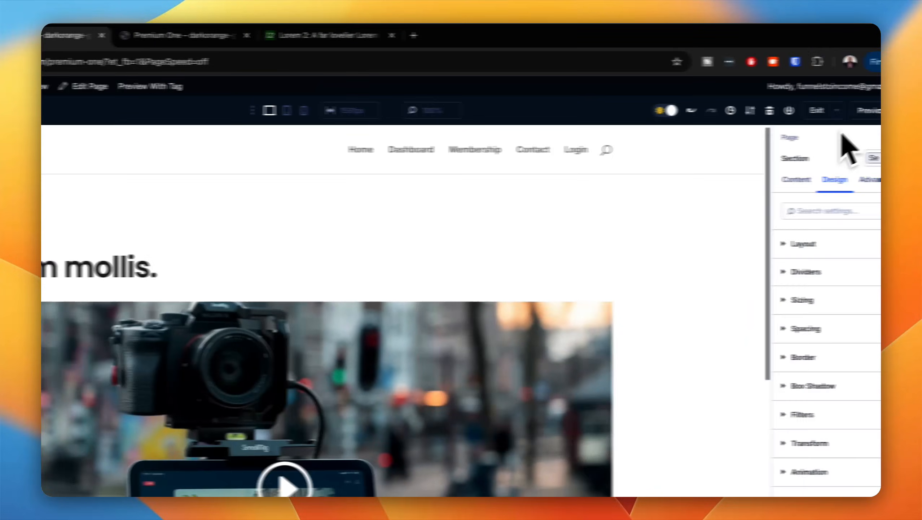
pyautogui.click(865, 114)
pyautogui.click(808, 115)
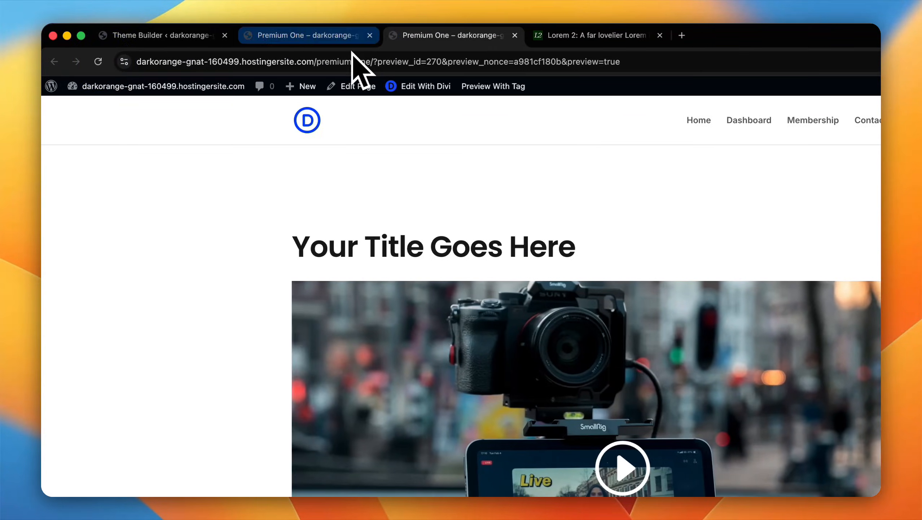
pyautogui.click(352, 41)
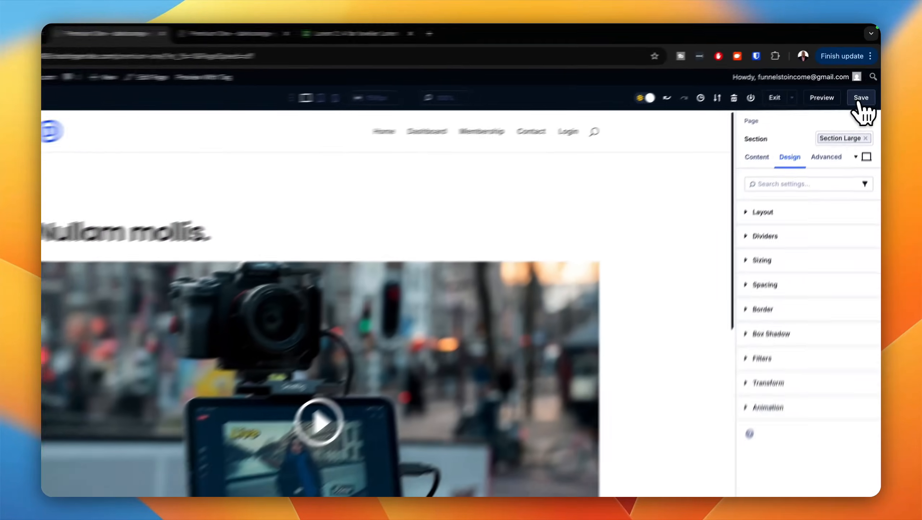
# Step: Save the Premium One page and copy its public address ending in /premium-one, without the builder parameters
pyautogui.click(864, 86)
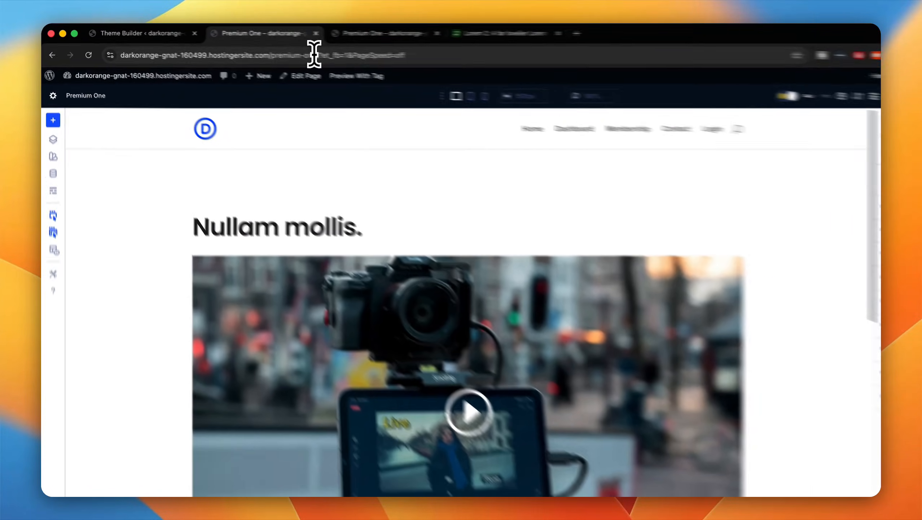
pyautogui.click(273, 50)
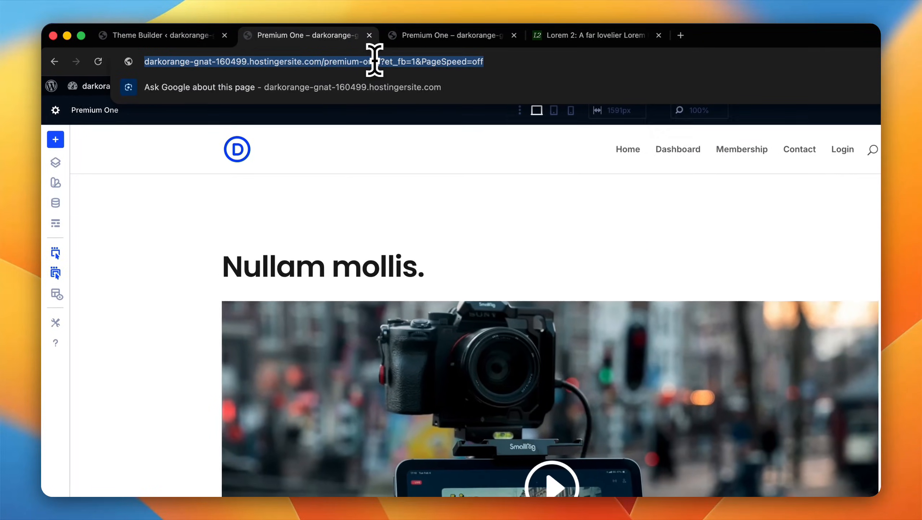
pyautogui.moveTo(380, 61); pyautogui.dragTo(480, 70)
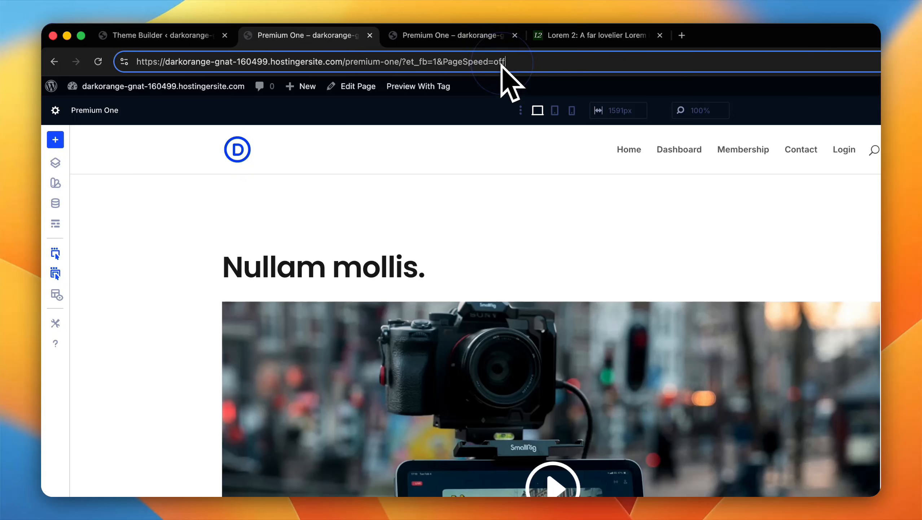
pyautogui.press('BackSpace')
pyautogui.press('BackSpace')
pyautogui.press('BackSpace')
pyautogui.press('BackSpace')
pyautogui.press('BackSpace')
pyautogui.press('BackSpace')
pyautogui.press('BackSpace')
pyautogui.press('BackSpace')
pyautogui.press('BackSpace')
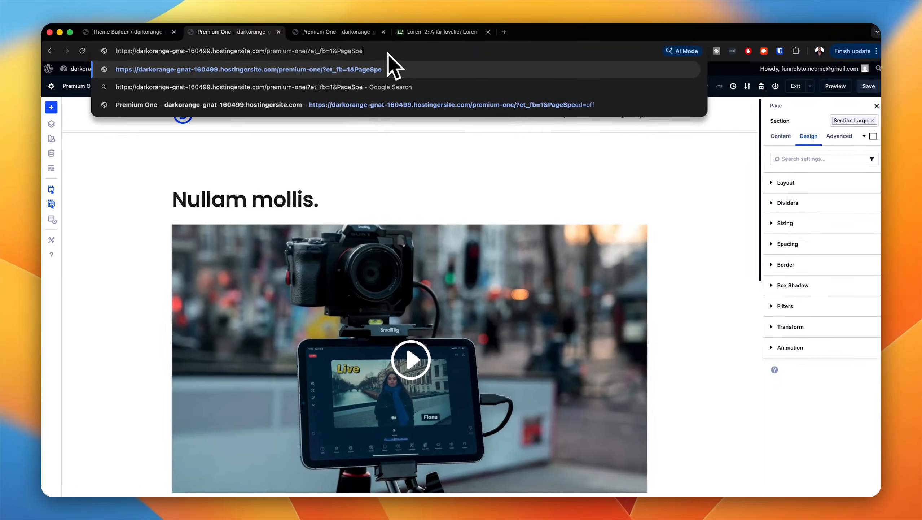
pyautogui.press('BackSpace')
pyautogui.press('BackSpace')
pyautogui.press('BackSpace')
pyautogui.press('BackSpace')
pyautogui.press('BackSpace')
pyautogui.press('BackSpace')
pyautogui.press('BackSpace')
pyautogui.press('BackSpace')
pyautogui.press('BackSpace')
pyautogui.press('BackSpace')
pyautogui.press('BackSpace')
pyautogui.press('BackSpace')
pyautogui.press('BackSpace')
pyautogui.press('BackSpace')
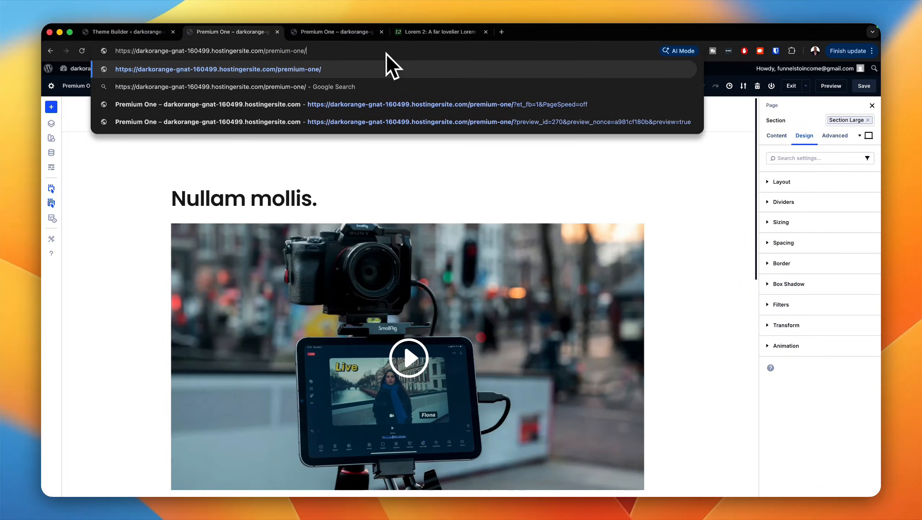
pyautogui.press('super+a')
pyautogui.press('super+c')
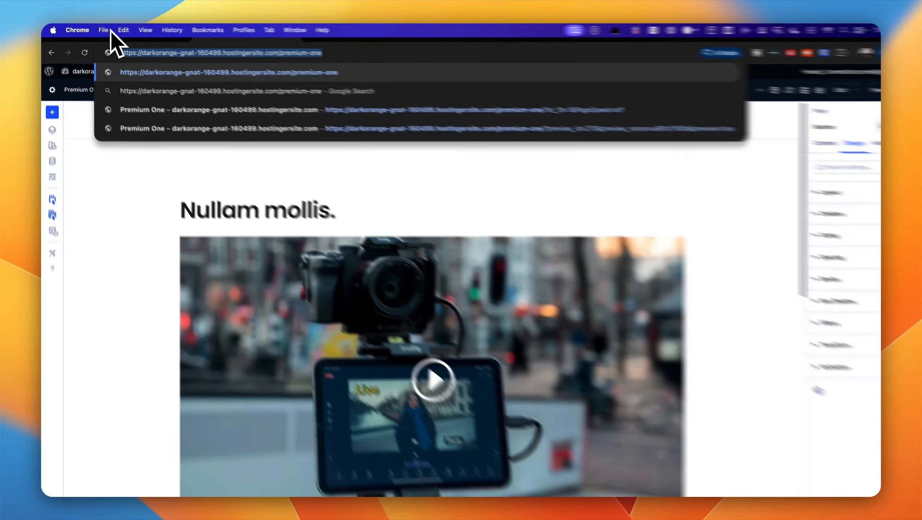
# Step: Load the copied premium-one address in a new incognito window to test the restriction as a logged-out visitor
pyautogui.click(101, 29)
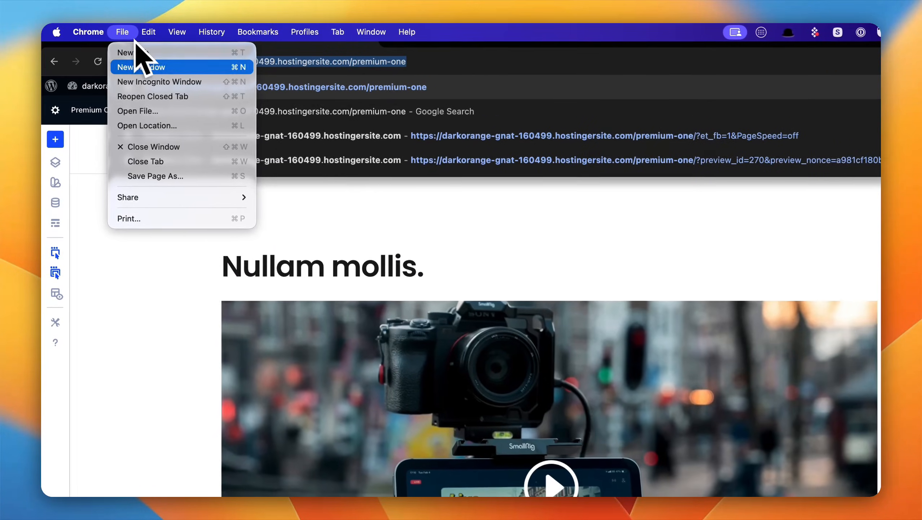
pyautogui.click(155, 81)
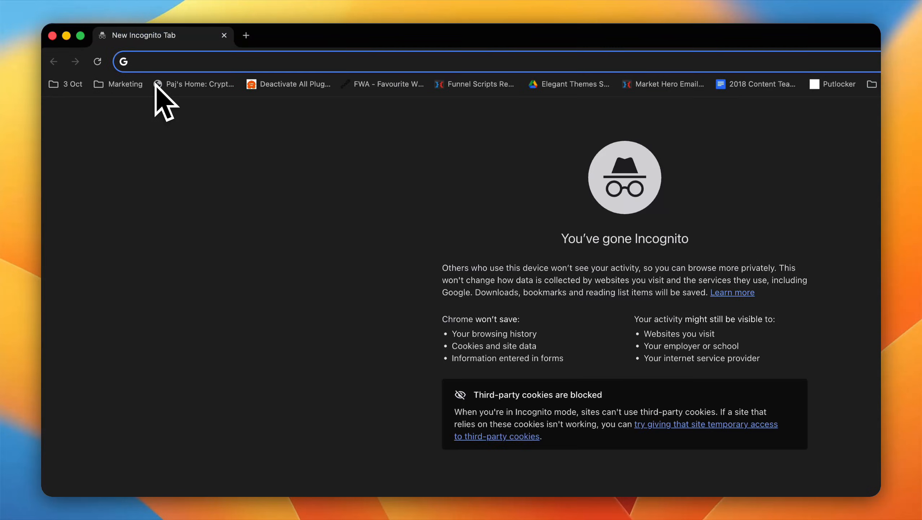
pyautogui.press('super+v')
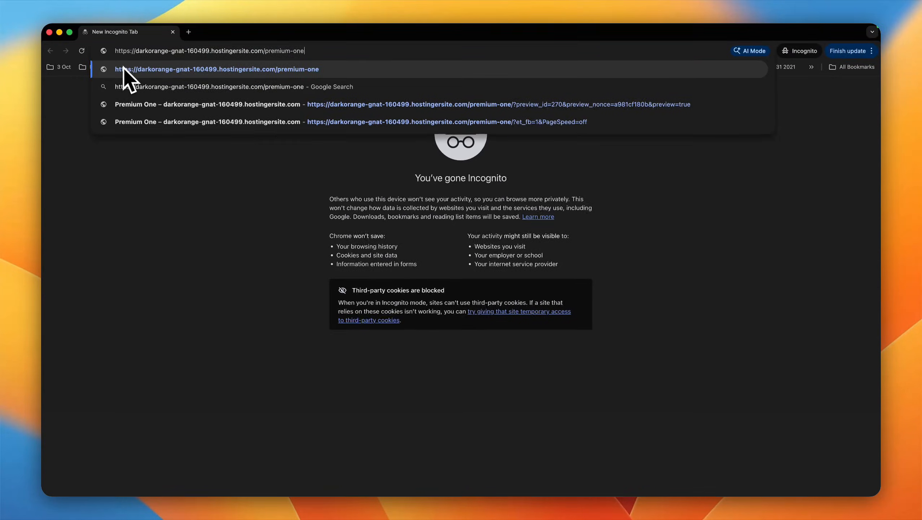
pyautogui.press('Return')
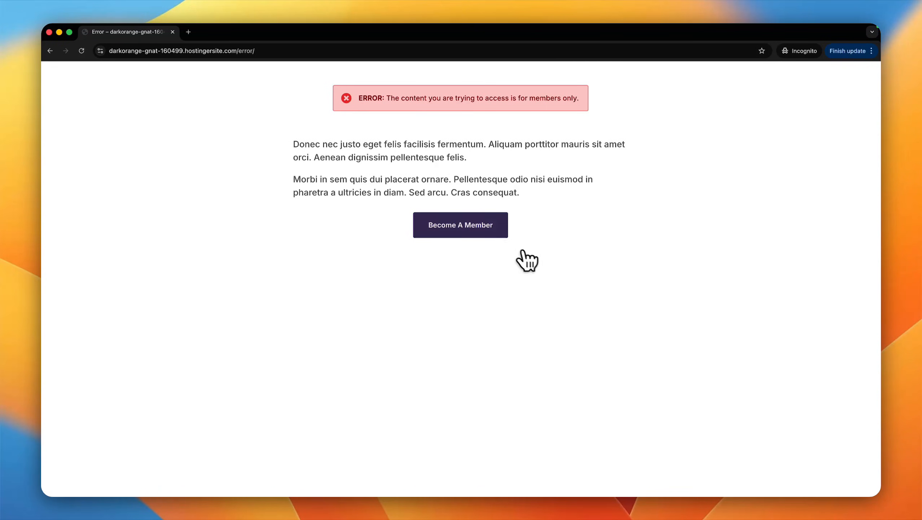
# Step: Follow the error page's "Become A Member" link and review the Membership page's Free and VIP plans
pyautogui.click(473, 230)
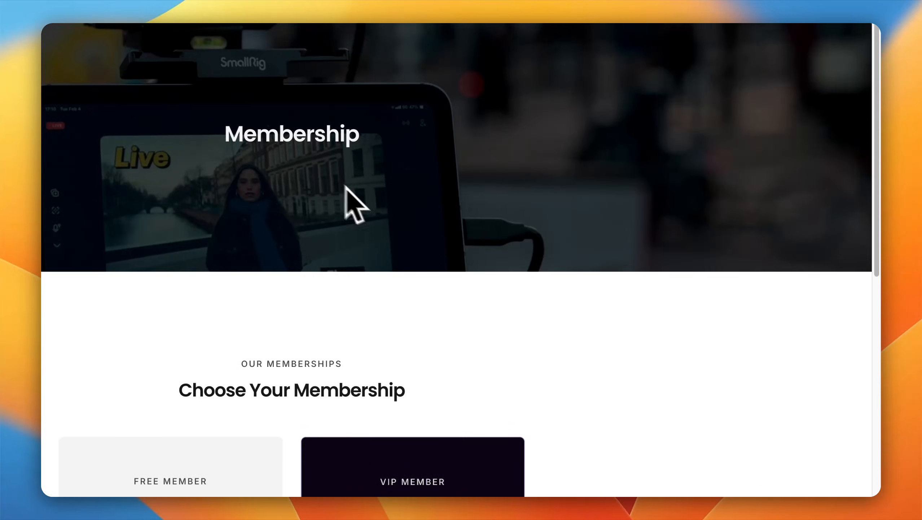
pyautogui.scroll(-10, 333, 181)
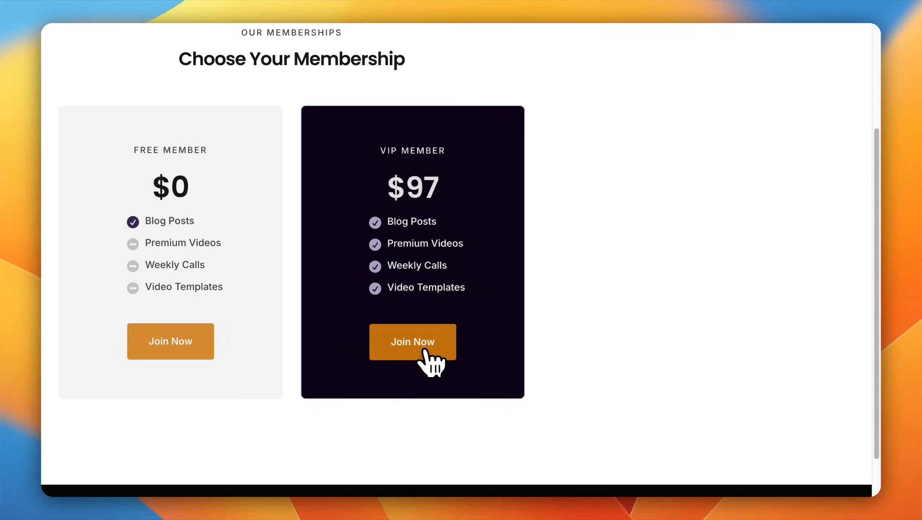
pyautogui.scroll(10, 487, 349)
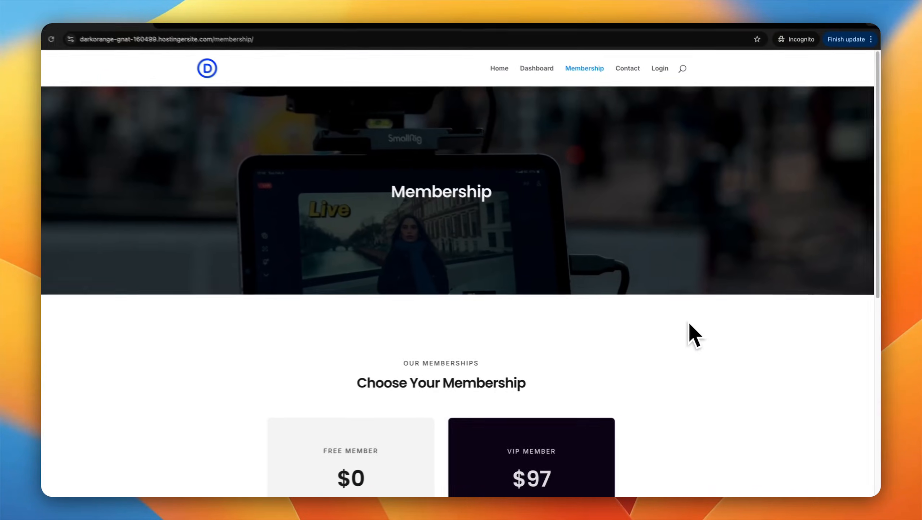
pyautogui.scroll(-10, 696, 324)
pyautogui.scroll(10, 696, 328)
pyautogui.moveTo(696, 36)
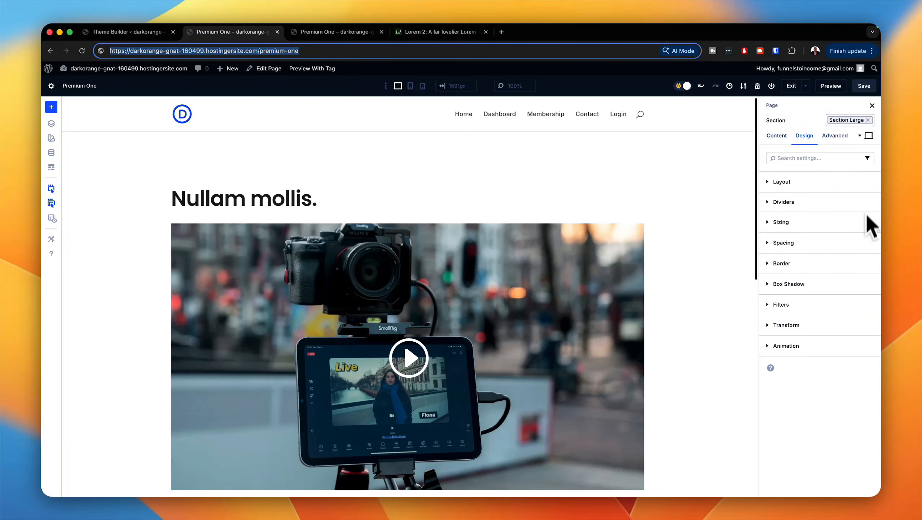
# Step: Save the Premium One page in the builder, exit to its WordPress editor and return to the Pages list
pyautogui.click(864, 85)
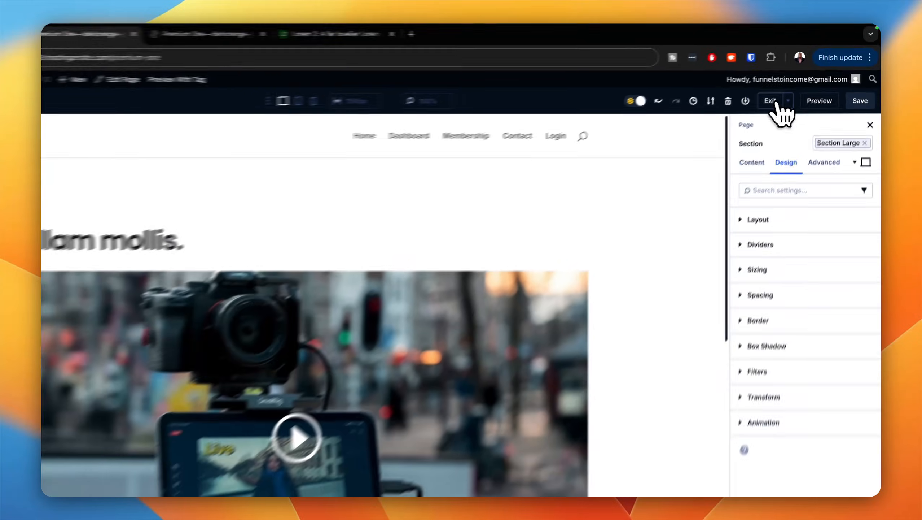
pyautogui.click(791, 85)
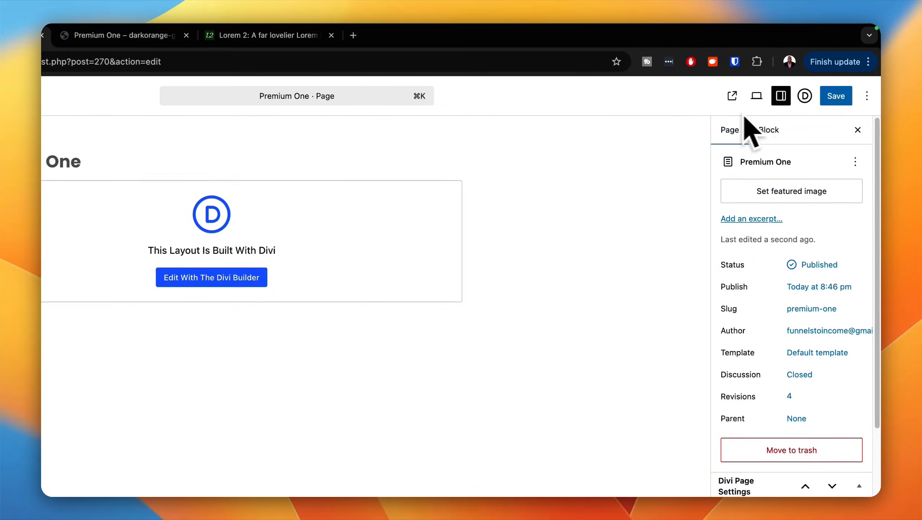
pyautogui.click(58, 96)
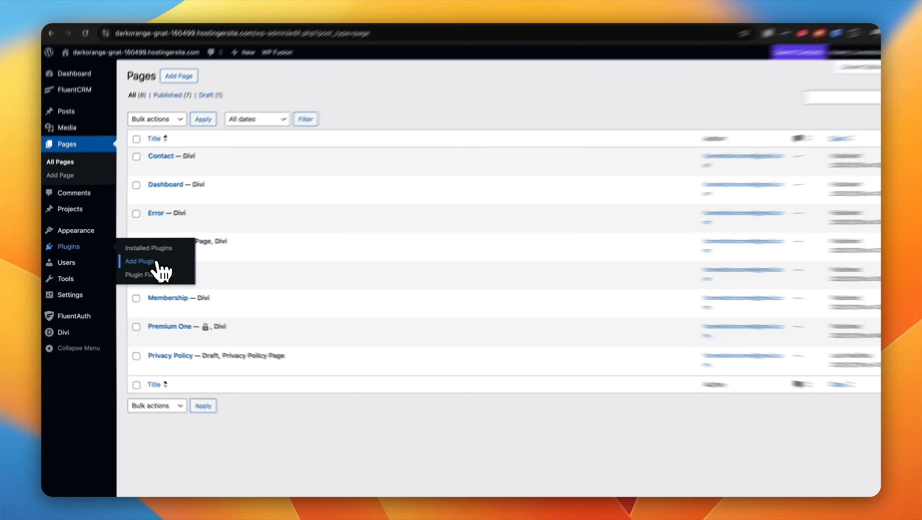
# Step: Search the WordPress plugin directory for "fluentcart", then install and activate the FluentCart plugin
pyautogui.click(133, 260)
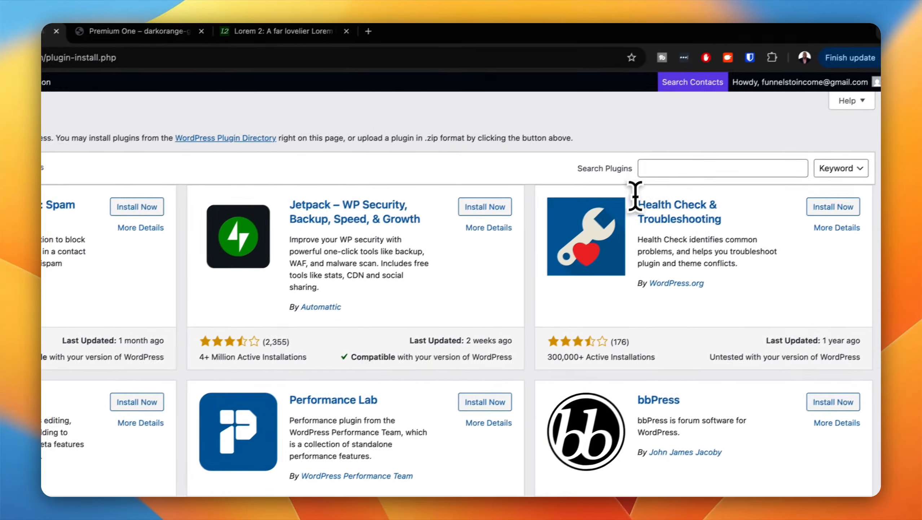
pyautogui.click(643, 174)
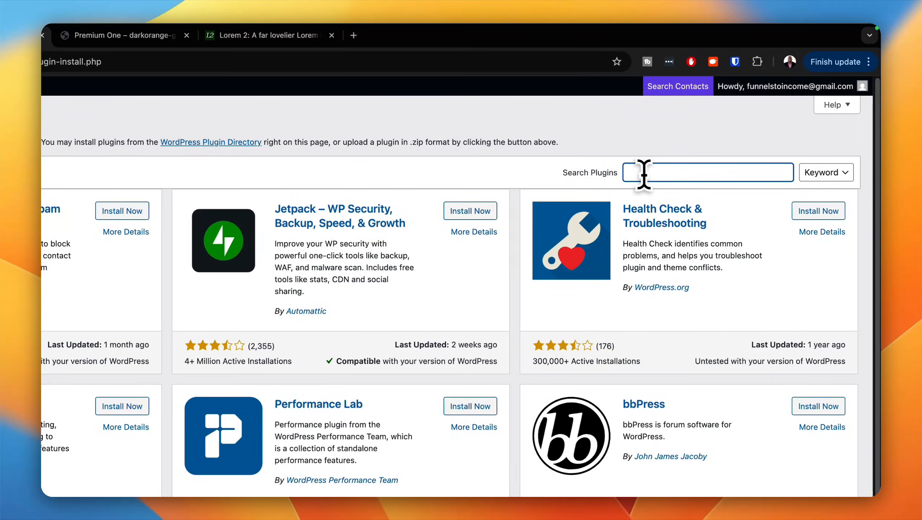
pyautogui.write('fluentcart')
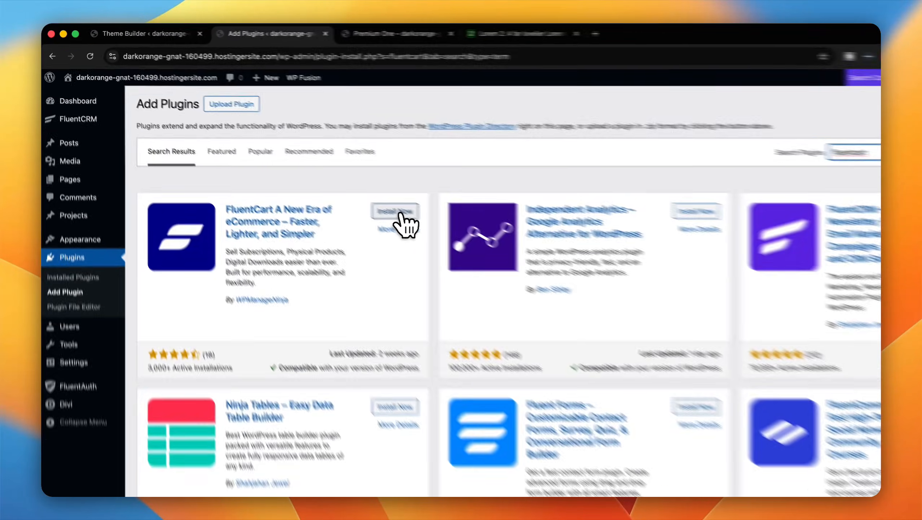
pyautogui.click(339, 179)
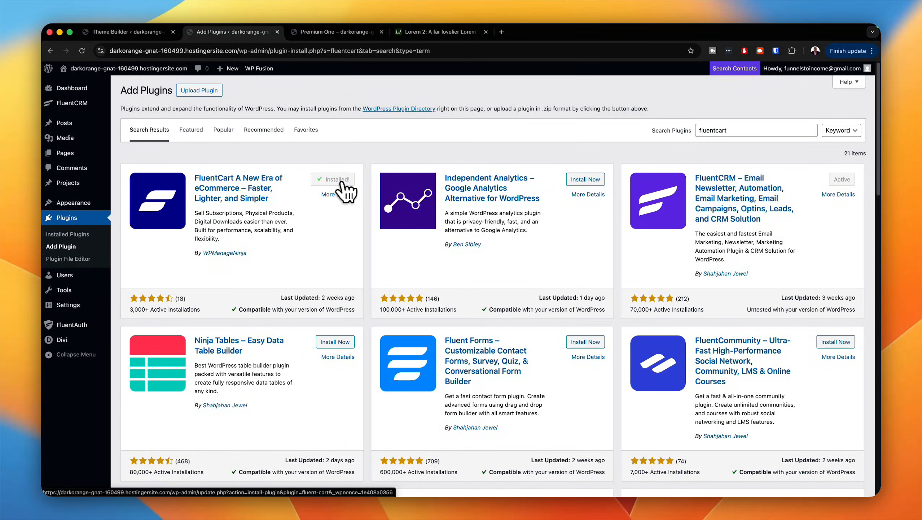
pyautogui.click(339, 180)
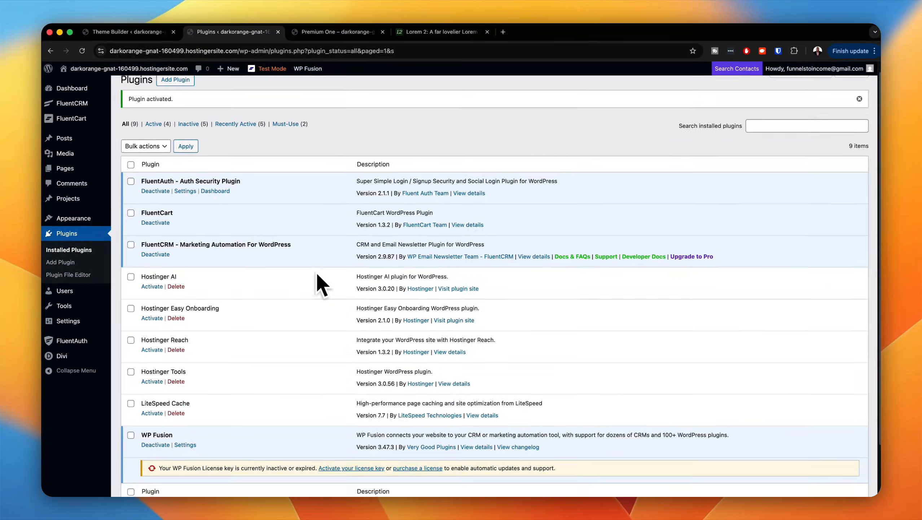
# Step: Check the installed plugins and open FluentCart's store onboarding wizard
pyautogui.scroll(-3, 314, 280)
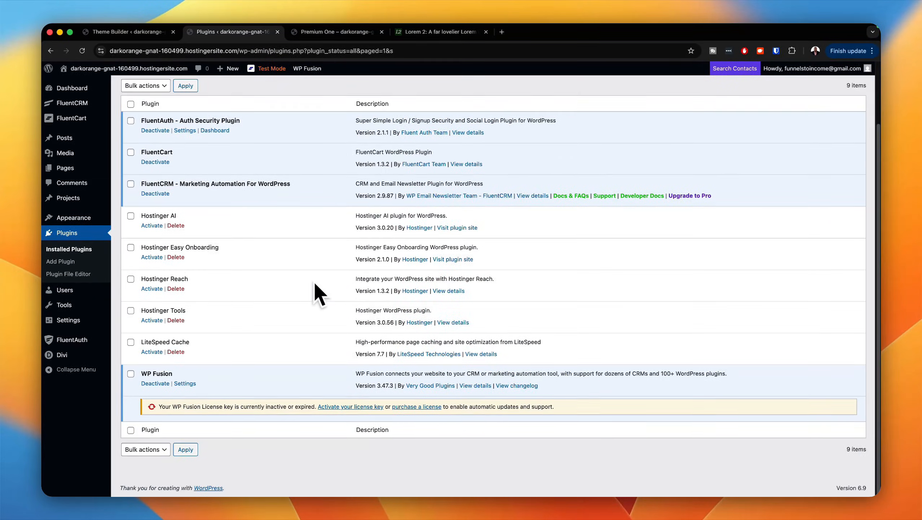
pyautogui.scroll(2, 313, 282)
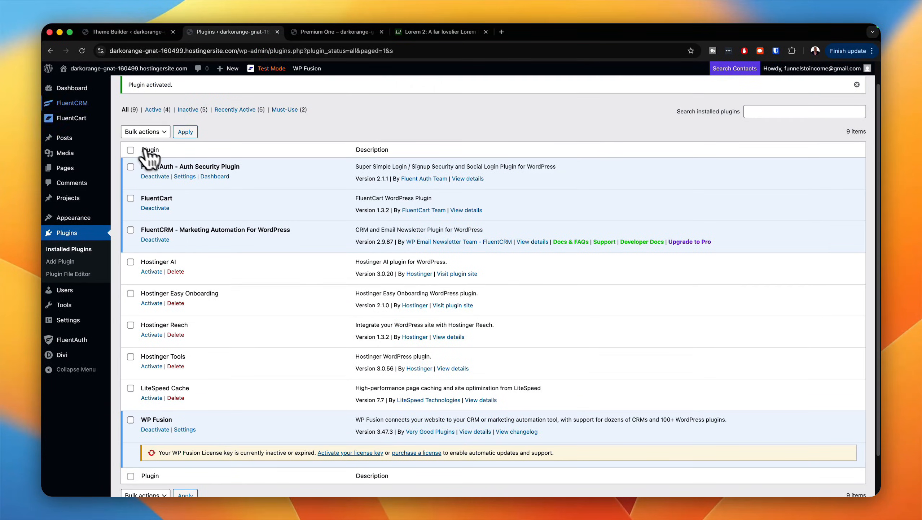
pyautogui.moveTo(84, 120)
pyautogui.click(153, 124)
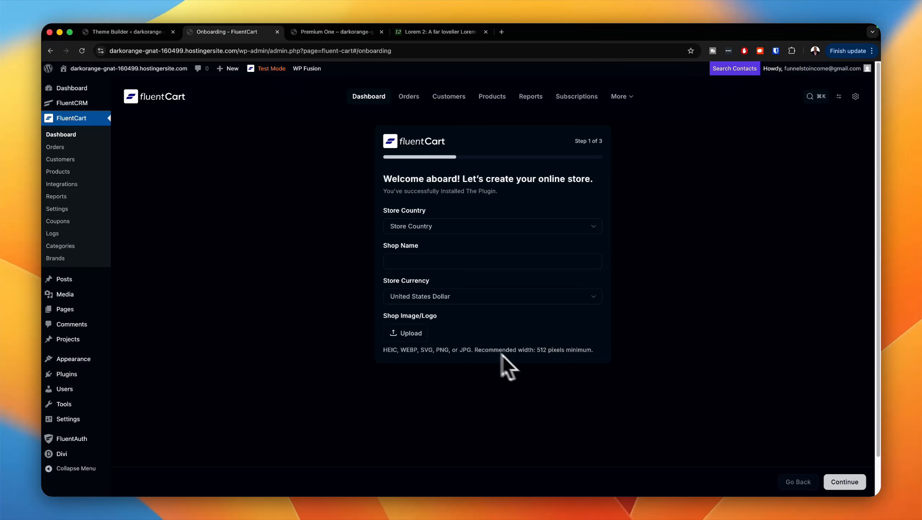
# Step: Set the store country to United Kingdom (UK) and the shop name to "Mak Membership", then continue to the page setup
pyautogui.click(820, 482)
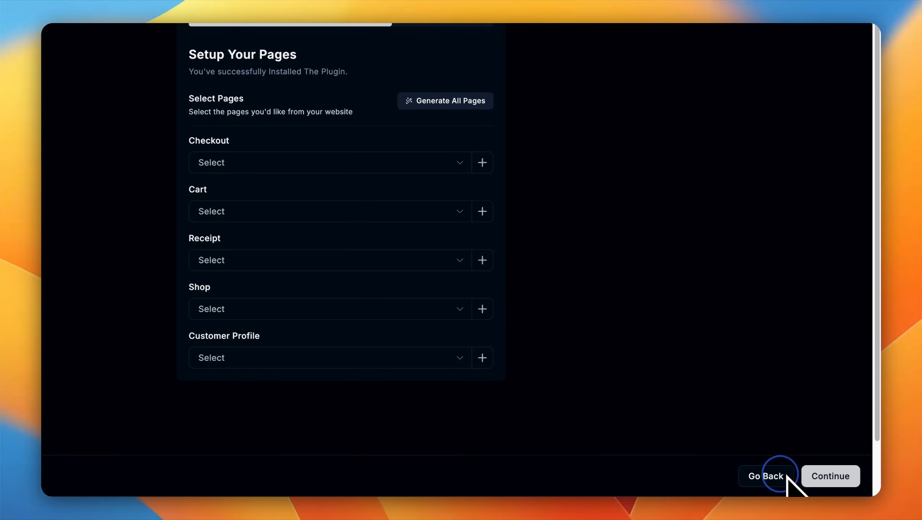
pyautogui.click(785, 475)
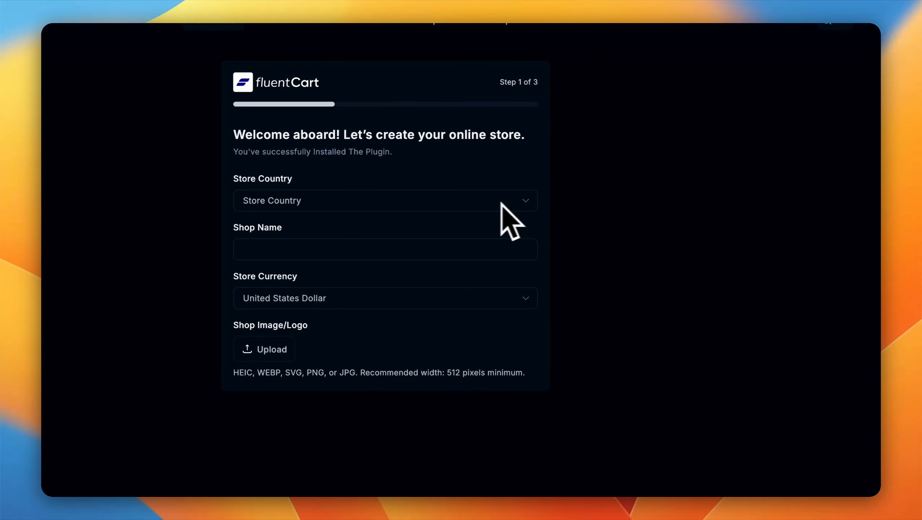
pyautogui.click(527, 203)
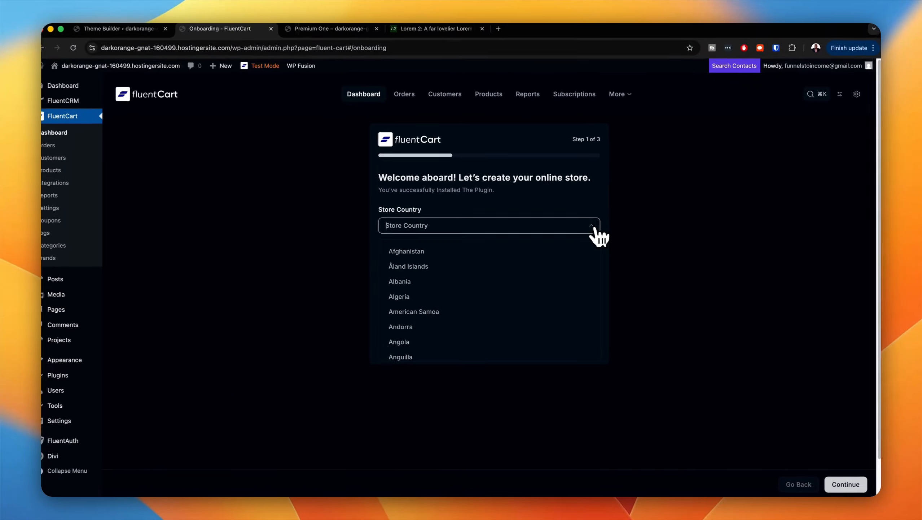
pyautogui.write('usa')
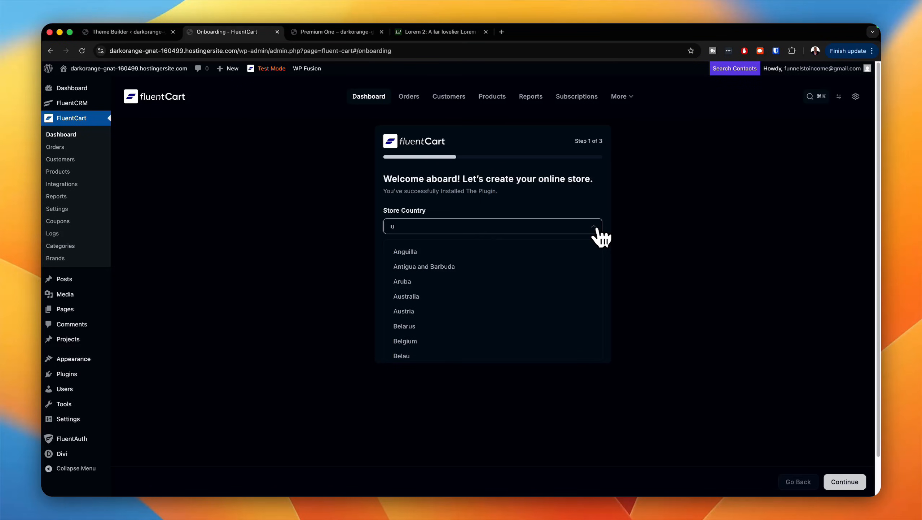
pyautogui.click(567, 265)
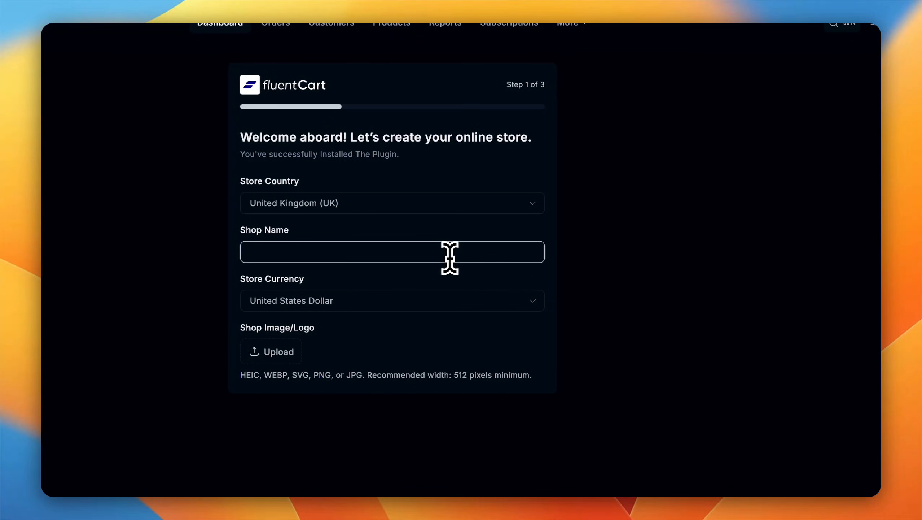
pyautogui.write('Mak Membership')
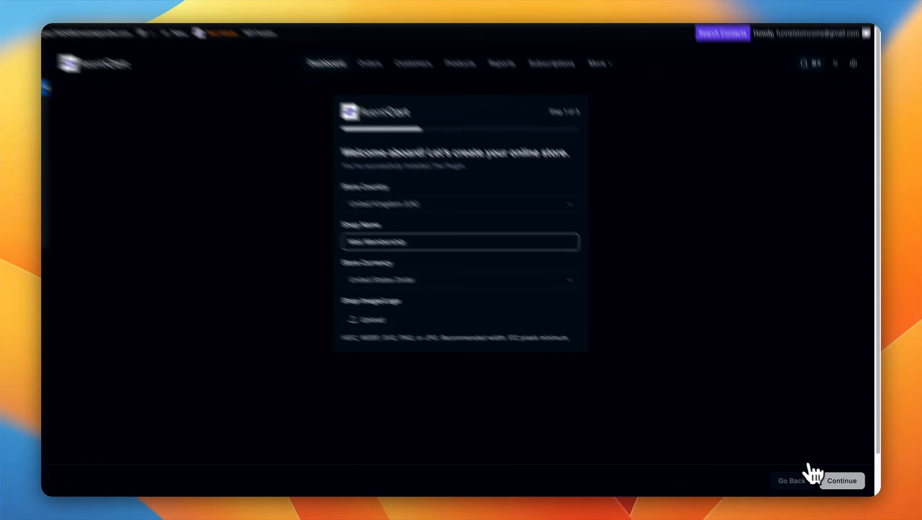
pyautogui.click(836, 480)
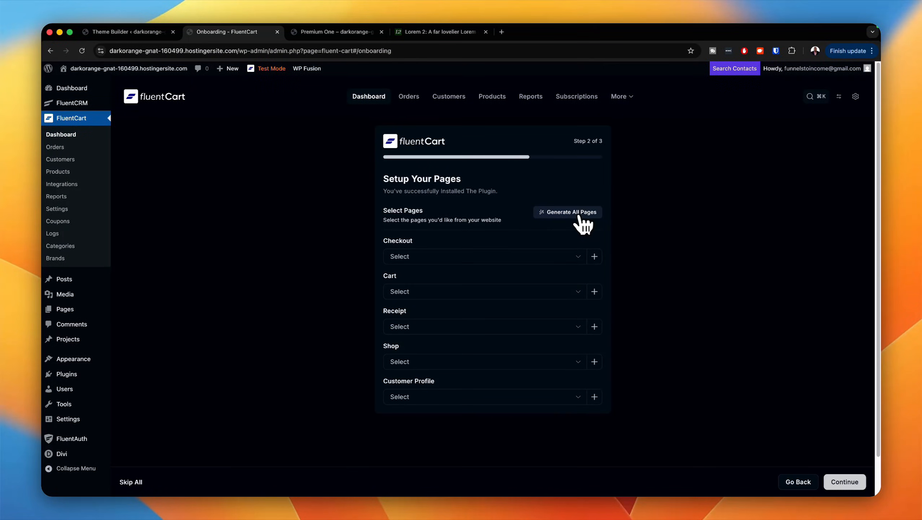
# Step: Generate all FluentCart store pages and finish the onboarding with the "Start From scratch" option
pyautogui.click(579, 213)
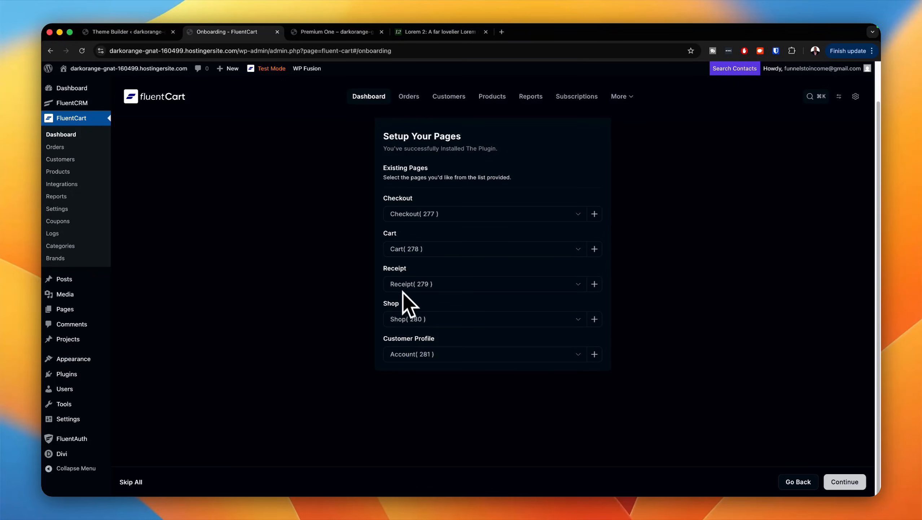
pyautogui.click(833, 481)
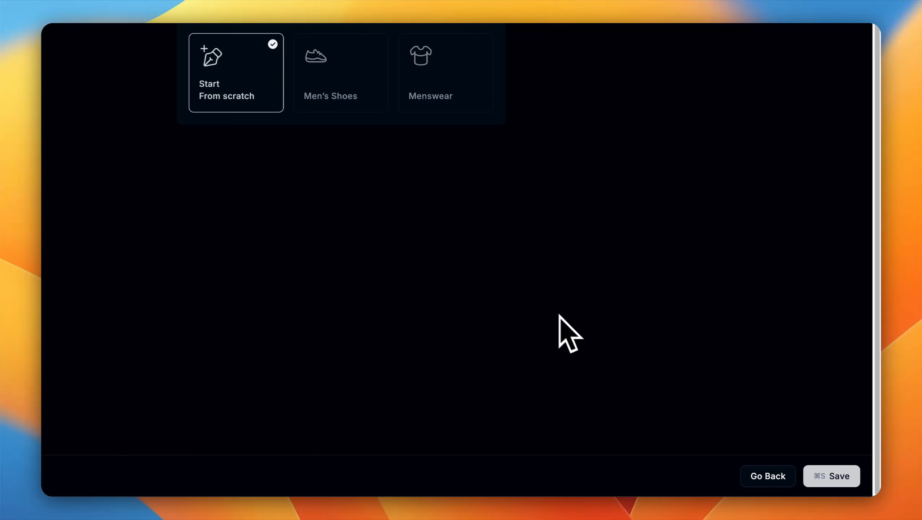
pyautogui.click(829, 473)
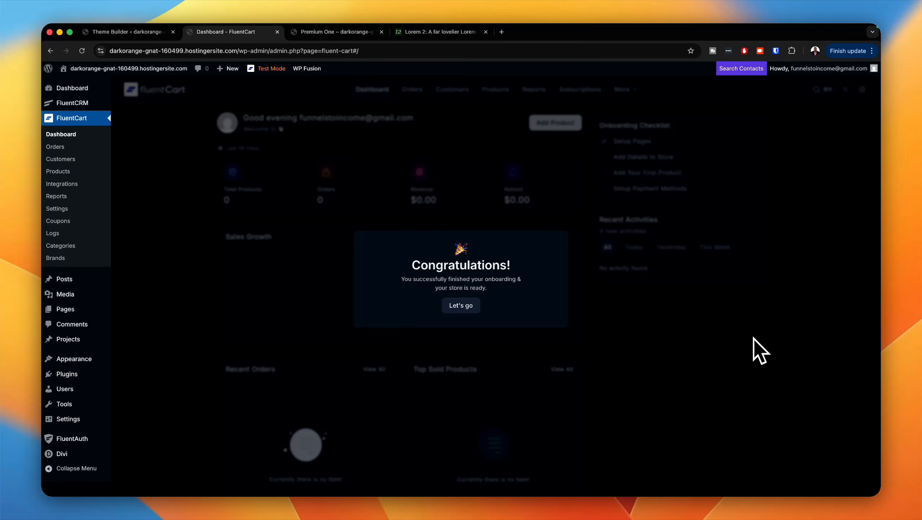
# Step: Dismiss the onboarding congratulations and switch the FluentCart dashboard to the Light theme
pyautogui.click(467, 308)
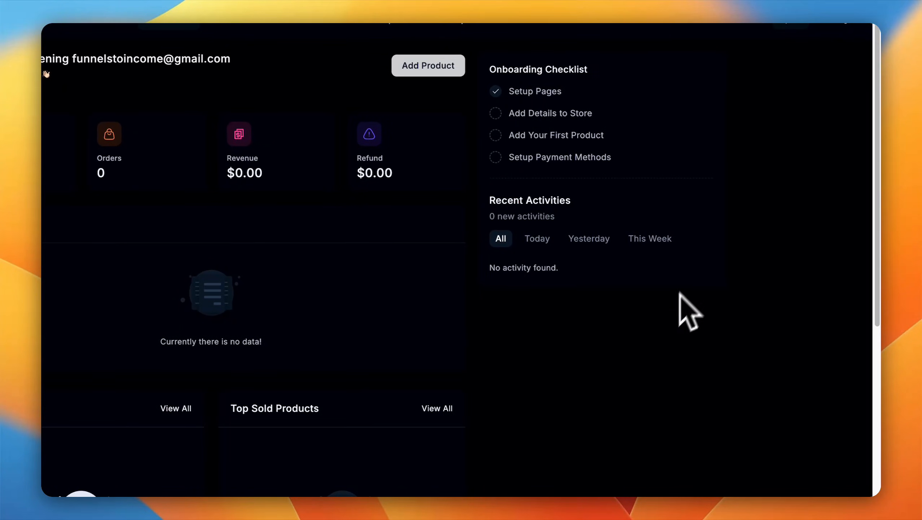
pyautogui.click(824, 116)
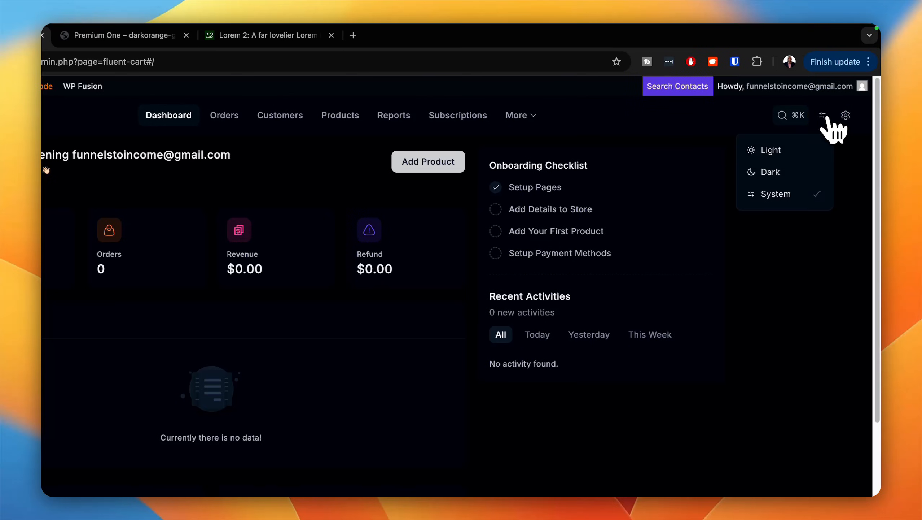
pyautogui.click(781, 150)
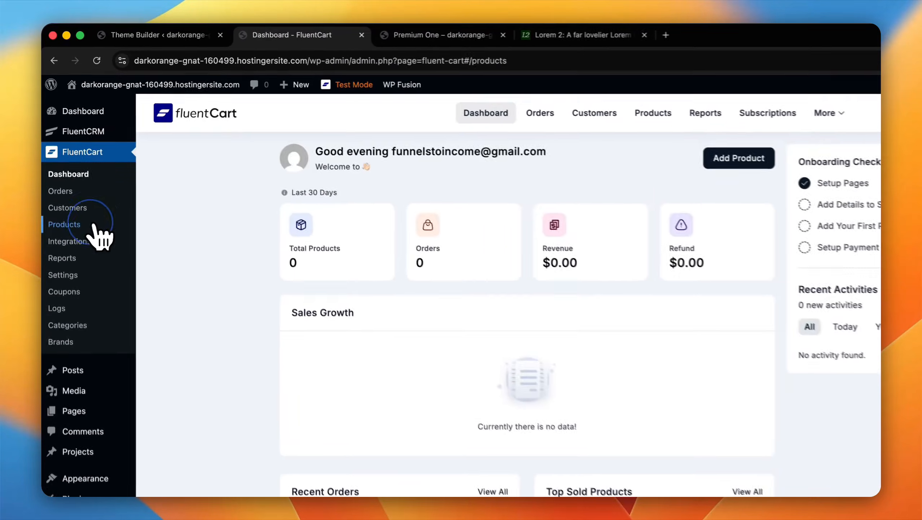
# Step: Add a new digital product titled "Mak Membership" to the FluentCart store
pyautogui.click(58, 171)
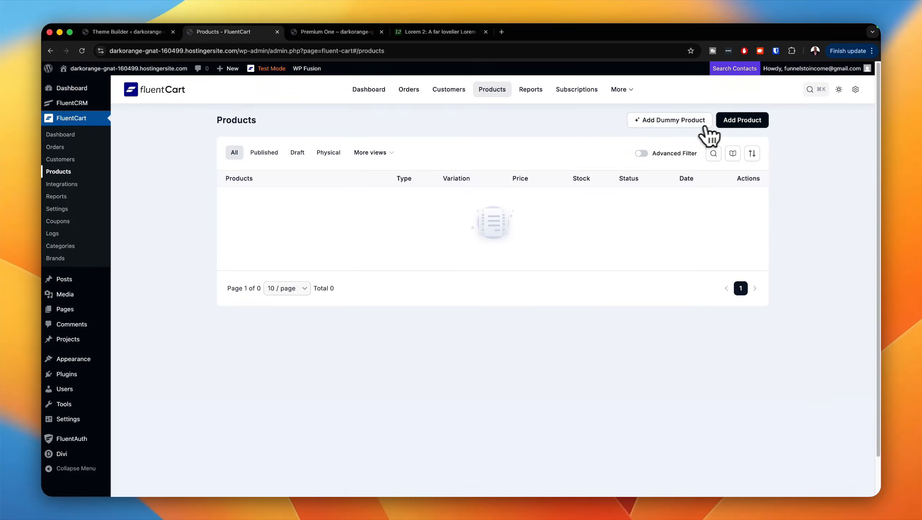
pyautogui.click(744, 122)
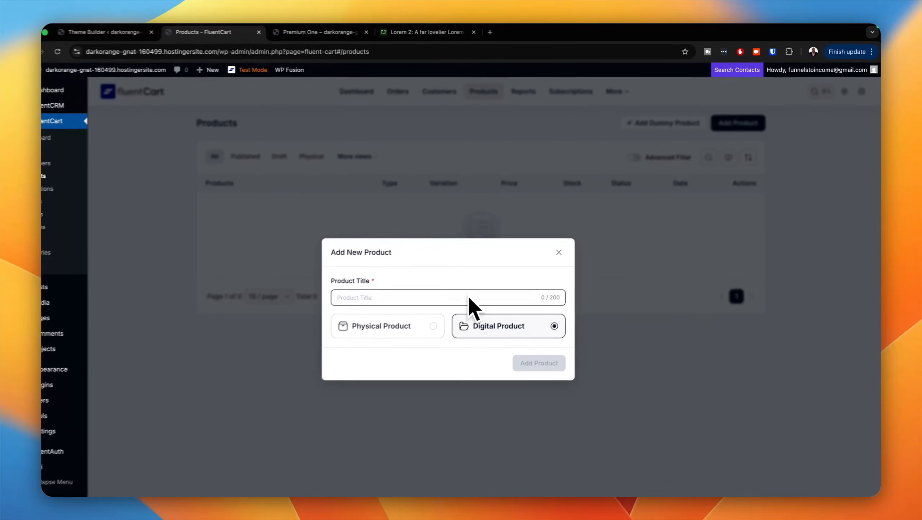
pyautogui.write('ma')
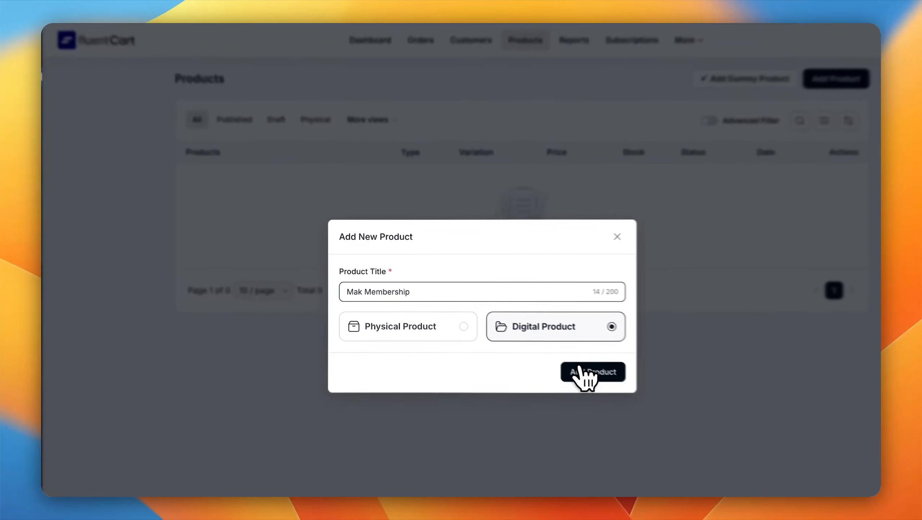
pyautogui.click(542, 353)
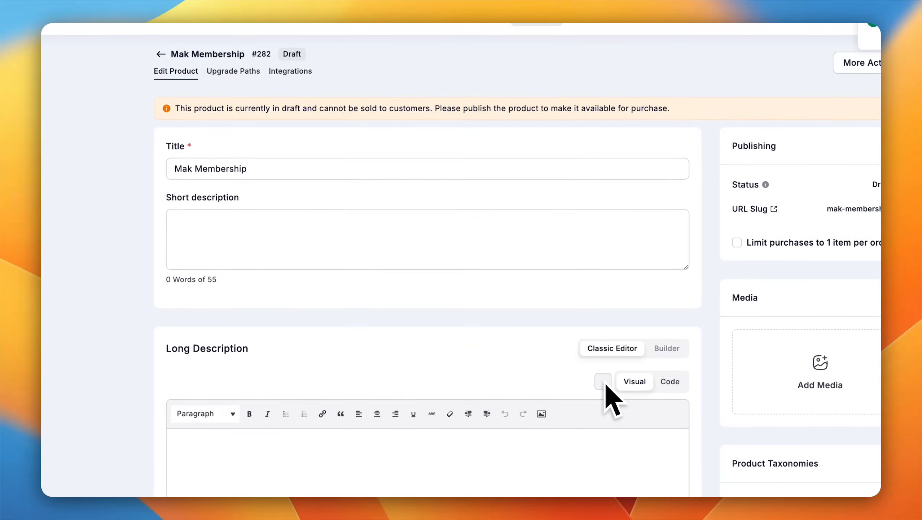
# Step: Copy the opening lorem ipsum sentences from the Lorem 2 page and use them as the product's short and long descriptions
pyautogui.click(319, 229)
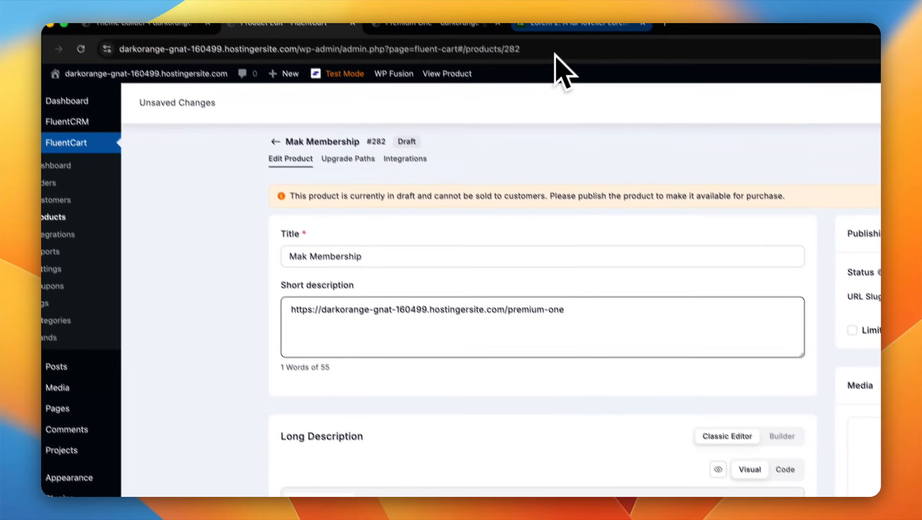
pyautogui.click(596, 36)
pyautogui.click(360, 273)
pyautogui.moveTo(376, 269); pyautogui.dragTo(481, 269)
pyautogui.press('super+c')
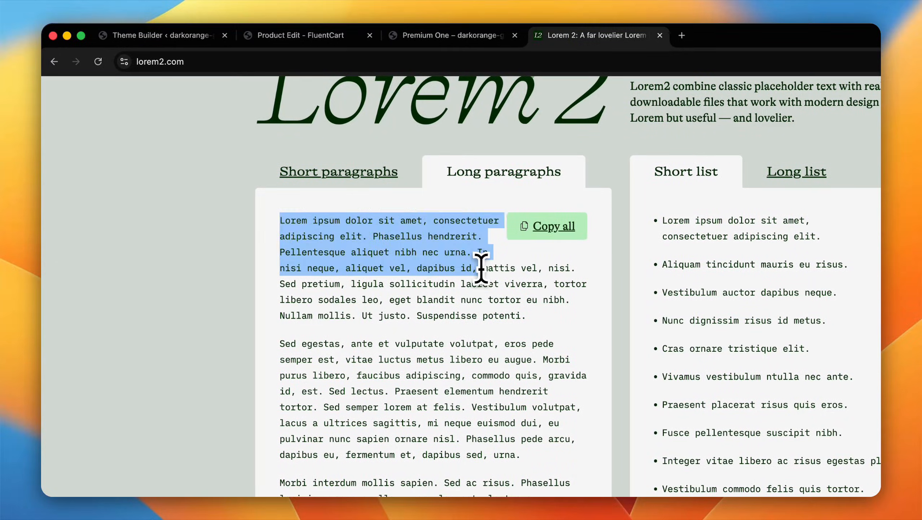
pyautogui.click(333, 35)
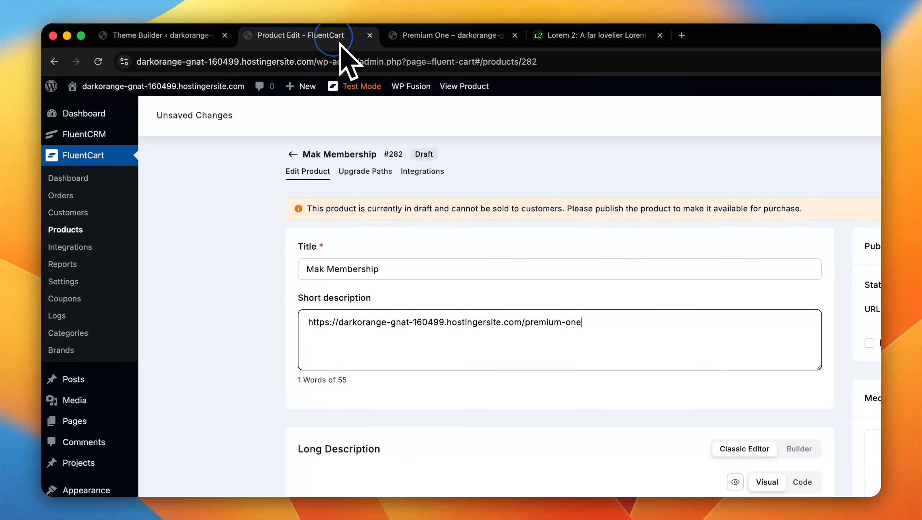
pyautogui.tripleClick(572, 322)
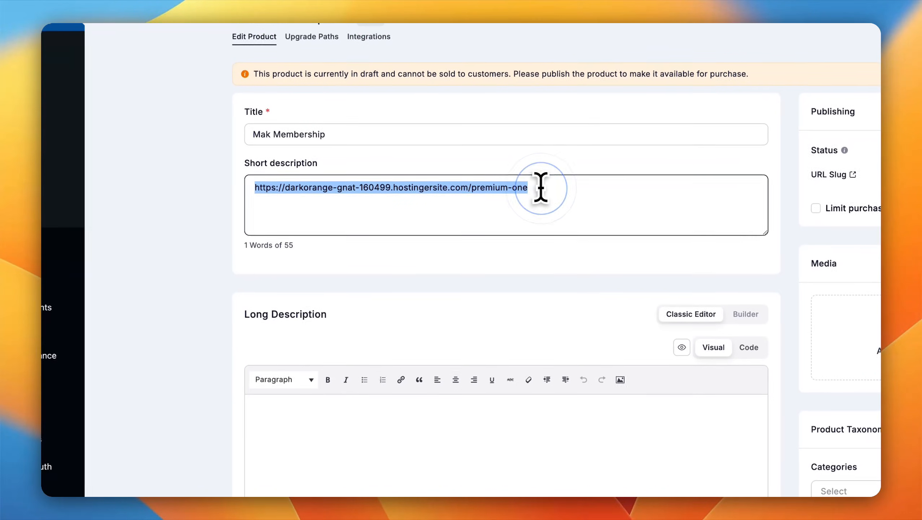
pyautogui.press('super+v')
pyautogui.click(345, 411)
pyautogui.press('super+v')
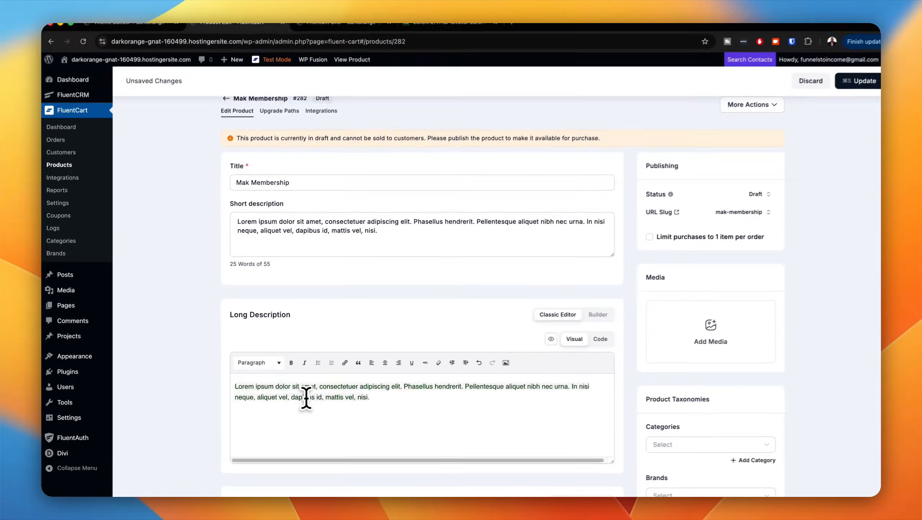
# Step: Set the membership product's one-time price to $97
pyautogui.scroll(-5, 304, 396)
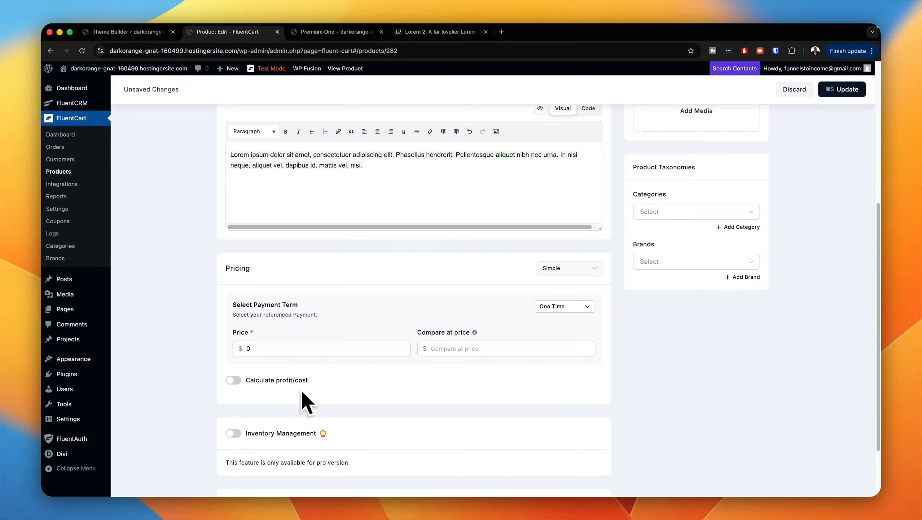
pyautogui.click(377, 294)
pyautogui.press('BackSpace')
pyautogui.write('97')
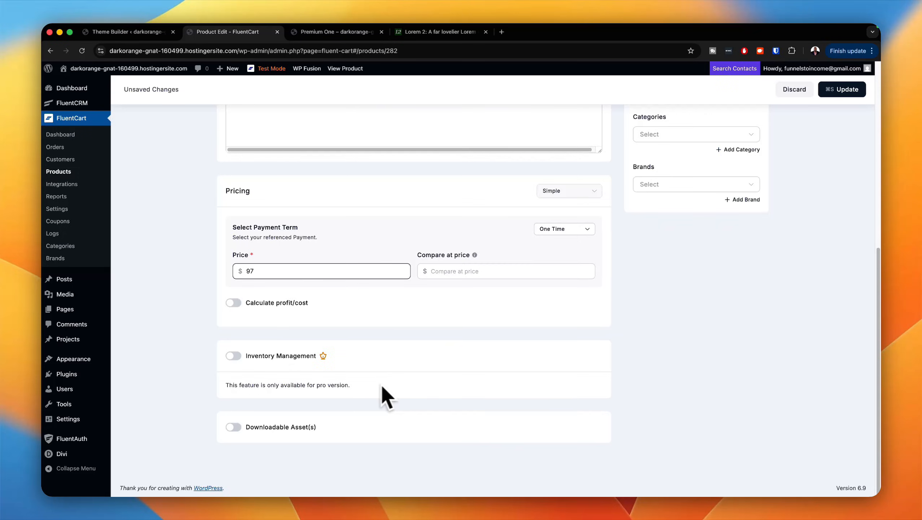
# Step: Add the media library photo of the woman with a microphone and laptop as the product's featured image
pyautogui.scroll(3, 400, 389)
pyautogui.scroll(6, 429, 383)
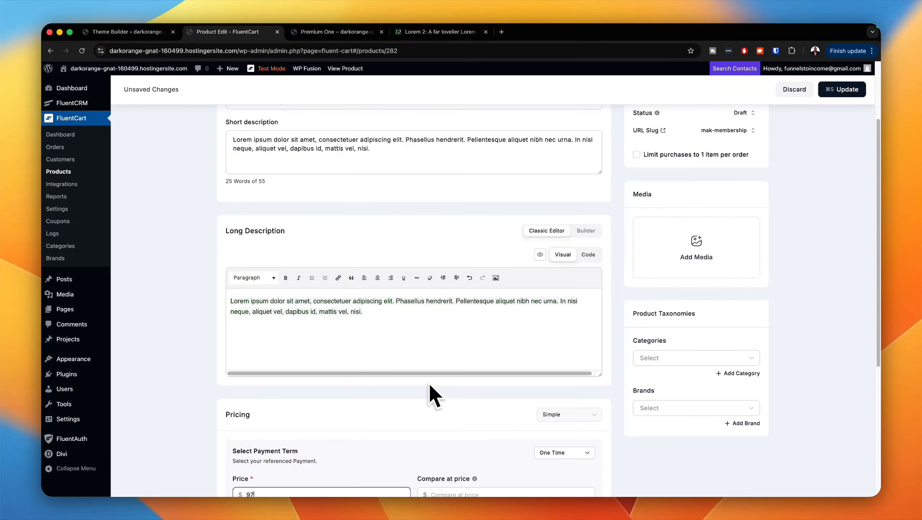
pyautogui.click(693, 339)
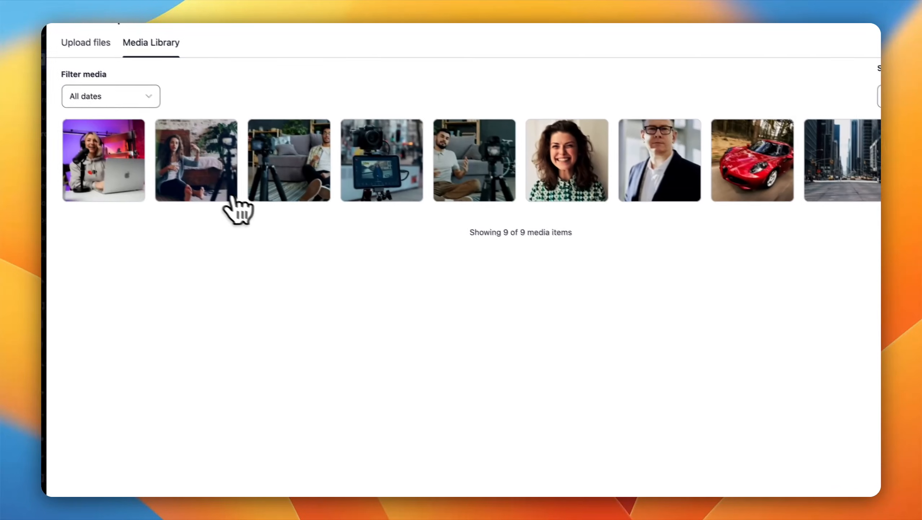
pyautogui.click(131, 182)
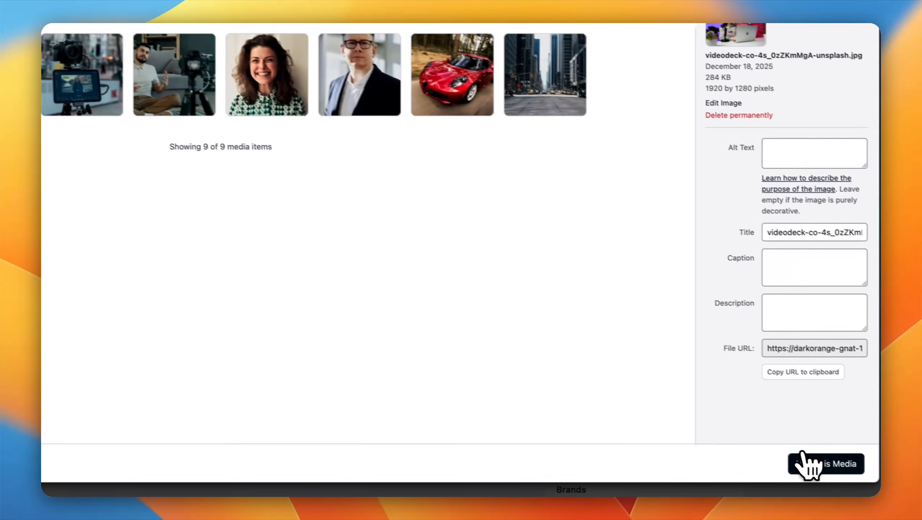
pyautogui.click(805, 462)
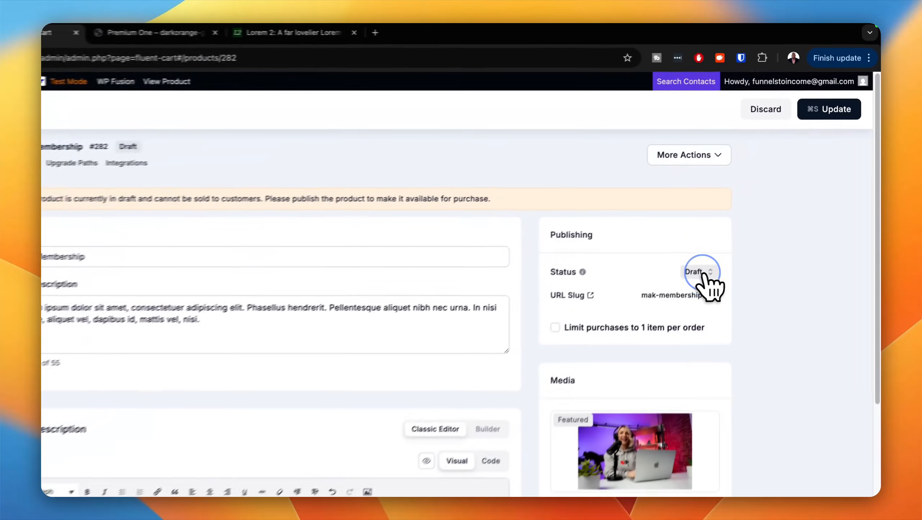
# Step: Set the product's status to Publish and save the product changes
pyautogui.click(744, 211)
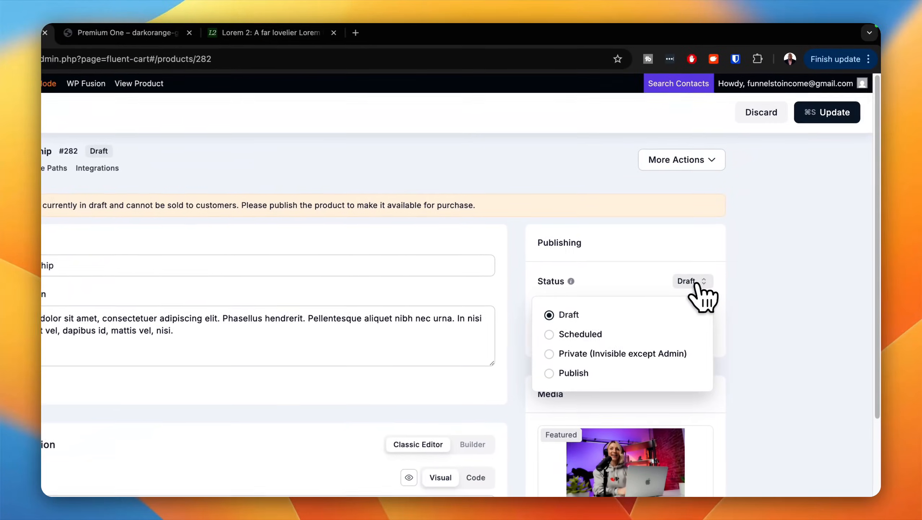
pyautogui.click(548, 375)
pyautogui.click(826, 114)
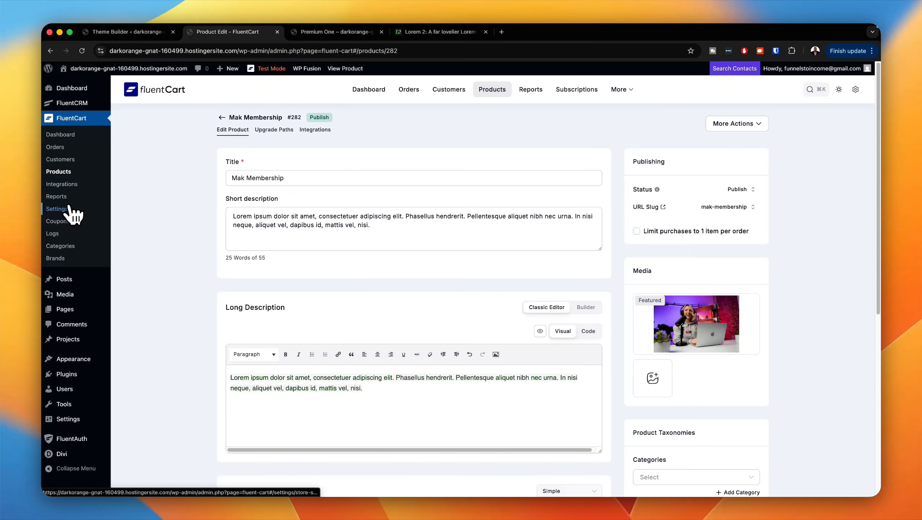
# Step: Open PayPal in FluentCart's payment settings, show its test credentials and activate PayPal payments
pyautogui.click(57, 209)
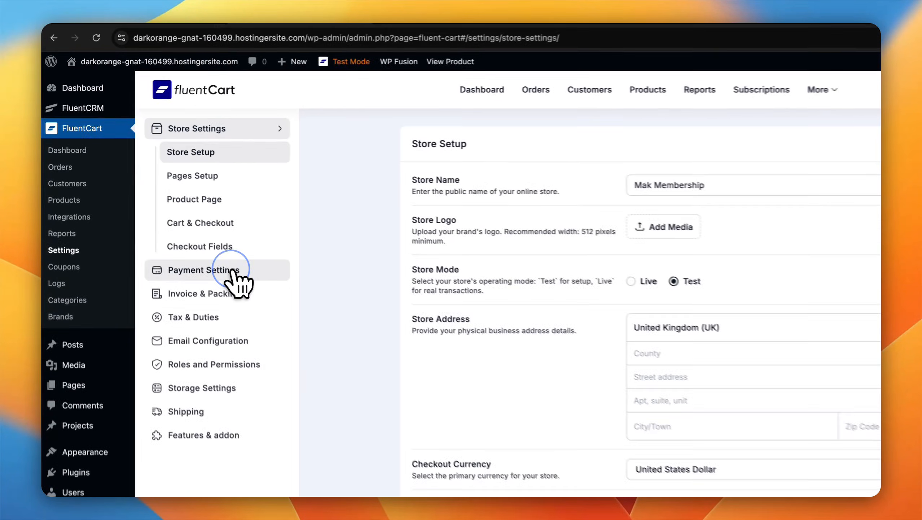
pyautogui.click(182, 223)
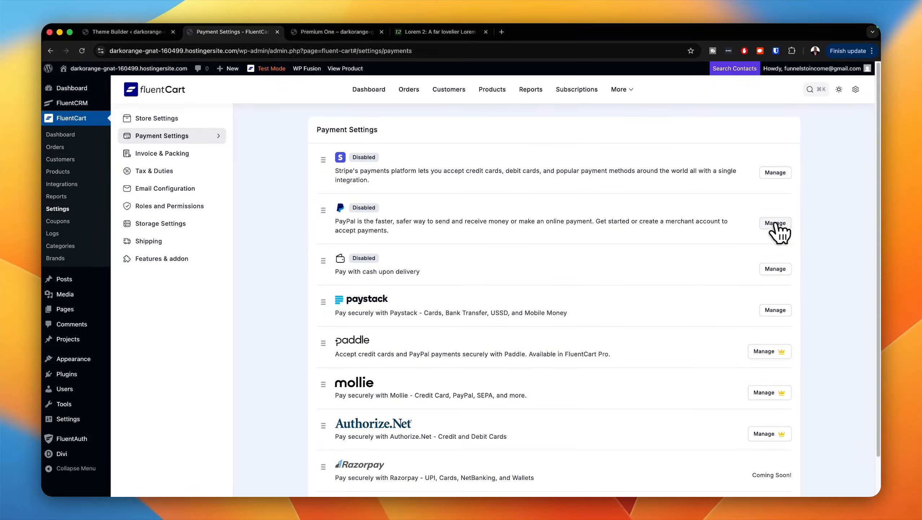
pyautogui.click(775, 223)
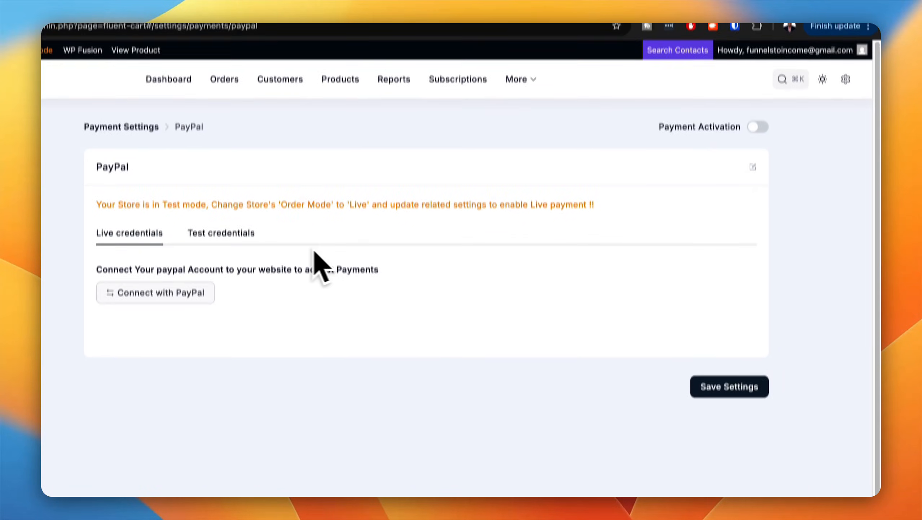
pyautogui.click(249, 233)
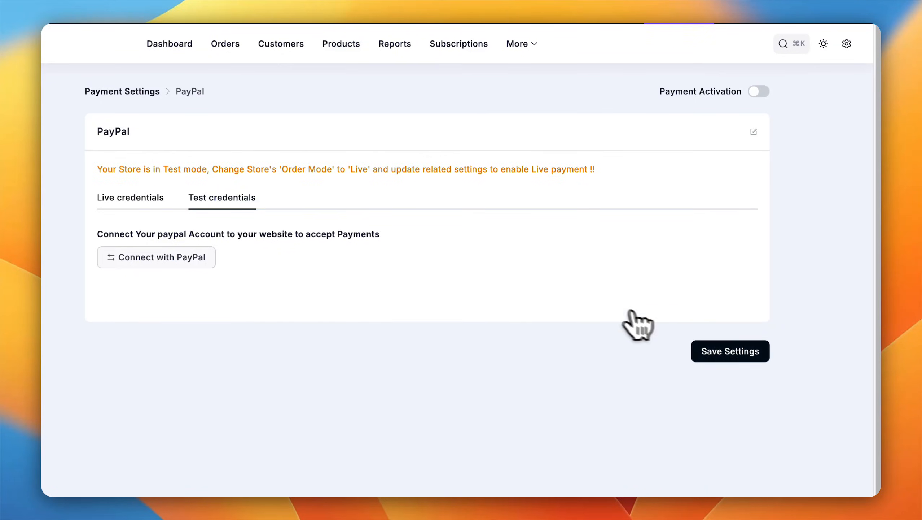
pyautogui.scroll(-3, 672, 312)
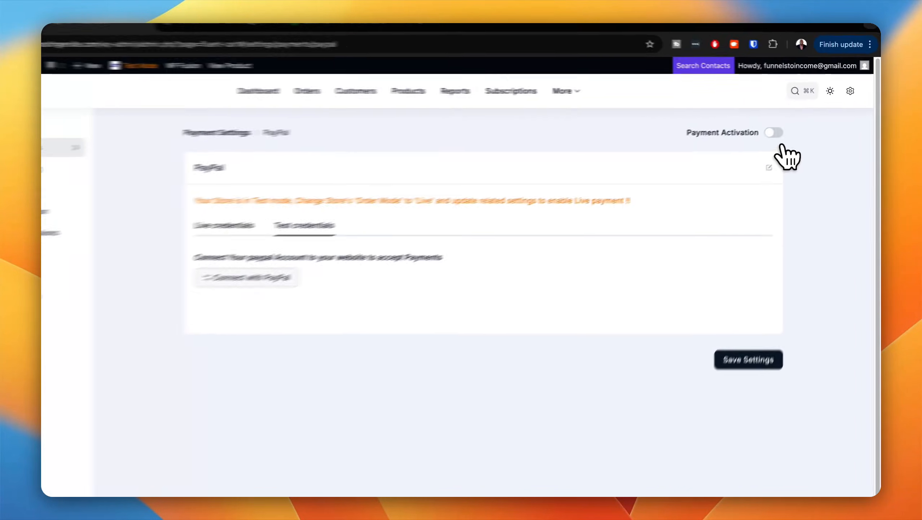
pyautogui.click(763, 140)
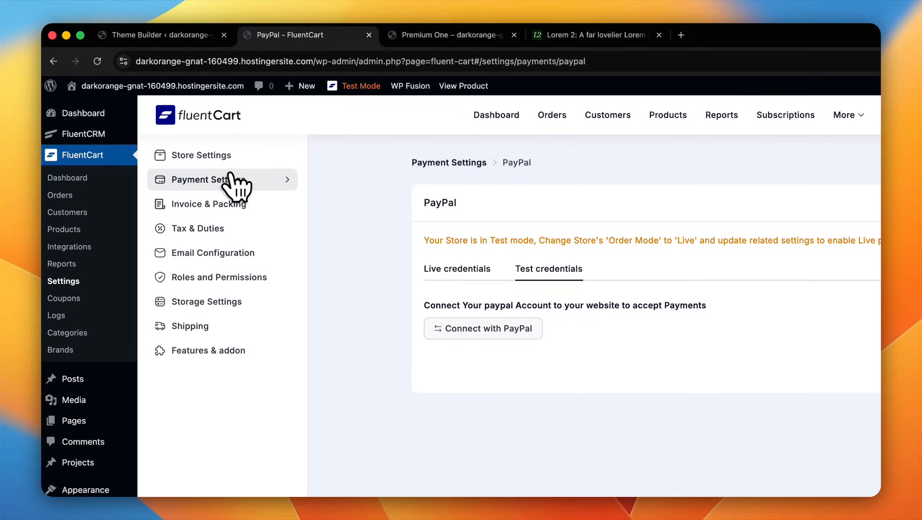
# Step: Open Stripe in the payment settings, activate it and review the webhook instructions under its test credentials
pyautogui.click(226, 180)
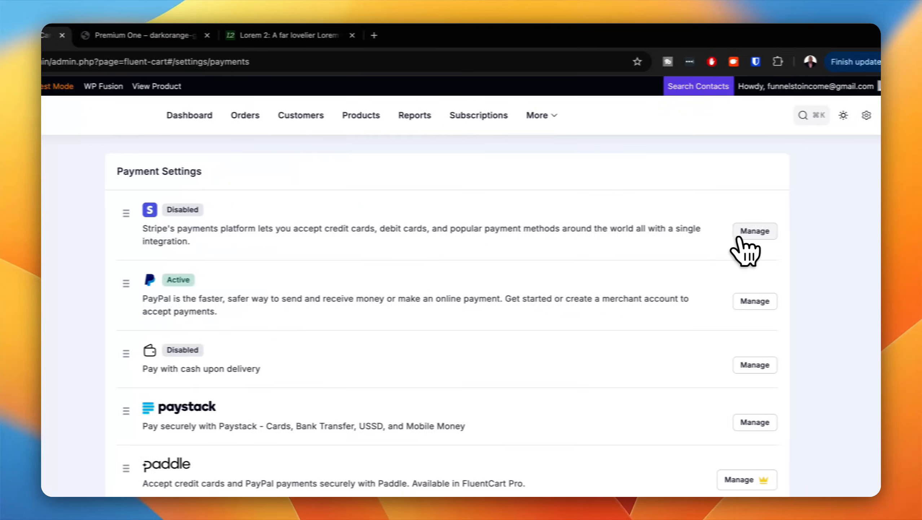
pyautogui.click(897, 231)
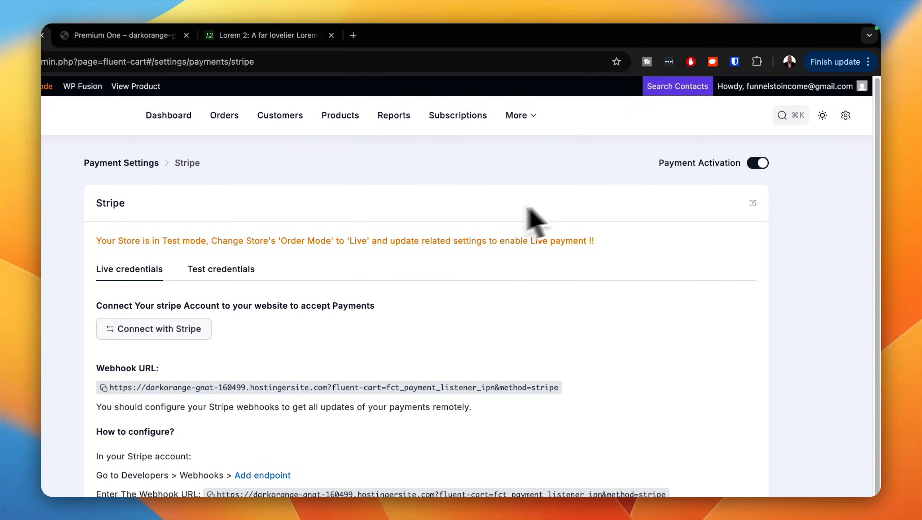
pyautogui.click(221, 268)
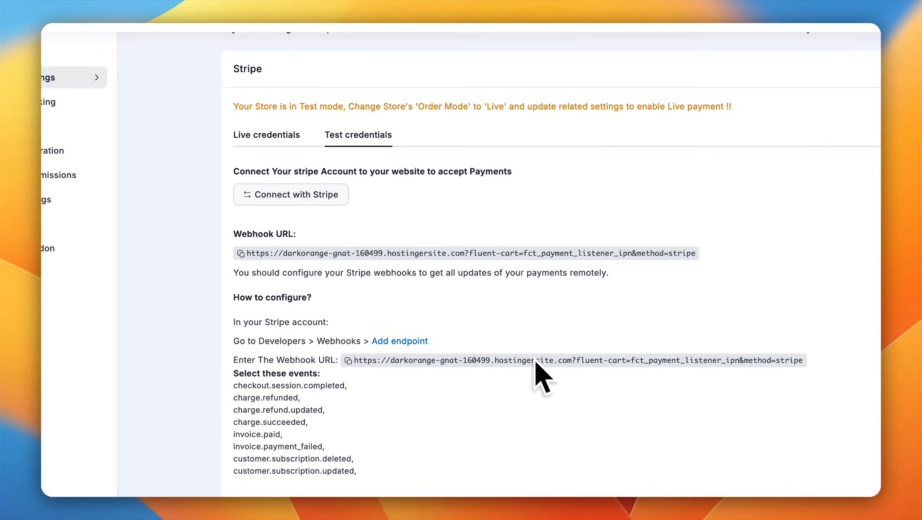
pyautogui.scroll(-3, 589, 407)
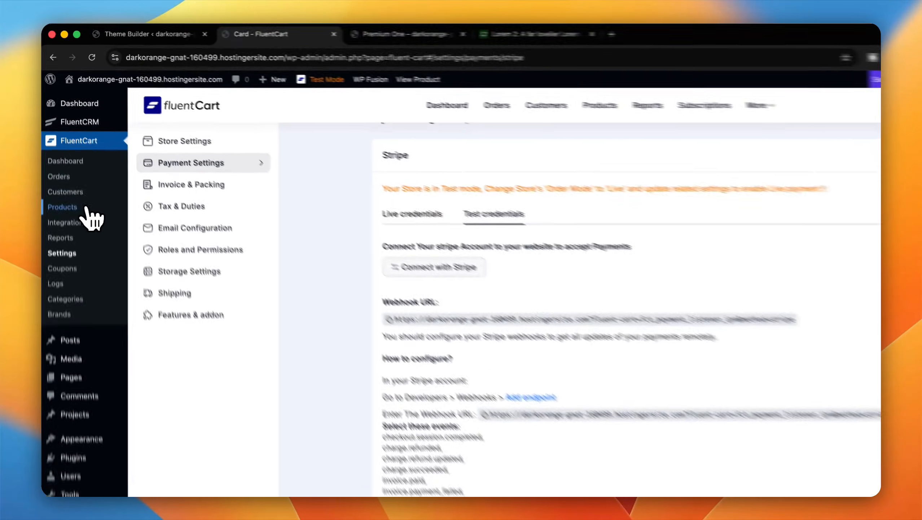
# Step: View the published Mak Membership product page on the site and look over its layout and purchase options
pyautogui.click(79, 171)
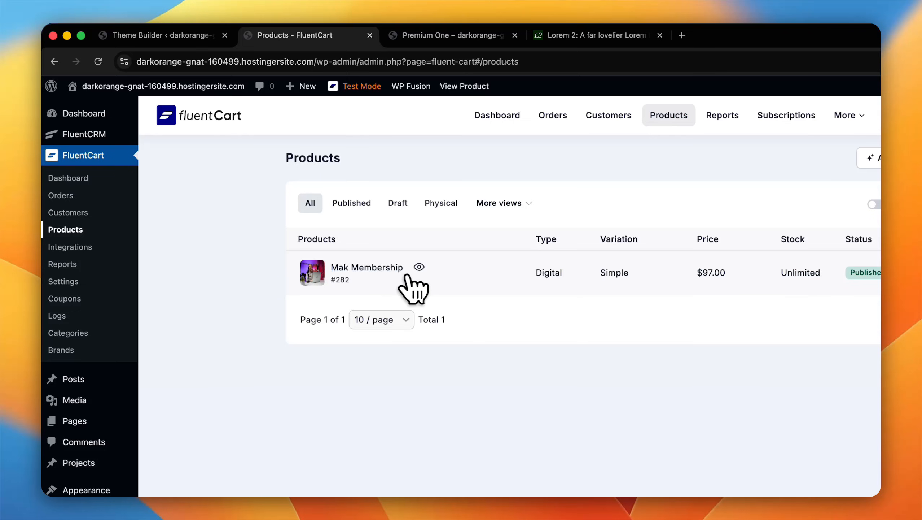
pyautogui.click(419, 268)
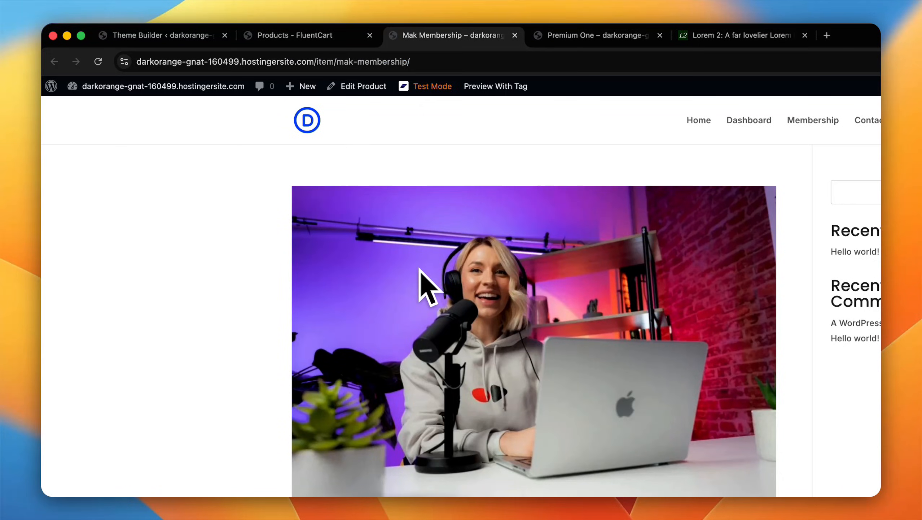
pyautogui.scroll(-5, 488, 319)
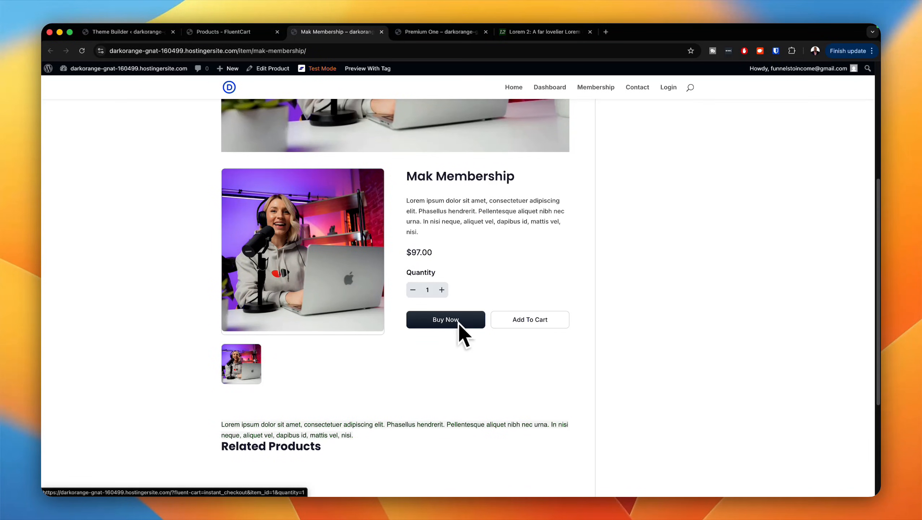
pyautogui.scroll(-3, 461, 346)
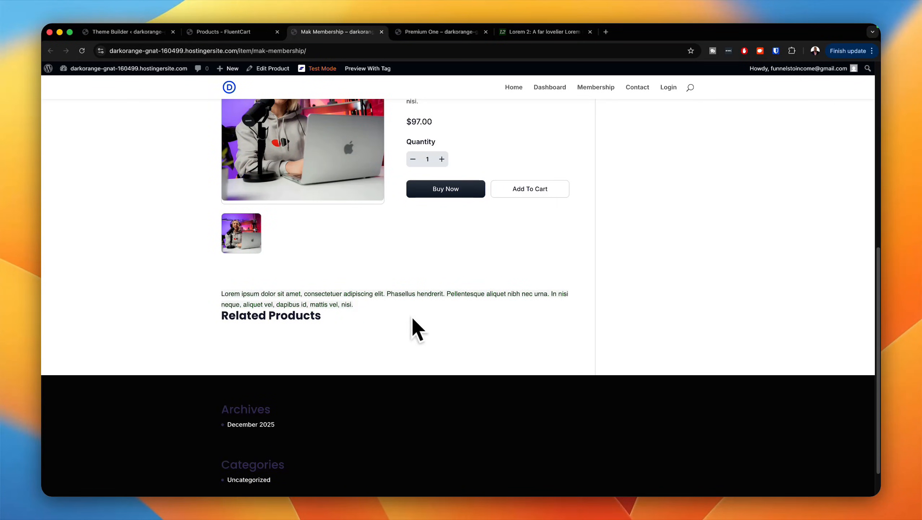
pyautogui.scroll(10, 406, 338)
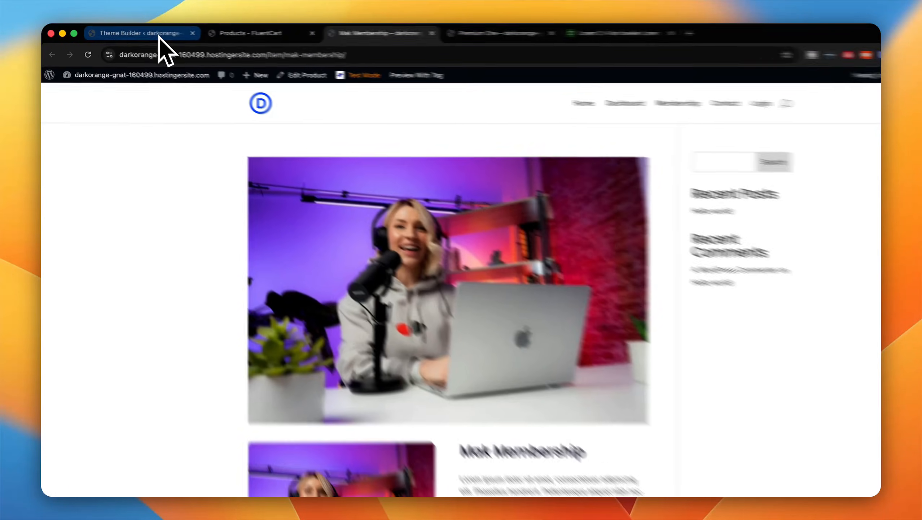
# Step: Create a new Theme Builder template assigned to All Products and start building its custom body
pyautogui.click(159, 34)
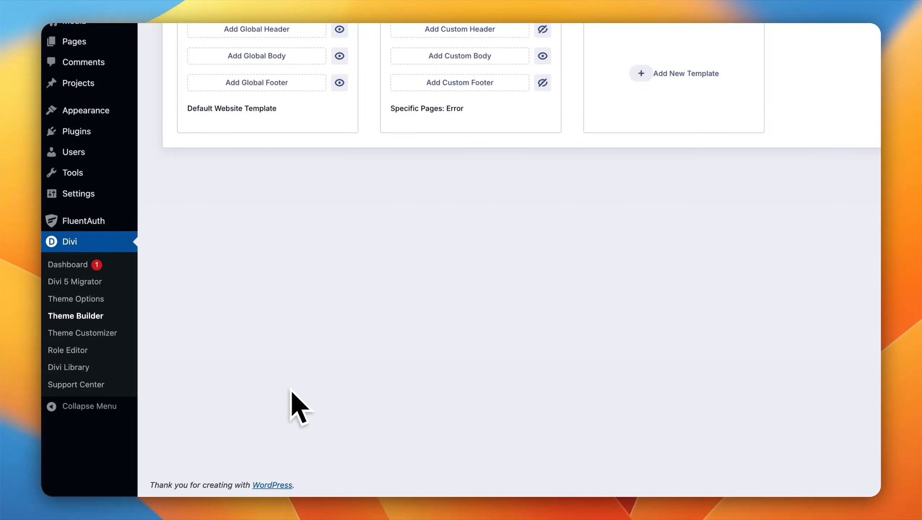
pyautogui.click(687, 75)
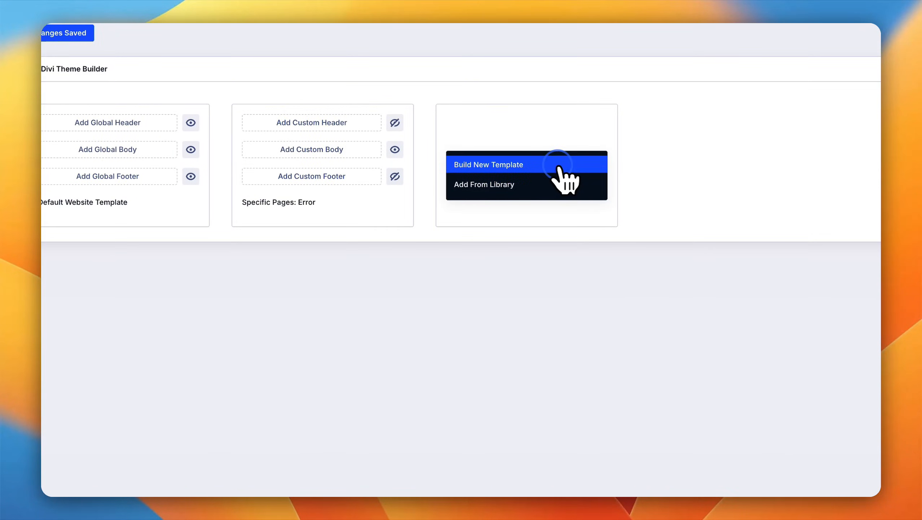
pyautogui.click(558, 166)
pyautogui.scroll(-10, 560, 277)
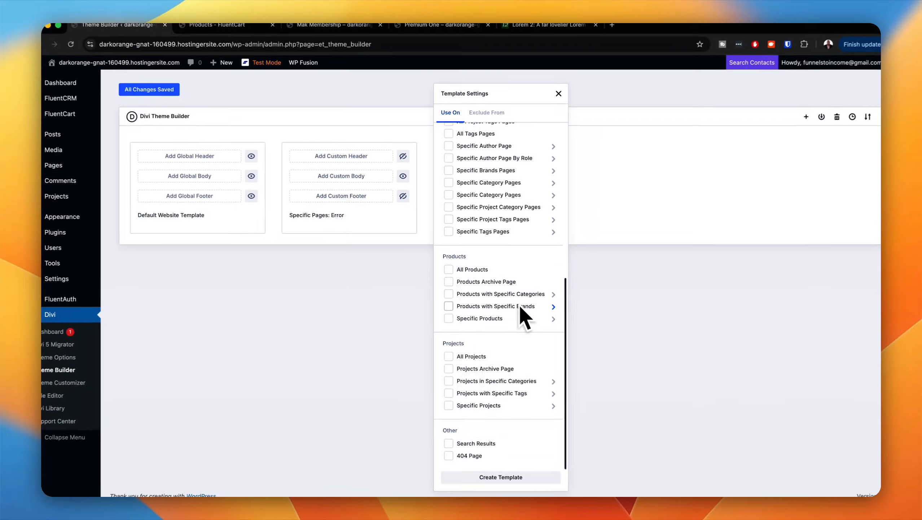
pyautogui.moveTo(519, 304)
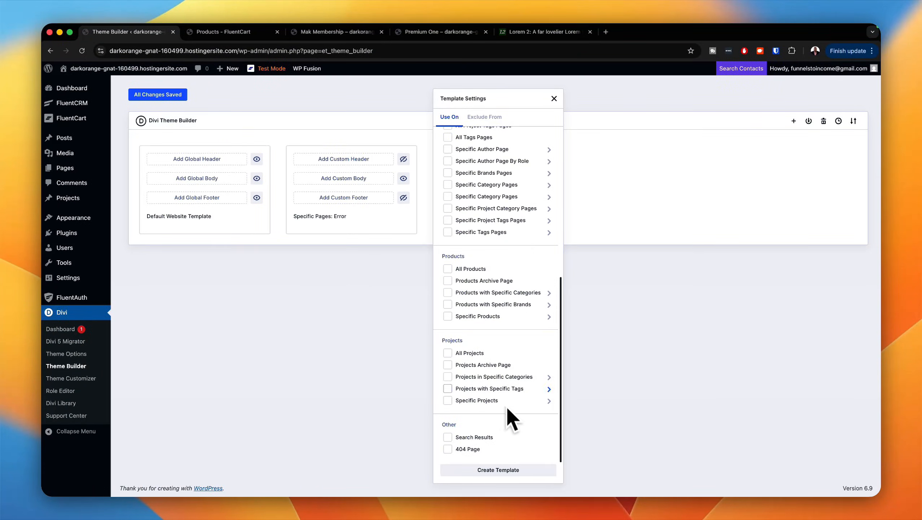
pyautogui.click(448, 268)
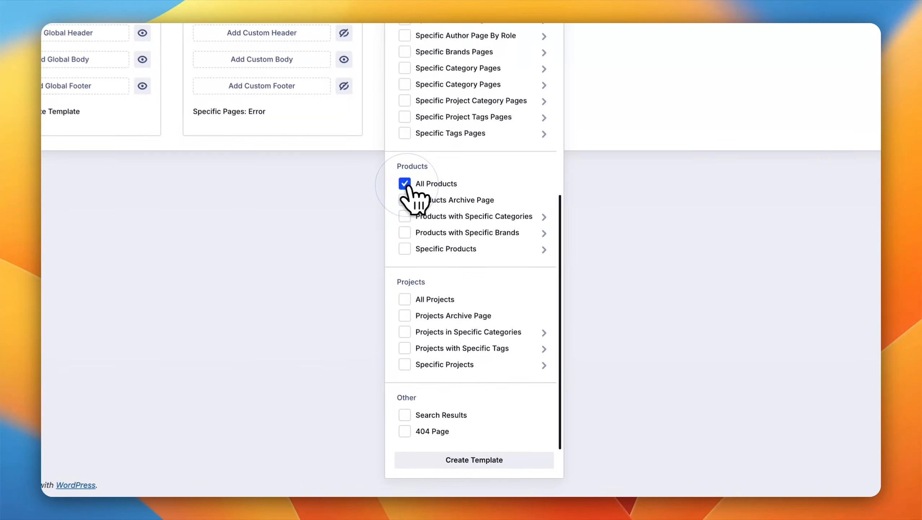
pyautogui.click(498, 460)
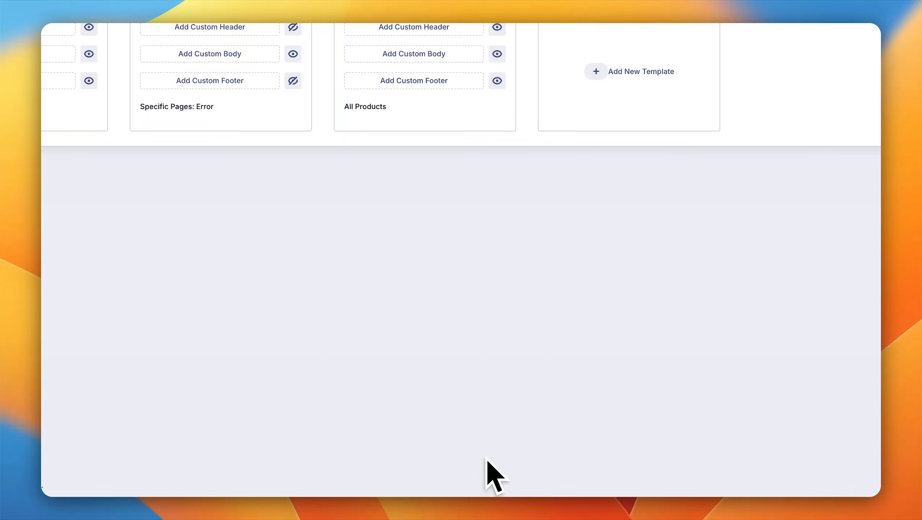
pyautogui.click(412, 55)
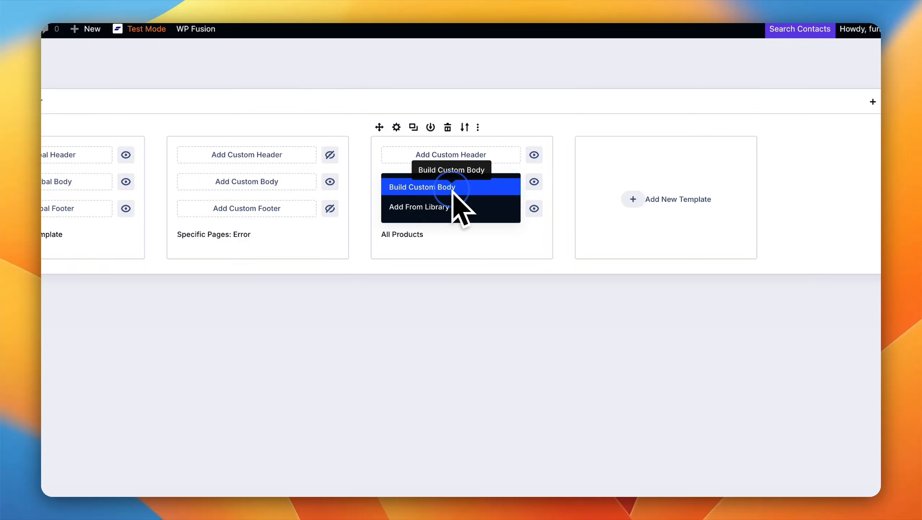
pyautogui.click(454, 192)
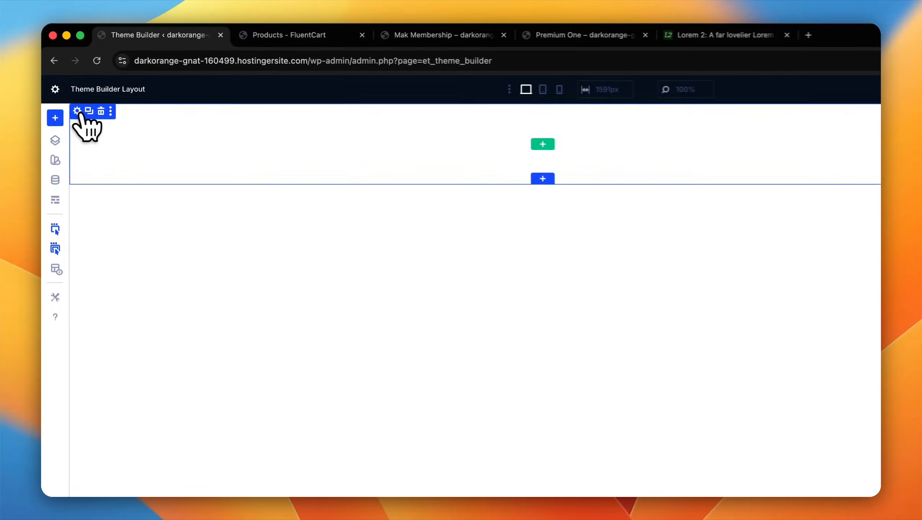
pyautogui.click(77, 111)
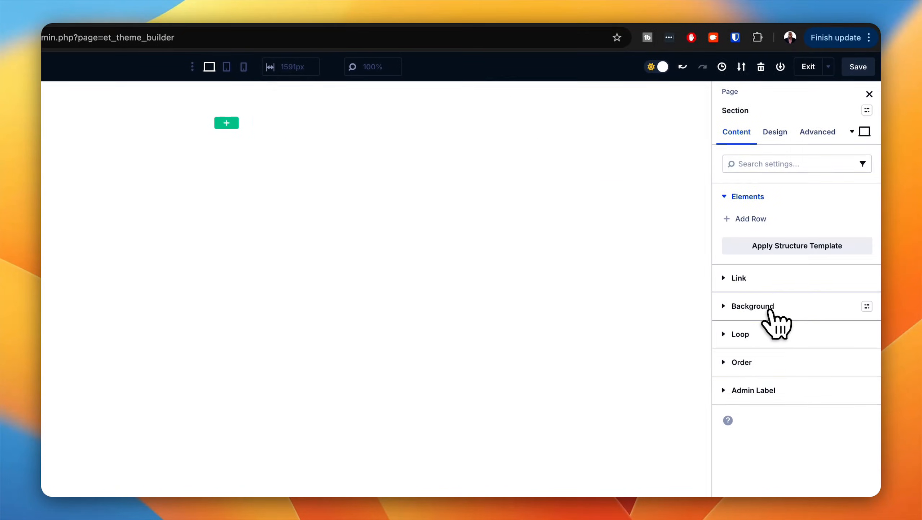
pyautogui.click(770, 308)
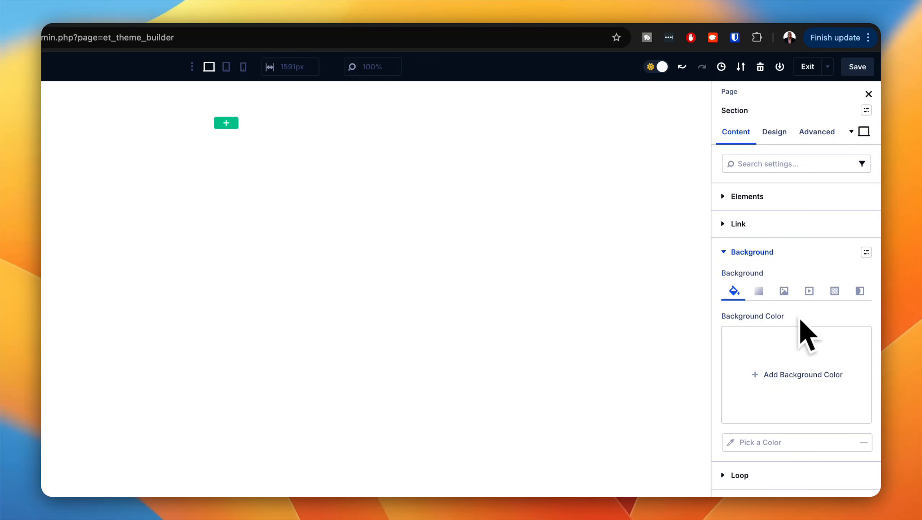
pyautogui.click(785, 291)
pyautogui.click(797, 391)
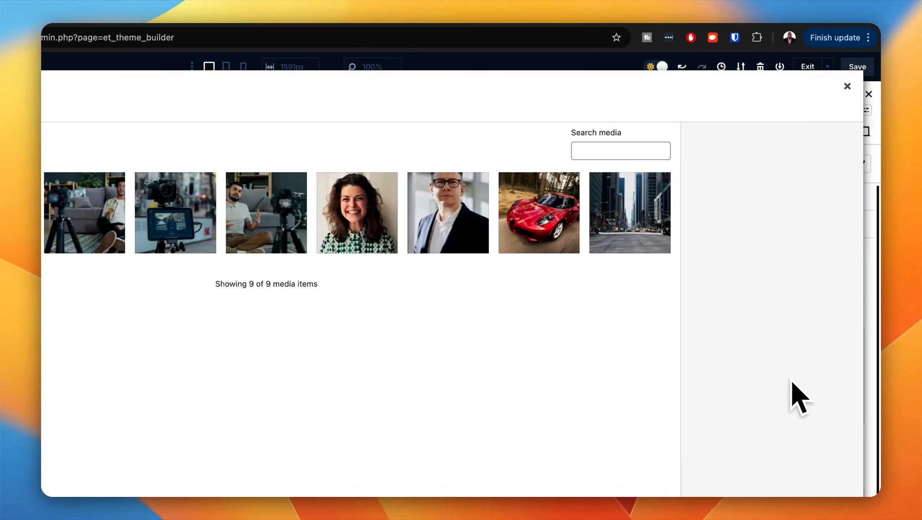
pyautogui.click(847, 103)
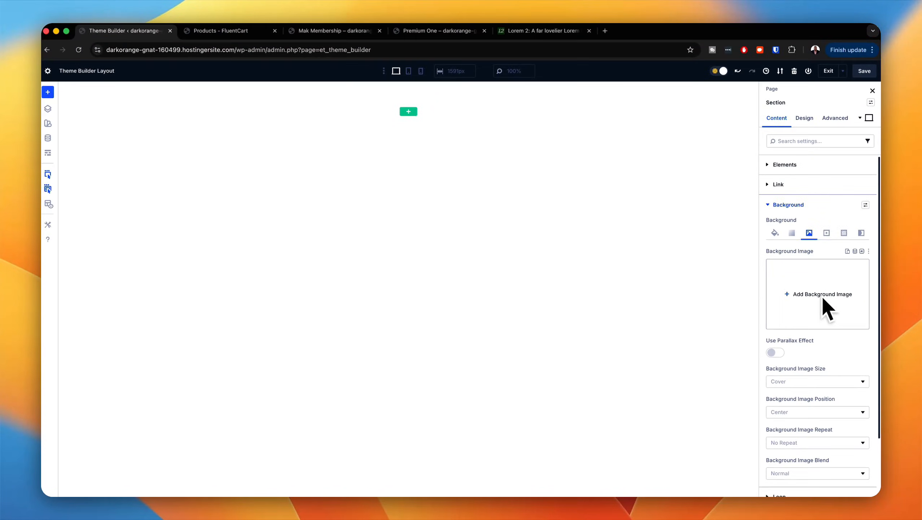
# Step: Insert a single-column row into the empty section of the All Products body layout
pyautogui.click(413, 113)
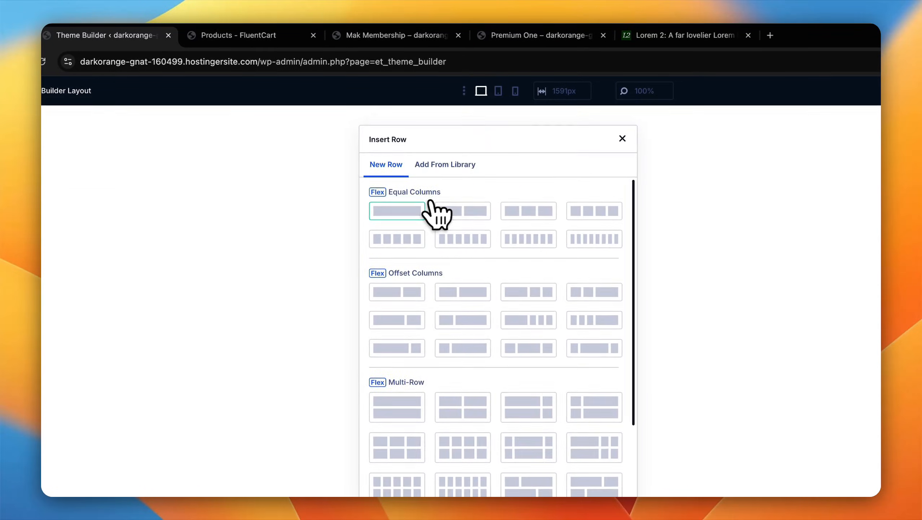
pyautogui.click(435, 210)
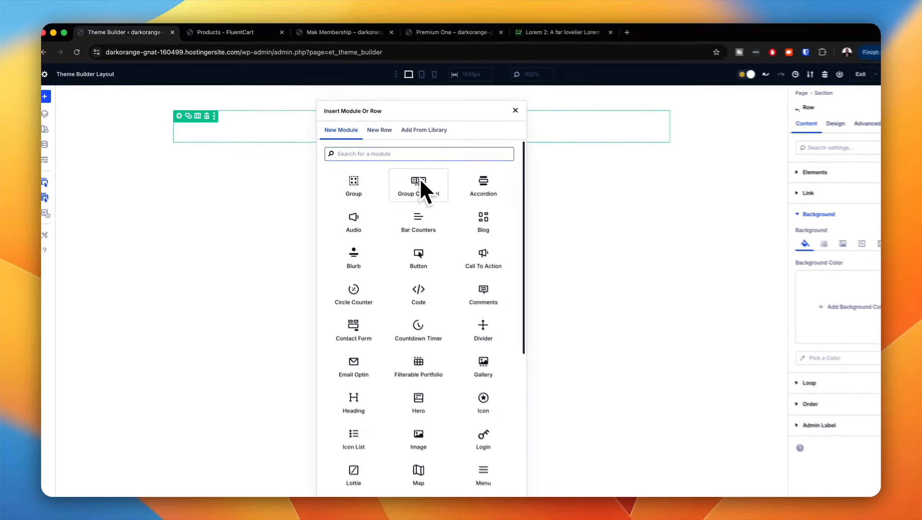
pyautogui.write('text')
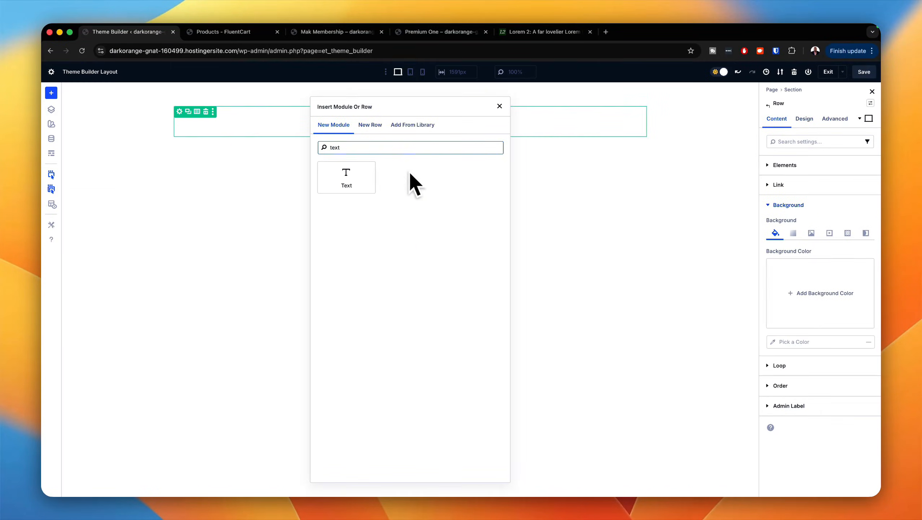
pyautogui.click(346, 177)
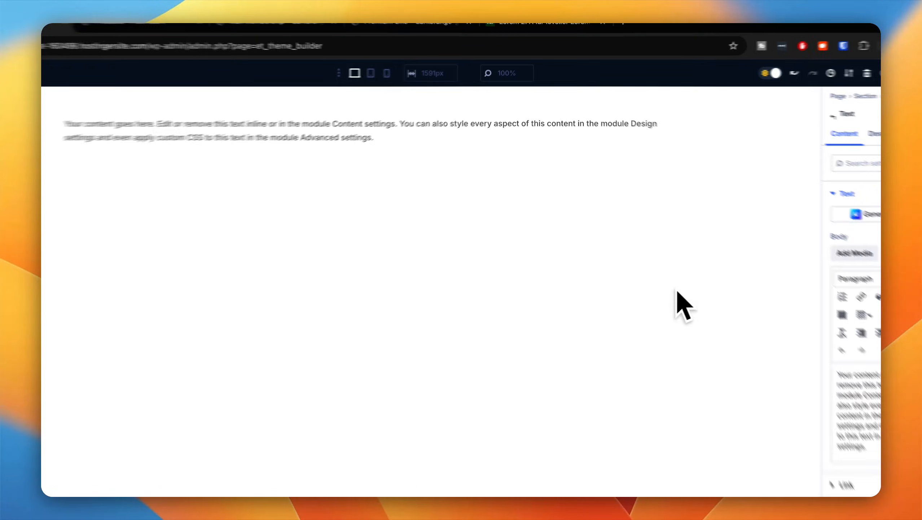
pyautogui.click(657, 123)
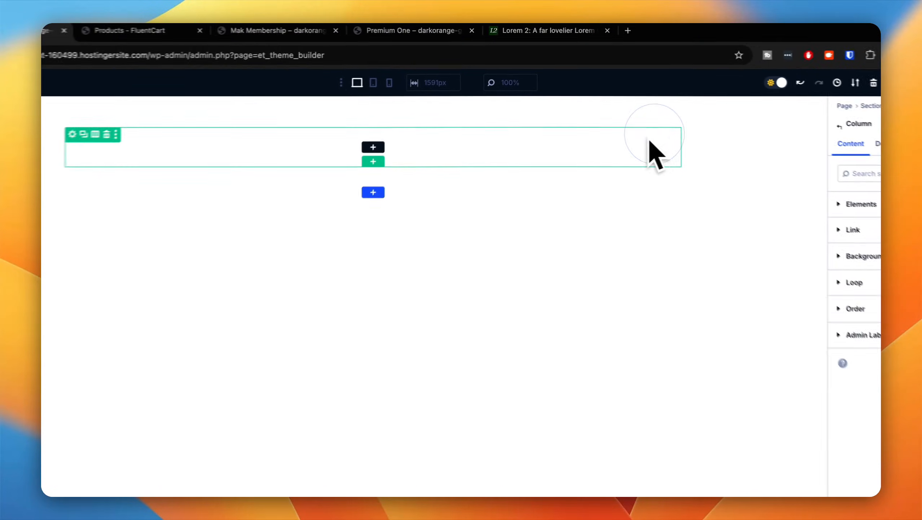
# Step: Insert a Text module into the row and set its body to the dynamic Post/Archive Title
pyautogui.click(374, 160)
pyautogui.write('text')
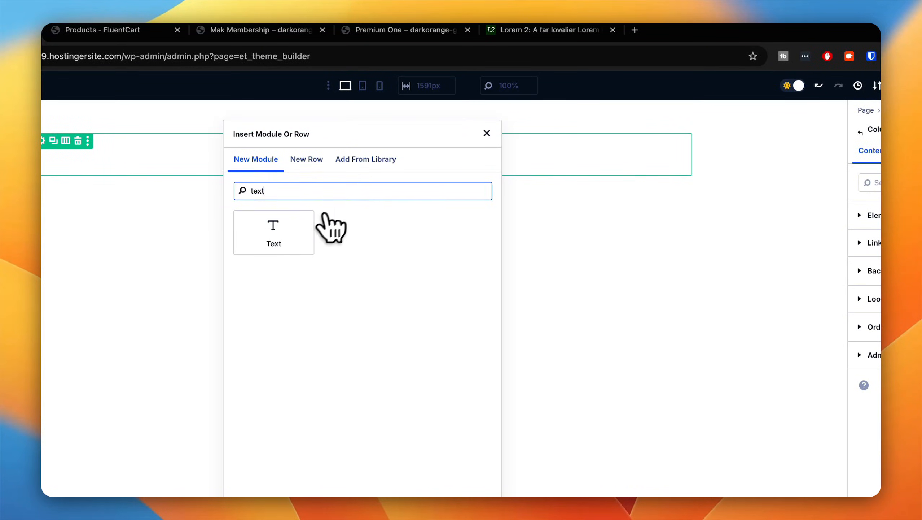
pyautogui.click(256, 248)
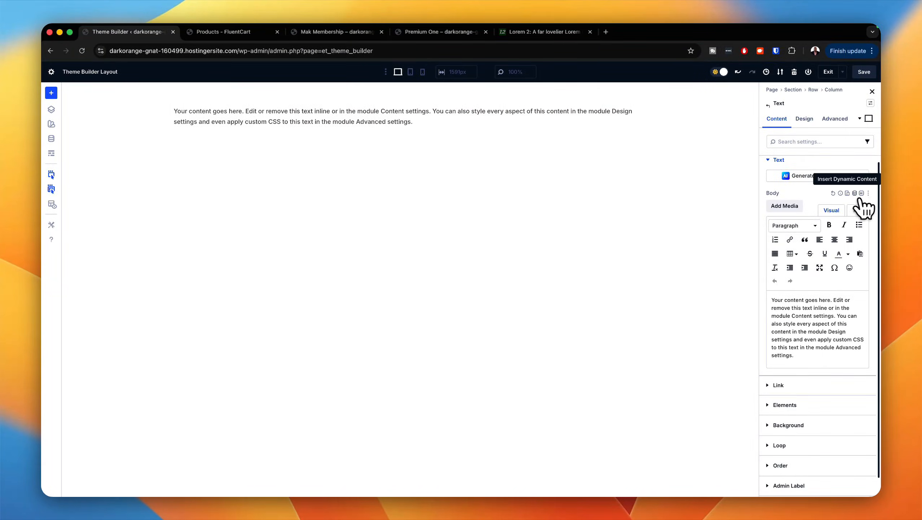
pyautogui.click(861, 193)
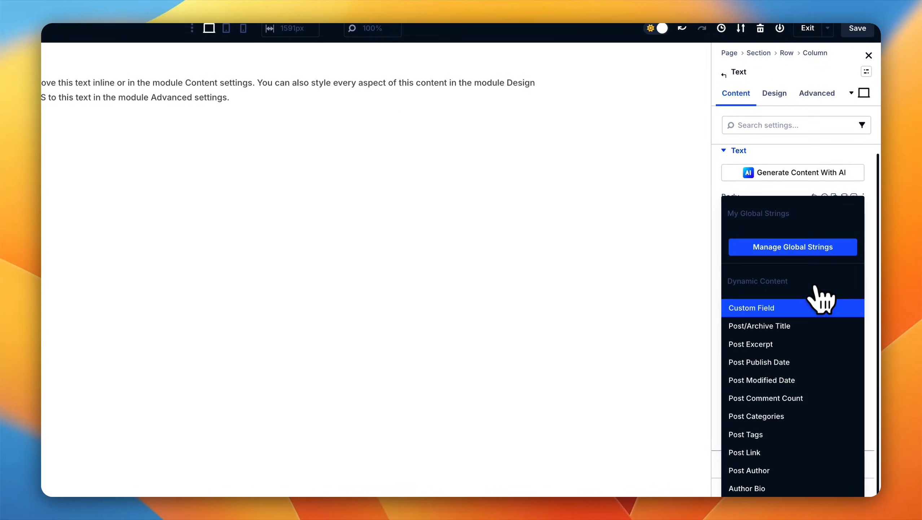
pyautogui.click(807, 328)
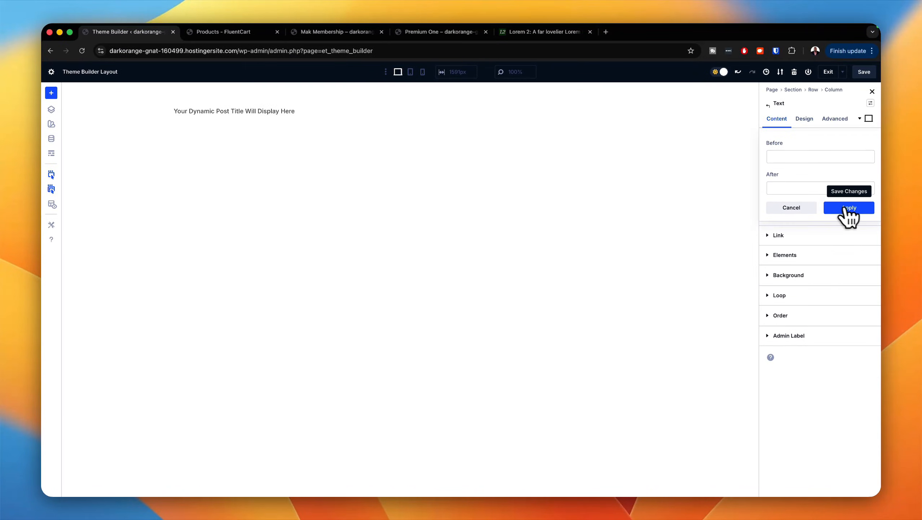
pyautogui.click(866, 210)
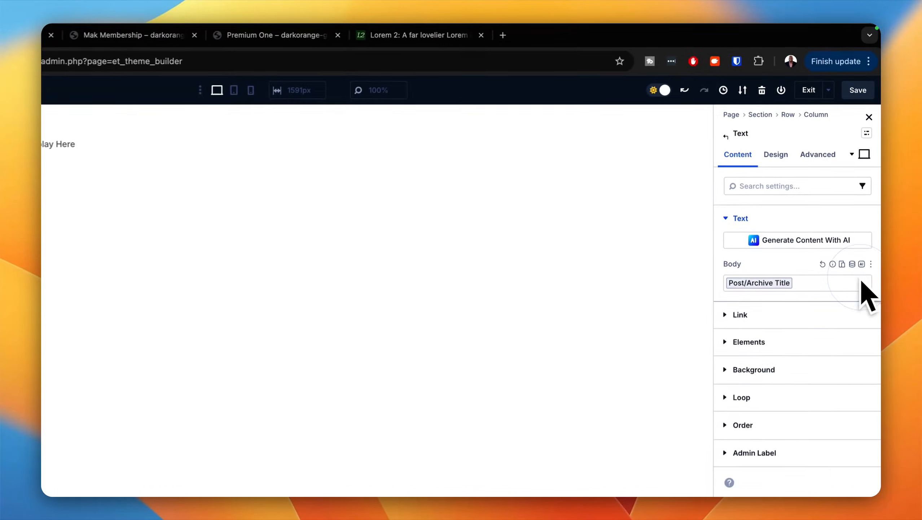
# Step: Style the dynamic title with the Text 2xl global text size and Semi Bold font weight, and save the layout
pyautogui.click(785, 167)
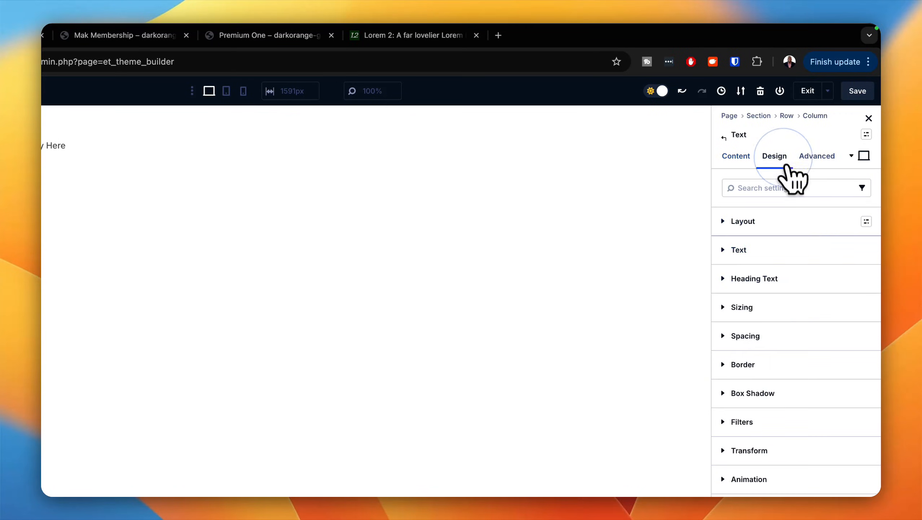
pyautogui.click(866, 250)
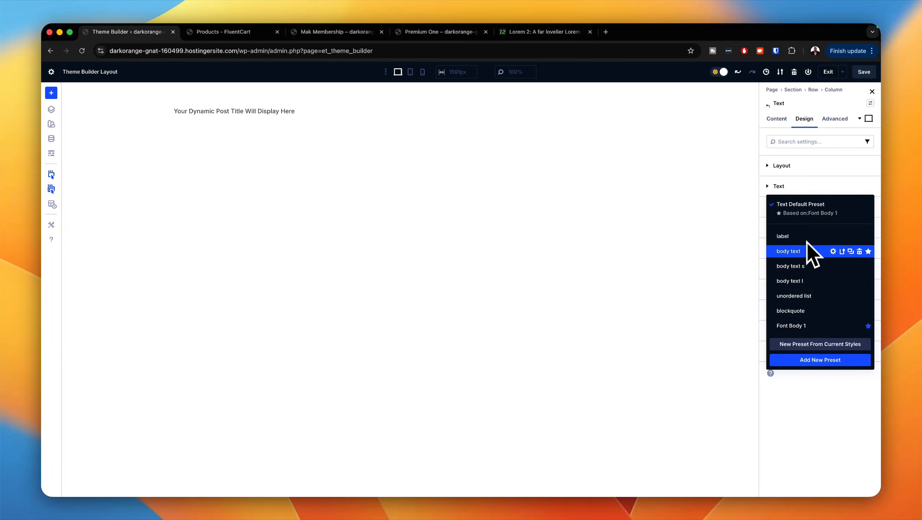
pyautogui.click(740, 197)
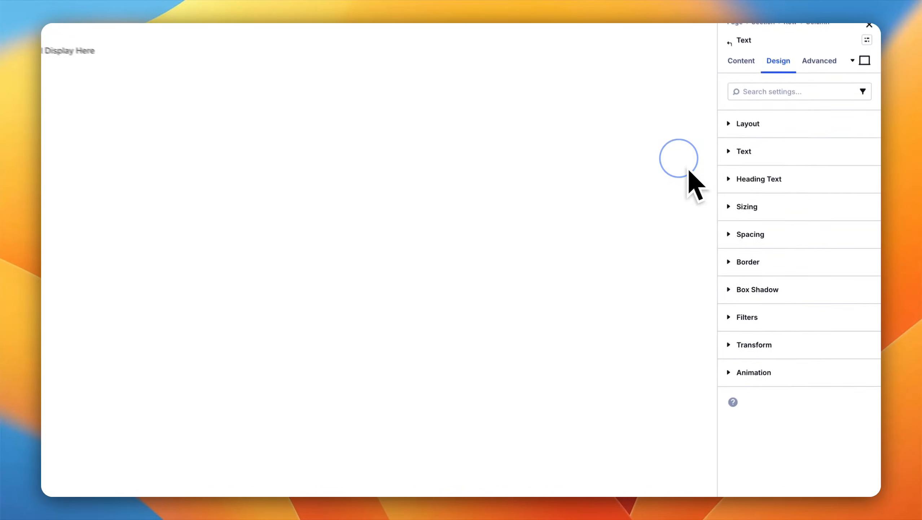
pyautogui.click(768, 186)
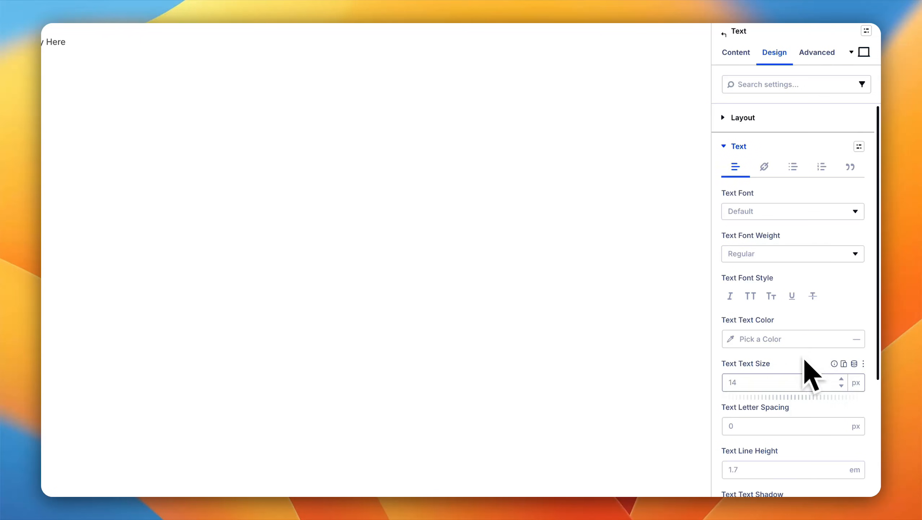
pyautogui.click(854, 364)
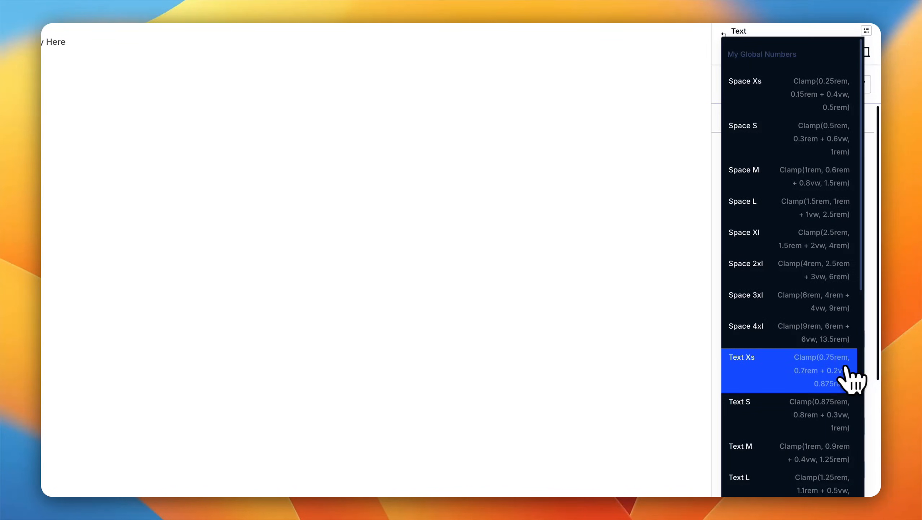
pyautogui.scroll(-3, 847, 376)
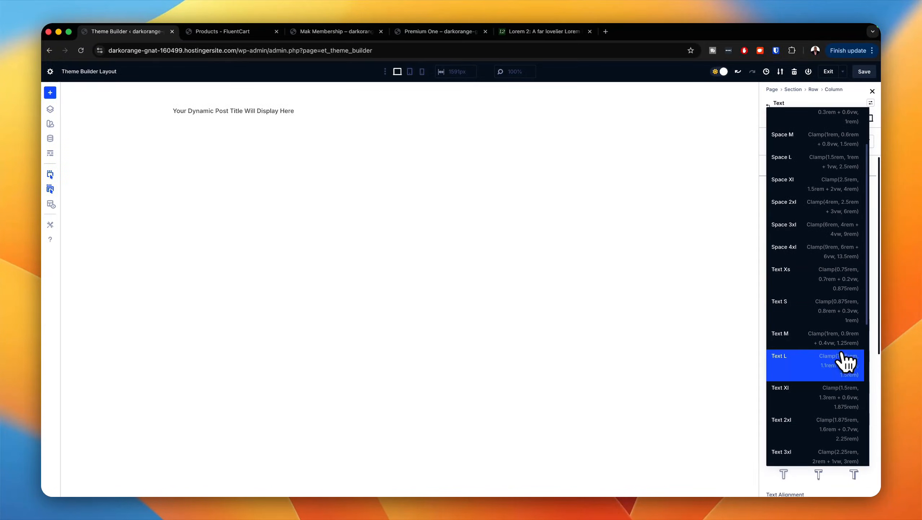
pyautogui.click(846, 386)
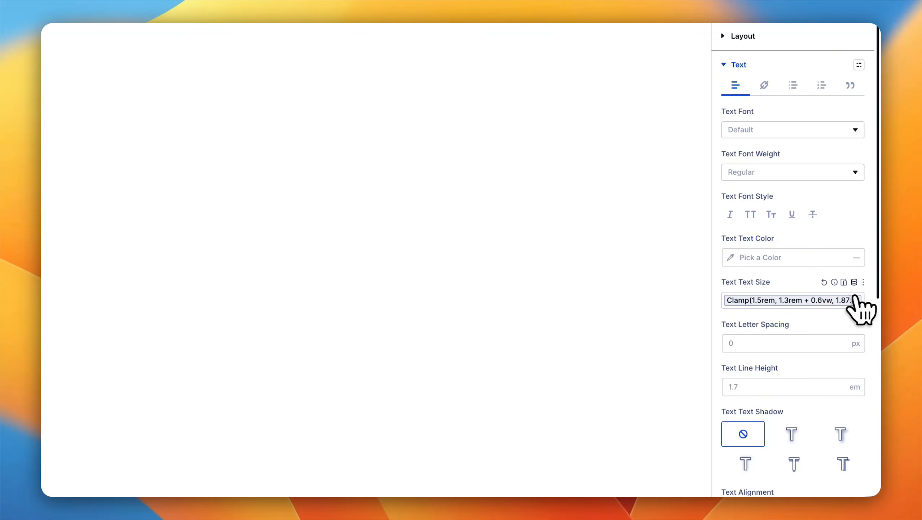
pyautogui.click(857, 297)
pyautogui.scroll(-5, 831, 355)
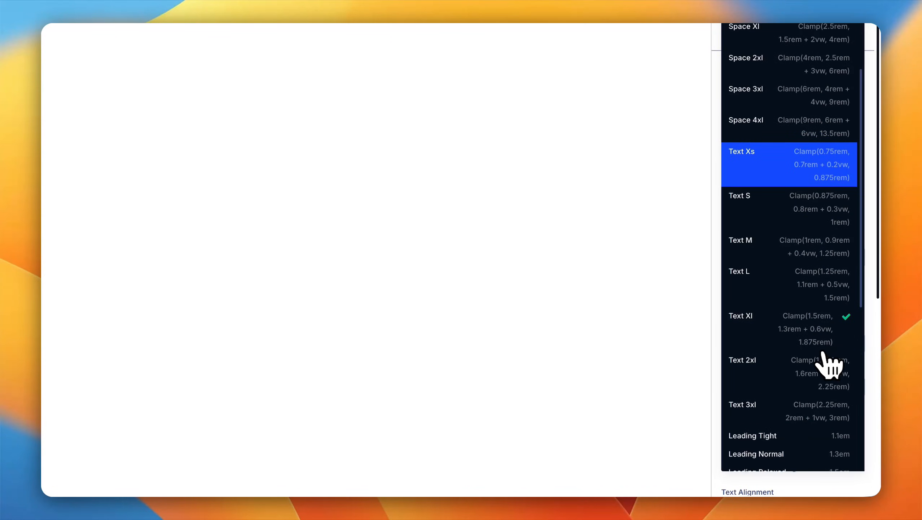
pyautogui.click(824, 355)
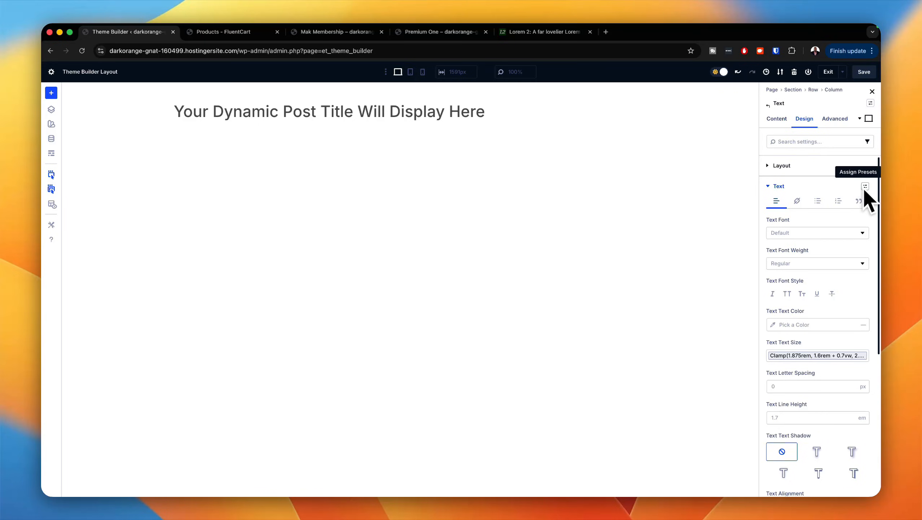
pyautogui.click(805, 264)
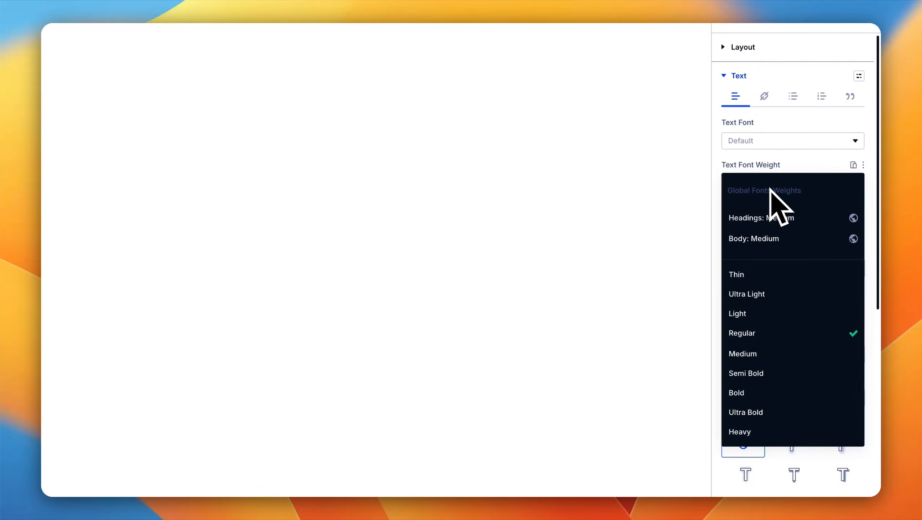
pyautogui.click(777, 379)
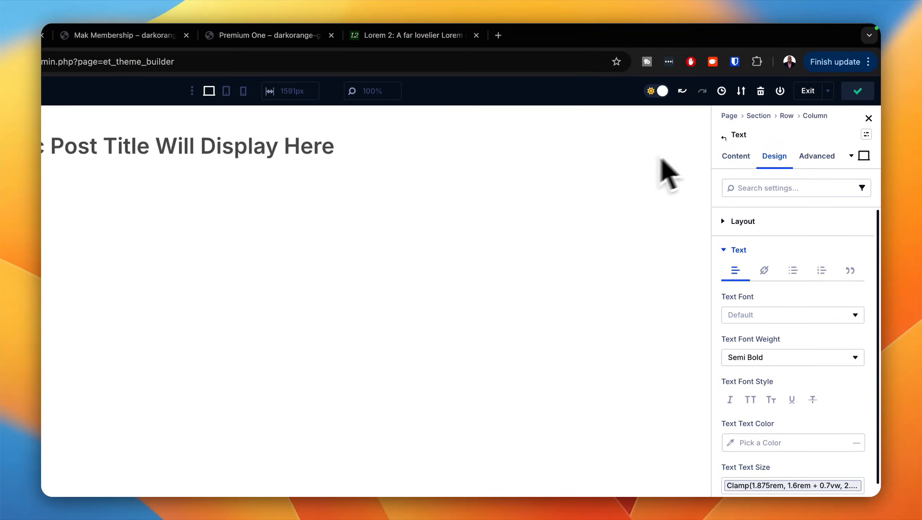
# Step: Insert a new single-column section below the dynamic title and add a Post Content module to it
pyautogui.click(231, 179)
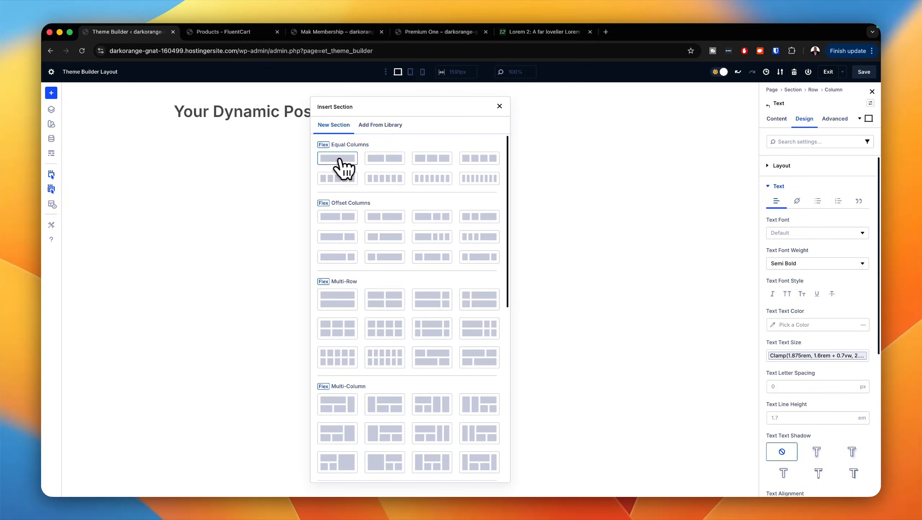
pyautogui.click(338, 161)
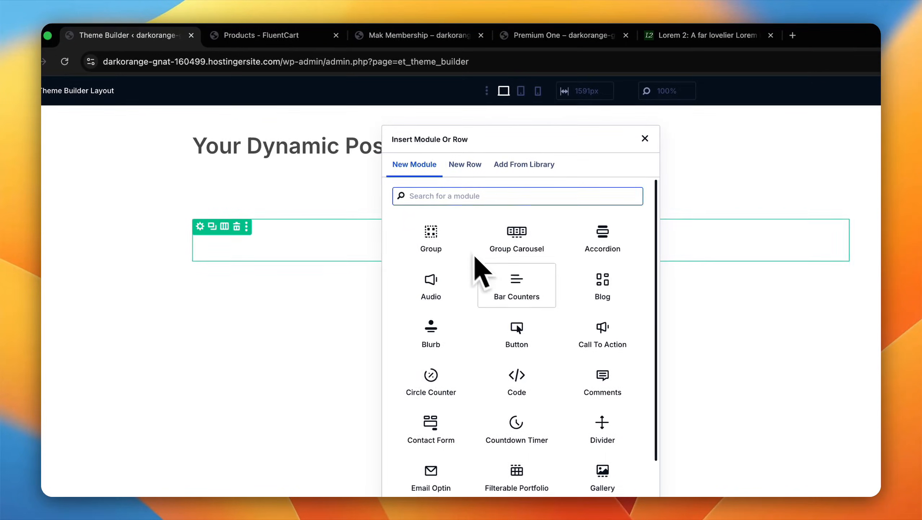
pyautogui.write('pos')
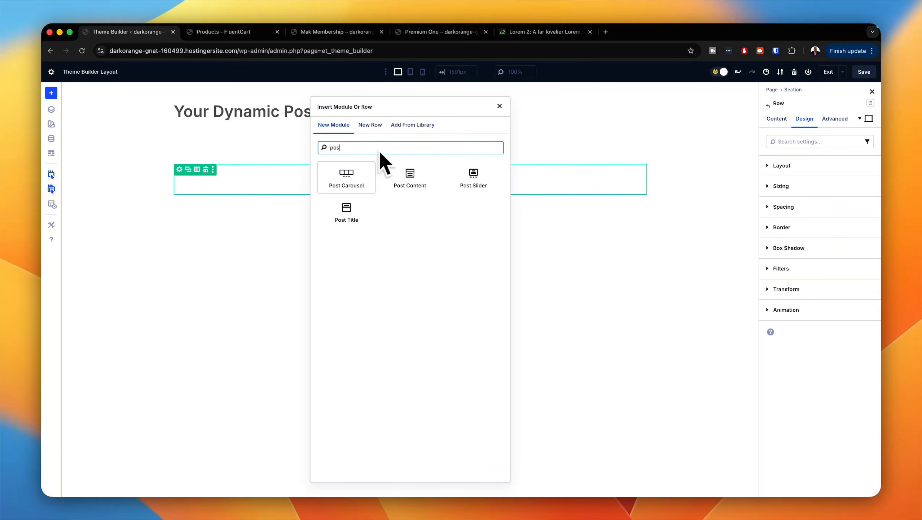
pyautogui.click(411, 177)
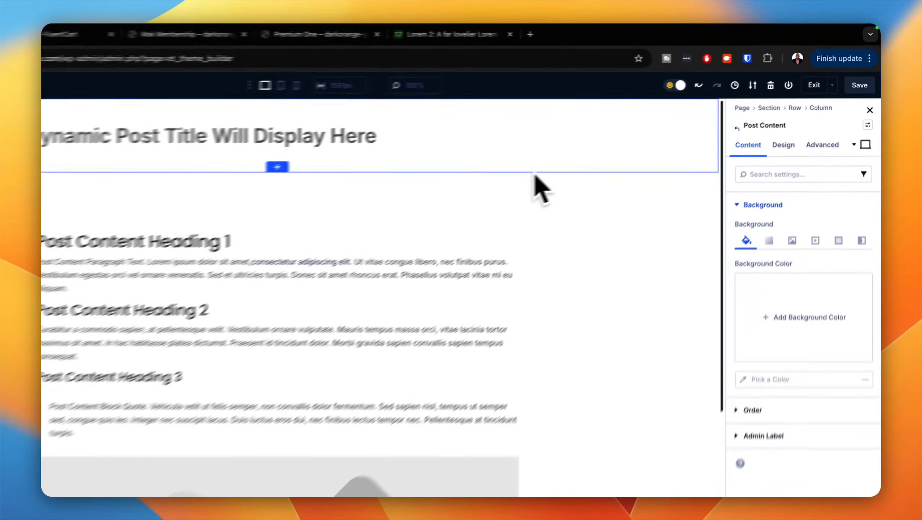
# Step: Save the body layout, exit the layout editor and save the Theme Builder changes
pyautogui.click(865, 72)
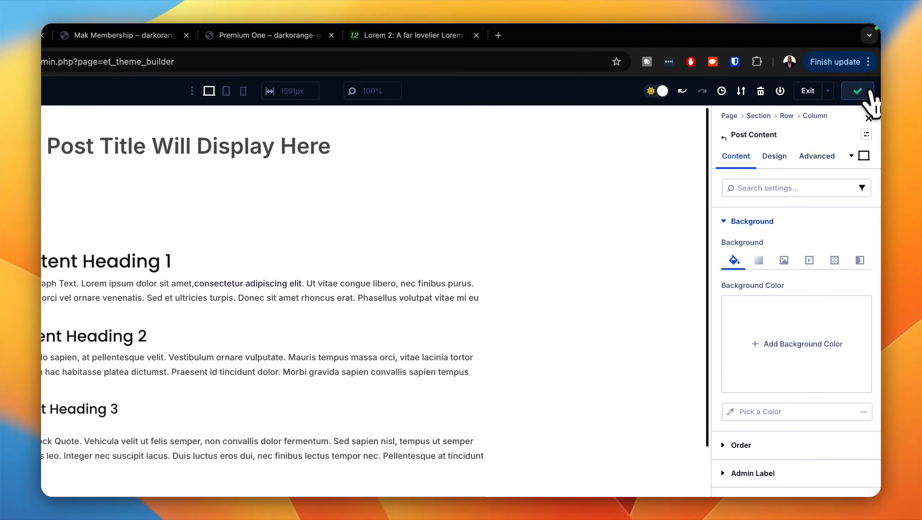
pyautogui.click(808, 91)
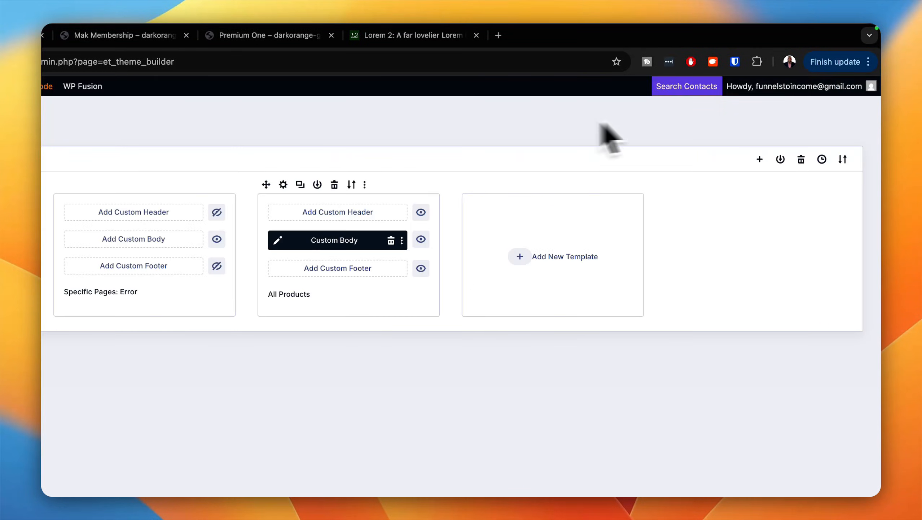
pyautogui.click(213, 128)
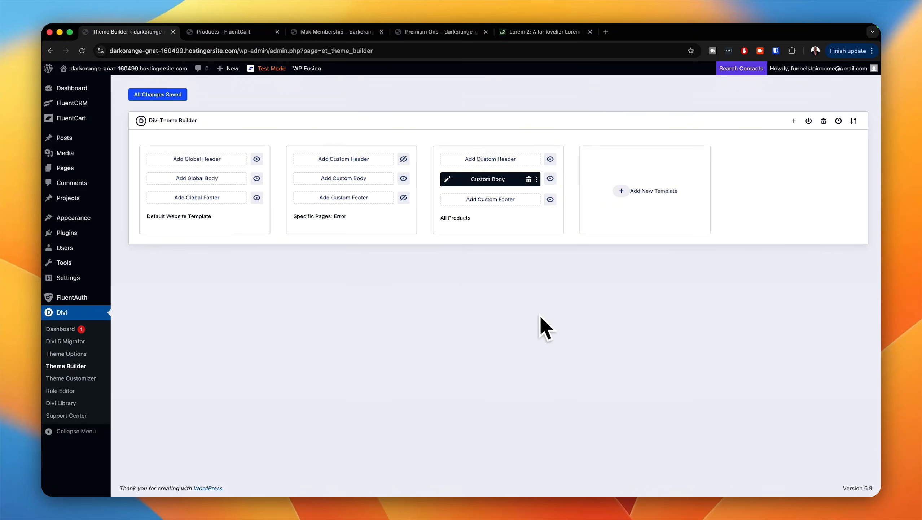
# Step: Examine the Mak Membership product page to check how the new template displays its title and content
pyautogui.click(262, 32)
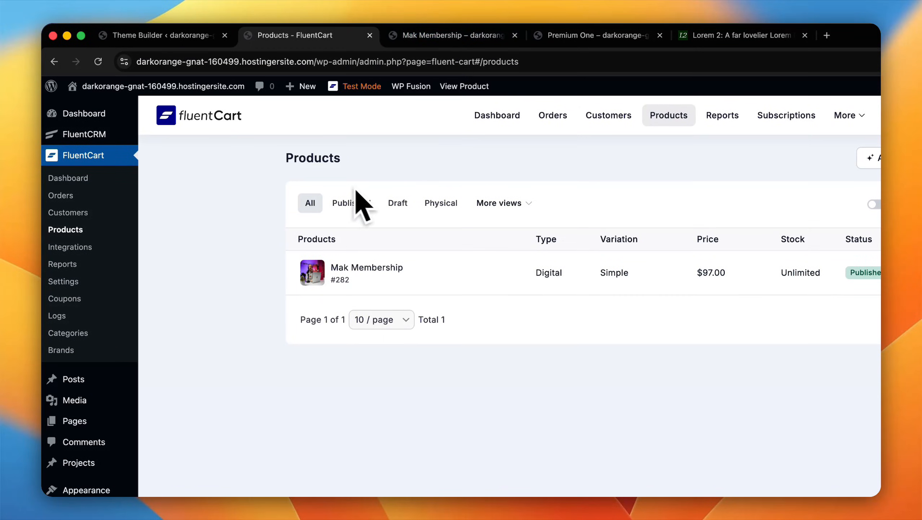
pyautogui.click(426, 37)
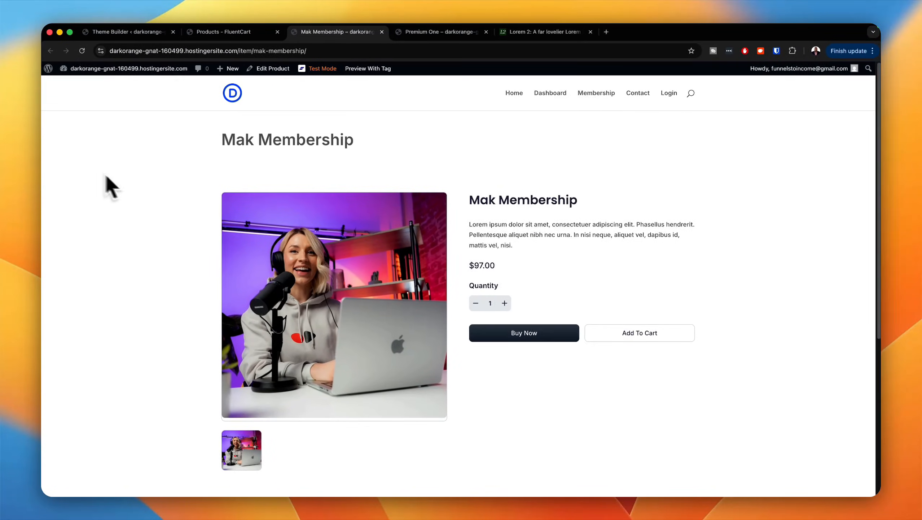
pyautogui.scroll(-5, 412, 305)
pyautogui.scroll(-3, 426, 310)
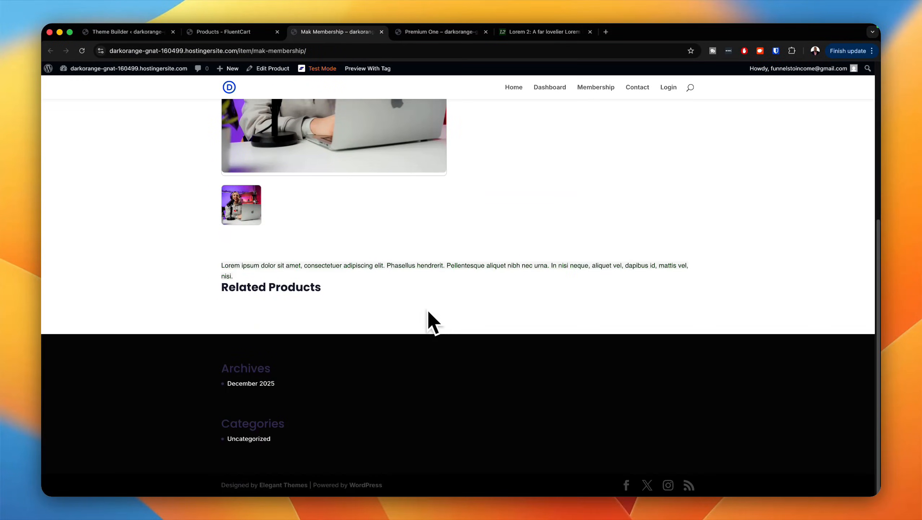
pyautogui.scroll(7, 428, 307)
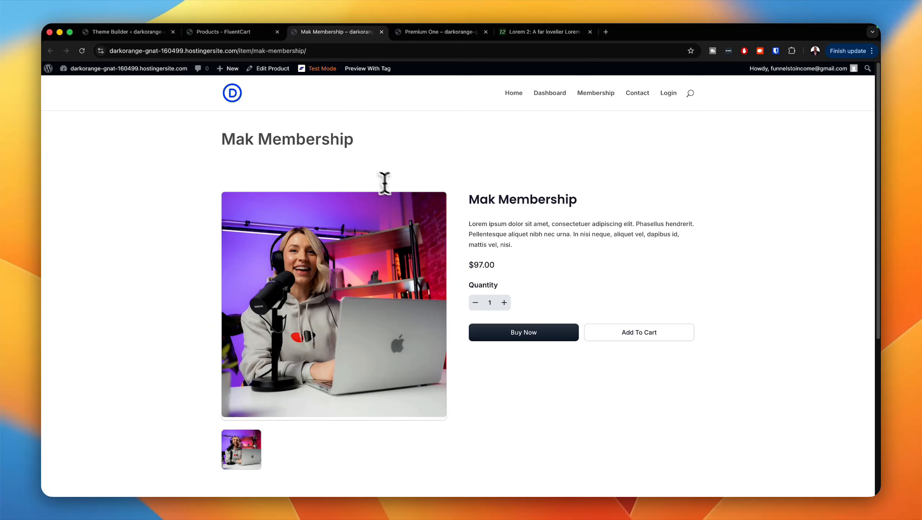
pyautogui.moveTo(221, 139); pyautogui.dragTo(387, 158)
# Step: Copy the Mak Membership product page URL and open the site's Membership page for editing in Divi
pyautogui.click(361, 51)
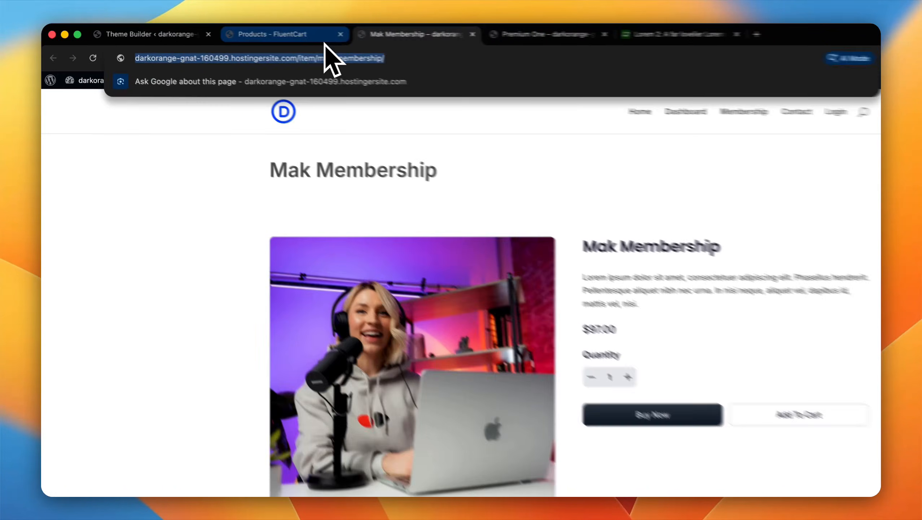
pyautogui.click(261, 36)
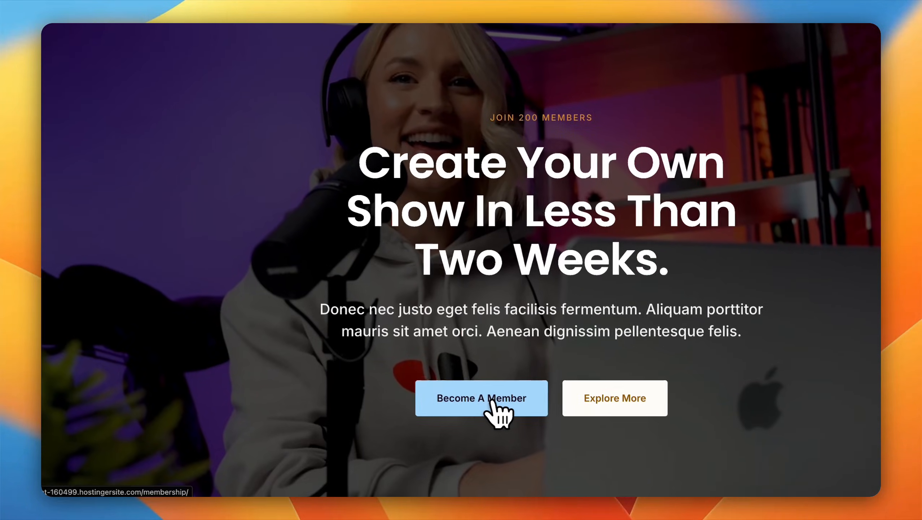
pyautogui.click(492, 401)
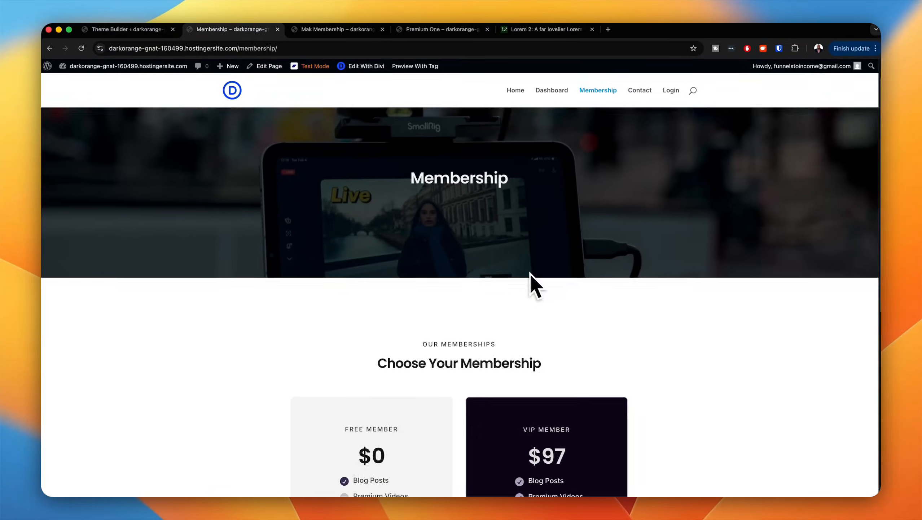
pyautogui.scroll(-5, 529, 282)
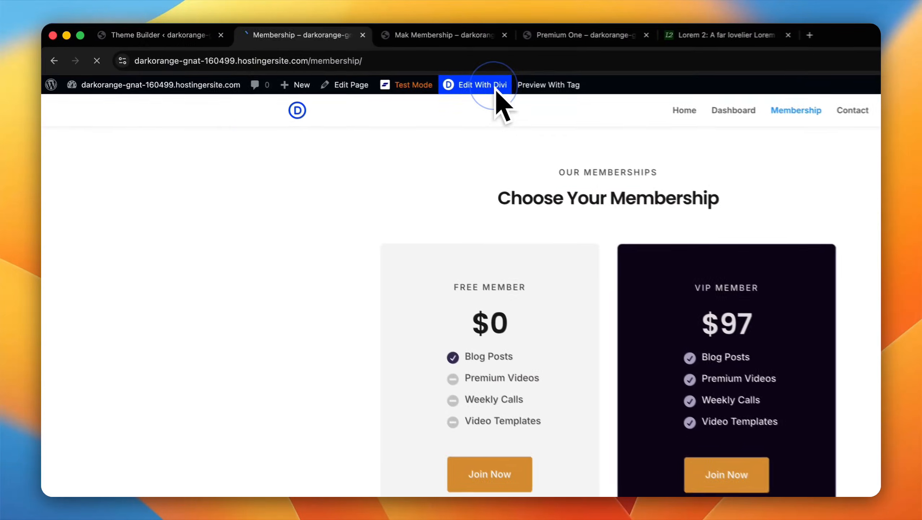
pyautogui.click(361, 68)
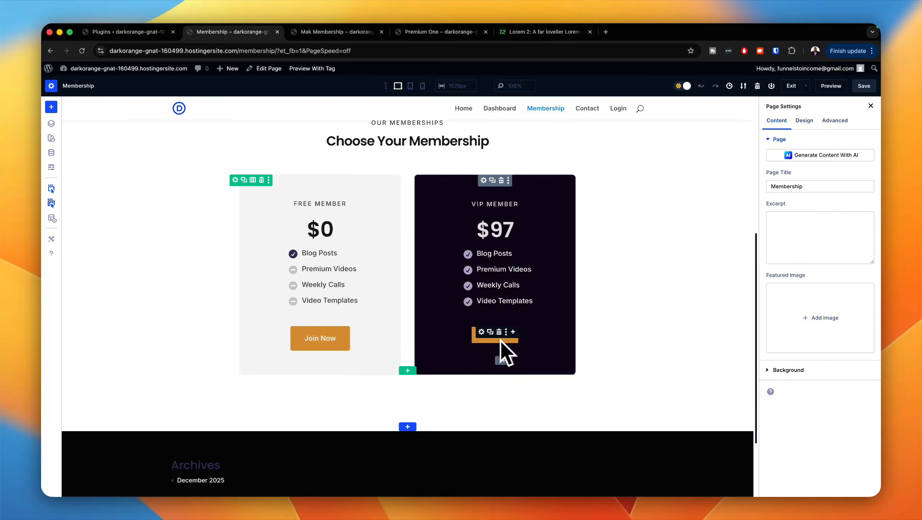
# Step: Link the VIP Member card's Join Now button to the copied Mak Membership product URL and save the page
pyautogui.click(482, 332)
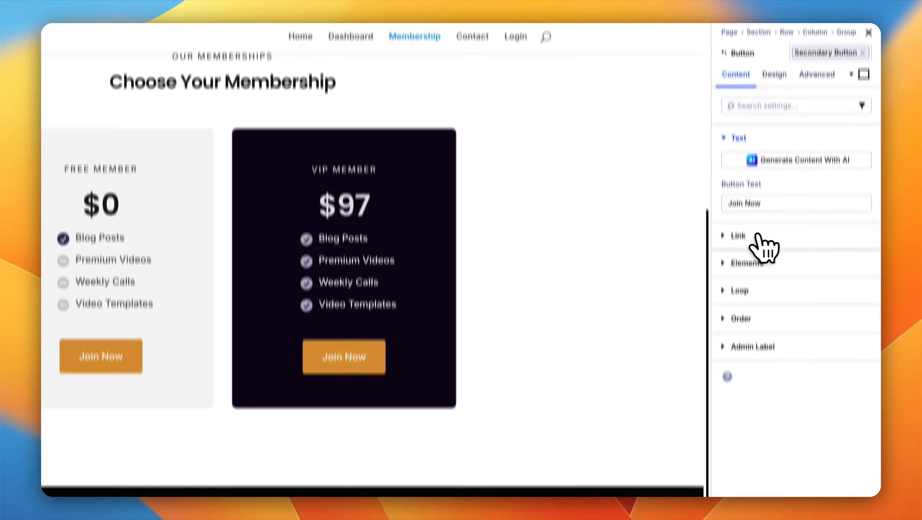
pyautogui.click(756, 209)
pyautogui.click(765, 178)
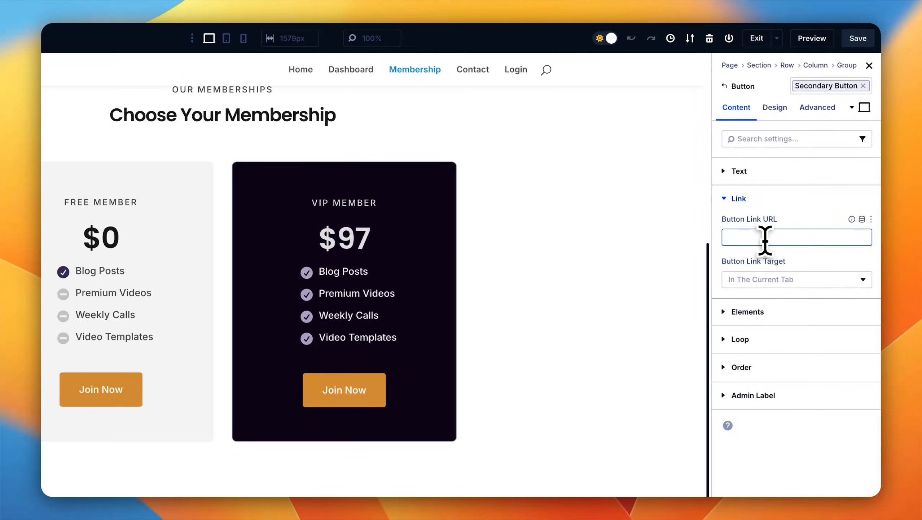
pyautogui.press('super+v')
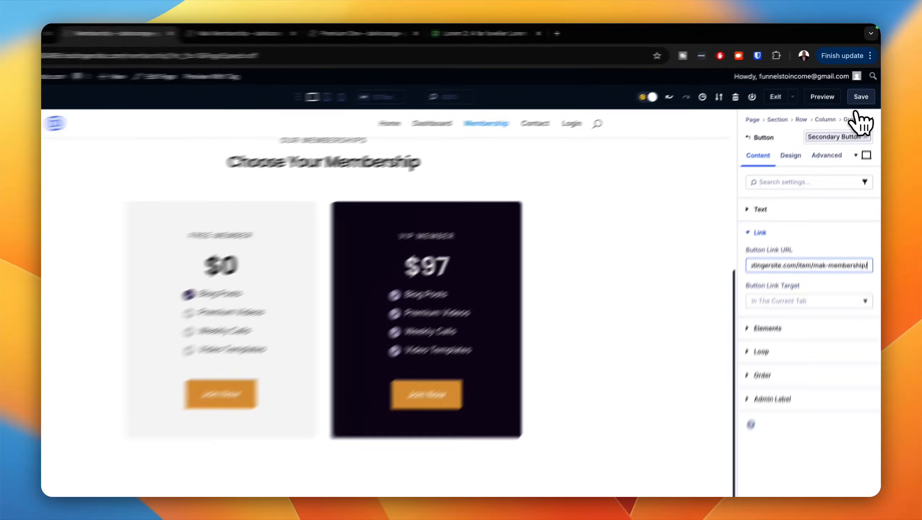
pyautogui.click(863, 86)
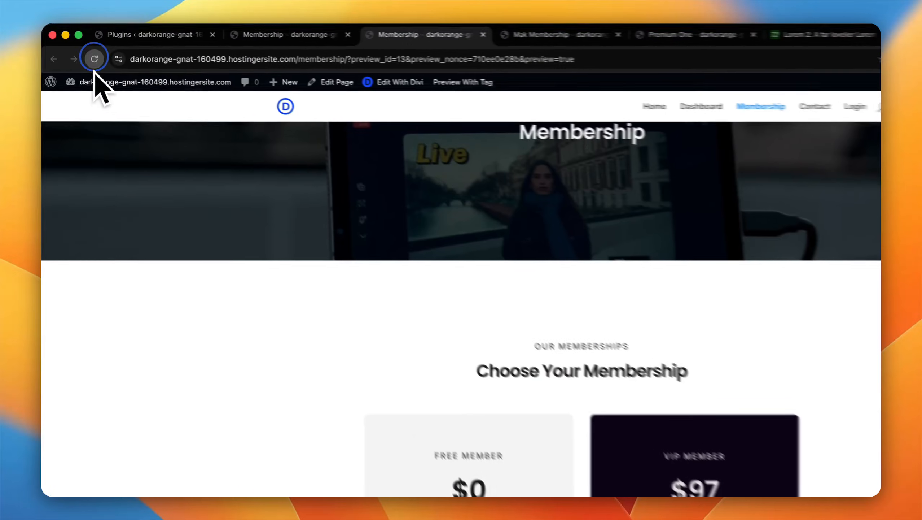
# Step: Reload the Membership page preview and check the Join Now buttons on the membership cards
pyautogui.click(82, 51)
pyautogui.scroll(-5, 517, 293)
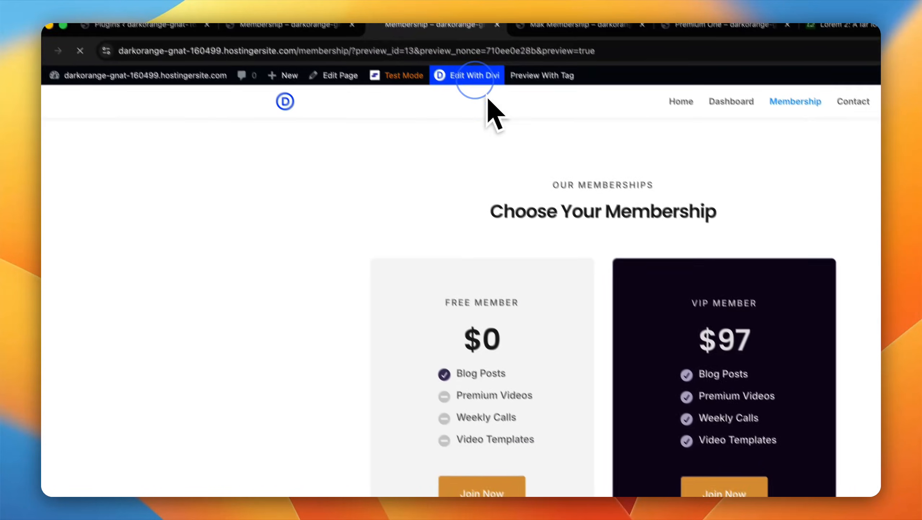
pyautogui.click(486, 75)
pyautogui.click(51, 52)
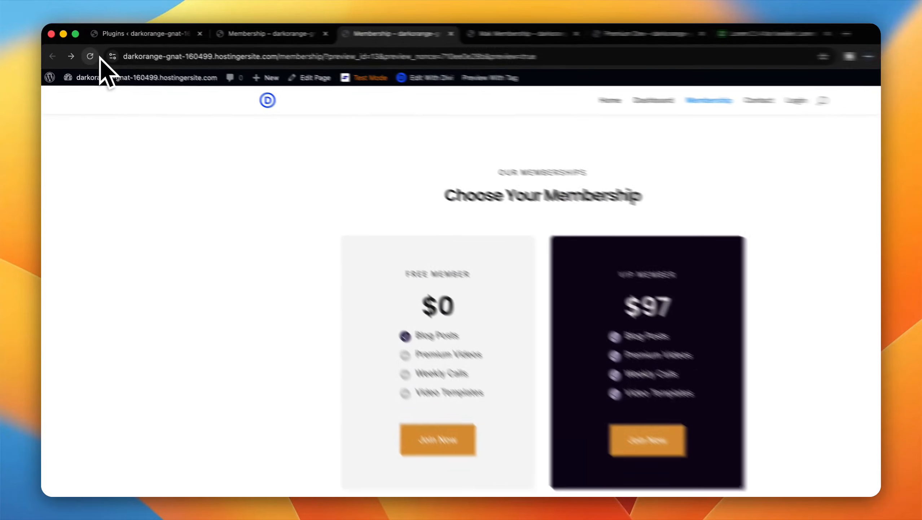
pyautogui.click(82, 51)
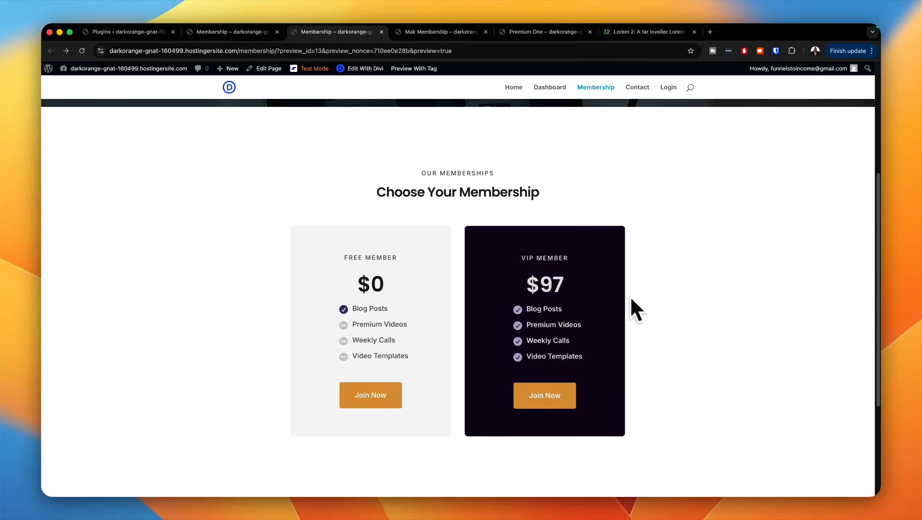
pyautogui.scroll(-1, 647, 309)
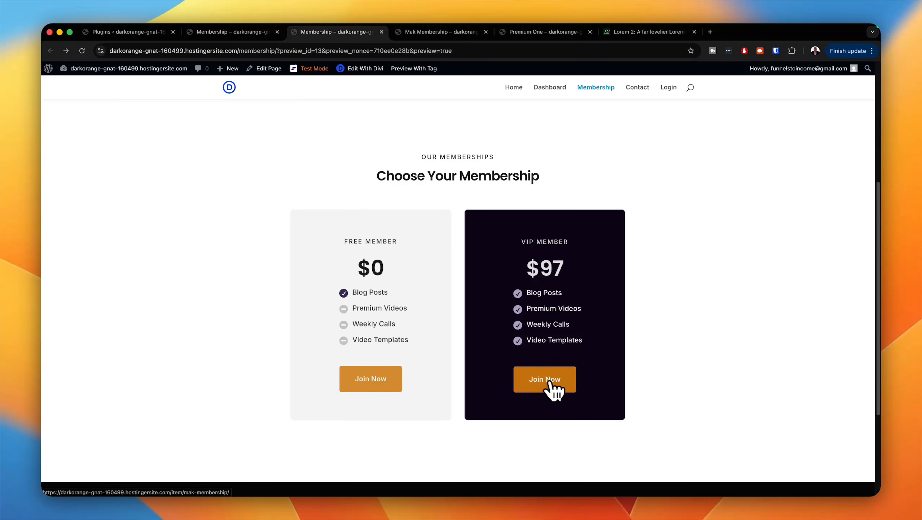
# Step: Test the VIP Member card's Join Now link, proceed to buy Mak Membership and examine the checkout page
pyautogui.click(550, 385)
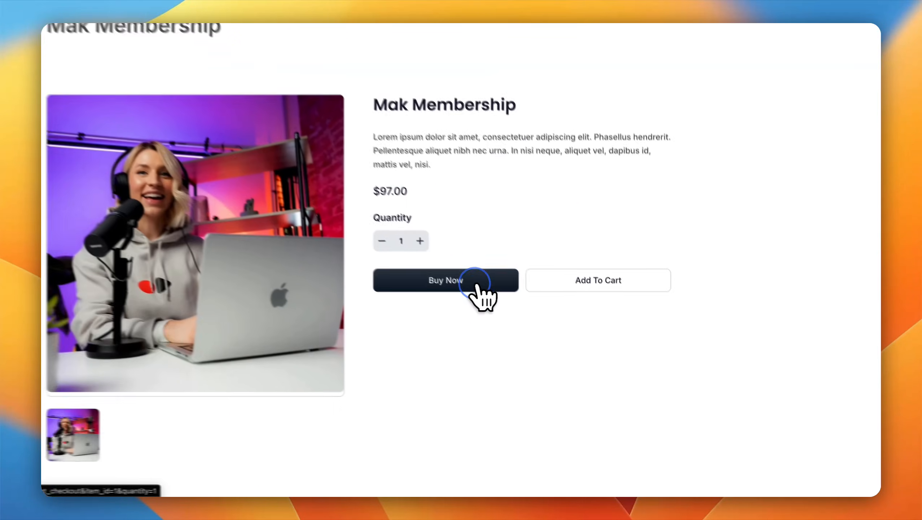
pyautogui.click(551, 335)
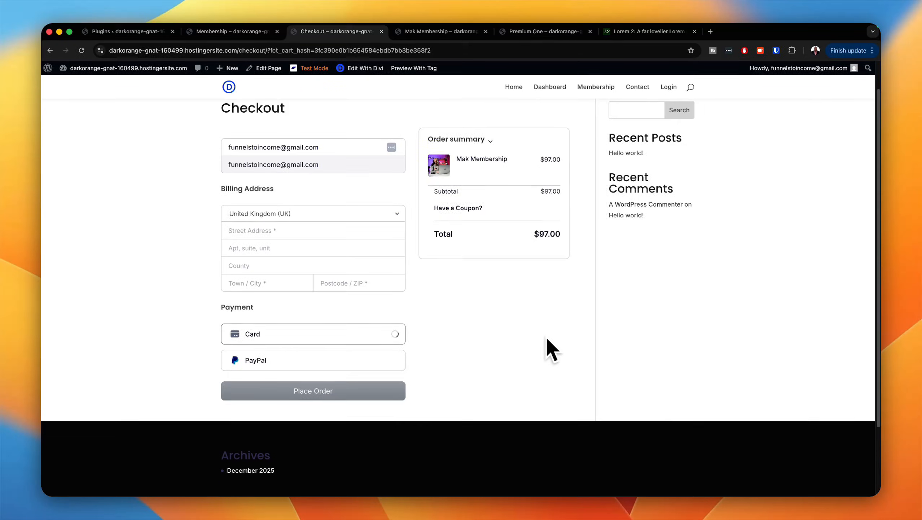
pyautogui.scroll(-2, 545, 336)
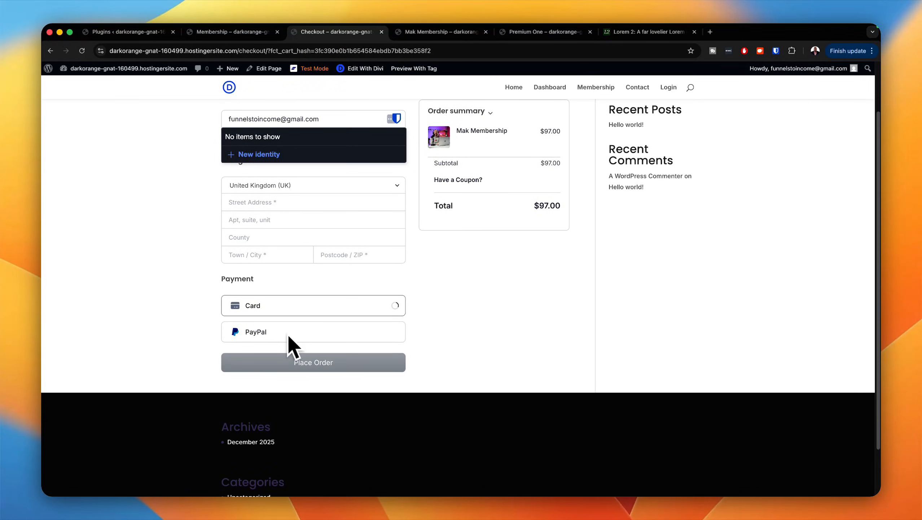
pyautogui.scroll(2, 466, 335)
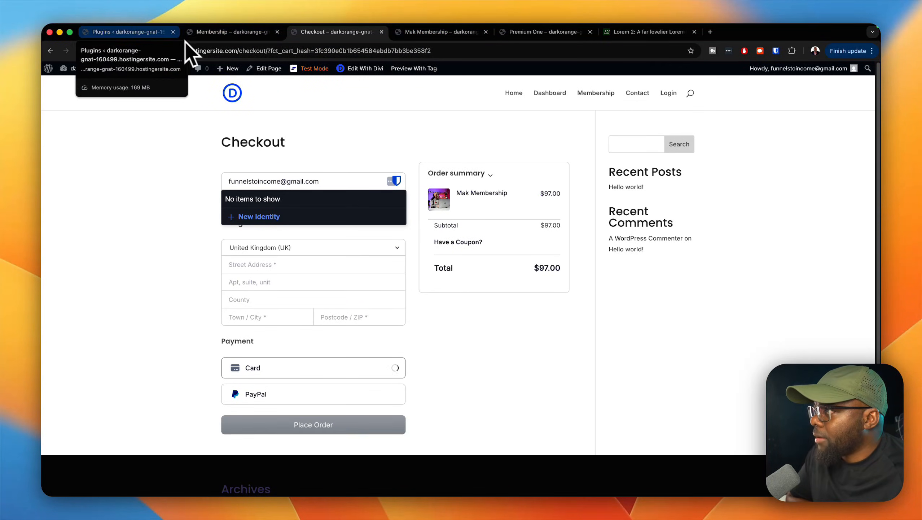
# Step: Return to the Divi Theme Builder and open the All Products template's settings to review its assignments
pyautogui.click(150, 34)
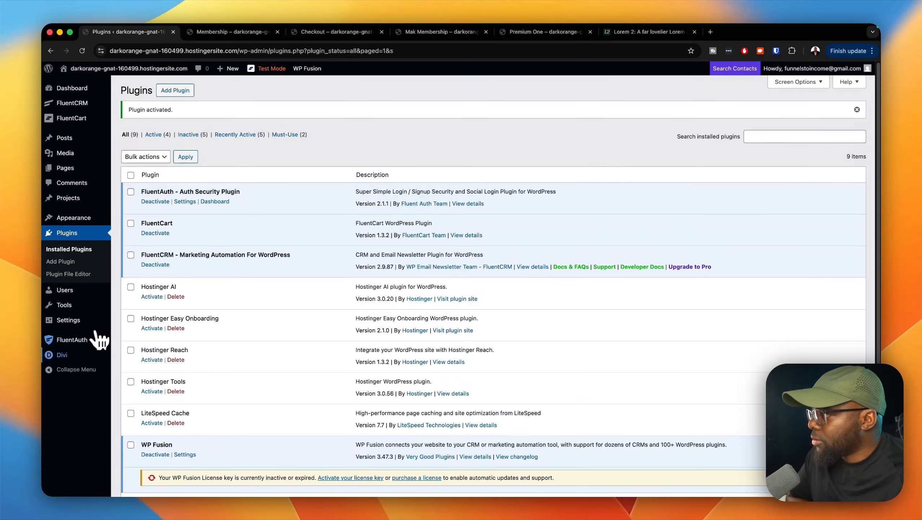
pyautogui.moveTo(89, 476)
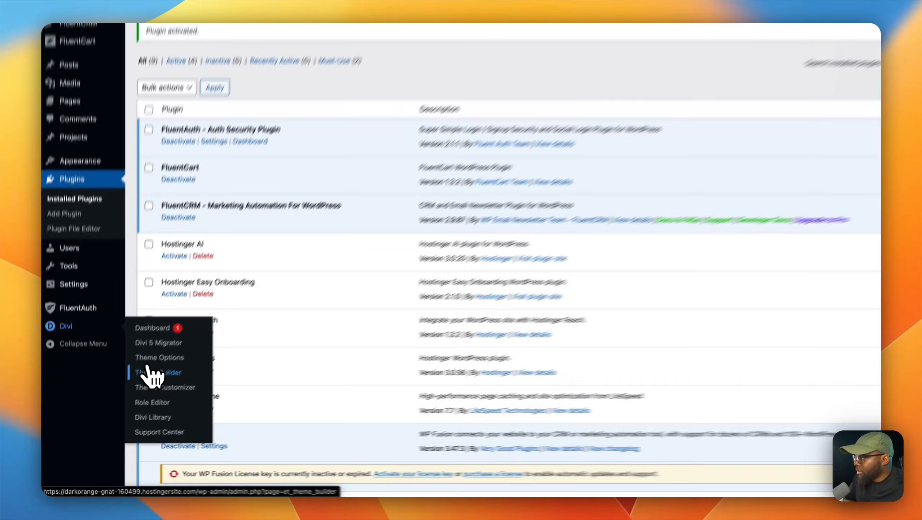
pyautogui.click(133, 392)
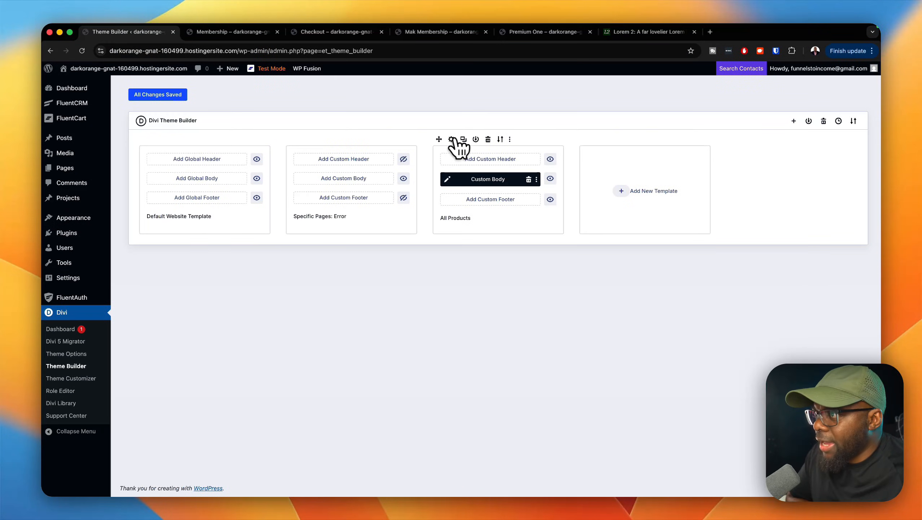
pyautogui.click(452, 139)
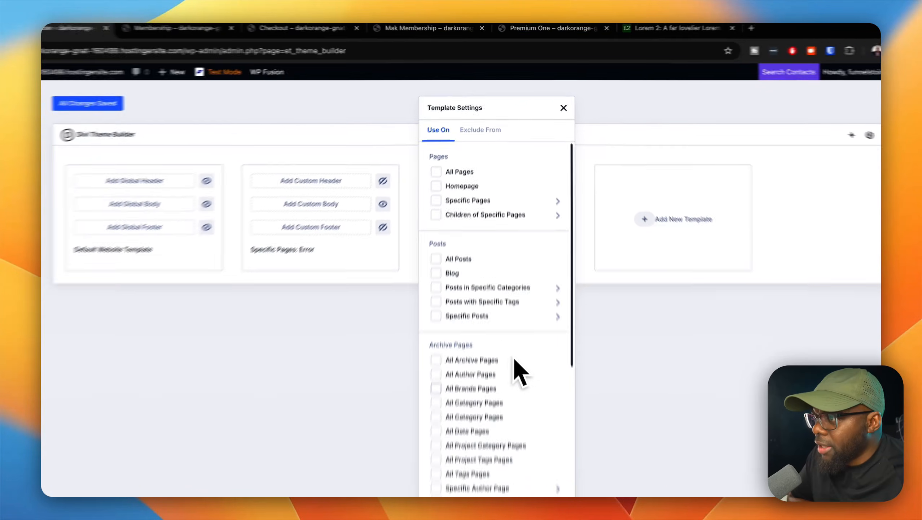
pyautogui.scroll(-10, 524, 335)
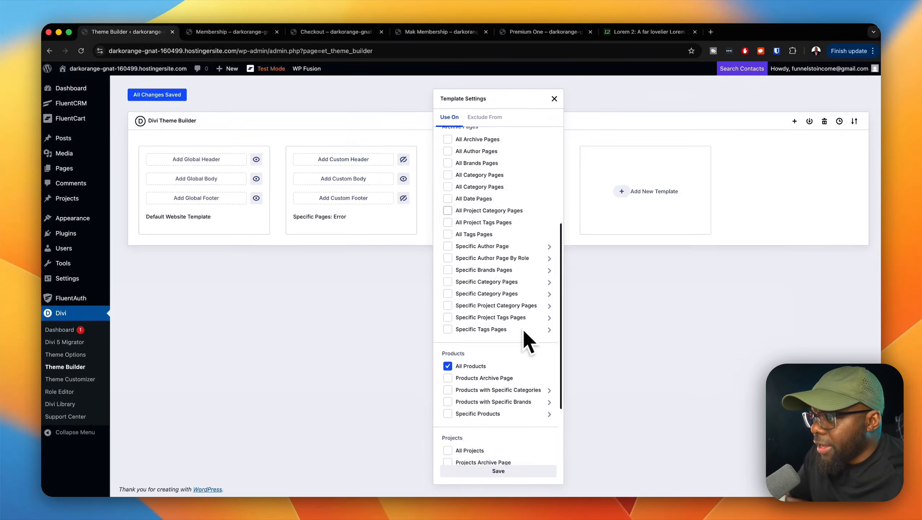
pyautogui.scroll(10, 472, 299)
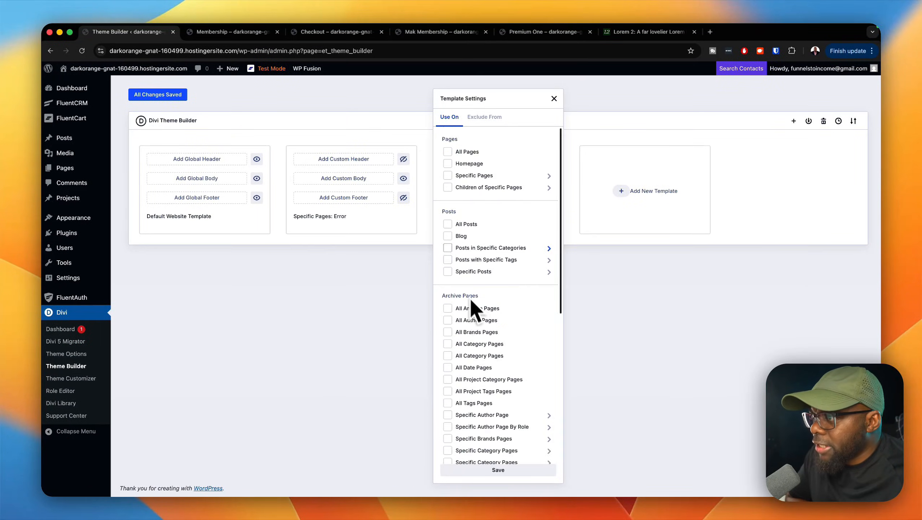
# Step: Assign the template to the Checkout, Cart, Receipt, Shop and Account pages as well and save the template settings
pyautogui.moveTo(453, 178)
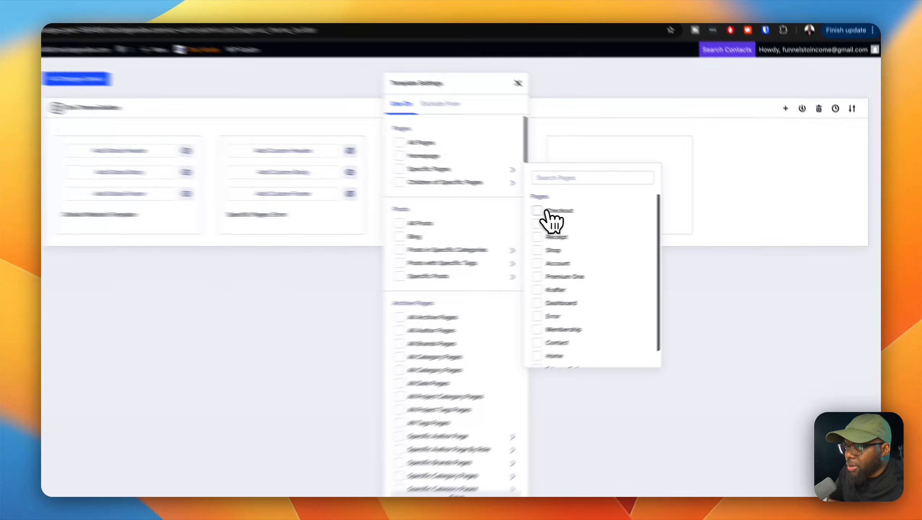
pyautogui.click(571, 213)
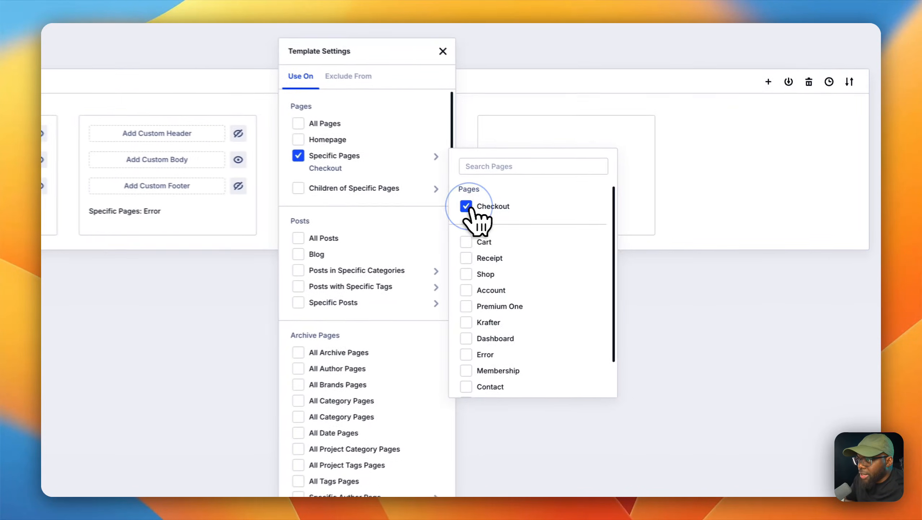
pyautogui.click(571, 224)
pyautogui.click(463, 259)
pyautogui.click(462, 276)
pyautogui.click(459, 293)
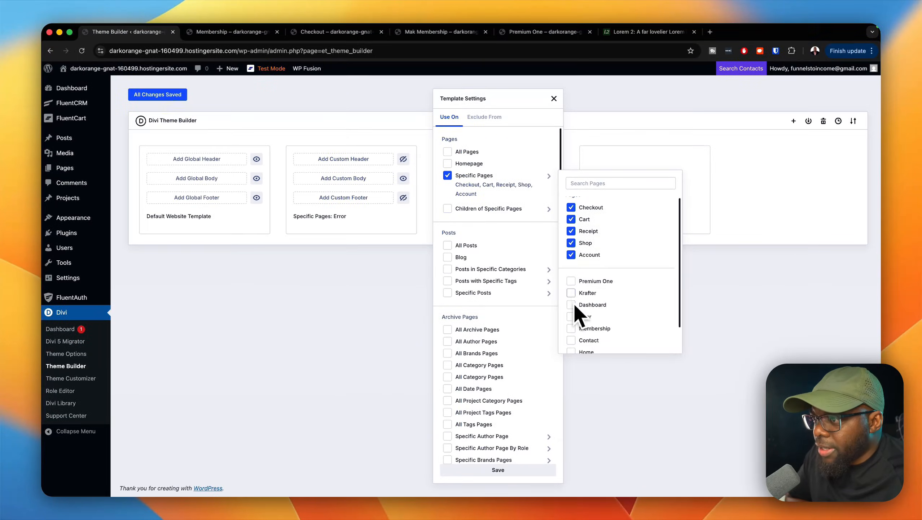
pyautogui.scroll(-1, 462, 337)
pyautogui.scroll(-1, 579, 315)
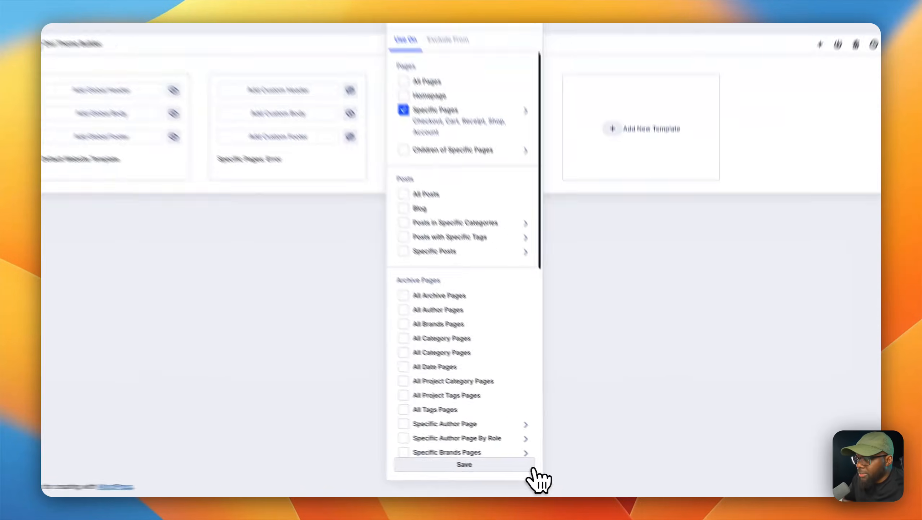
pyautogui.click(533, 470)
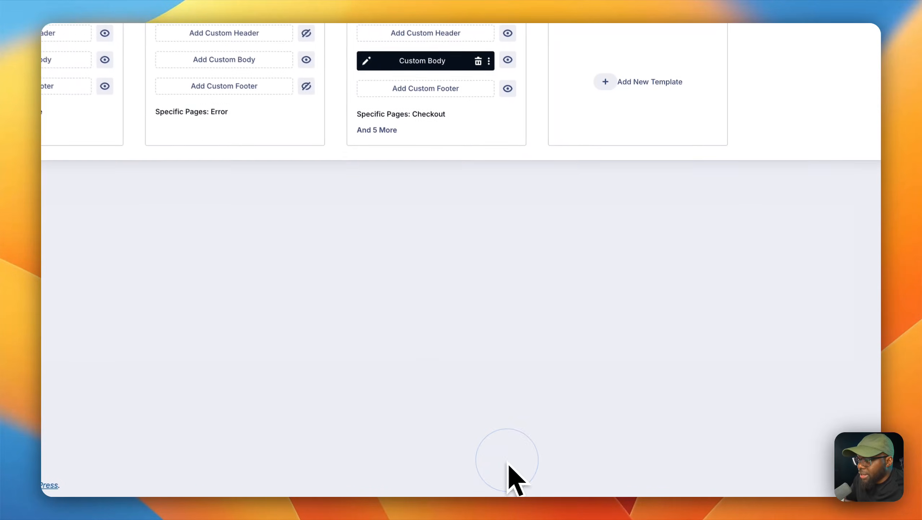
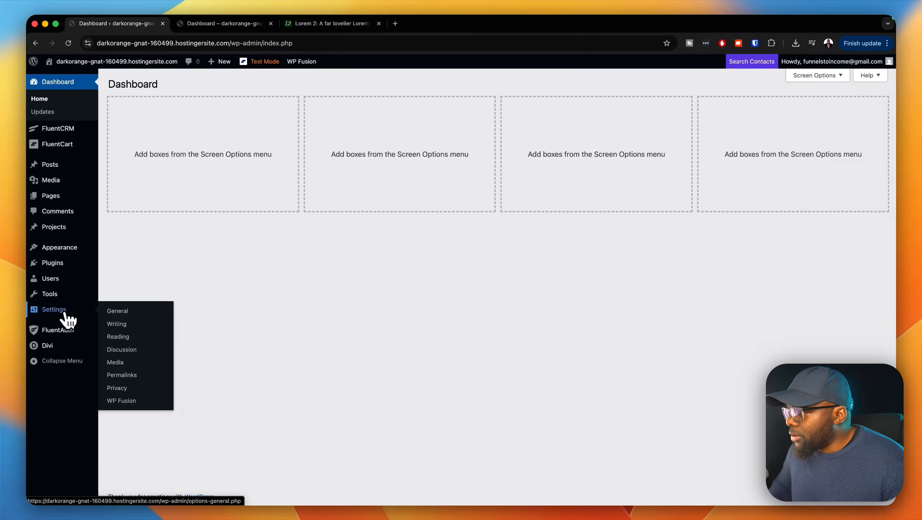
# Step: Add a custom link named User with URL # to mak menu and place it directly above Login
pyautogui.moveTo(74, 252)
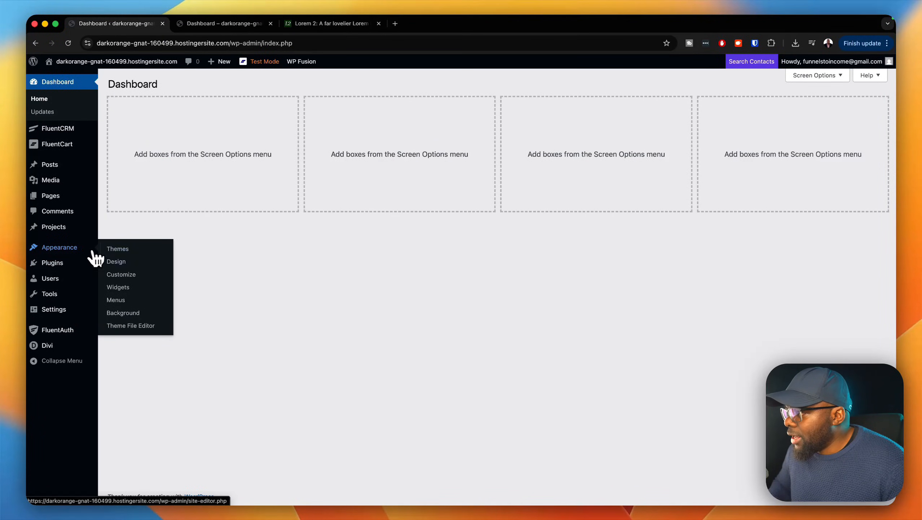
pyautogui.click(116, 299)
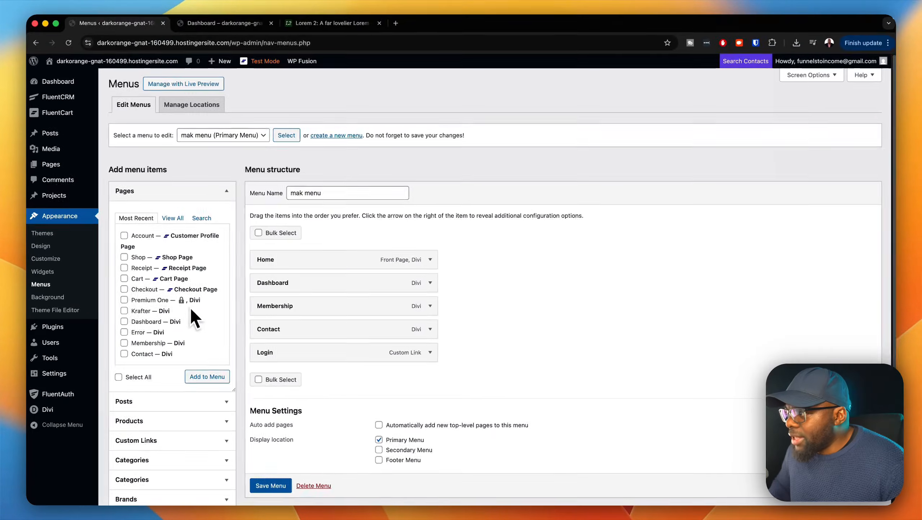
pyautogui.moveTo(250, 277)
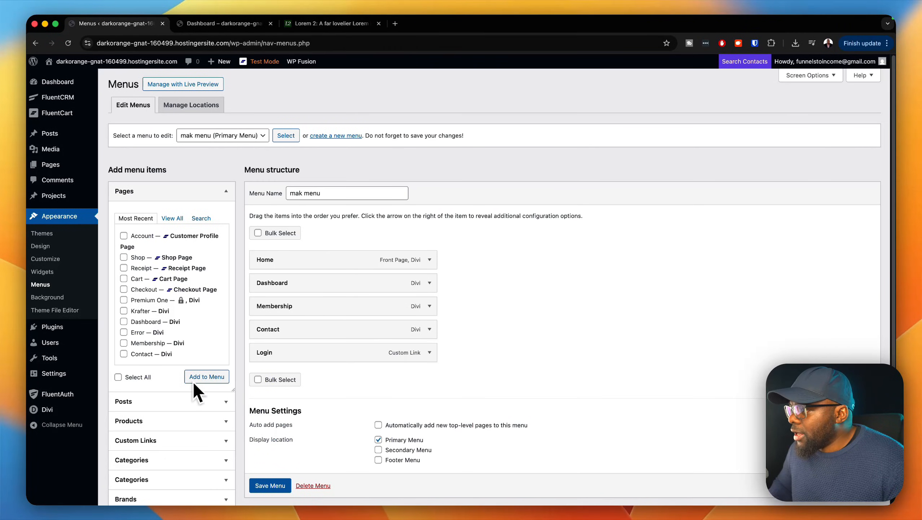
pyautogui.scroll(-2, 194, 382)
pyautogui.click(119, 444)
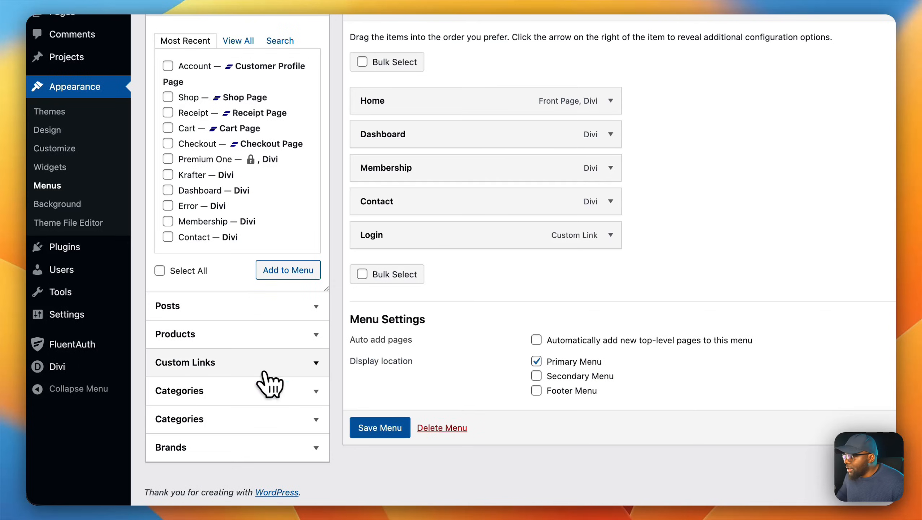
pyautogui.click(268, 373)
pyautogui.scroll(3, 255, 215)
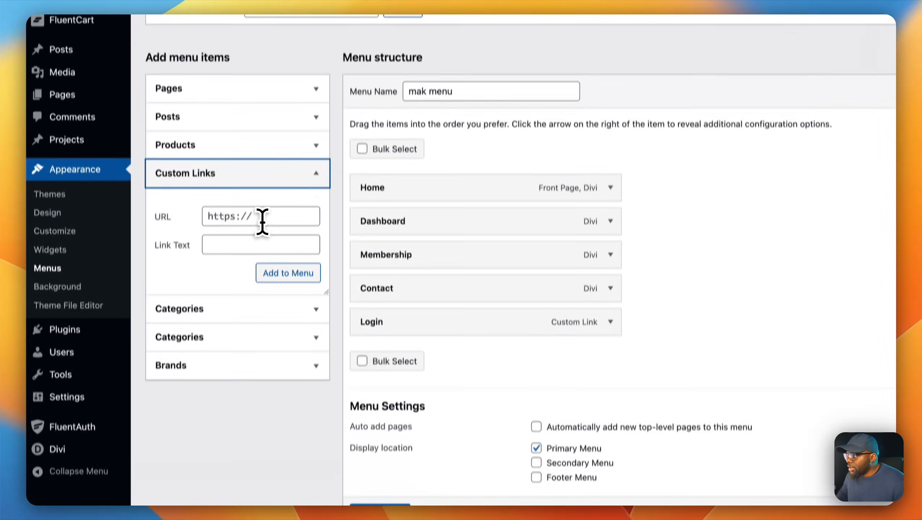
pyautogui.click(262, 218)
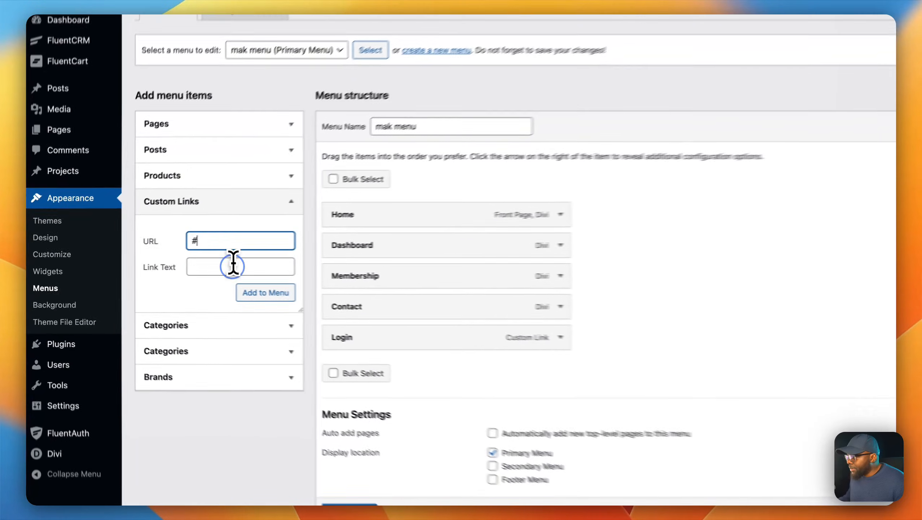
pyautogui.click(183, 268)
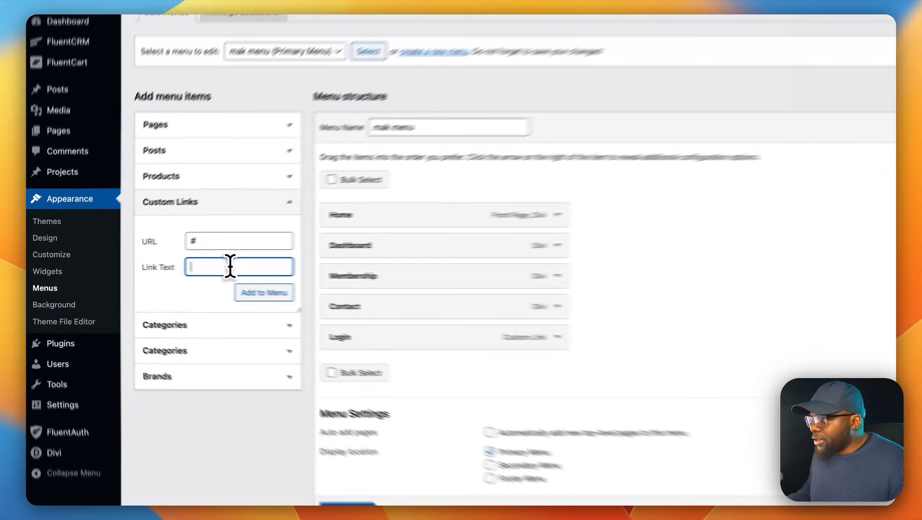
pyautogui.write('A')
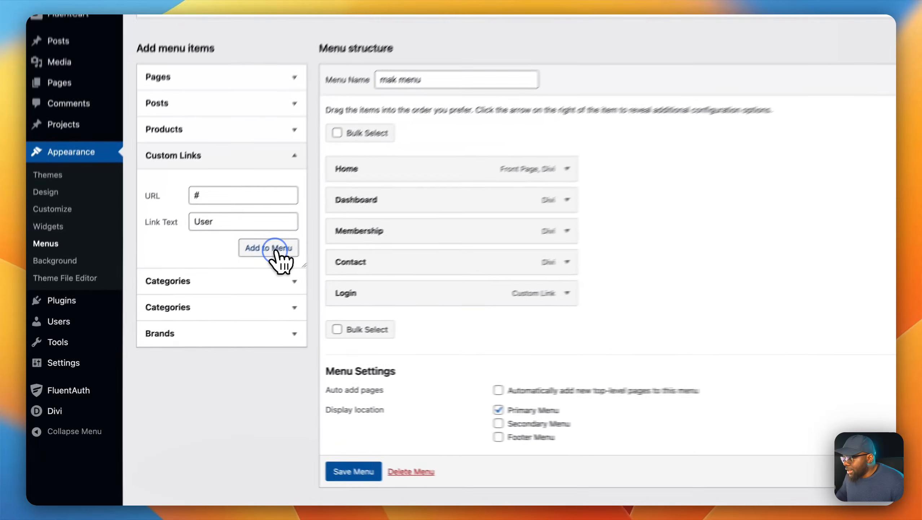
pyautogui.click(213, 287)
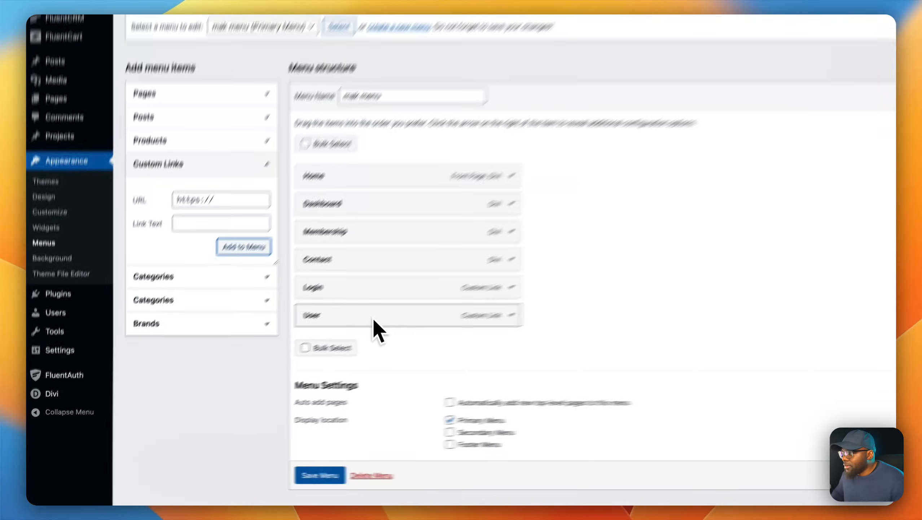
pyautogui.moveTo(375, 319); pyautogui.dragTo(364, 290)
pyautogui.moveTo(431, 248); pyautogui.dragTo(432, 249)
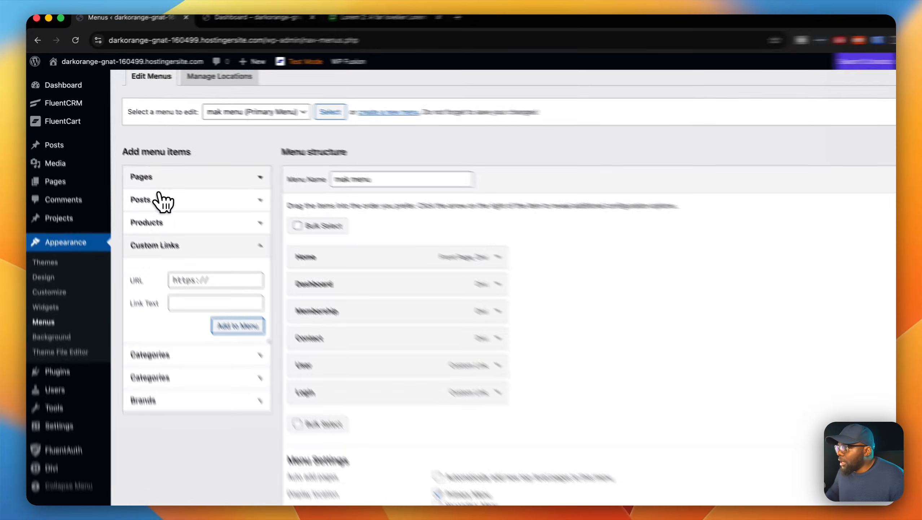
# Step: Add the Account, Shop and Receipt pages to mak menu
pyautogui.click(160, 178)
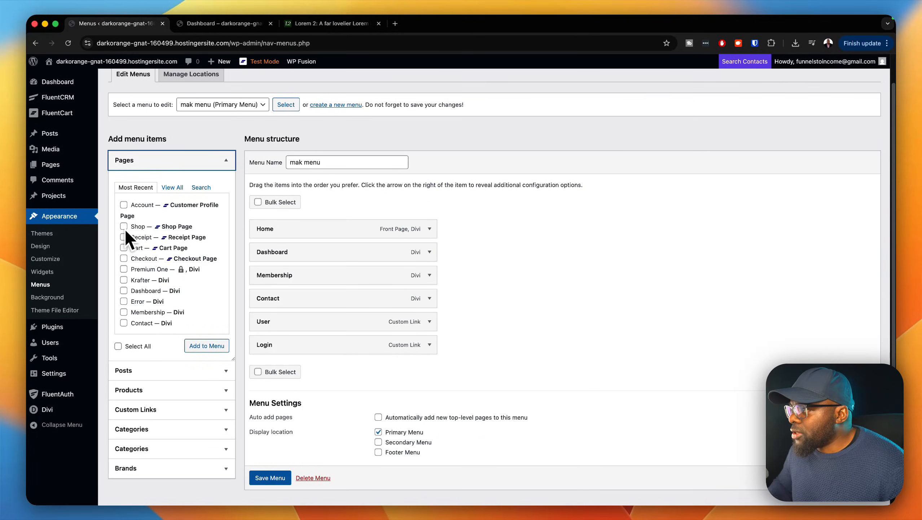
pyautogui.click(123, 236)
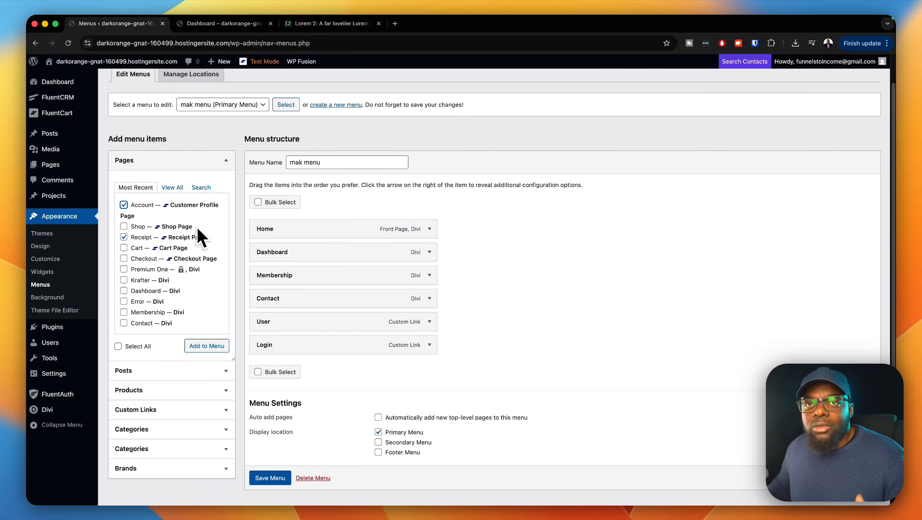
pyautogui.click(124, 227)
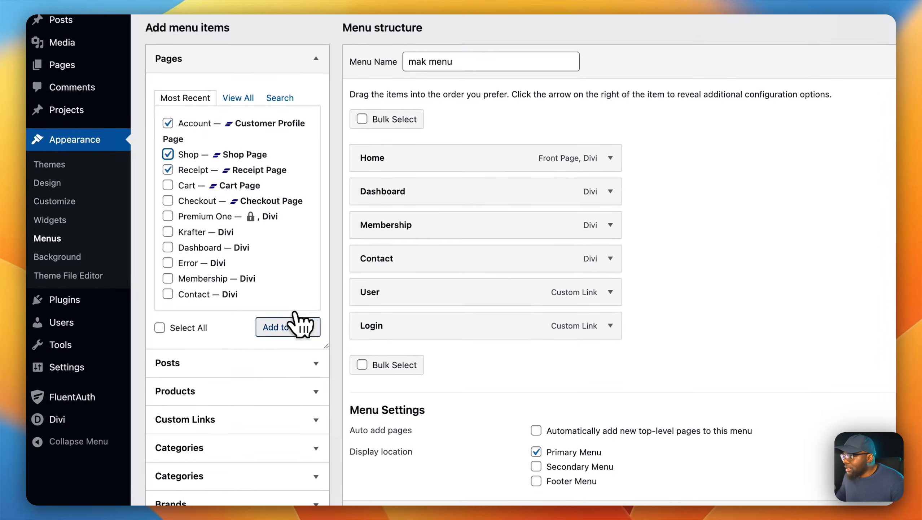
pyautogui.click(296, 333)
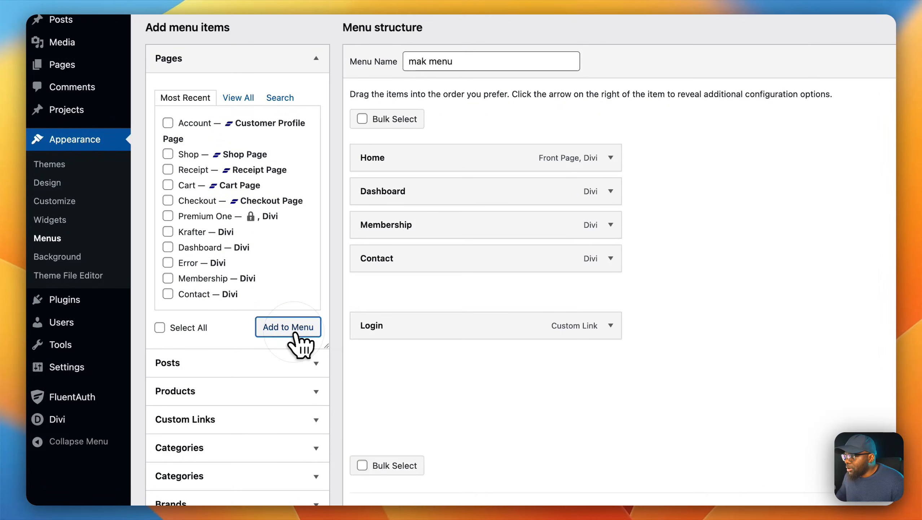
pyautogui.scroll(-2, 502, 405)
pyautogui.scroll(-2, 501, 404)
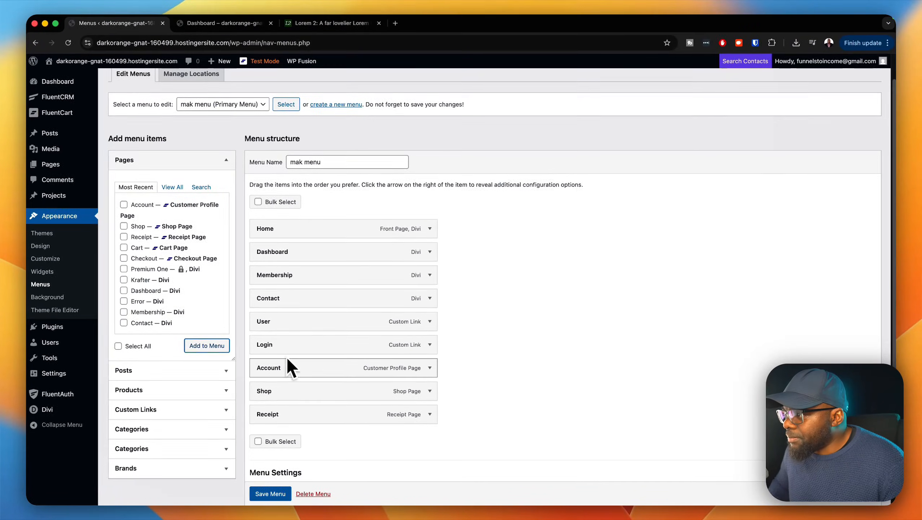
# Step: Nest the Account and Receipt menu items under User as sub items
pyautogui.moveTo(283, 370); pyautogui.dragTo(283, 367)
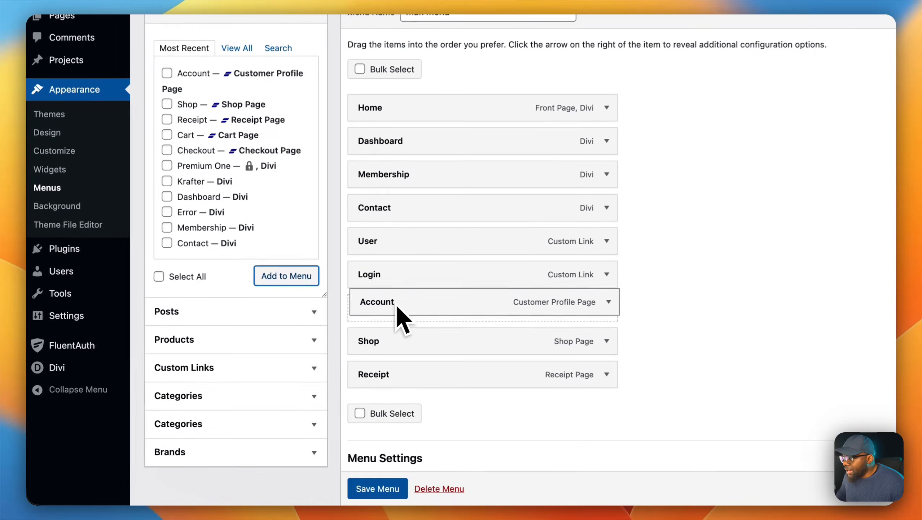
pyautogui.moveTo(397, 304); pyautogui.dragTo(431, 277)
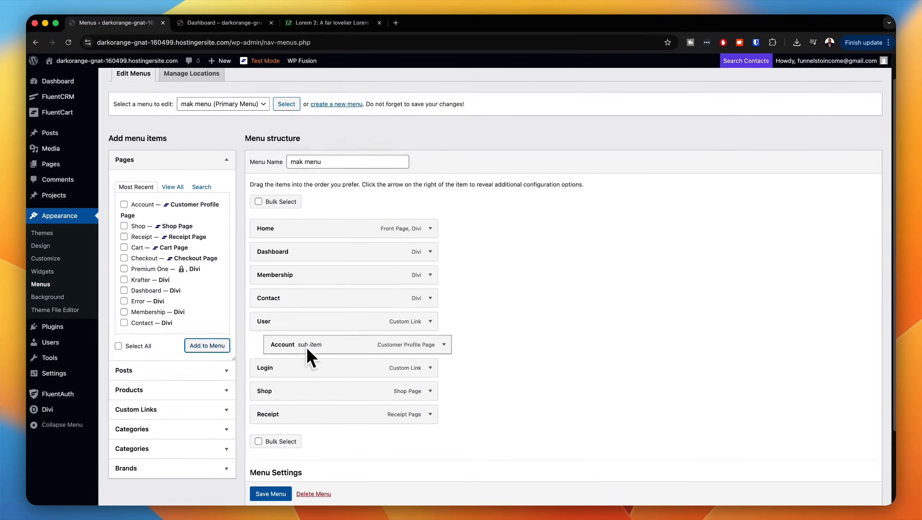
pyautogui.moveTo(308, 415); pyautogui.dragTo(302, 367)
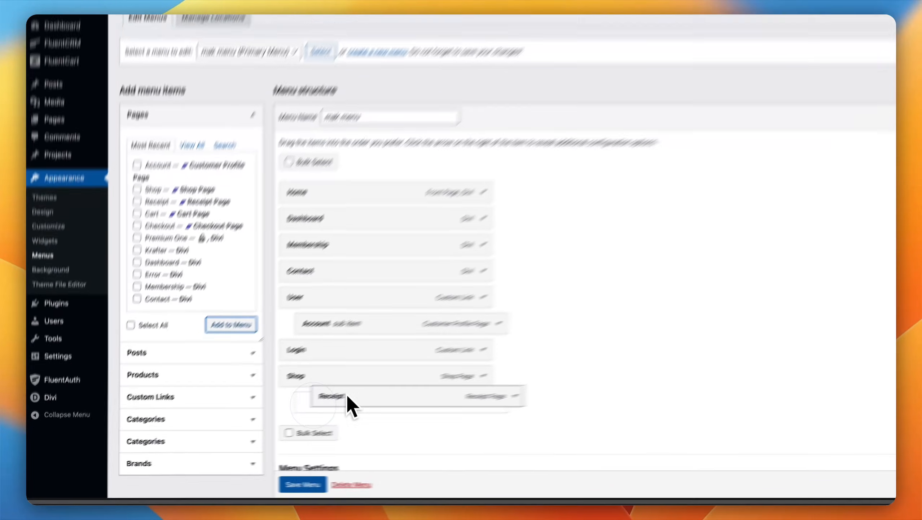
pyautogui.moveTo(425, 307); pyautogui.dragTo(424, 310)
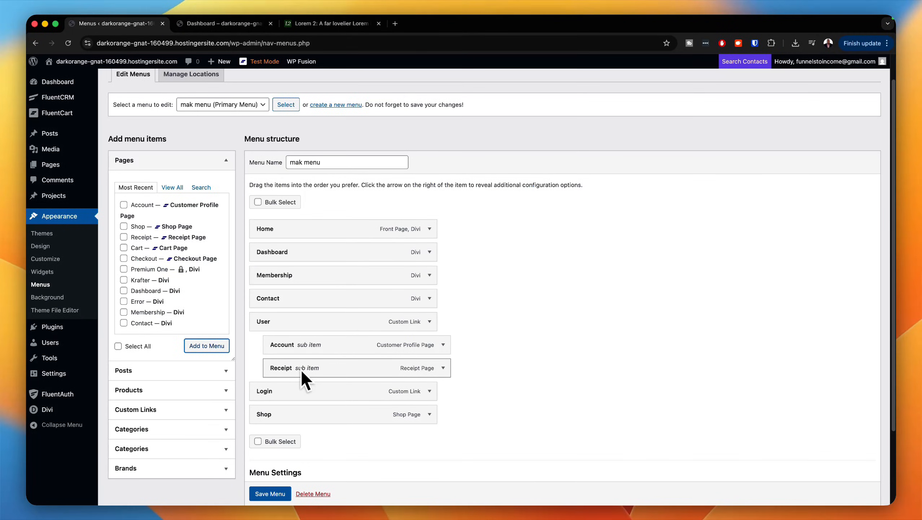
# Step: Move the Shop item between Membership and Contact and save the menu
pyautogui.moveTo(368, 389); pyautogui.dragTo(394, 215)
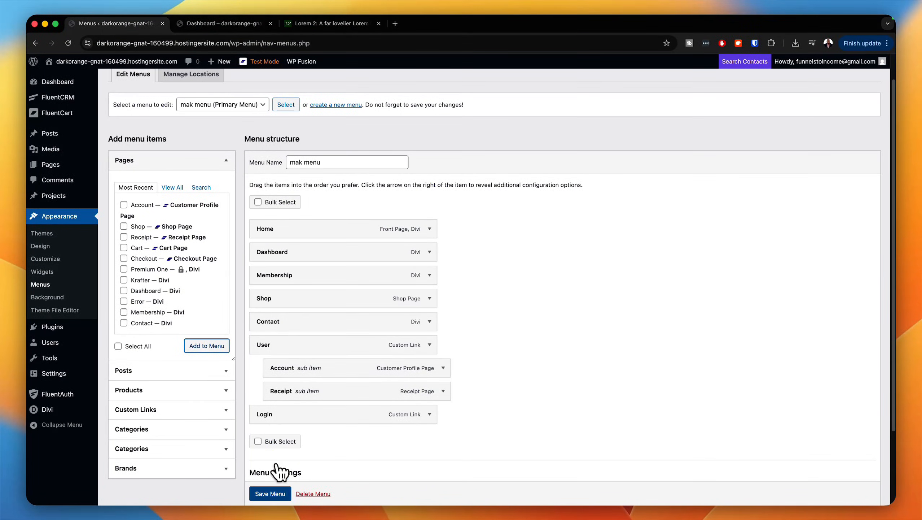
pyautogui.click(276, 494)
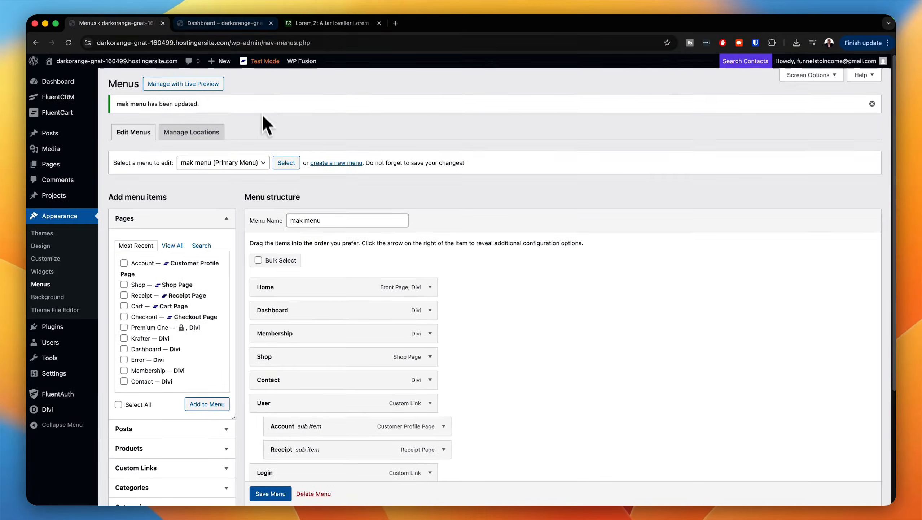
# Step: Visit the live site, open Account from the User submenu and examine its Purchase History section
pyautogui.moveTo(74, 63)
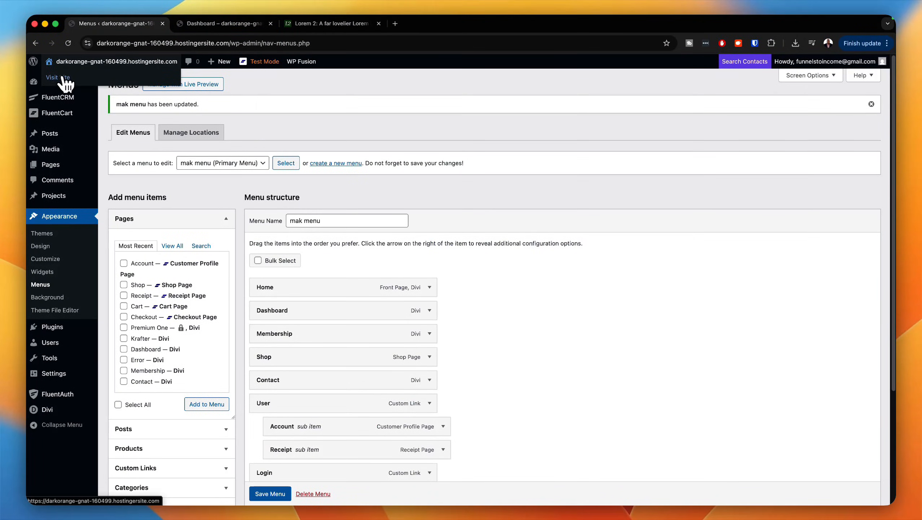
pyautogui.keyDown('super'); pyautogui.click(64, 77); pyautogui.keyUp('super')
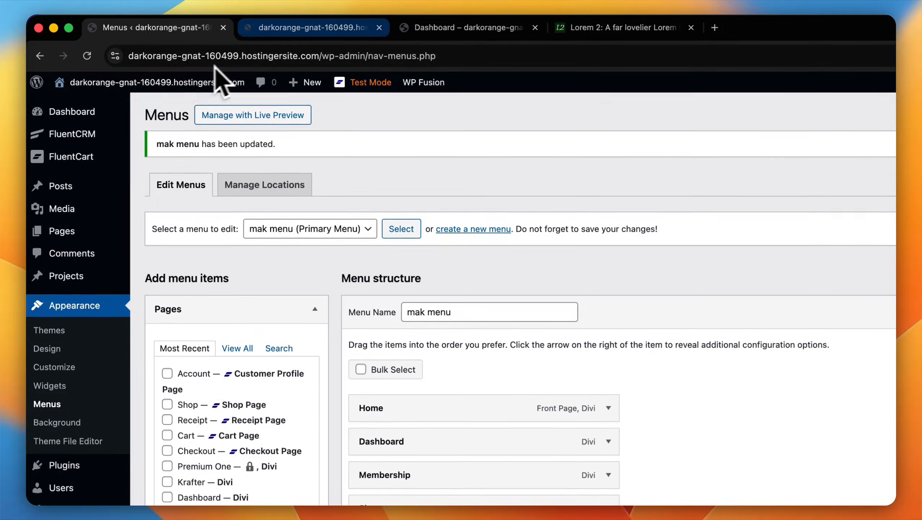
pyautogui.click(216, 24)
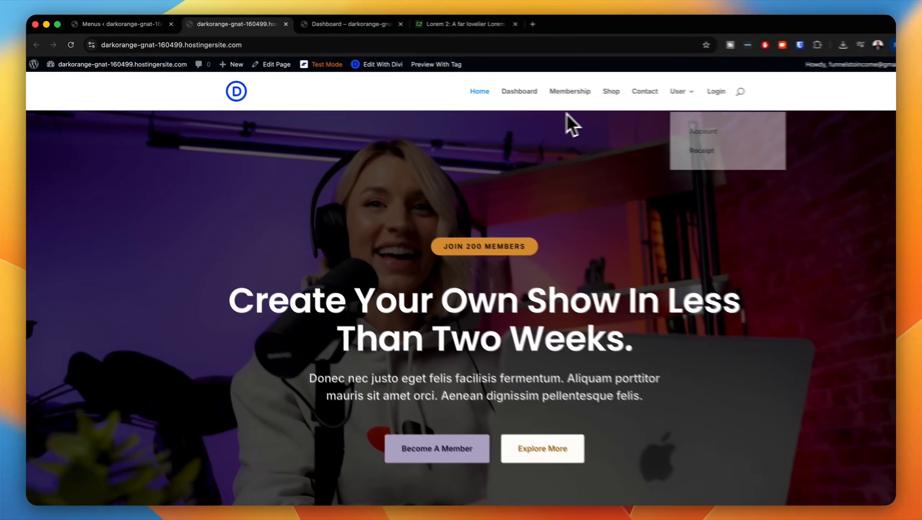
pyautogui.moveTo(642, 94)
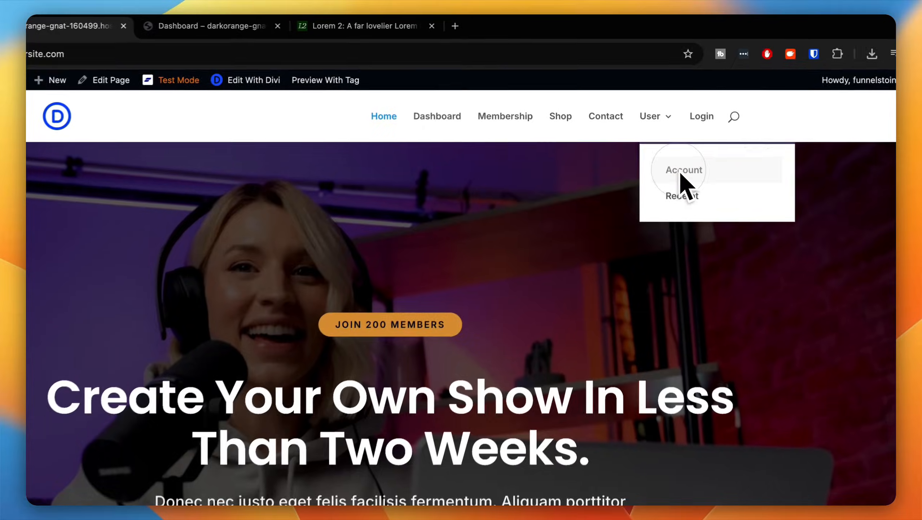
pyautogui.click(664, 124)
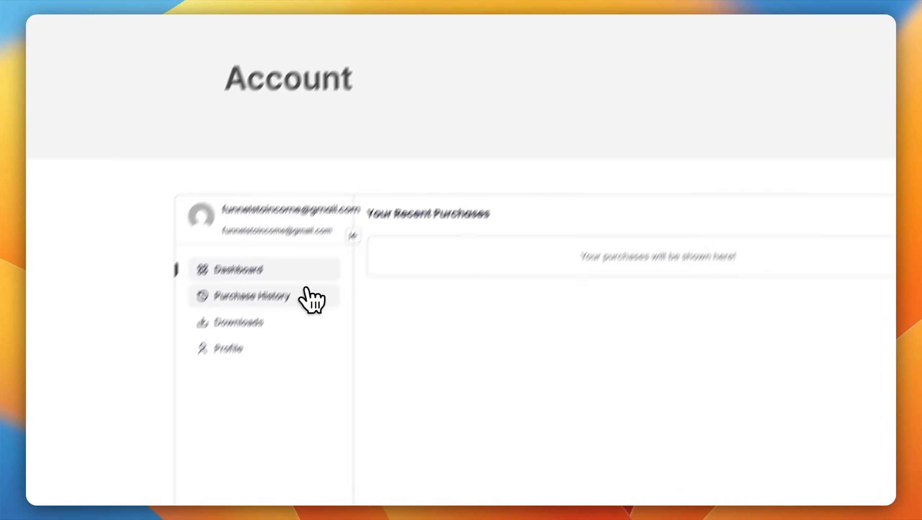
pyautogui.click(97, 442)
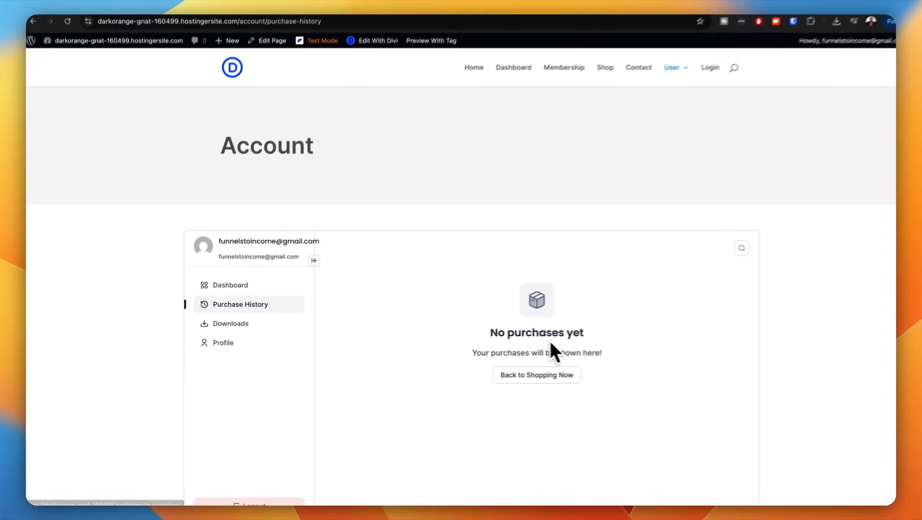
pyautogui.scroll(-2, 599, 396)
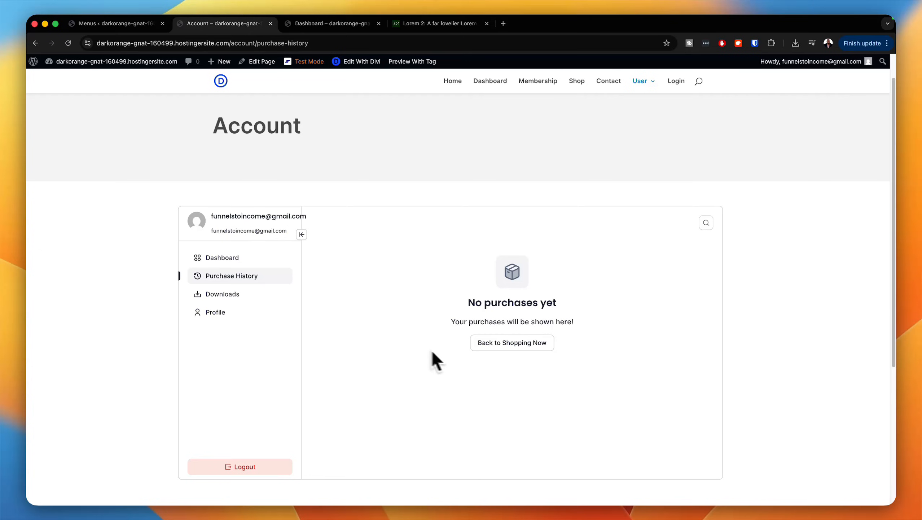
# Step: Open the account's Downloads section and copy its page address
pyautogui.click(260, 294)
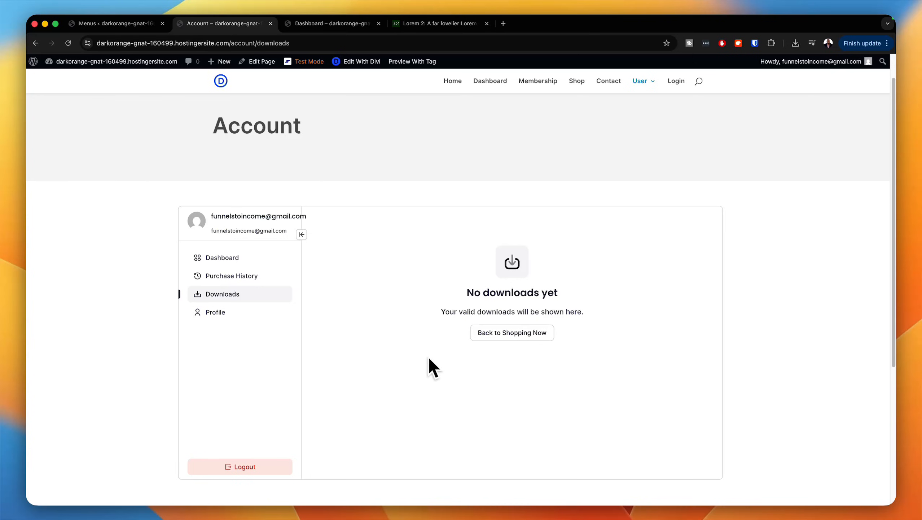
pyautogui.click(316, 43)
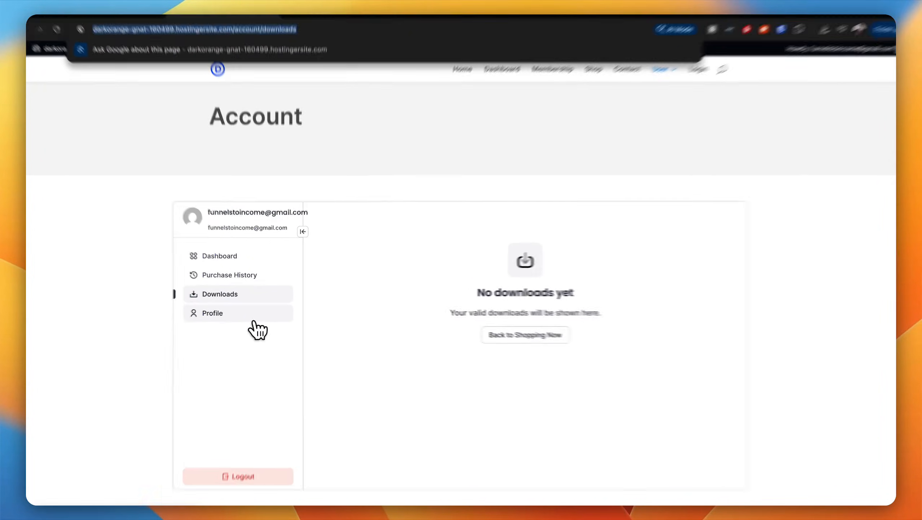
# Step: Examine the account's Profile section and the Receipt page in the User submenu
pyautogui.click(255, 319)
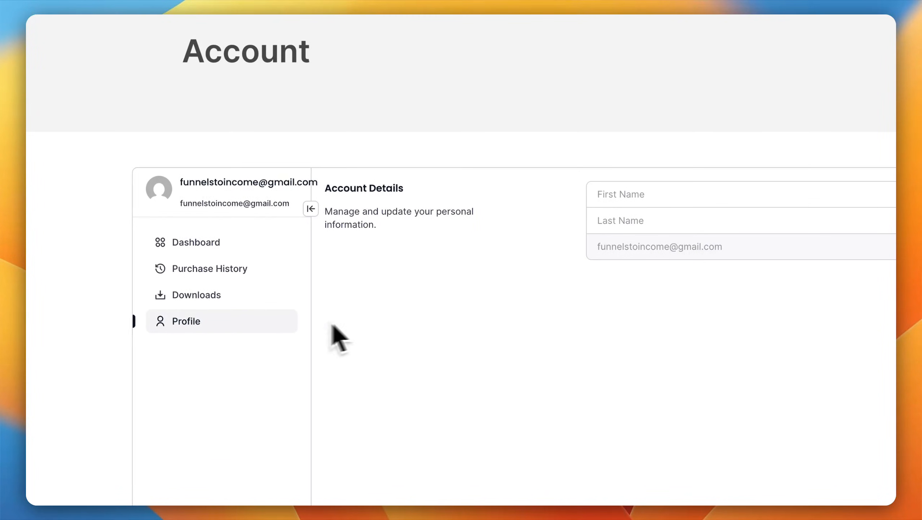
pyautogui.click(688, 220)
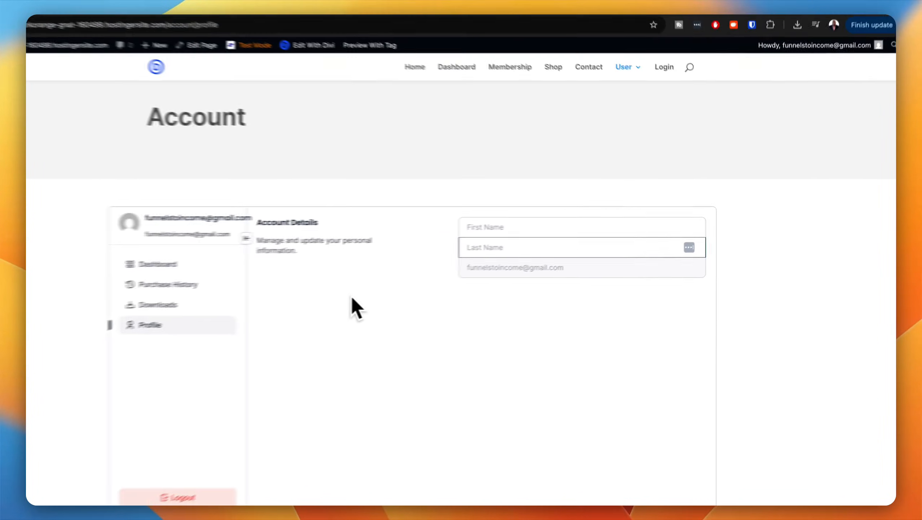
pyautogui.scroll(2, 389, 372)
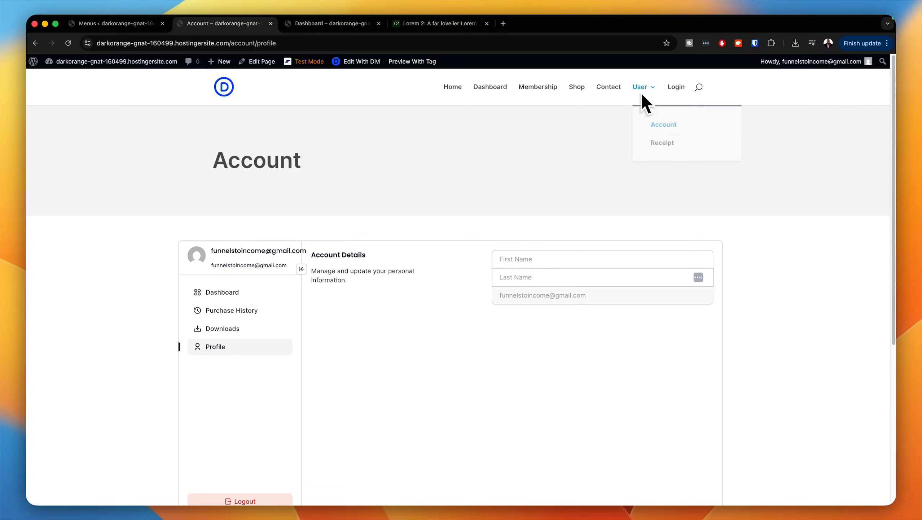
pyautogui.click(660, 143)
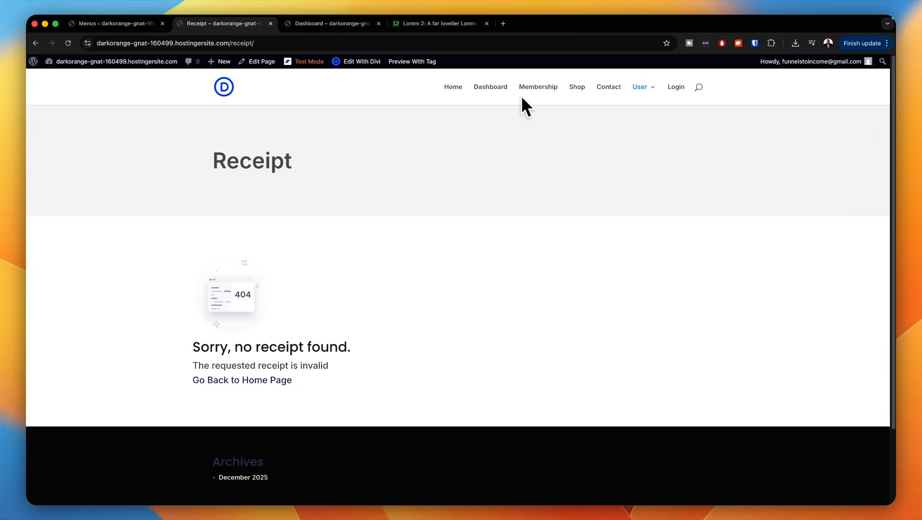
# Step: In the Dashboard page's visual builder, set the Downloads blurb's Module Link URL to the copied account/downloads address
pyautogui.click(495, 89)
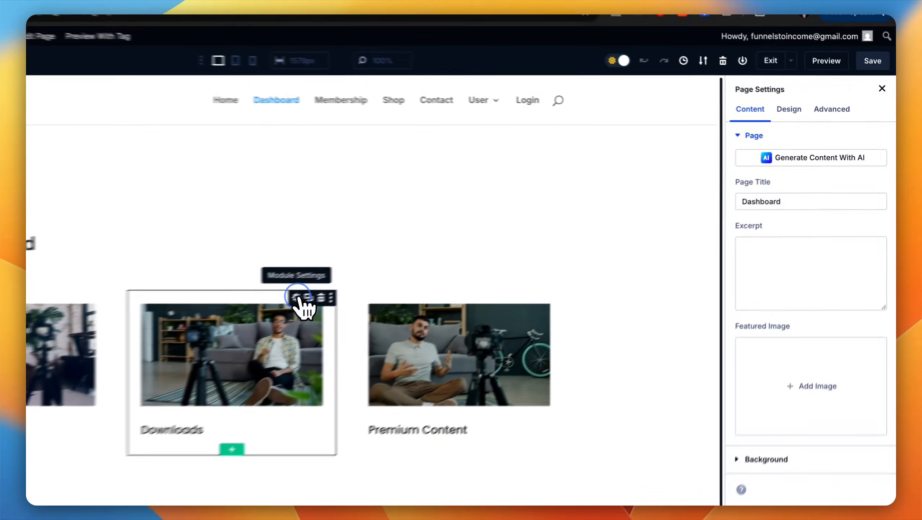
pyautogui.click(453, 254)
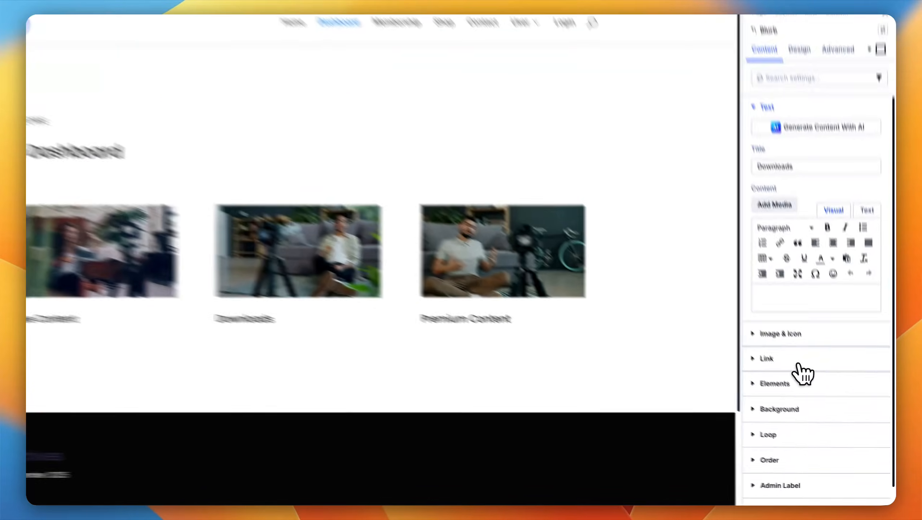
pyautogui.click(800, 386)
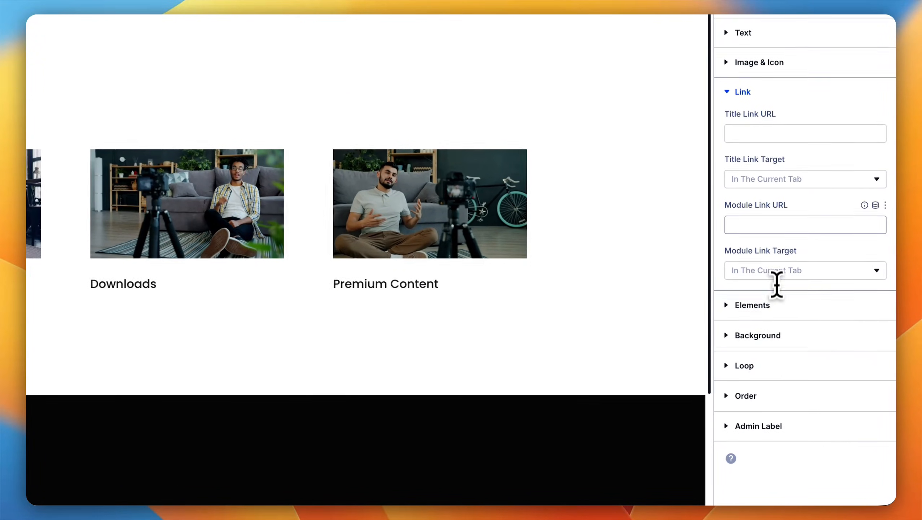
pyautogui.click(772, 229)
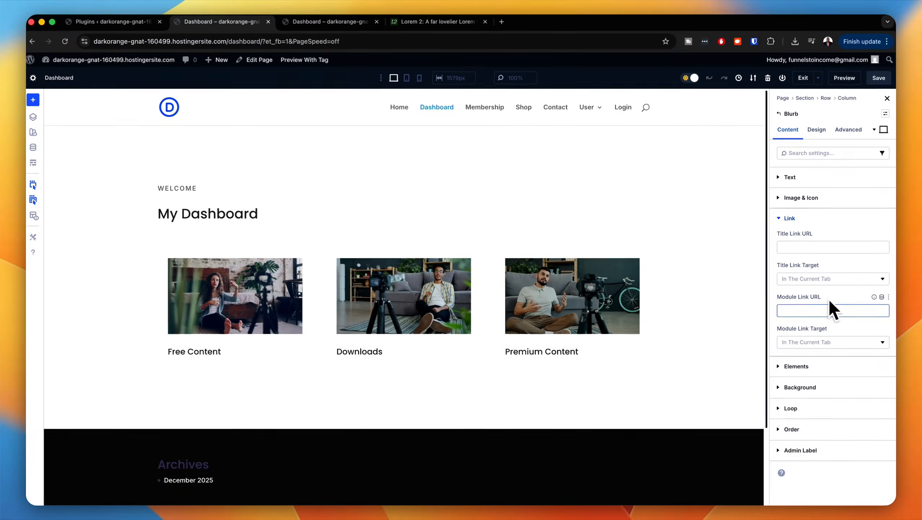
pyautogui.press('super+v')
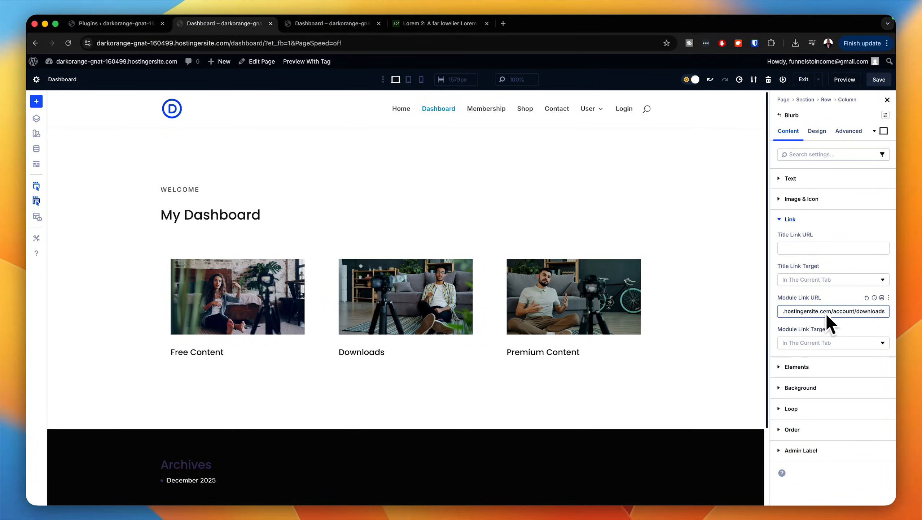
# Step: Save the Dashboard page and look over its header and footer on the live site
pyautogui.click(879, 82)
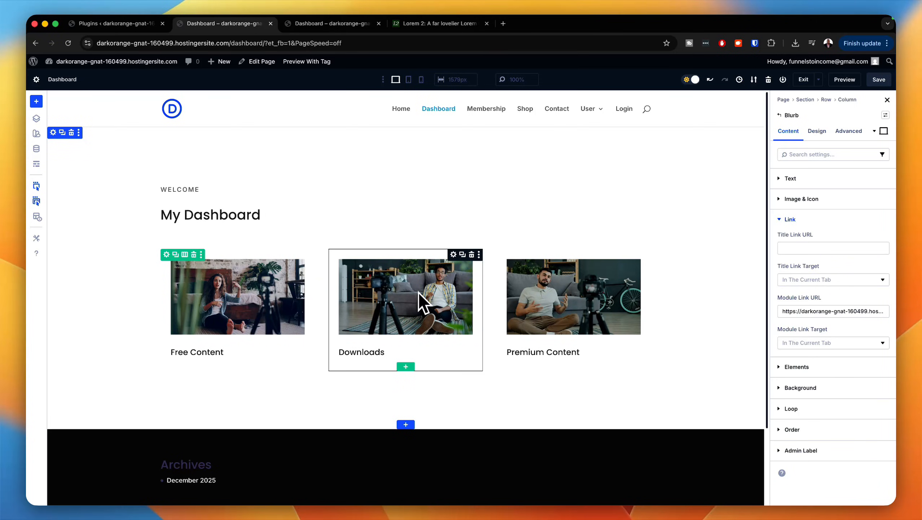
pyautogui.click(878, 83)
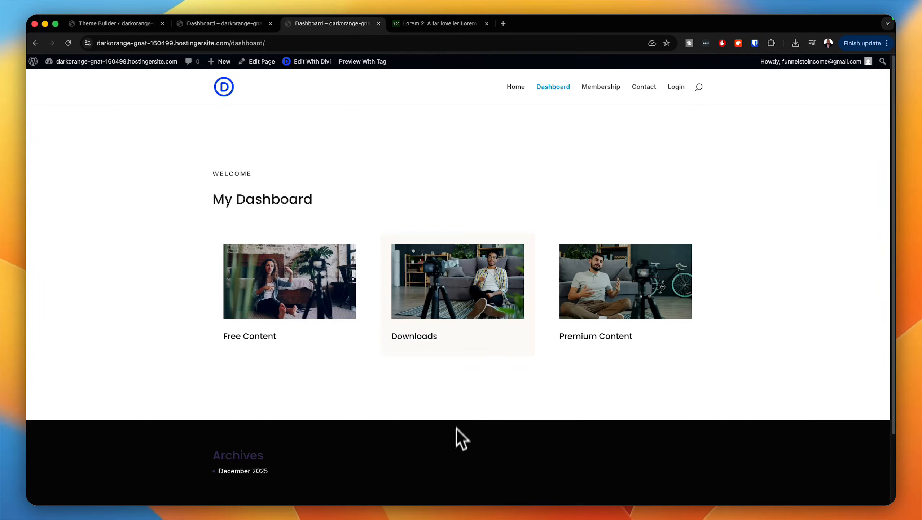
pyautogui.scroll(-3, 608, 346)
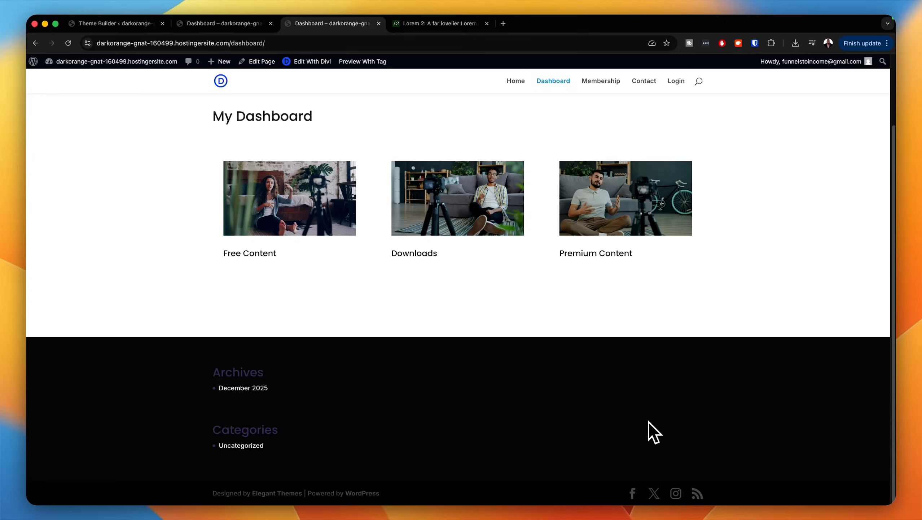
pyautogui.scroll(2, 567, 416)
pyautogui.scroll(2, 551, 405)
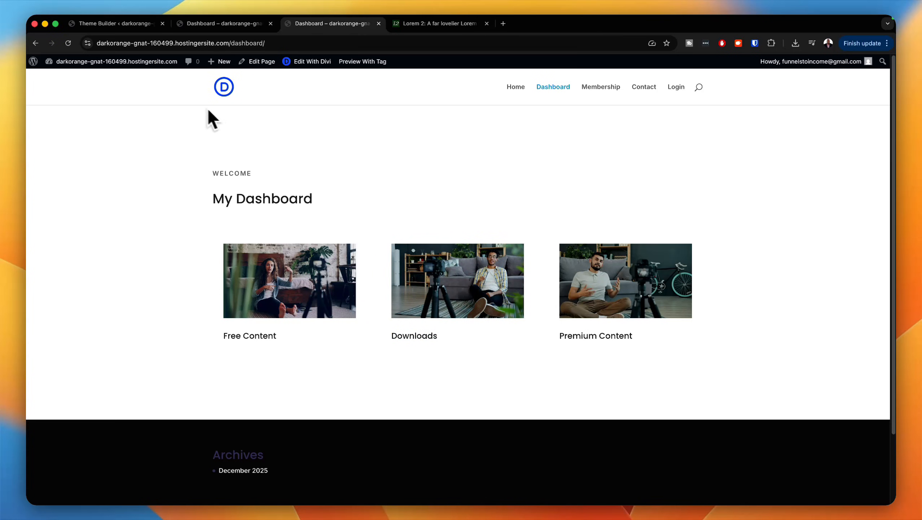
# Step: Extract SK-Header-Footer (3).zip in the Downloads folder and return to the browser
pyautogui.moveTo(417, 171); pyautogui.dragTo(499, 104)
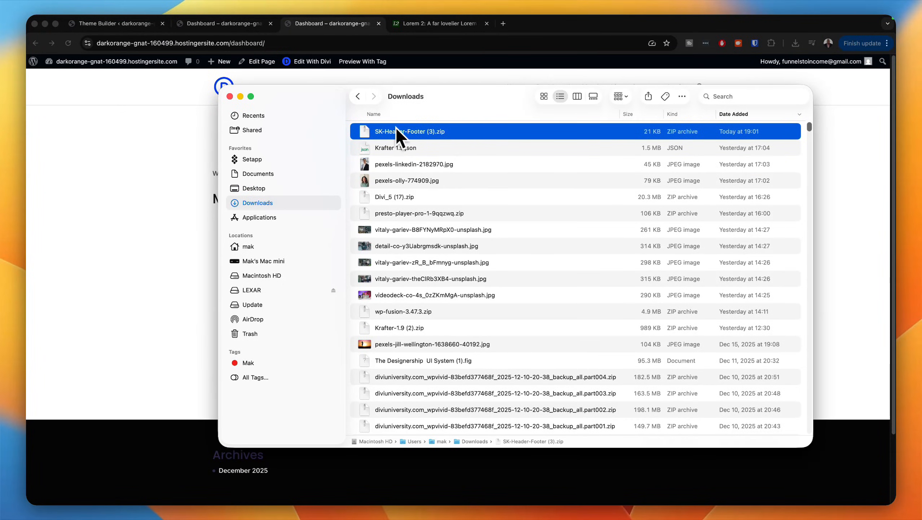
pyautogui.doubleClick(368, 132)
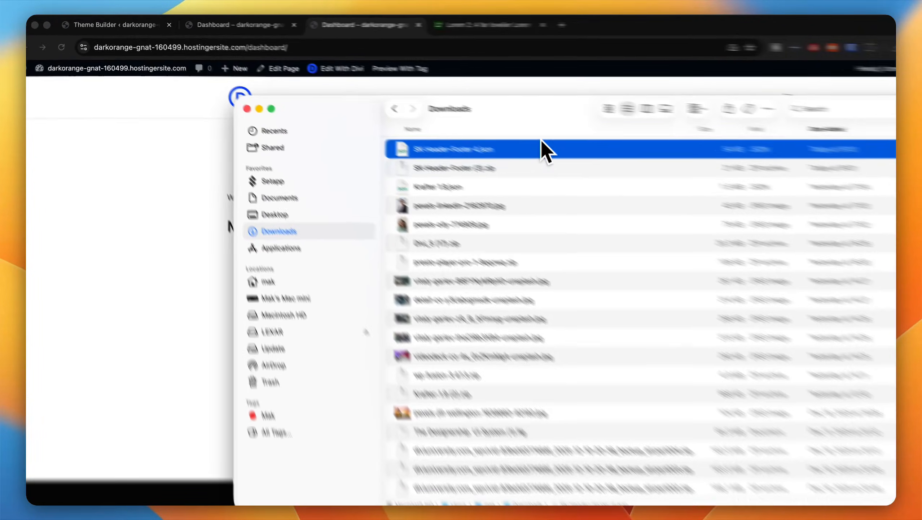
pyautogui.moveTo(492, 100); pyautogui.dragTo(26, 130)
pyautogui.moveTo(26, 176); pyautogui.dragTo(11, 176)
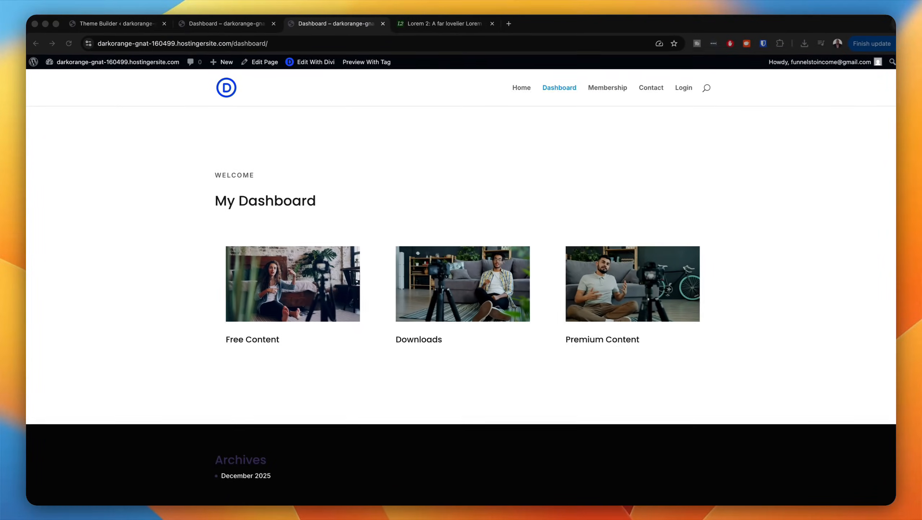
# Step: Import SK-Header-Footer 4.json from Downloads into the Divi Library, leaving presets out of the import
pyautogui.click(156, 24)
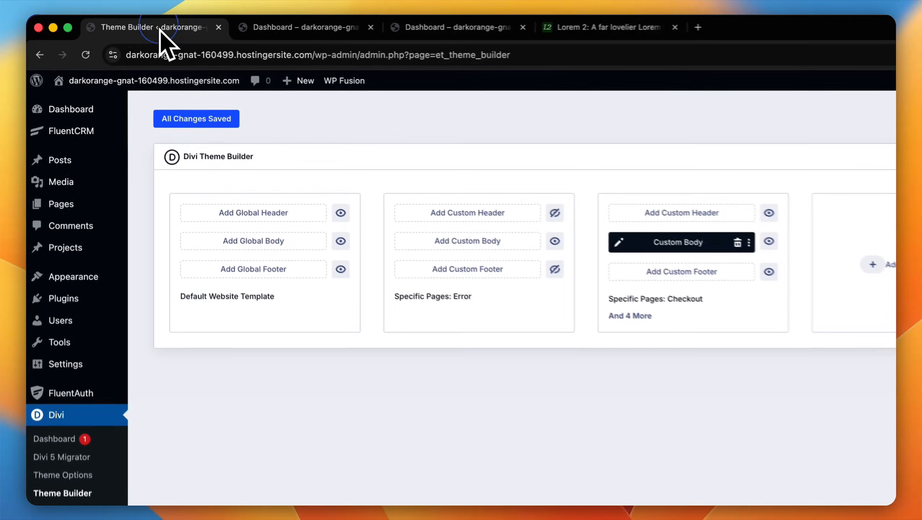
pyautogui.scroll(-5, 109, 364)
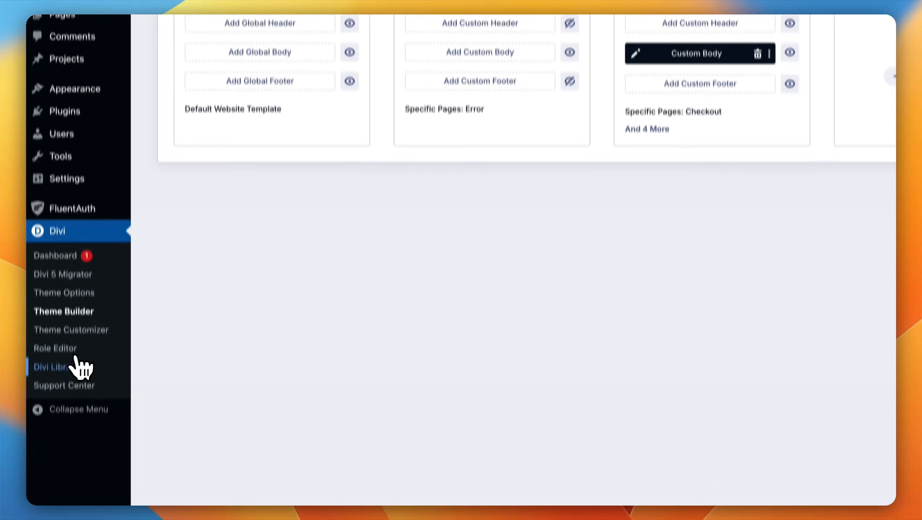
pyautogui.click(73, 345)
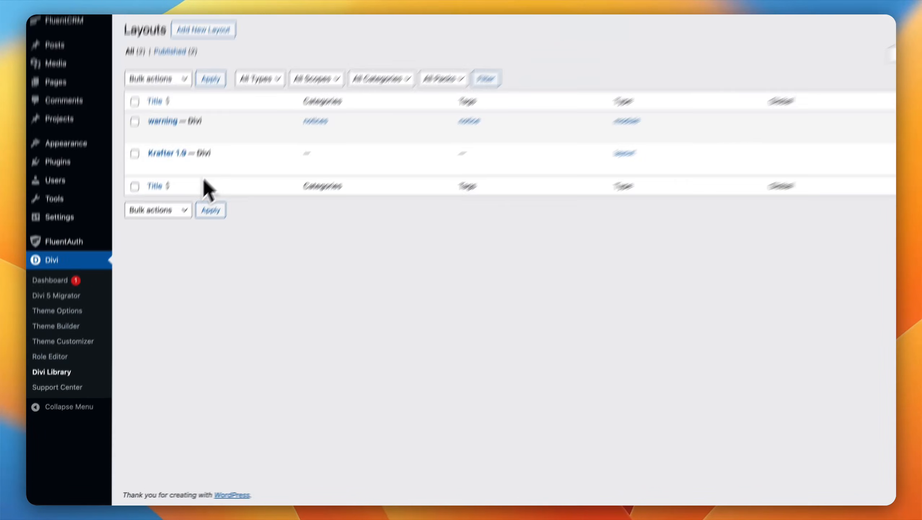
pyautogui.click(235, 83)
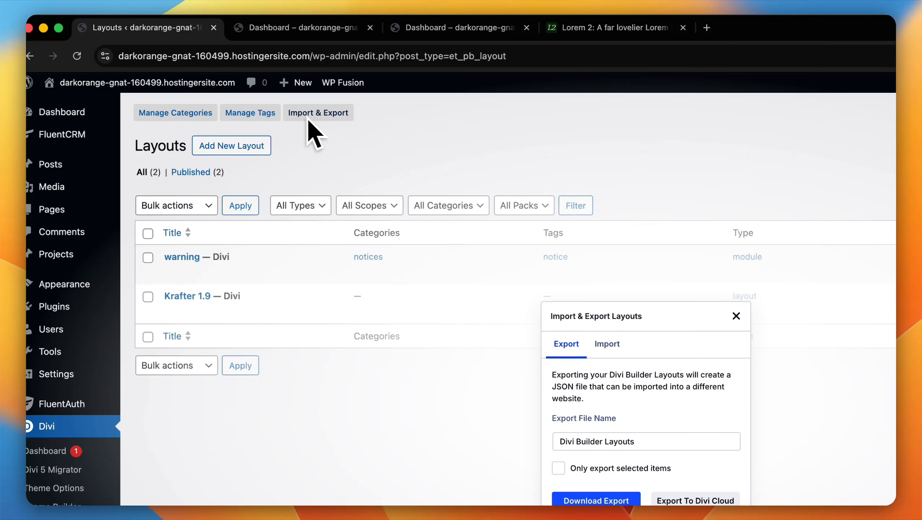
pyautogui.click(615, 344)
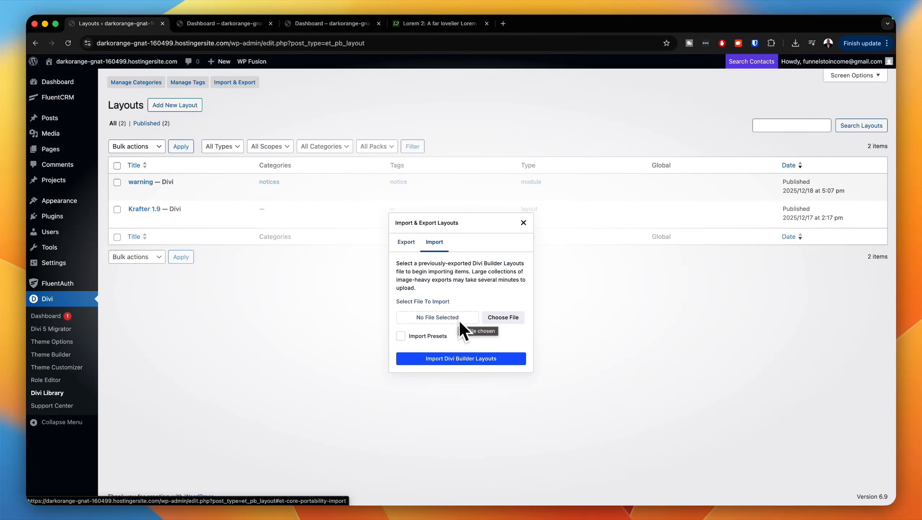
pyautogui.click(503, 317)
pyautogui.click(250, 101)
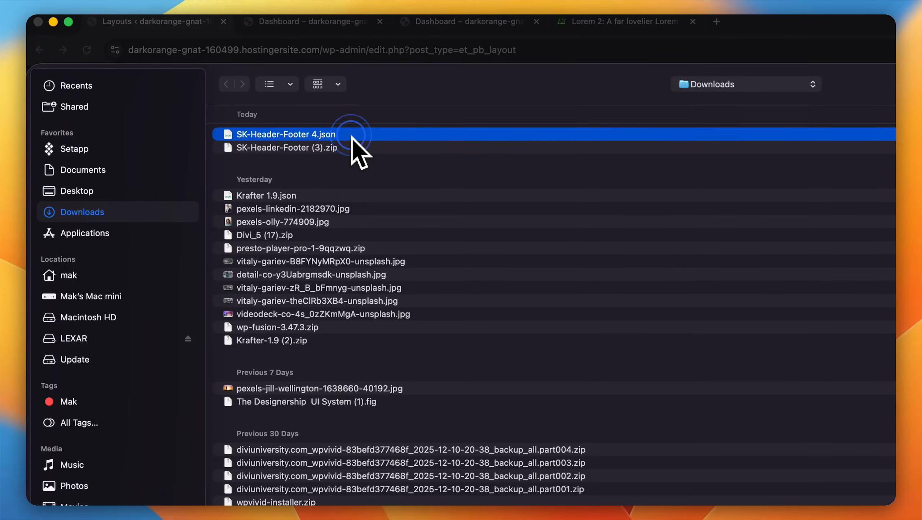
pyautogui.doubleClick(352, 138)
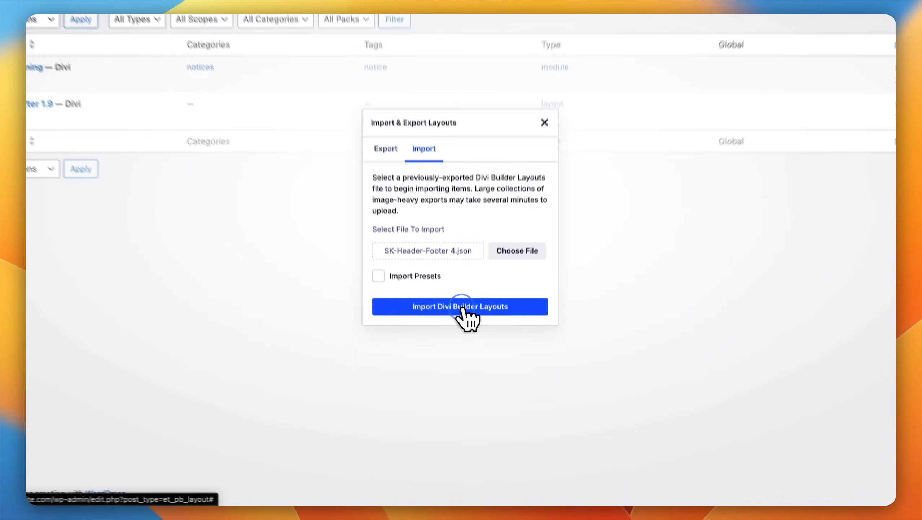
pyautogui.click(462, 358)
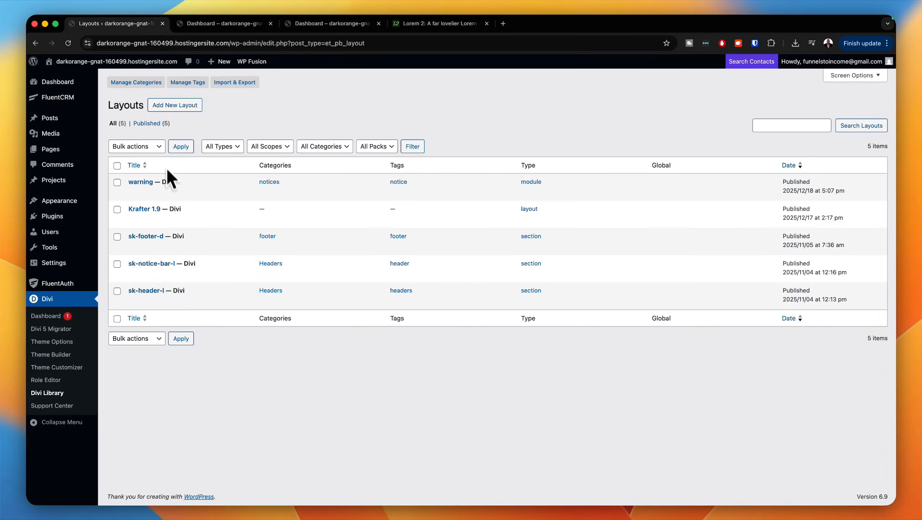
# Step: Open the Divi Theme Builder in the WordPress admin
pyautogui.click(201, 24)
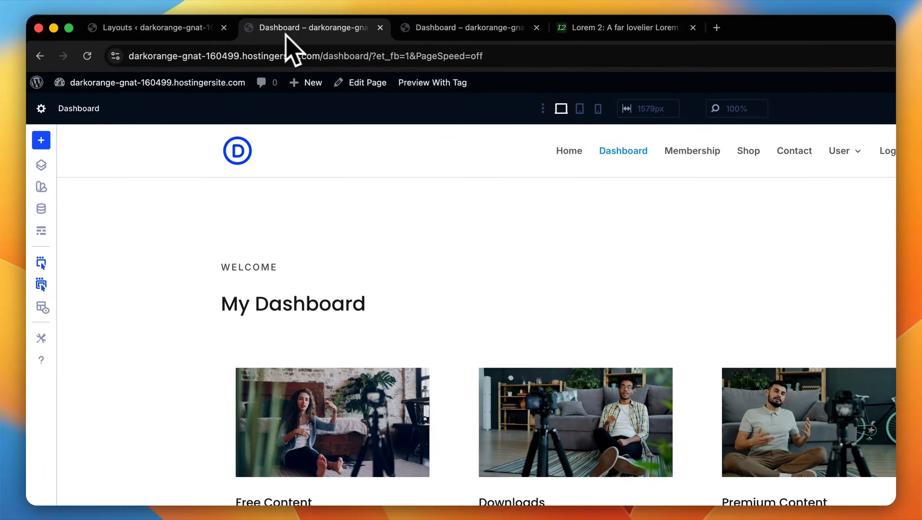
pyautogui.click(201, 34)
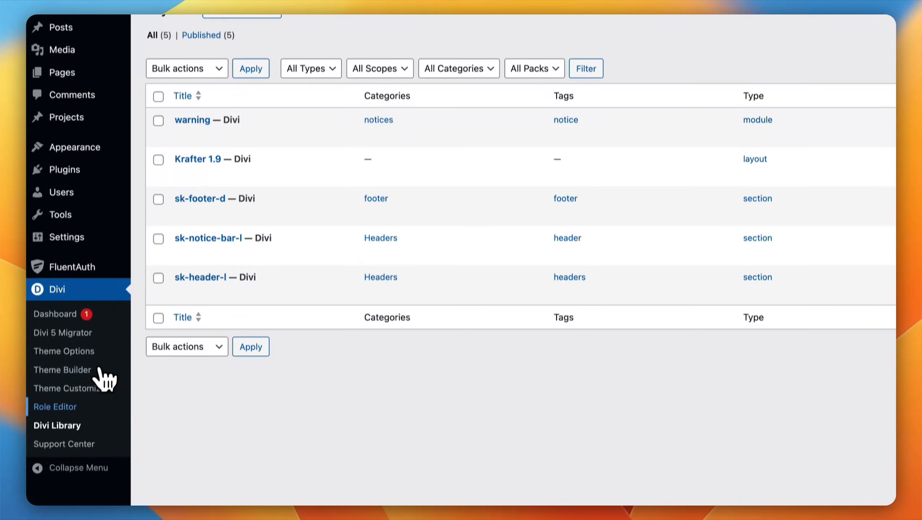
pyautogui.scroll(-1, 106, 373)
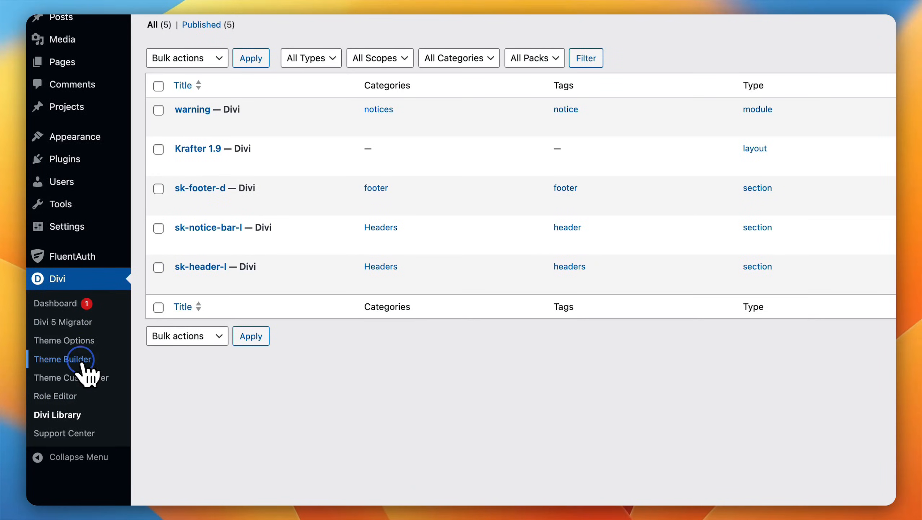
pyautogui.click(81, 360)
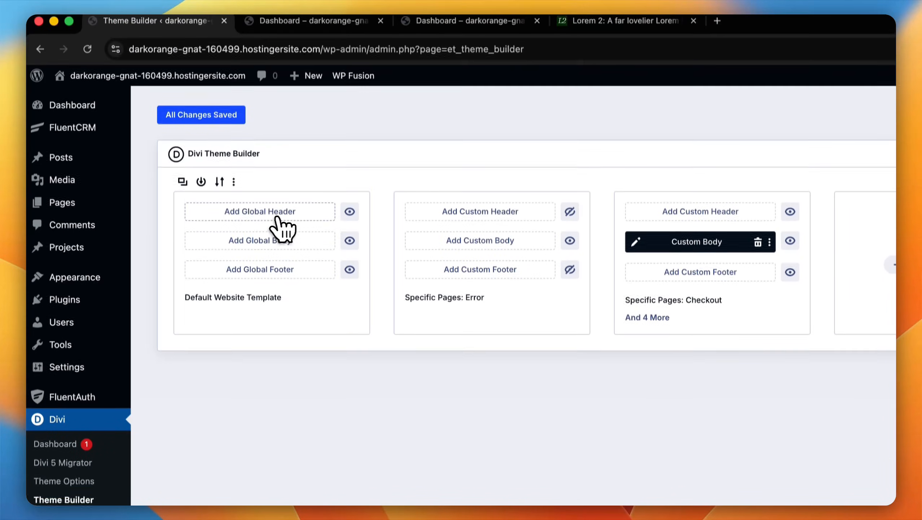
pyautogui.click(277, 72)
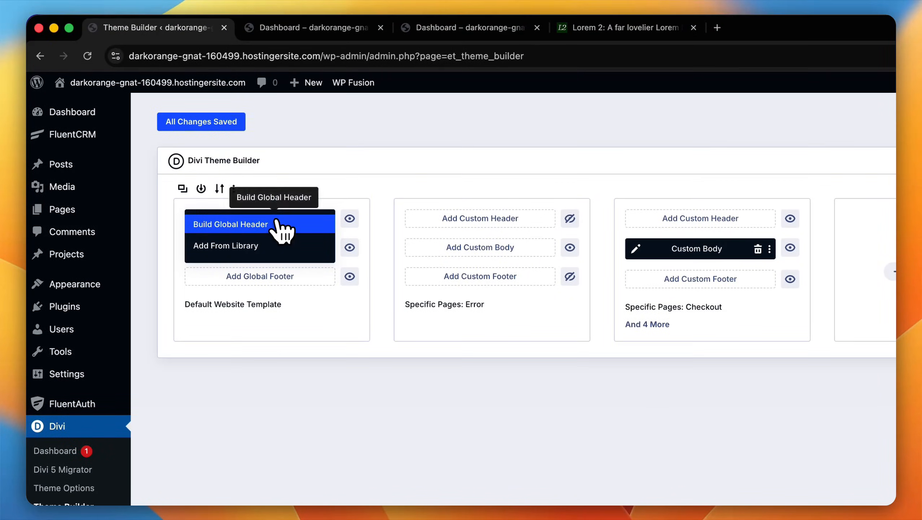
pyautogui.click(251, 246)
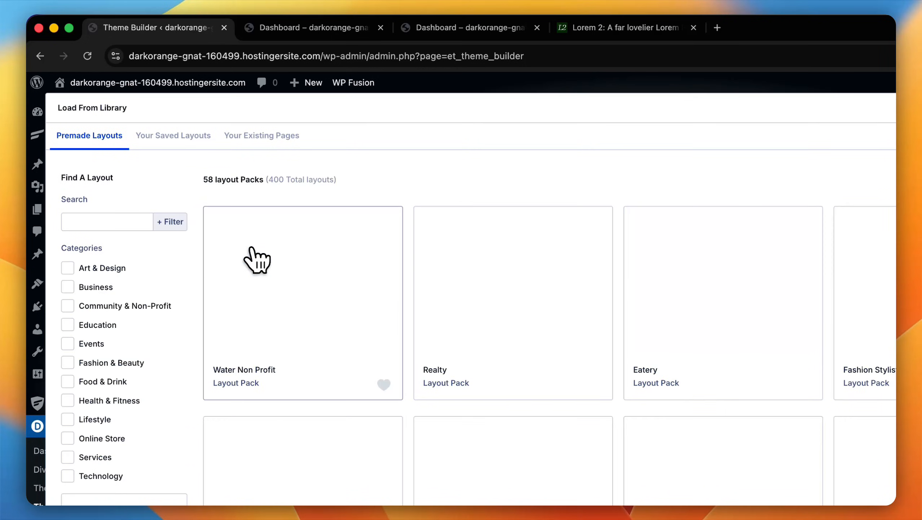
pyautogui.click(167, 135)
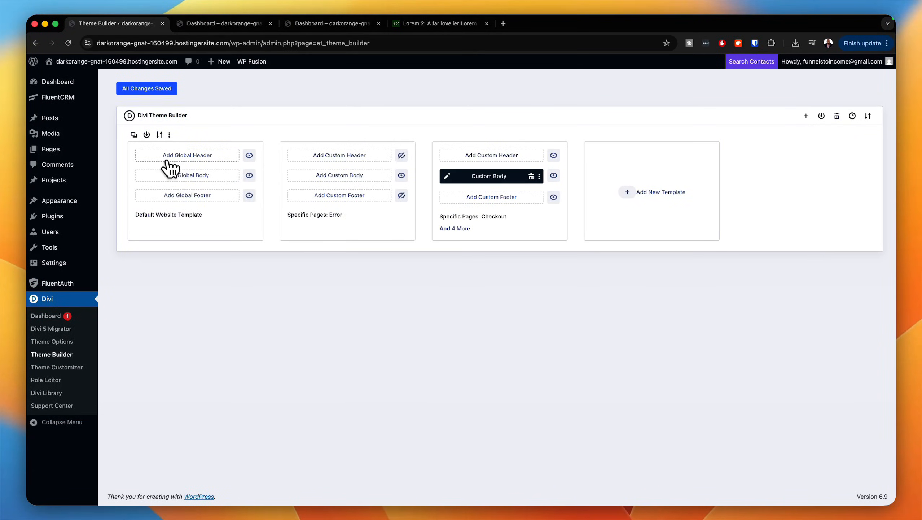
# Step: Build a global header for the Default Website Template using the Sk-Header-L library section, and delete the empty section above it
pyautogui.click(168, 159)
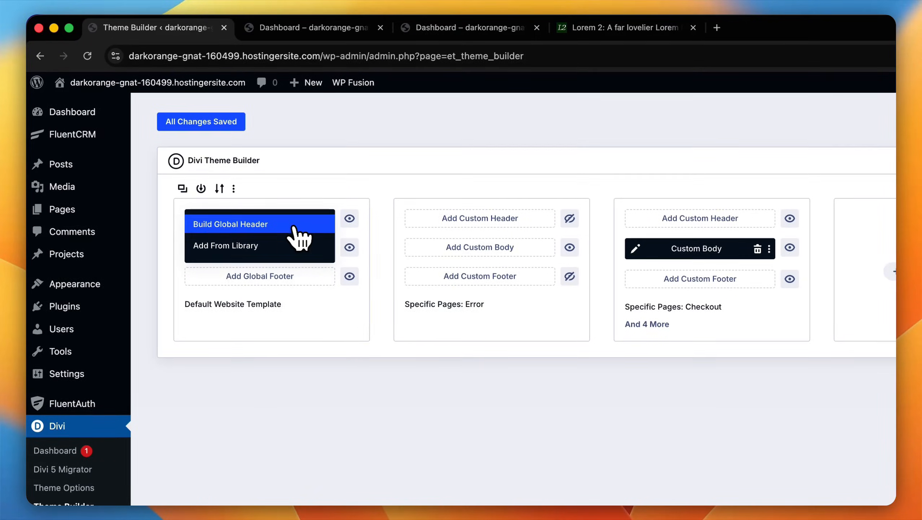
pyautogui.click(297, 225)
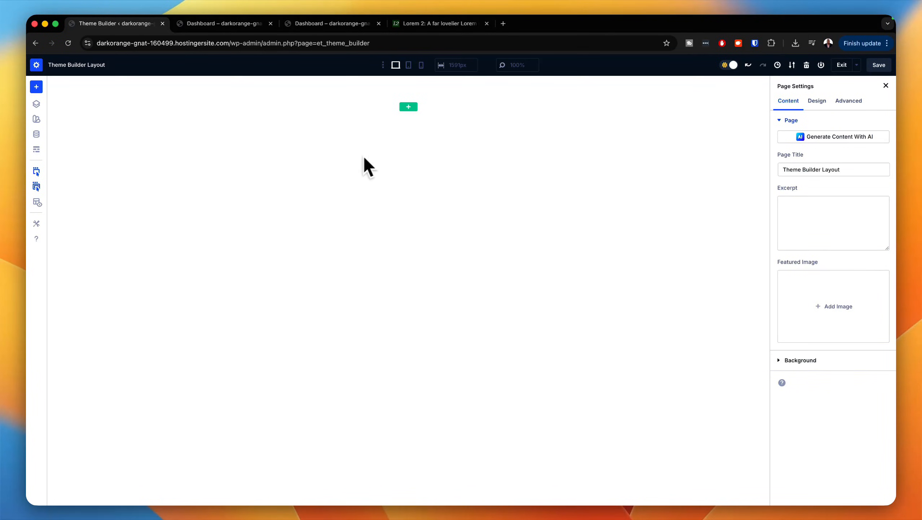
pyautogui.click(408, 132)
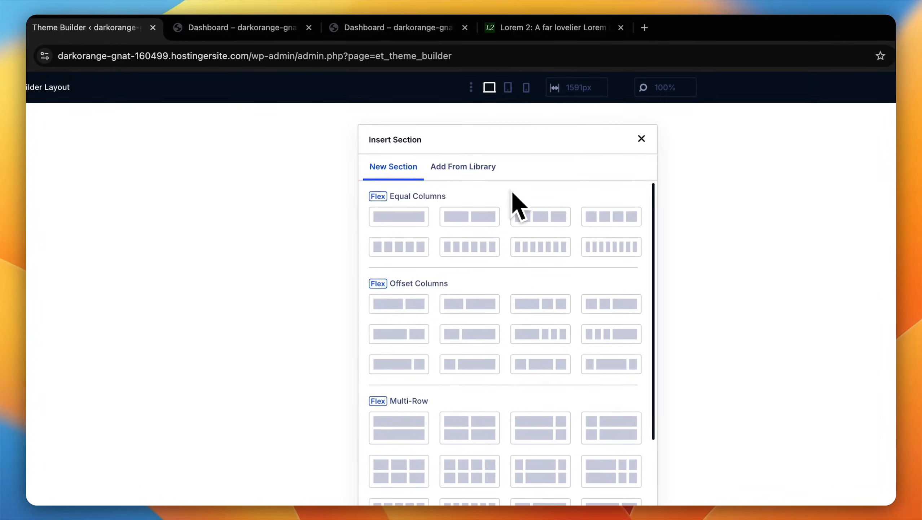
pyautogui.click(481, 168)
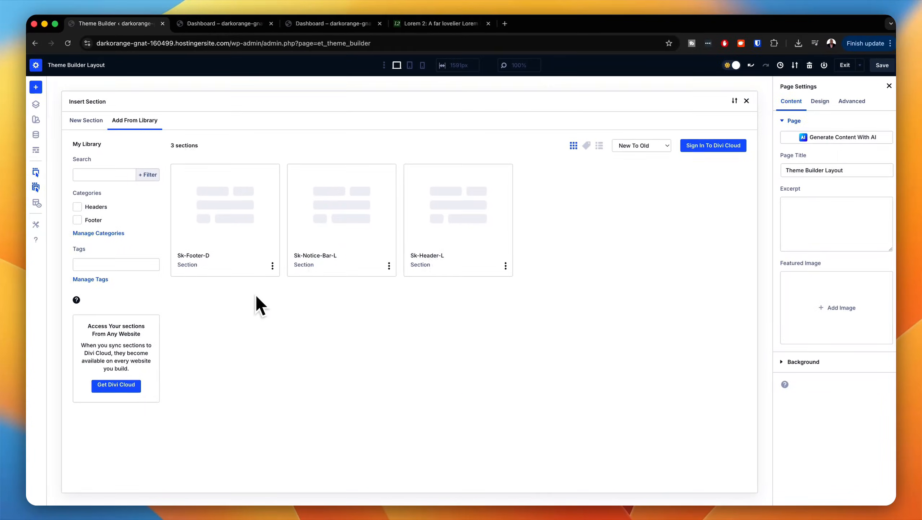
pyautogui.click(476, 240)
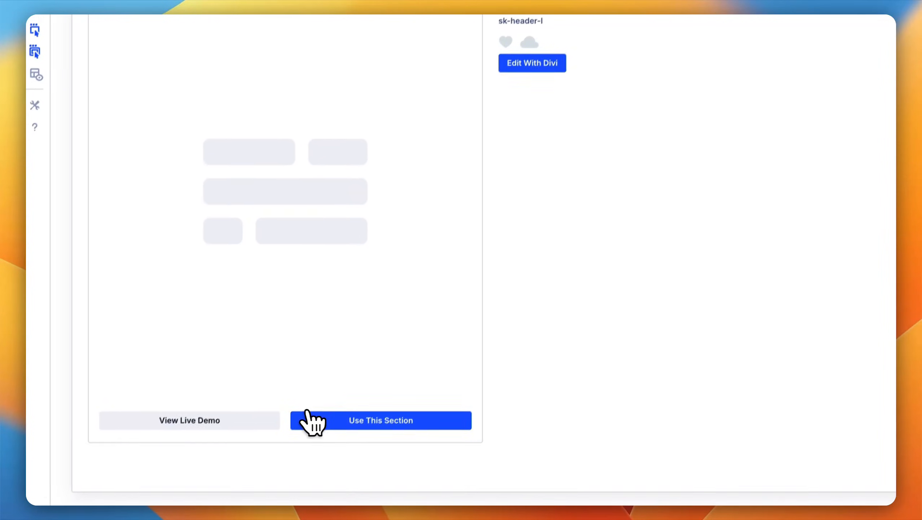
pyautogui.click(309, 422)
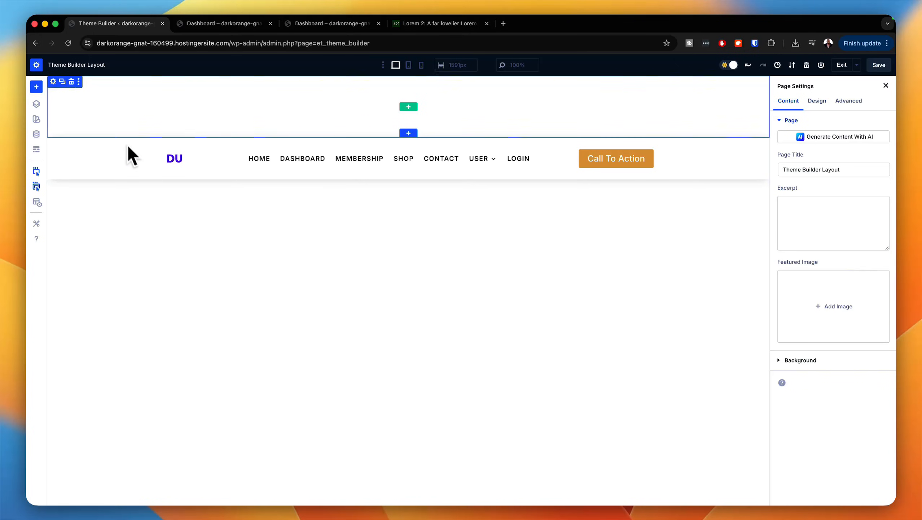
pyautogui.click(71, 81)
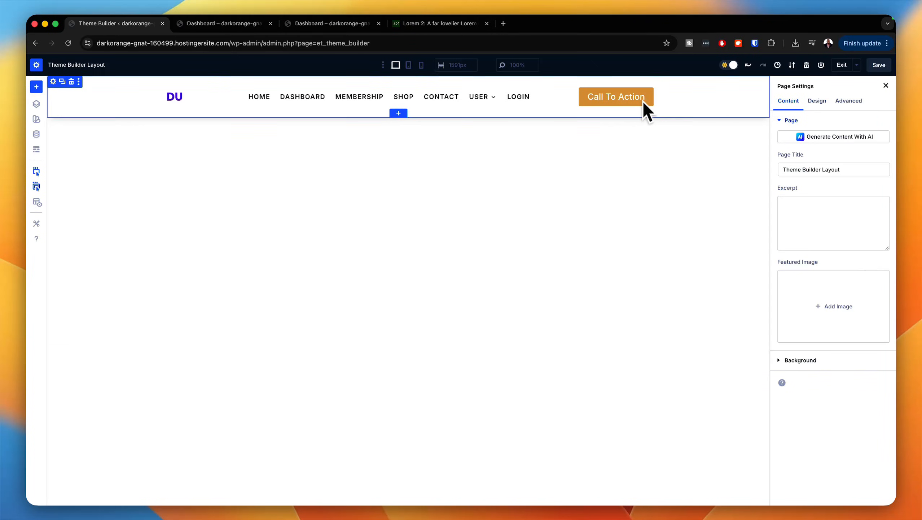
# Step: Change the header's Call To Action button text to "Login"
pyautogui.click(624, 96)
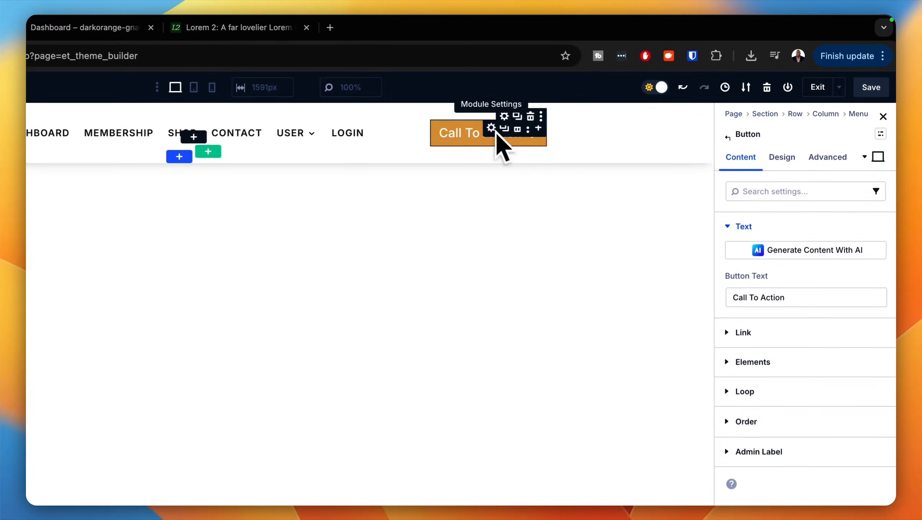
pyautogui.tripleClick(818, 302)
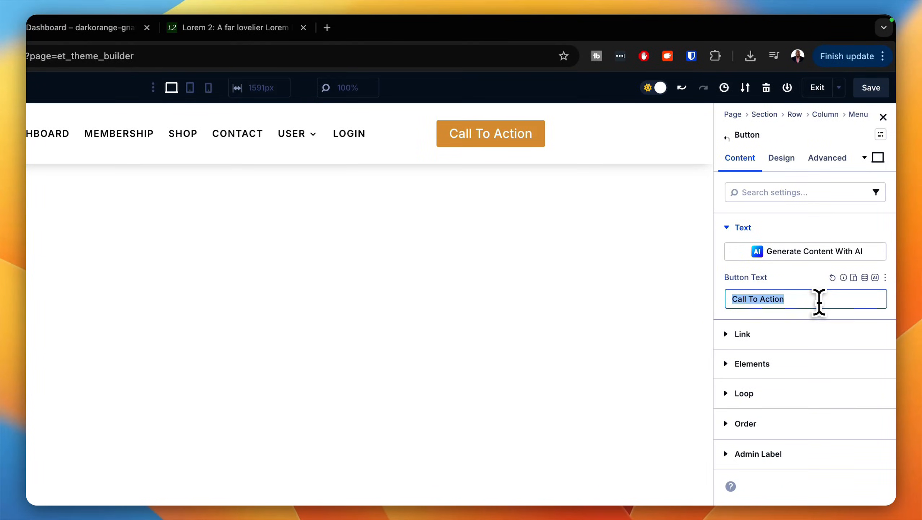
pyautogui.write('Login')
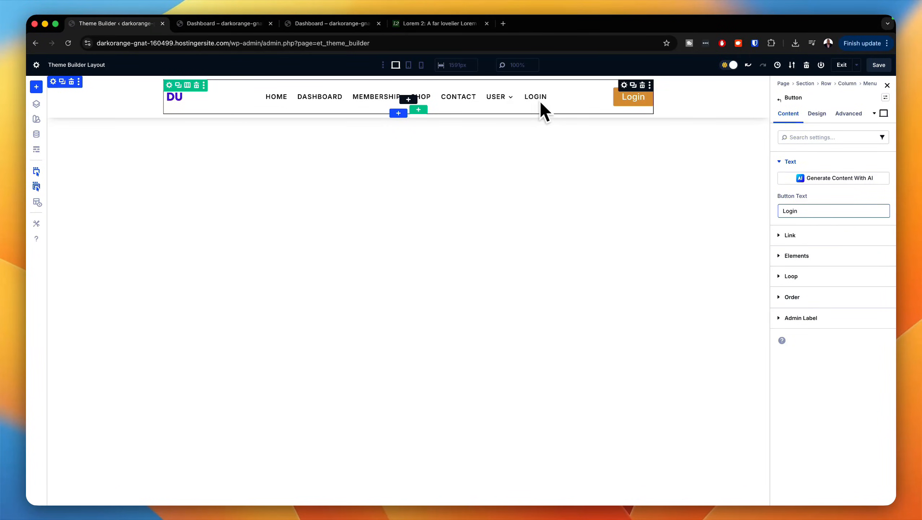
# Step: In the Dashboard page's browser tab, replace the path of the site address with wp-admin and copy the full URL without loading it
pyautogui.click(271, 24)
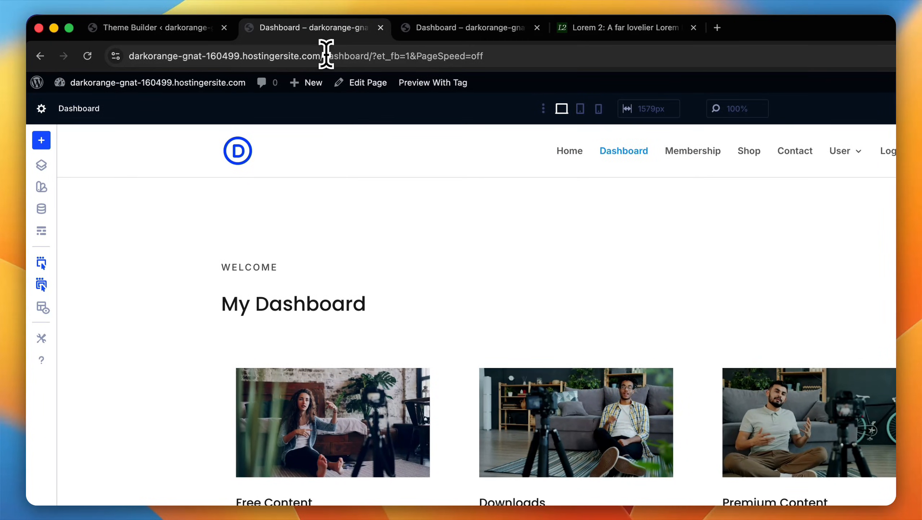
pyautogui.click(326, 55)
pyautogui.moveTo(354, 55); pyautogui.dragTo(513, 56)
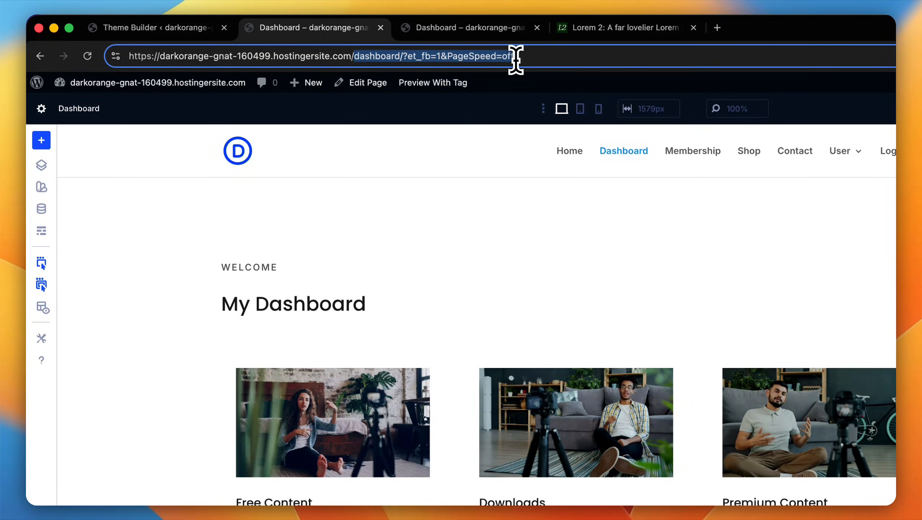
pyautogui.write('wp-admi')
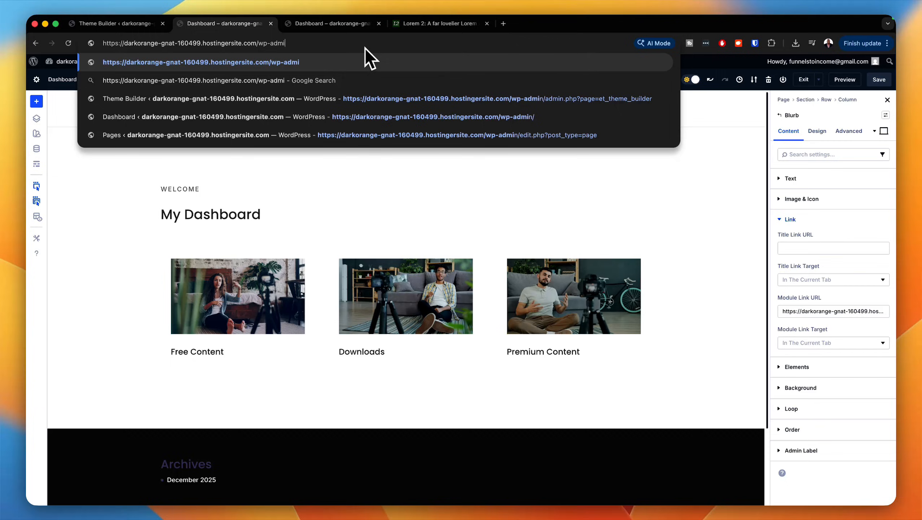
pyautogui.write('n')
pyautogui.press('super+a')
pyautogui.press('super+c')
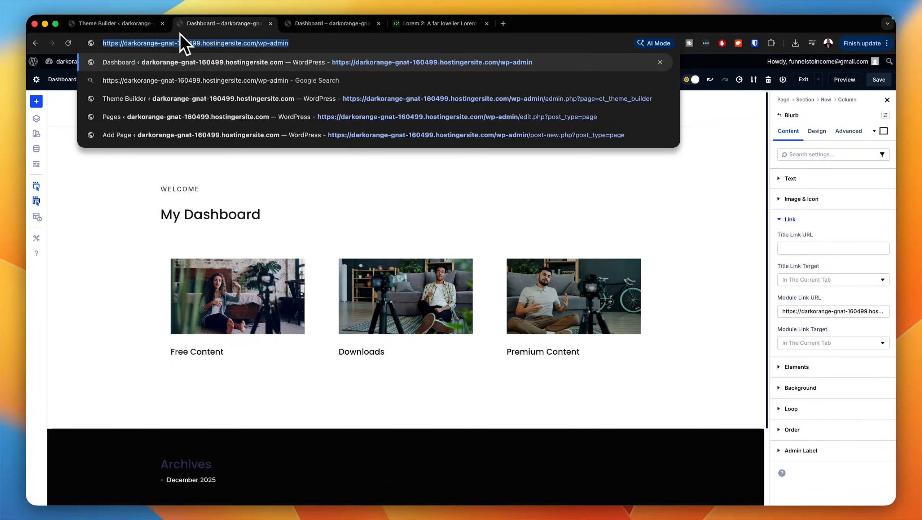
# Step: Link the header's Login button to the copied wp-admin URL, then save and exit the header layout
pyautogui.click(147, 25)
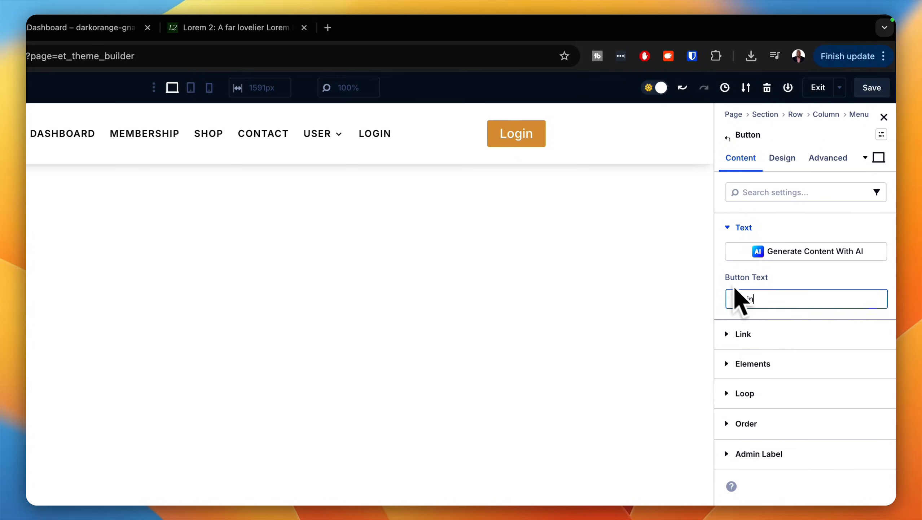
pyautogui.click(818, 331)
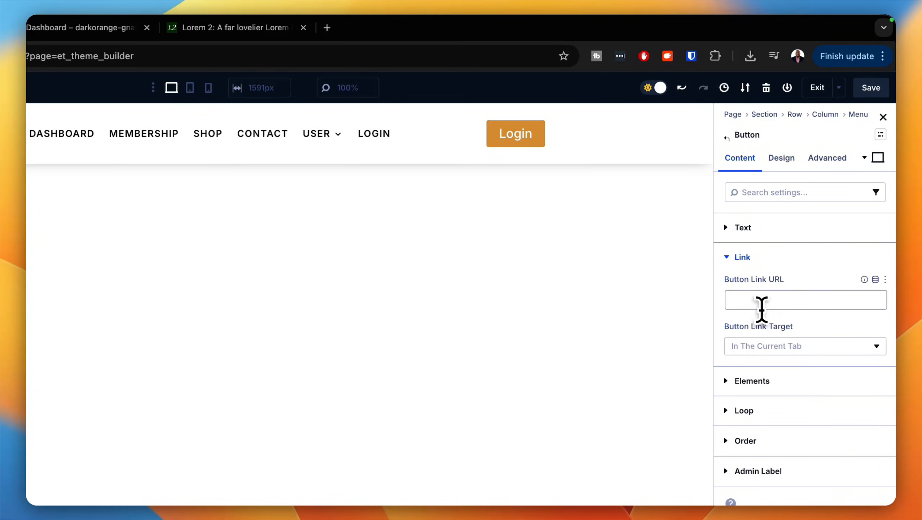
pyautogui.press('super+v')
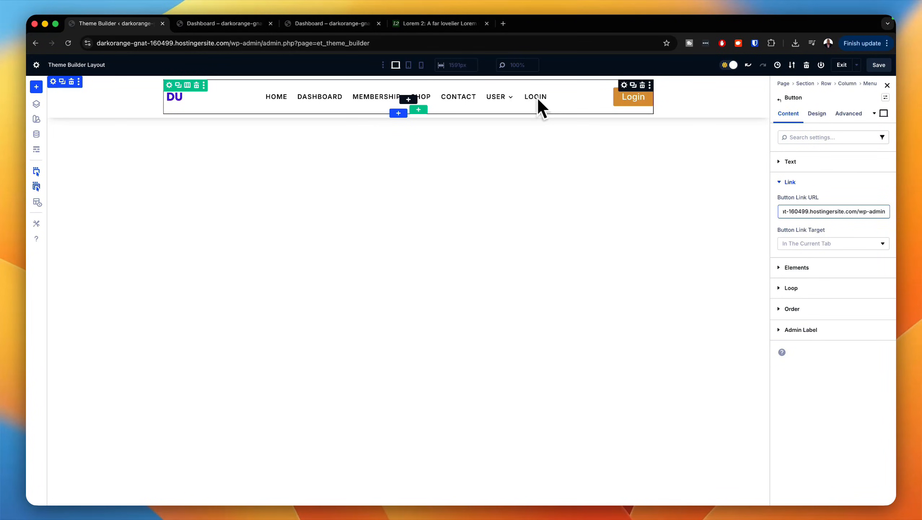
pyautogui.click(877, 67)
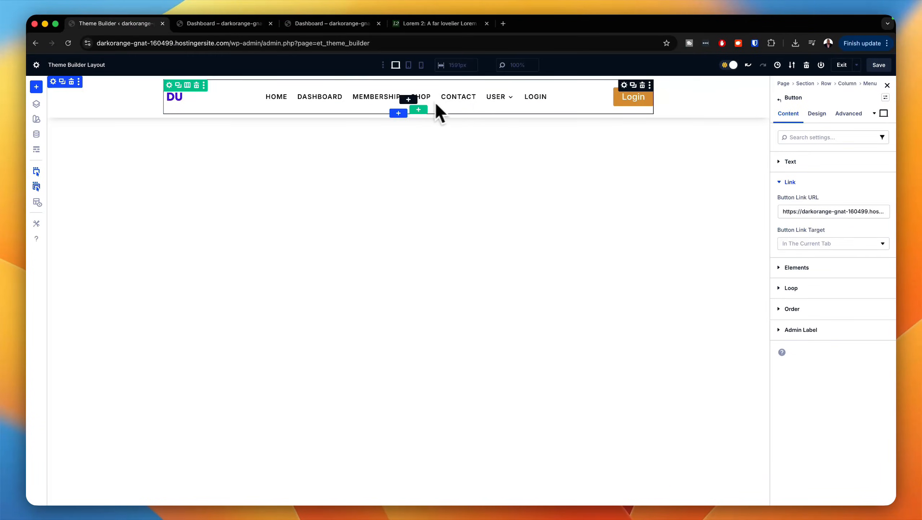
pyautogui.click(842, 65)
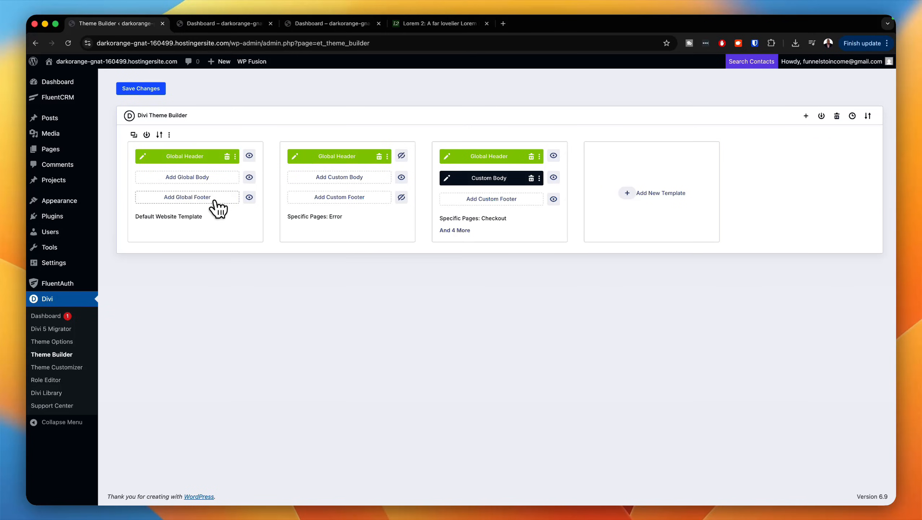
# Step: Build a global footer for the Default Website Template using the Sk-Footer-D library section, and save it
pyautogui.click(215, 199)
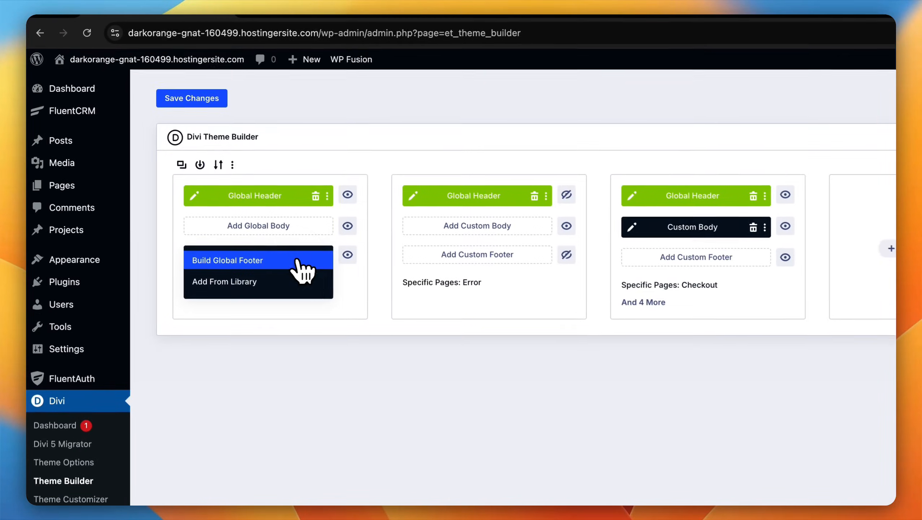
pyautogui.click(297, 262)
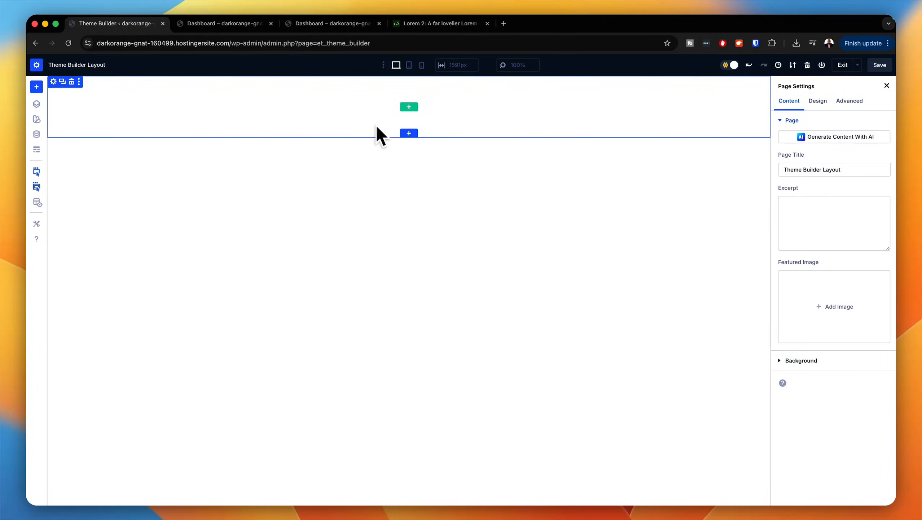
pyautogui.click(408, 133)
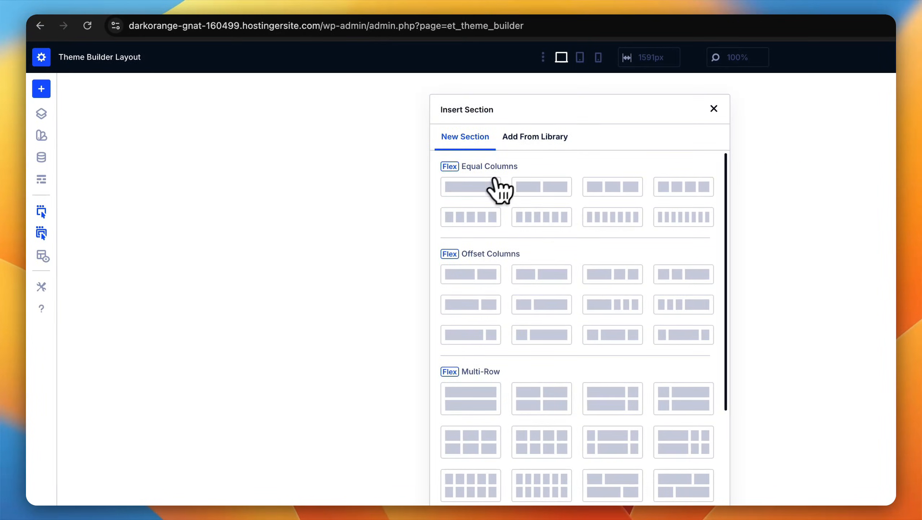
pyautogui.click(552, 135)
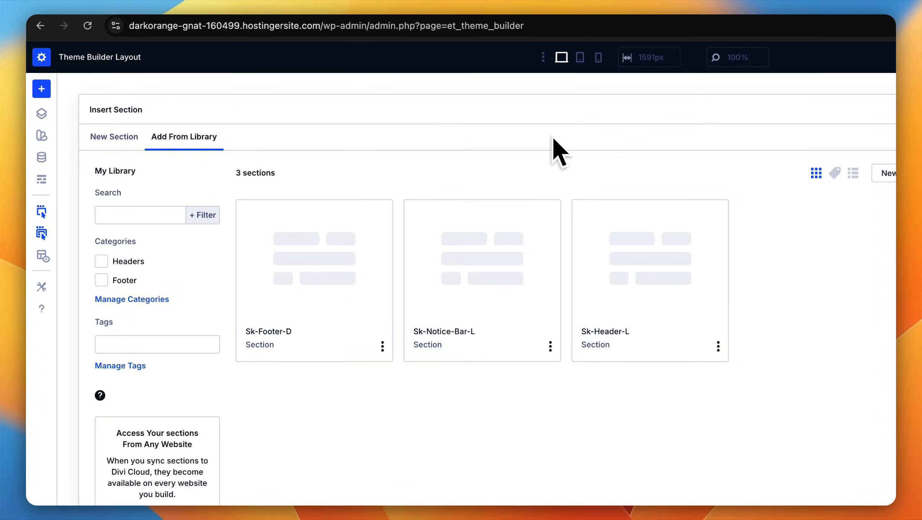
pyautogui.click(303, 281)
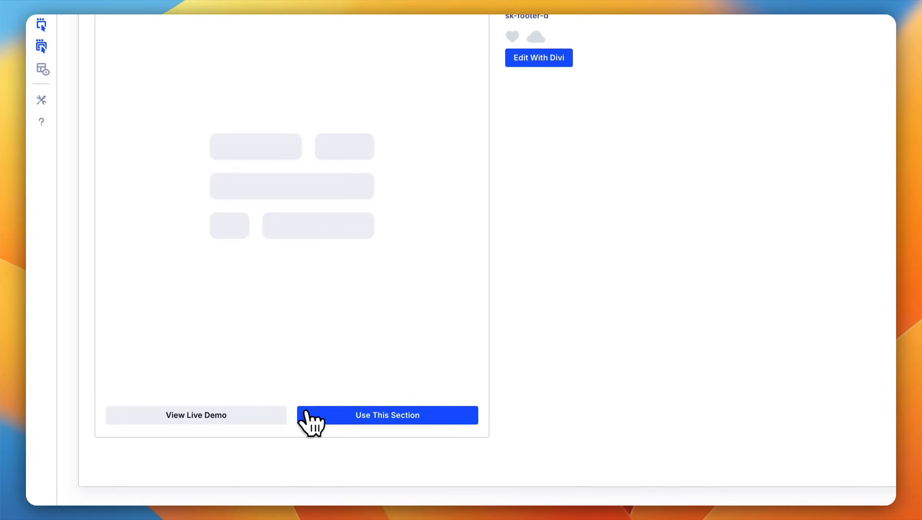
pyautogui.click(306, 415)
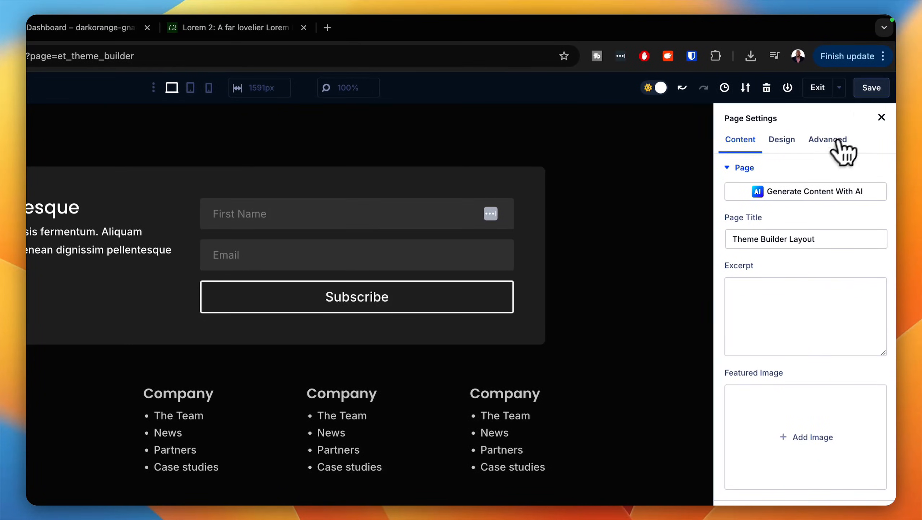
pyautogui.click(870, 88)
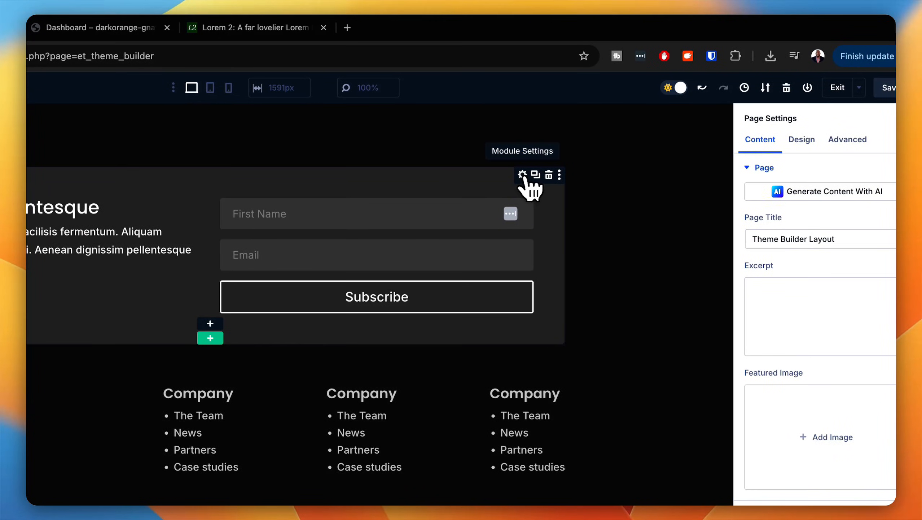
# Step: Set the service provider of the footer's Email Optin module to FluentCRM
pyautogui.click(523, 175)
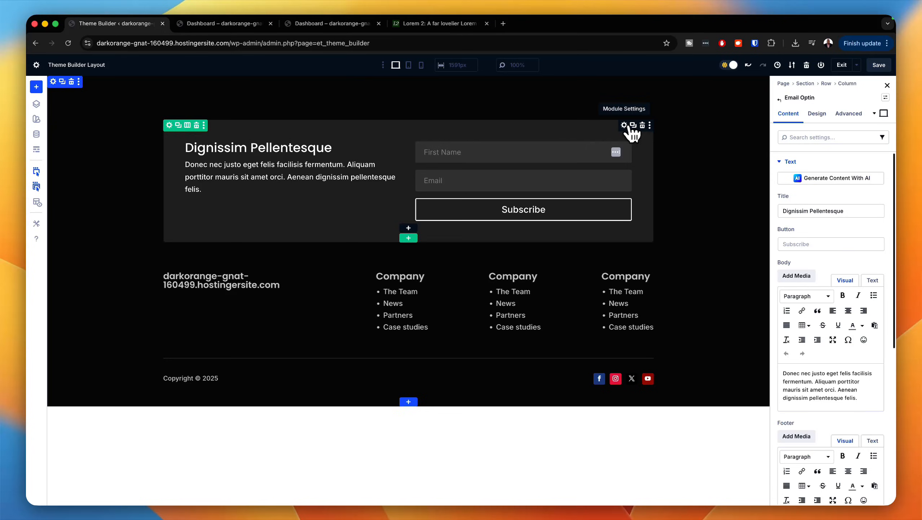
pyautogui.scroll(-5, 811, 321)
pyautogui.scroll(-5, 825, 338)
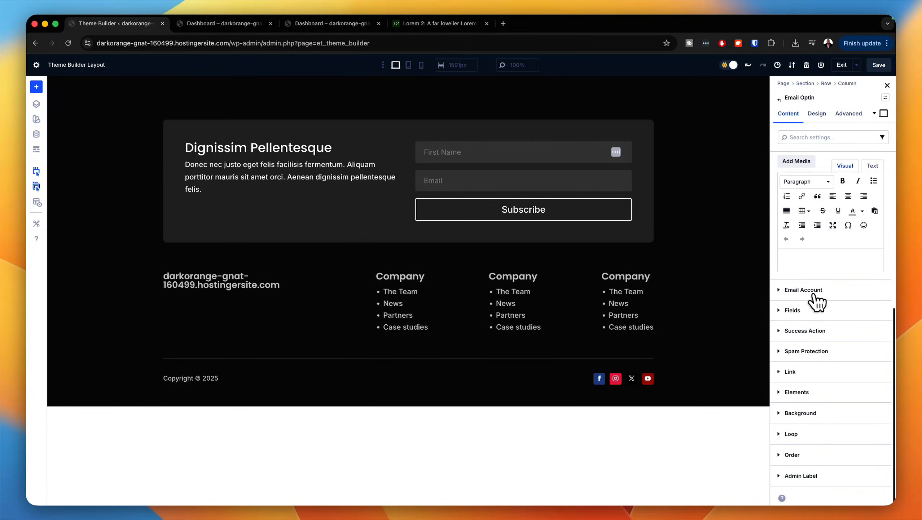
pyautogui.click(814, 291)
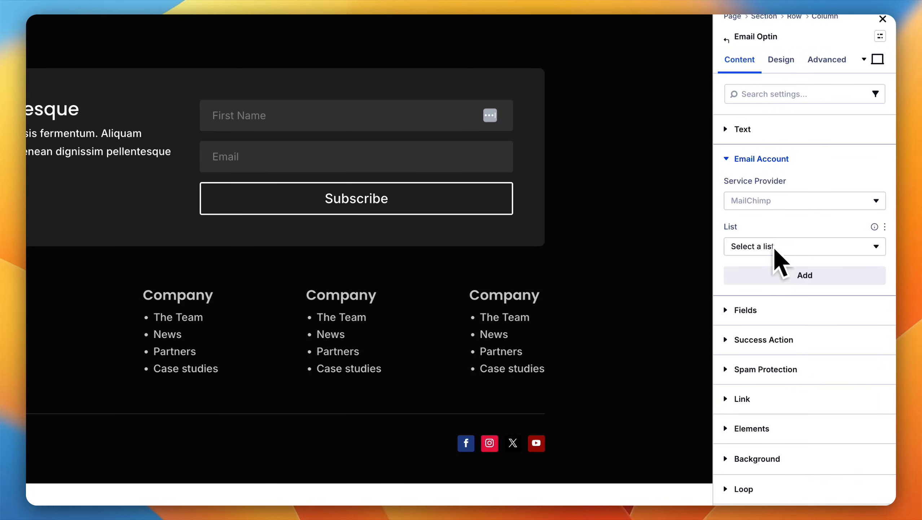
pyautogui.click(766, 205)
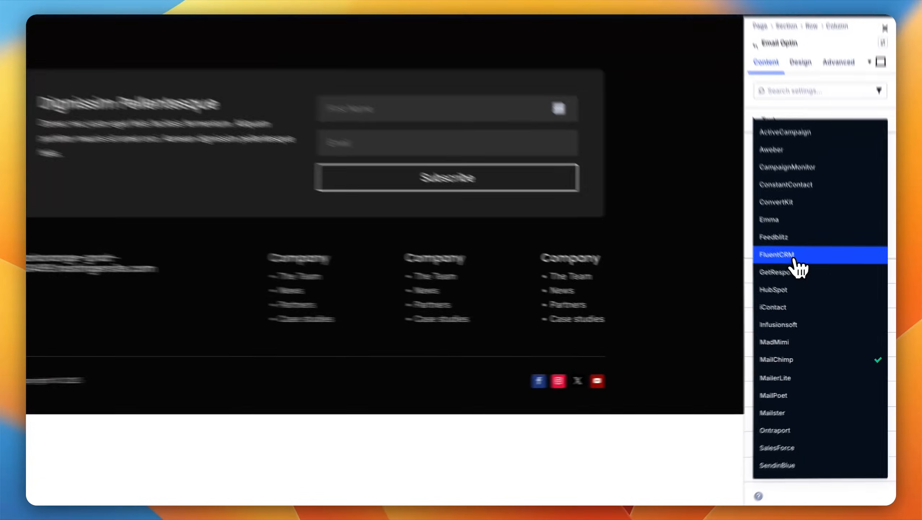
pyautogui.click(812, 273)
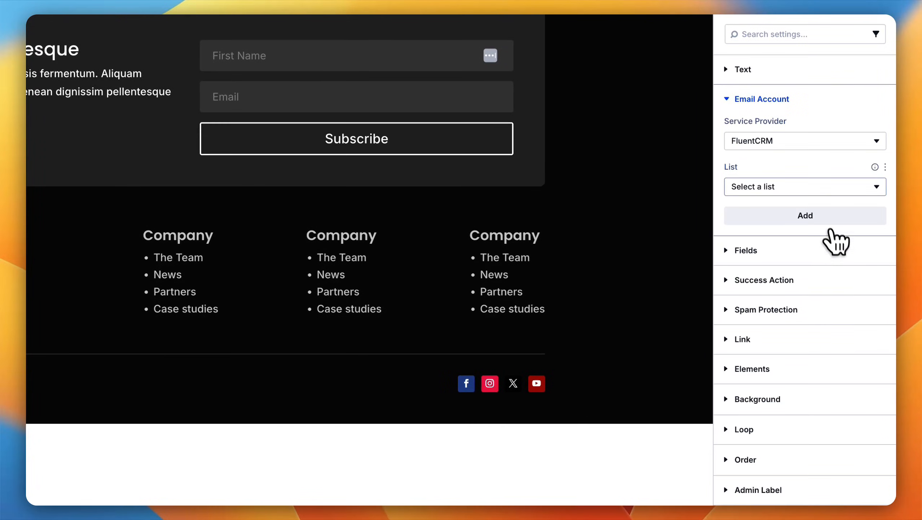
# Step: Add a FluentCRM account named "mak" to the Email Optin module
pyautogui.click(814, 198)
pyautogui.click(817, 194)
pyautogui.click(812, 216)
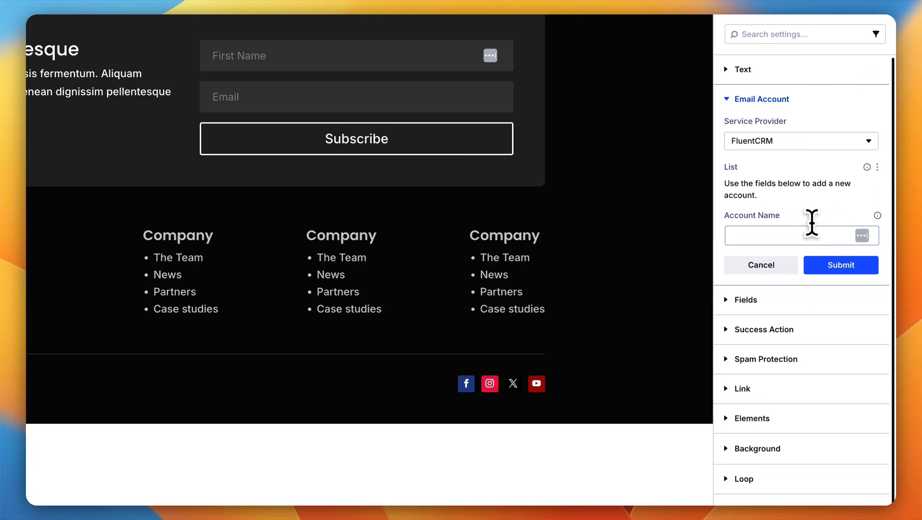
pyautogui.click(770, 235)
pyautogui.write('mak')
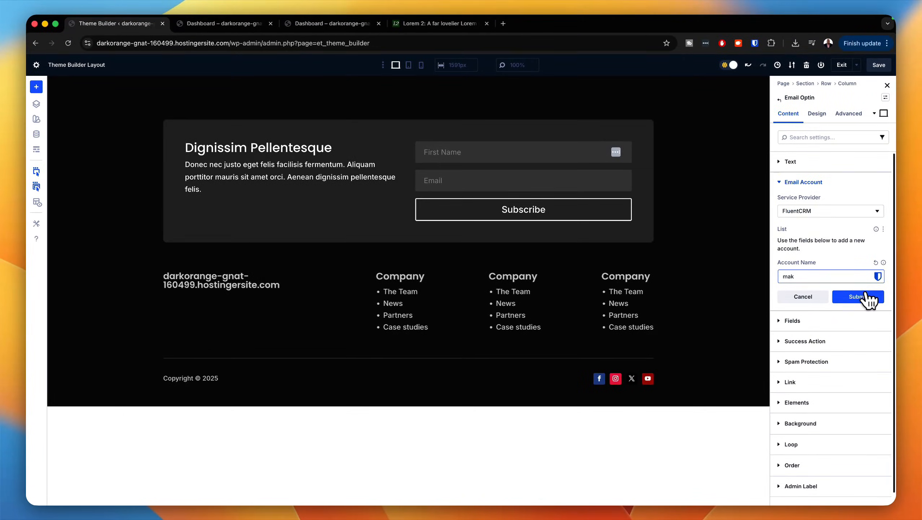
pyautogui.click(866, 296)
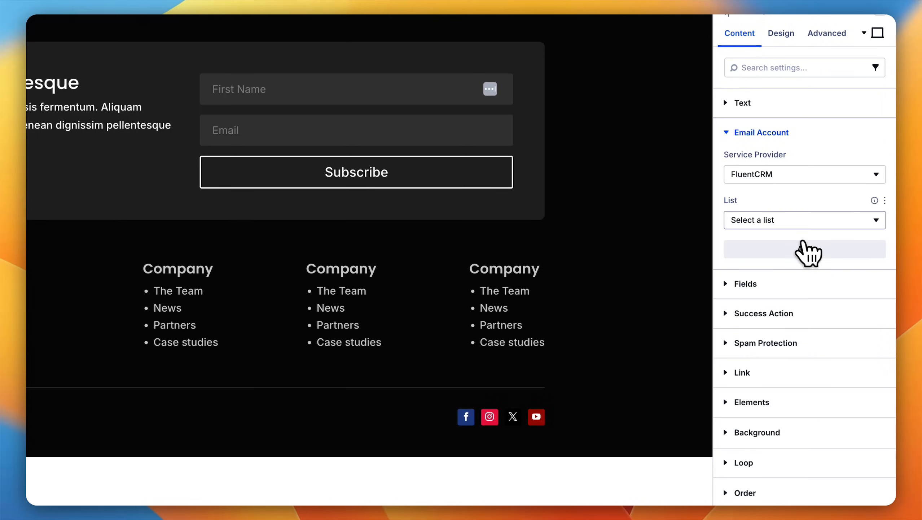
# Step: Choose "Tag: member" from the new account as the Email Optin module's list
pyautogui.click(800, 221)
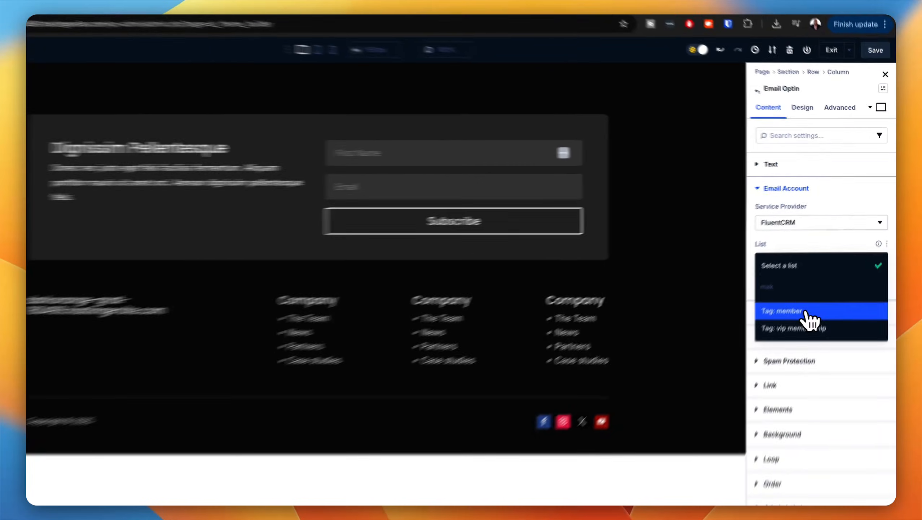
pyautogui.click(818, 286)
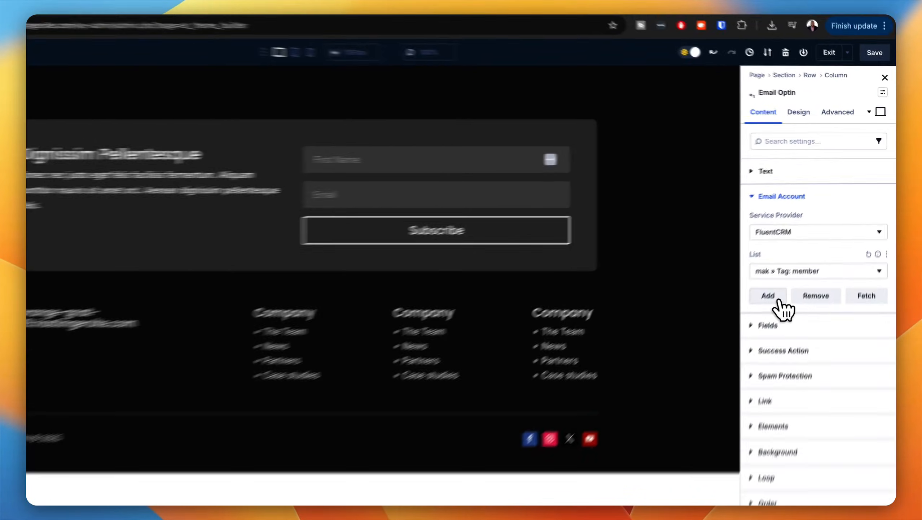
pyautogui.click(792, 262)
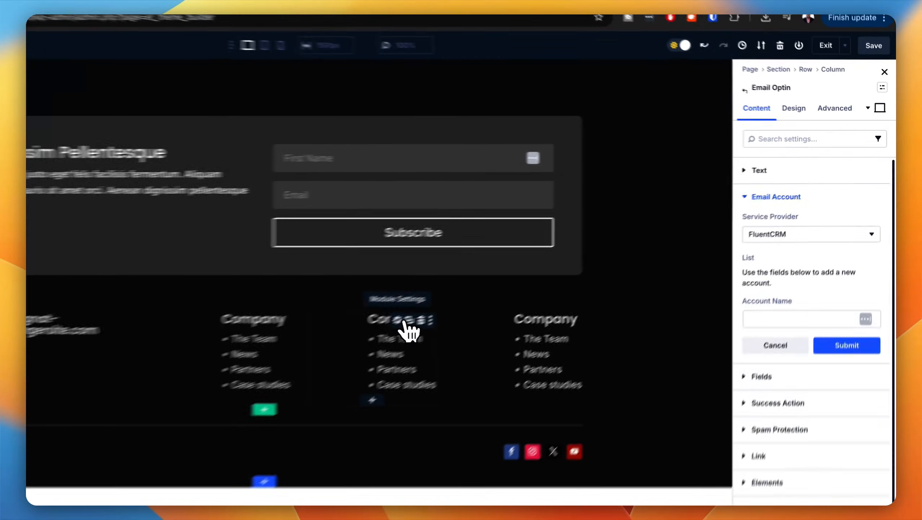
# Step: Examine the link settings of "The Team" item in the footer's middle Company blurb, and accept them with the # URL
pyautogui.click(512, 277)
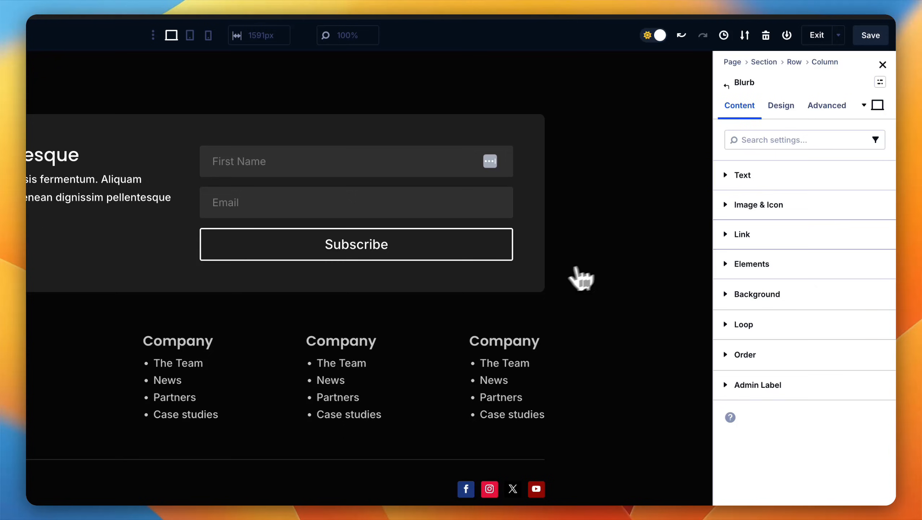
pyautogui.click(731, 175)
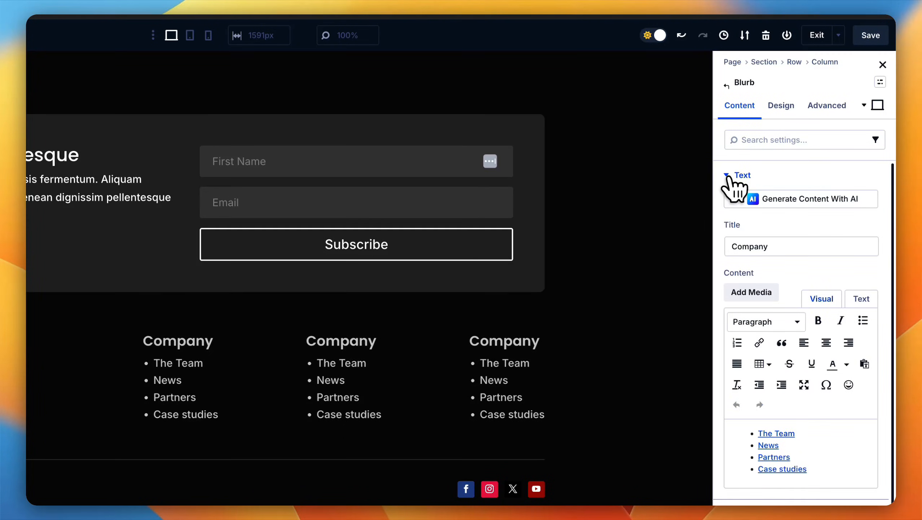
pyautogui.scroll(-3, 800, 309)
pyautogui.moveTo(799, 337); pyautogui.dragTo(758, 337)
pyautogui.click(760, 248)
pyautogui.click(225, 213)
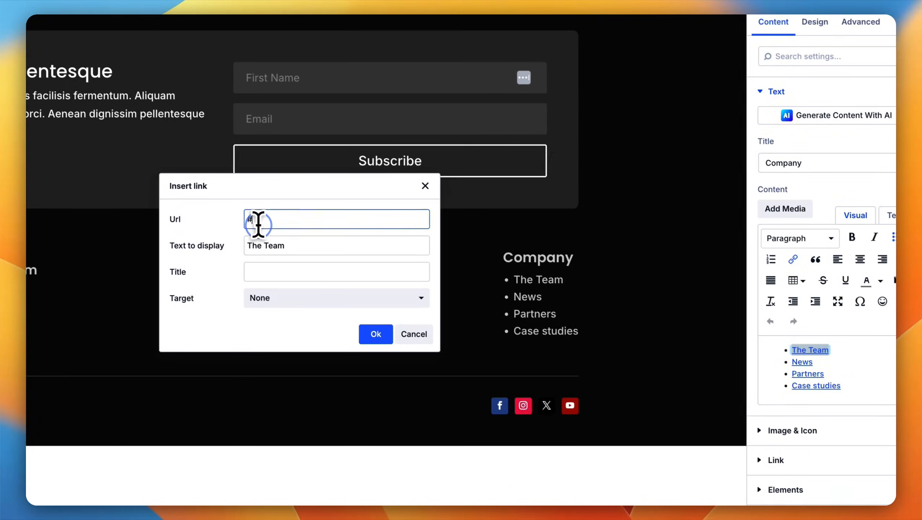
pyautogui.moveTo(259, 225); pyautogui.dragTo(243, 222)
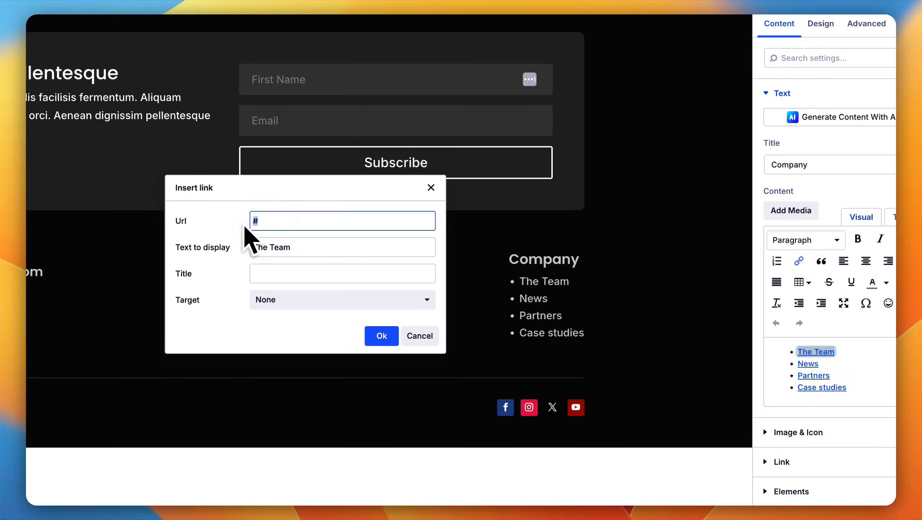
pyautogui.click(382, 335)
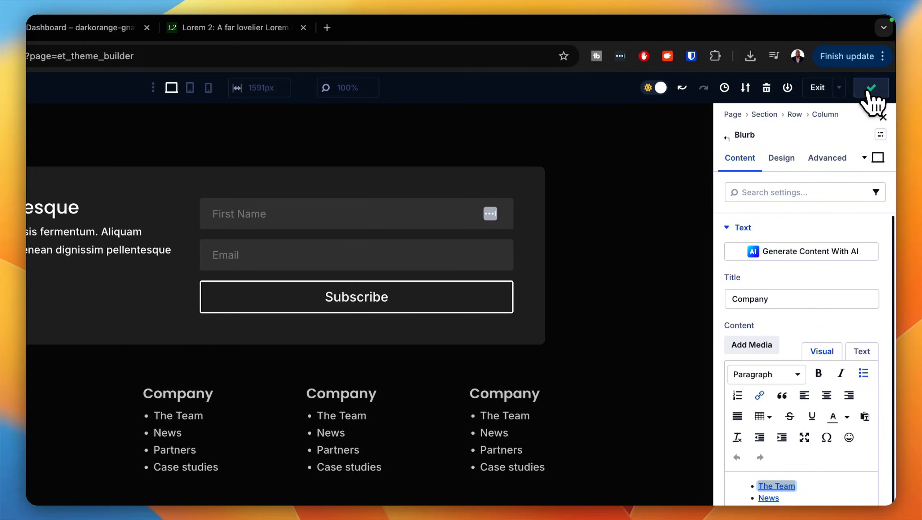
# Step: Save the global footer layout and exit to the Theme Builder's template overview
pyautogui.click(871, 88)
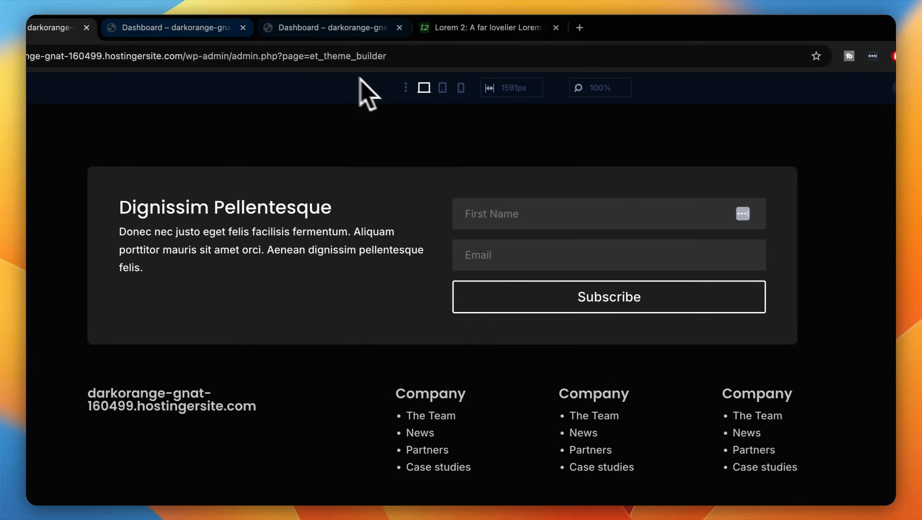
pyautogui.click(225, 27)
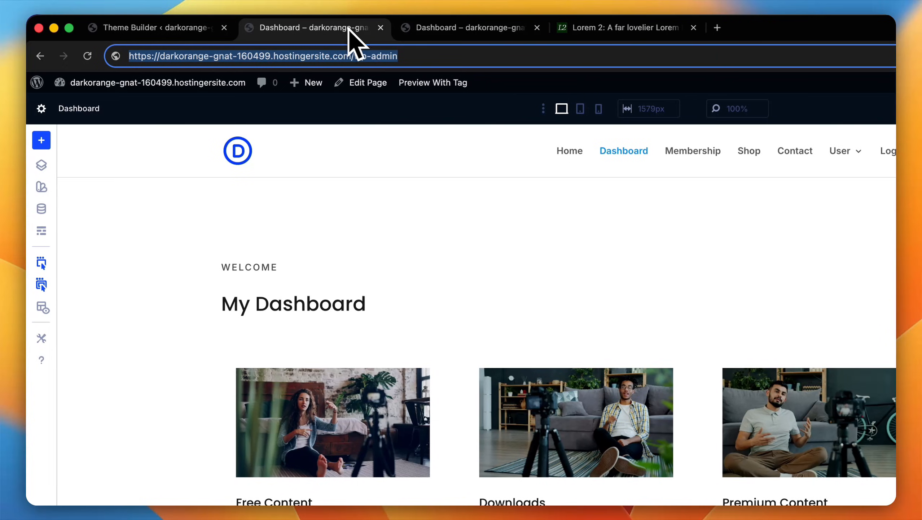
pyautogui.click(155, 28)
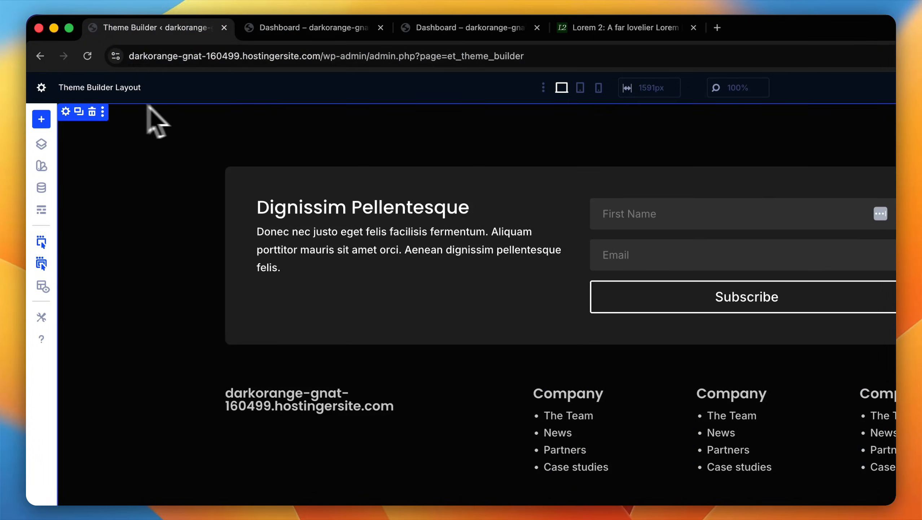
pyautogui.click(815, 91)
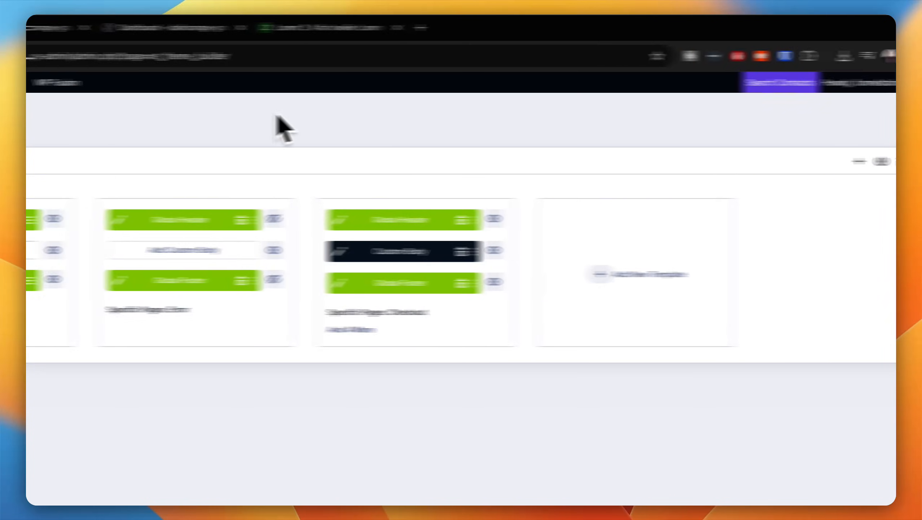
# Step: Visit the live site's home page and check the new global header and footer along its full length
pyautogui.click(143, 124)
pyautogui.moveTo(105, 86)
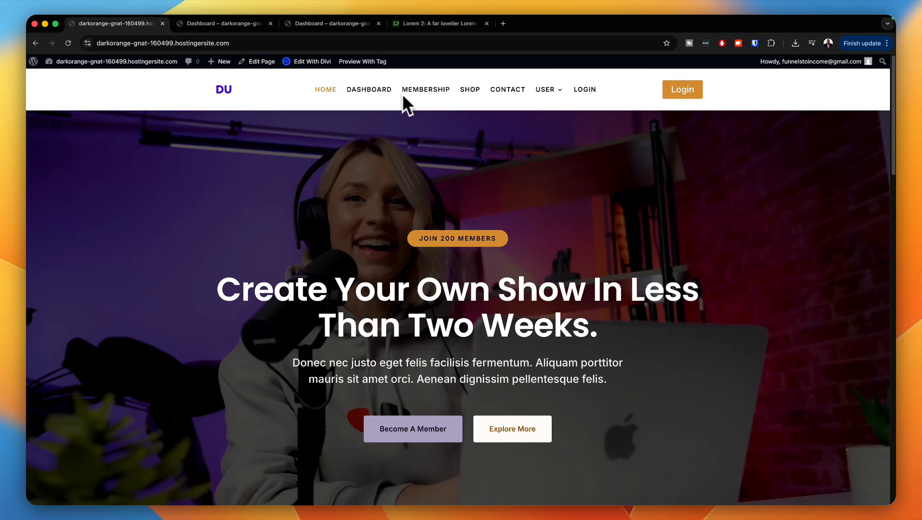
pyautogui.moveTo(545, 90)
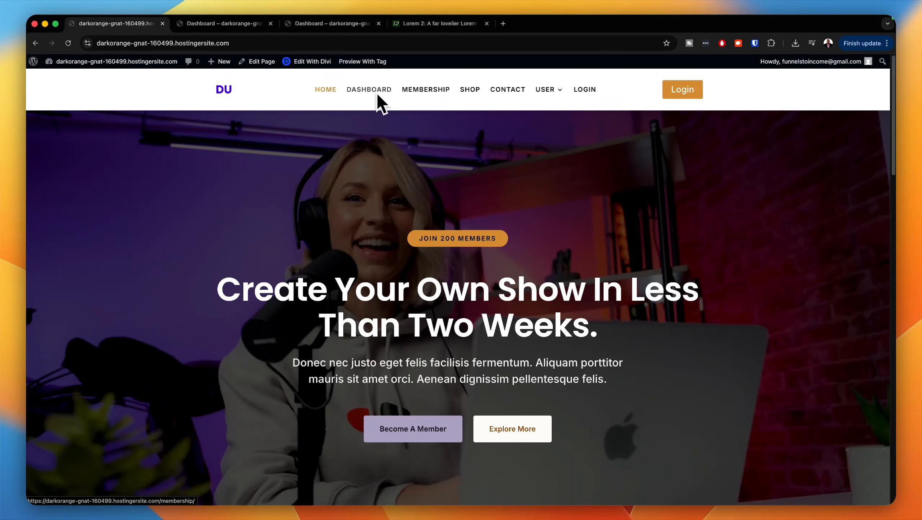
pyautogui.scroll(-4, 457, 175)
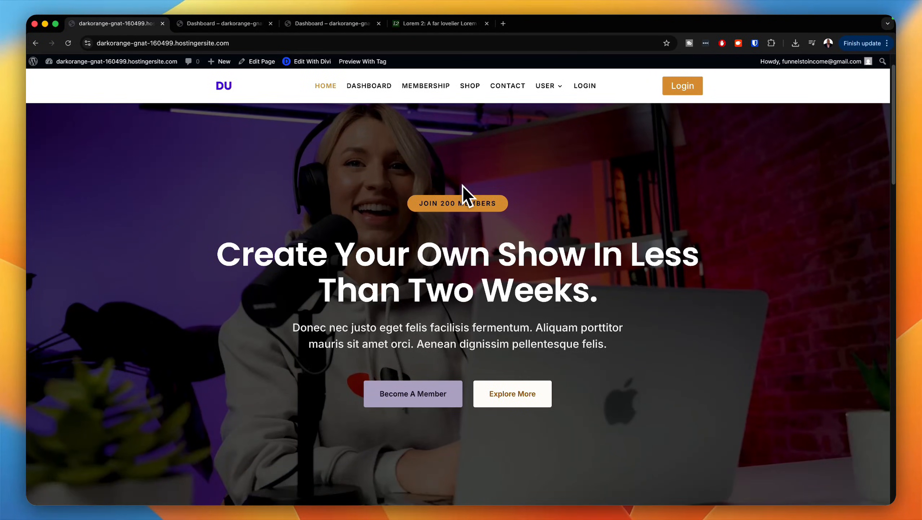
pyautogui.scroll(-18, 464, 187)
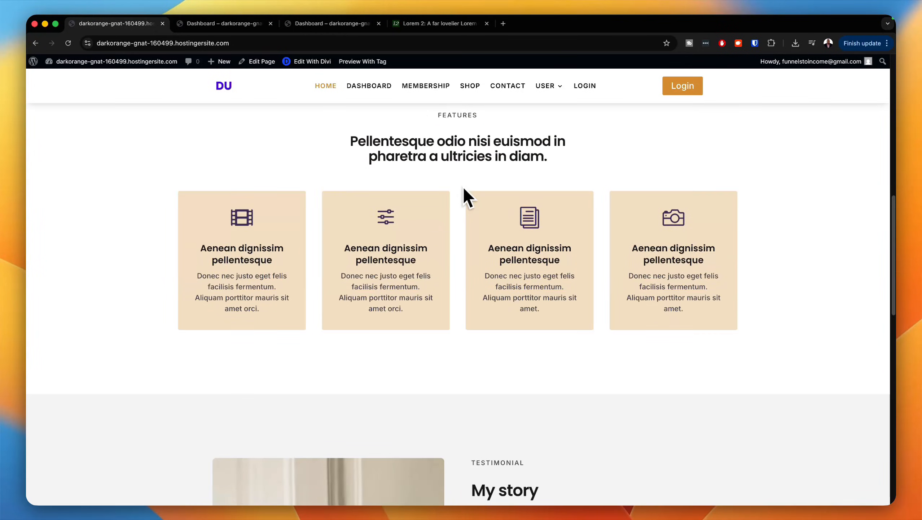
pyautogui.scroll(-12, 465, 188)
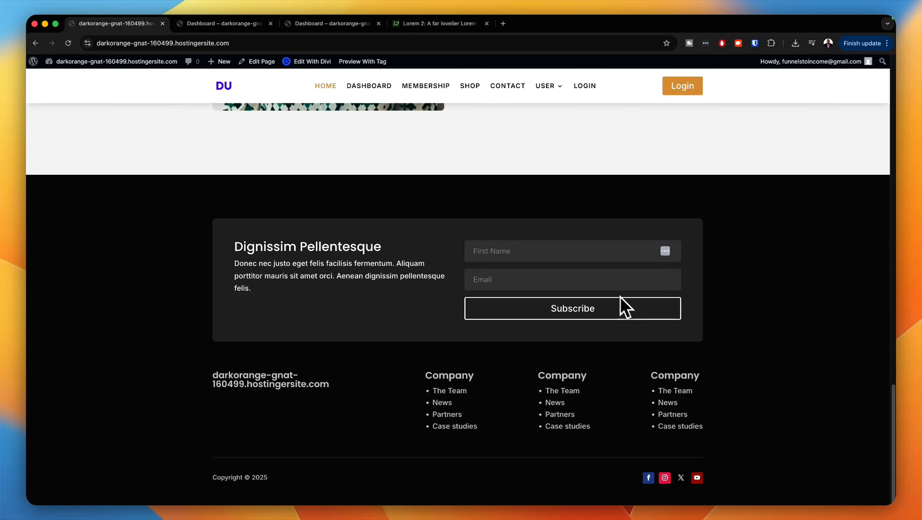
# Step: Subscribe through the footer's email optin form with a test first name and e-mail address
pyautogui.click(589, 256)
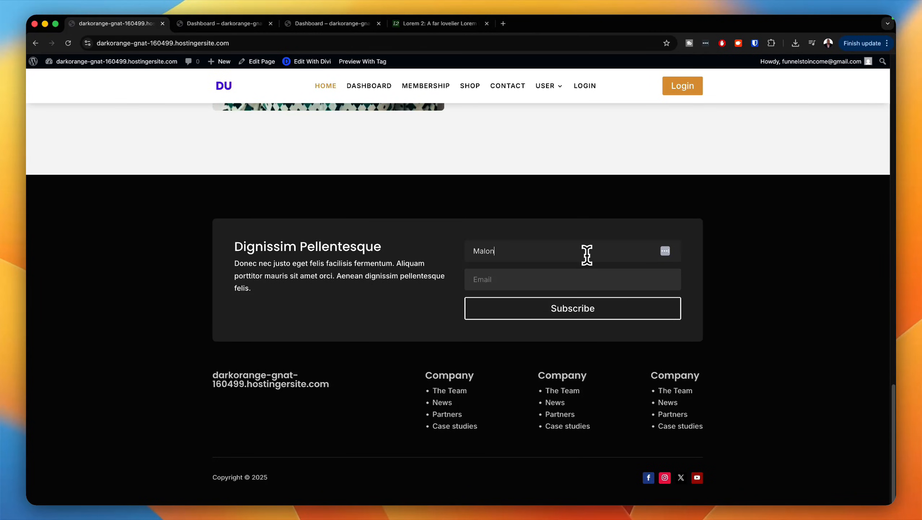
pyautogui.click(600, 279)
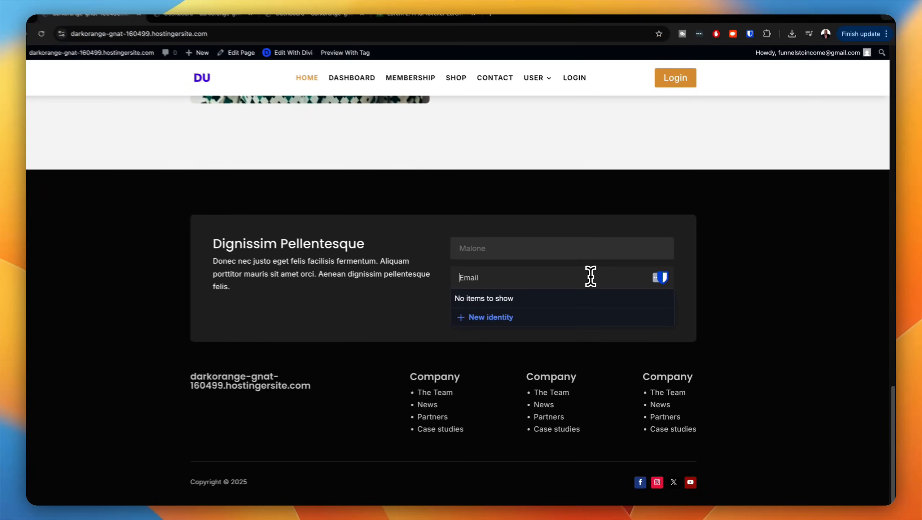
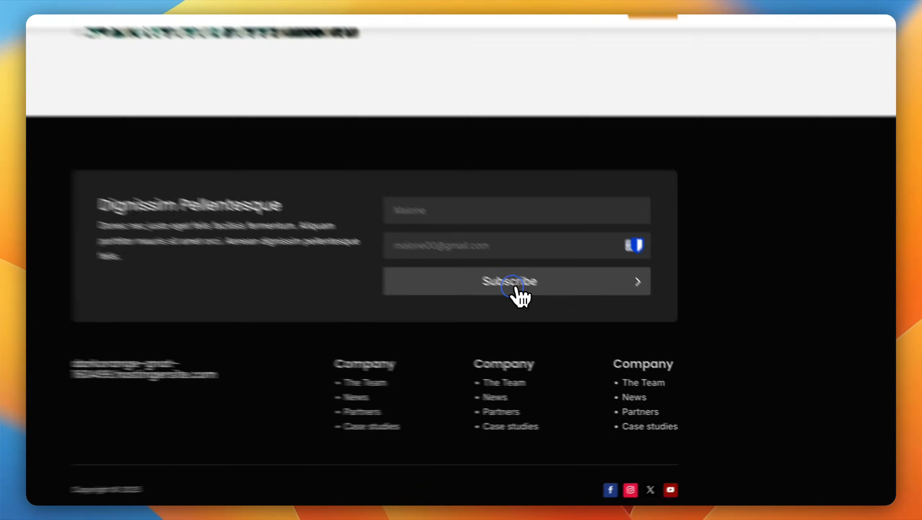
pyautogui.click(575, 308)
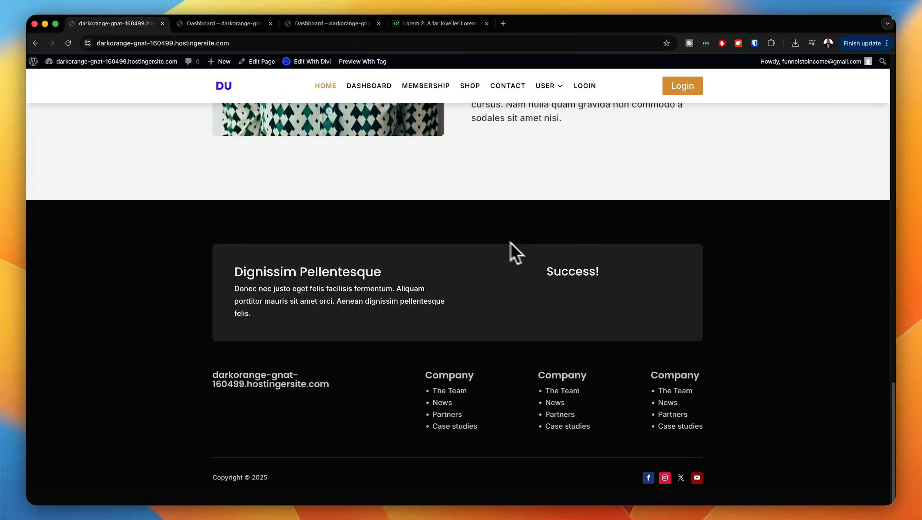
# Step: Return to the site admin and examine the new subscriber's tags and details in FluentCRM's contacts
pyautogui.scroll(4, 255, 199)
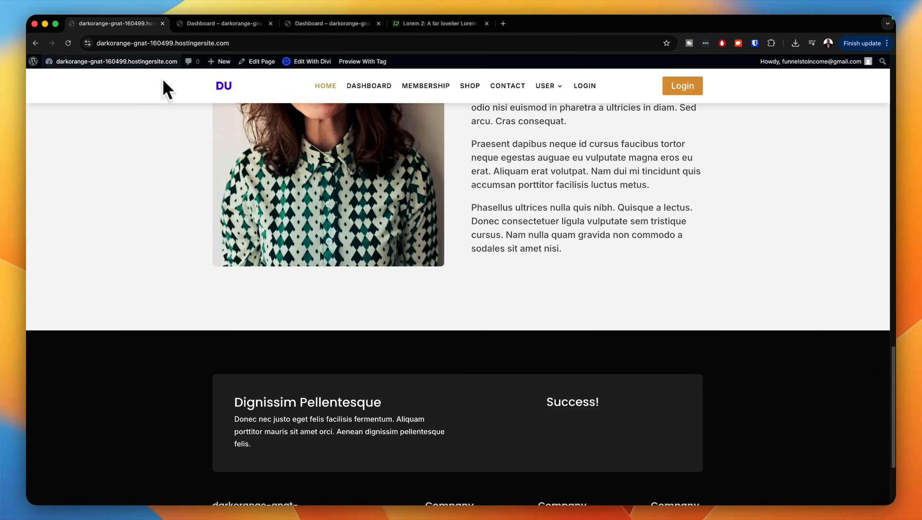
pyautogui.moveTo(105, 62)
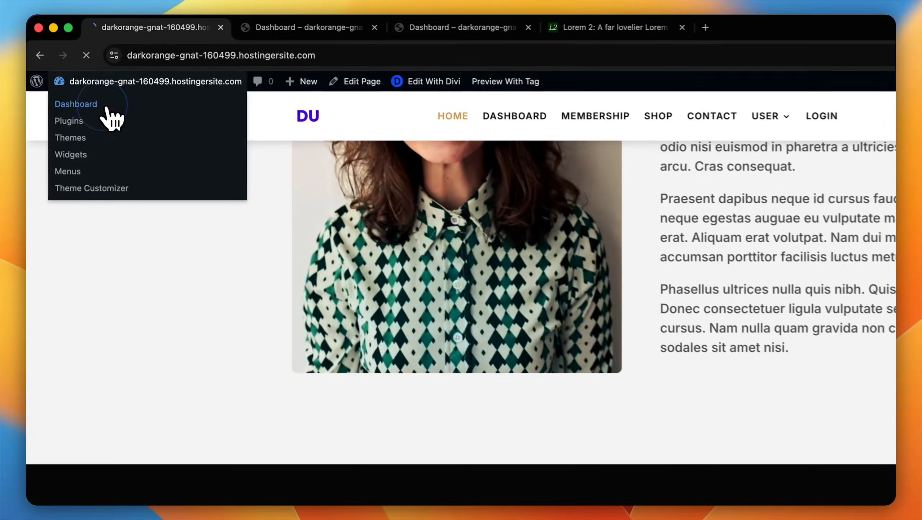
pyautogui.click(91, 76)
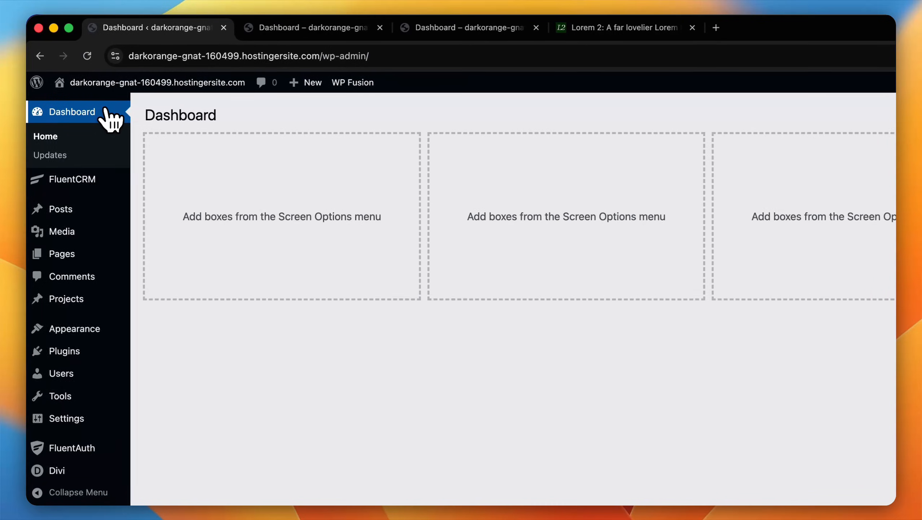
pyautogui.moveTo(90, 180)
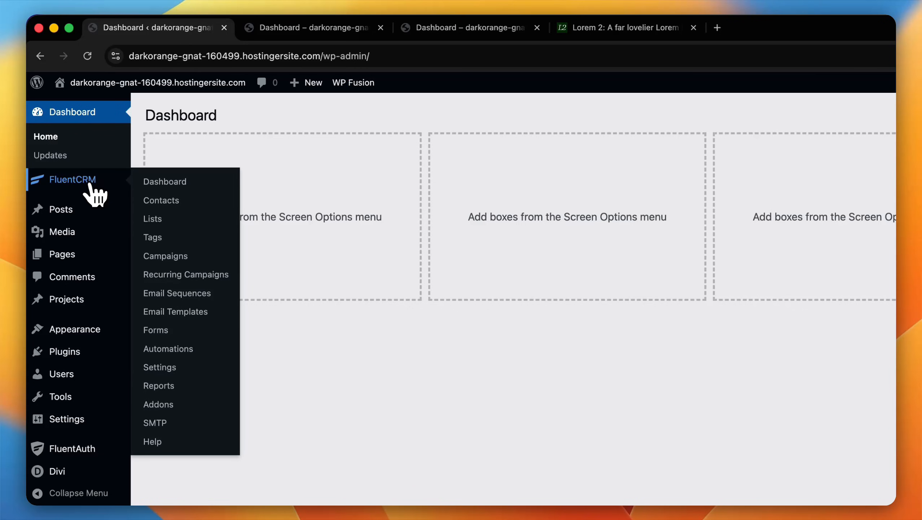
pyautogui.click(91, 184)
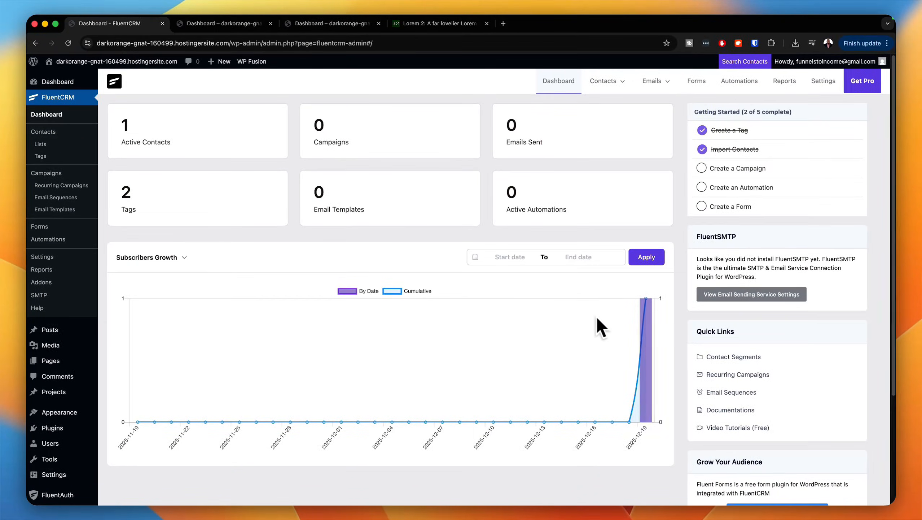
pyautogui.moveTo(642, 322)
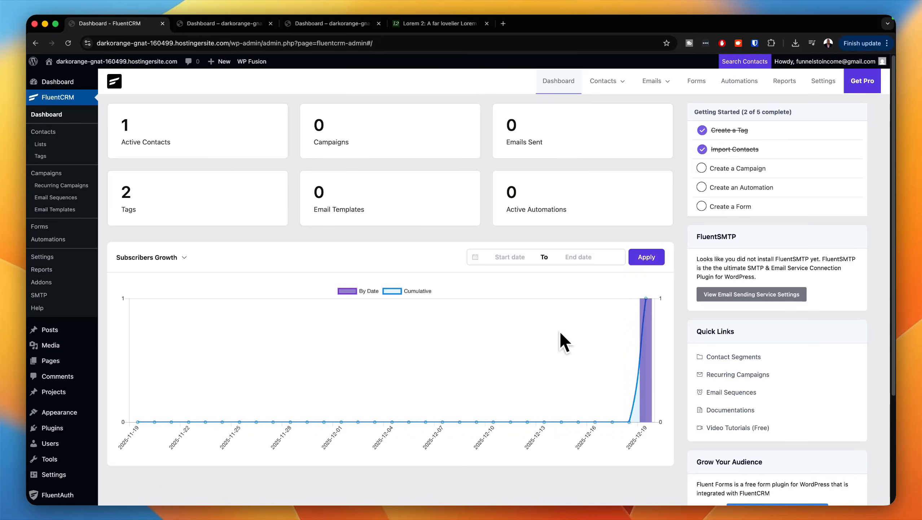
pyautogui.moveTo(604, 91)
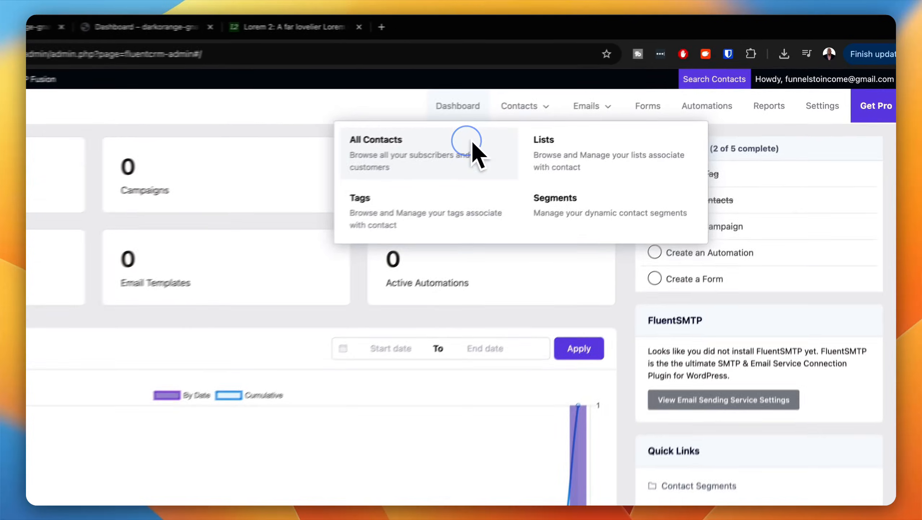
pyautogui.click(566, 112)
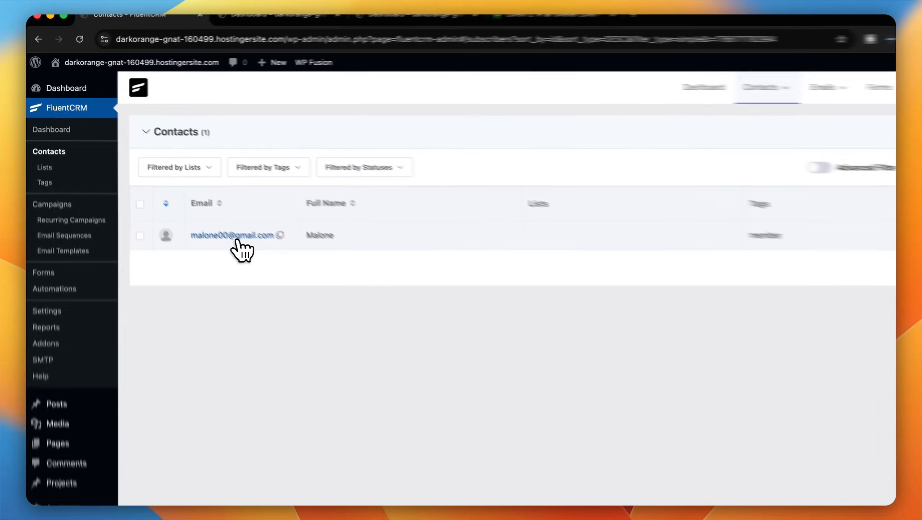
pyautogui.click(236, 237)
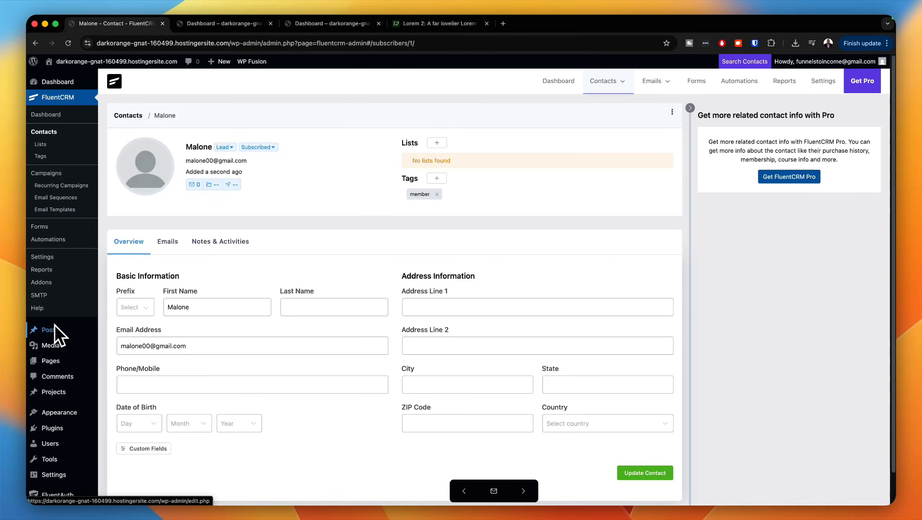
# Step: Add a post category named "VIP" with the slug "vip"
pyautogui.moveTo(53, 330)
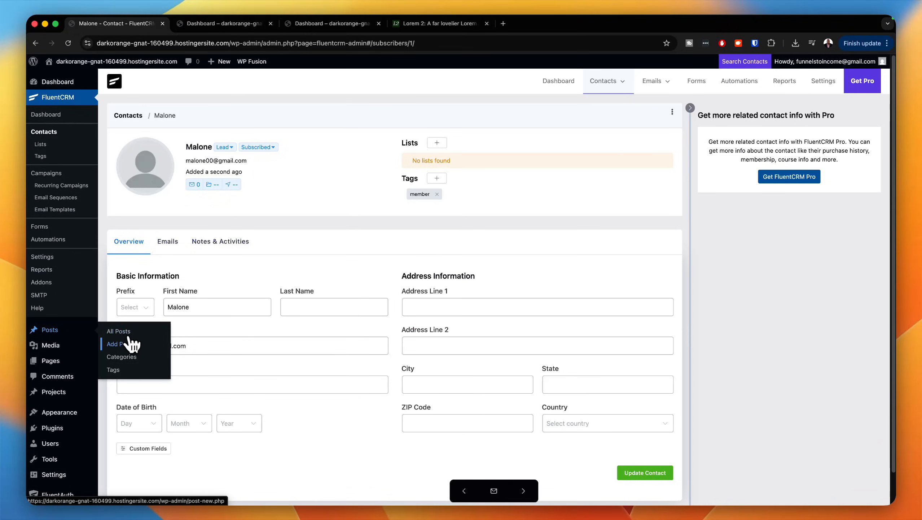
pyautogui.click(127, 358)
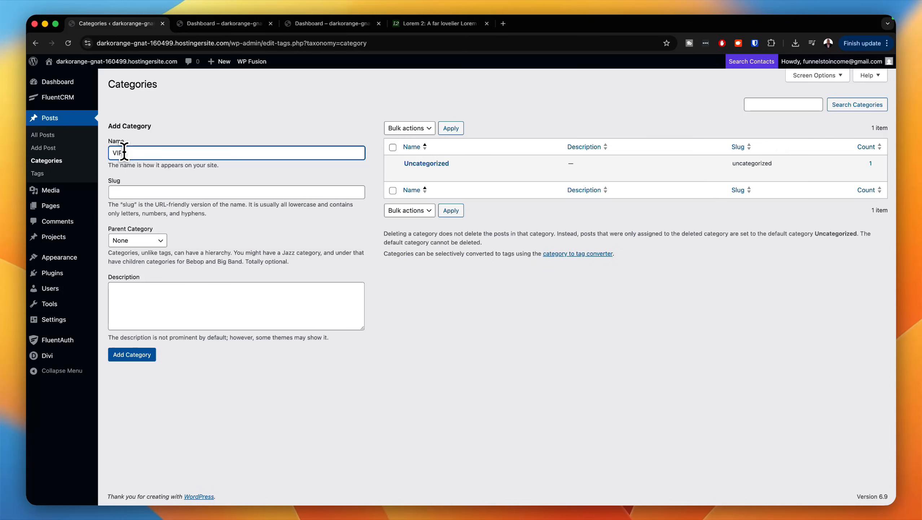
pyautogui.click(128, 192)
pyautogui.write('vip')
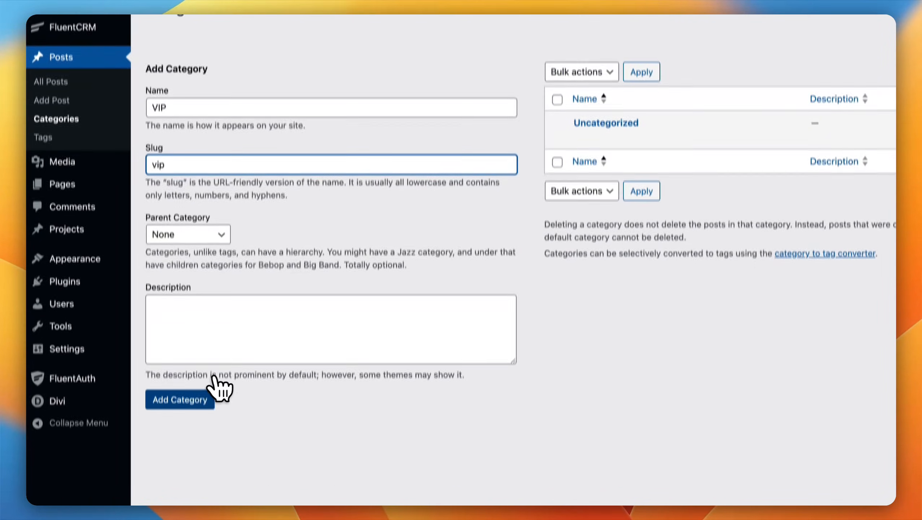
pyautogui.click(213, 391)
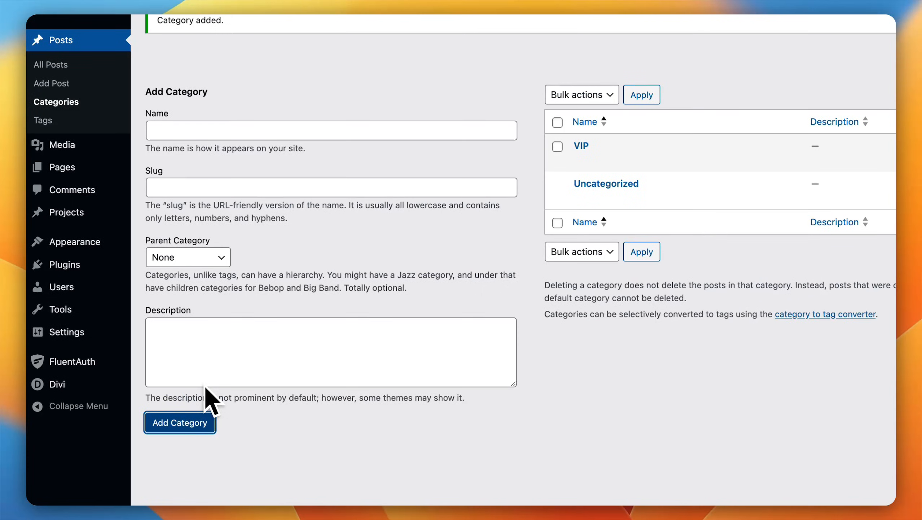
# Step: Add a post category named "Members" with the slug "members"
pyautogui.click(271, 130)
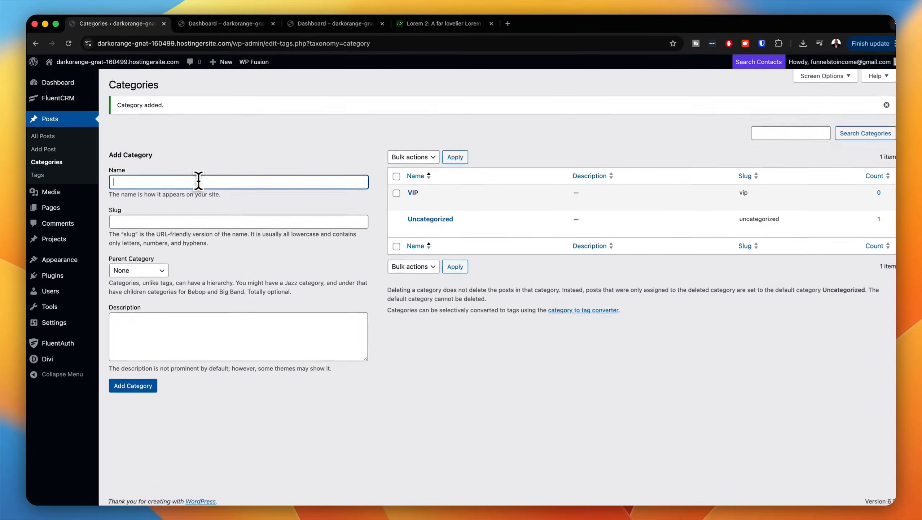
pyautogui.write('Members')
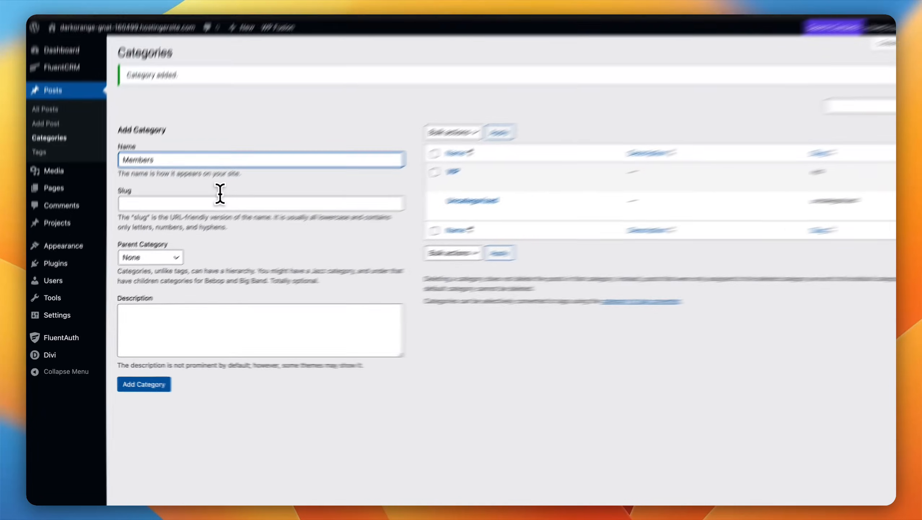
pyautogui.click(200, 219)
pyautogui.write('members')
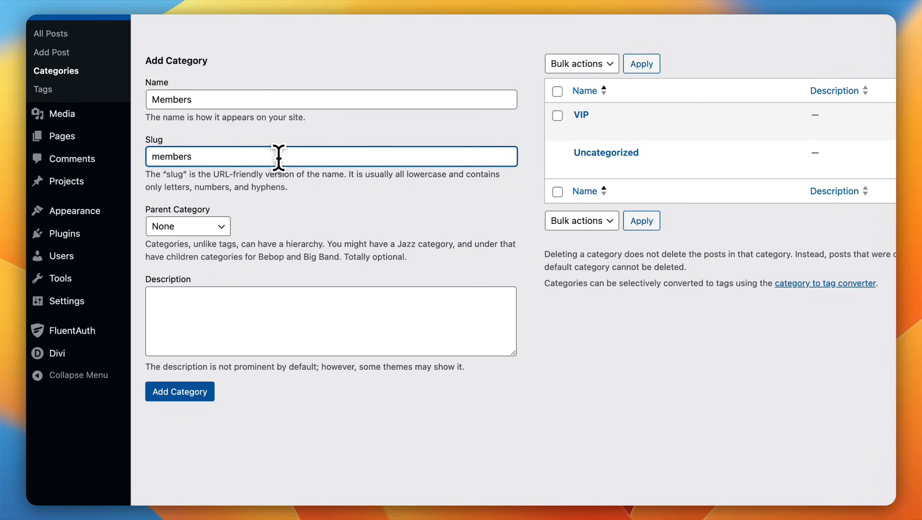
pyautogui.click(196, 395)
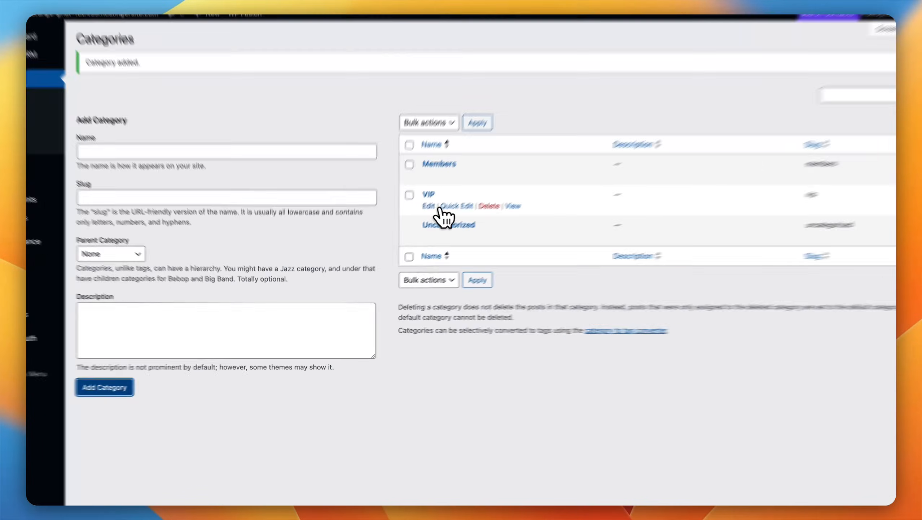
# Step: Edit the VIP category so WP Fusion requires users to be logged in to access its archives and all its posts
pyautogui.click(412, 226)
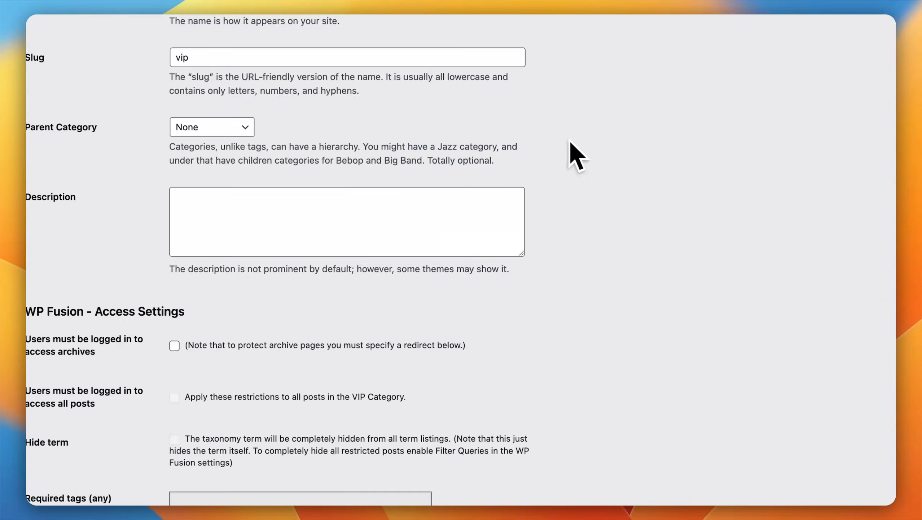
pyautogui.click(247, 445)
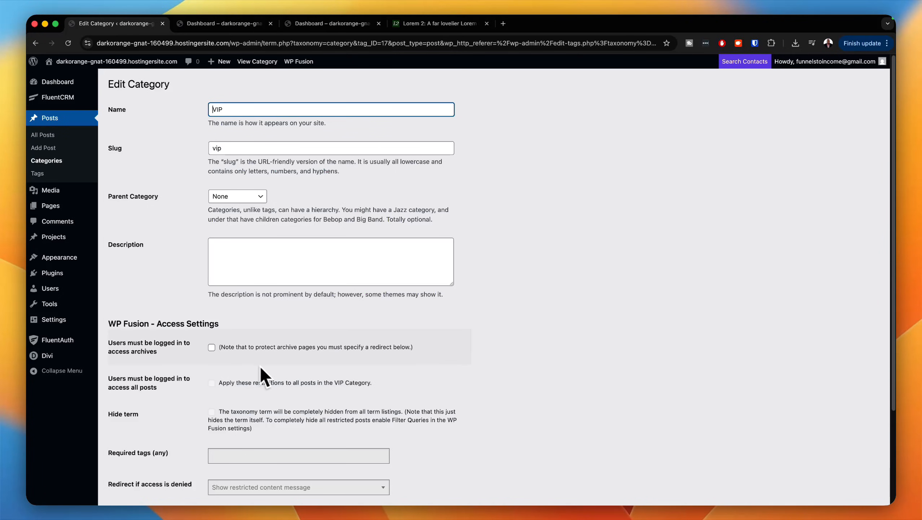
pyautogui.scroll(-4, 227, 364)
pyautogui.scroll(-1, 223, 362)
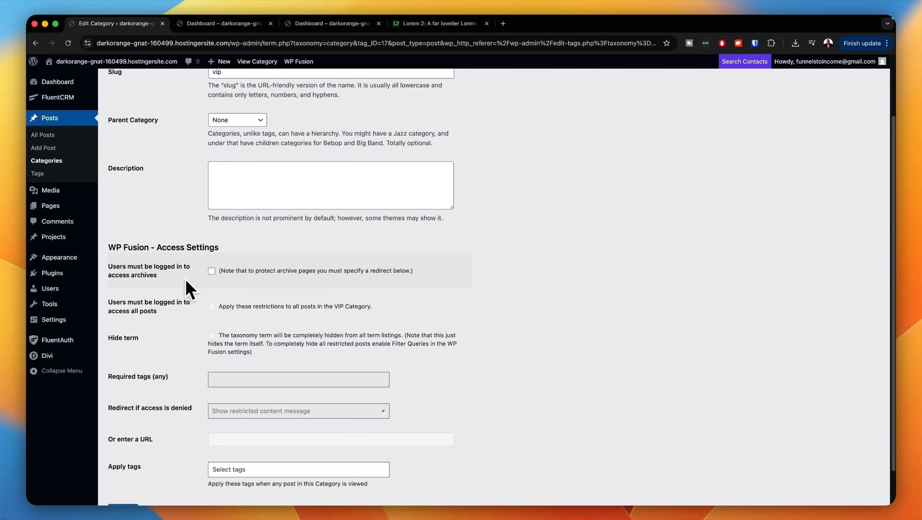
pyautogui.click(212, 270)
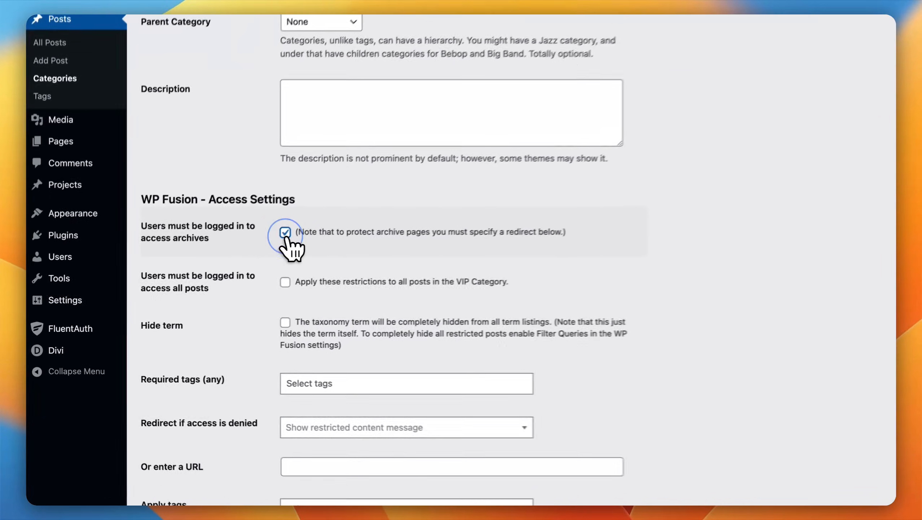
pyautogui.click(212, 271)
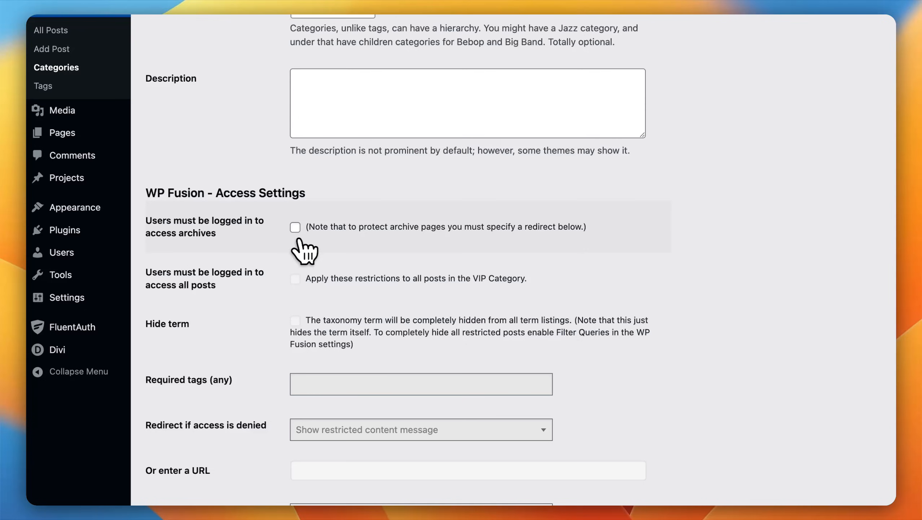
pyautogui.click(295, 227)
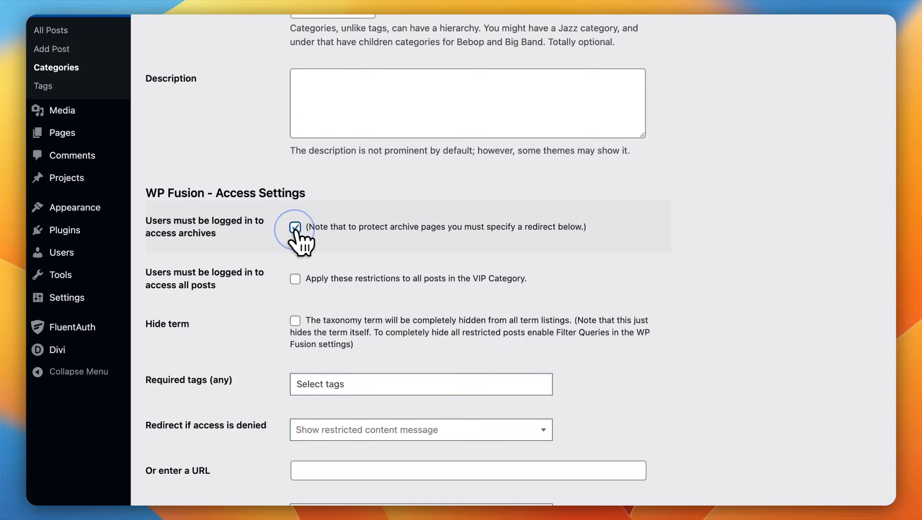
pyautogui.click(295, 278)
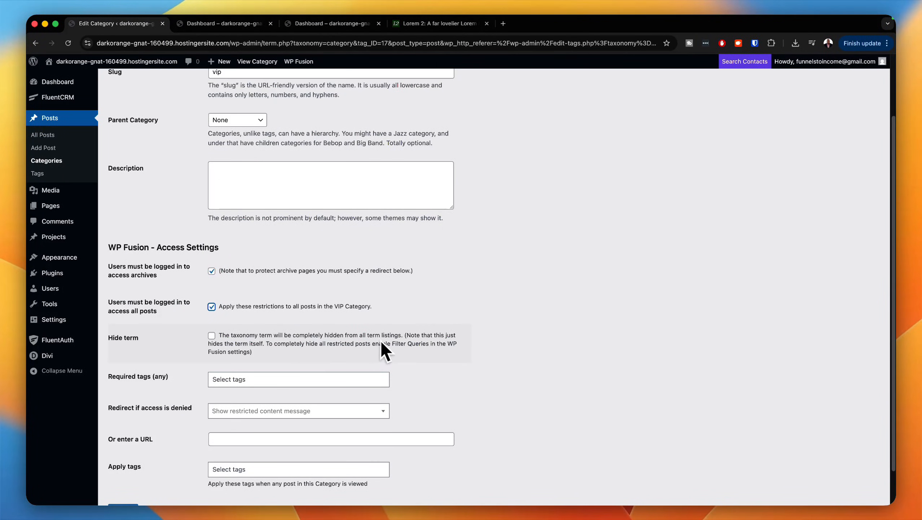
# Step: Require the "vip membership" tag for the VIP category, redirect denied visitors to the Error page, and update the category
pyautogui.scroll(-2, 395, 342)
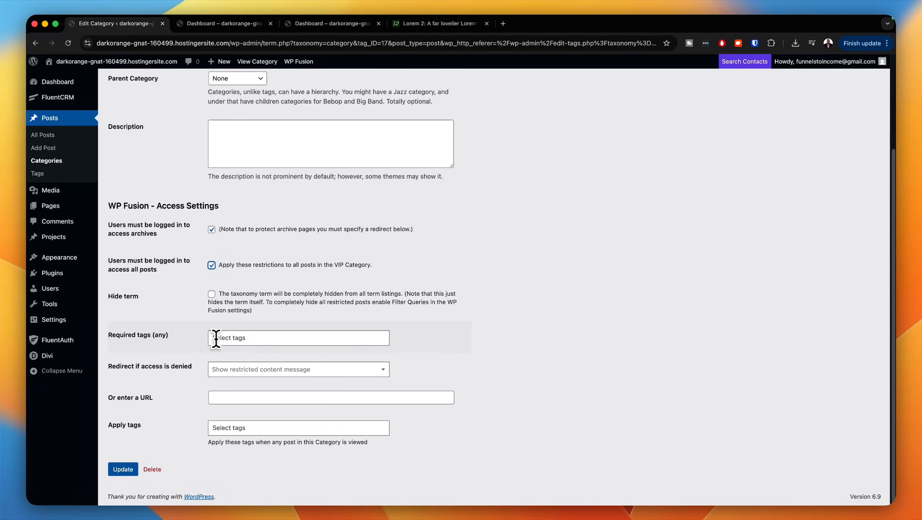
pyautogui.click(217, 338)
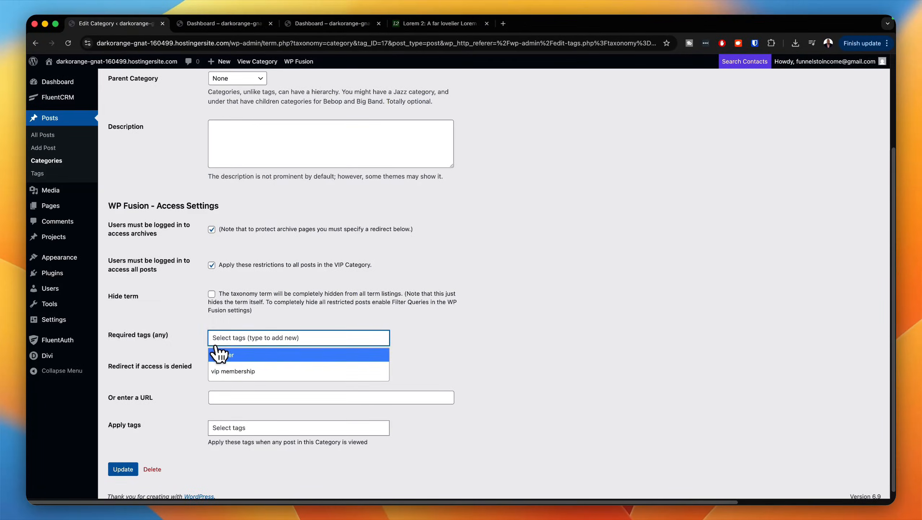
pyautogui.click(226, 371)
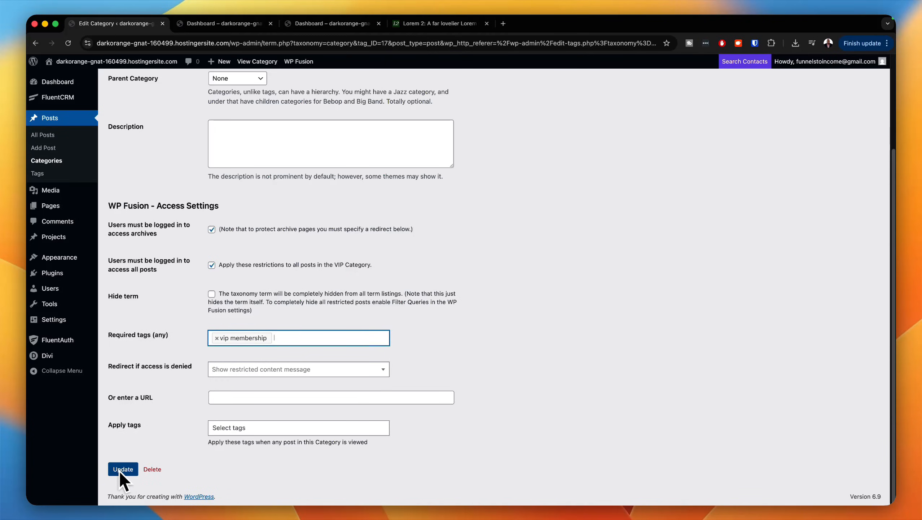
pyautogui.click(257, 370)
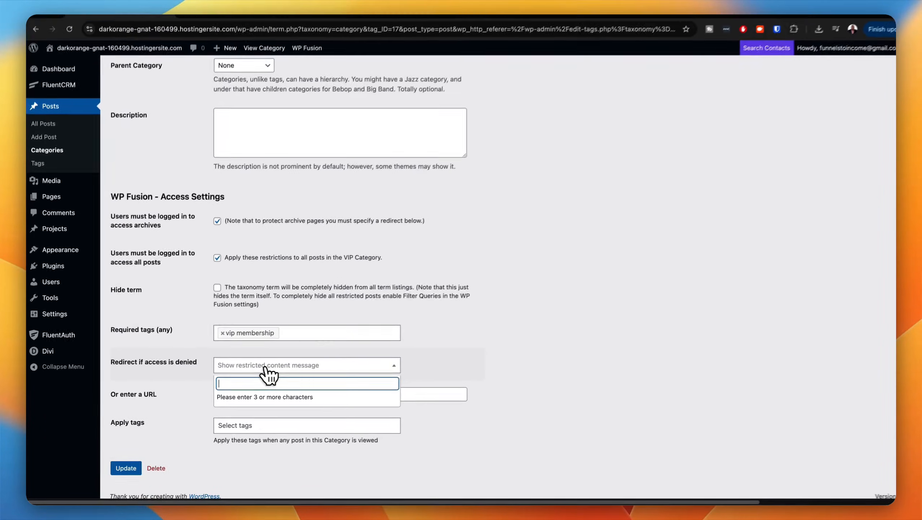
pyautogui.write('err')
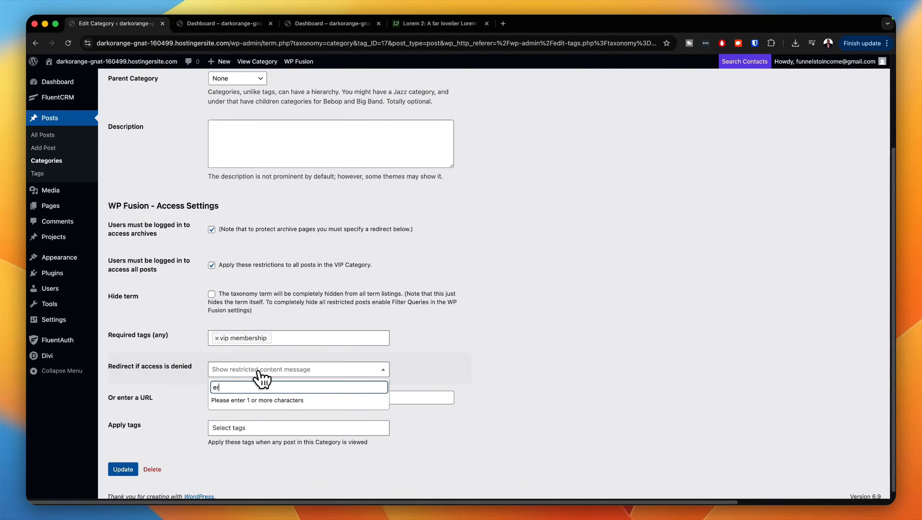
pyautogui.click(270, 414)
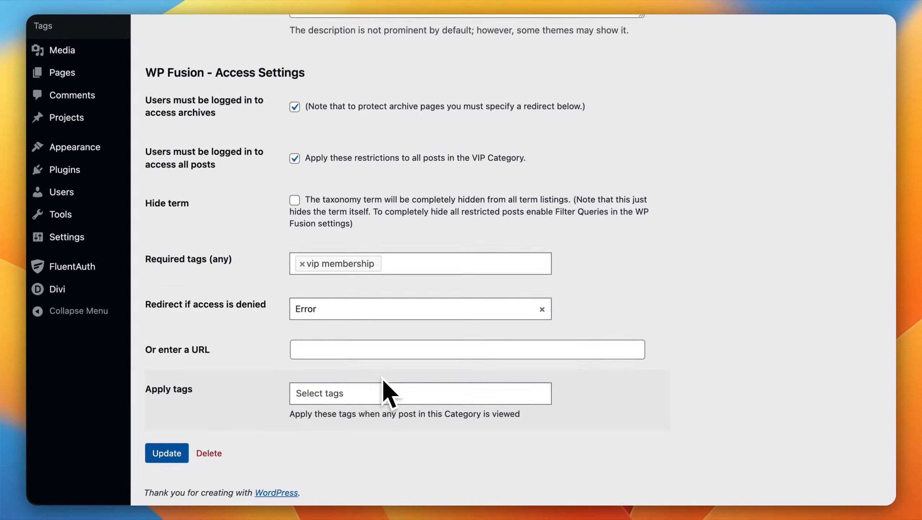
pyautogui.click(175, 454)
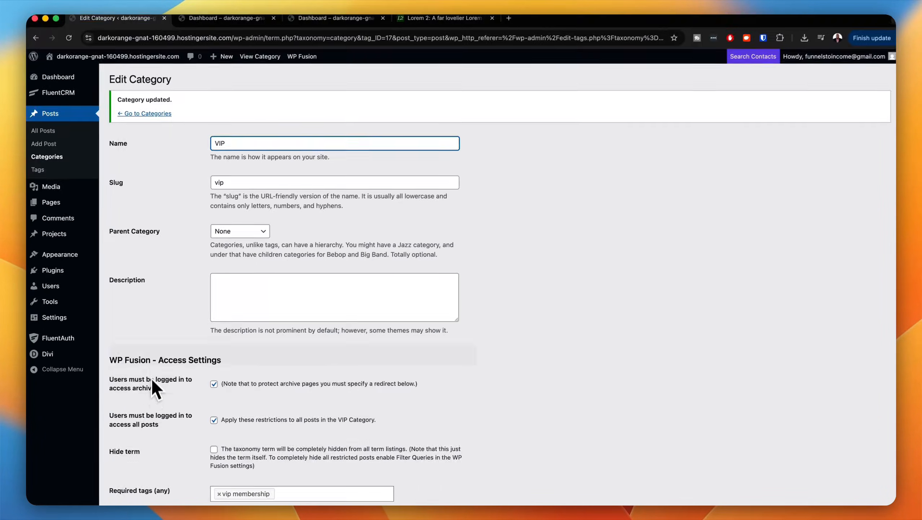
# Step: Edit the Members category to require login for its archives and the "member" tag, and update it
pyautogui.click(165, 117)
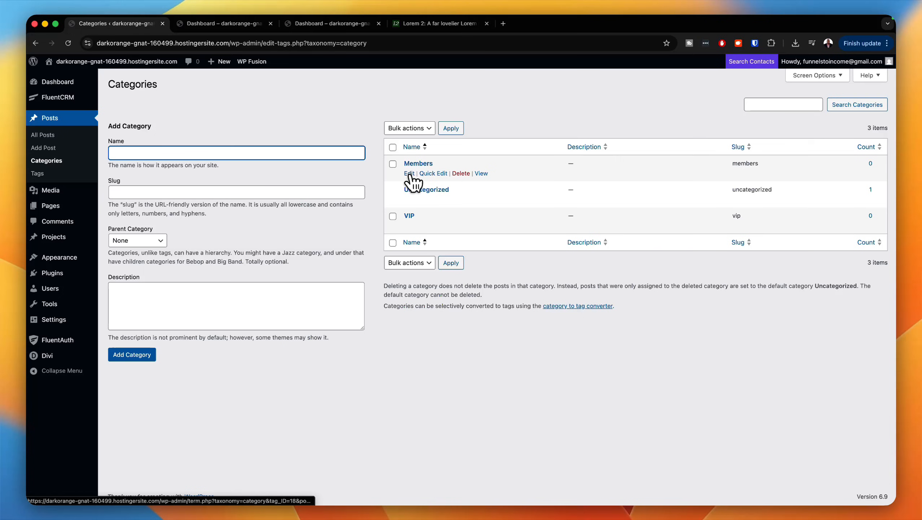
pyautogui.click(409, 173)
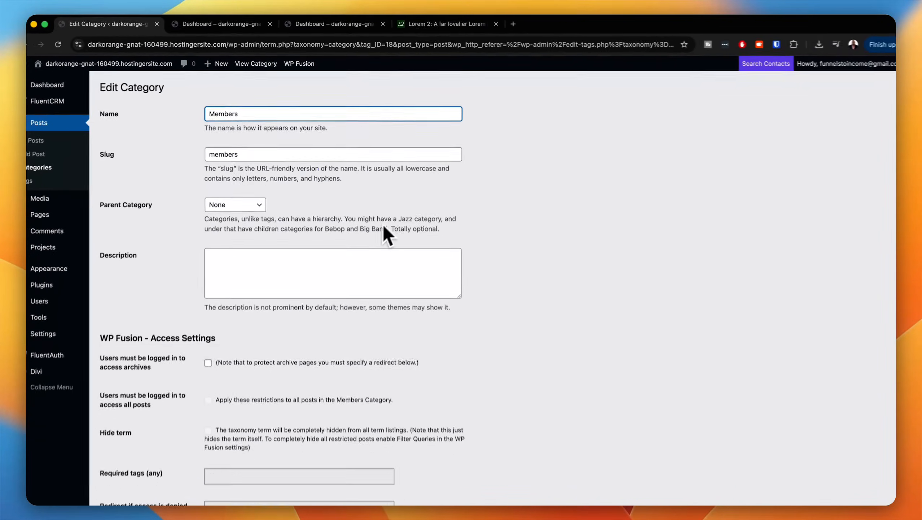
pyautogui.scroll(-3, 200, 366)
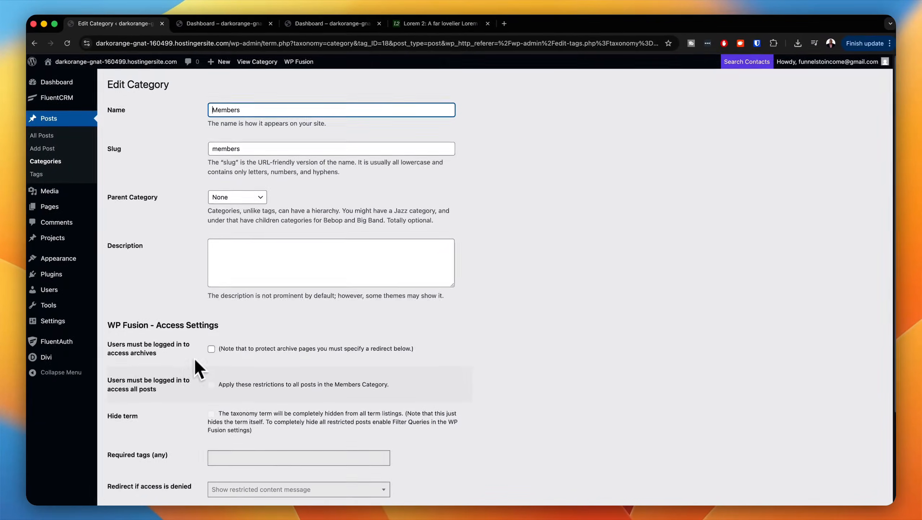
pyautogui.click(212, 305)
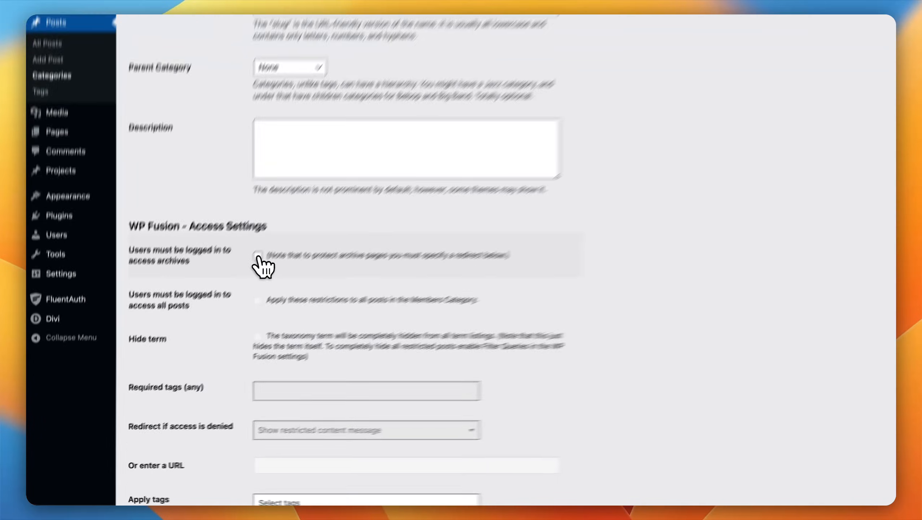
pyautogui.scroll(-3, 269, 302)
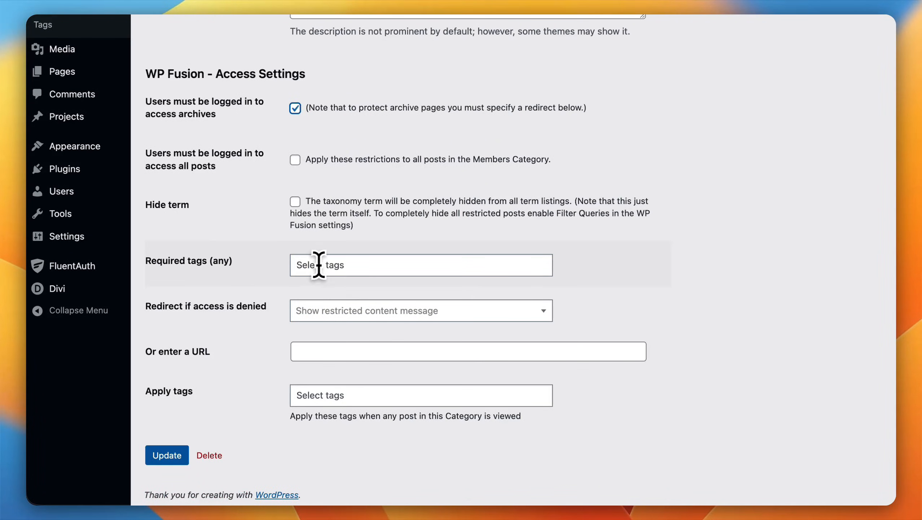
pyautogui.click(334, 265)
pyautogui.click(362, 293)
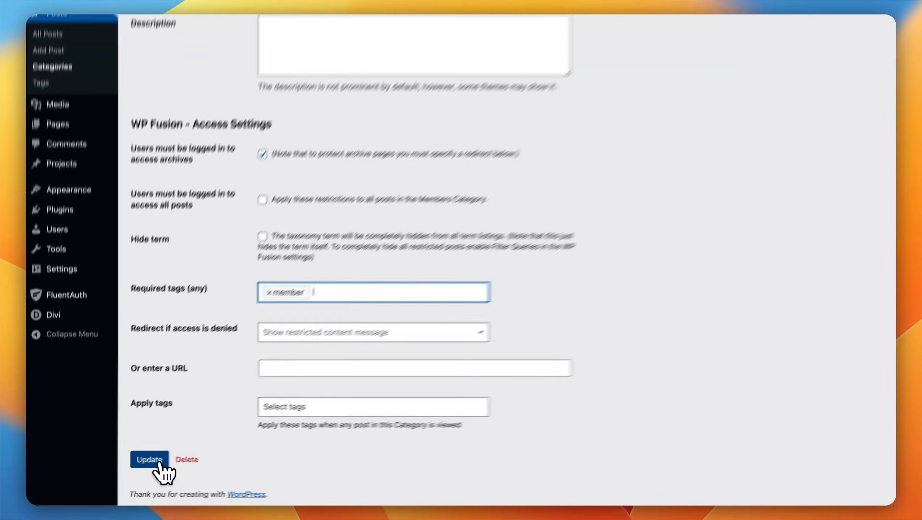
pyautogui.click(159, 460)
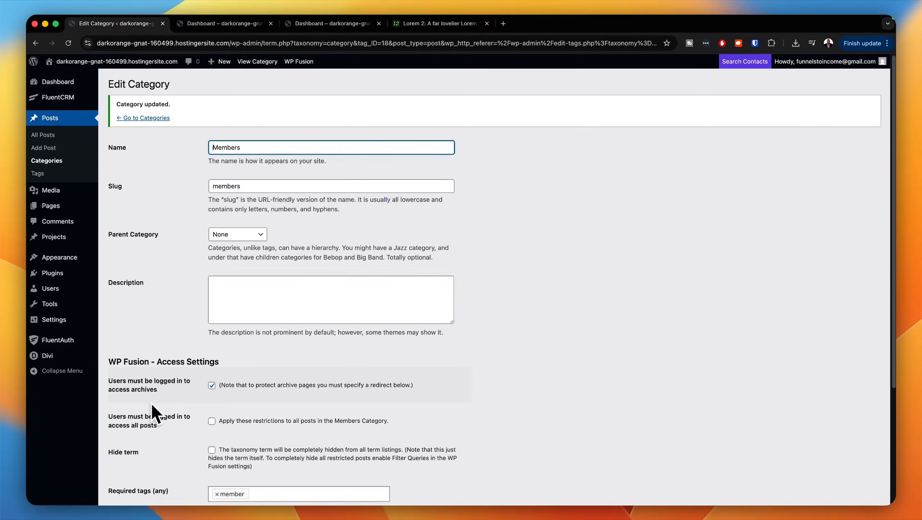
pyautogui.scroll(1, 152, 402)
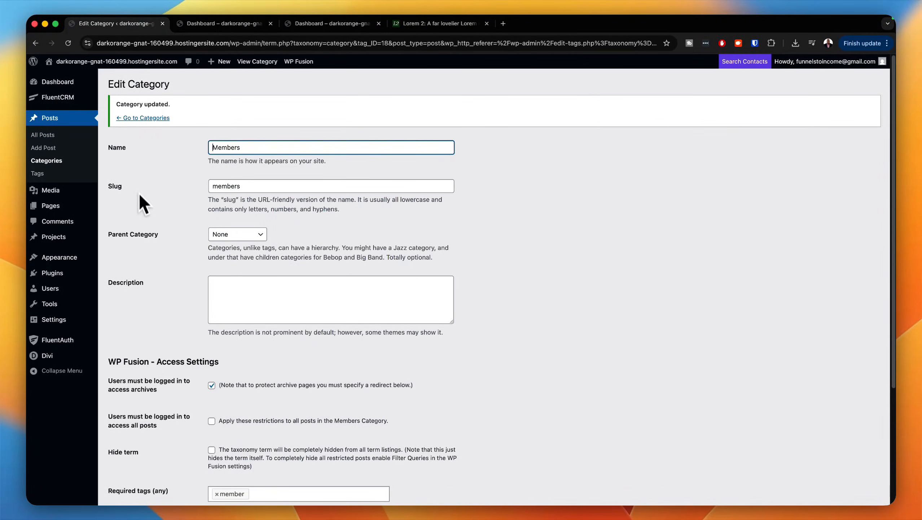
# Step: Reopen the VIP category, add "member" to its required tags, and update the category
pyautogui.click(149, 119)
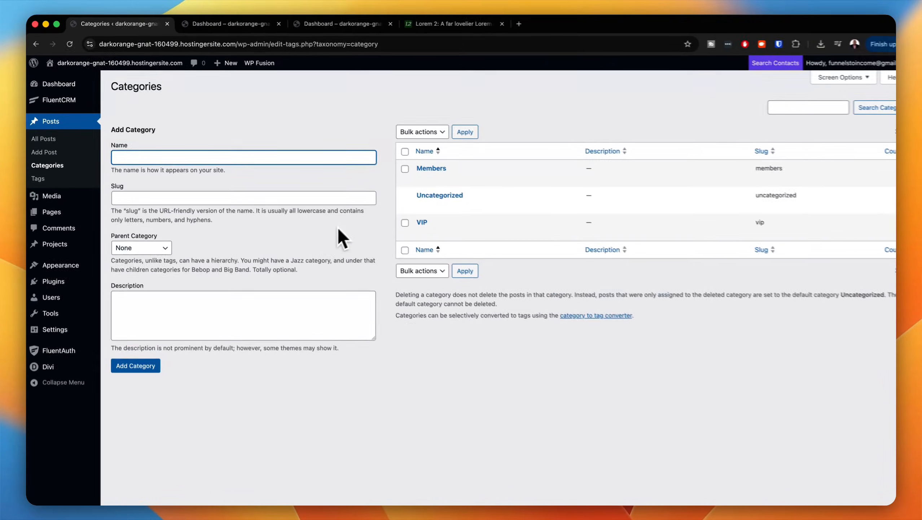
pyautogui.moveTo(394, 215)
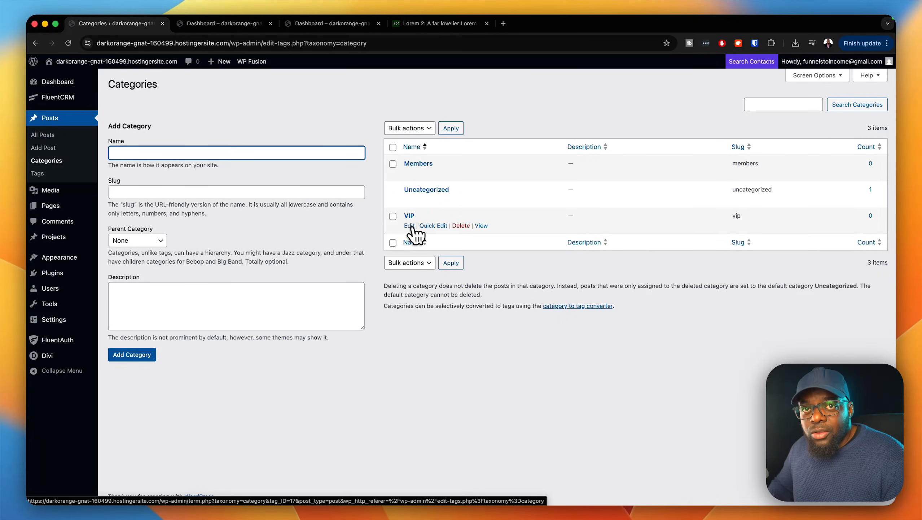
pyautogui.click(410, 226)
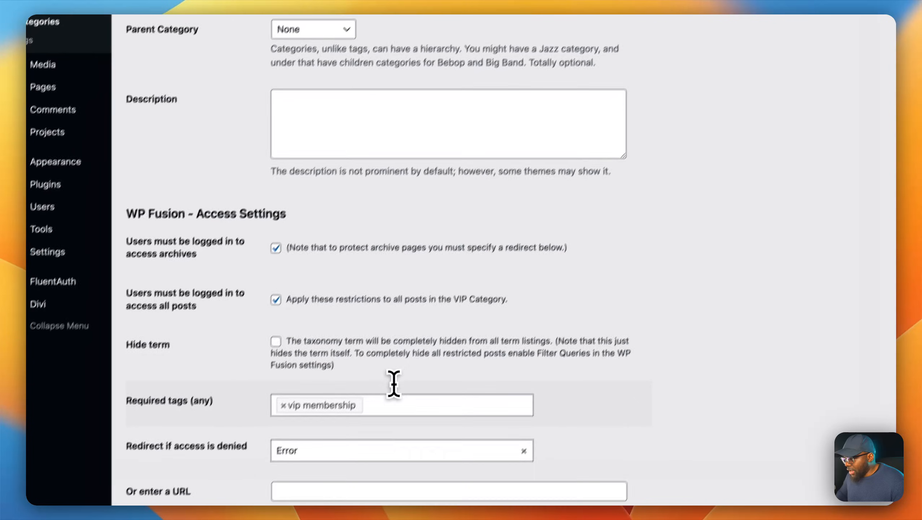
pyautogui.click(375, 411)
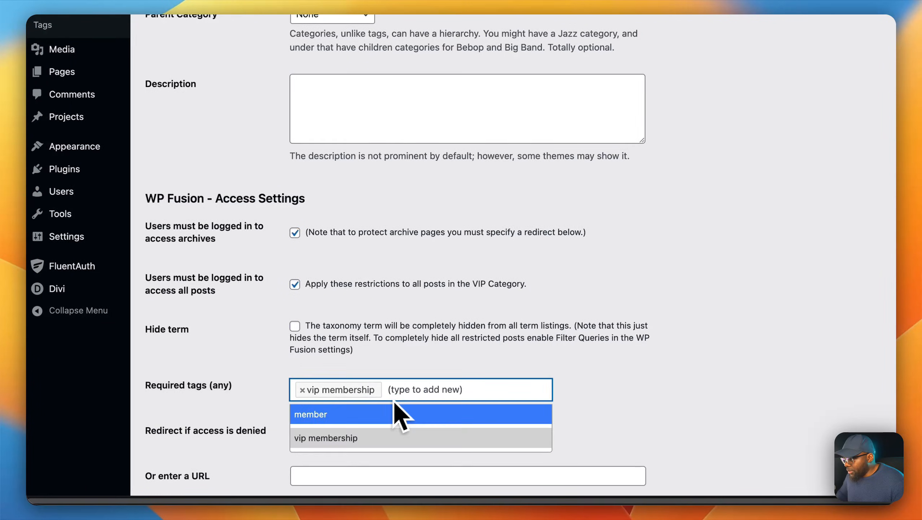
pyautogui.click(338, 434)
pyautogui.scroll(-3, 260, 424)
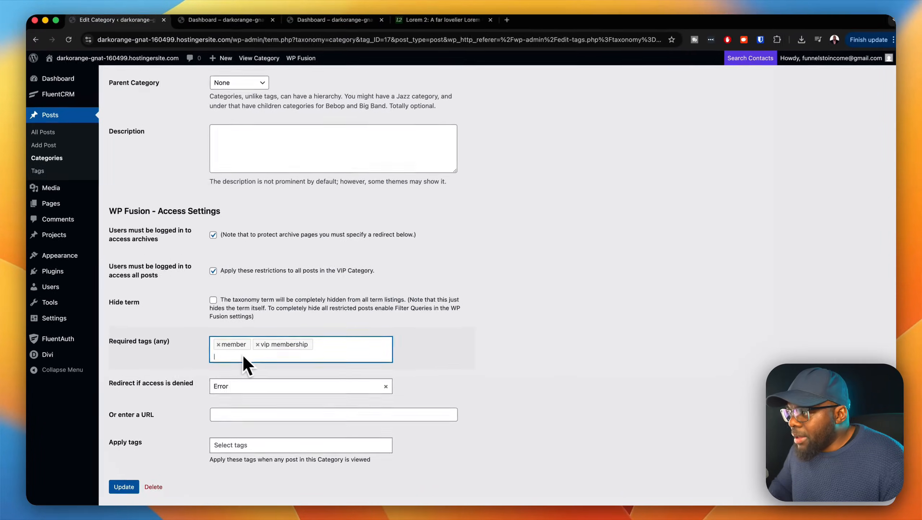
pyautogui.click(130, 485)
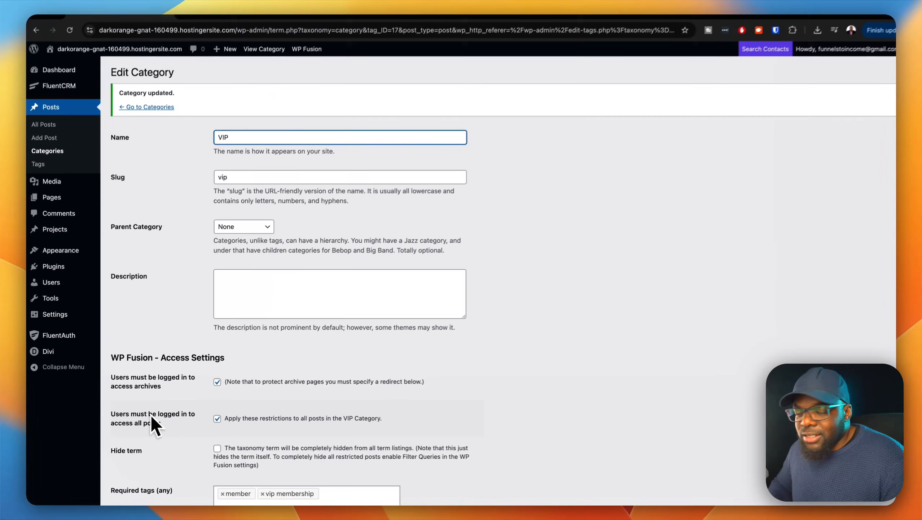
# Step: Open the "Hello world!" post for editing and set WP Fusion to require users to be logged in to view it
pyautogui.moveTo(106, 204)
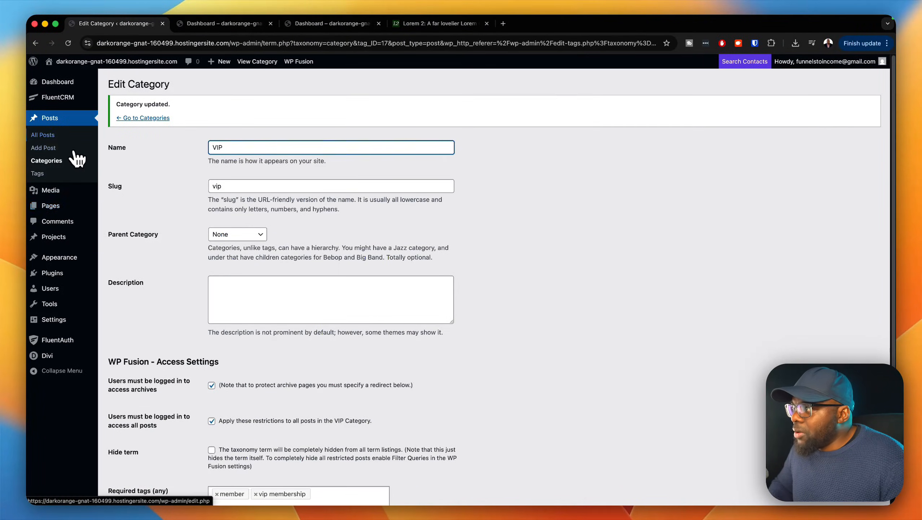
pyautogui.click(50, 135)
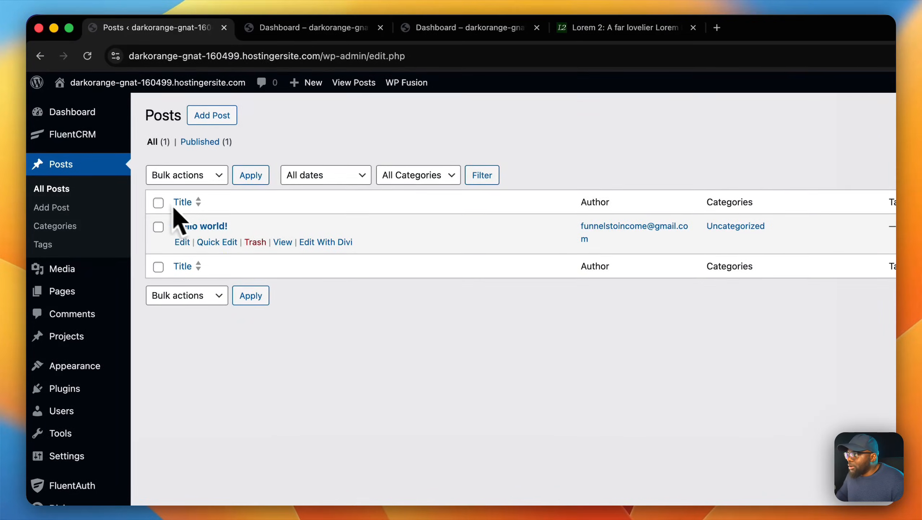
pyautogui.click(183, 242)
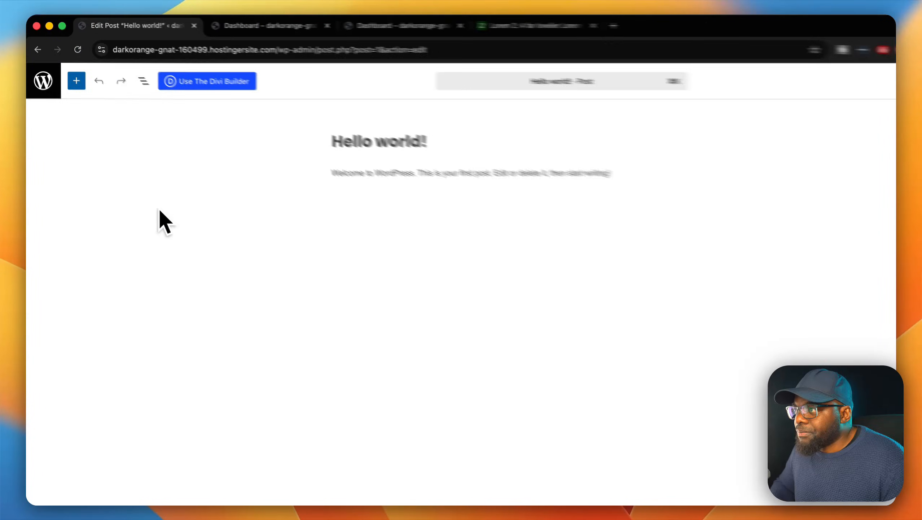
pyautogui.click(819, 68)
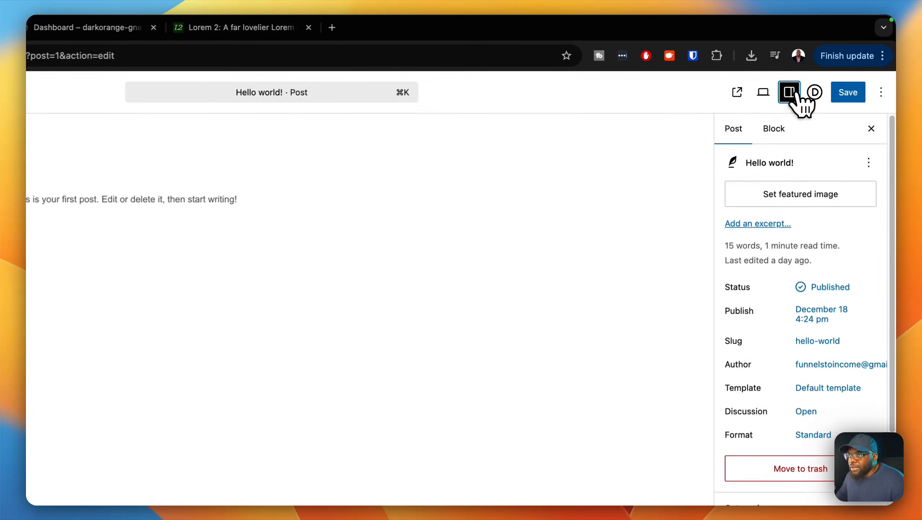
pyautogui.scroll(-5, 813, 292)
pyautogui.scroll(-4, 814, 304)
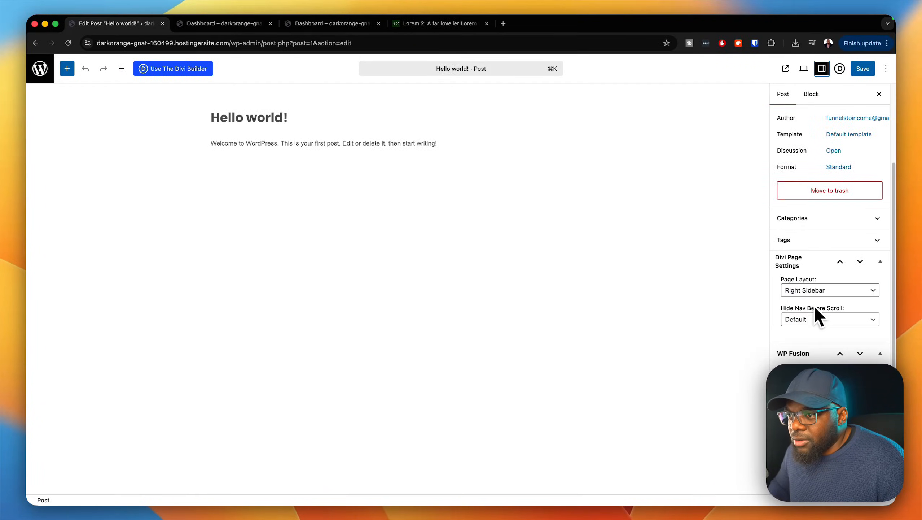
pyautogui.scroll(-3, 814, 305)
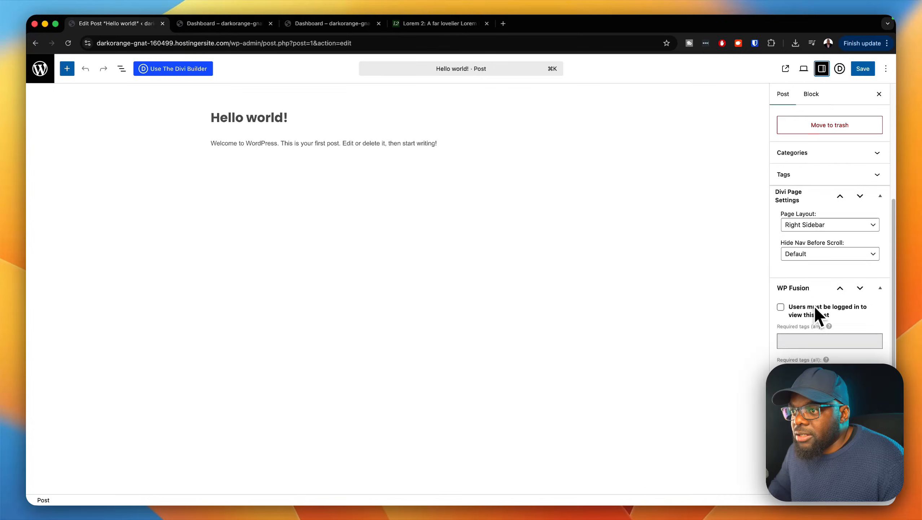
pyautogui.click(781, 295)
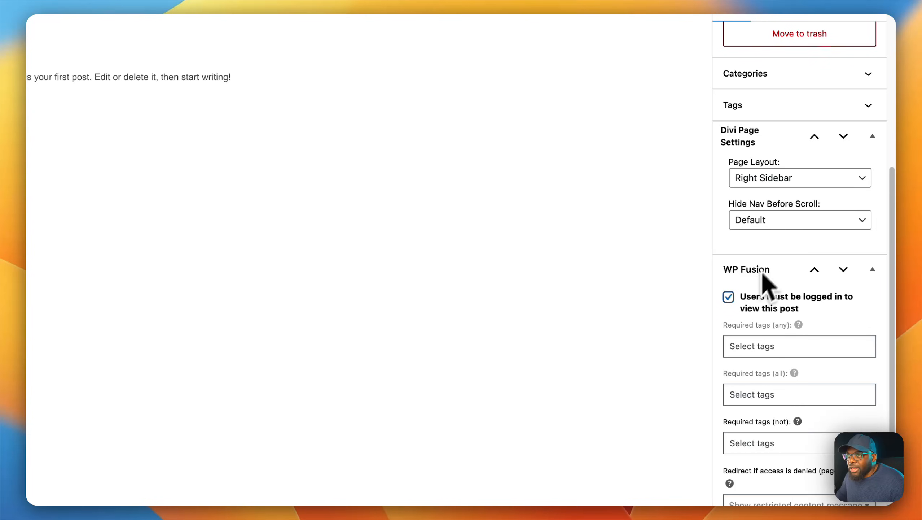
# Step: Change the post's category from Uncategorized to VIP and save the post
pyautogui.click(862, 77)
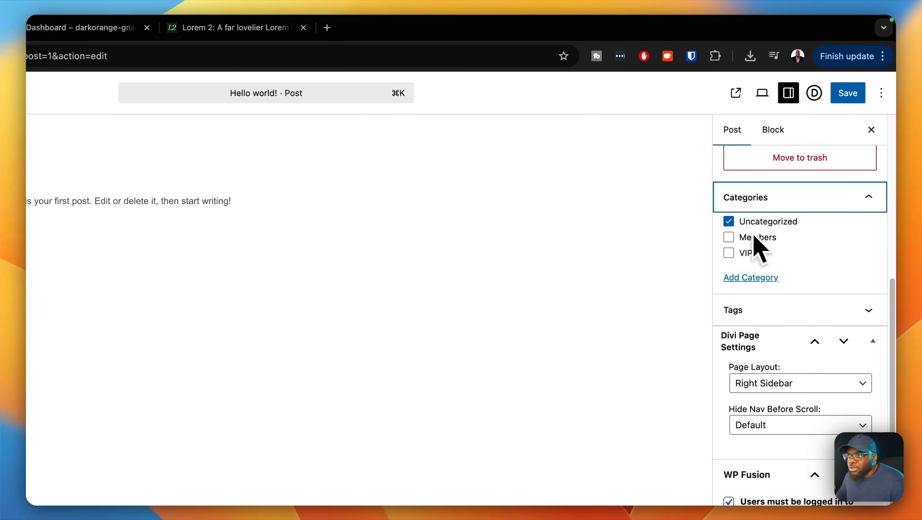
pyautogui.click(728, 221)
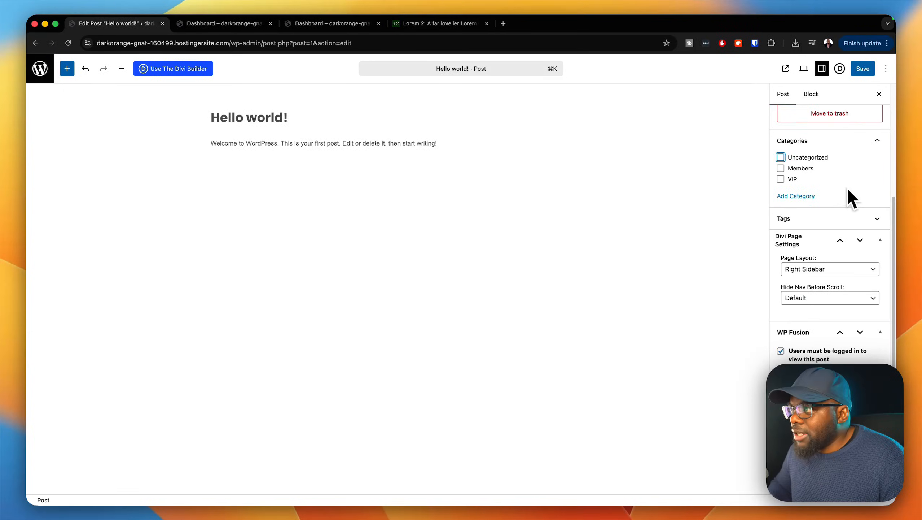
pyautogui.click(780, 178)
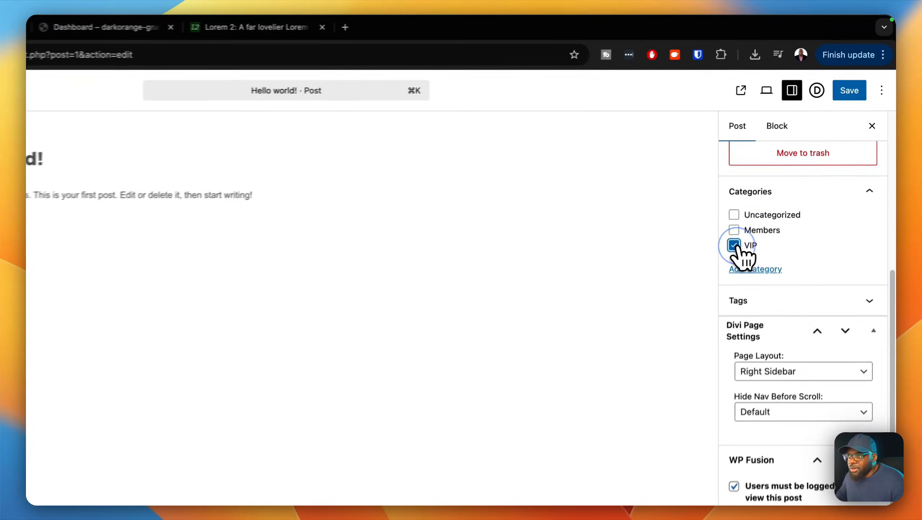
pyautogui.click(851, 102)
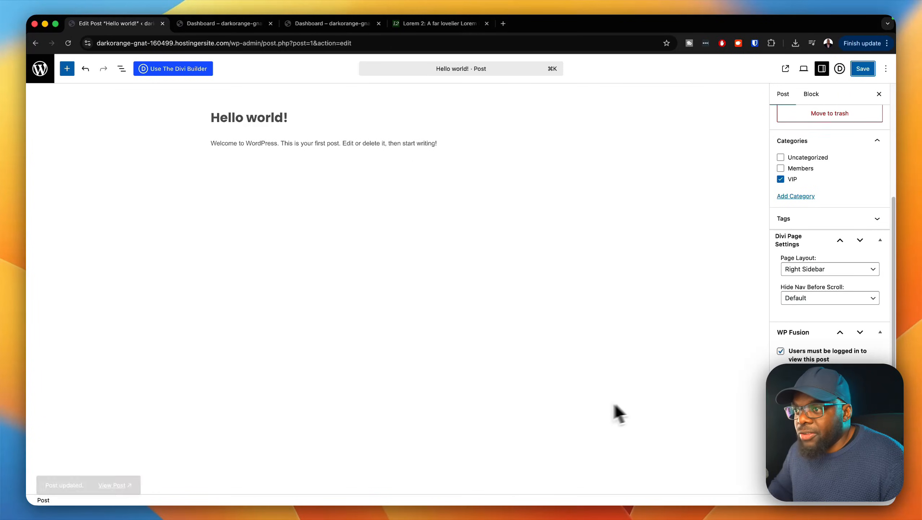
# Step: Remove the post's own WP Fusion login requirement, save it, and leave the post editor
pyautogui.click(779, 351)
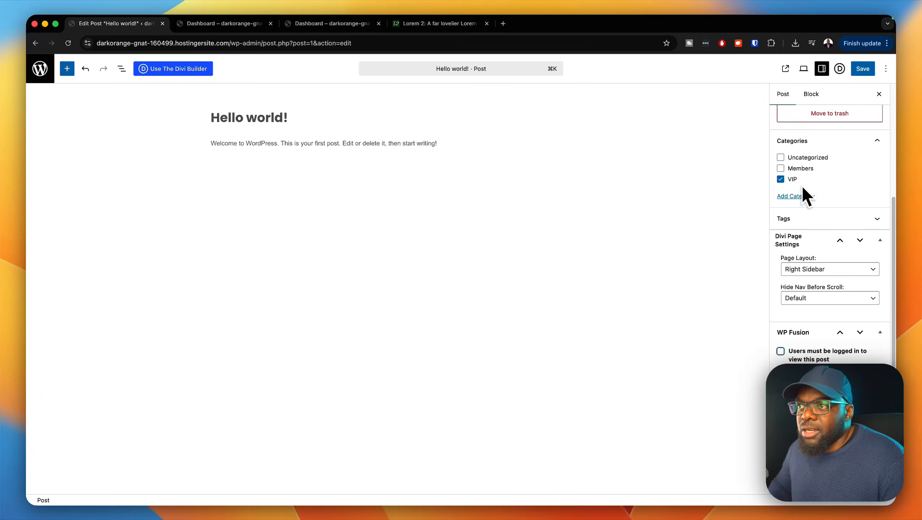
pyautogui.click(870, 70)
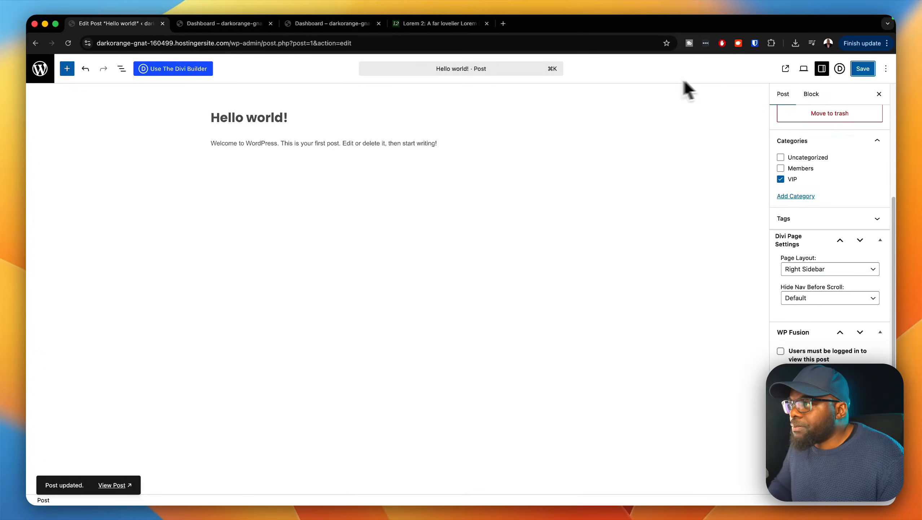
pyautogui.click(43, 73)
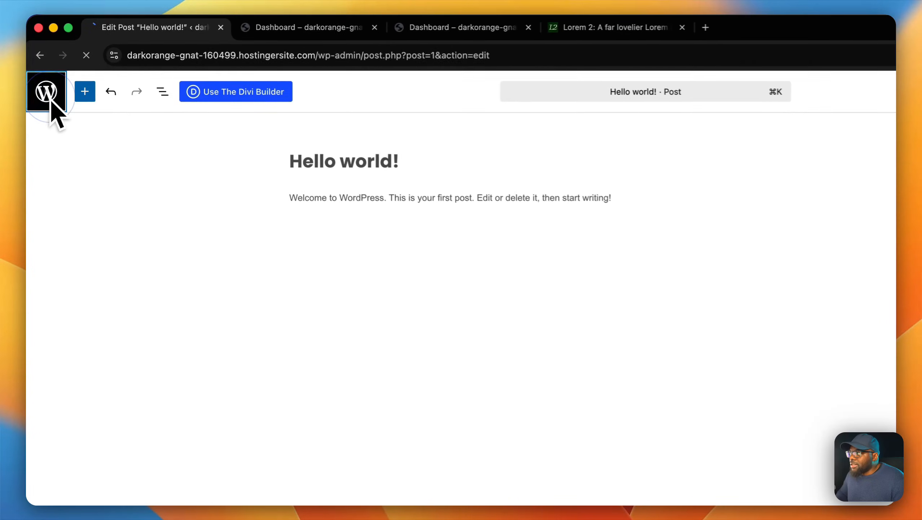